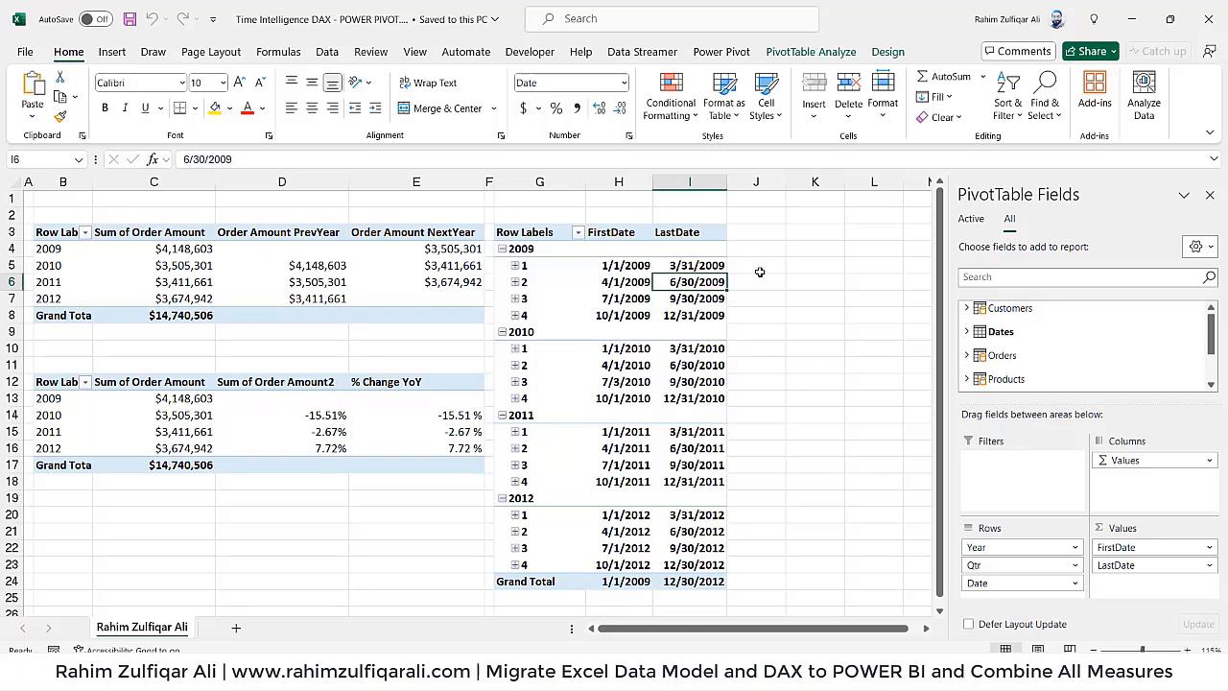
Review the yearly order amount, year-over-year change and first/last date PivotTables together with their field layouts.
click(721, 51)
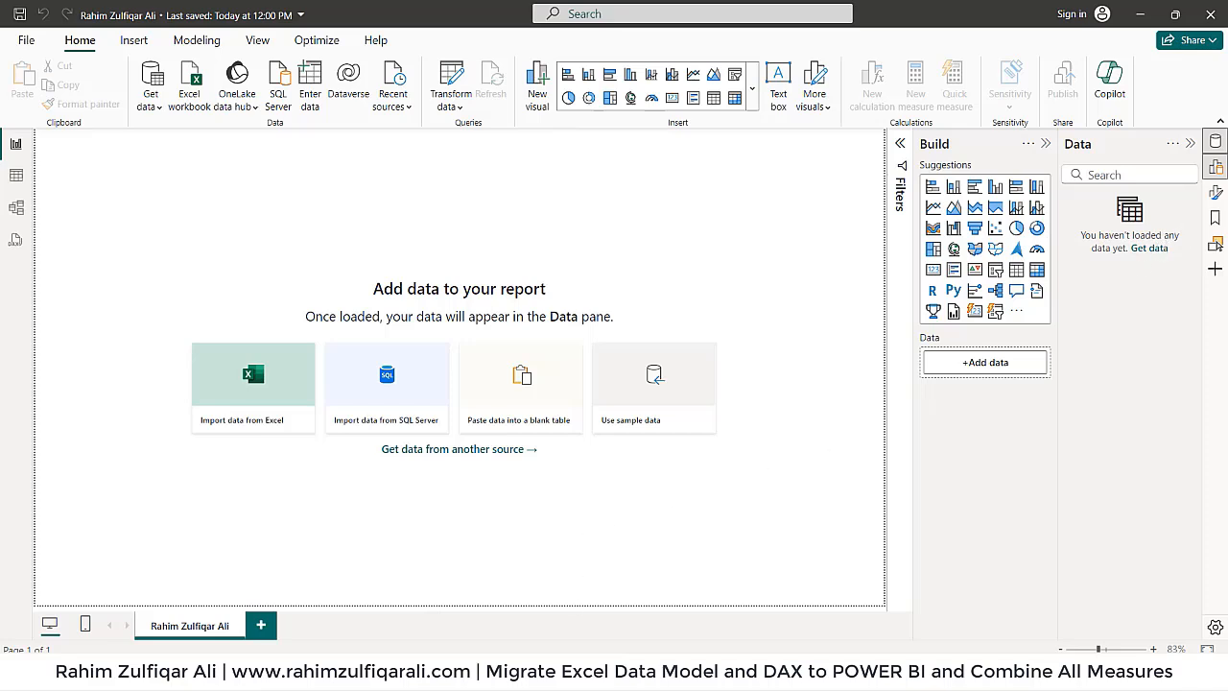
click(539, 636)
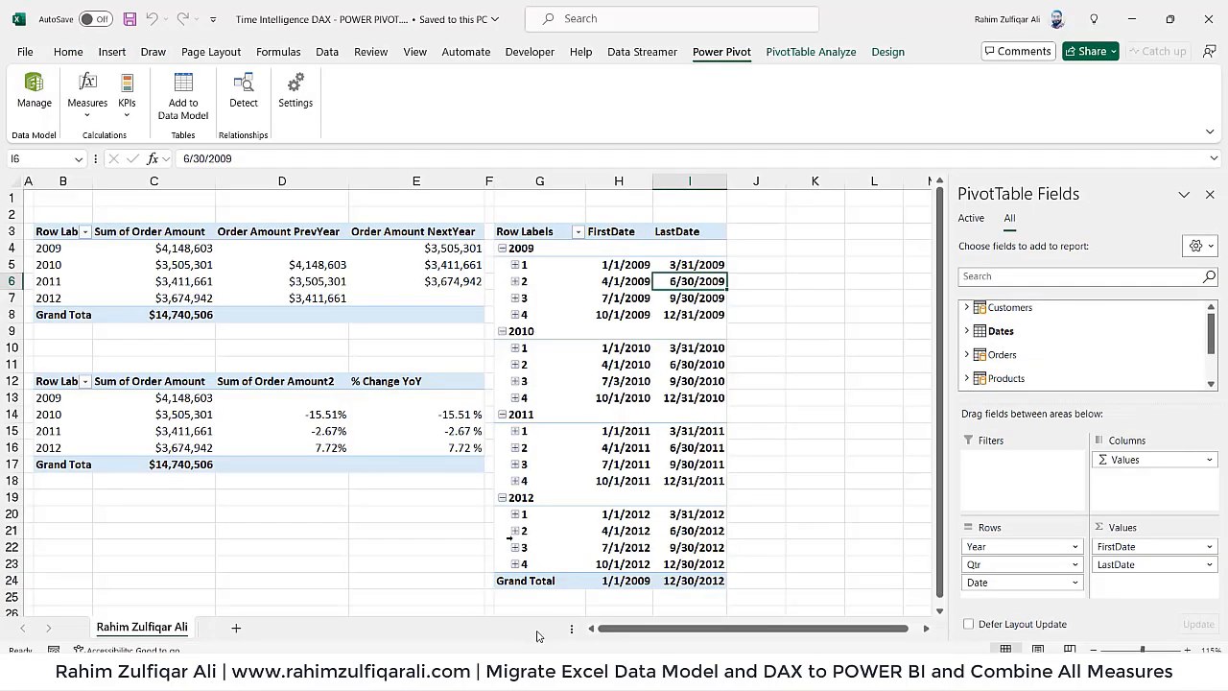
click(294, 282)
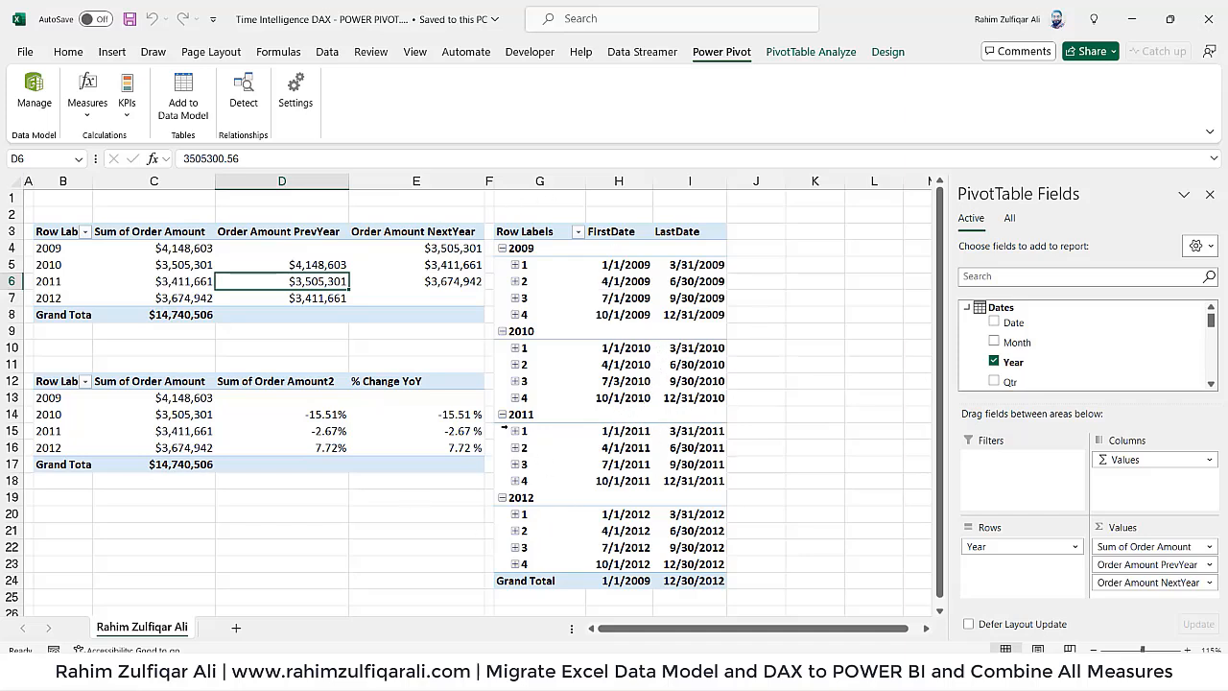
click(451, 438)
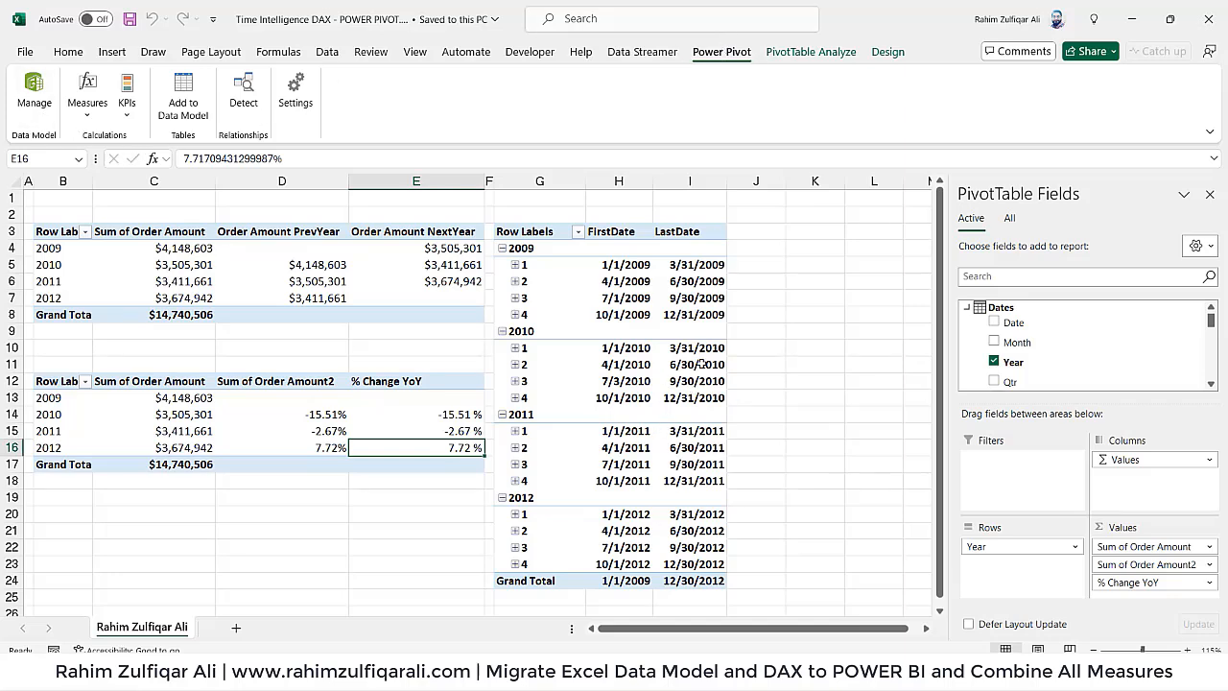
mouse_move(702, 365)
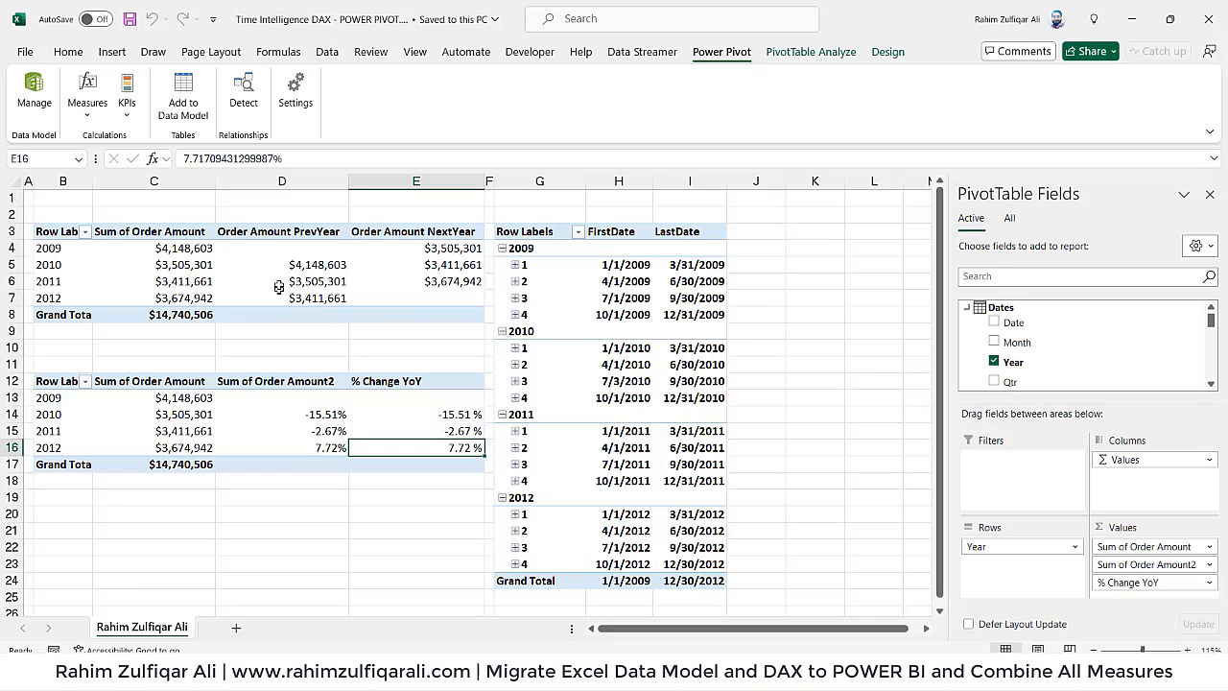
click(288, 266)
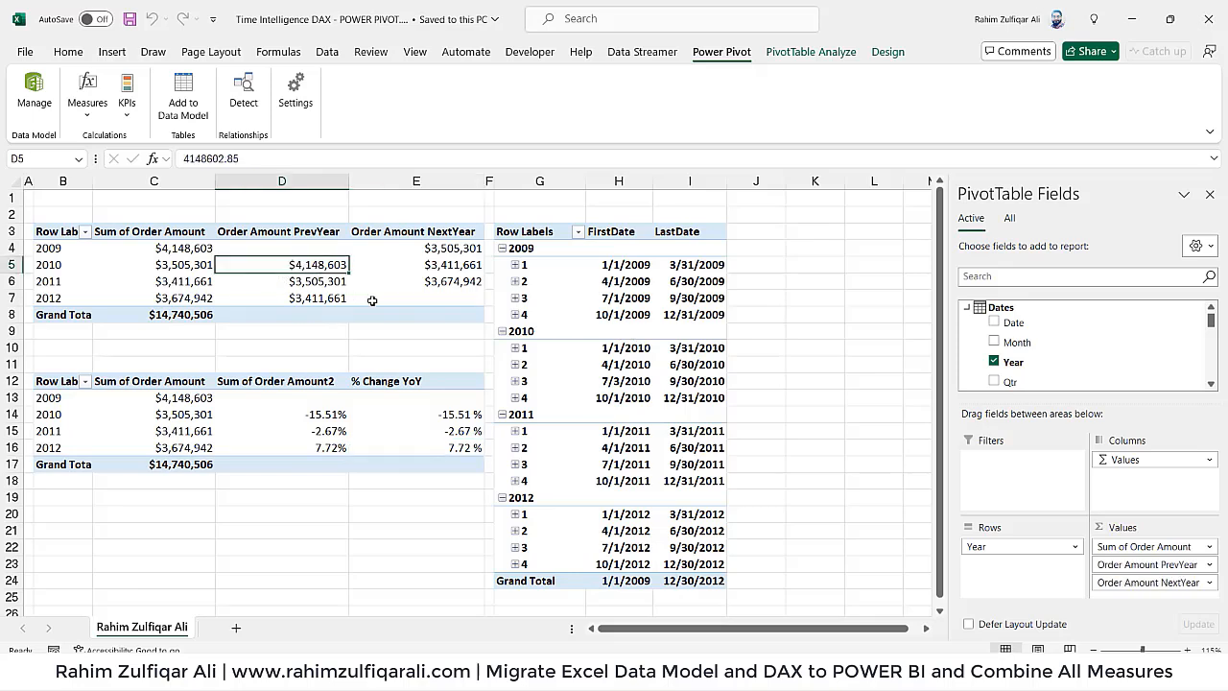
click(182, 272)
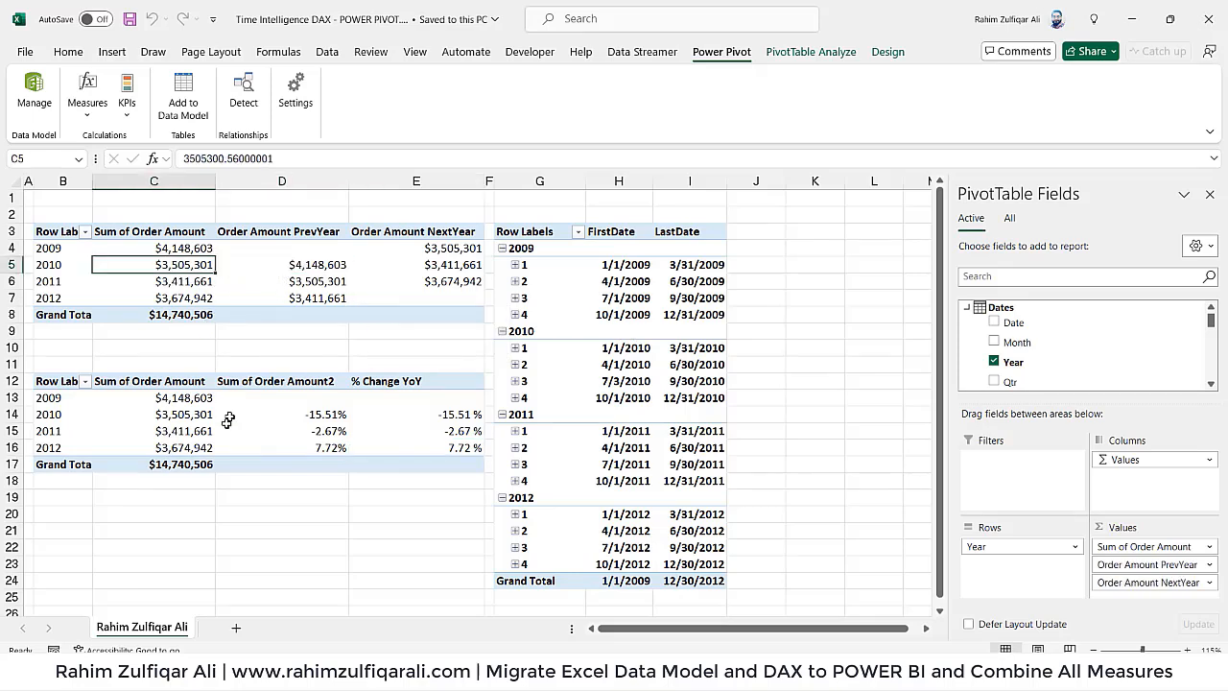
click(177, 428)
click(699, 365)
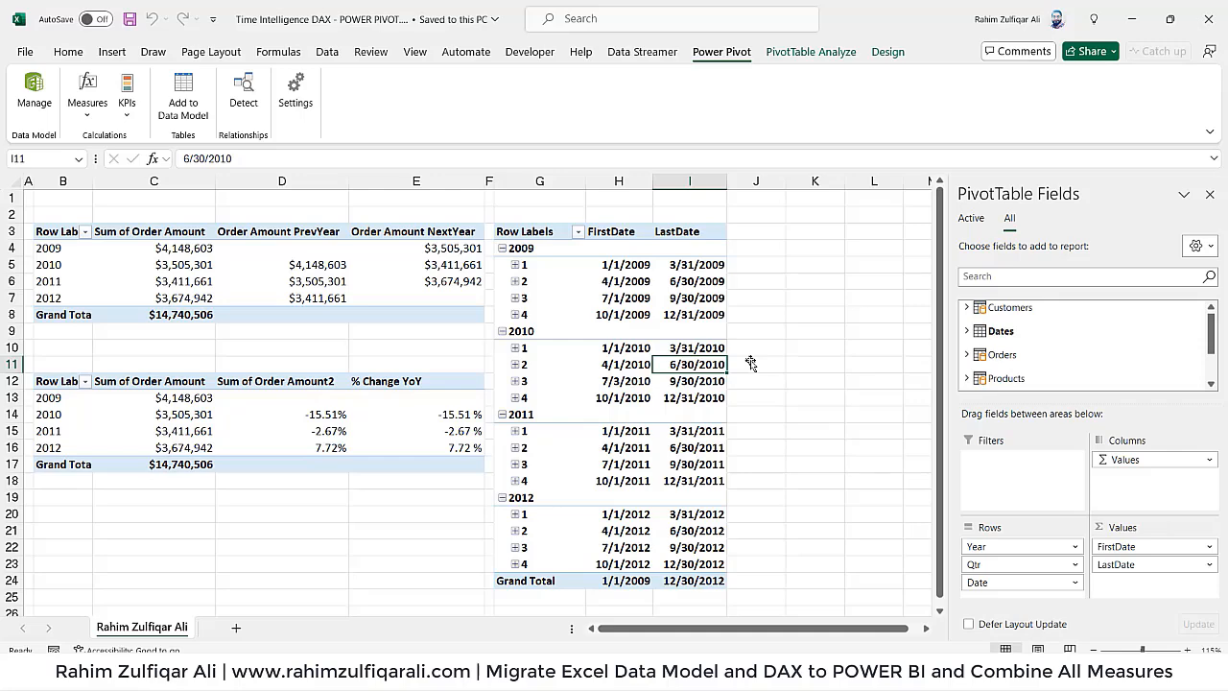
click(331, 281)
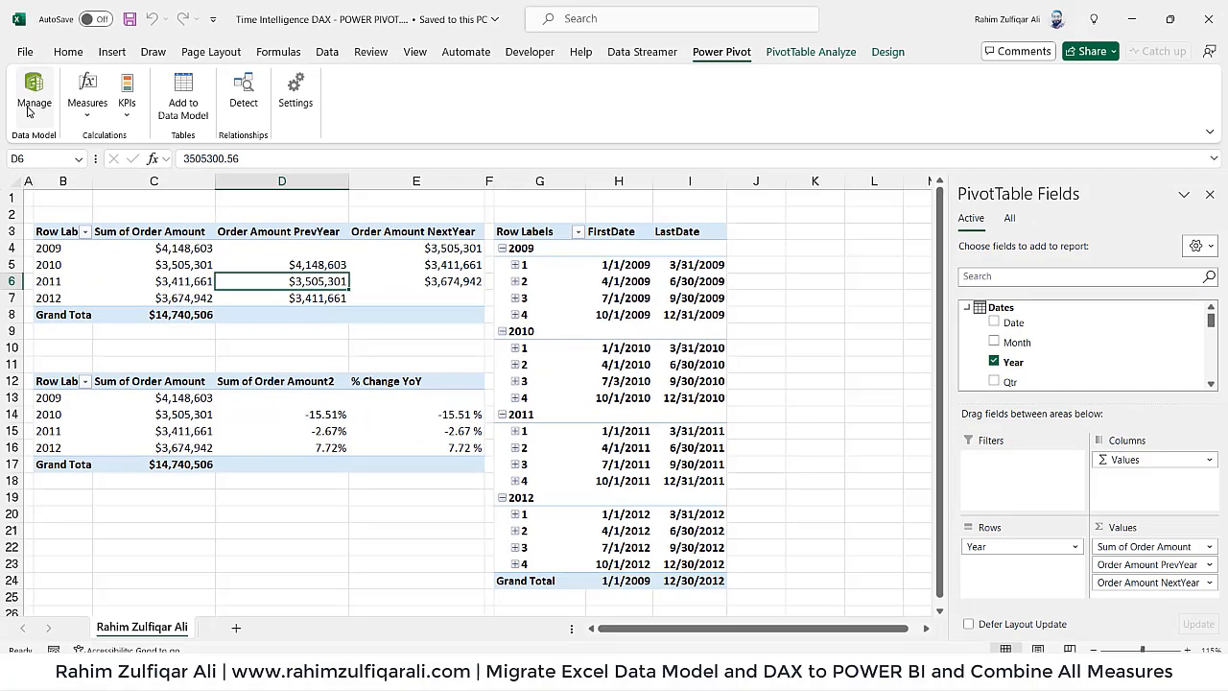
Inspect the DAX measures in the Orders table's calculation area of the data model, including Order Amount PrevYear and Total Orders $.
click(57, 222)
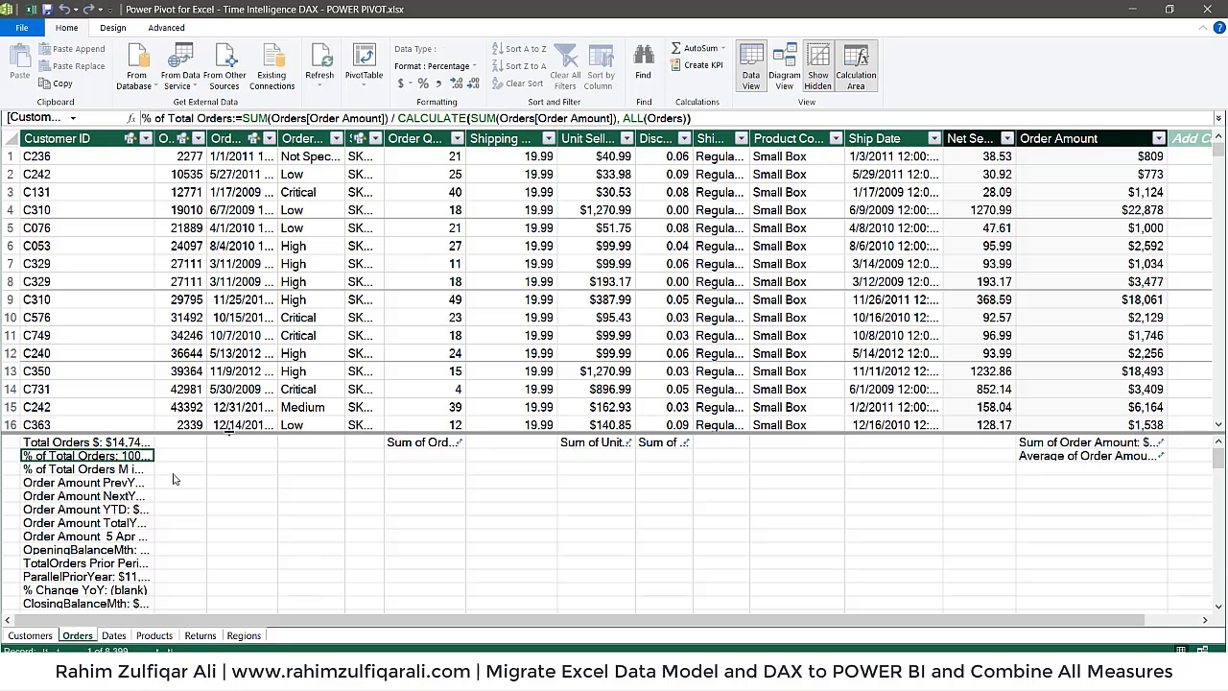
click(96, 523)
click(94, 563)
scroll(94, 572, down, 2)
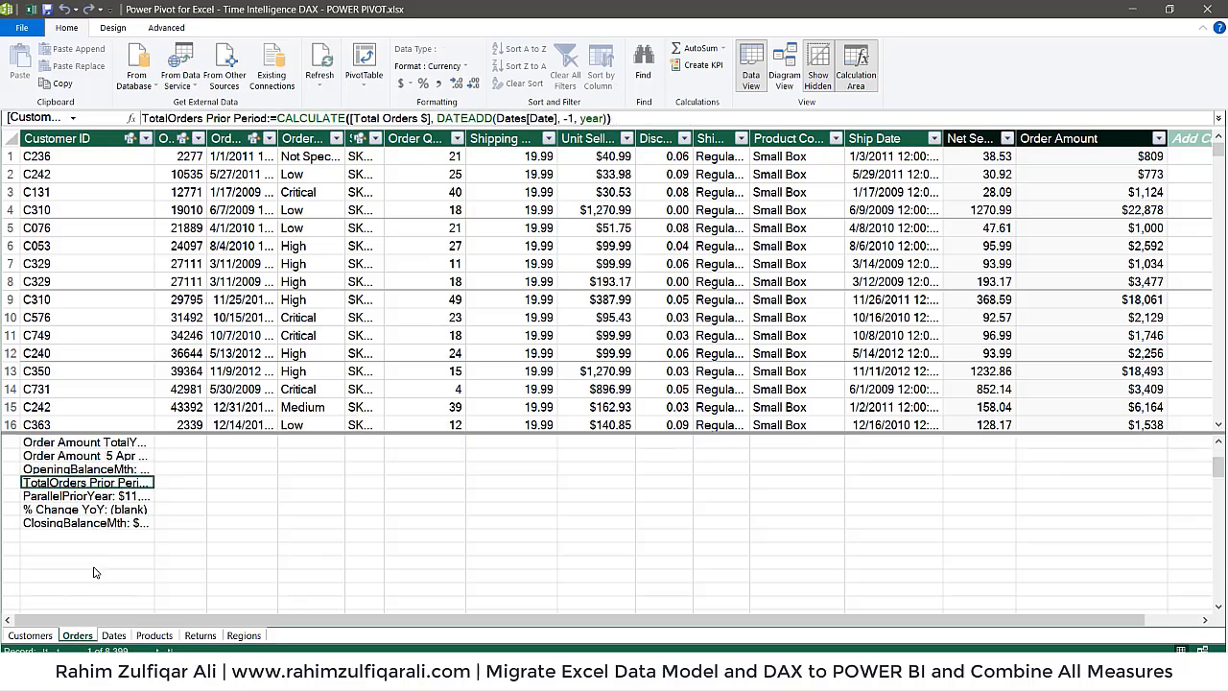
click(88, 511)
scroll(89, 516, up, 2)
click(106, 482)
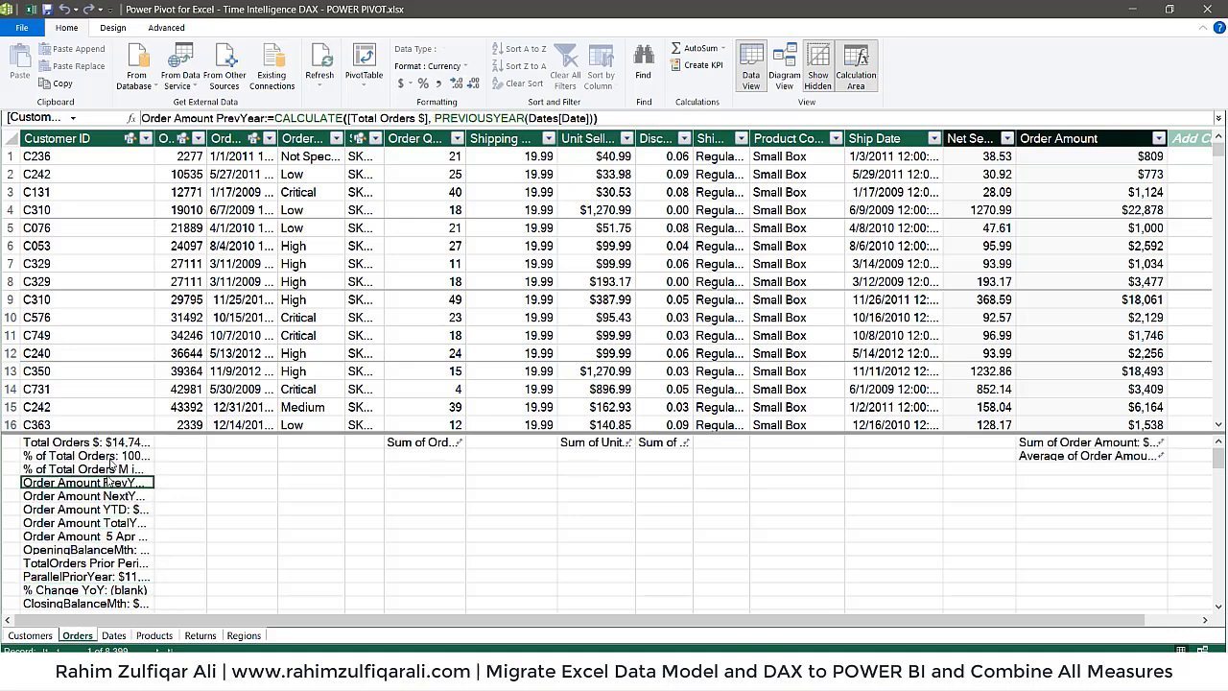
click(110, 444)
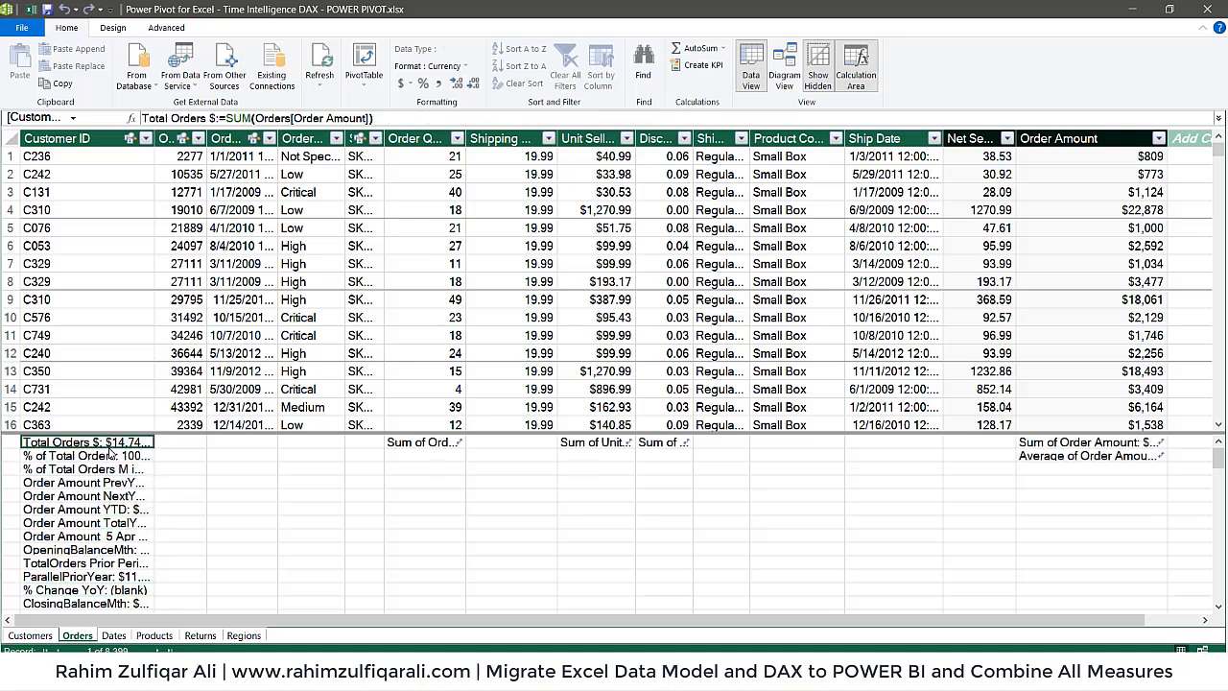
click(1208, 9)
click(629, 300)
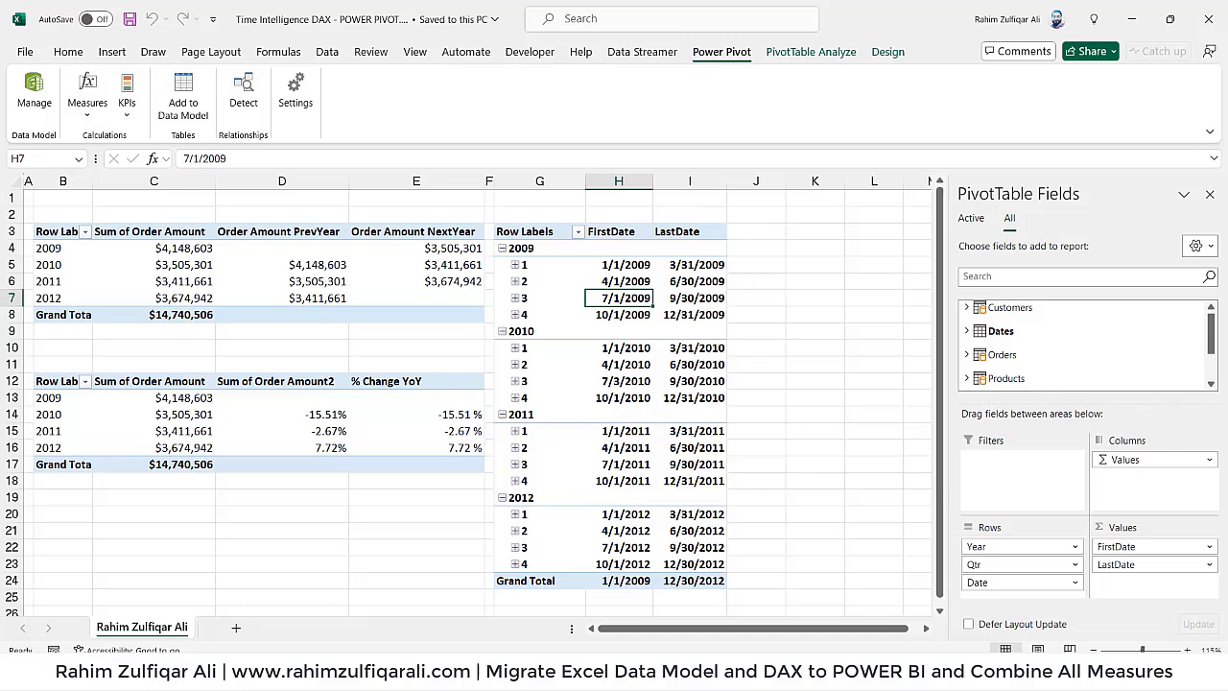
Switch to Power BI Desktop, begin a Power Query, Power Pivot, Power View import and save the report's pending changes.
mouse_move(705, 672)
click(759, 600)
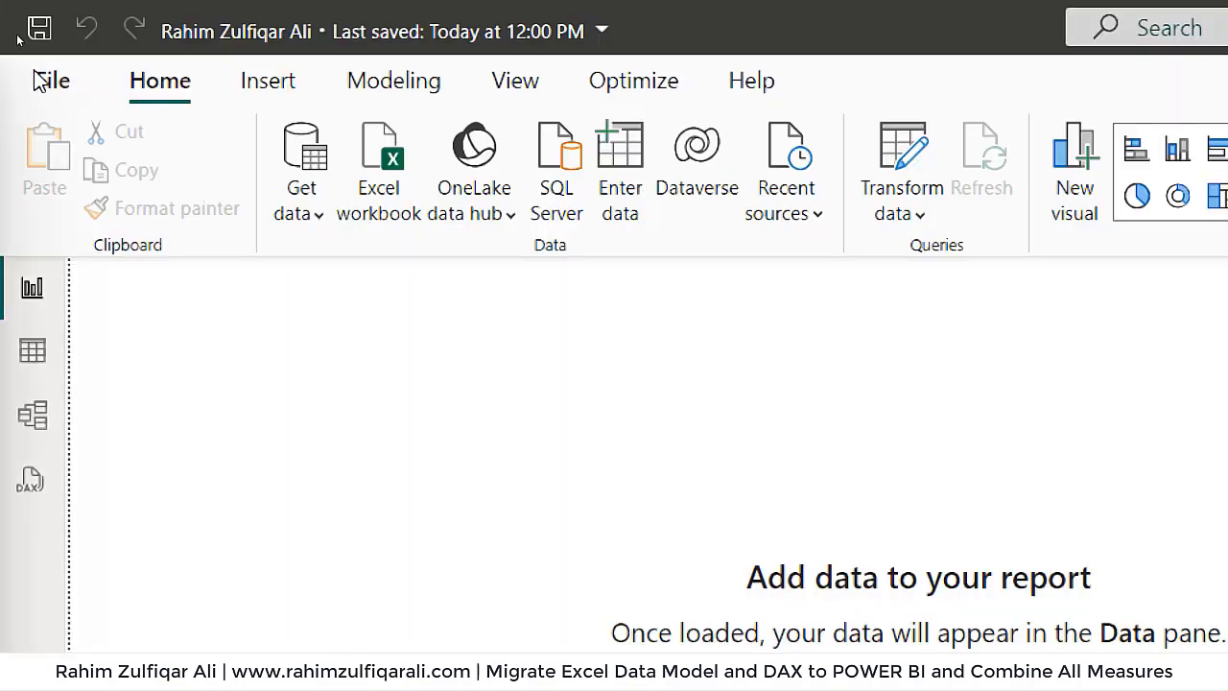
click(50, 80)
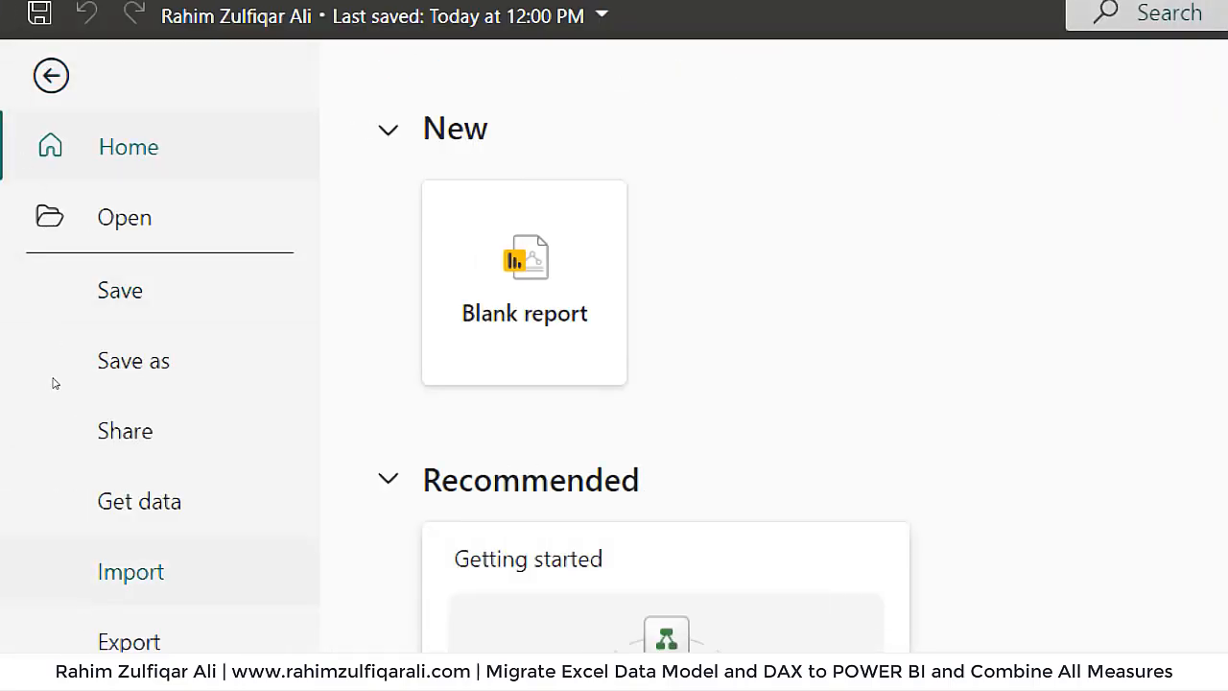
click(127, 593)
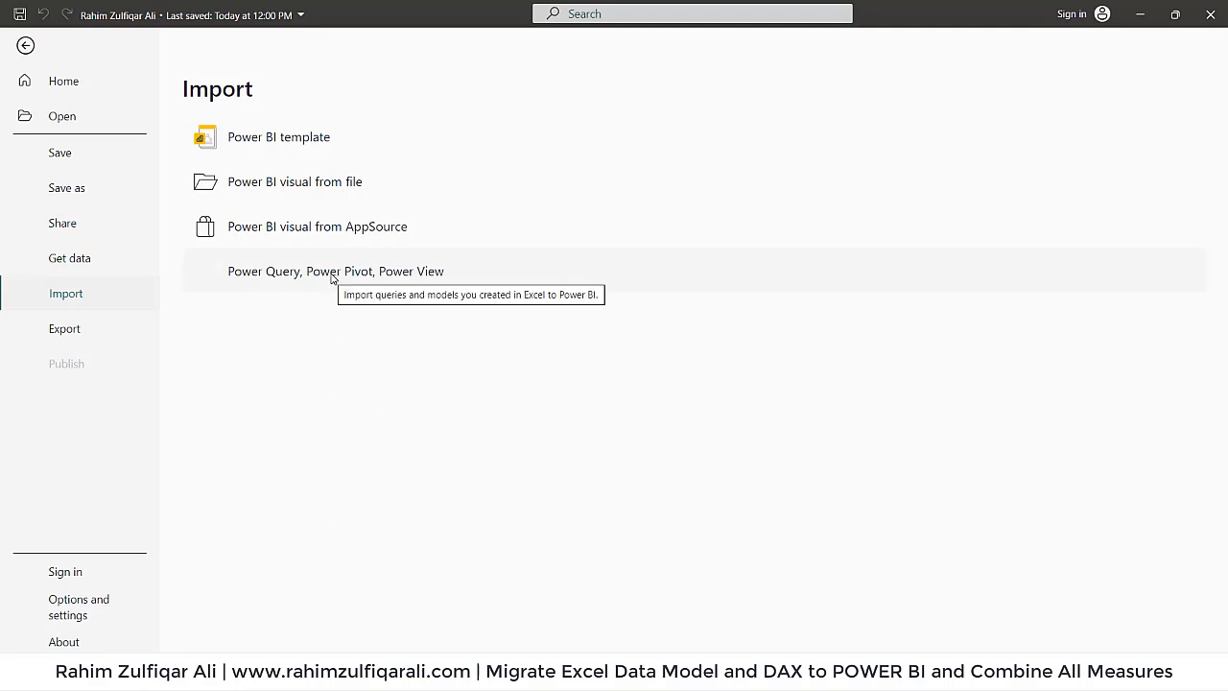
click(332, 273)
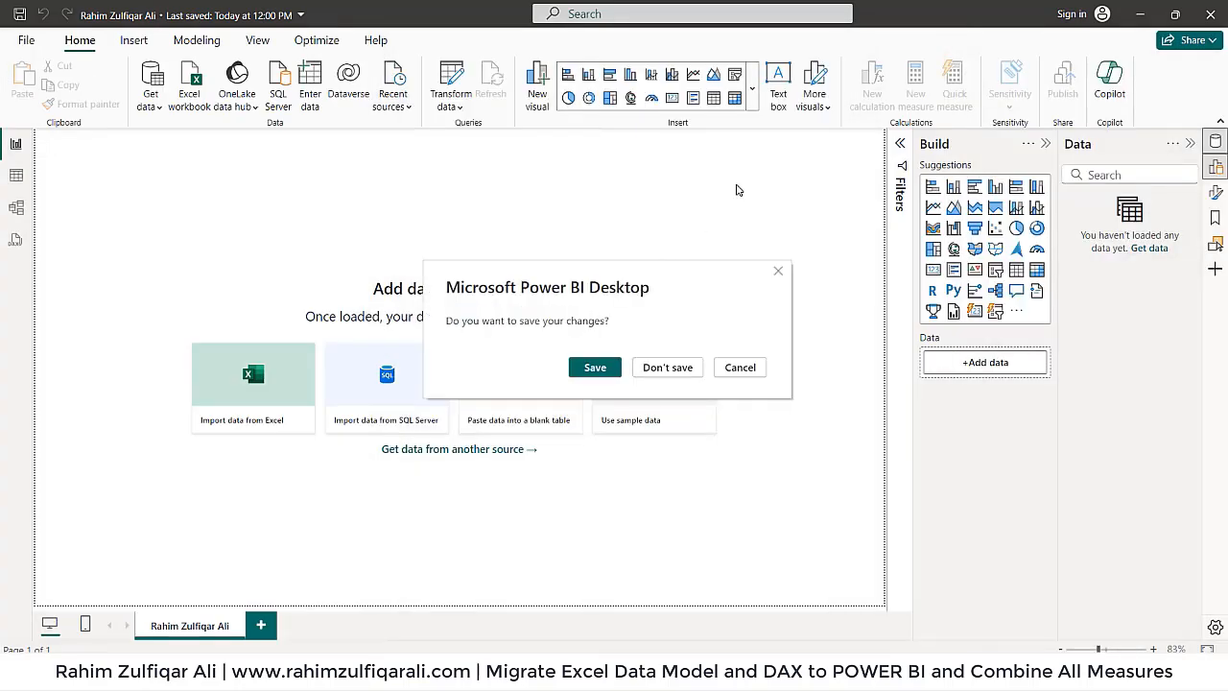
click(595, 369)
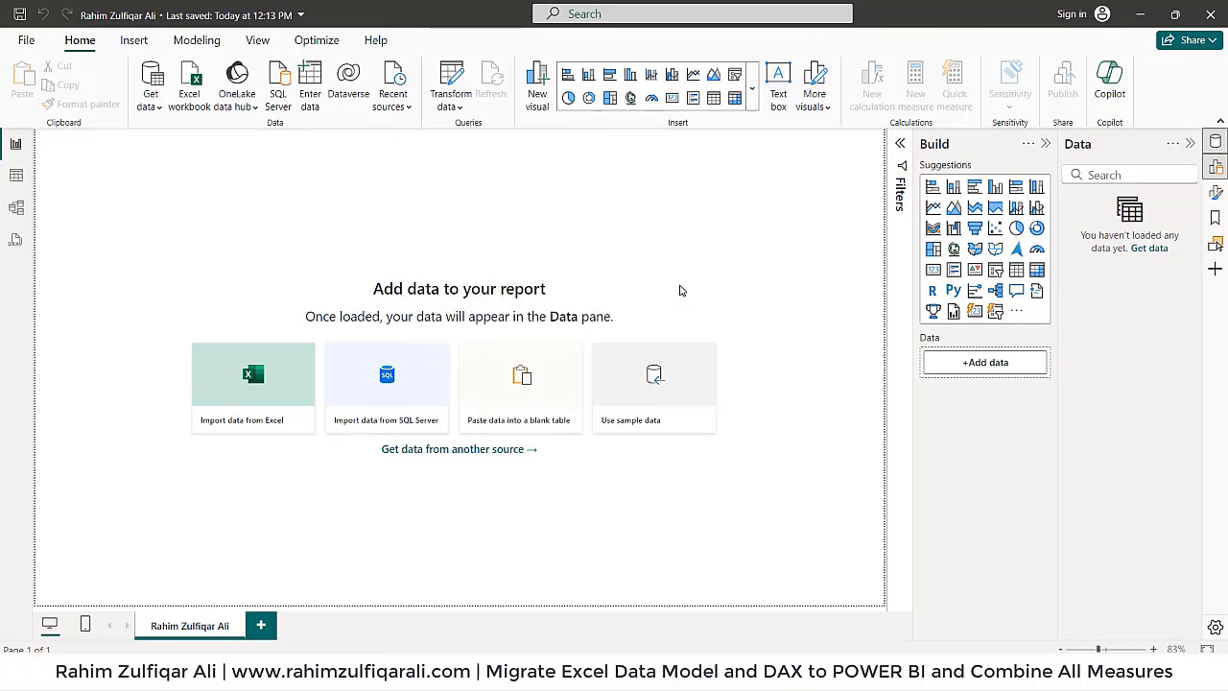
Try to import the contents of the workbook Time Intelligence DAX - POWER PIVOT.xlsx.
click(518, 257)
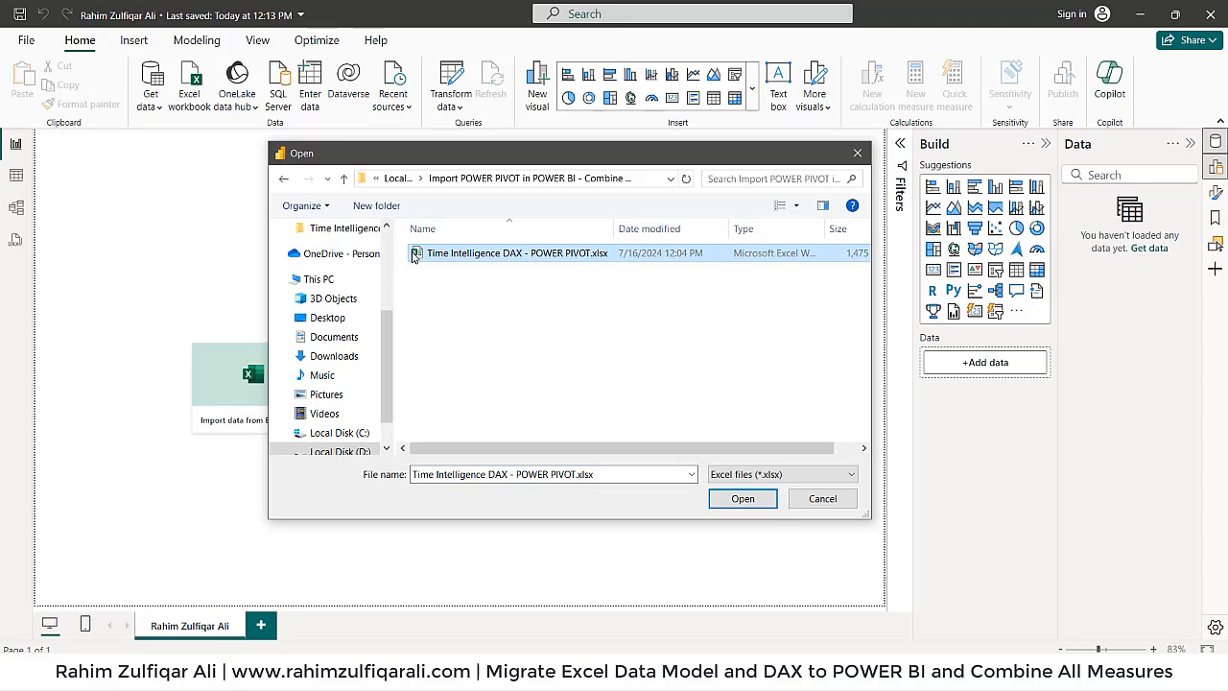
click(744, 498)
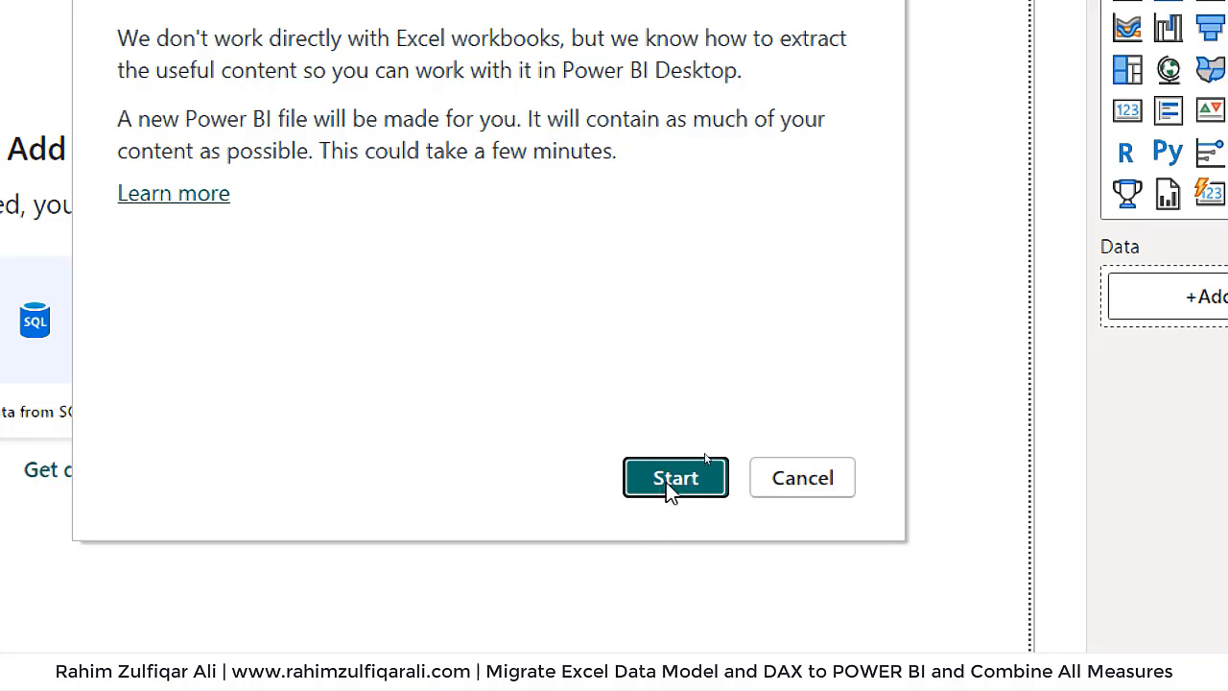
click(671, 484)
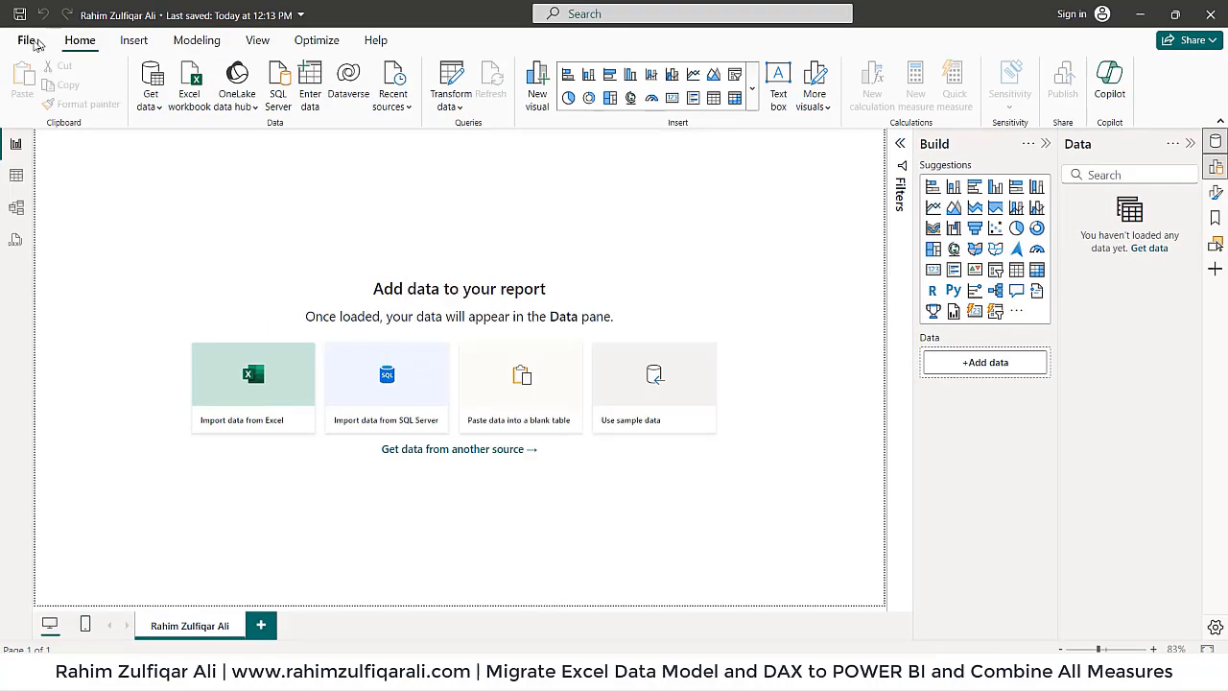
Import the Power Pivot contents of Time Intelligence DAX - POWER PIVOT.xlsx, keeping the connection to the original workbook for the Dates table.
click(29, 42)
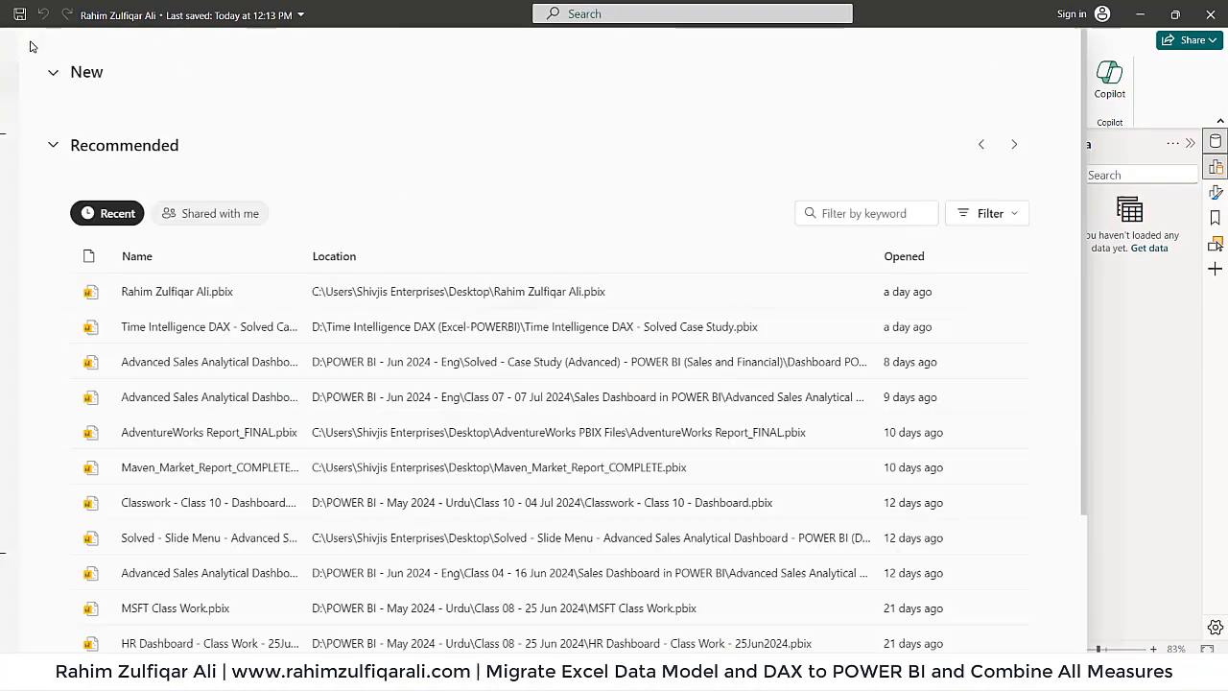
click(64, 291)
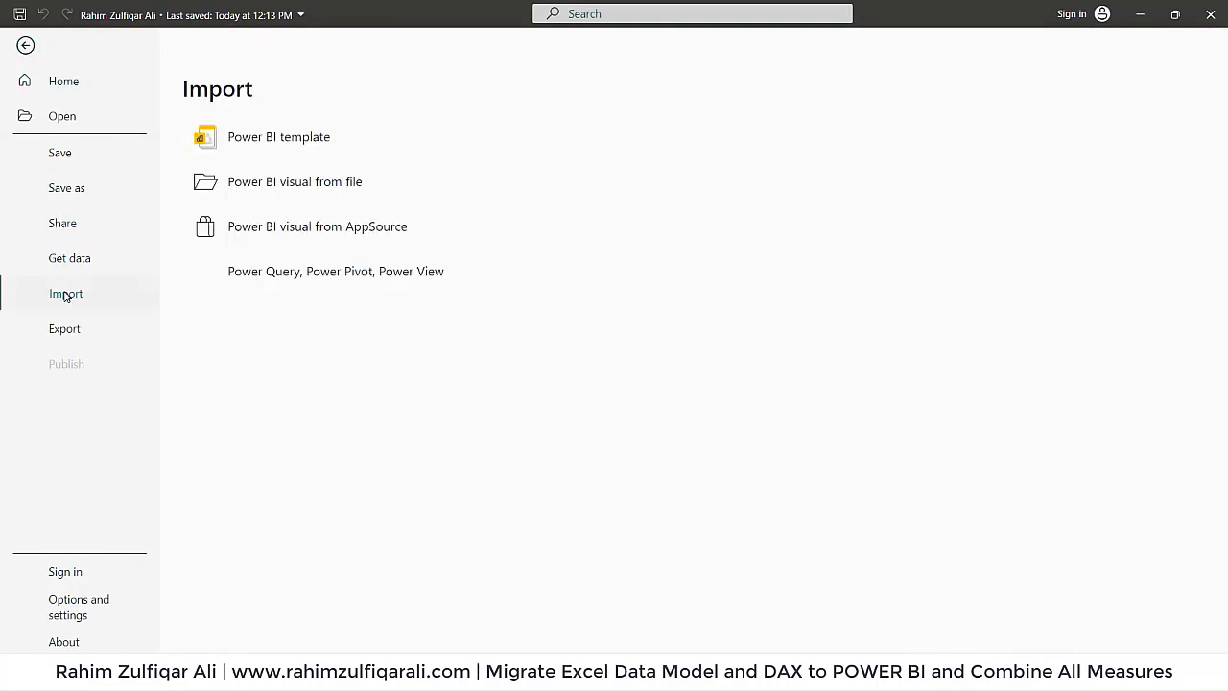
click(320, 272)
click(563, 253)
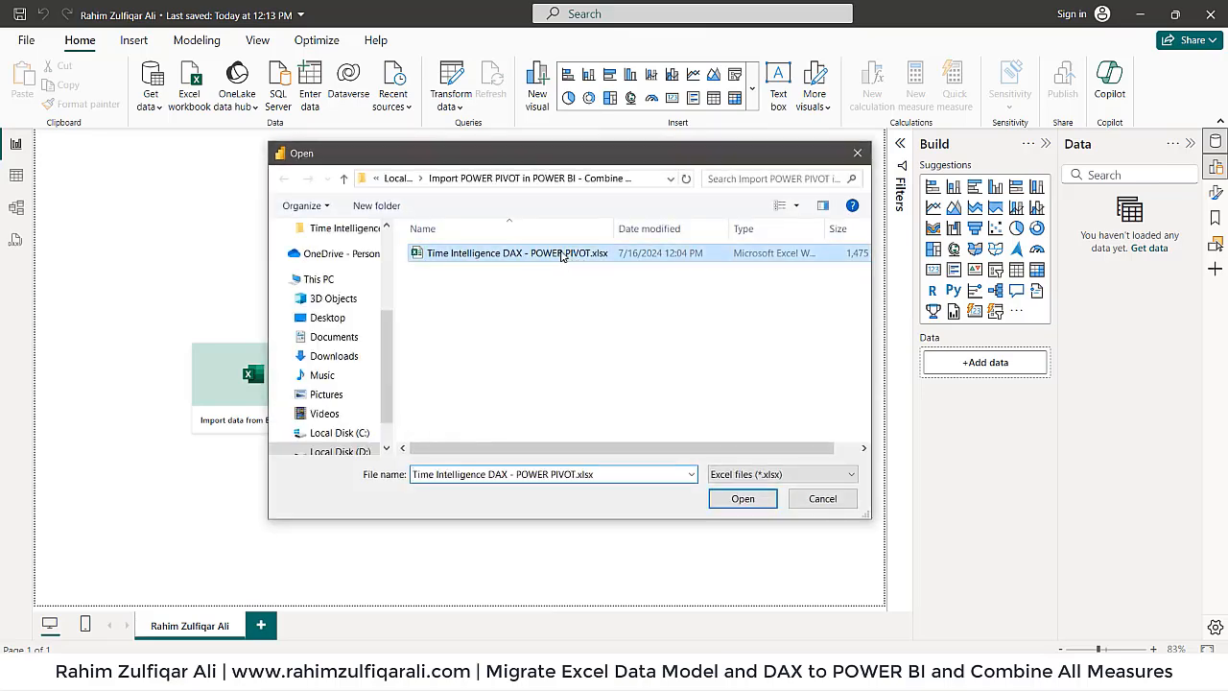
click(743, 499)
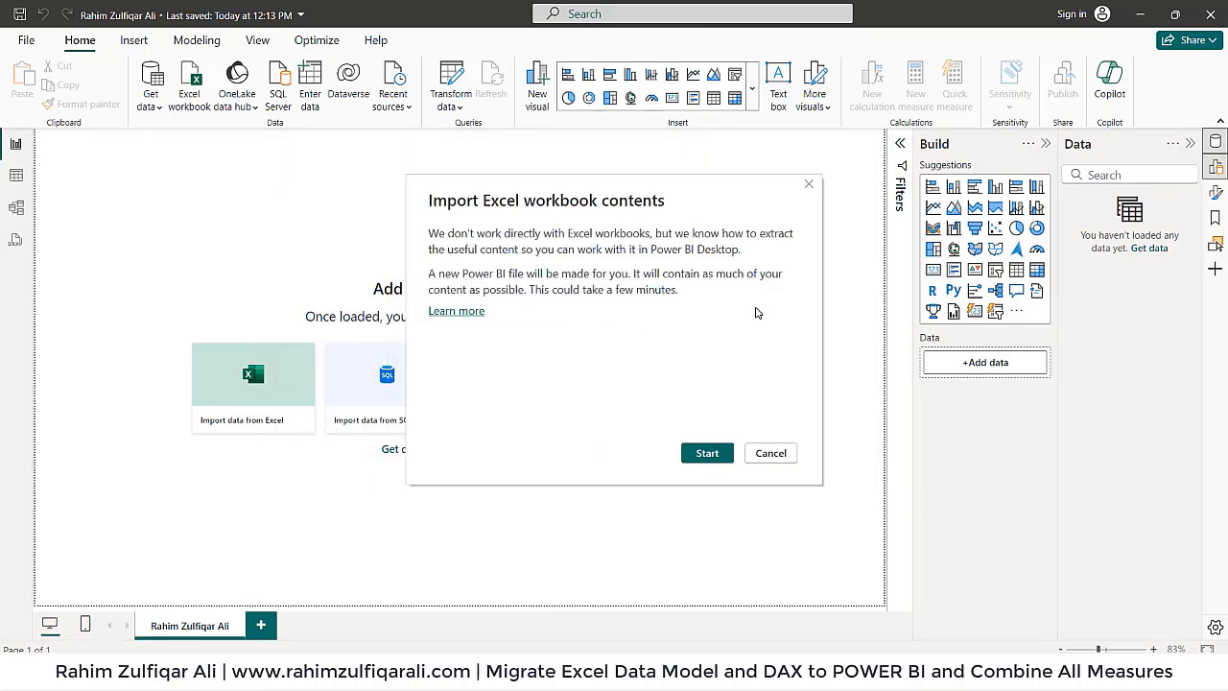
click(713, 453)
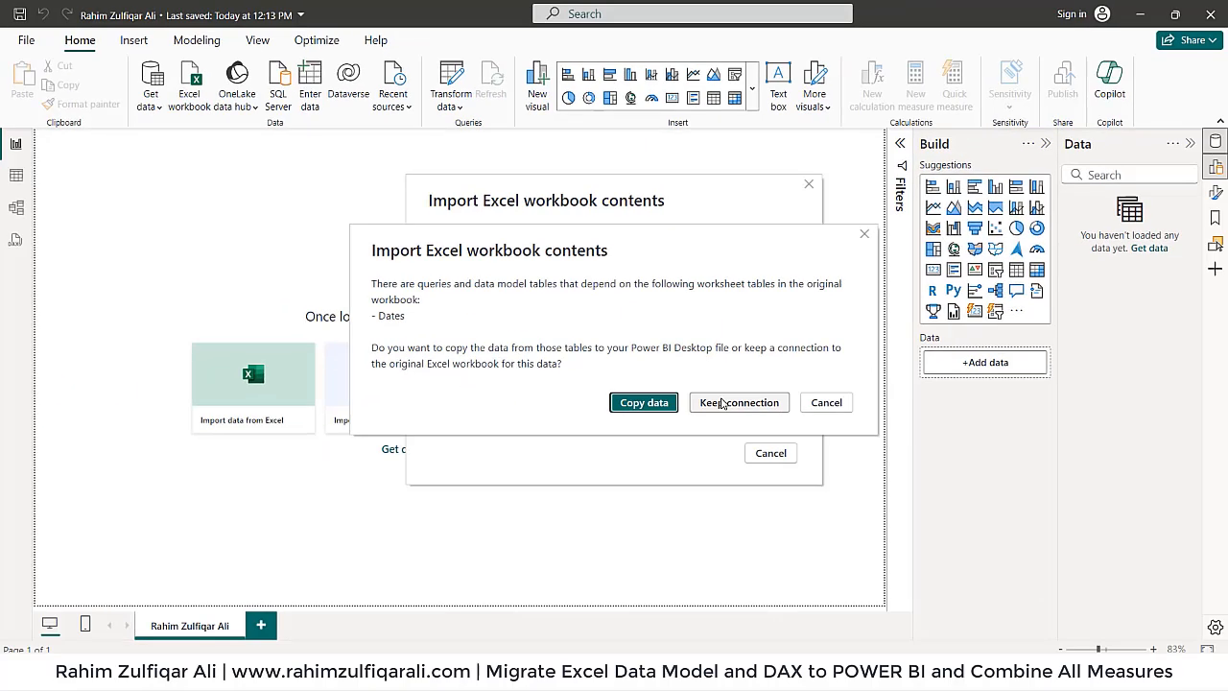
click(722, 403)
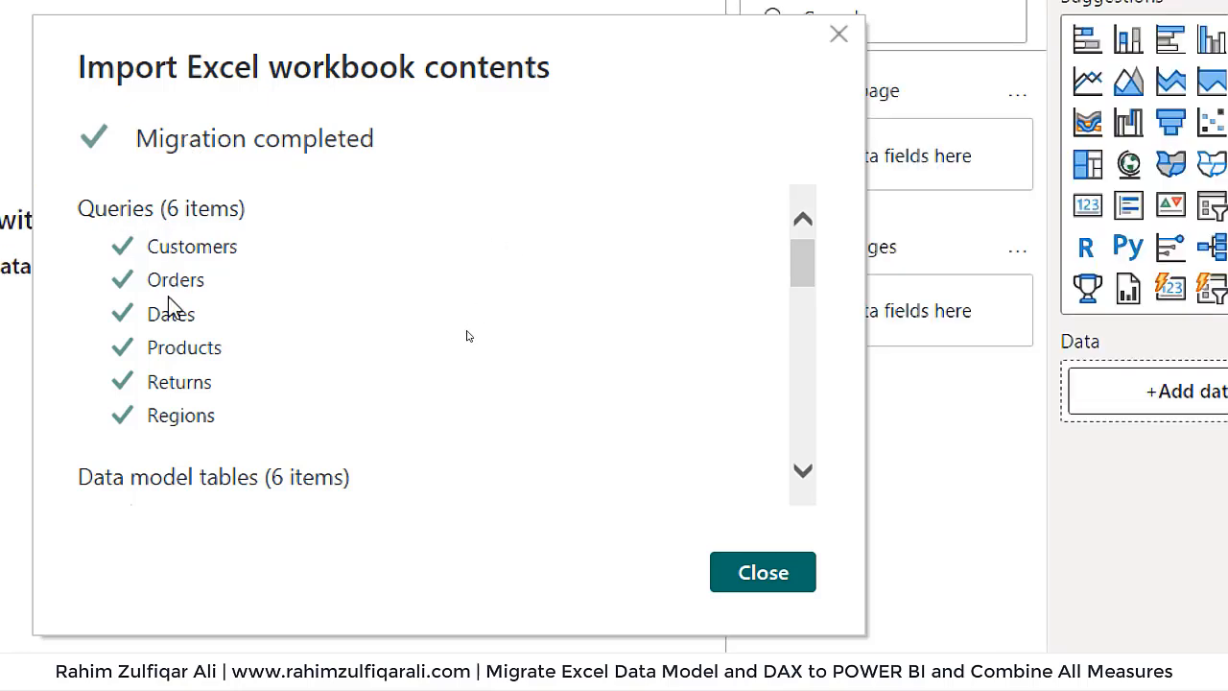
Read through the migrated queries, tables and measures in the import report and close it.
scroll(159, 431, down, 6)
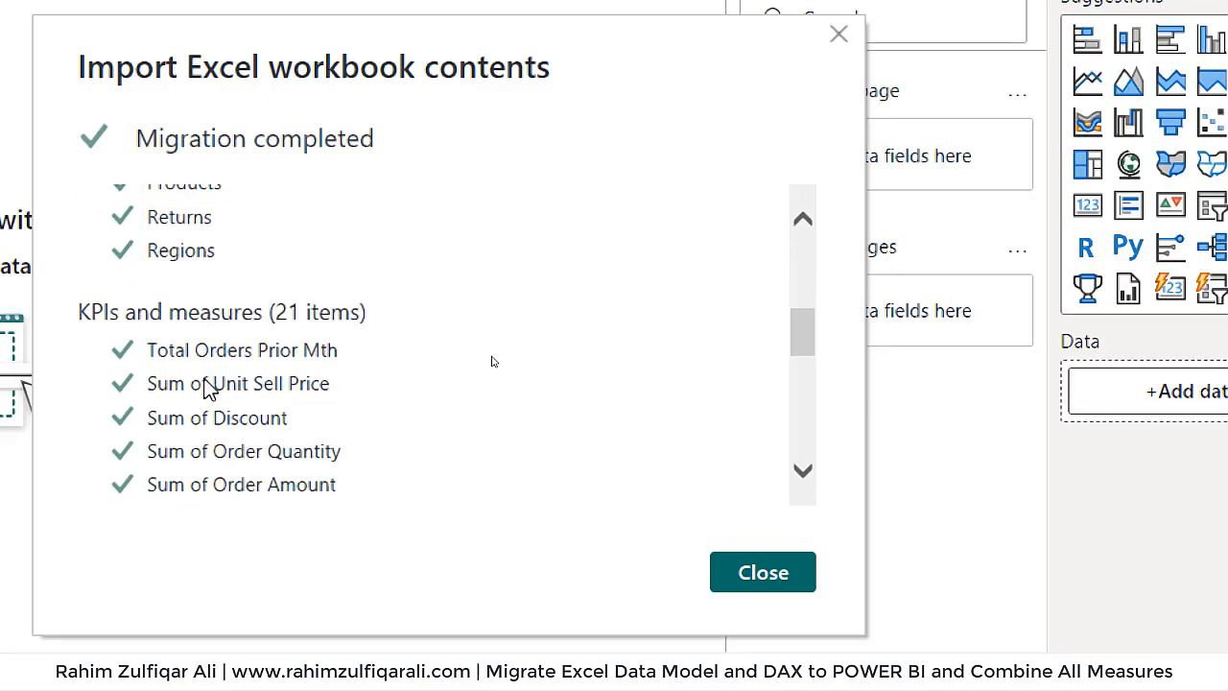
scroll(204, 382, down, 10)
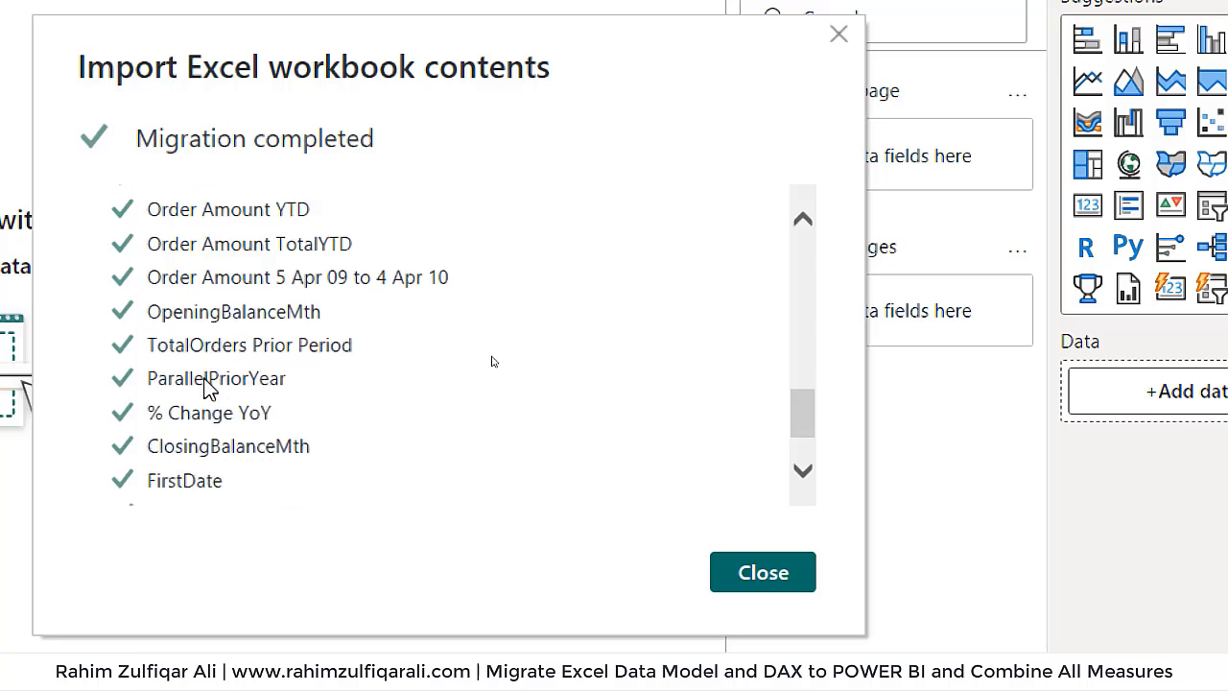
scroll(204, 383, down, 2)
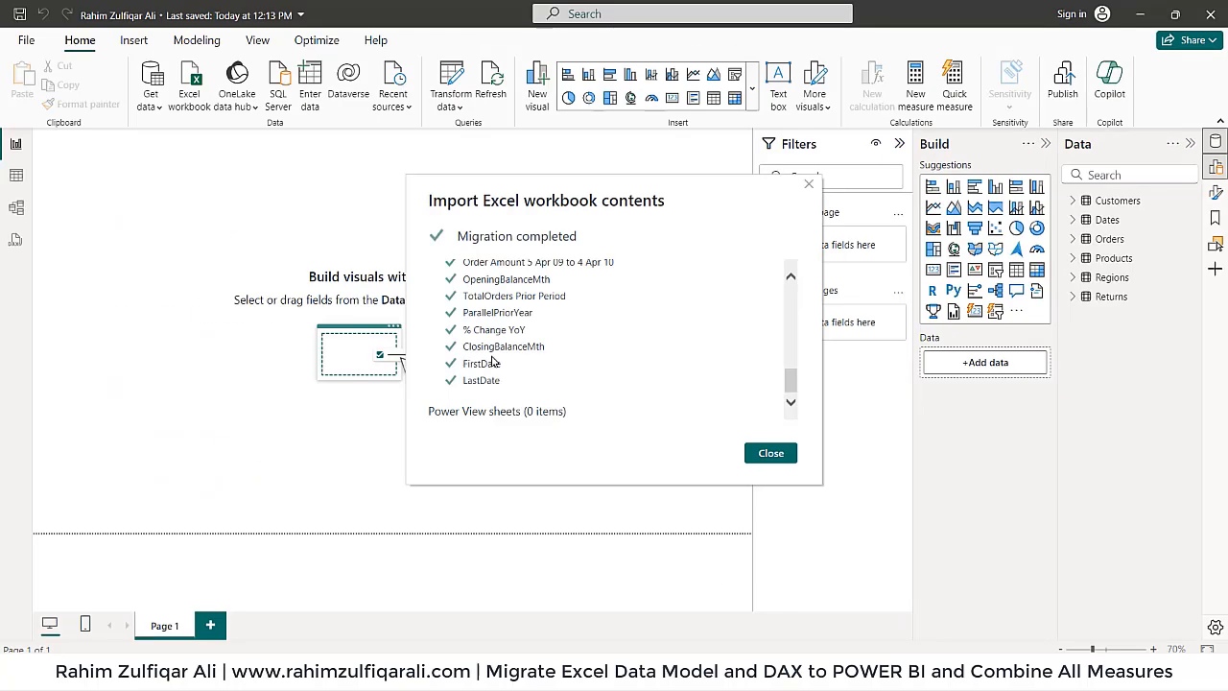
scroll(205, 391, up, 10)
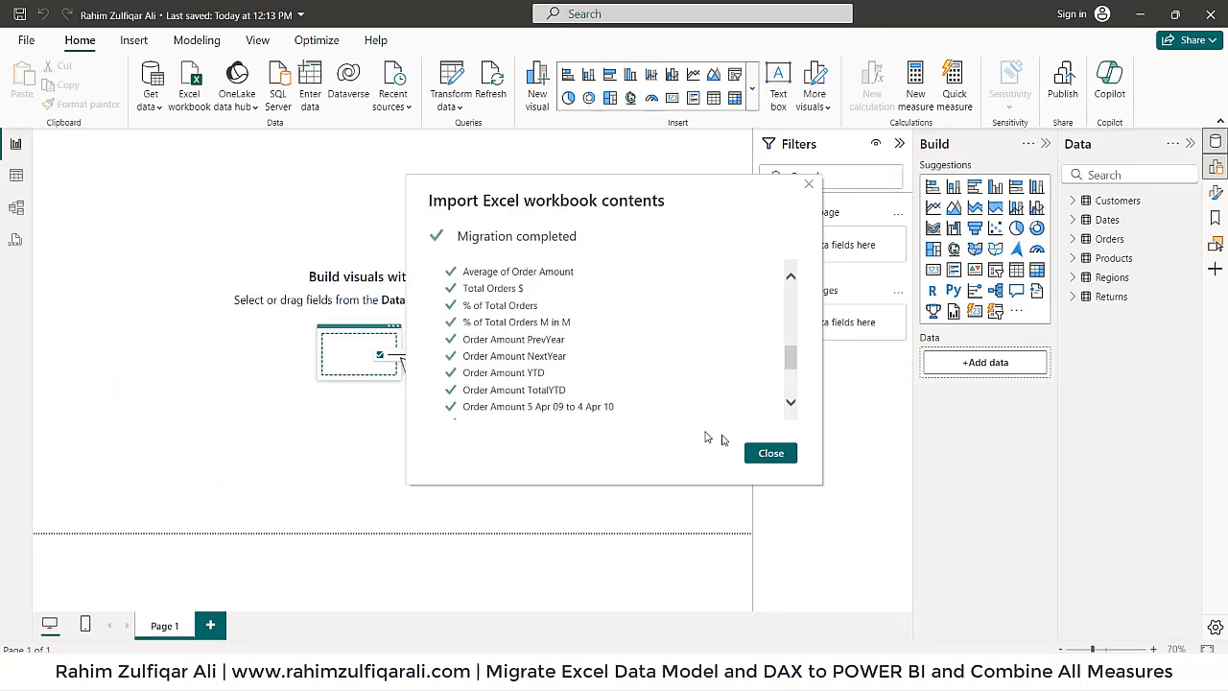
click(770, 453)
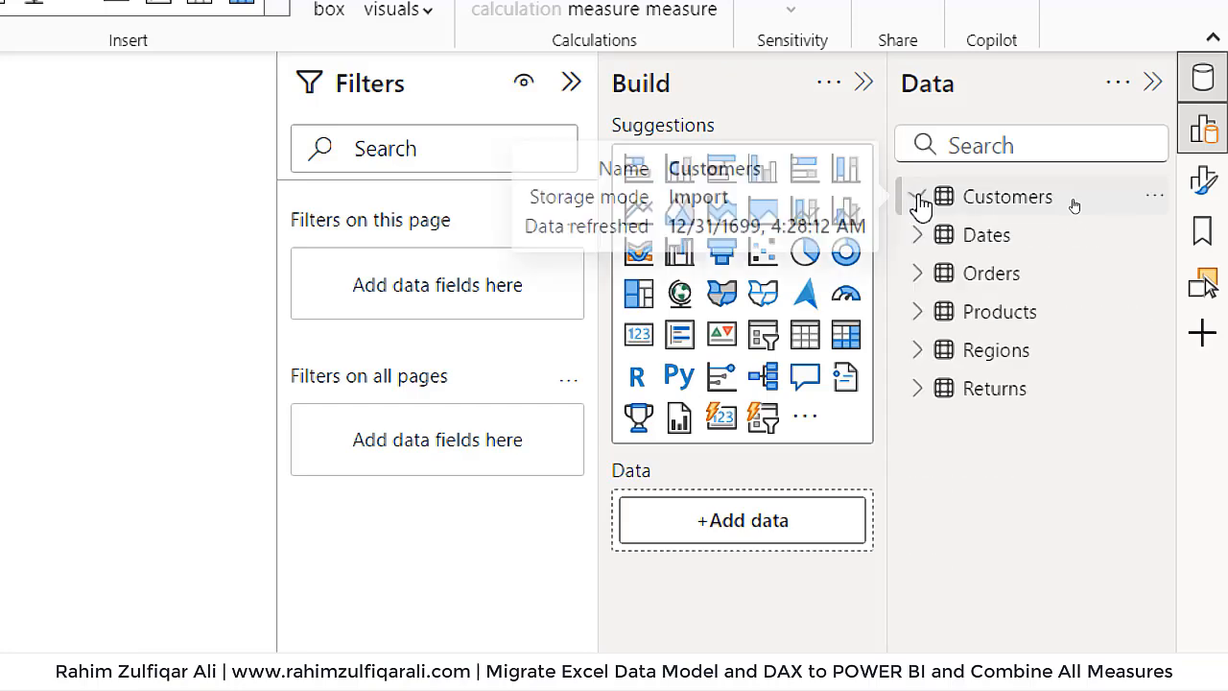
Expand the Orders table to view its imported fields and measures.
click(920, 279)
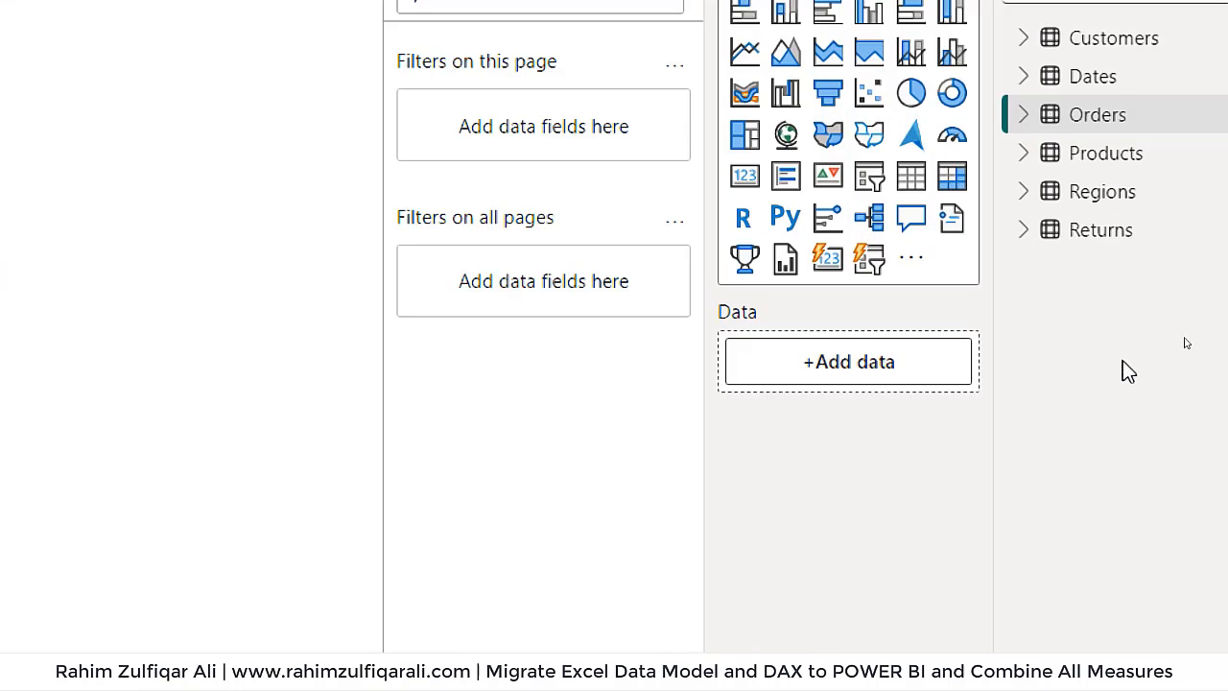
click(919, 226)
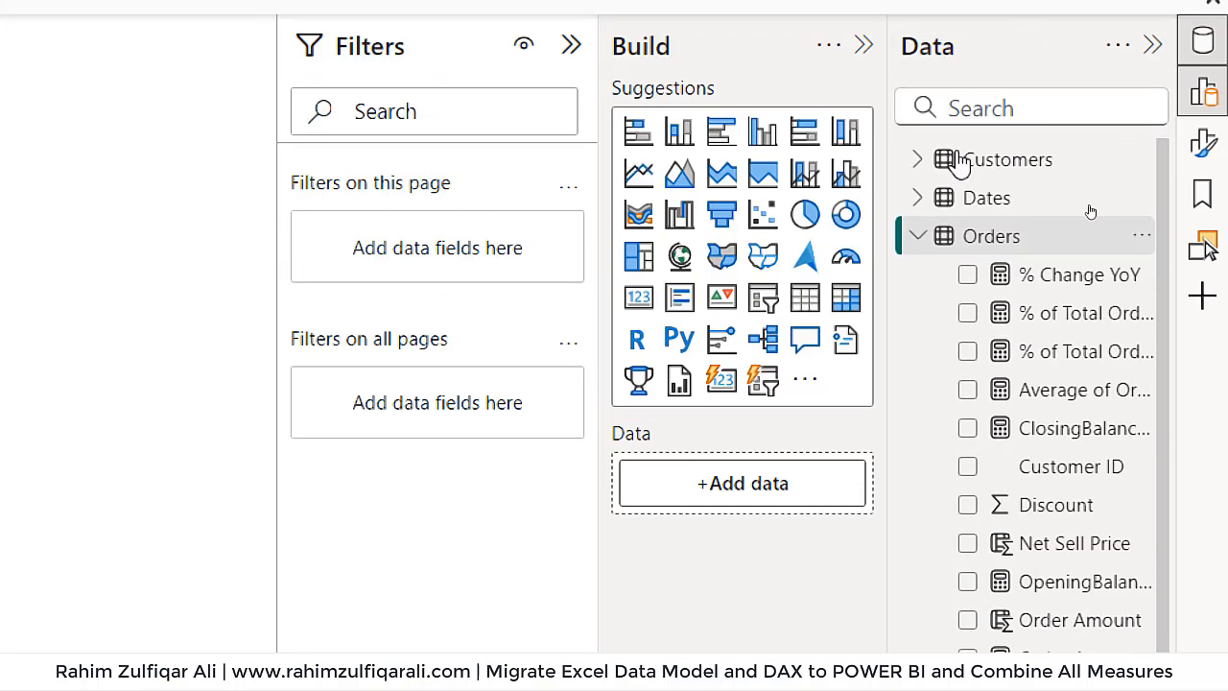
Look through the fields and measures of the Dates, Products, Regions and Customers tables.
click(917, 236)
click(919, 197)
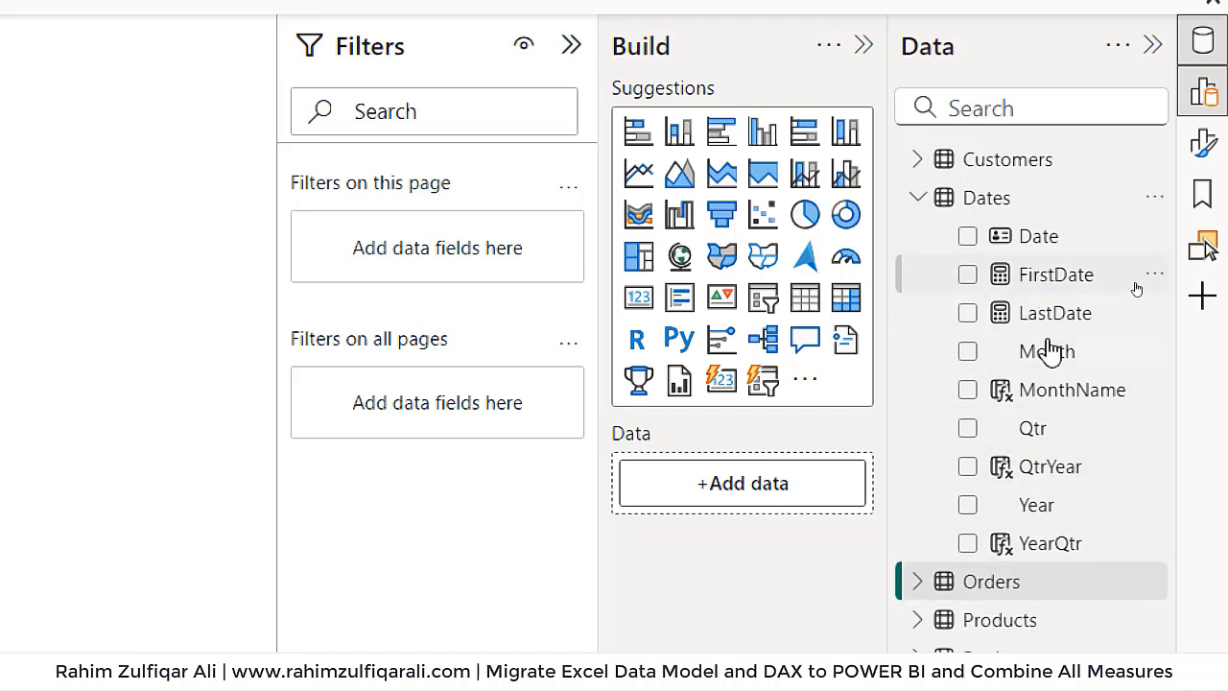
click(916, 200)
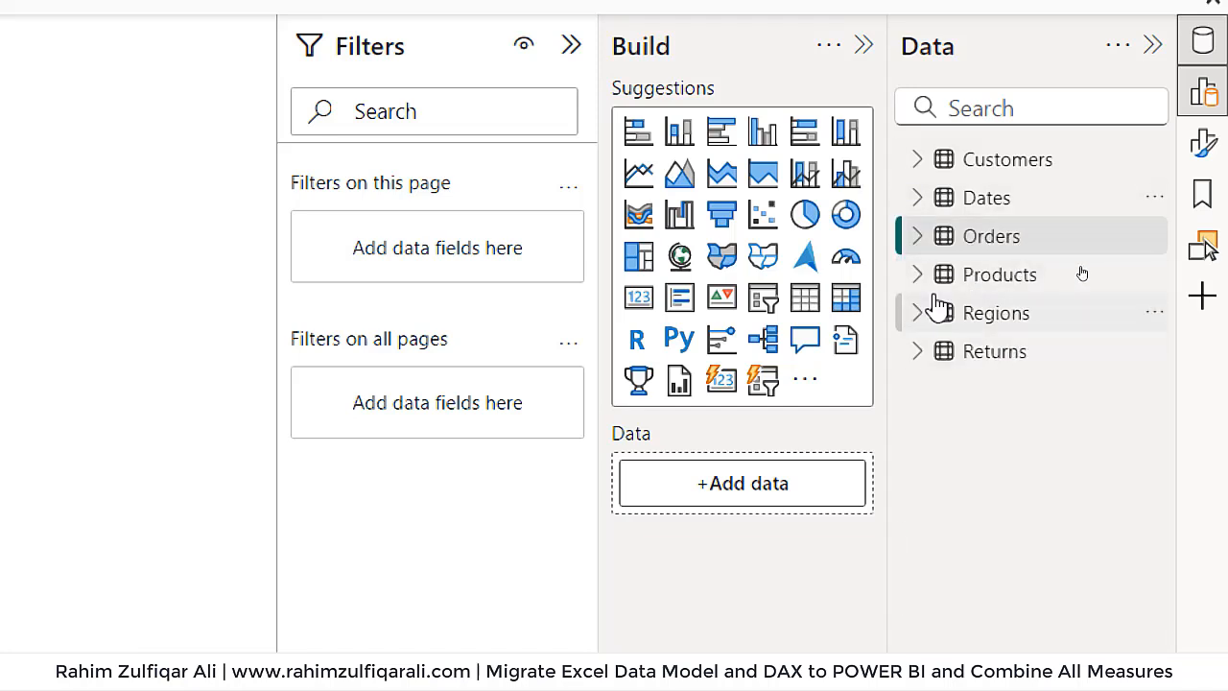
click(919, 276)
click(919, 276)
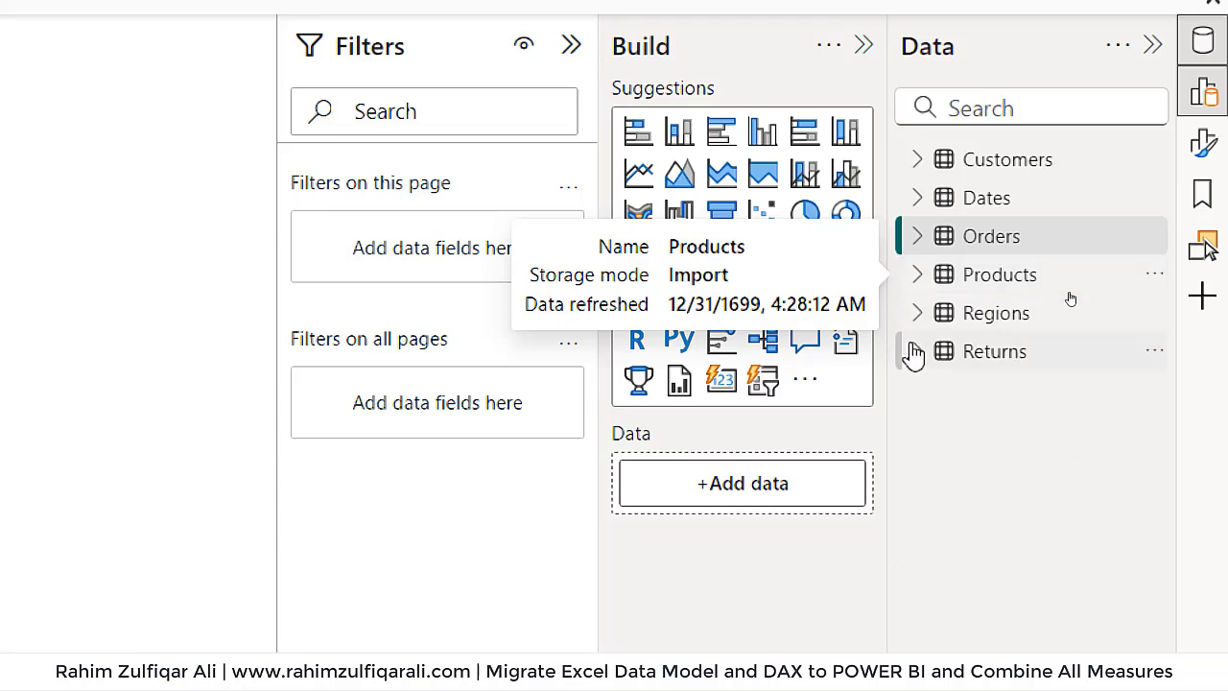
click(916, 315)
click(918, 159)
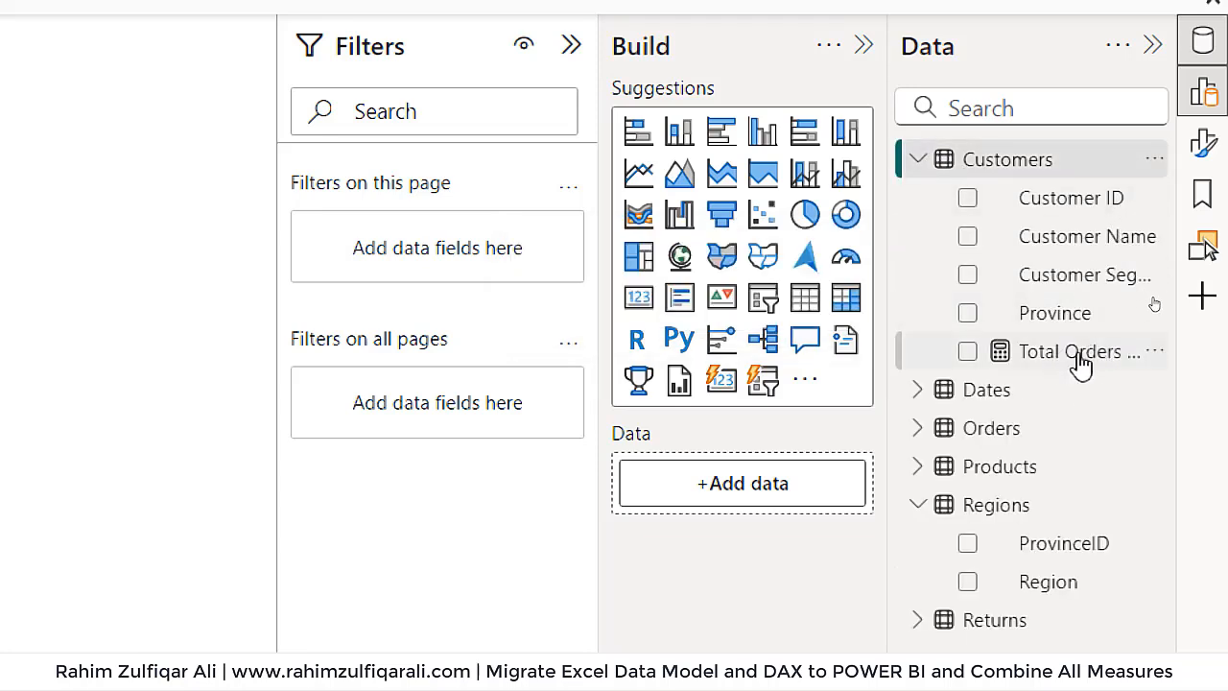
click(918, 159)
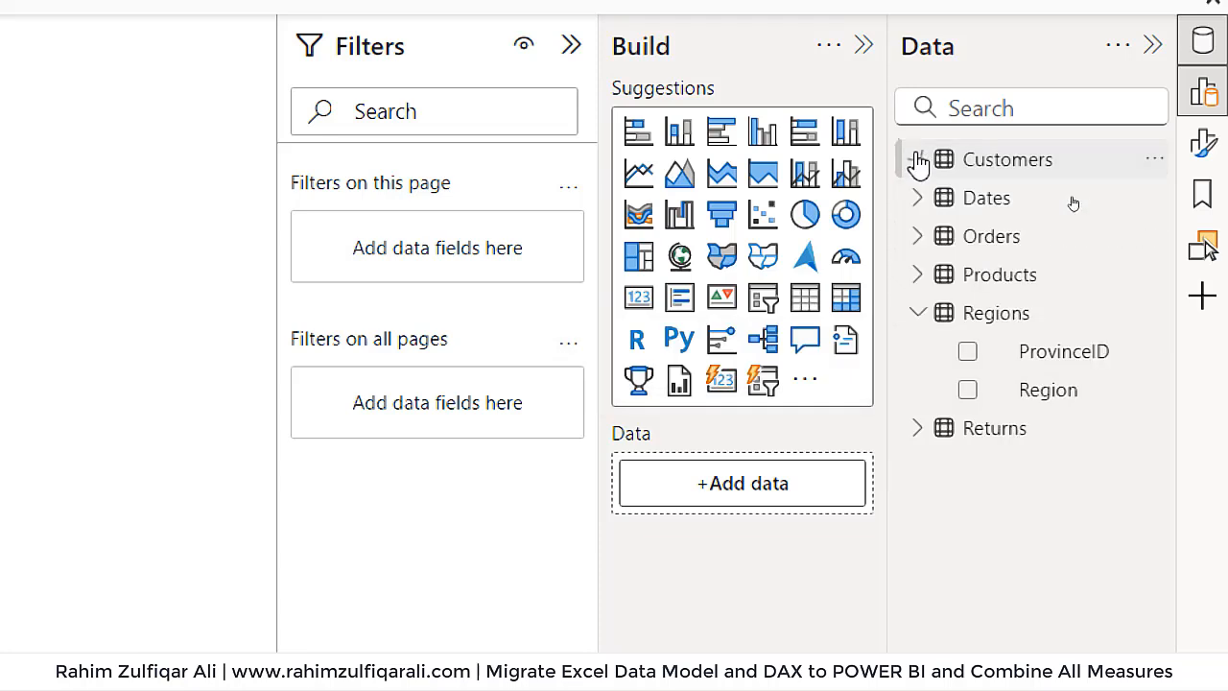
click(917, 313)
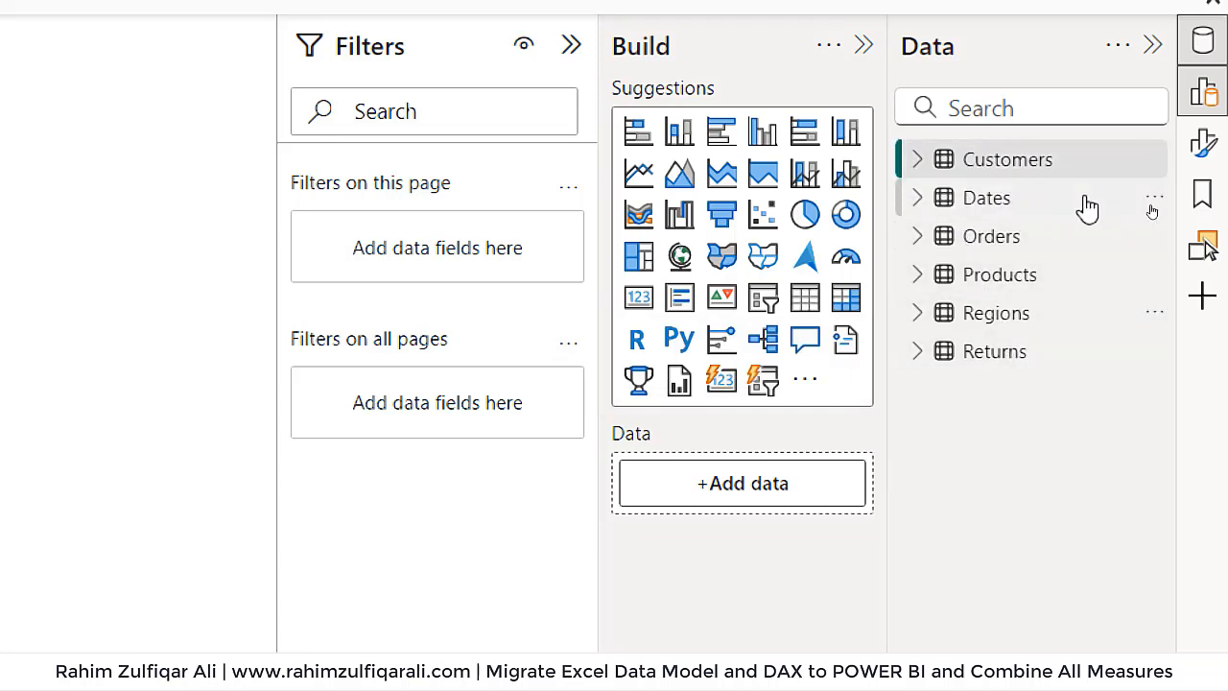
click(1030, 167)
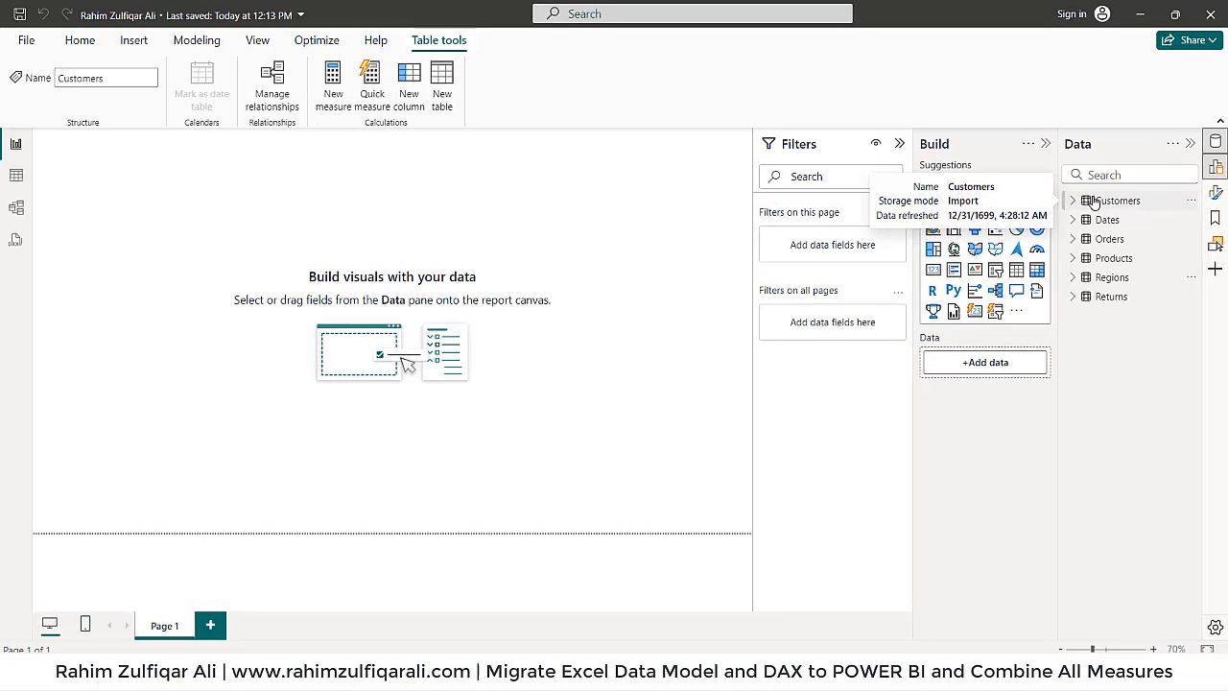
Create a new calculated table with an empty DAX expression and name it MeasuresAll.
click(188, 41)
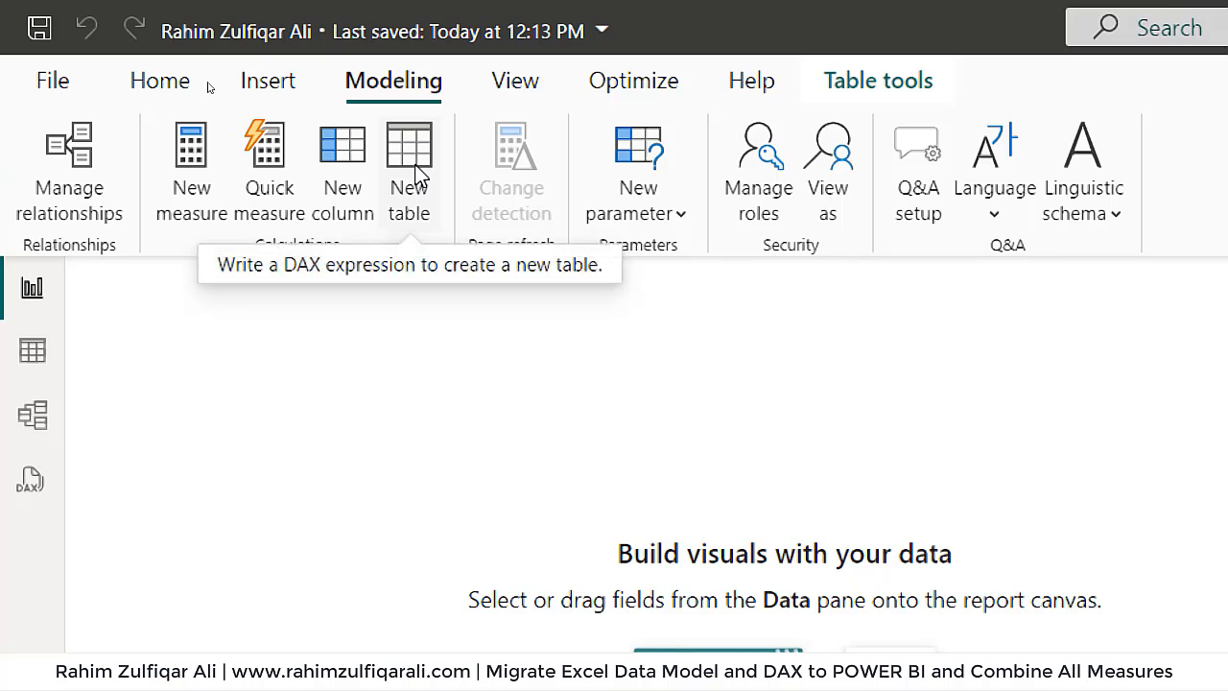
click(418, 177)
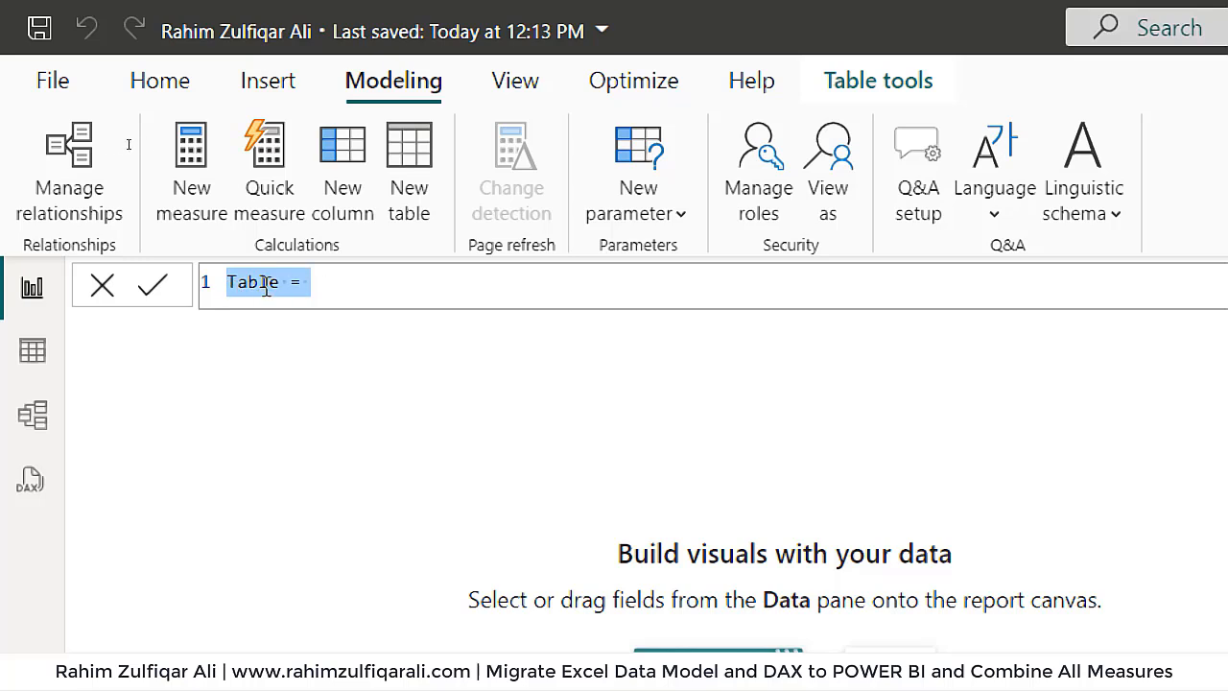
click(340, 278)
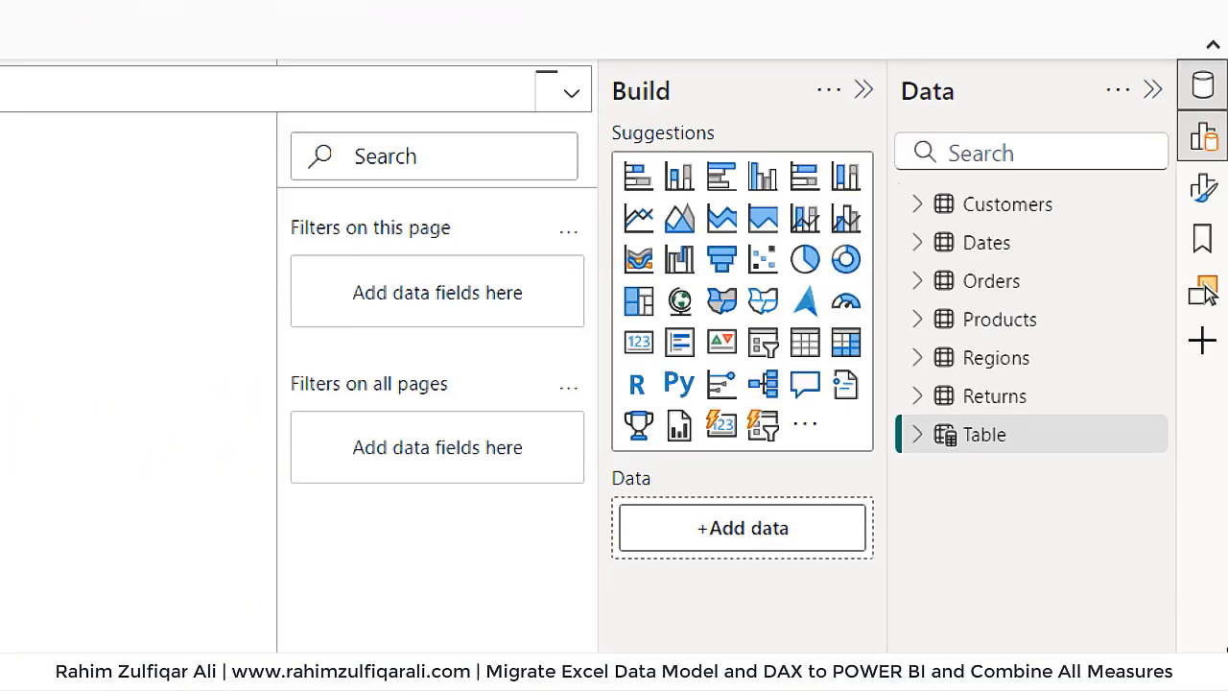
double_click(981, 223)
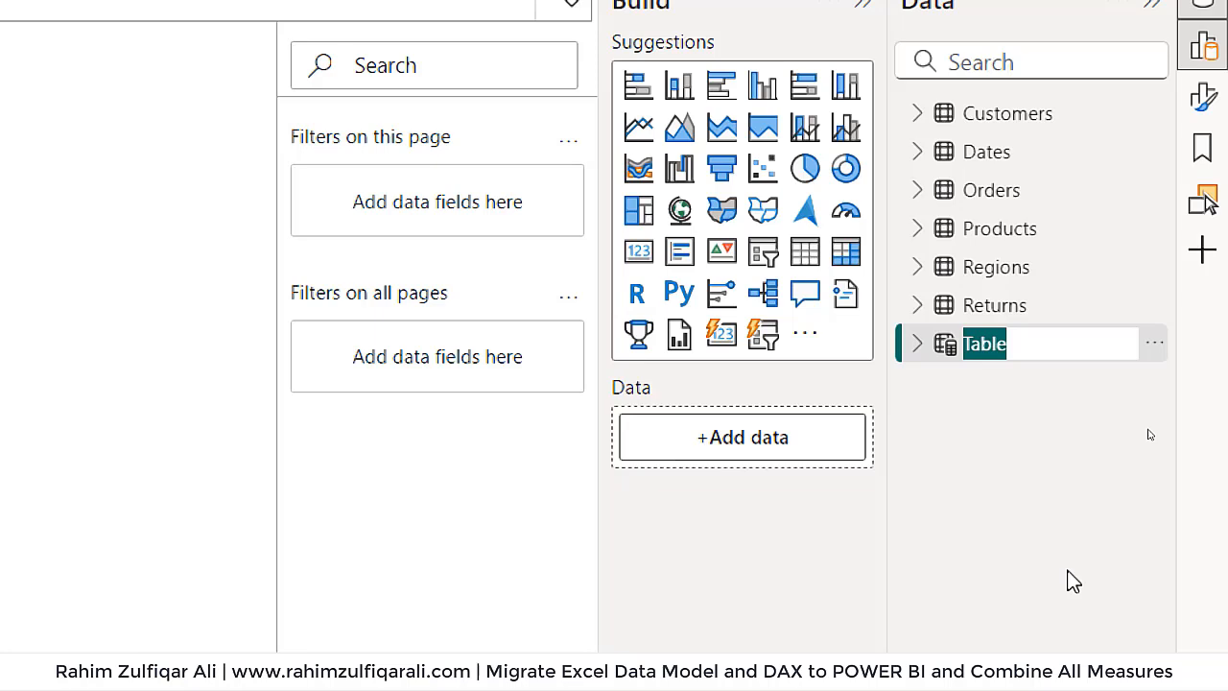
text(Measures)
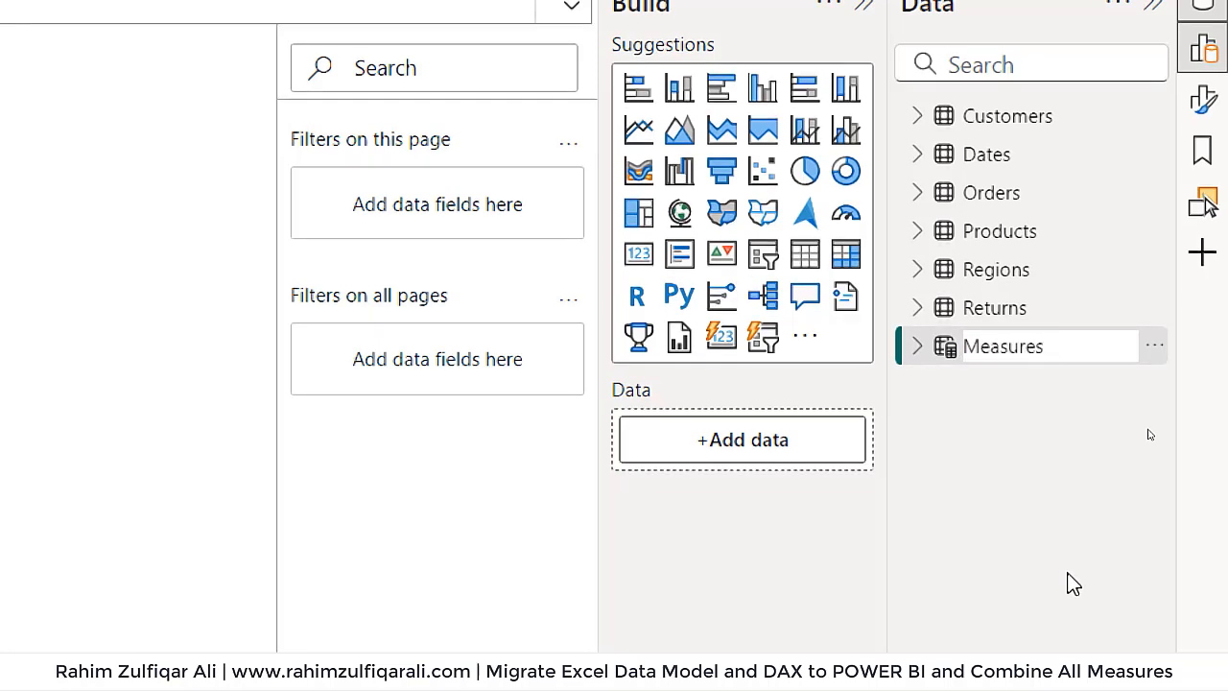
text(All)
key(Return)
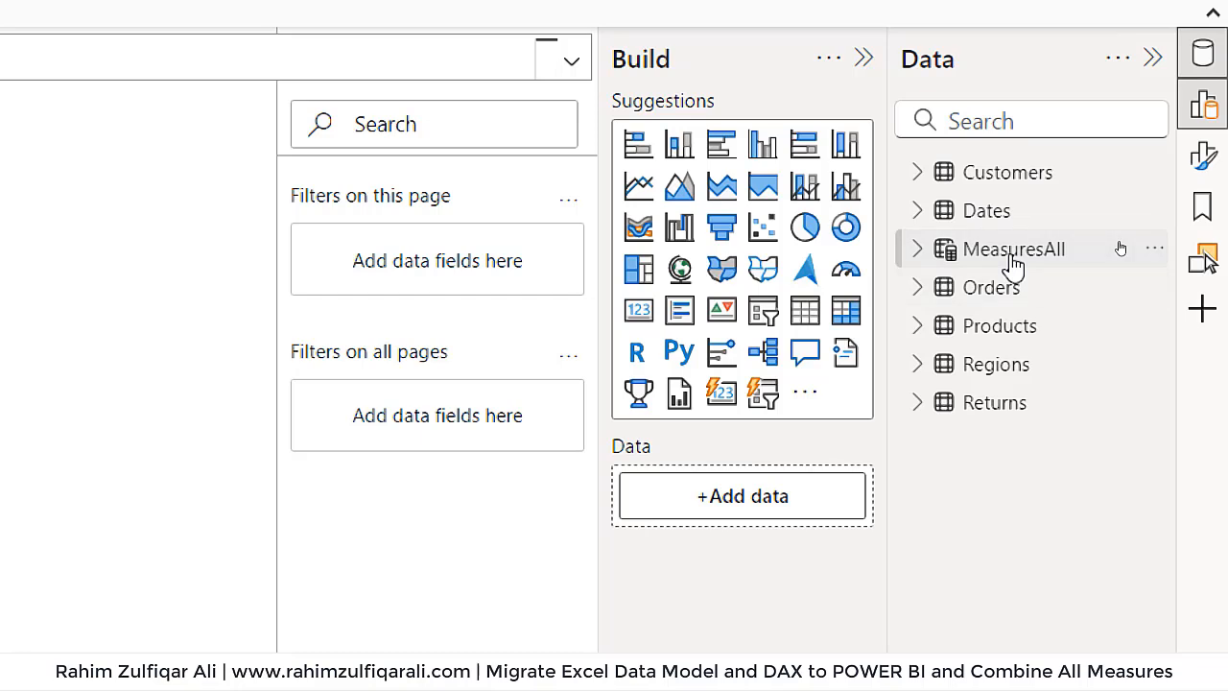
Check what the MeasuresAll table contains.
click(917, 252)
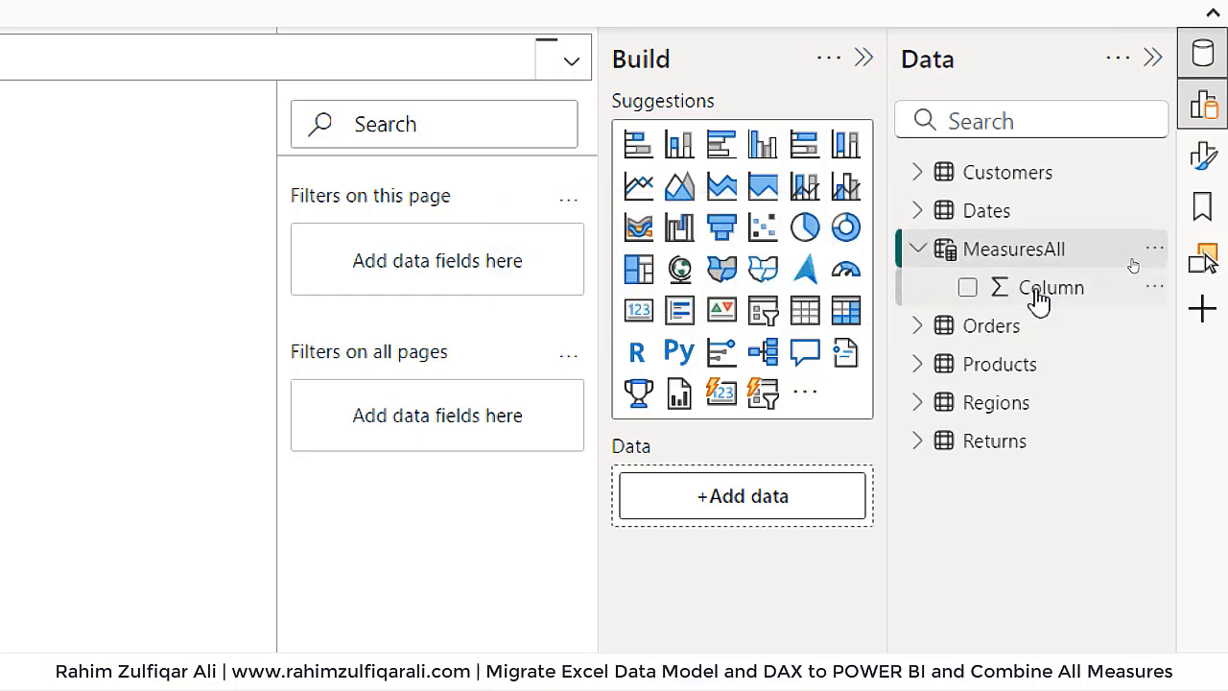
click(917, 251)
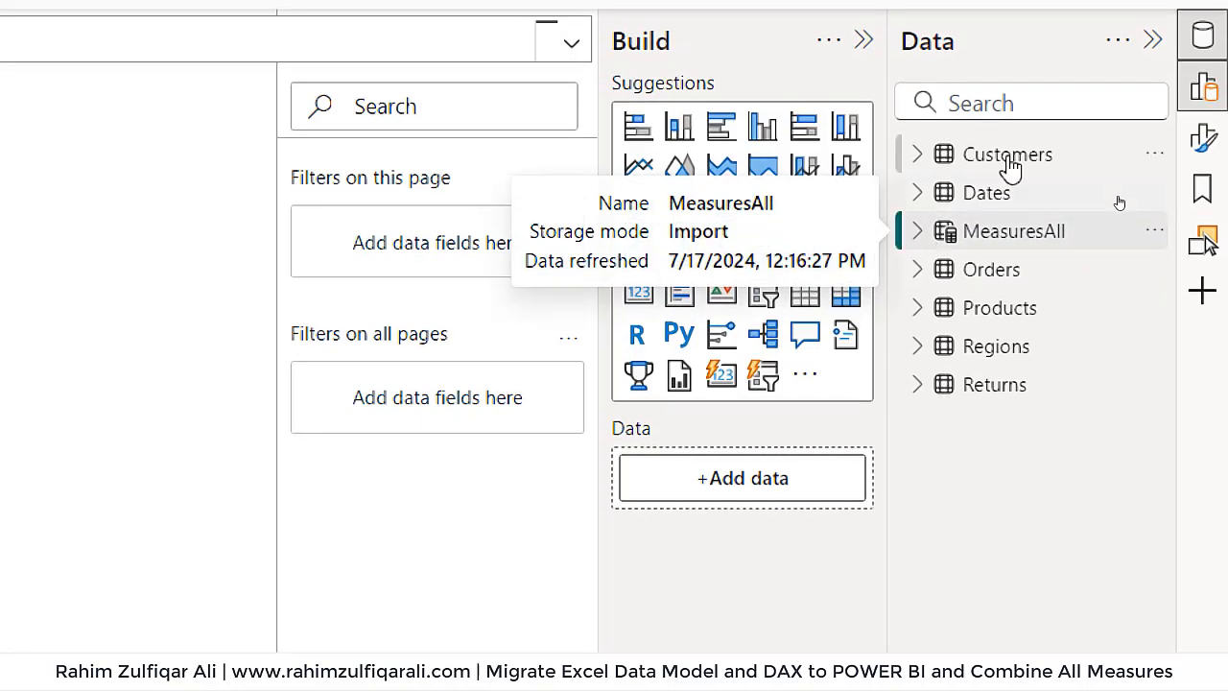
click(1021, 234)
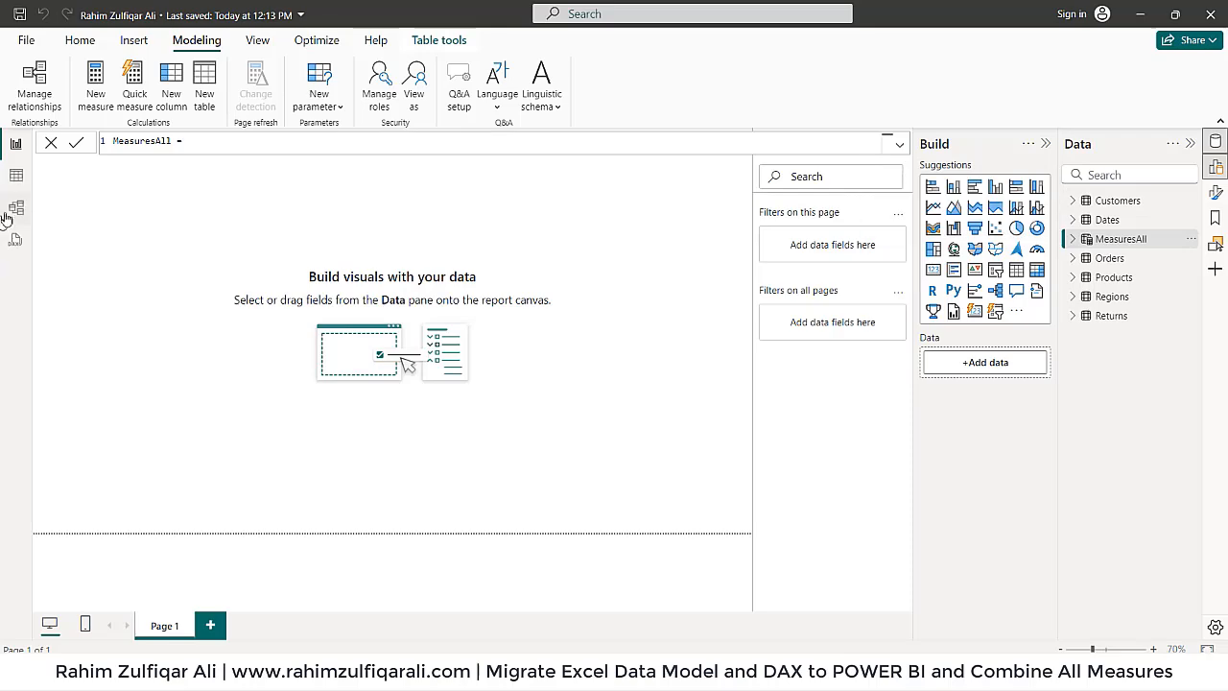
In the model view, select all measures of the Orders table and set their home table to MeasuresAll.
click(18, 213)
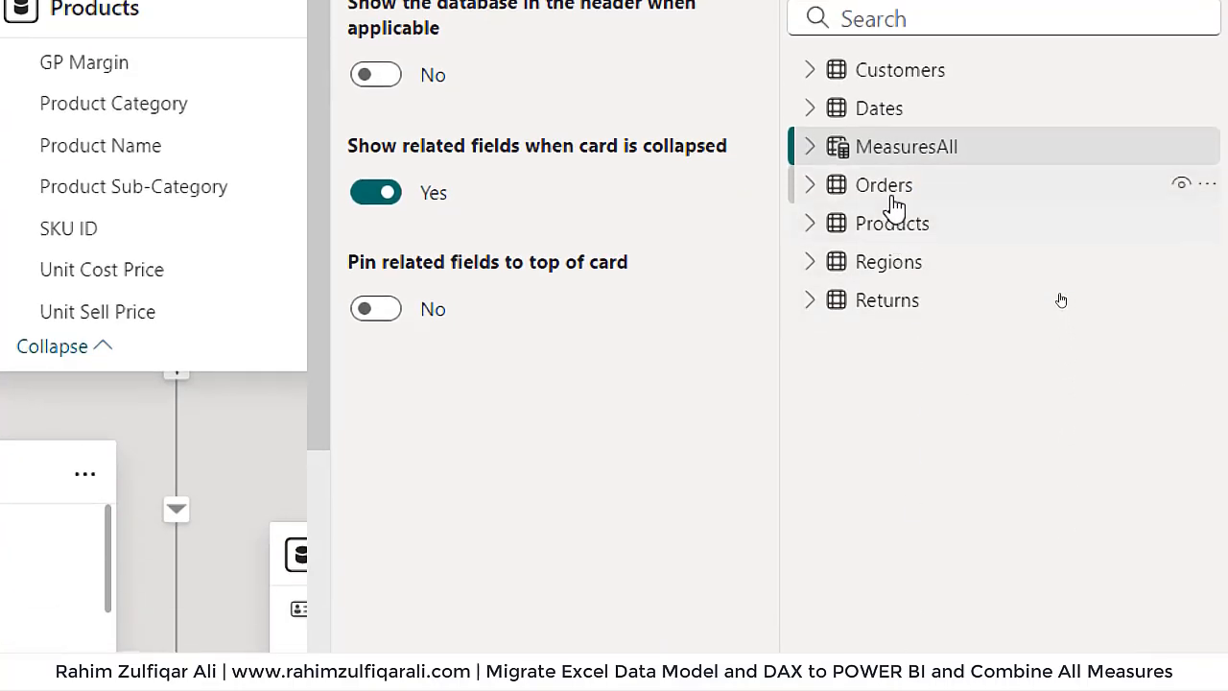
click(891, 189)
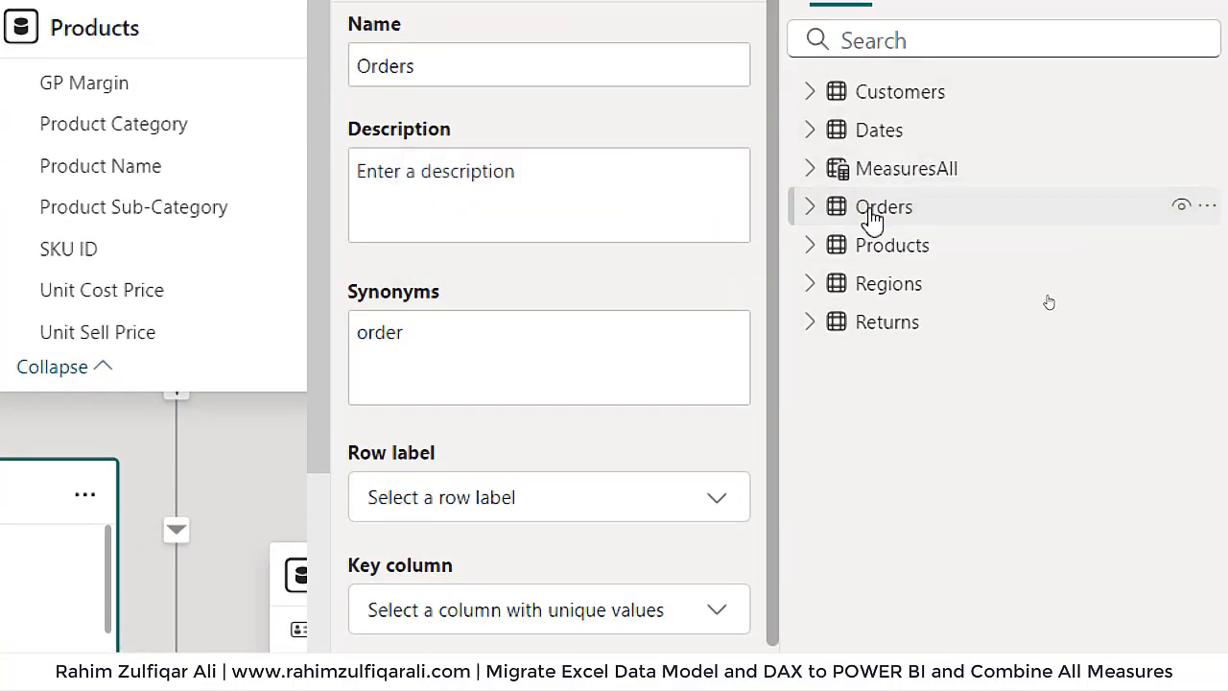
click(811, 207)
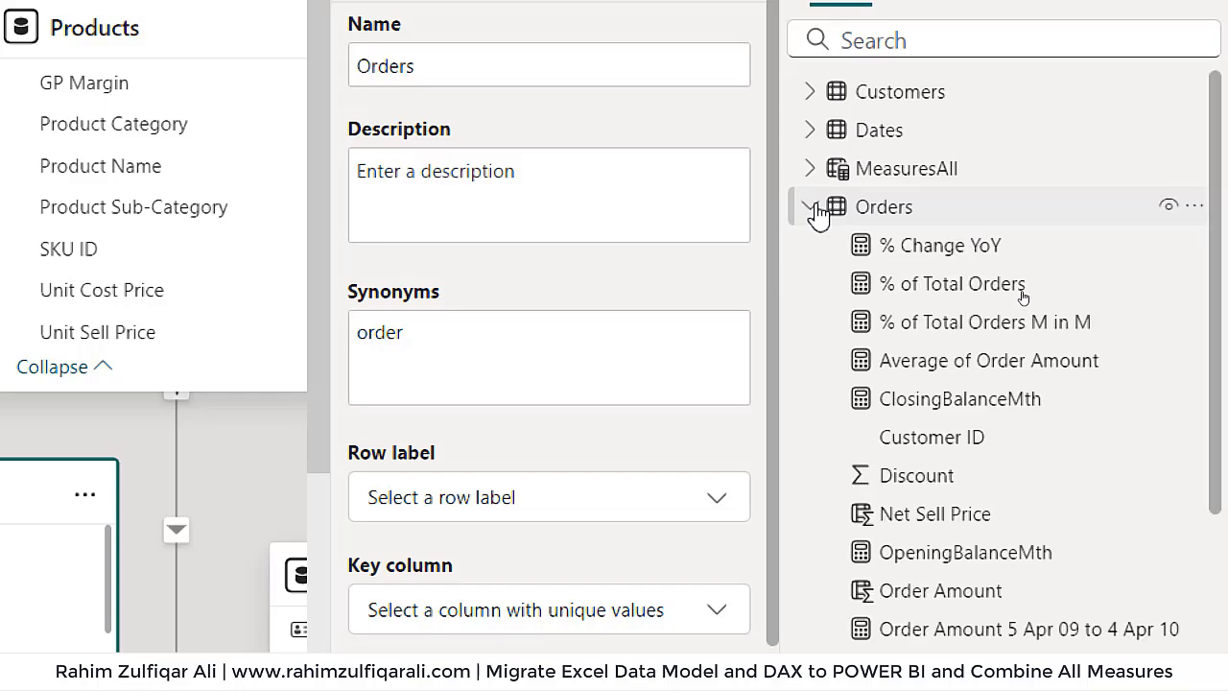
click(812, 205)
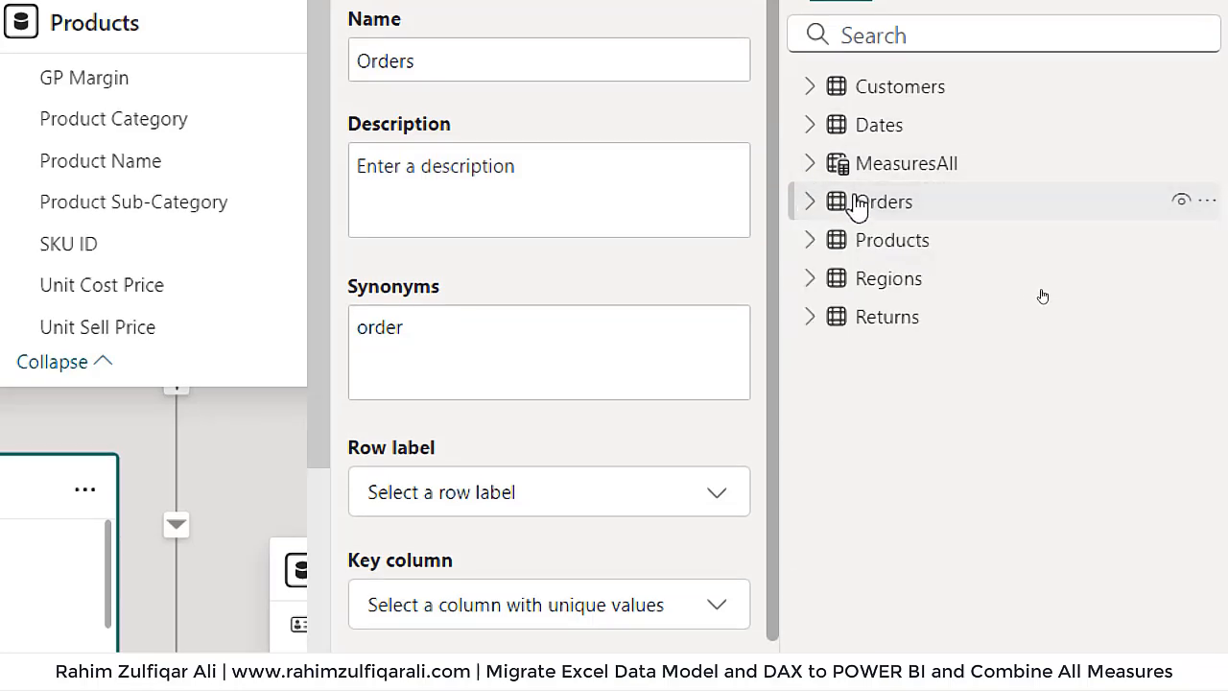
right_click(857, 202)
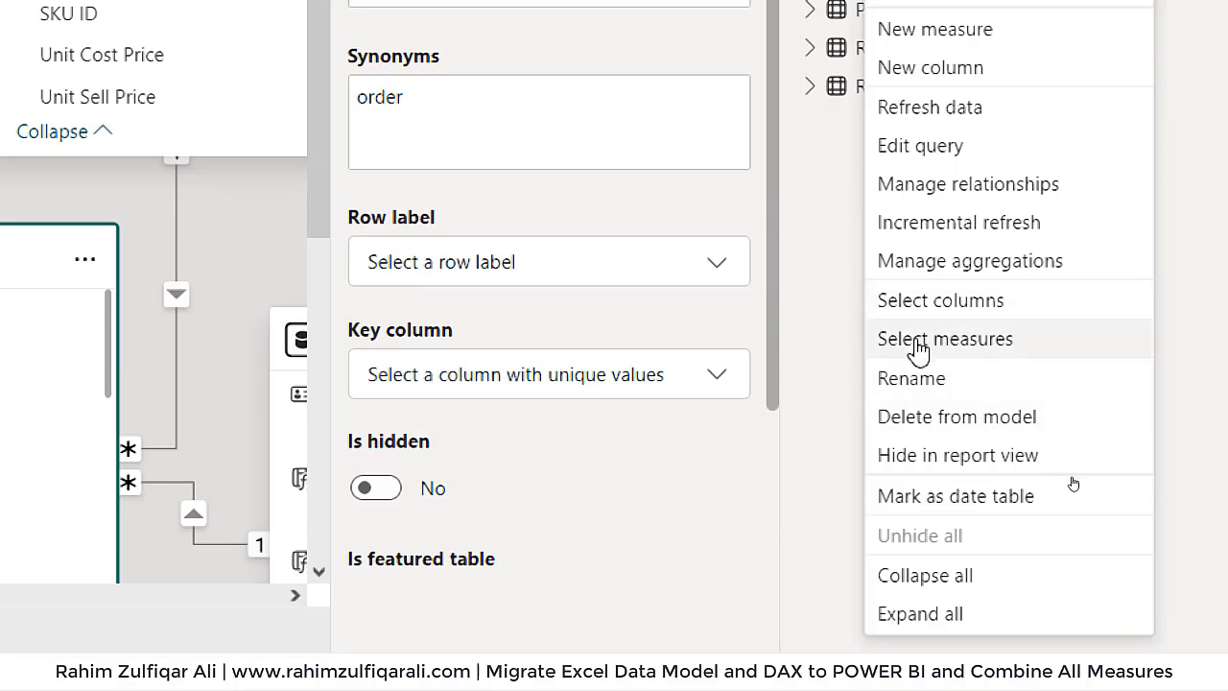
click(918, 351)
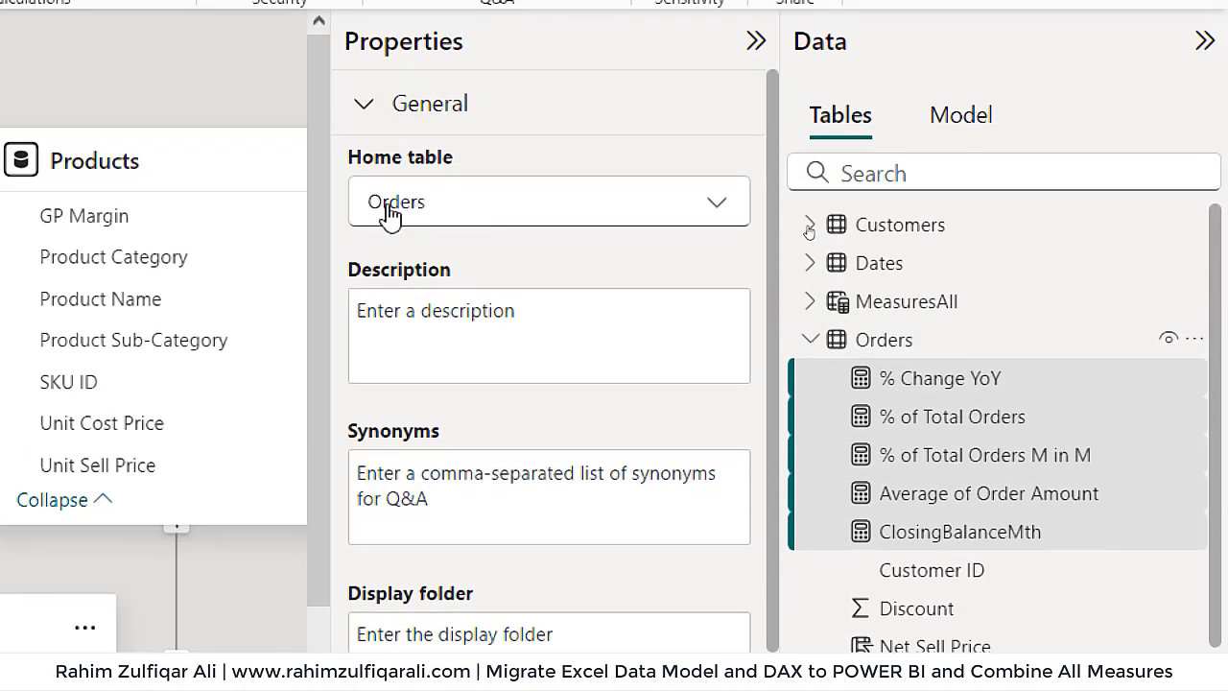
click(390, 213)
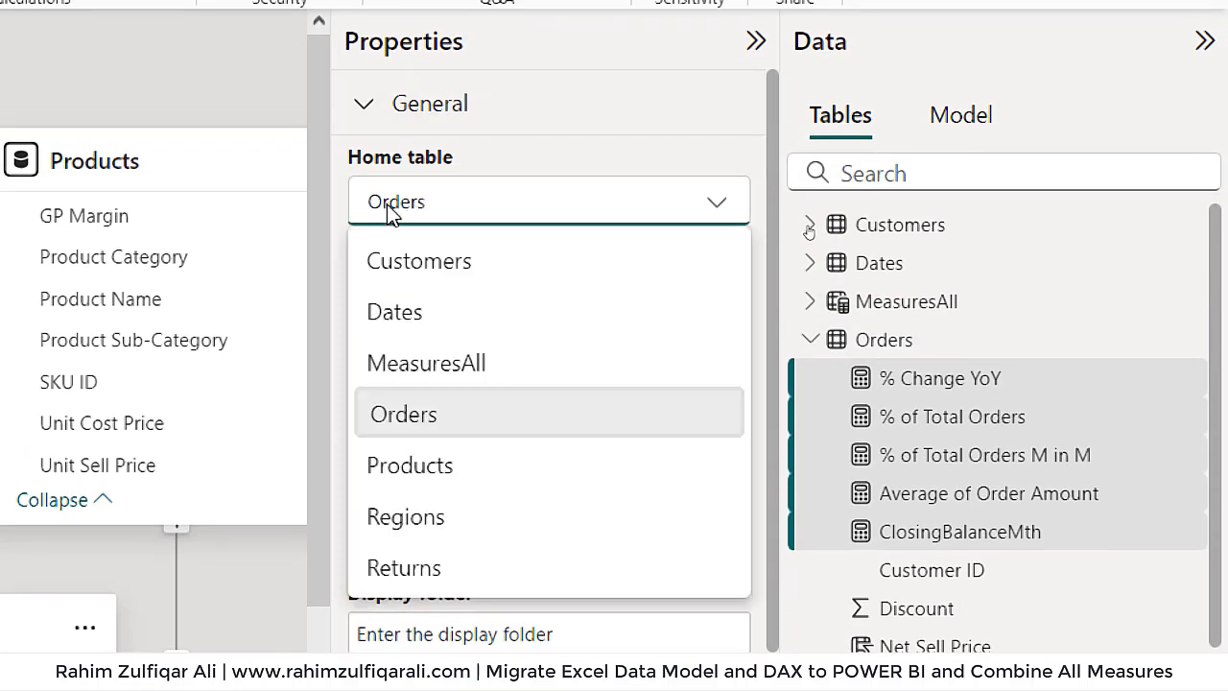
click(451, 365)
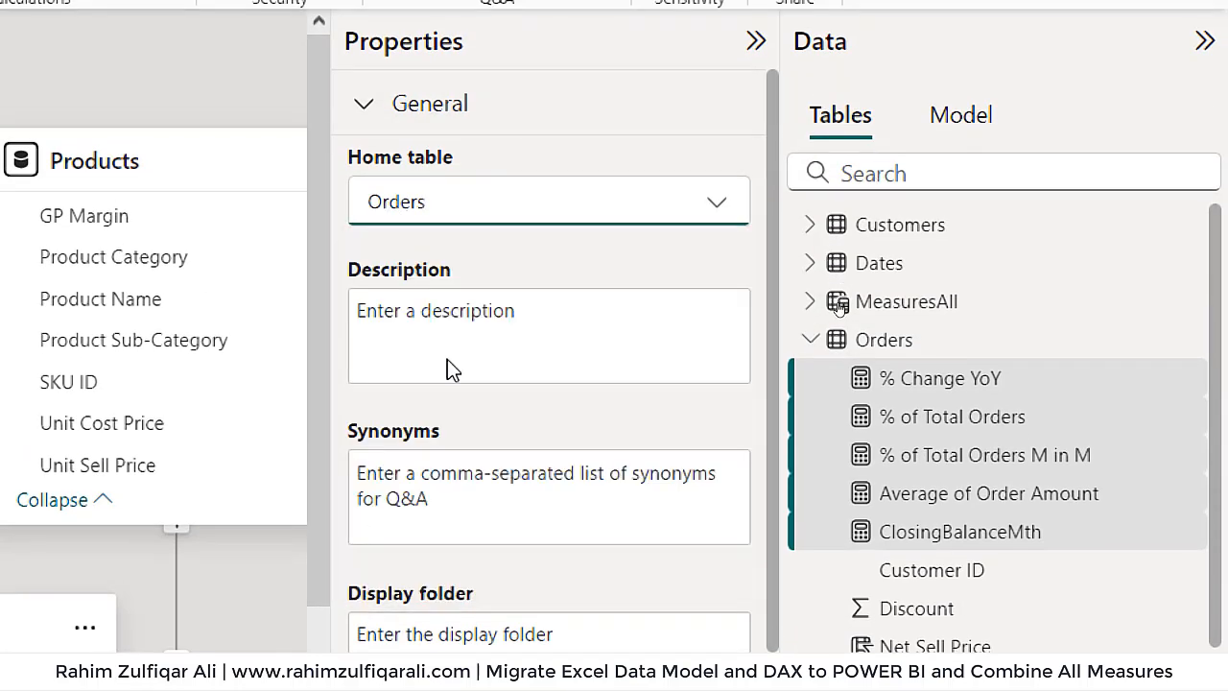
click(797, 343)
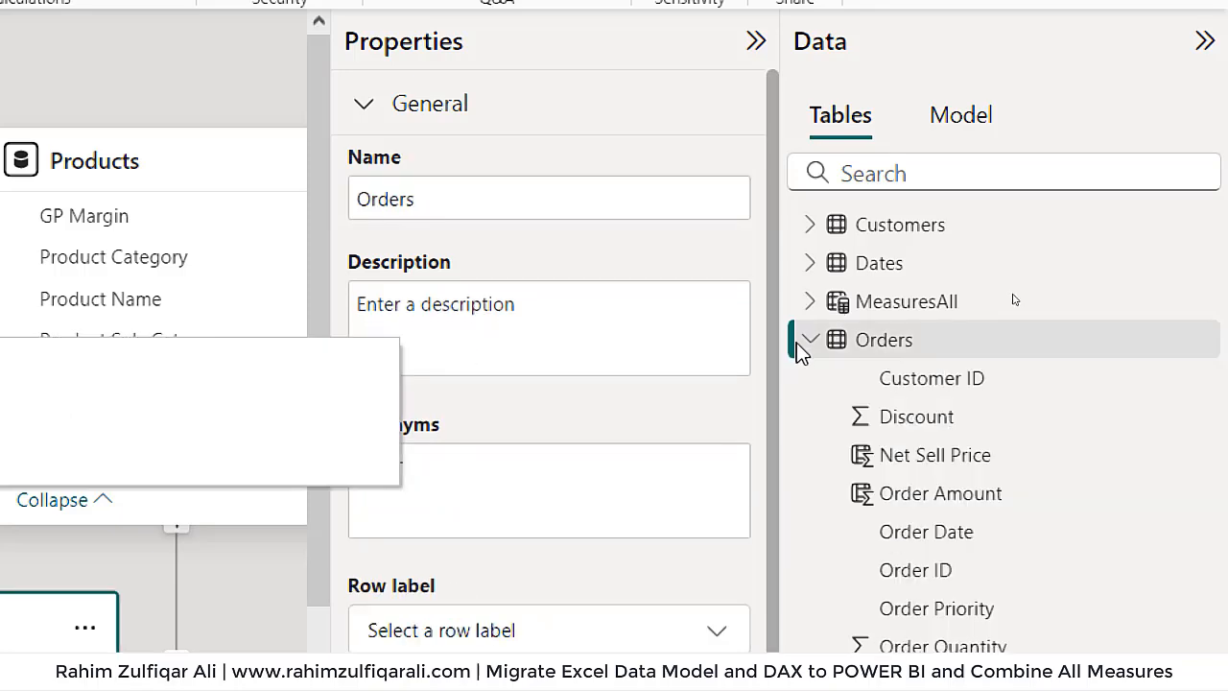
click(808, 340)
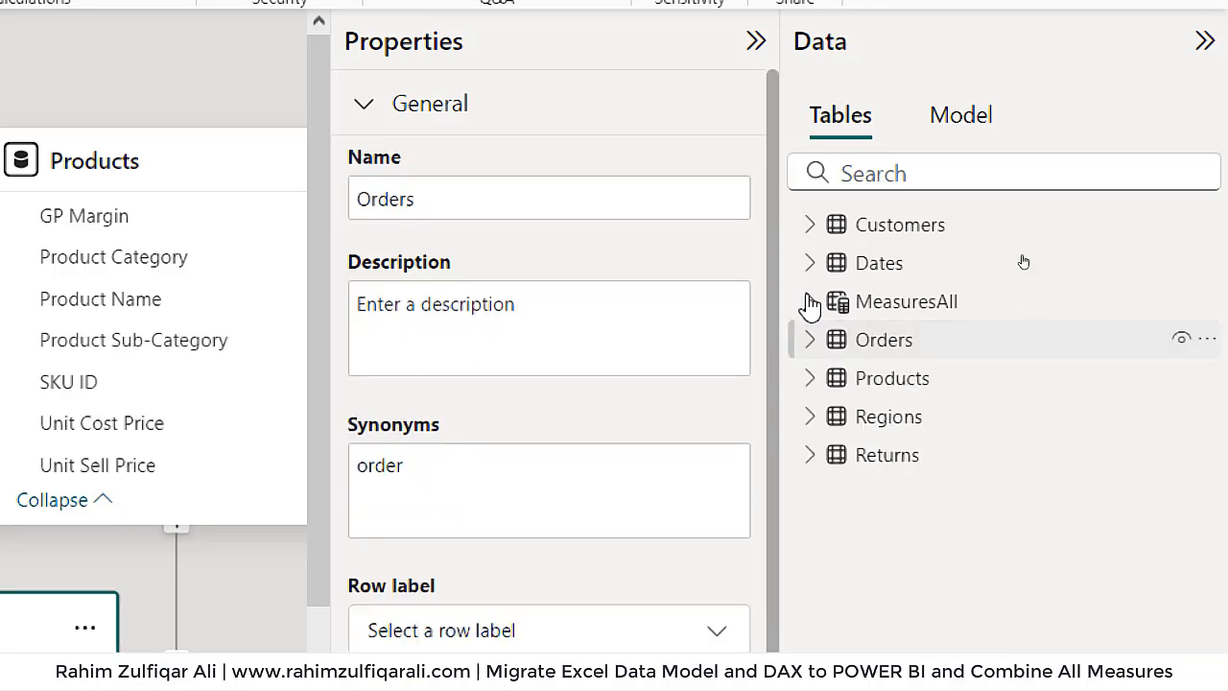
Move the Customers table's measure Total Orders Prior Mth to the MeasuresAll home table and collapse the expanded tables.
click(811, 226)
right_click(865, 226)
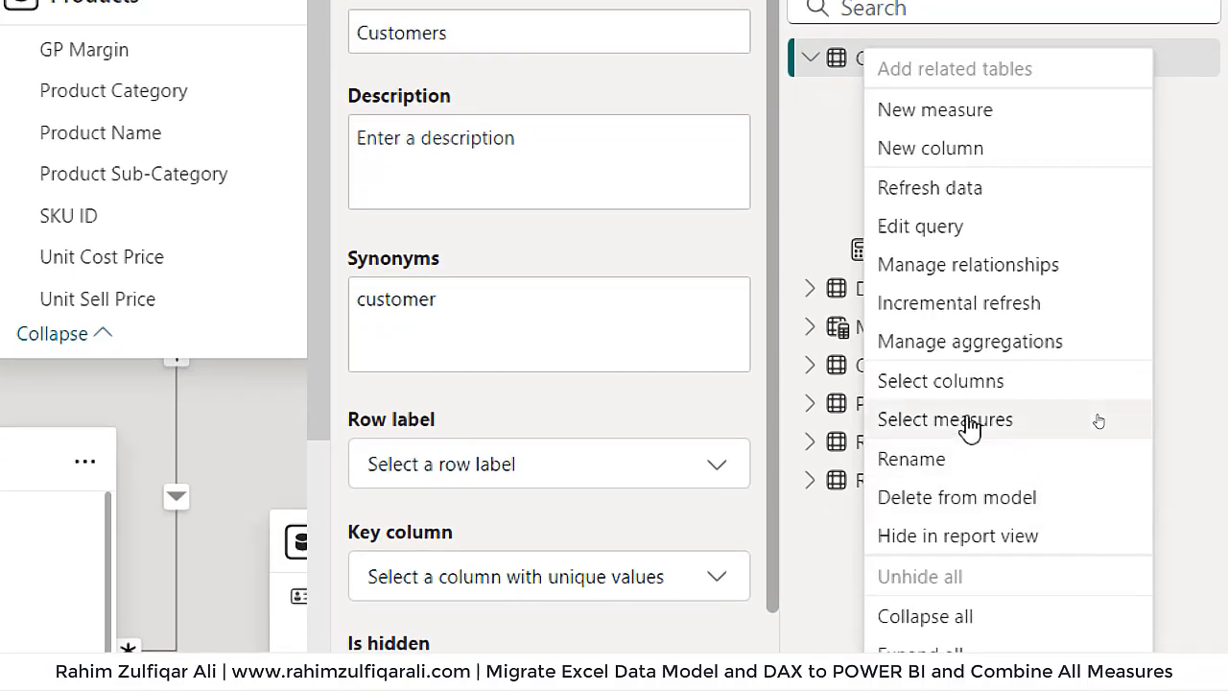
click(969, 423)
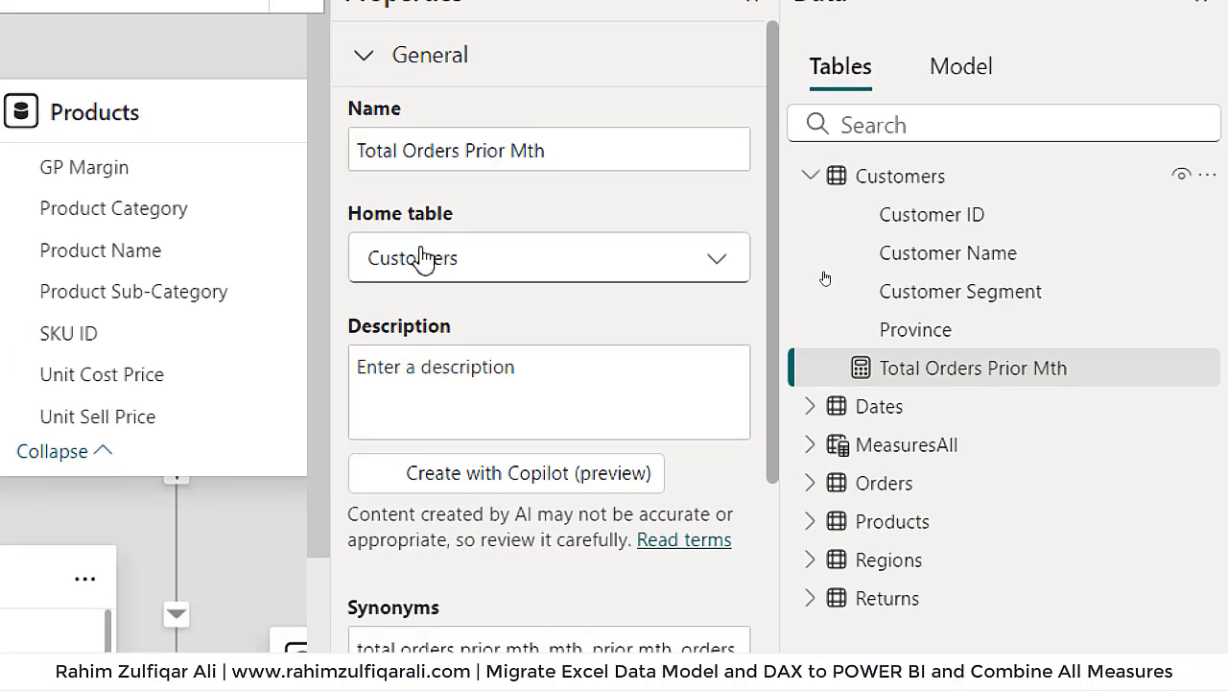
click(422, 259)
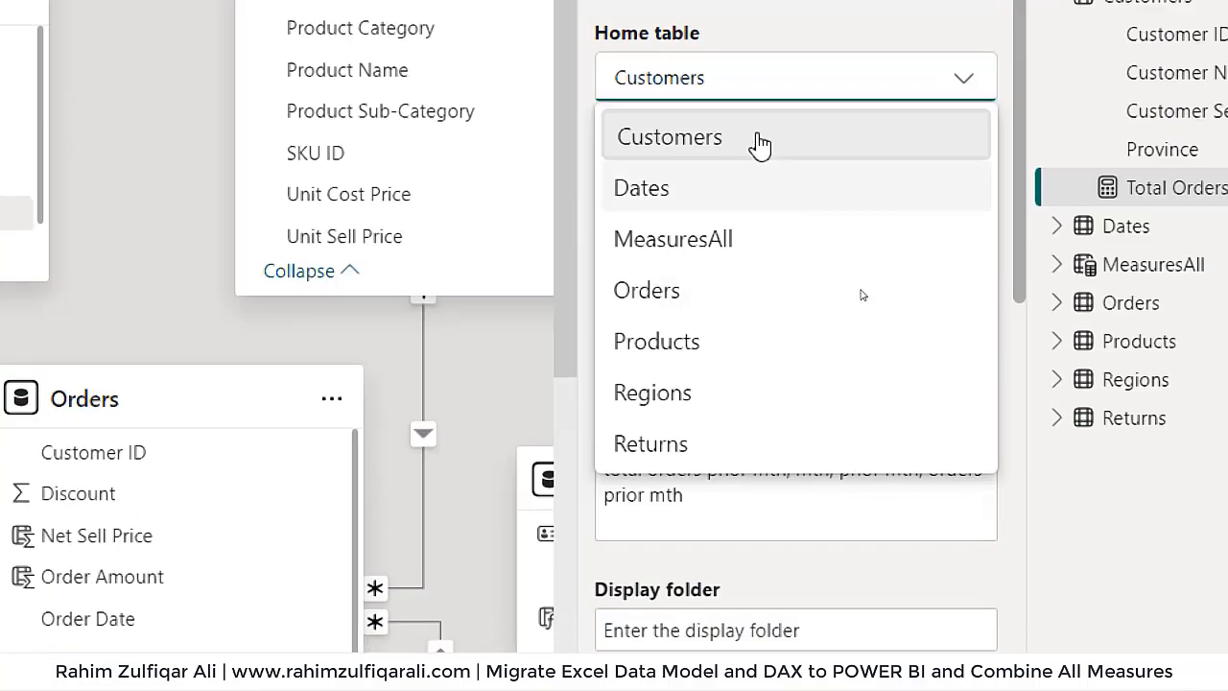
click(685, 238)
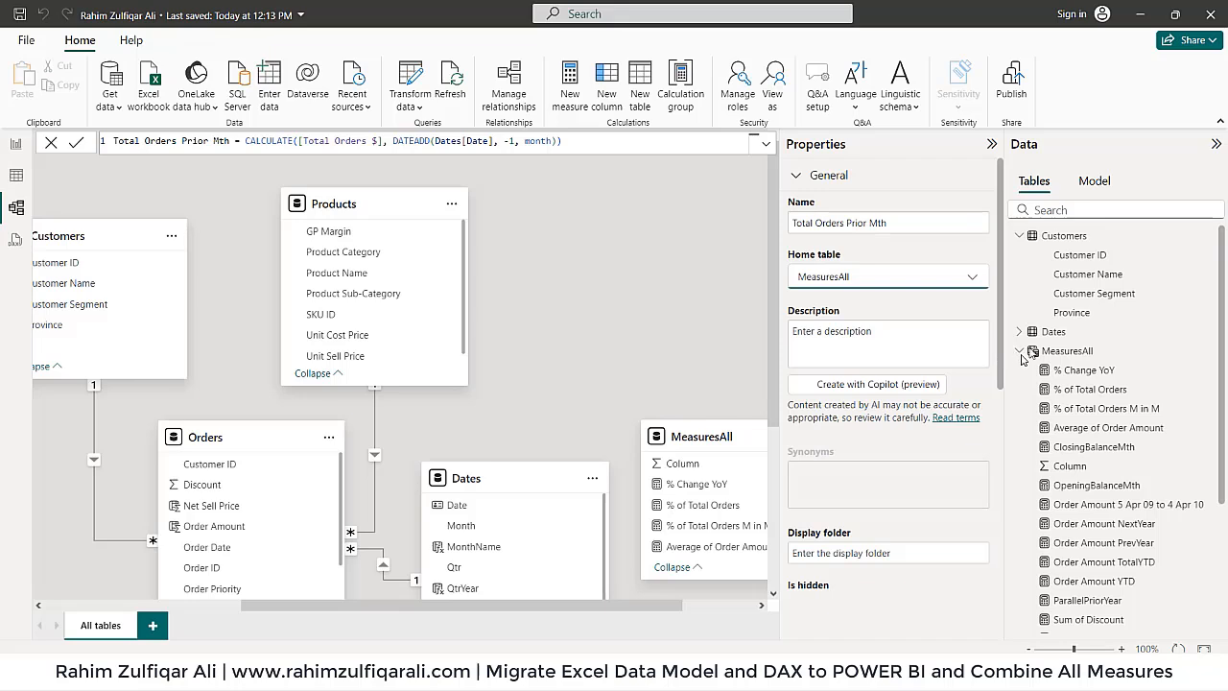
click(1019, 236)
click(1020, 274)
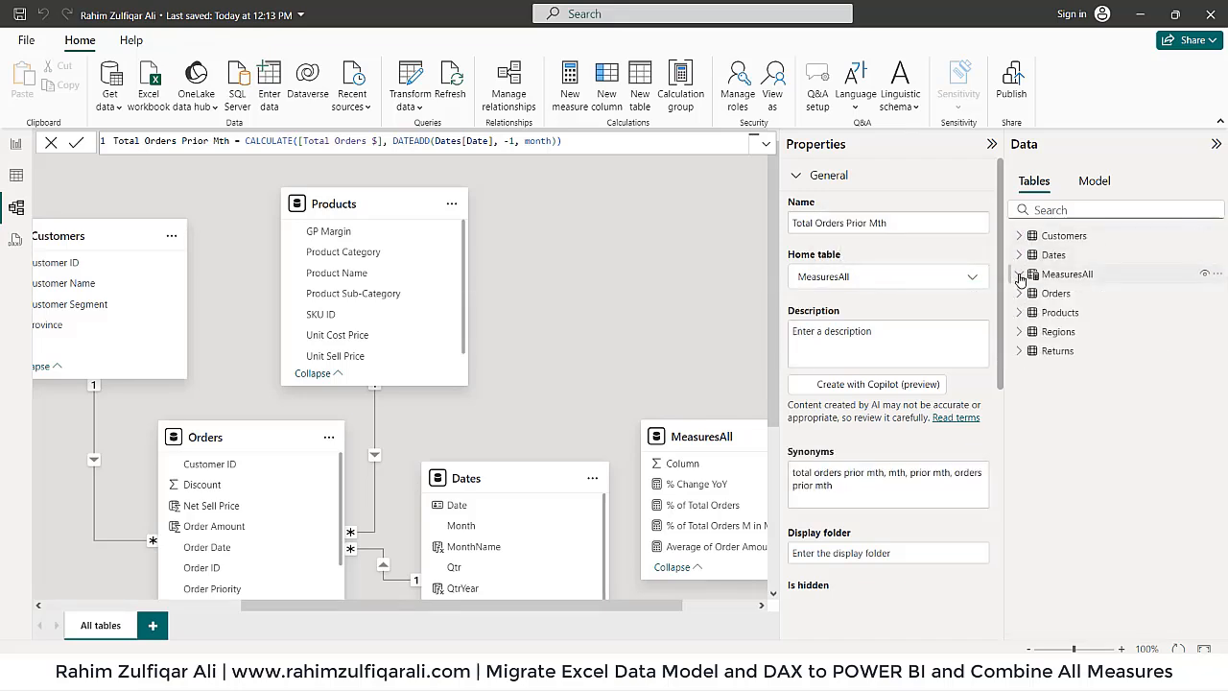
Select the measures of the Dates table, FirstDate and LastDate, and change their home table to MeasuresAll.
right_click(1049, 257)
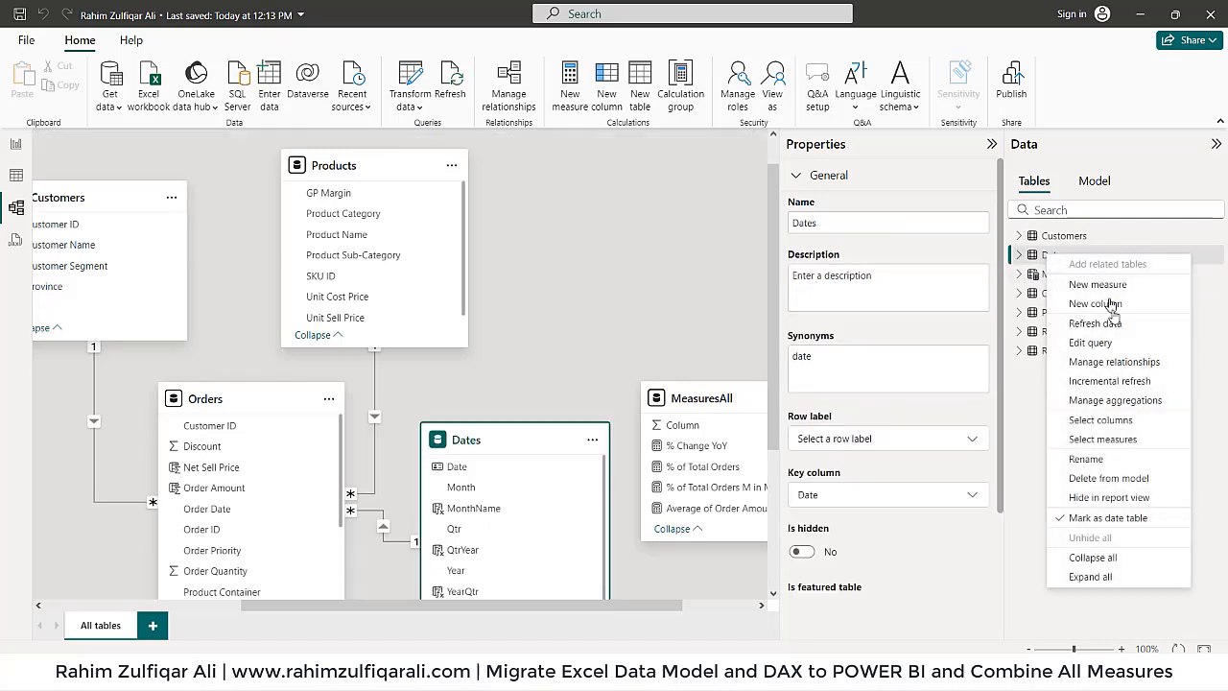
click(1100, 439)
click(868, 230)
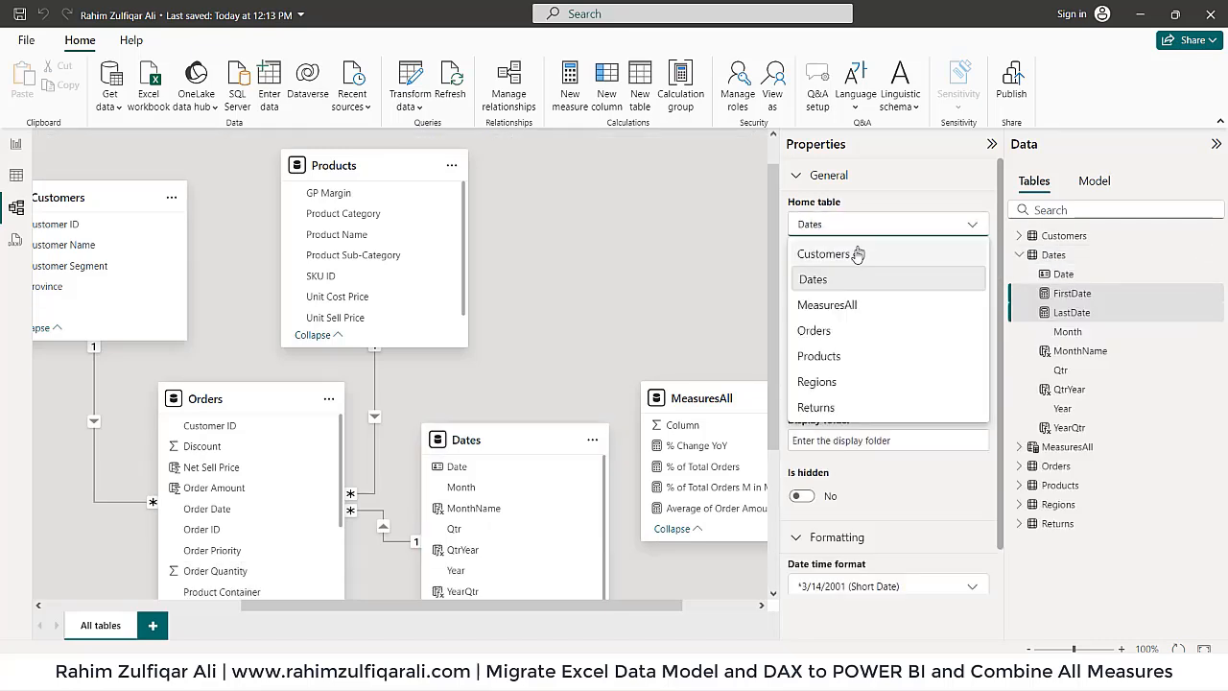
click(826, 305)
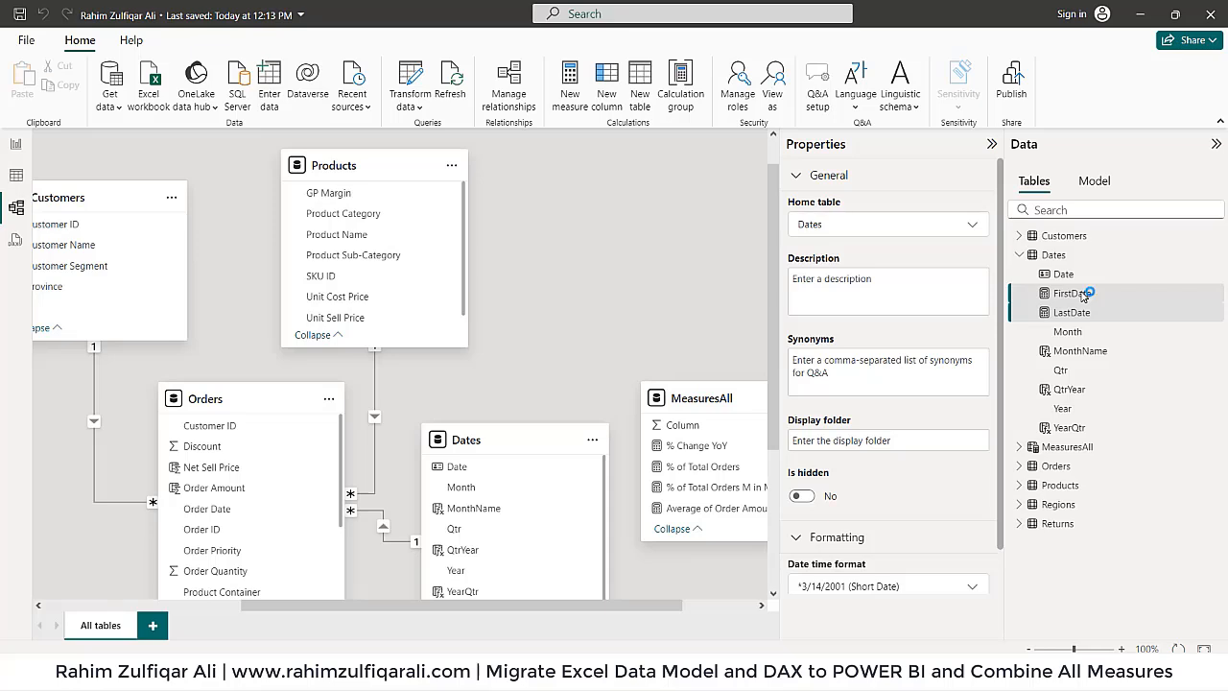
click(1018, 255)
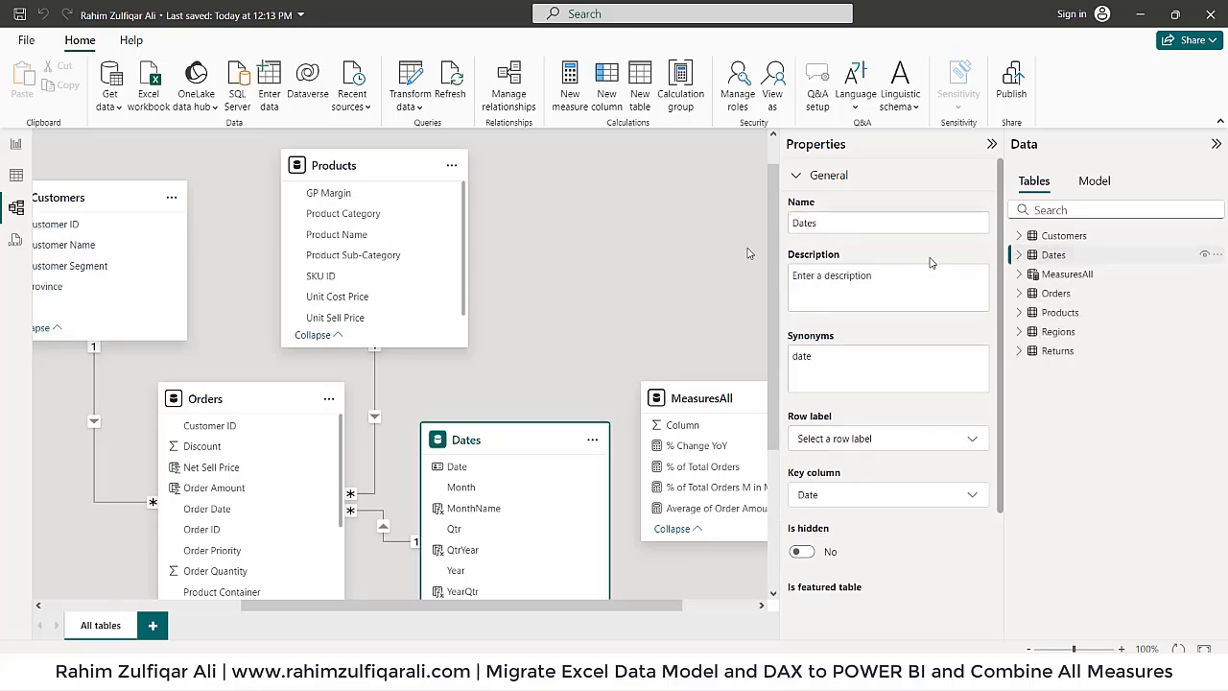
Review the measures in the MeasuresAll table, and in the report view hide that table's placeholder field Column.
click(1018, 275)
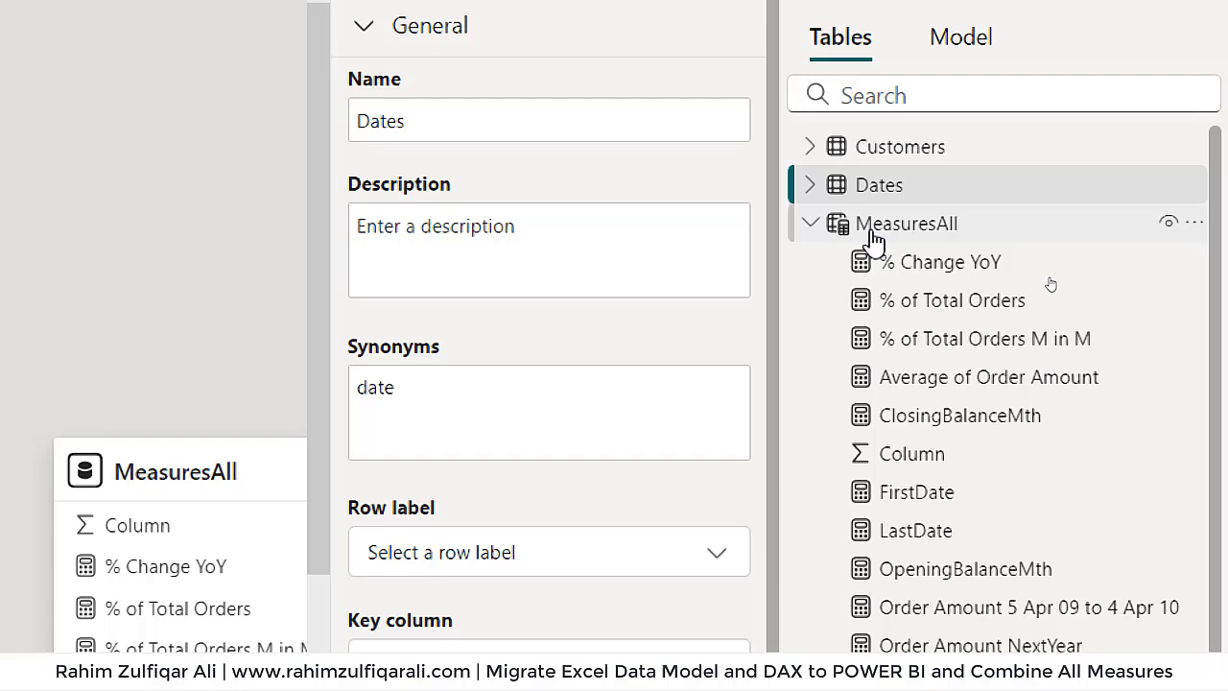
click(815, 226)
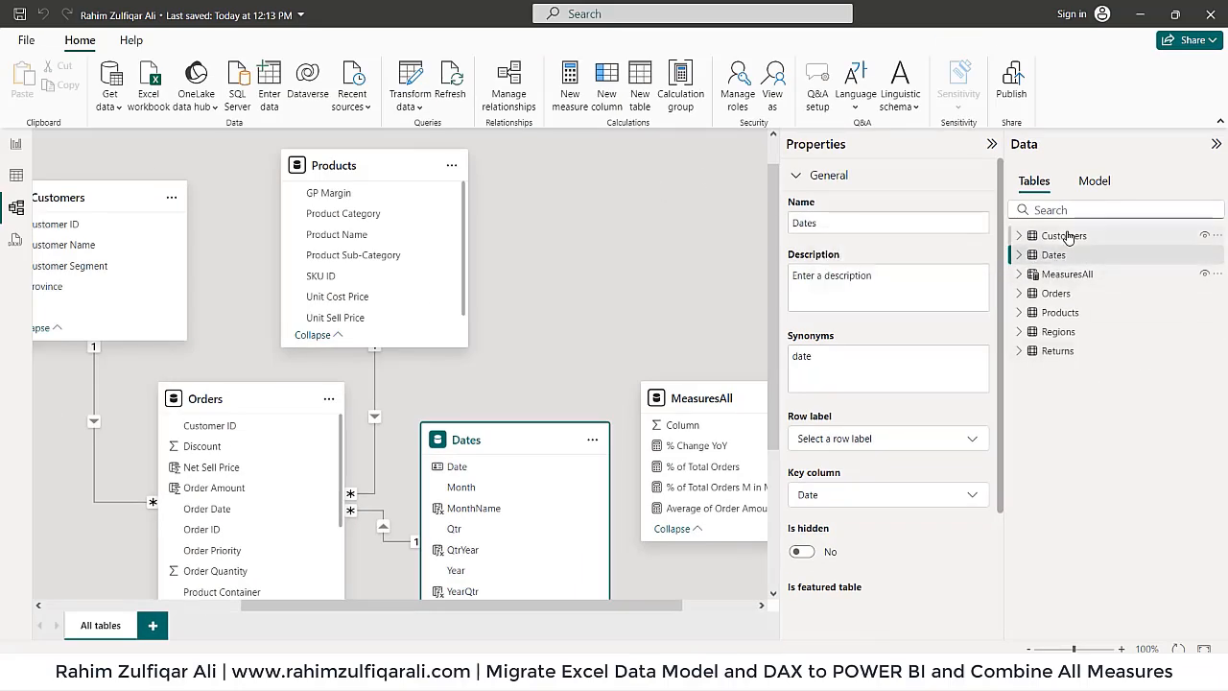
click(16, 144)
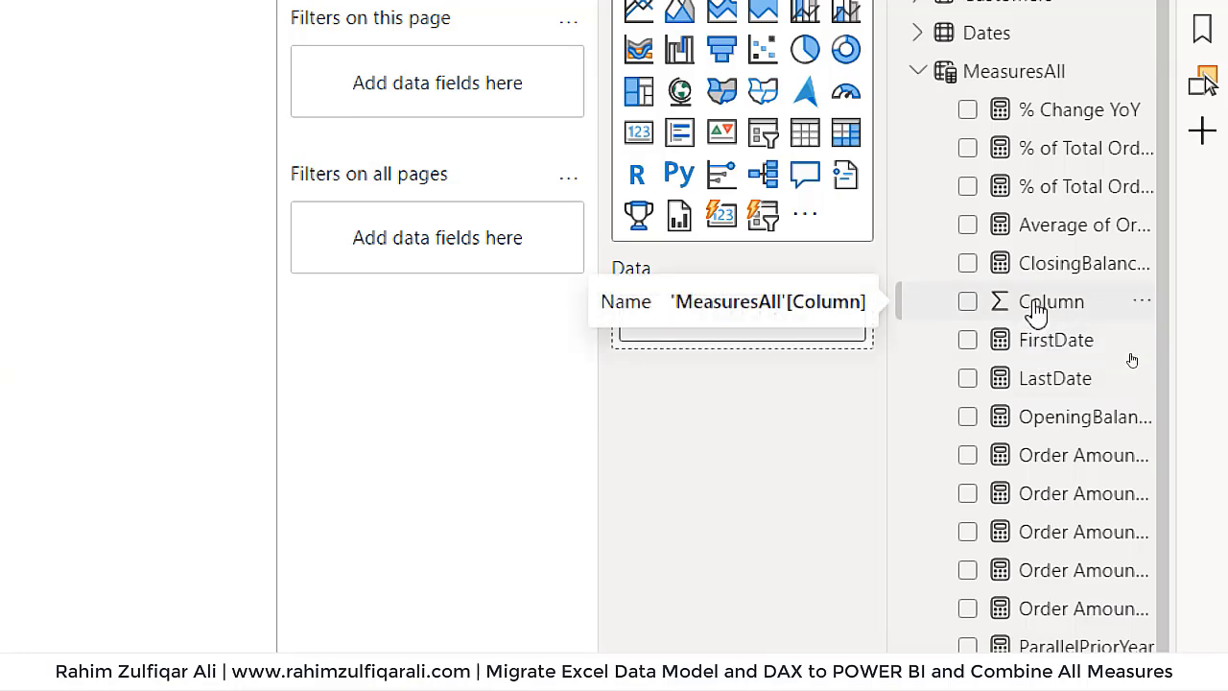
right_click(1036, 313)
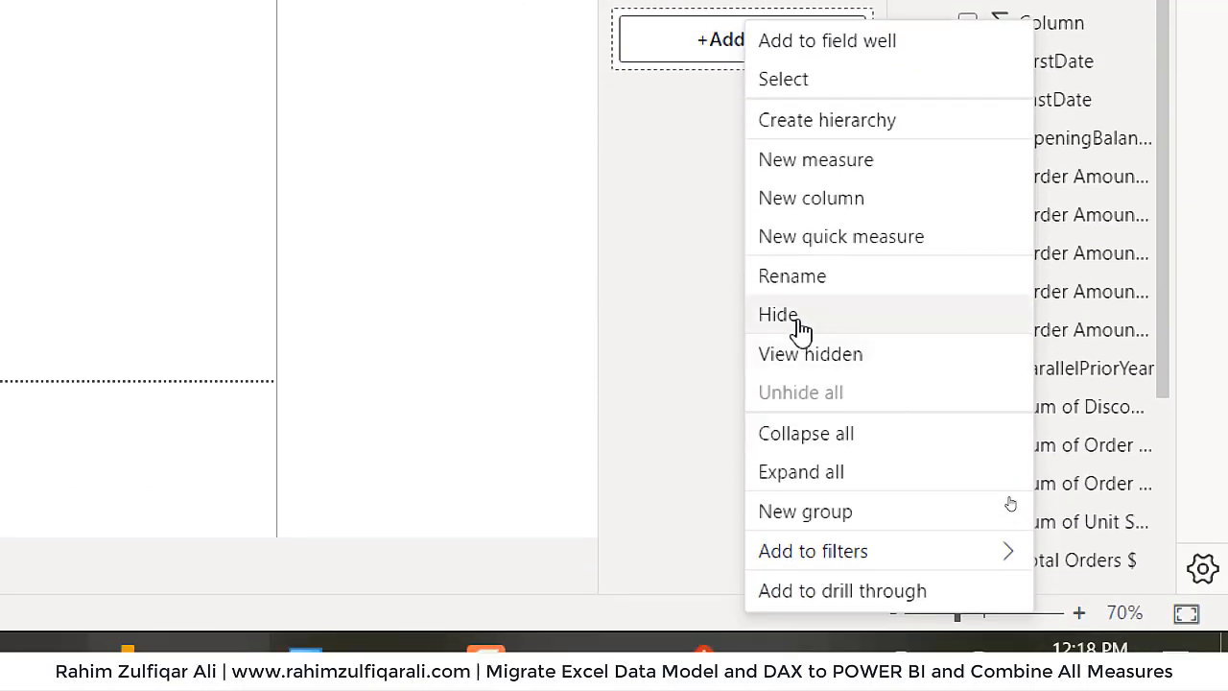
click(793, 595)
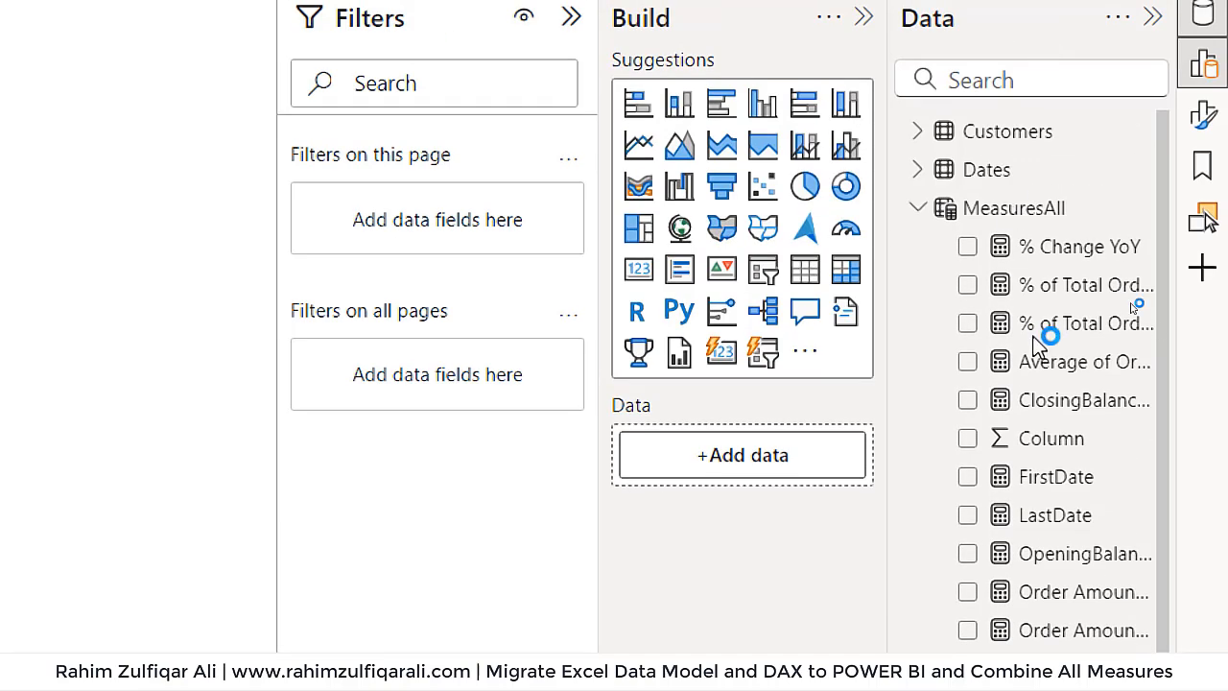
scroll(1036, 347, down, 1)
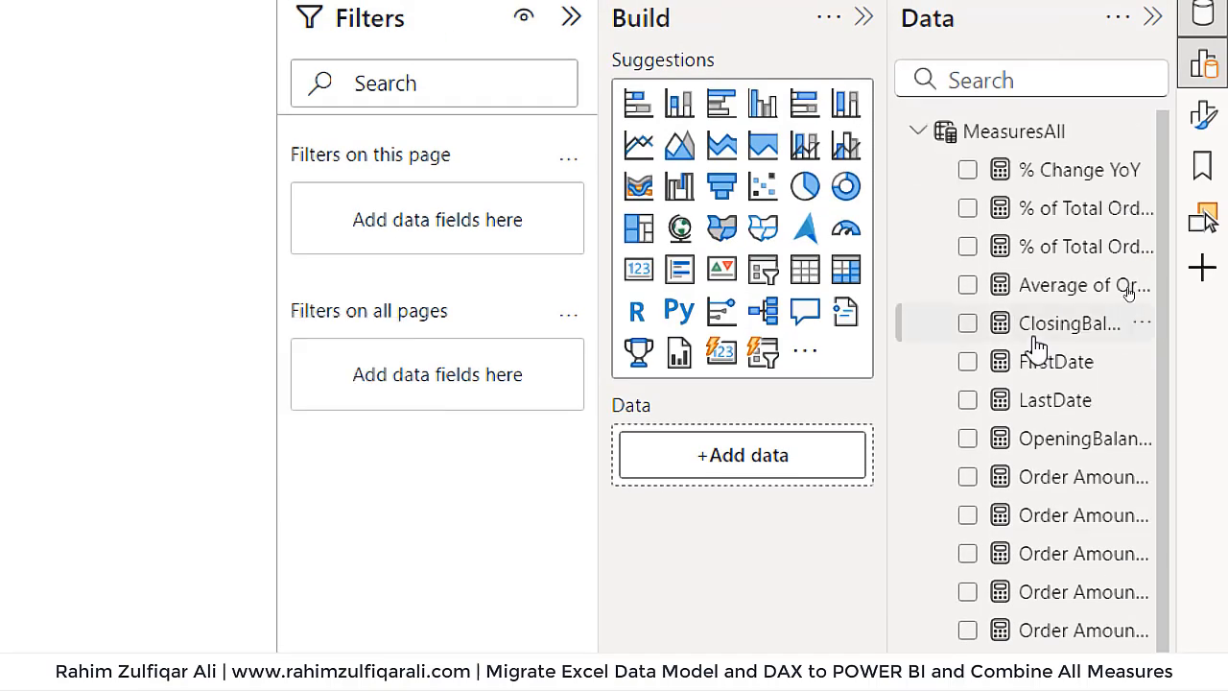
click(918, 131)
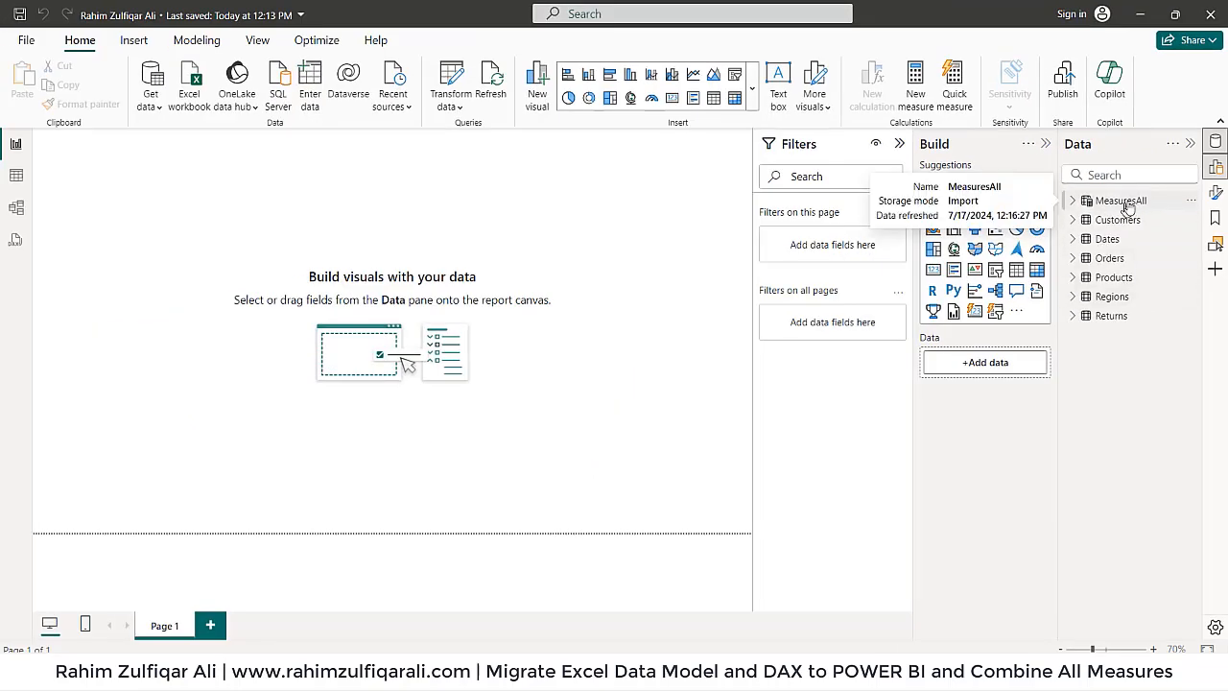
Examine the combined measures in the MeasuresAll table from the report view and collapse the table again.
click(1073, 201)
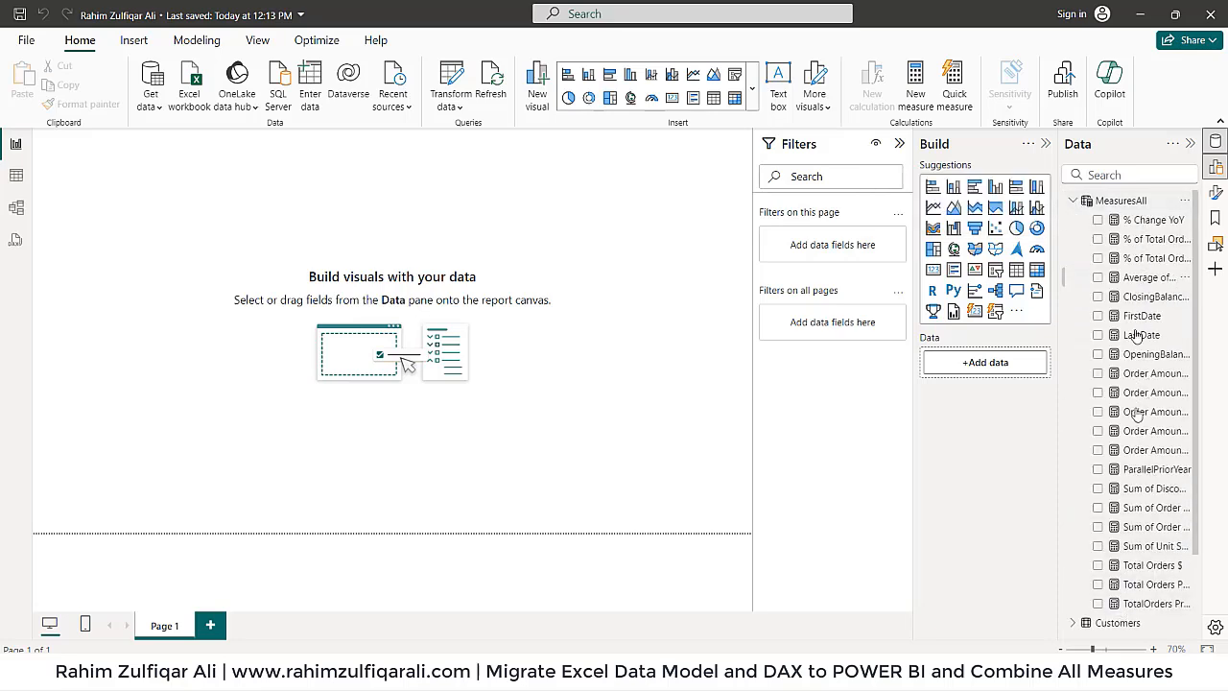
click(1073, 203)
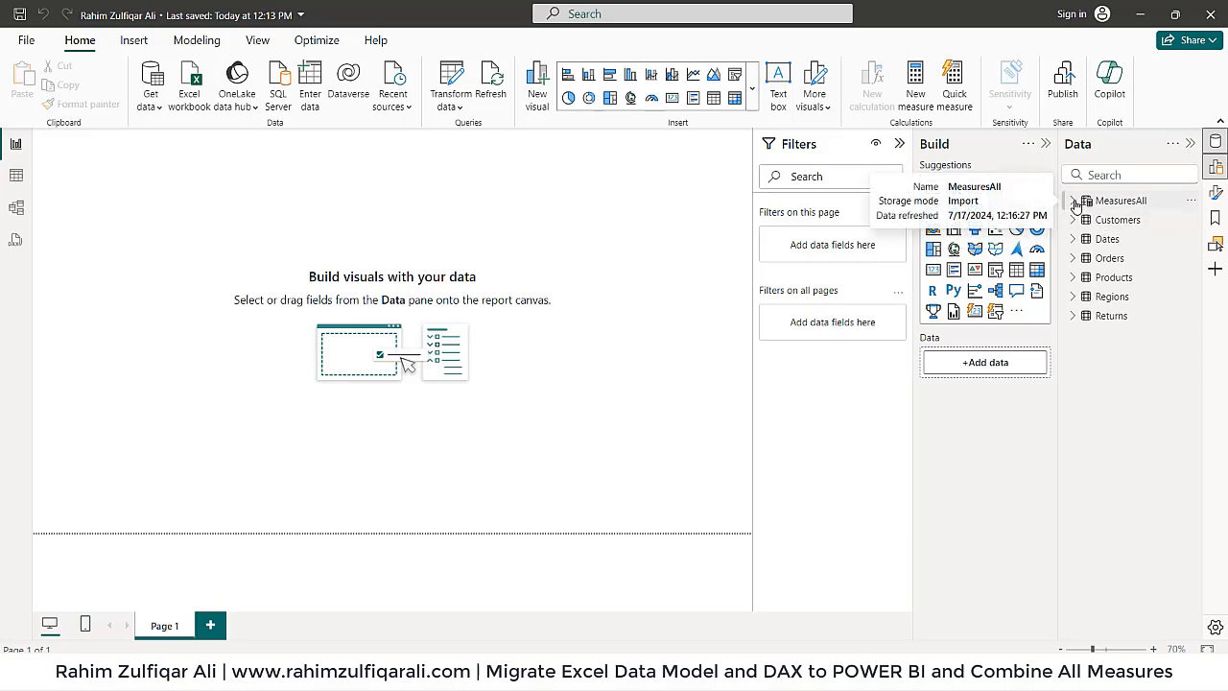
click(1075, 200)
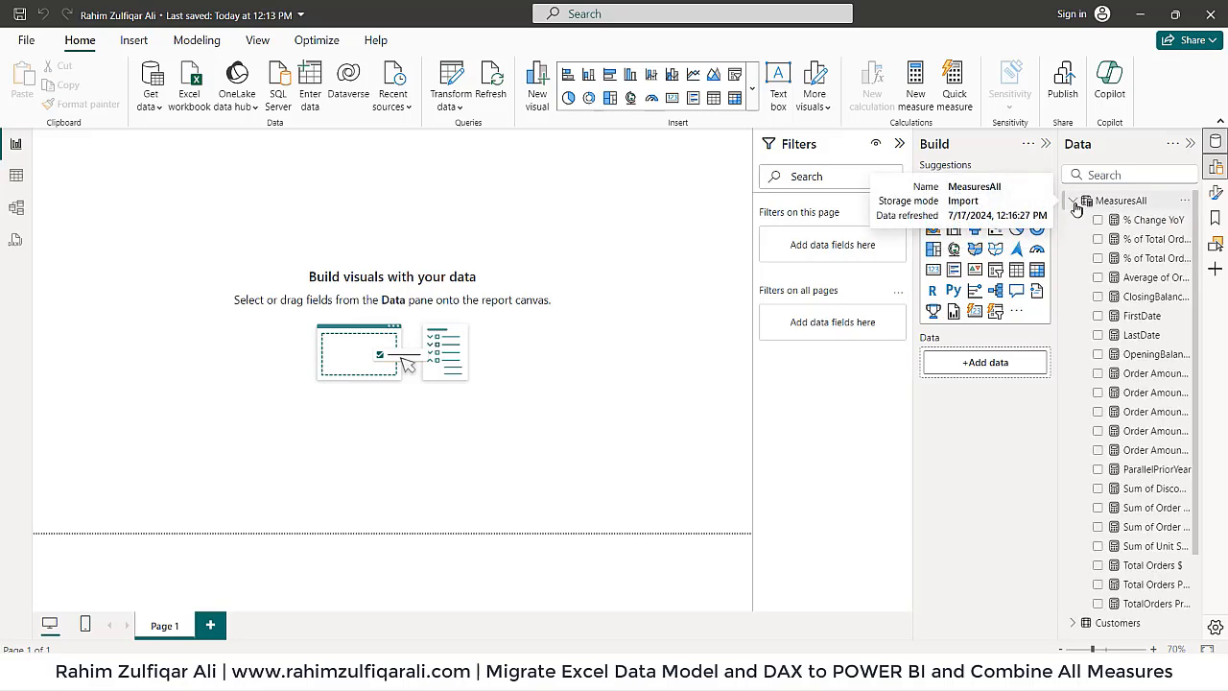
click(1072, 203)
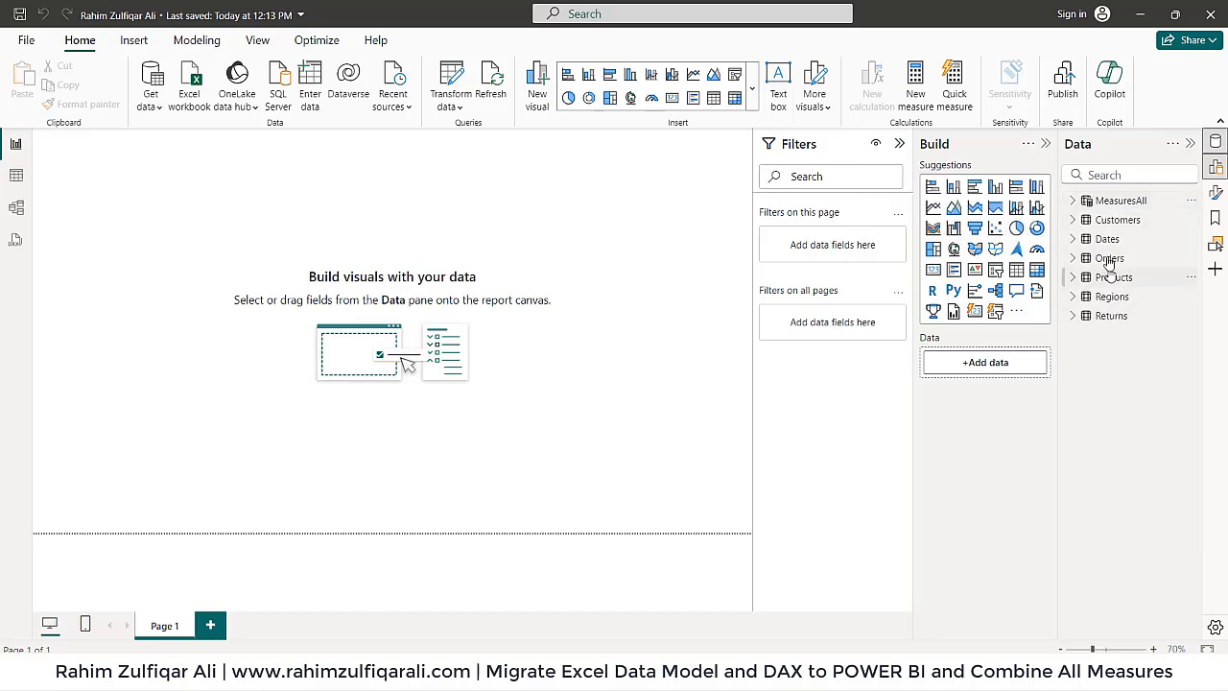
click(1125, 174)
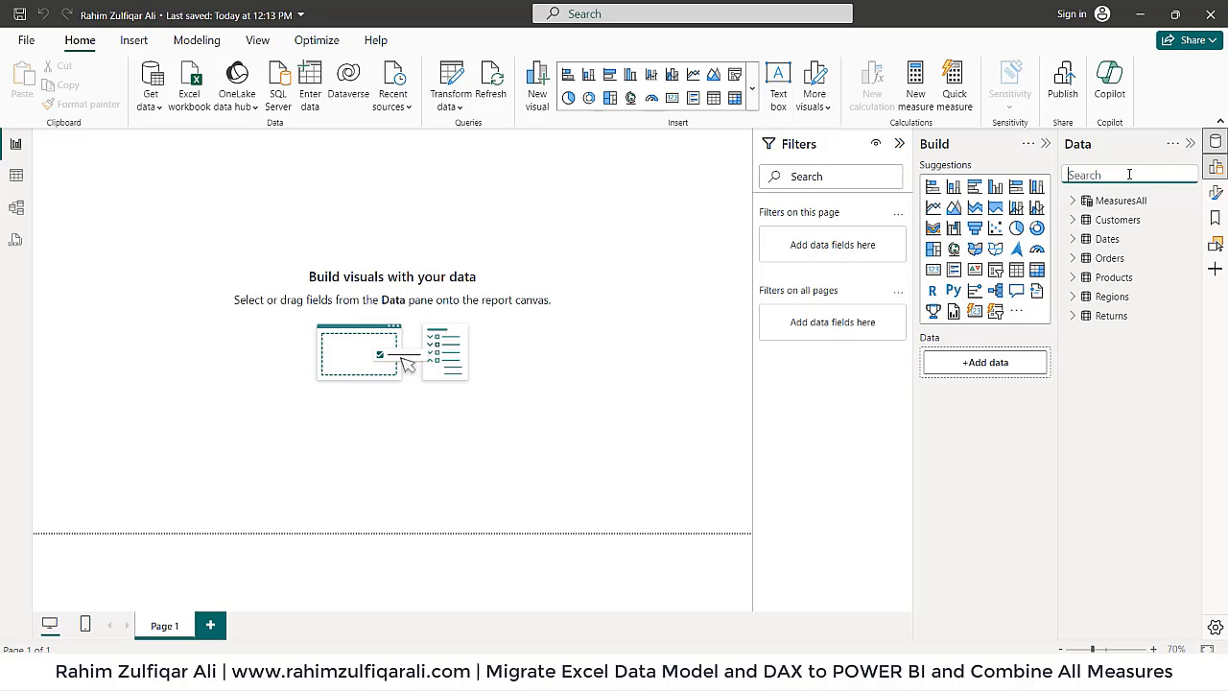
click(1074, 201)
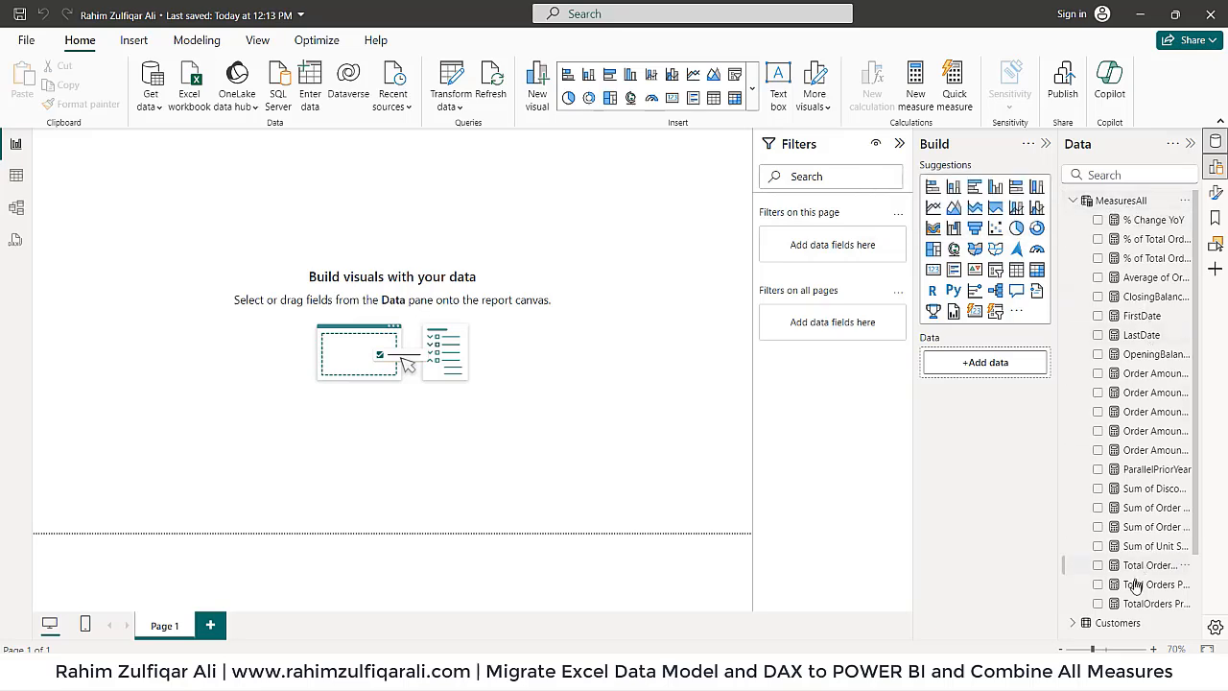
click(1074, 203)
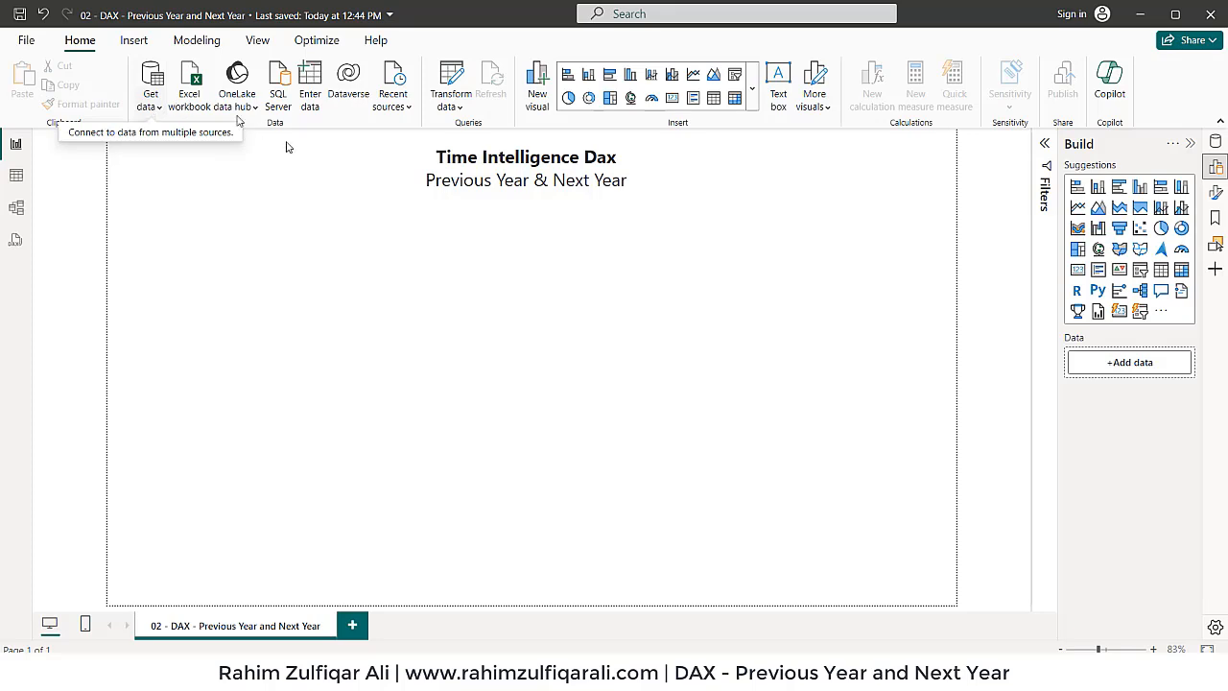
In the Previous Year and Next Year report, load the Dates table from dates.xlsx and check its fields.
click(446, 254)
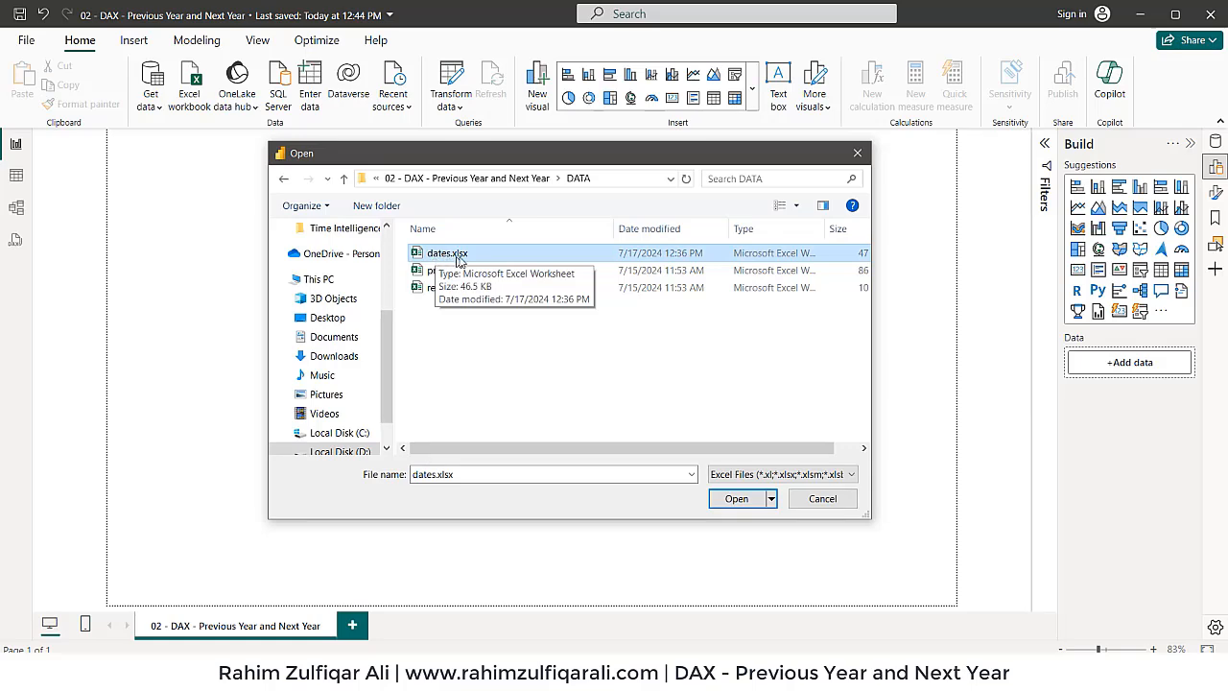
click(736, 498)
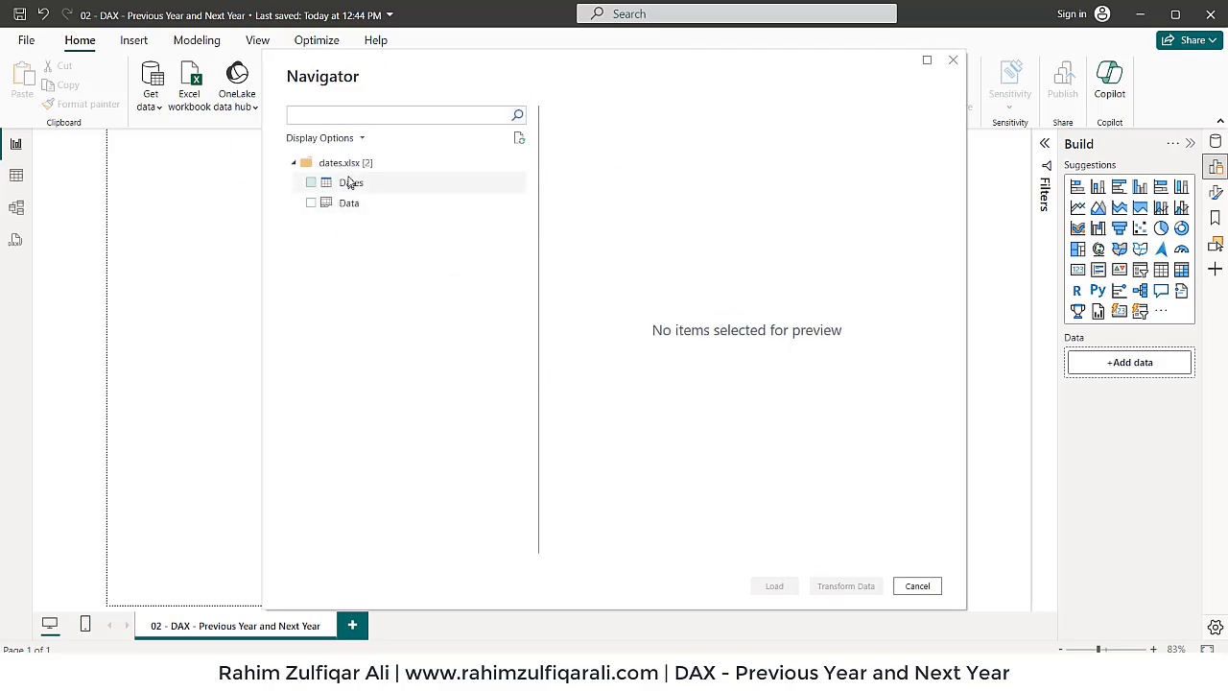
click(311, 184)
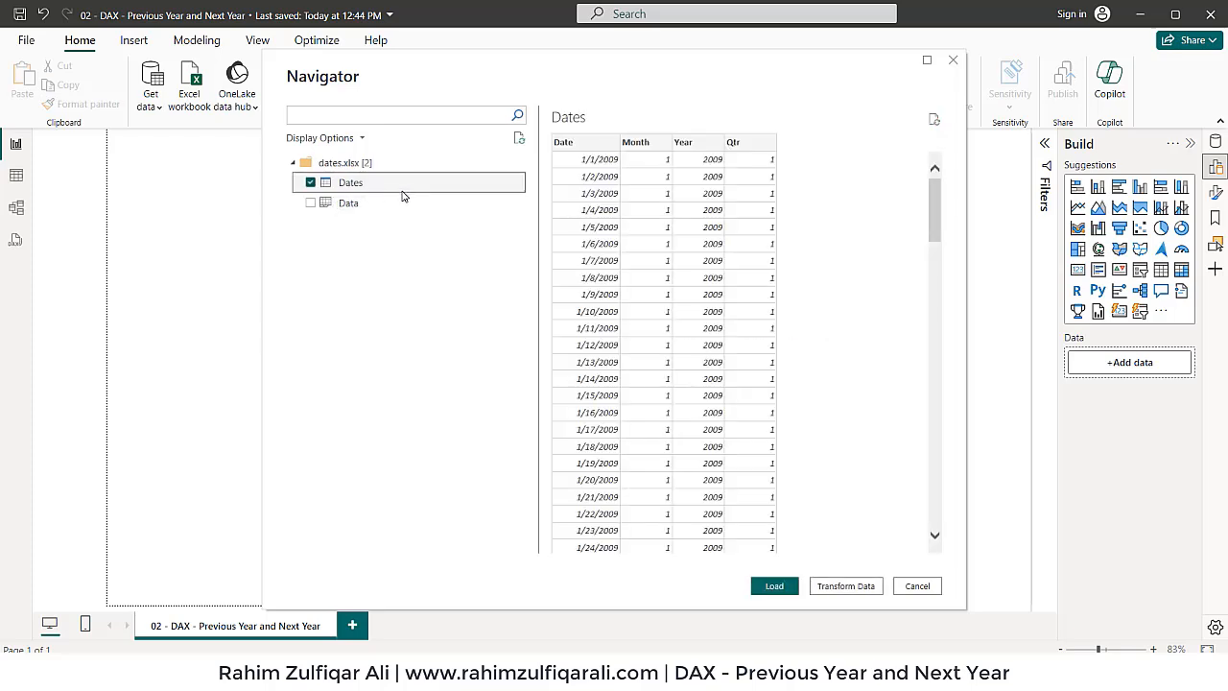
click(774, 586)
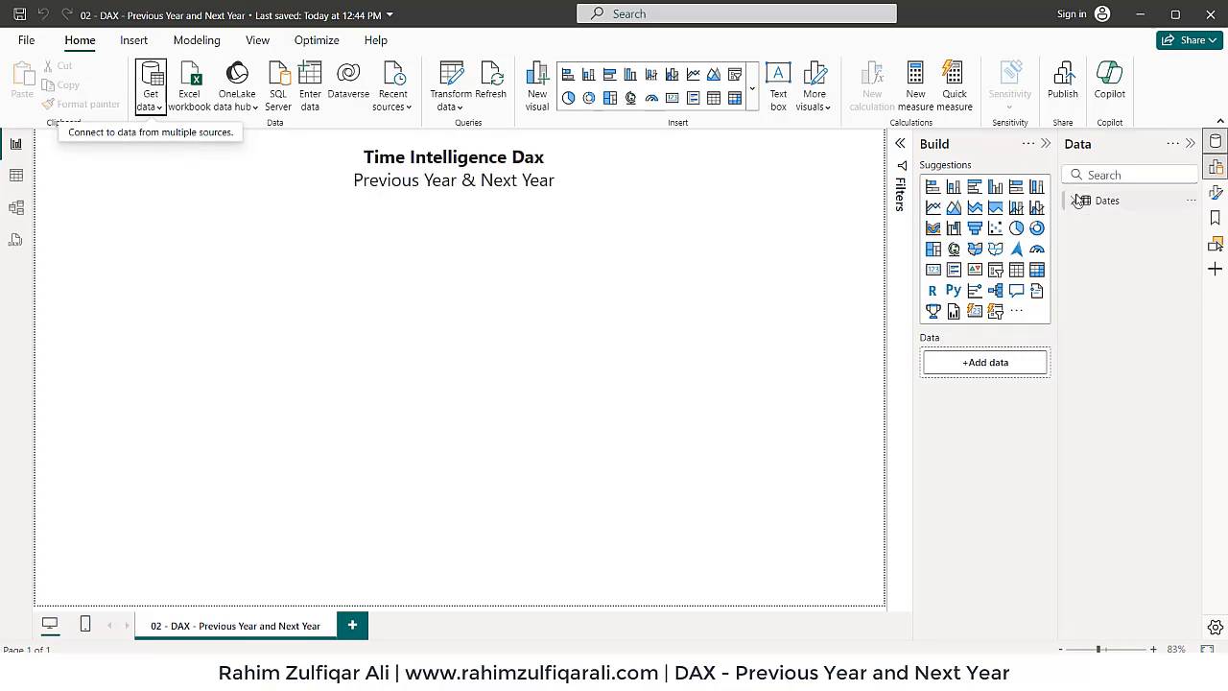
click(1077, 200)
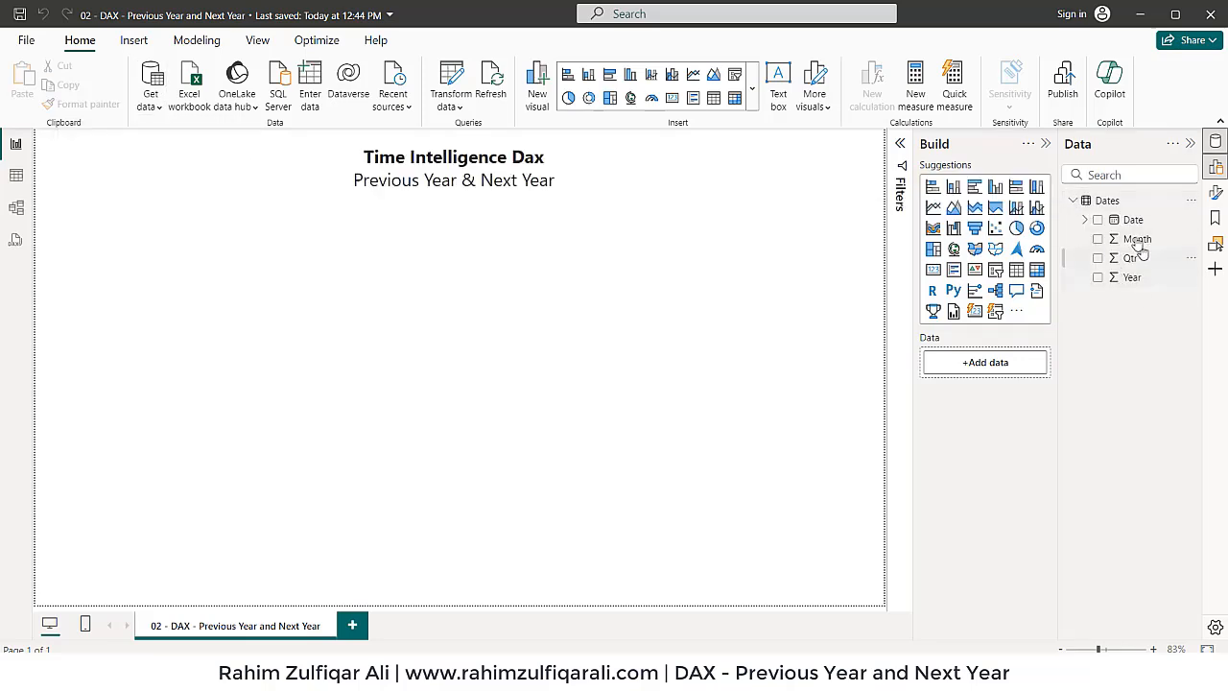
click(1078, 202)
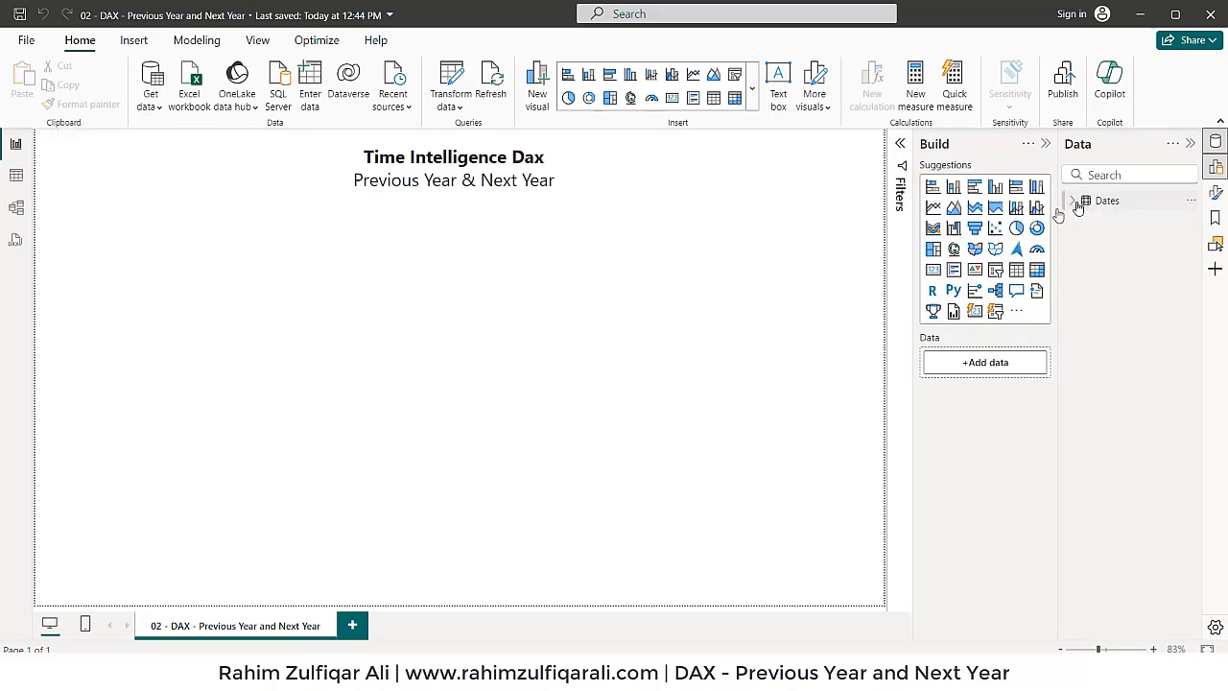
Load the Products table from the Excel workbook products.xlsx in the DATA folder.
click(150, 94)
click(165, 159)
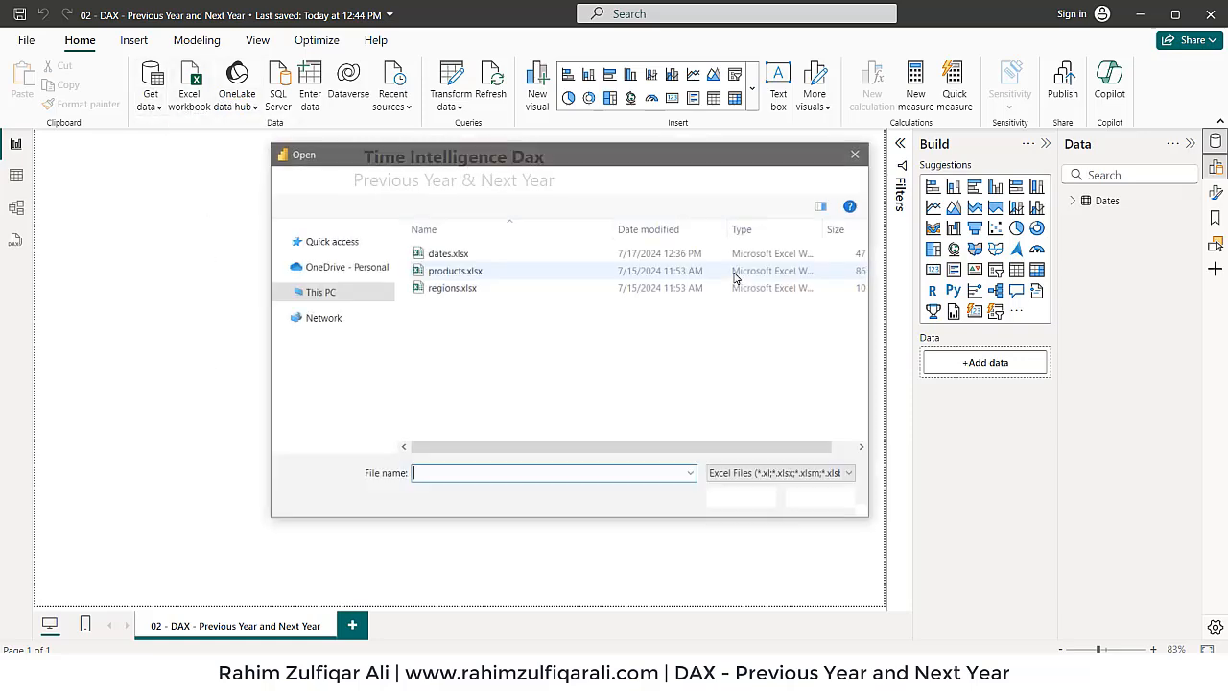
click(454, 271)
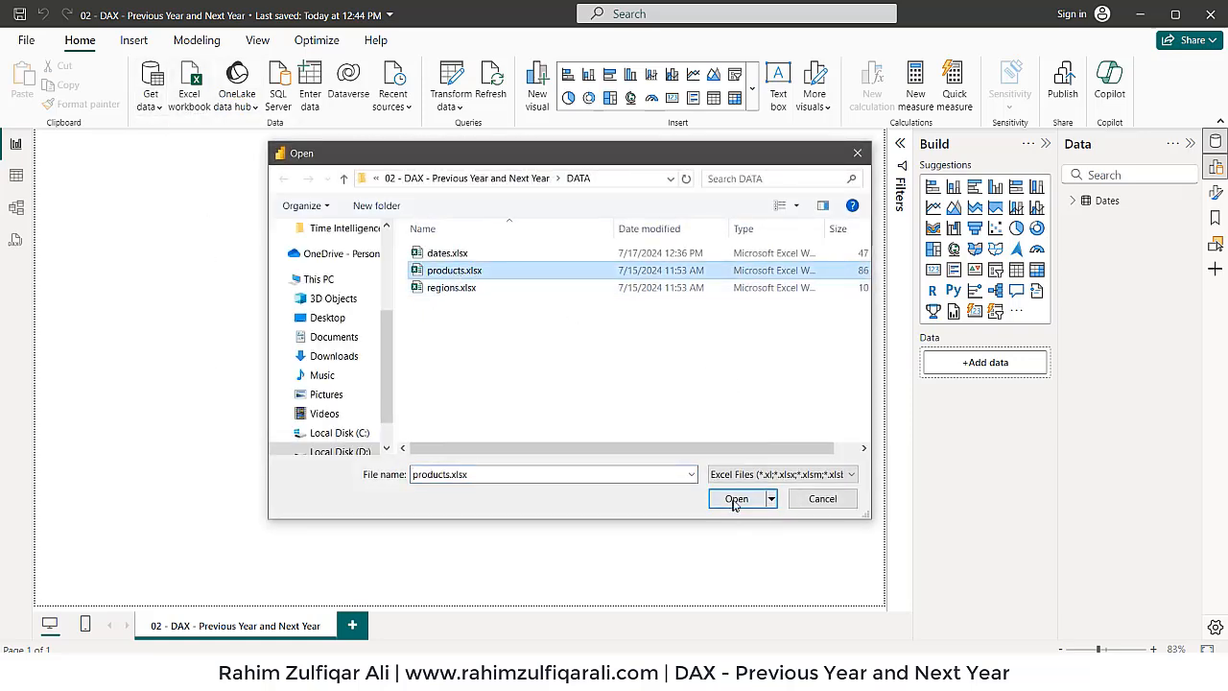
click(736, 498)
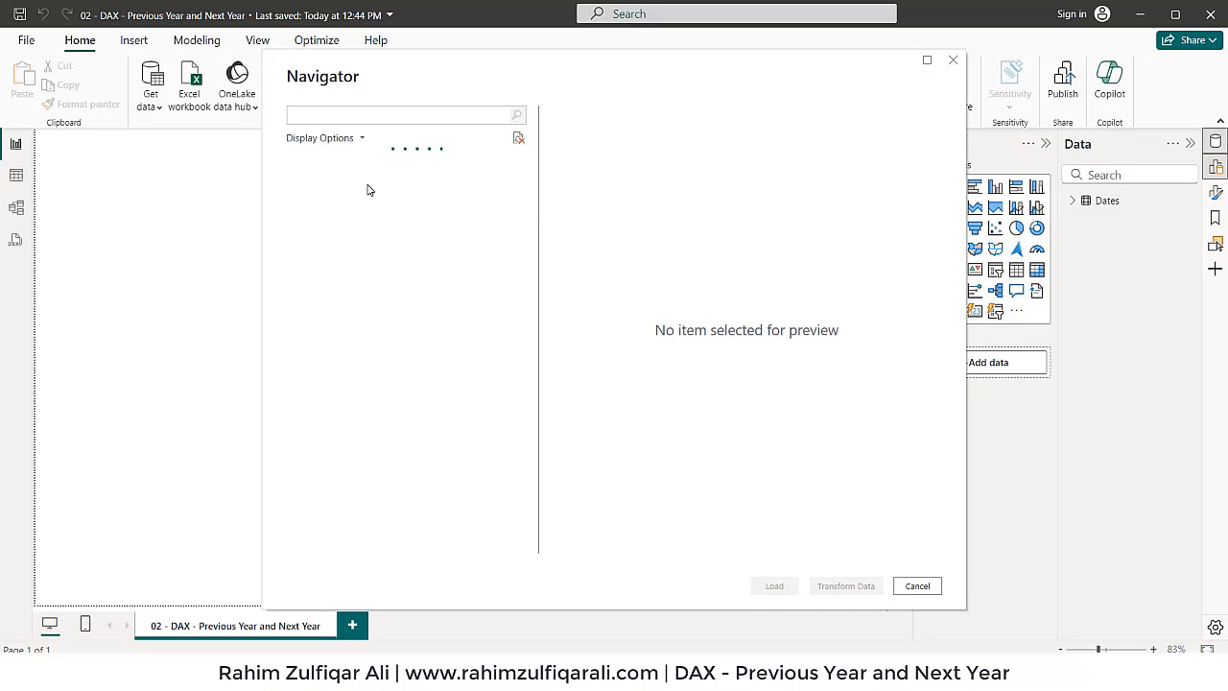
click(312, 203)
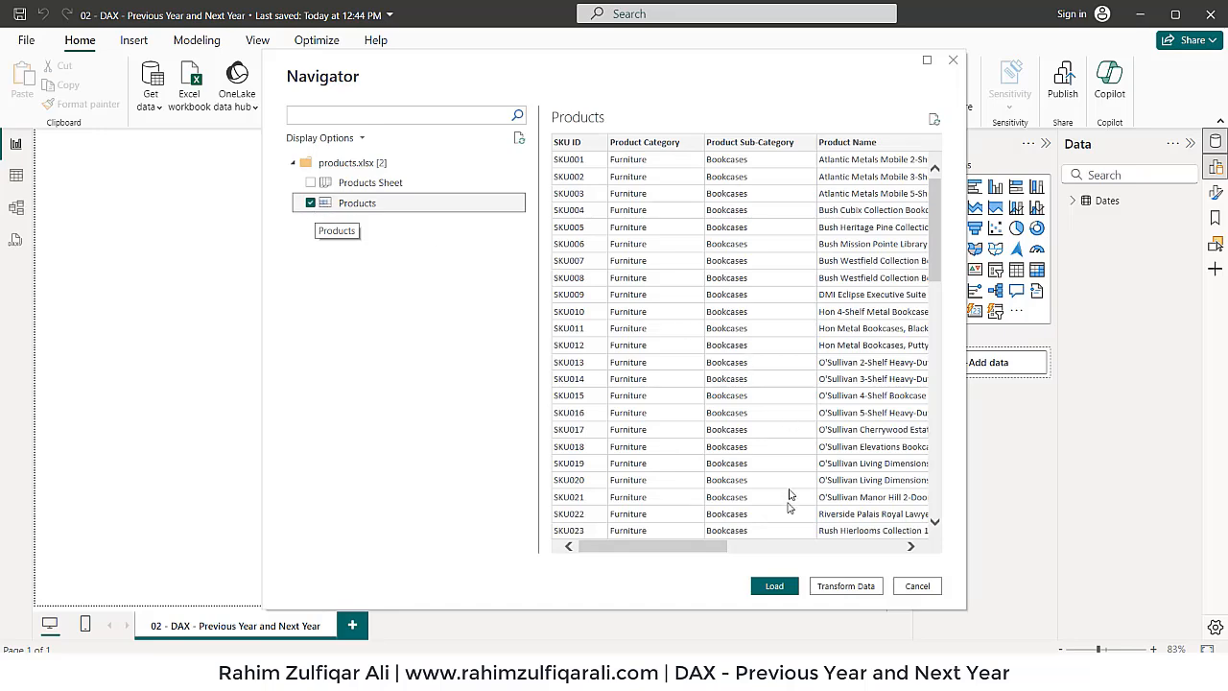
click(764, 584)
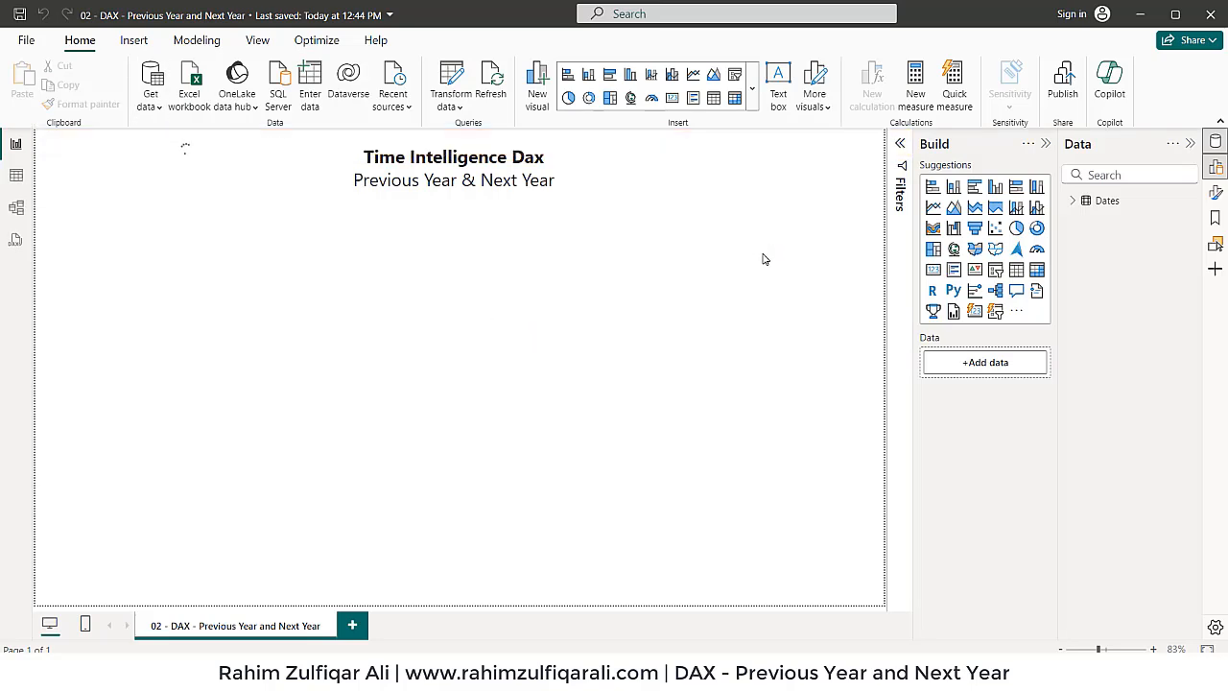
Load the tblRegions table from the Excel workbook regions.xlsx in the DATA folder.
click(159, 109)
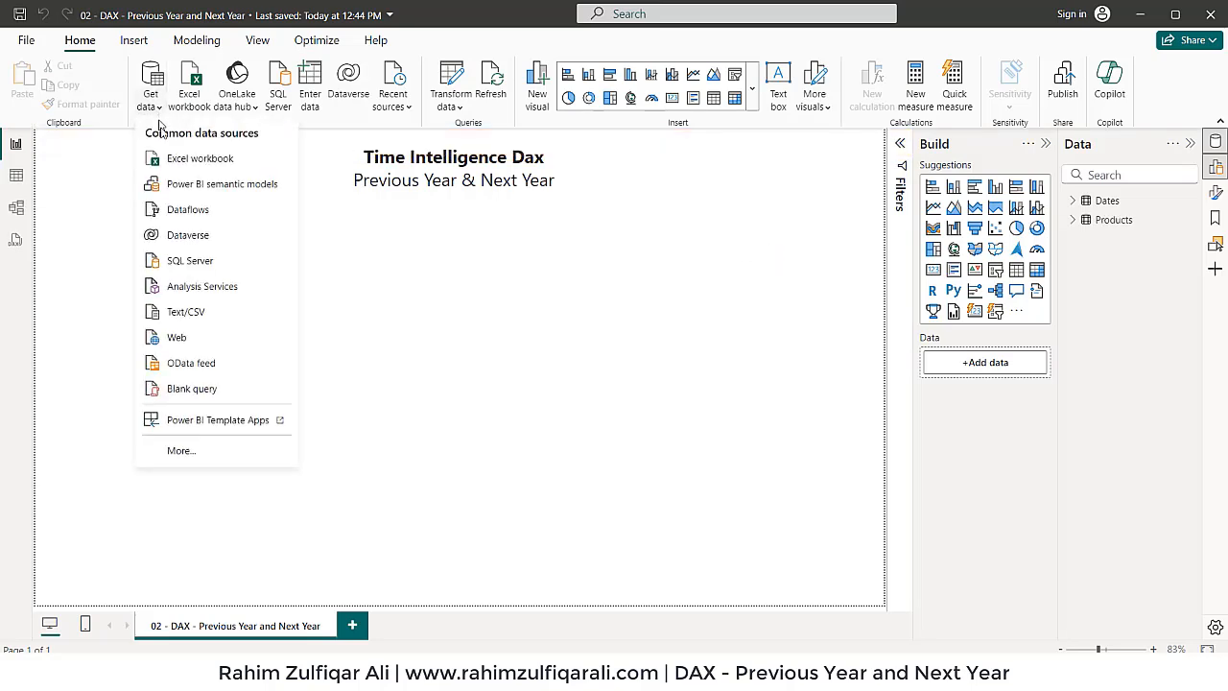
click(170, 157)
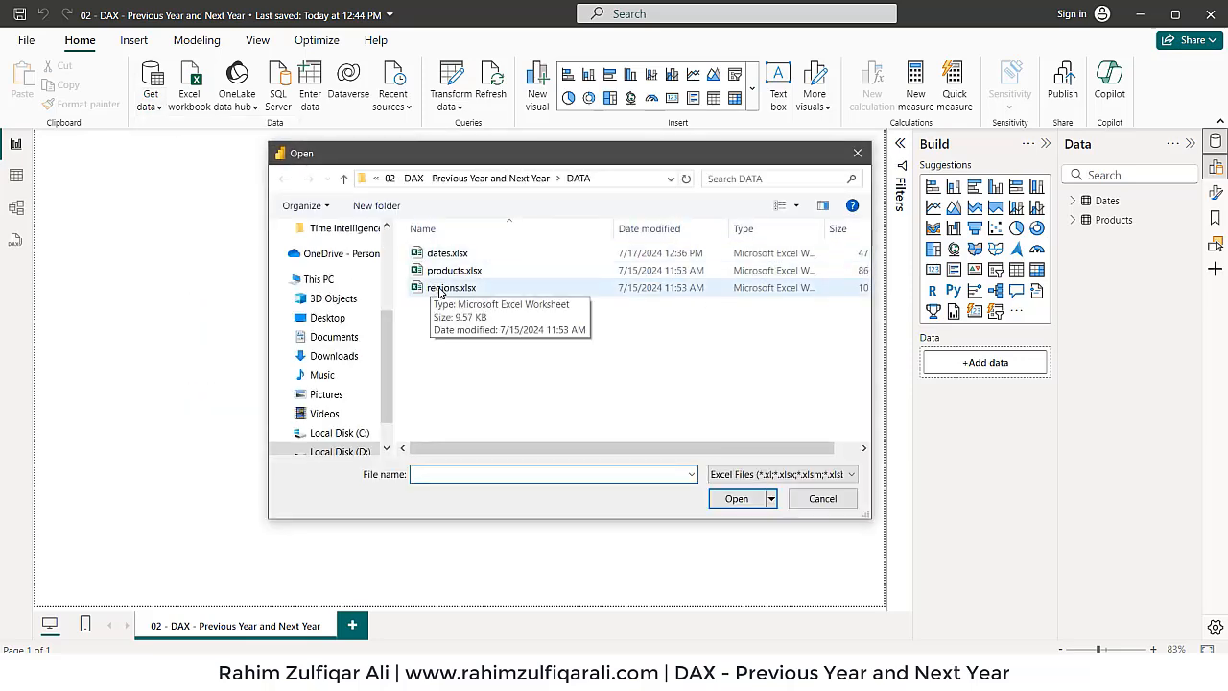
click(451, 287)
click(739, 499)
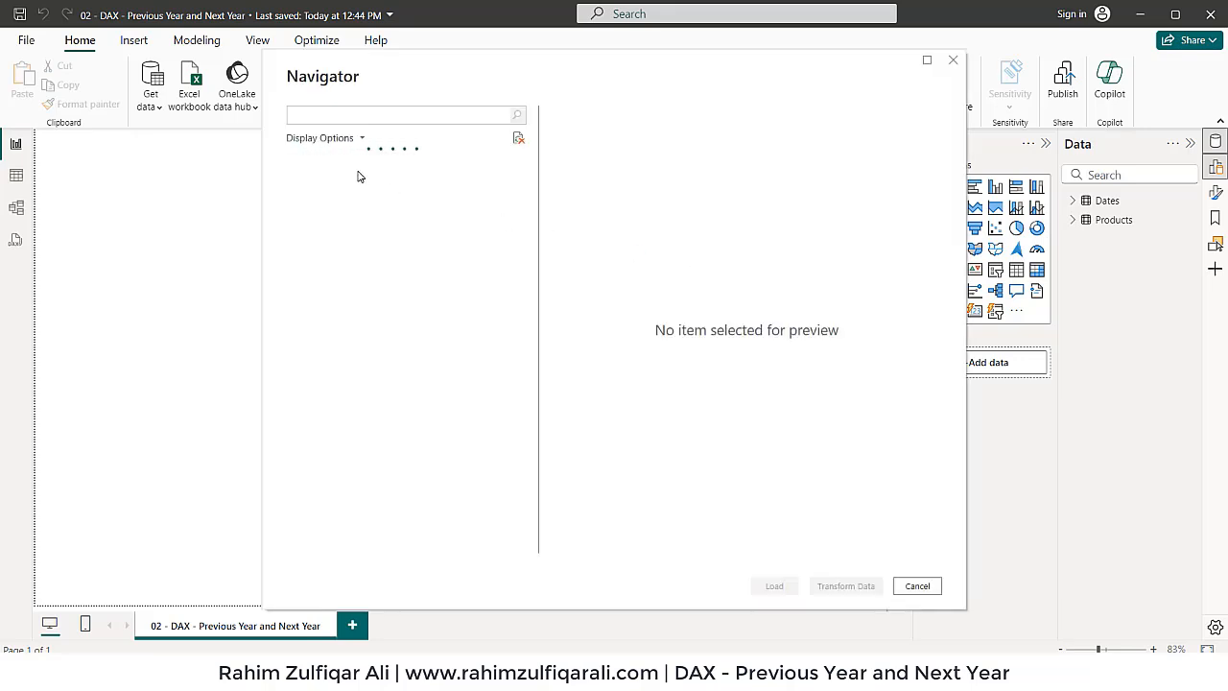
click(310, 182)
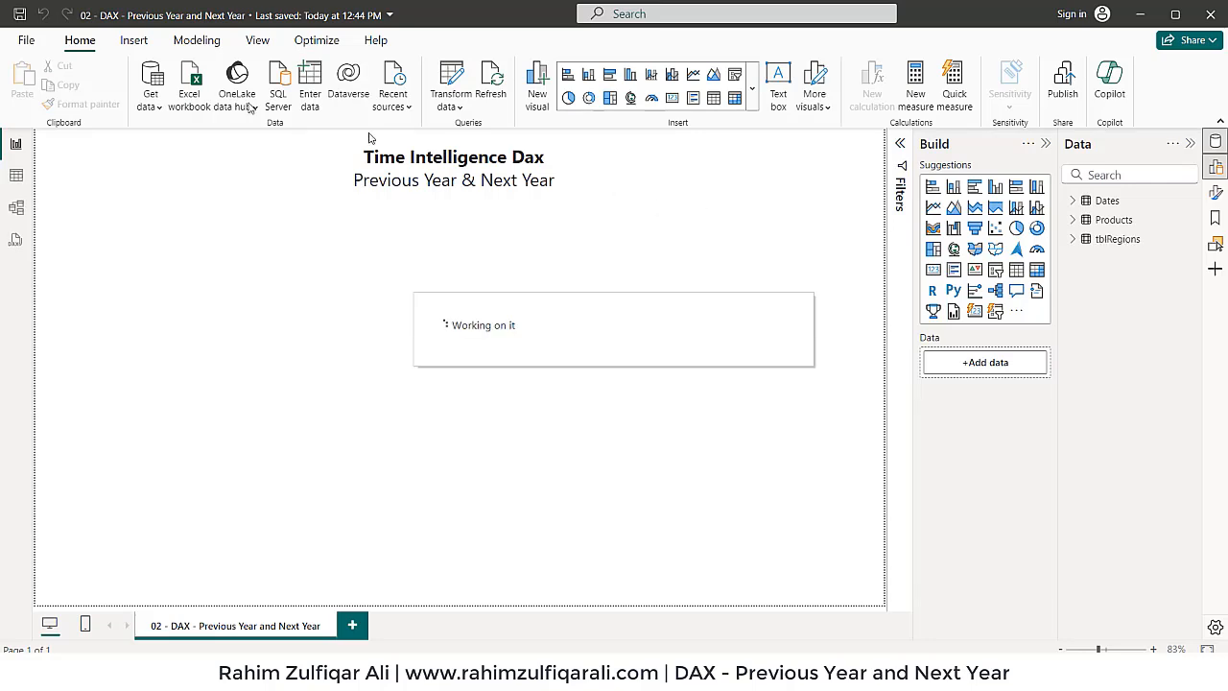
Import the text file returns.txt as a Text/CSV source with the Tab delimiter.
click(149, 105)
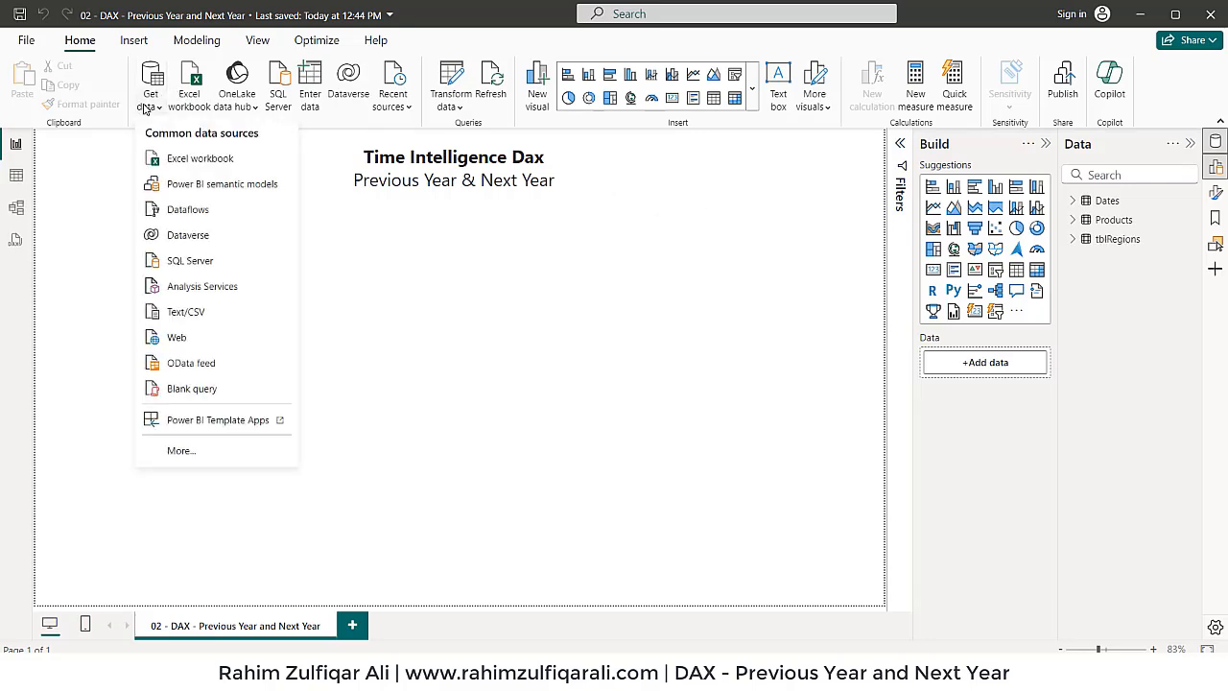
click(187, 315)
click(444, 255)
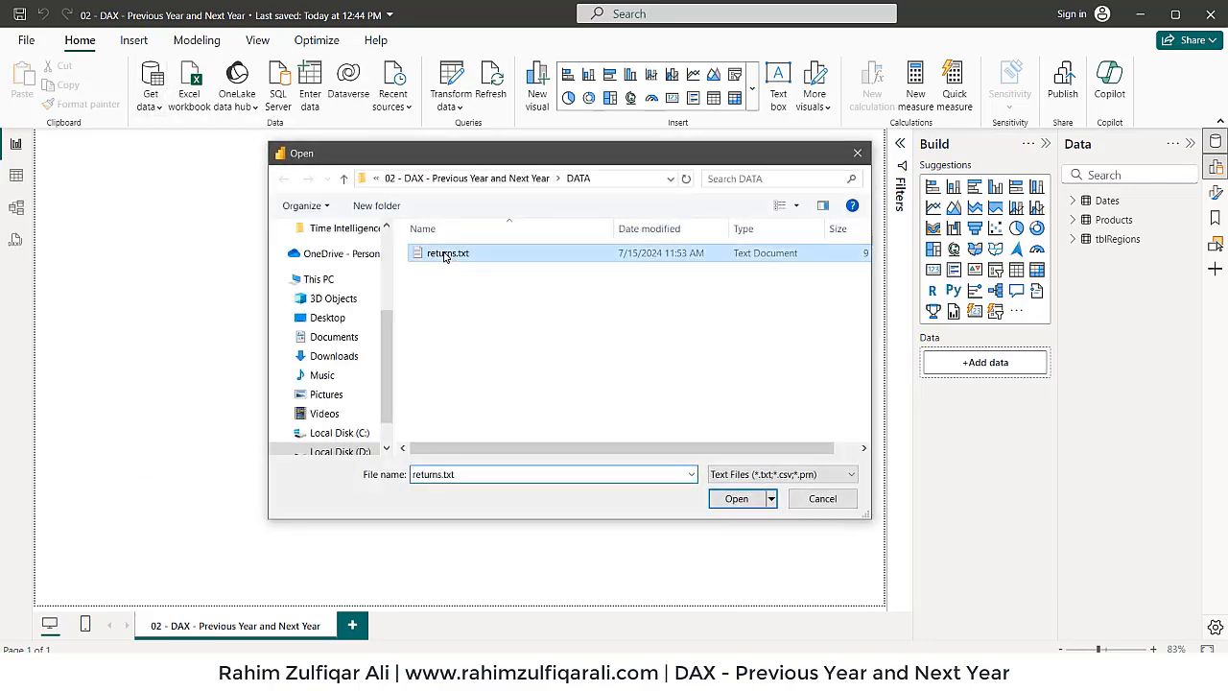
click(712, 496)
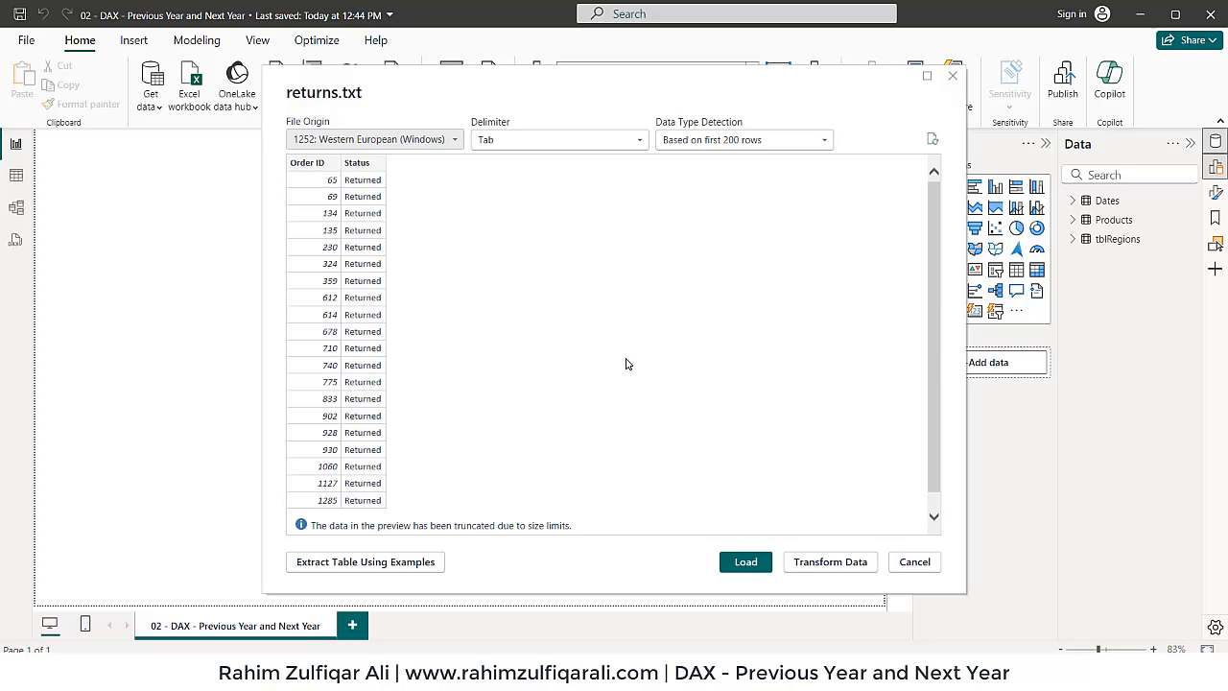
click(746, 563)
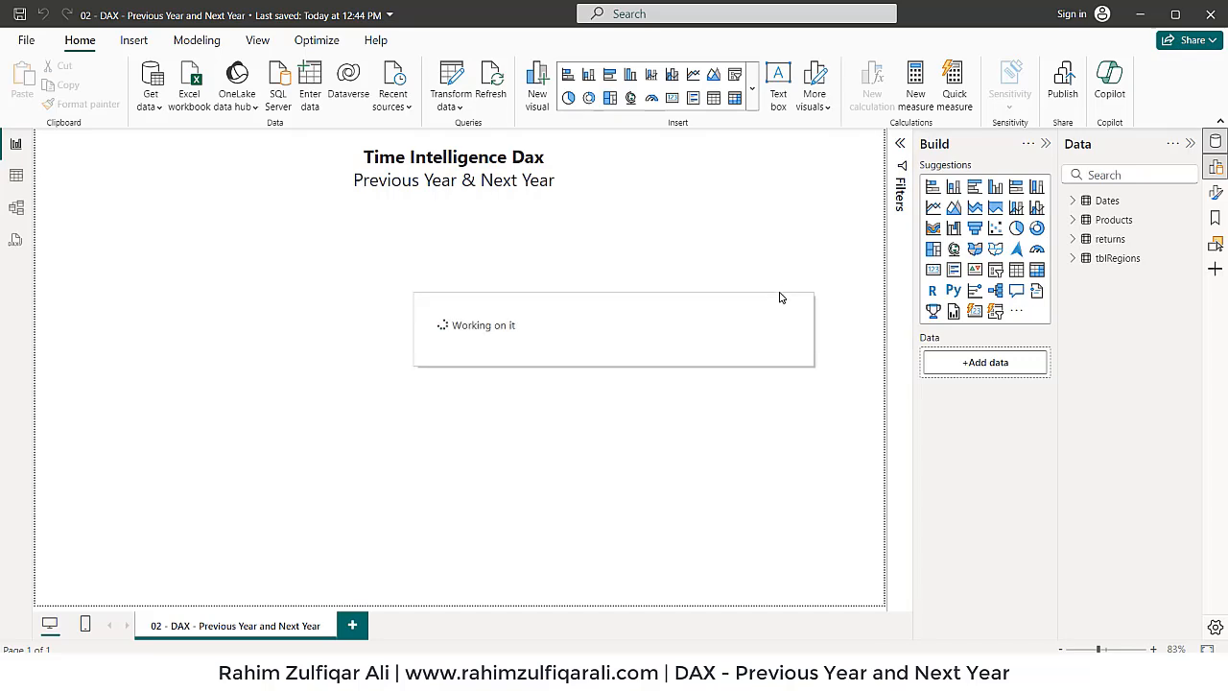
Load the Customers and Orders tables from the Access database superstore.accdb in the DATA folder.
click(152, 104)
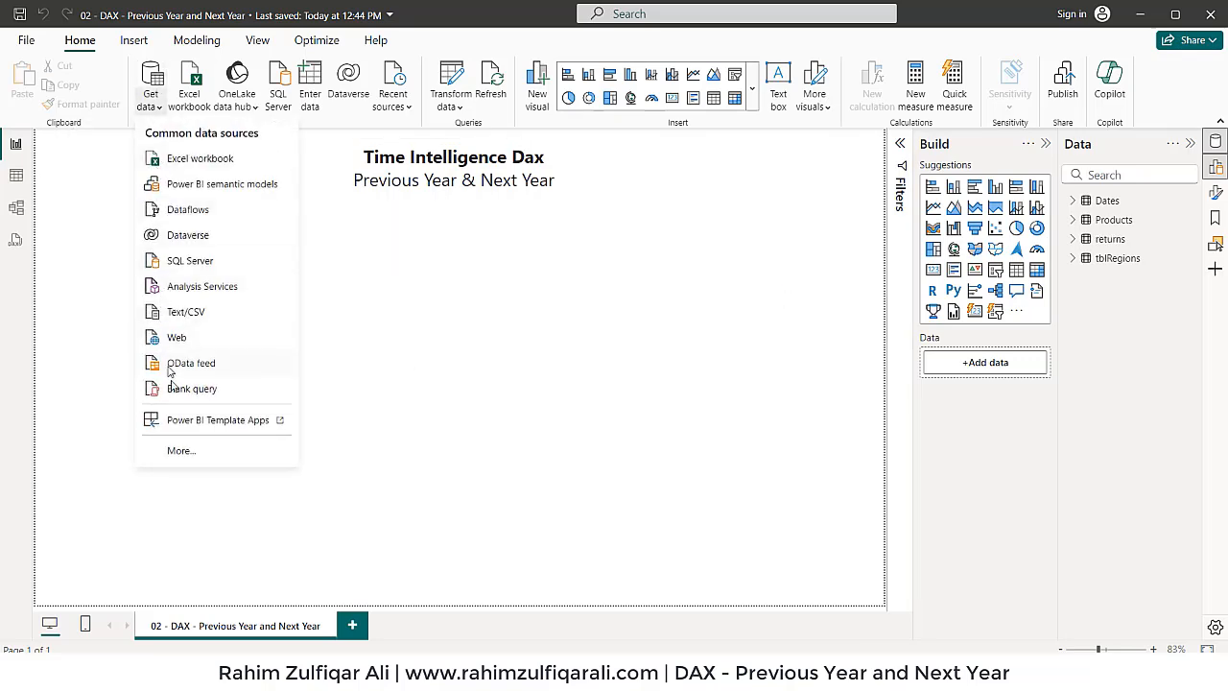
click(179, 451)
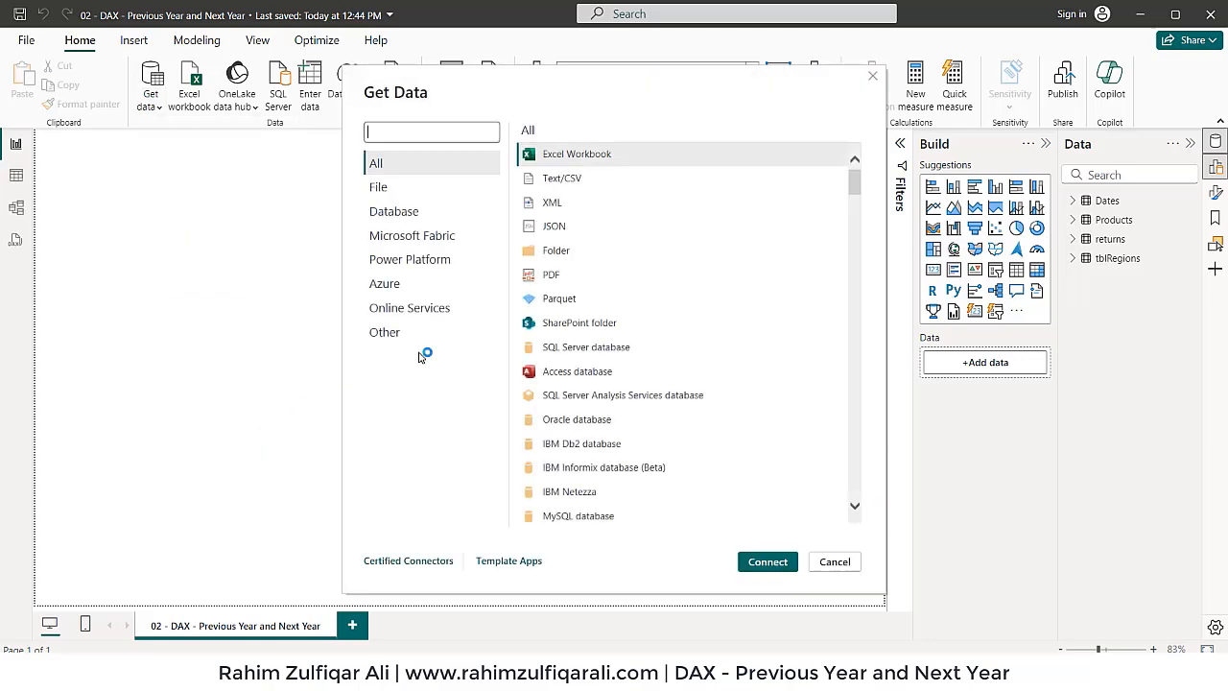
click(576, 371)
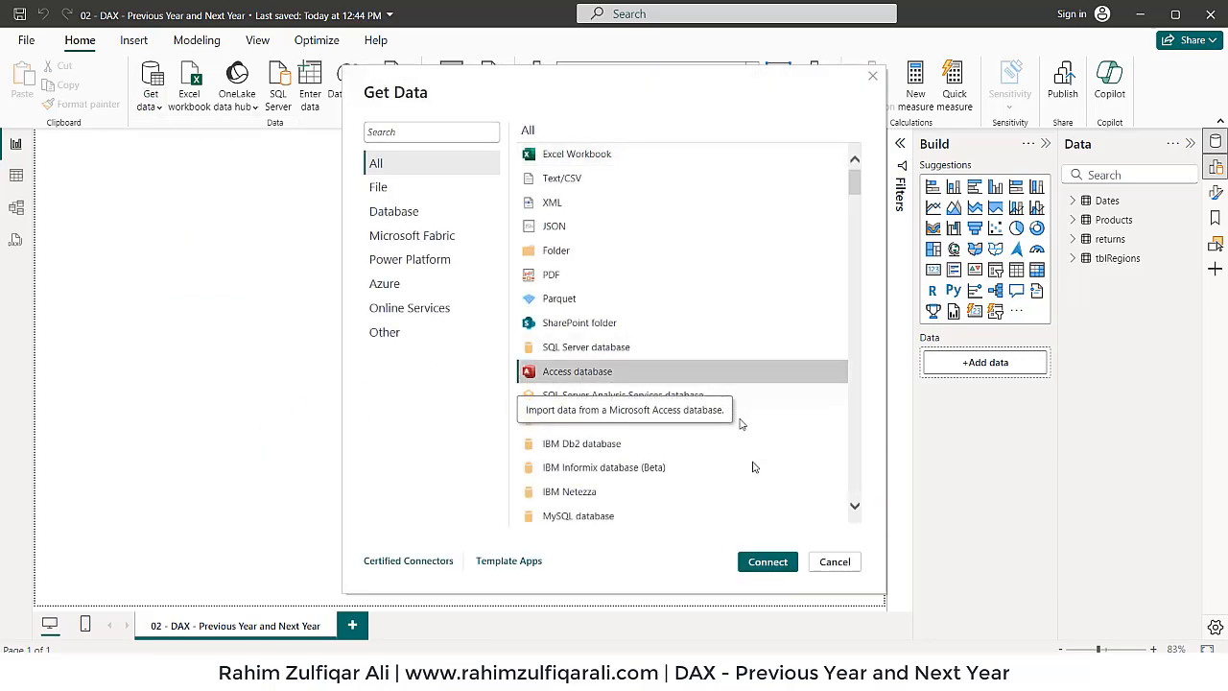
click(766, 561)
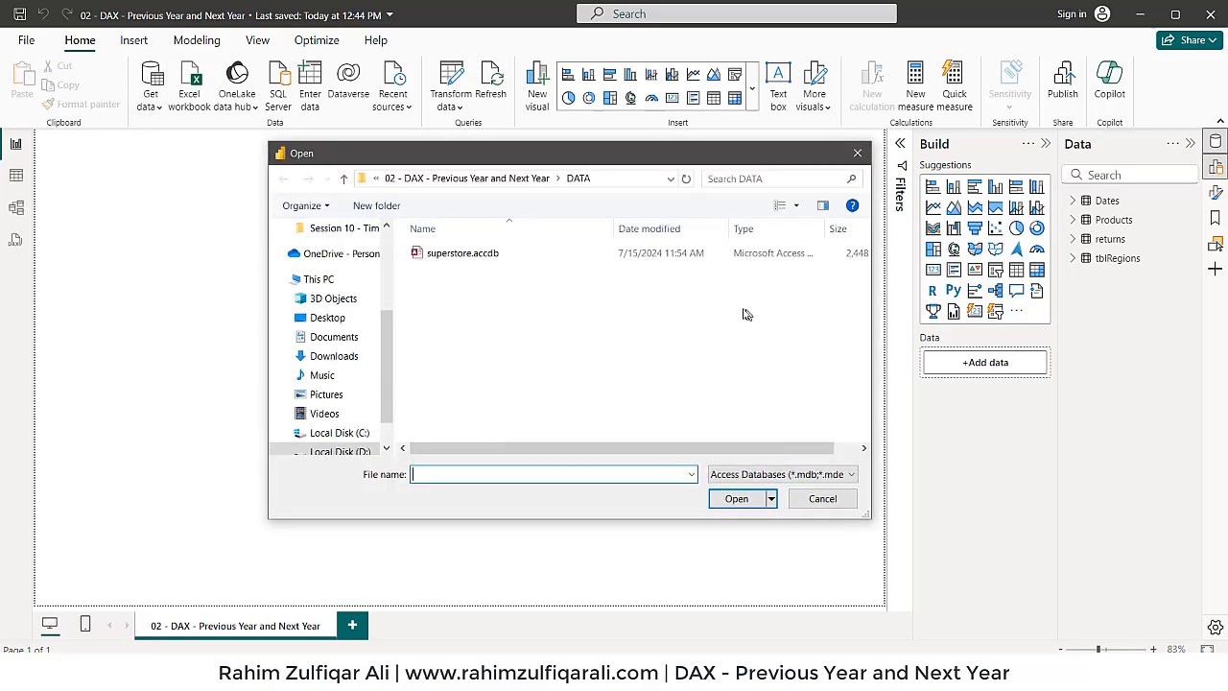
click(463, 253)
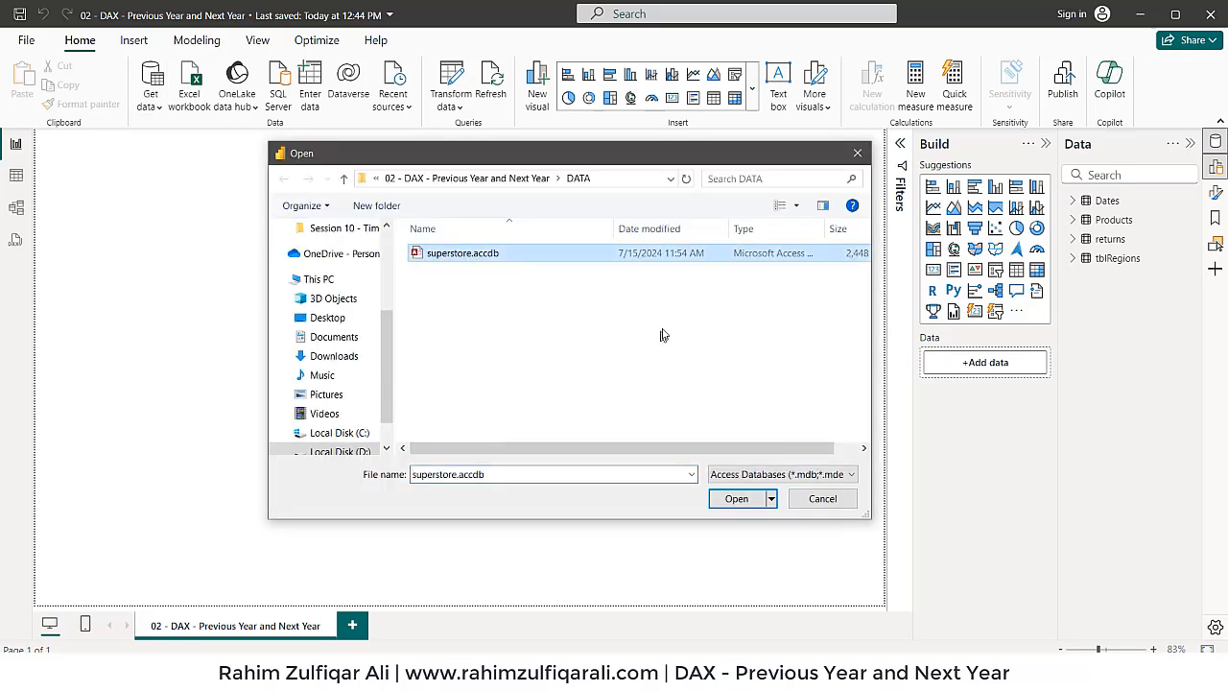
click(737, 498)
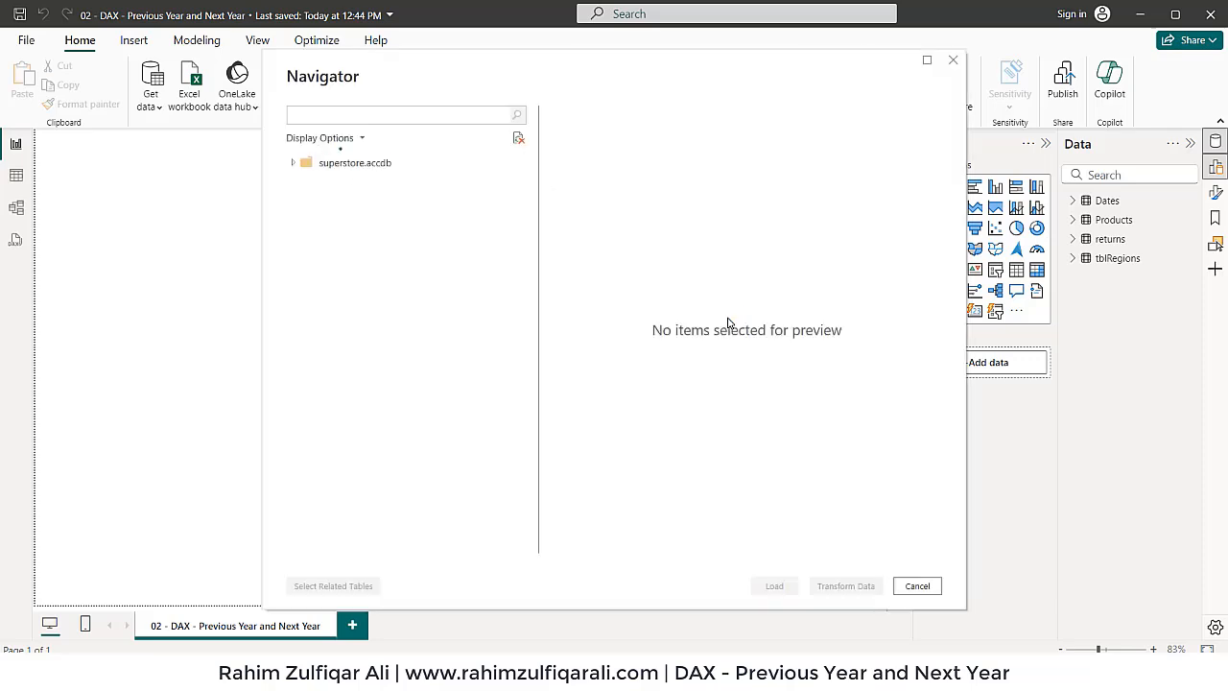
click(310, 182)
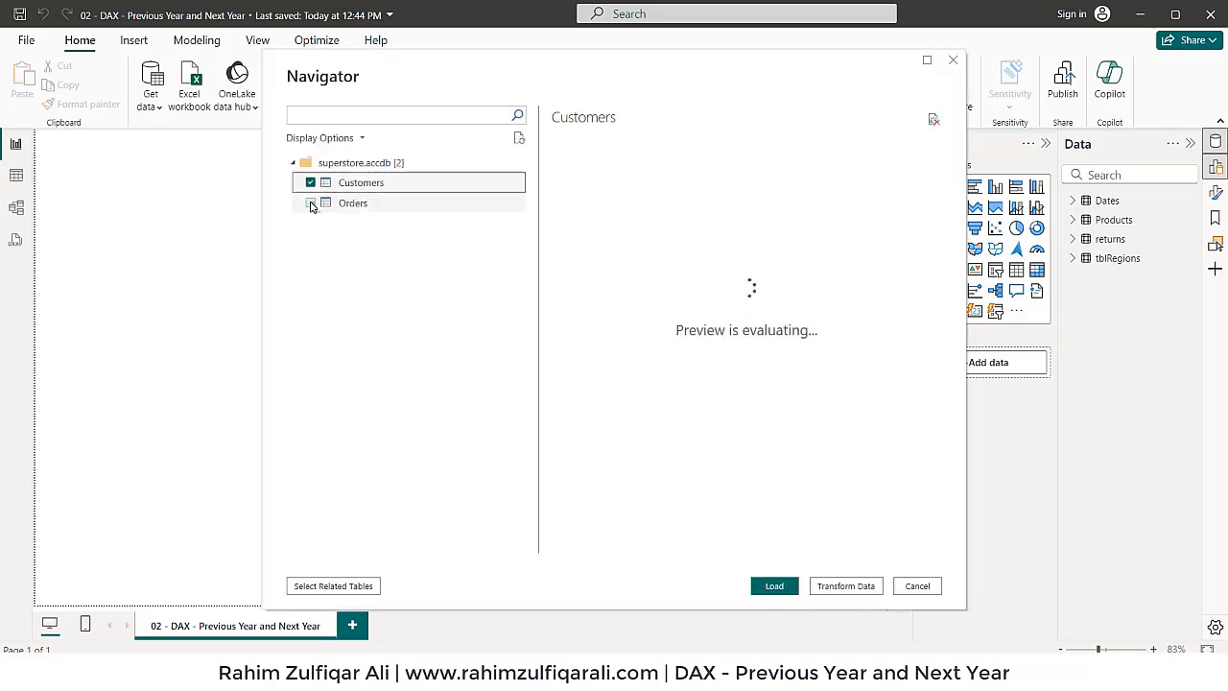
click(310, 203)
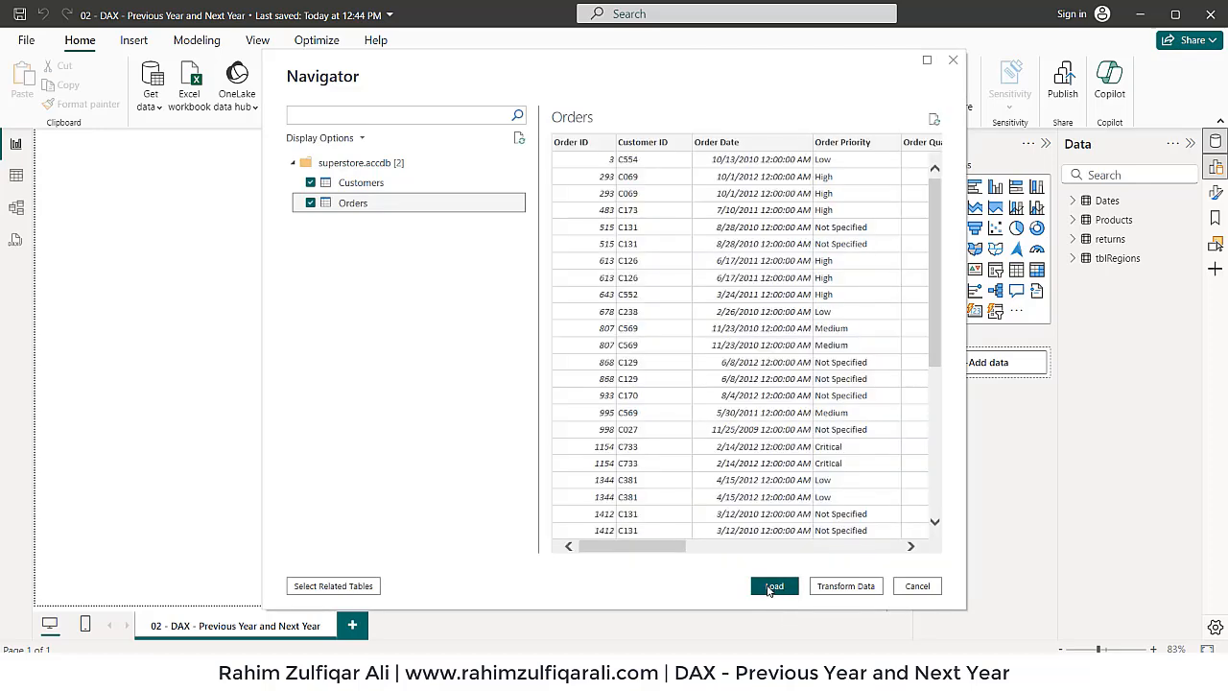
click(772, 586)
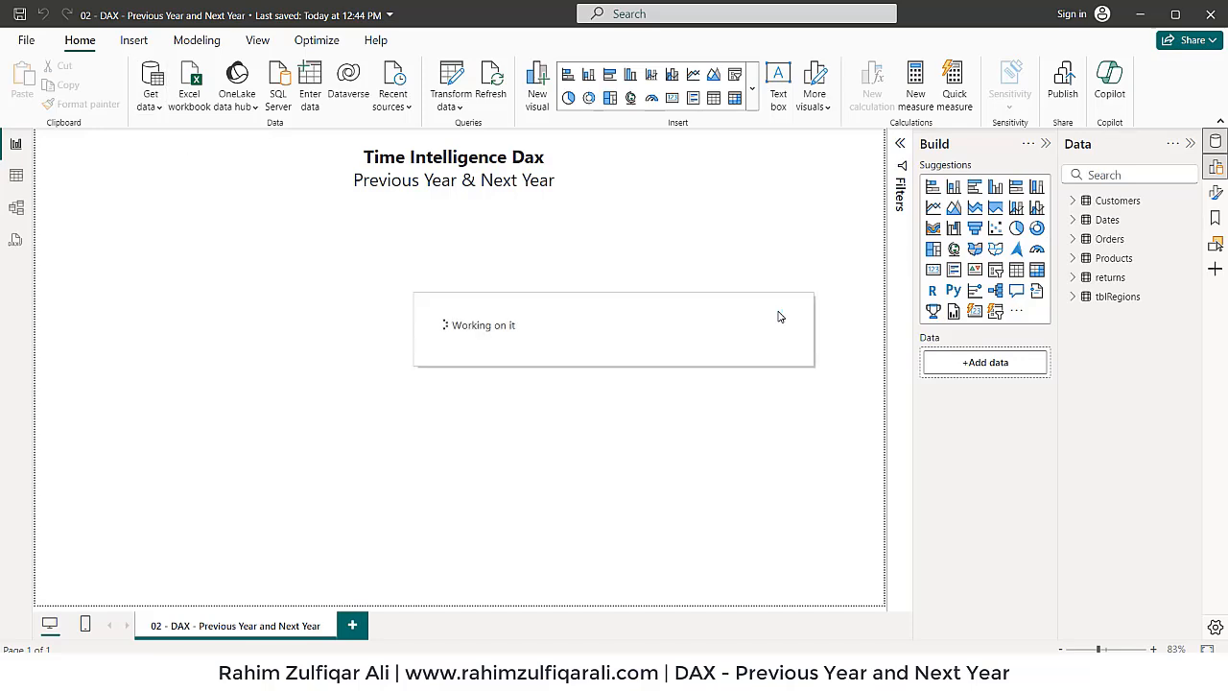
Show the model diagram, collapse its properties, and bring the Orders table over beside the tblRegions and returns tables.
click(16, 207)
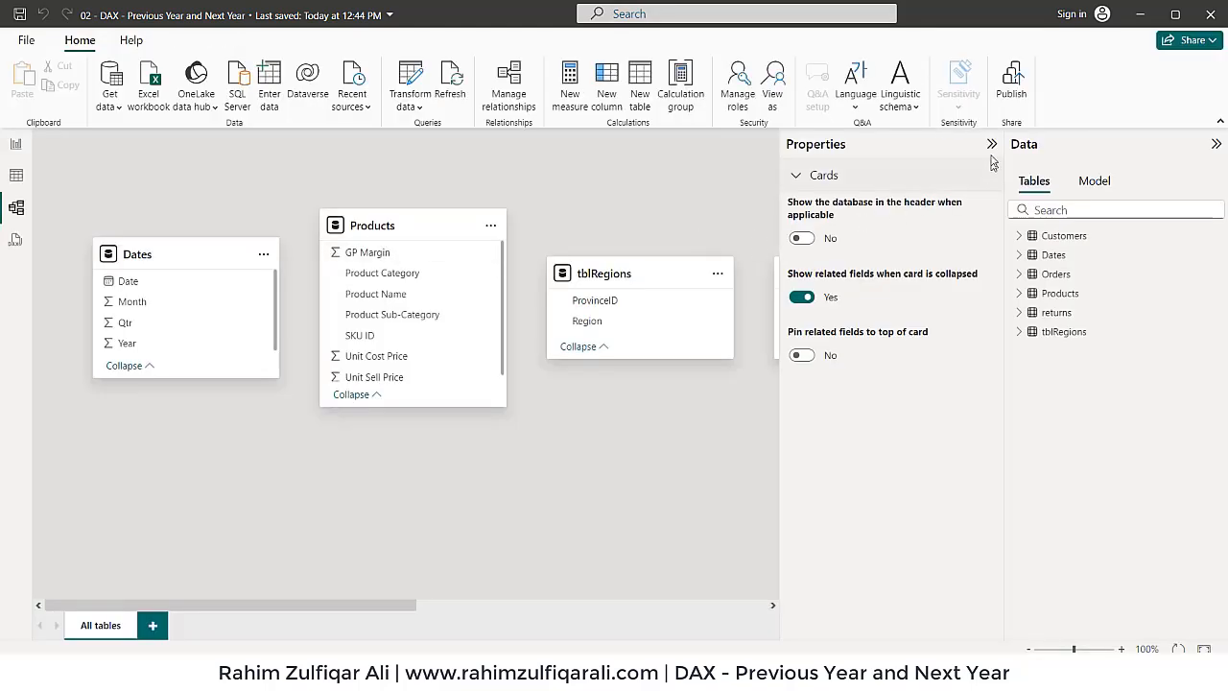
click(989, 151)
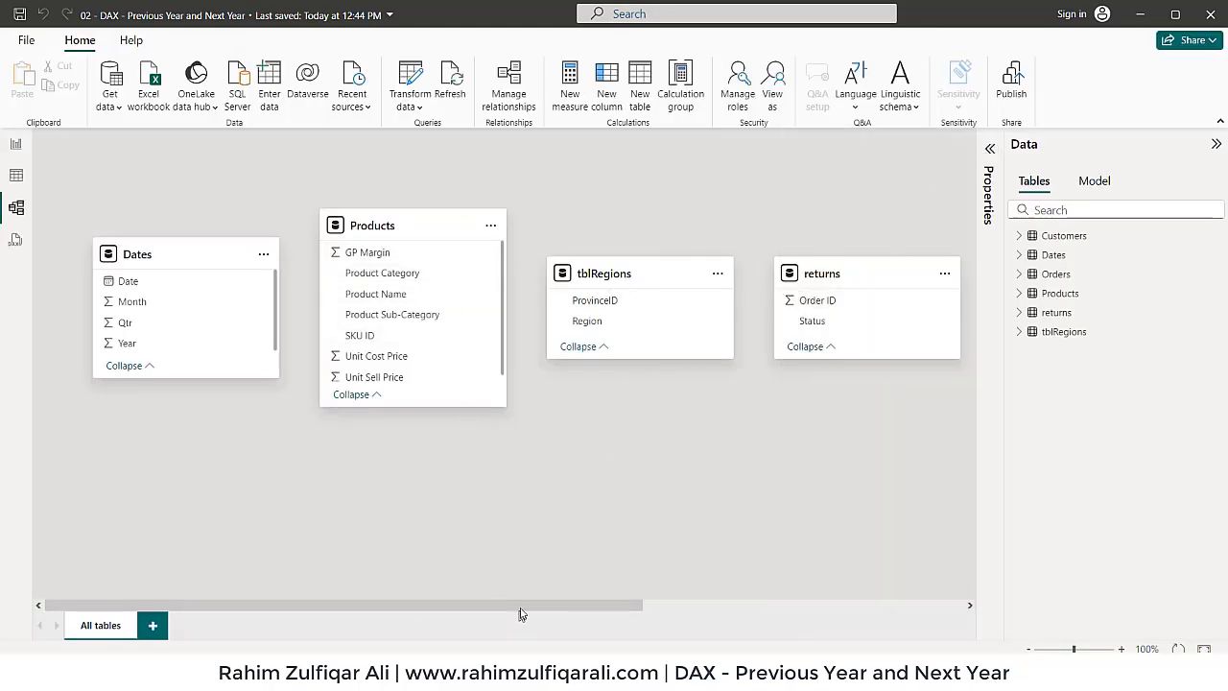
drag(519, 612, 927, 603)
drag(644, 208, 142, 319)
drag(379, 607, 110, 605)
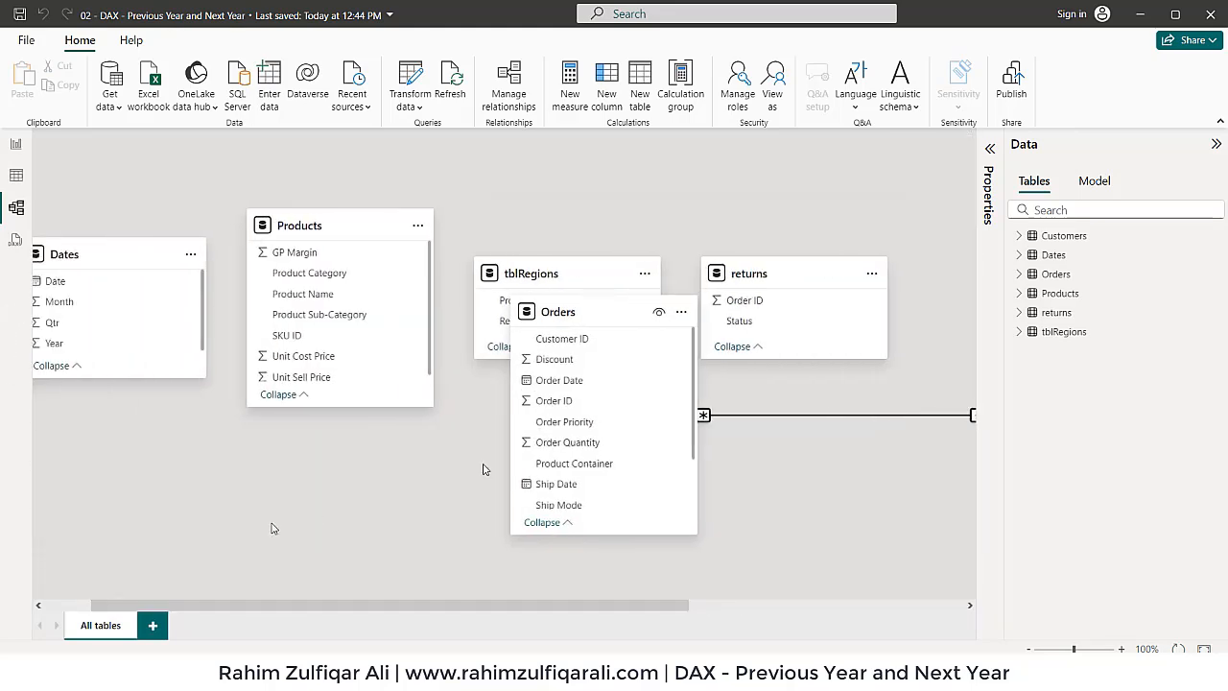
click(1029, 649)
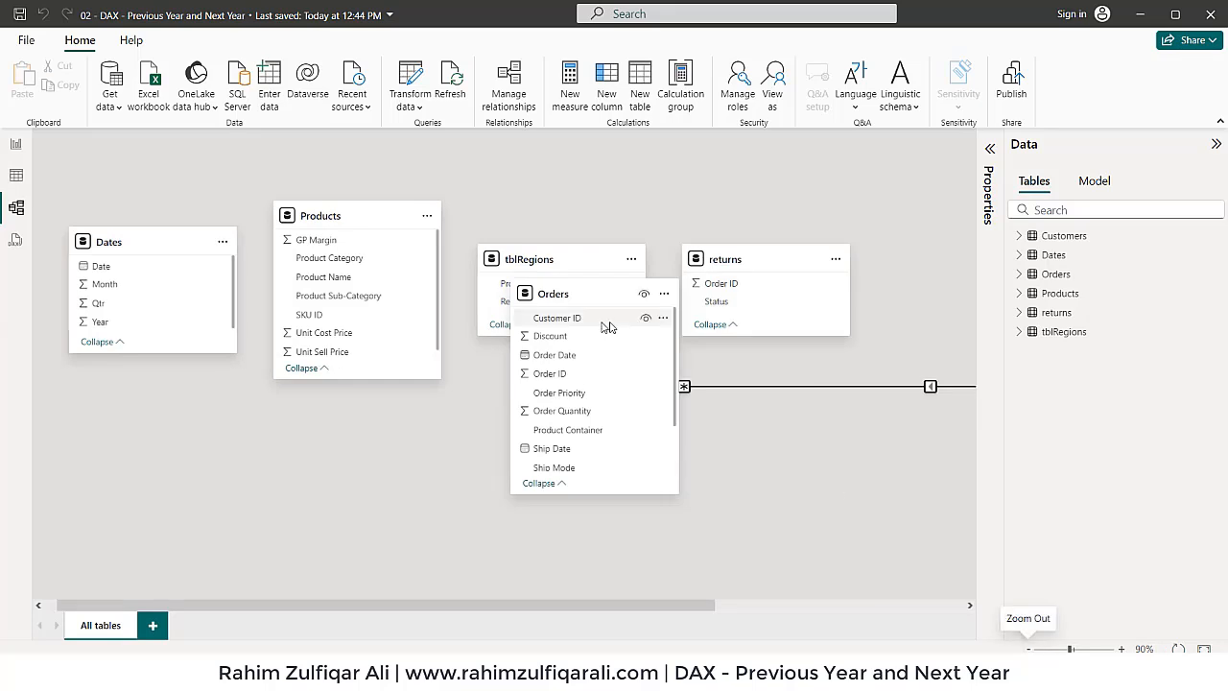
Arrange the diagram with Orders beside Dates, Products below Dates, tblRegions below Orders, and Customers below returns.
drag(591, 301, 417, 222)
drag(315, 215, 112, 416)
drag(552, 259, 360, 494)
drag(784, 261, 860, 198)
drag(640, 608, 860, 608)
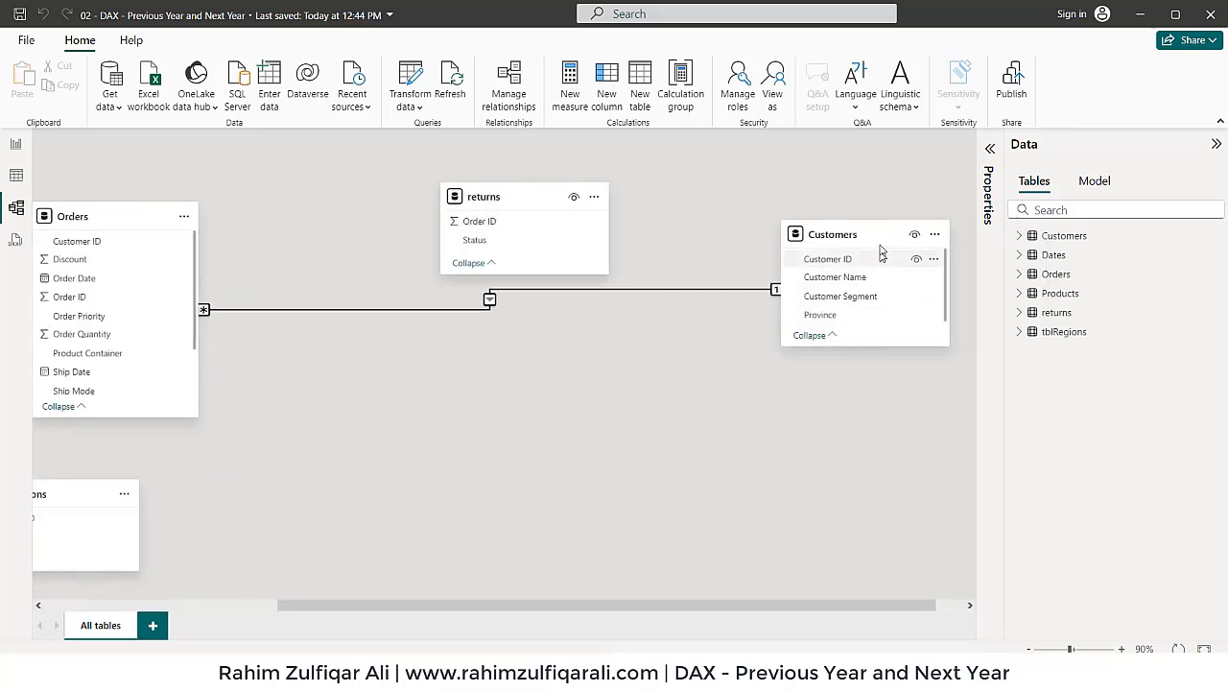
drag(835, 240, 731, 434)
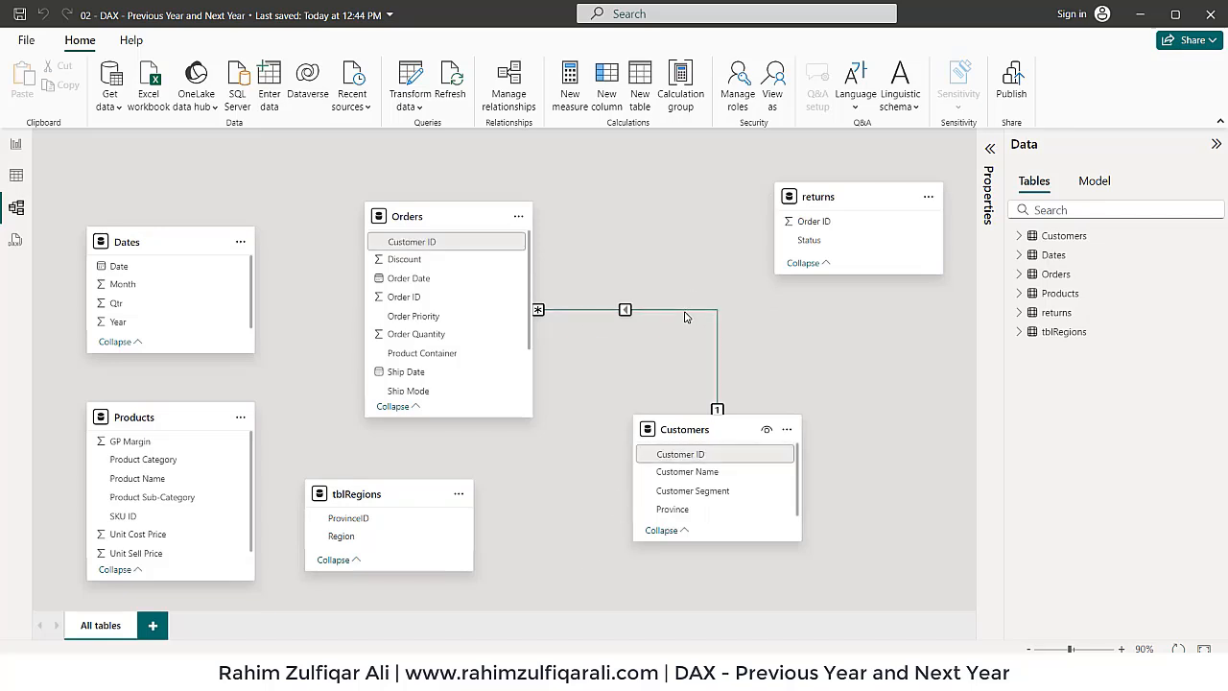
Create a relationship from Date in the Dates table to Order Date in the Orders table.
click(135, 242)
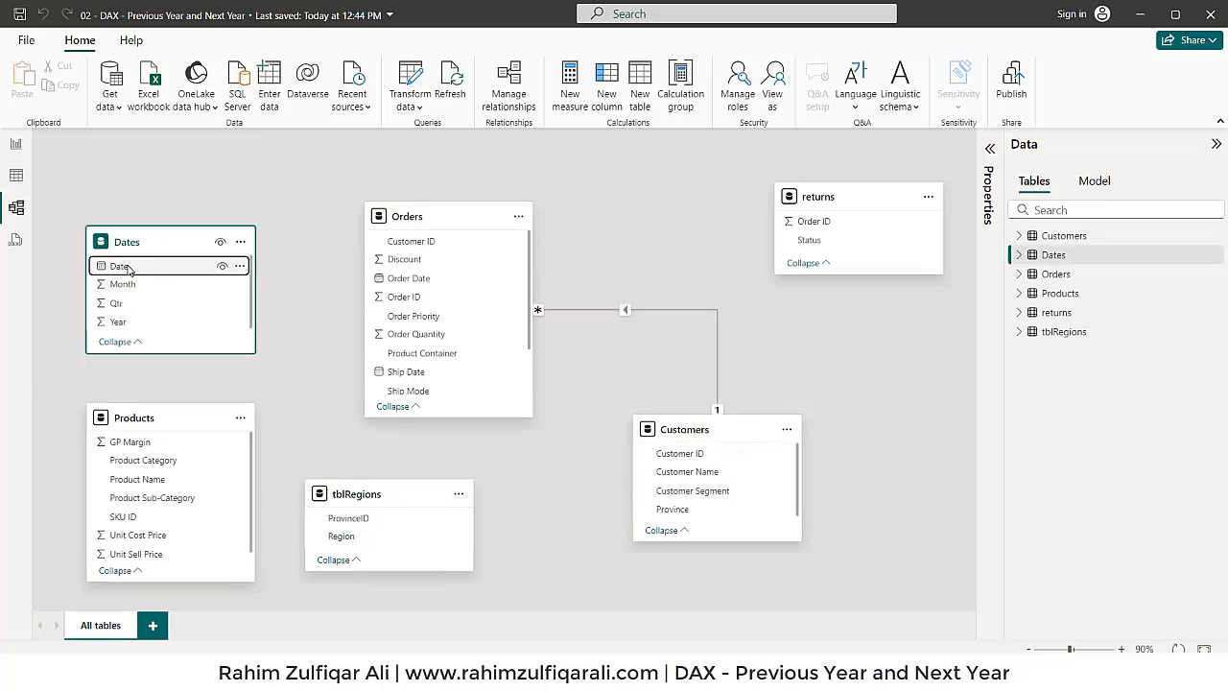
drag(123, 266, 428, 278)
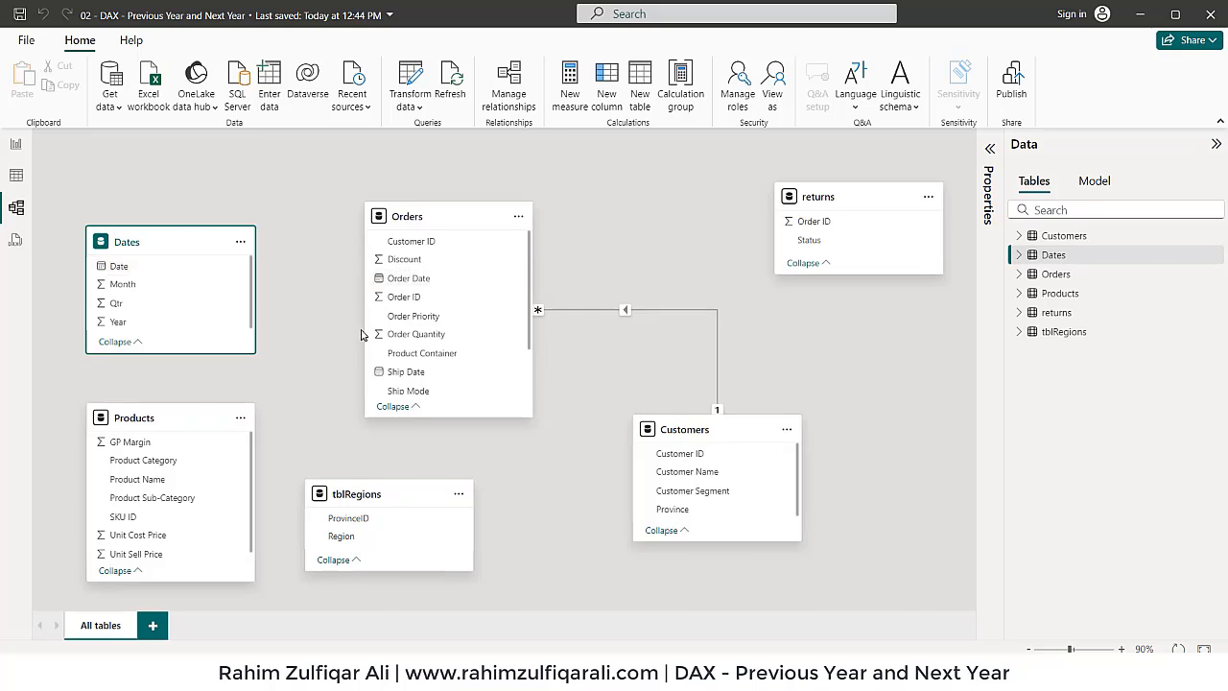
click(777, 589)
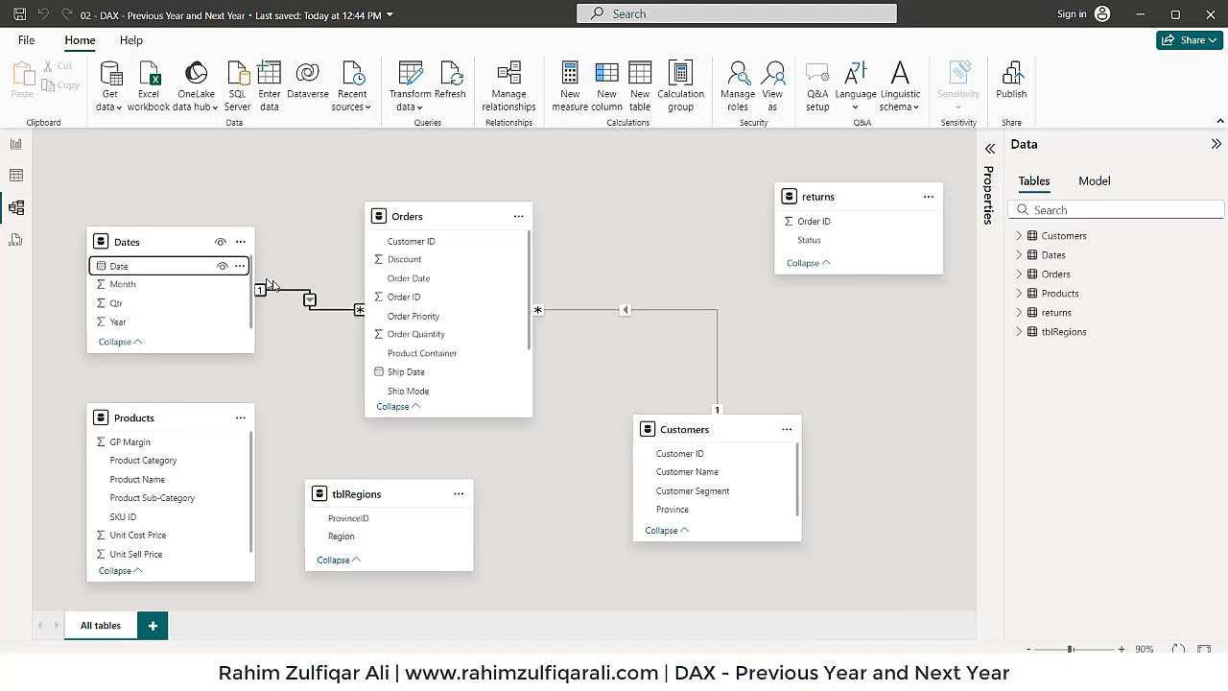
Enlarge the Orders table card and create a relationship from SKU ID in Products to SKU in Orders.
click(148, 517)
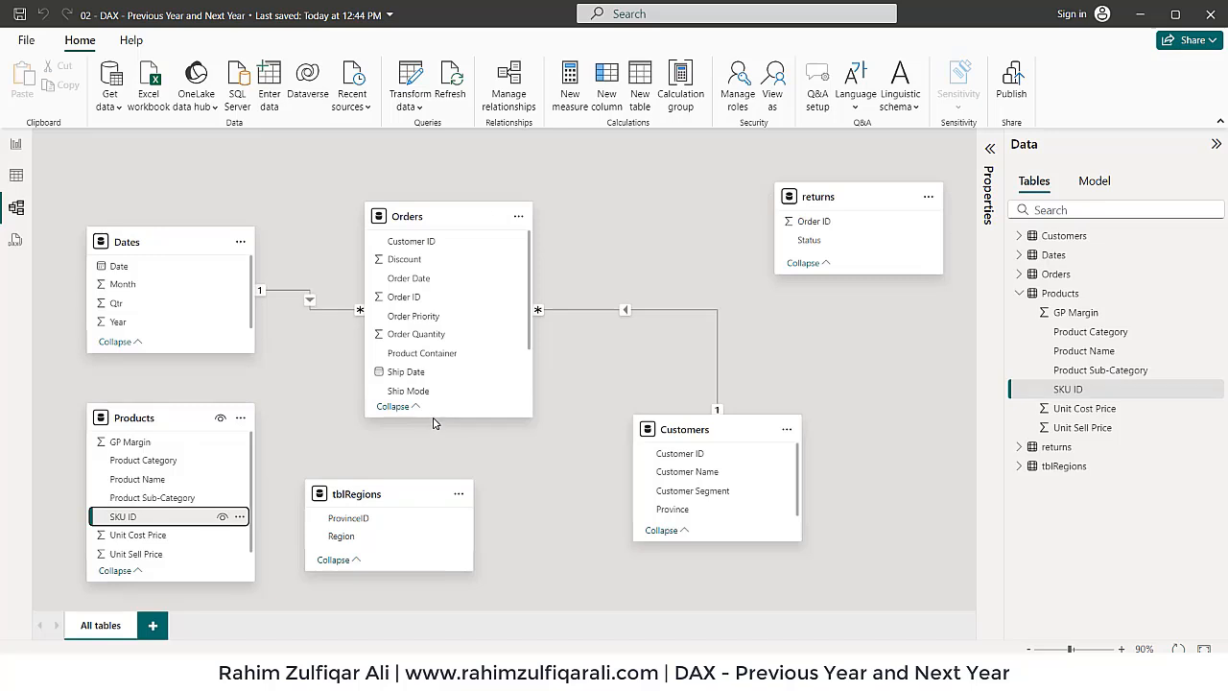
drag(434, 418, 436, 461)
drag(134, 520, 425, 428)
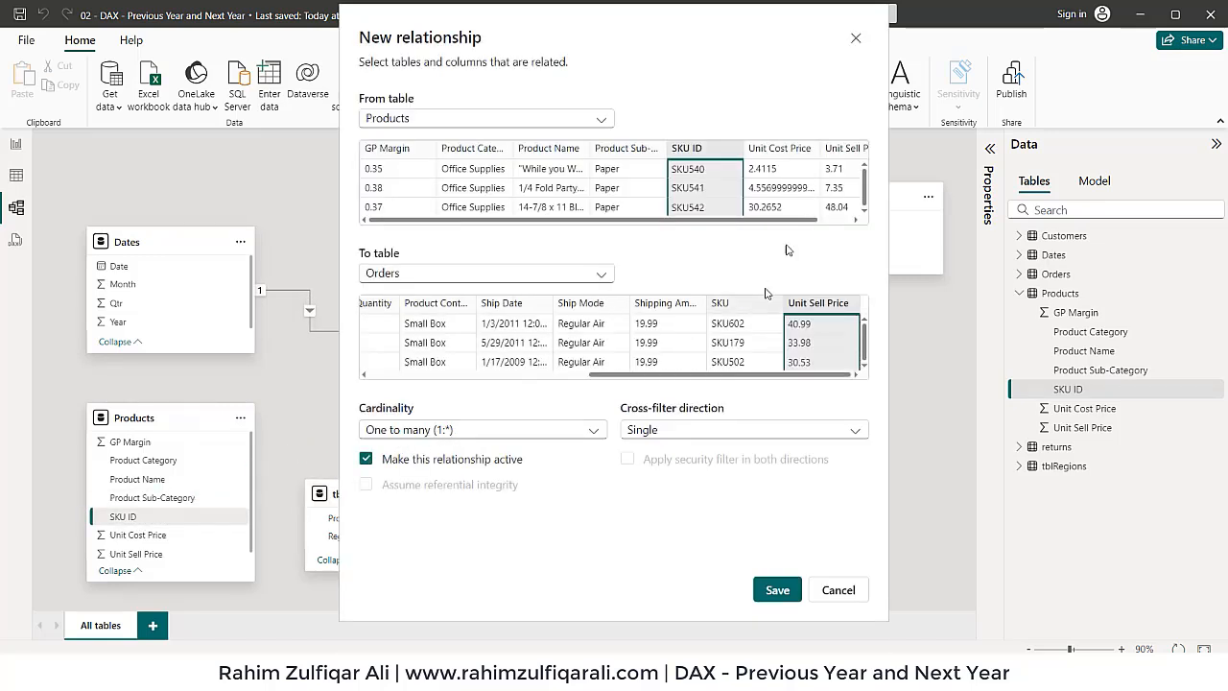
click(855, 38)
drag(176, 518, 439, 409)
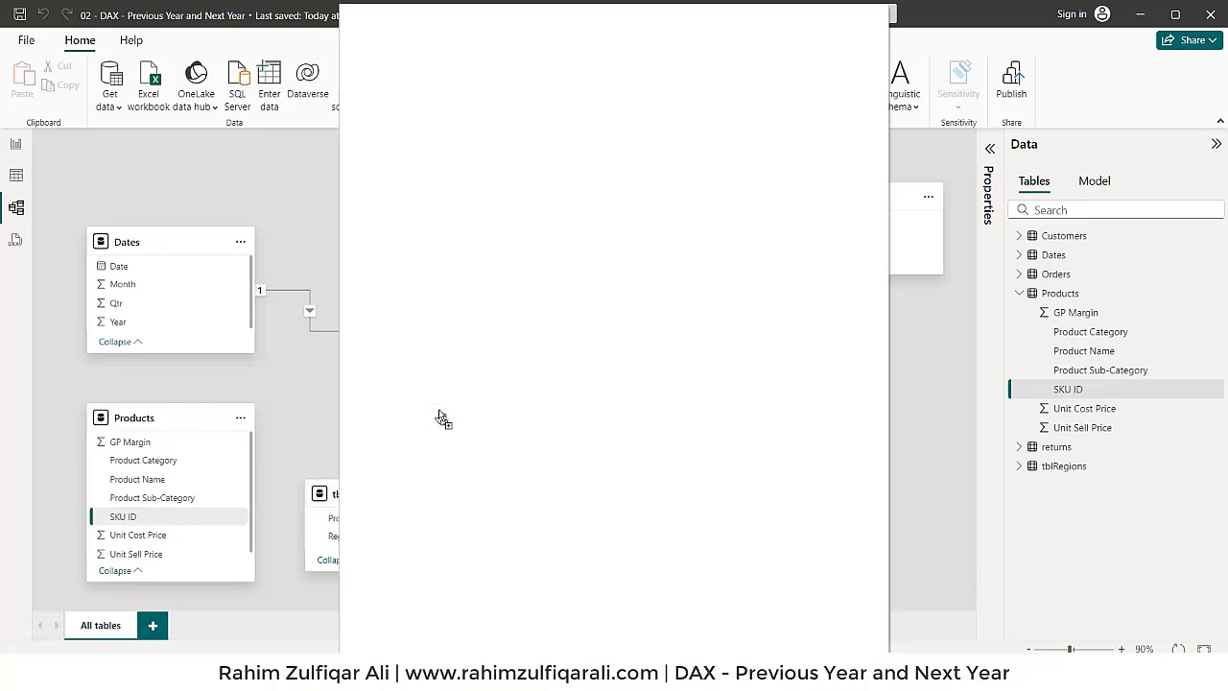
click(775, 592)
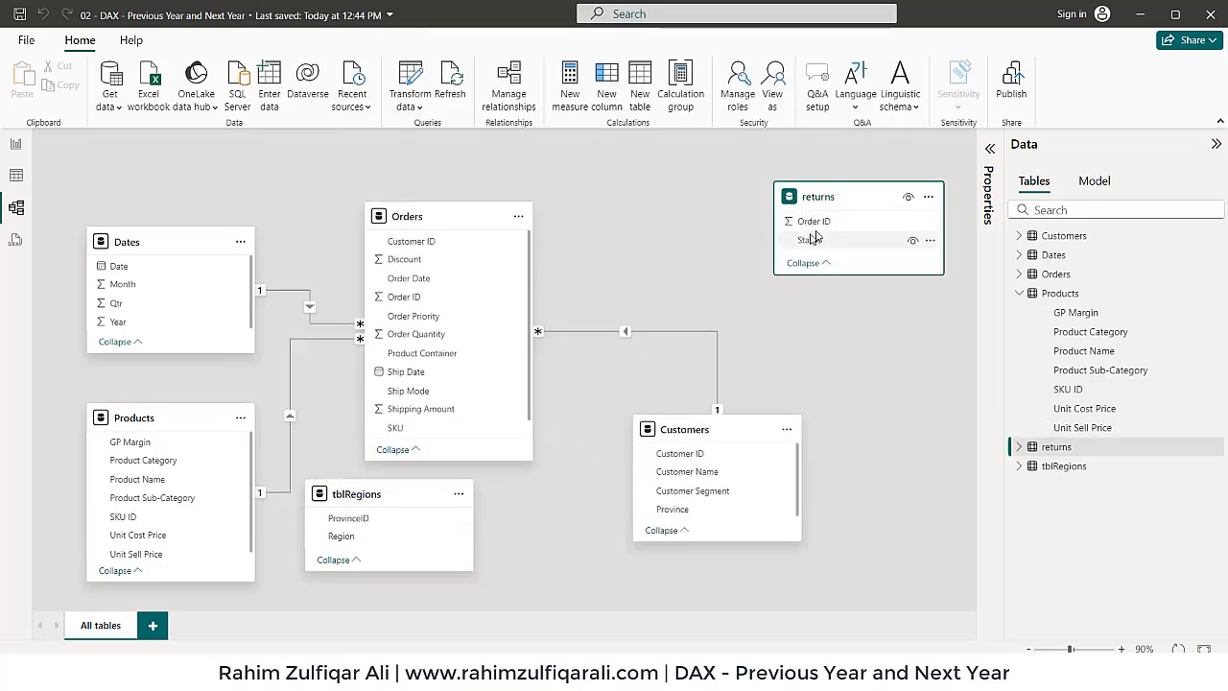
Relate Order ID in returns to Order ID in Orders, and ProvinceID in tblRegions to Province in Customers.
drag(832, 224, 447, 305)
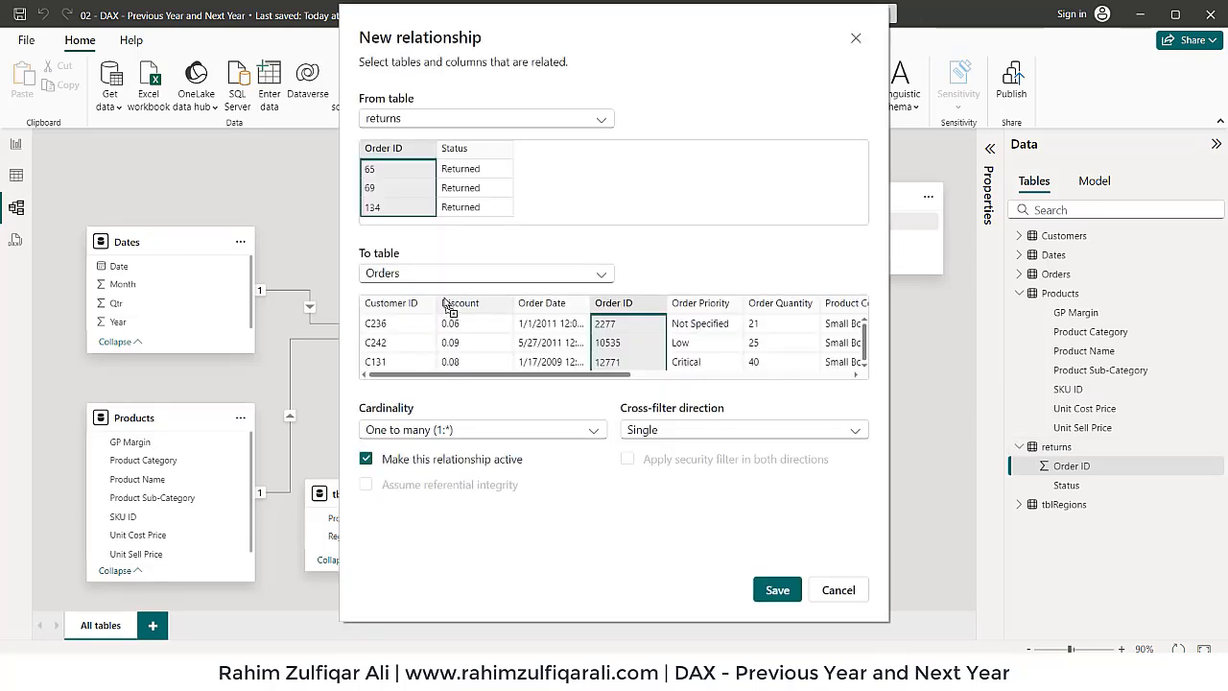
click(763, 590)
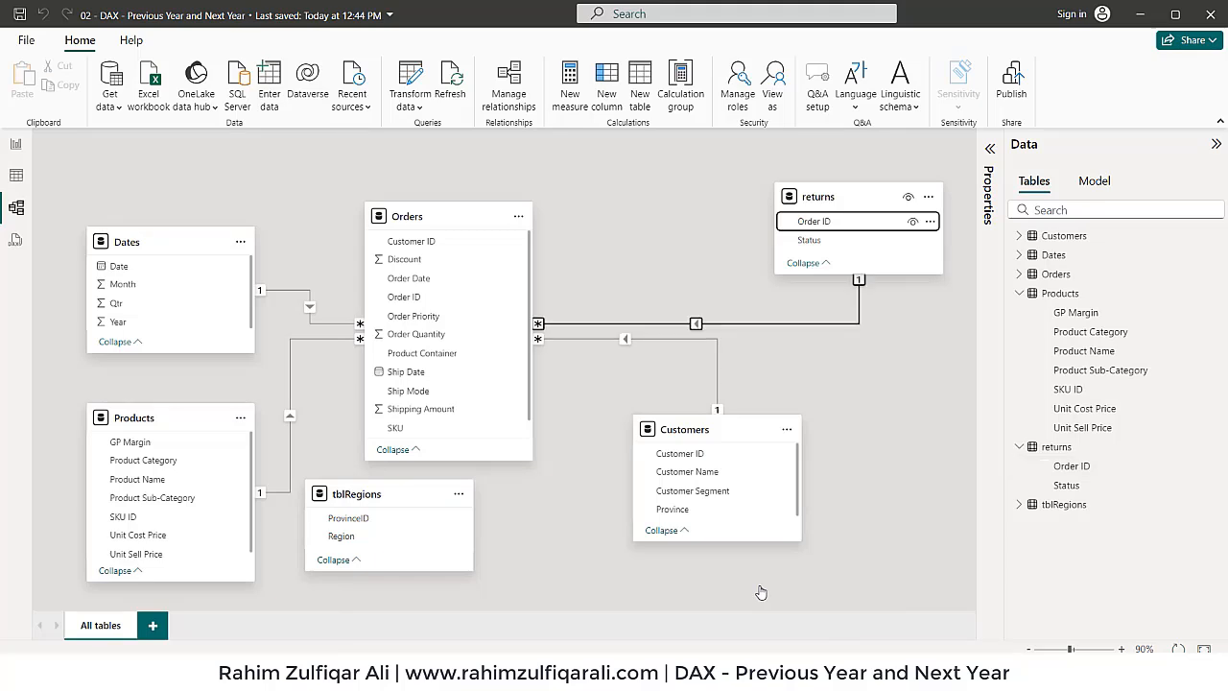
click(407, 495)
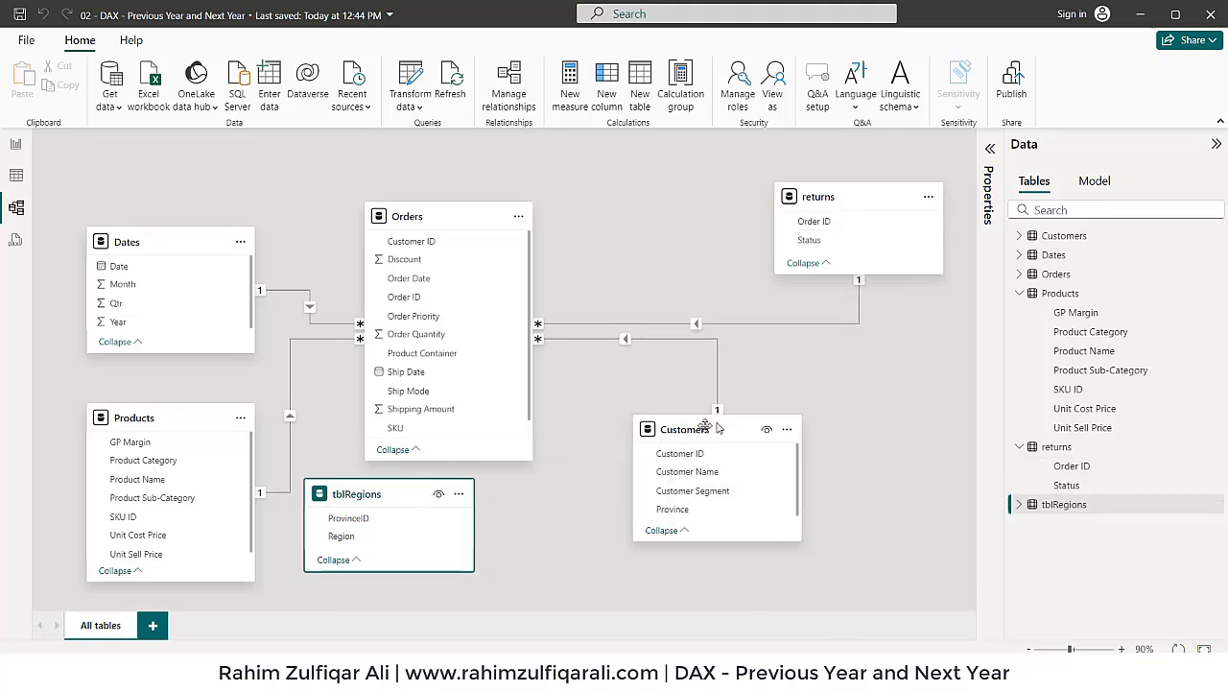
click(693, 432)
click(407, 493)
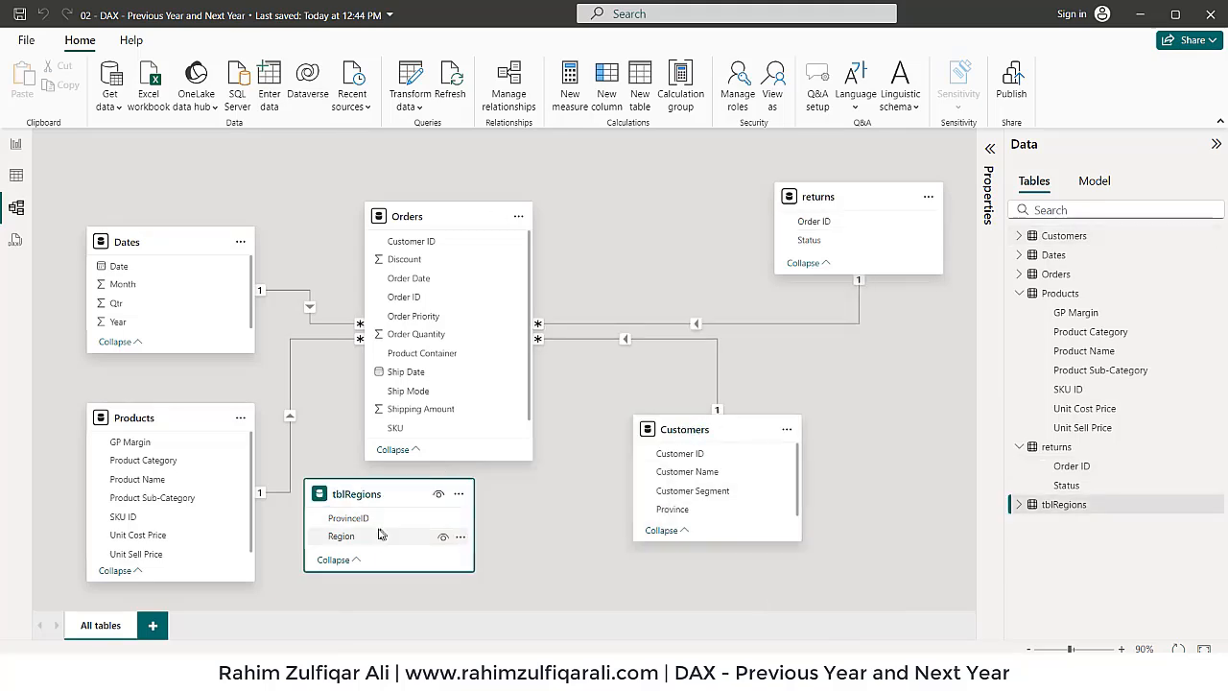
drag(362, 521, 704, 513)
click(765, 589)
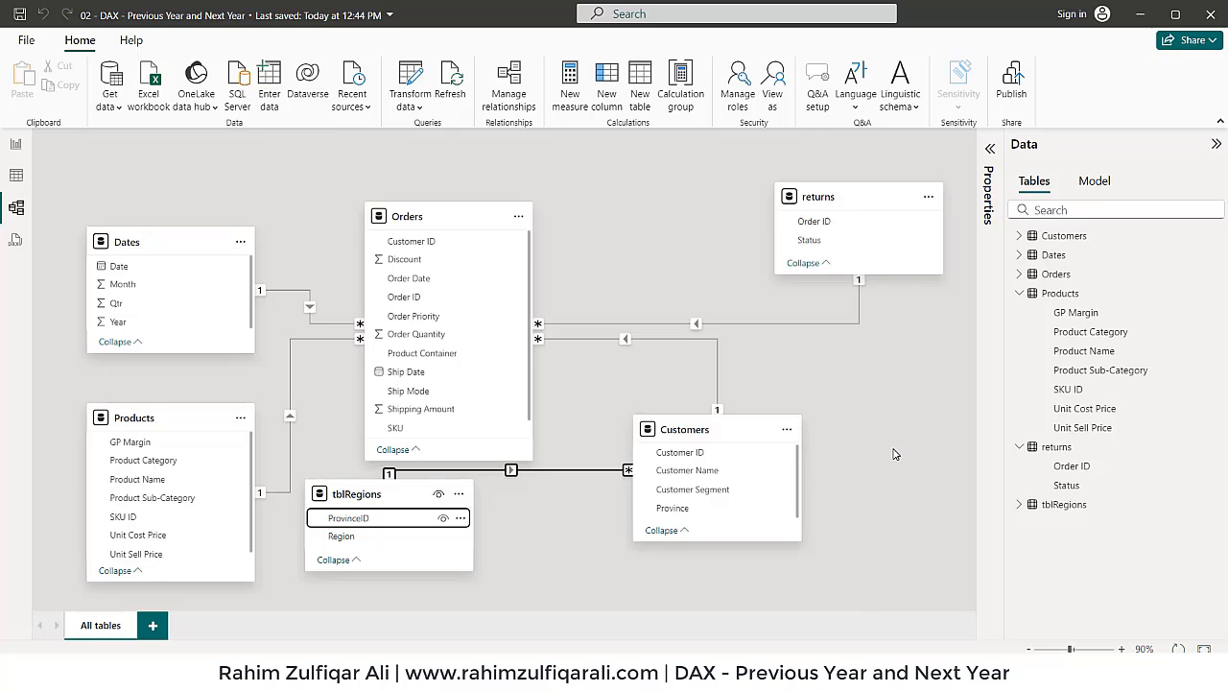
Show the Orders table's data and add a calculated column named Net Sell Price.
click(15, 143)
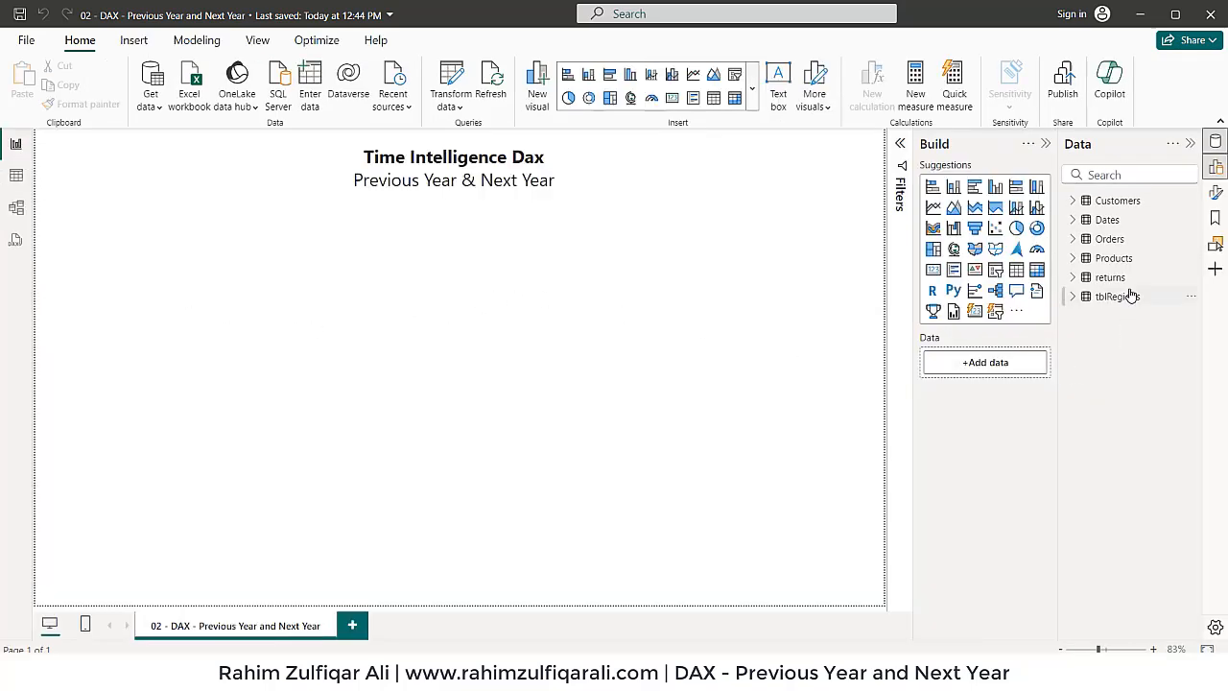
click(16, 176)
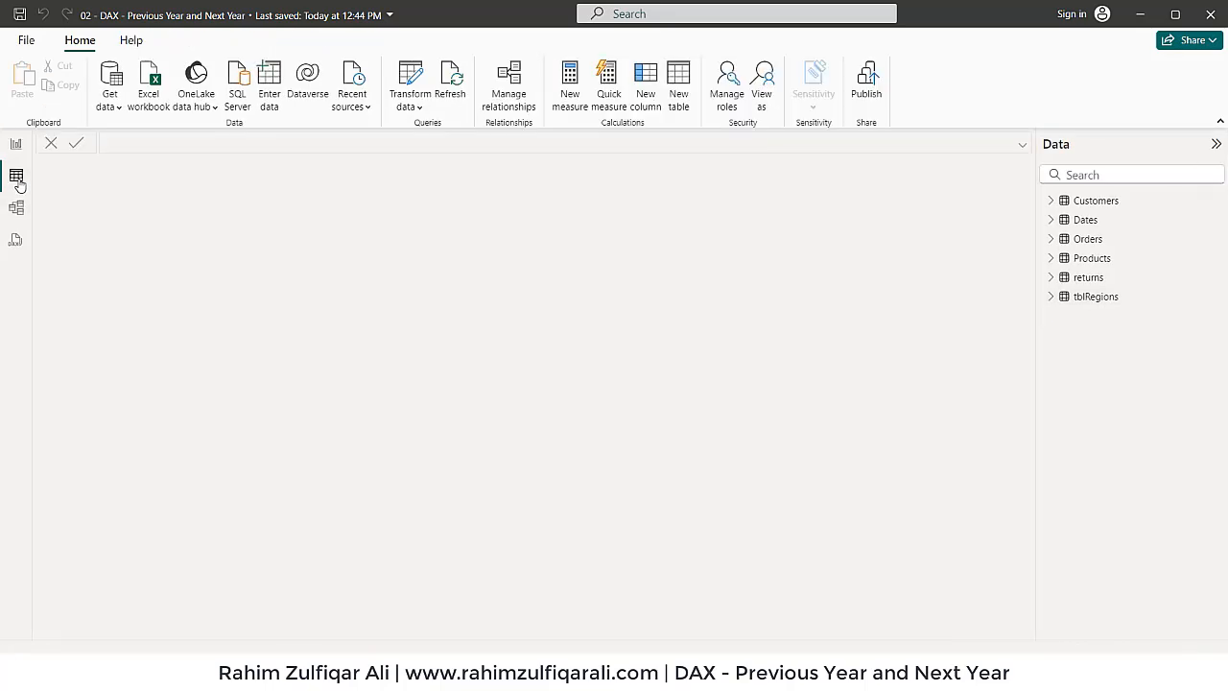
click(1070, 240)
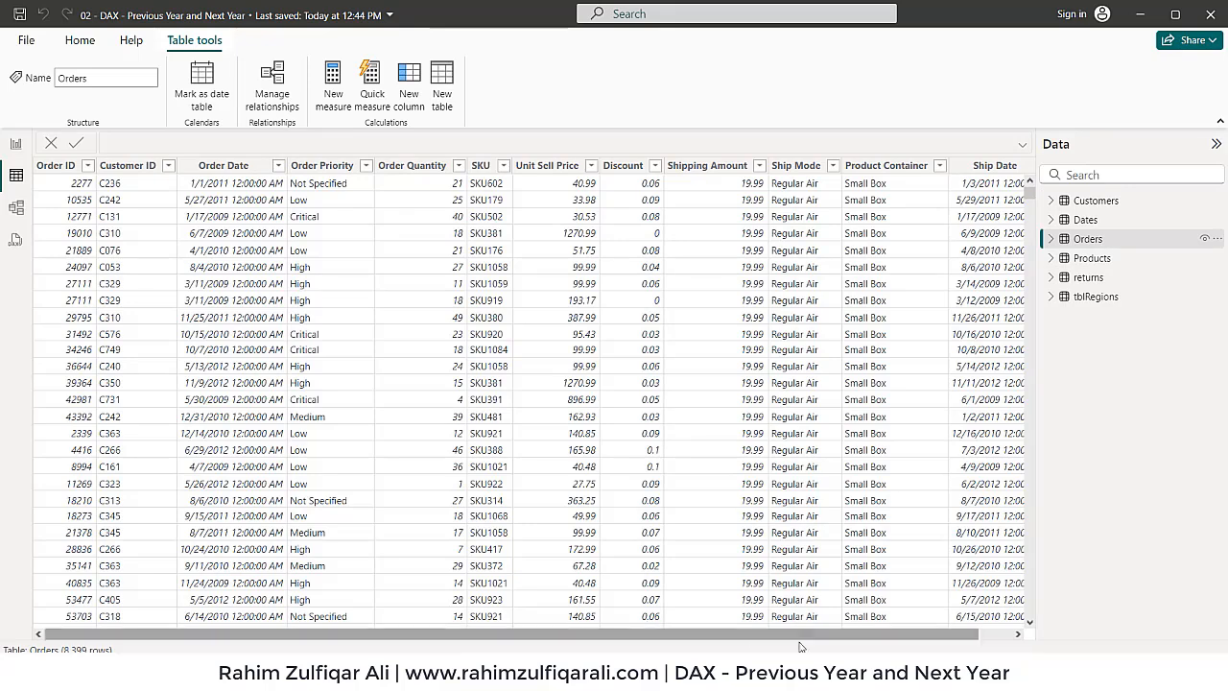
drag(801, 638, 902, 634)
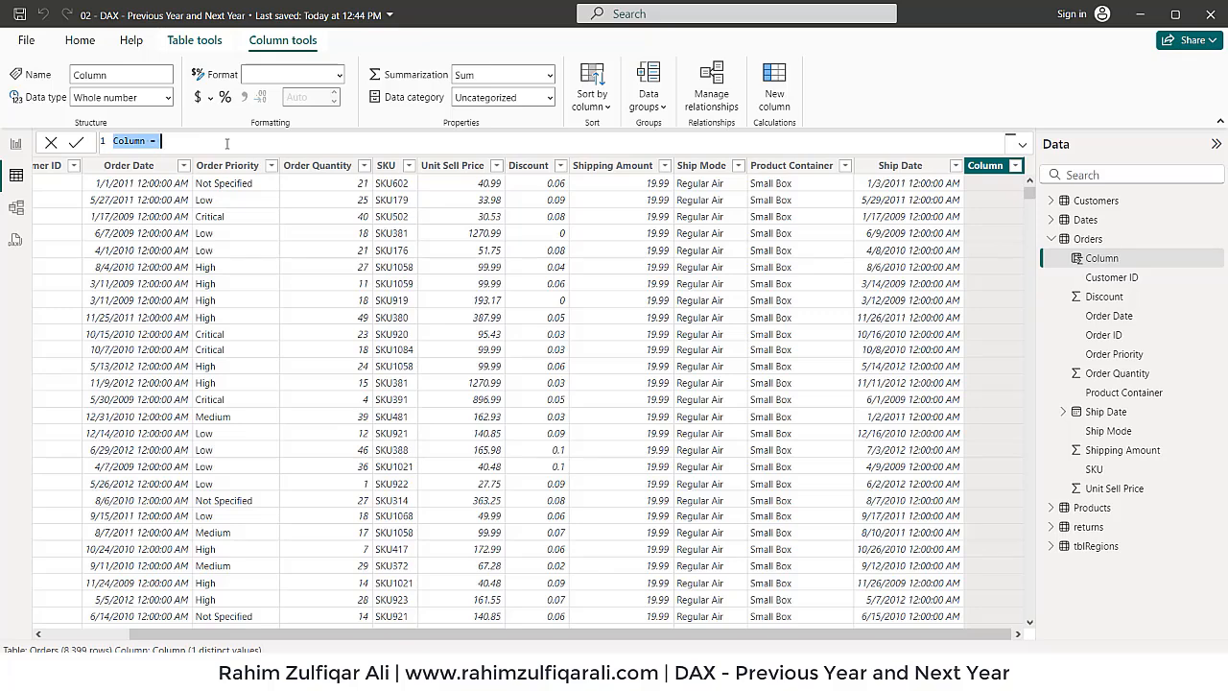
scroll(228, 144, up, 10)
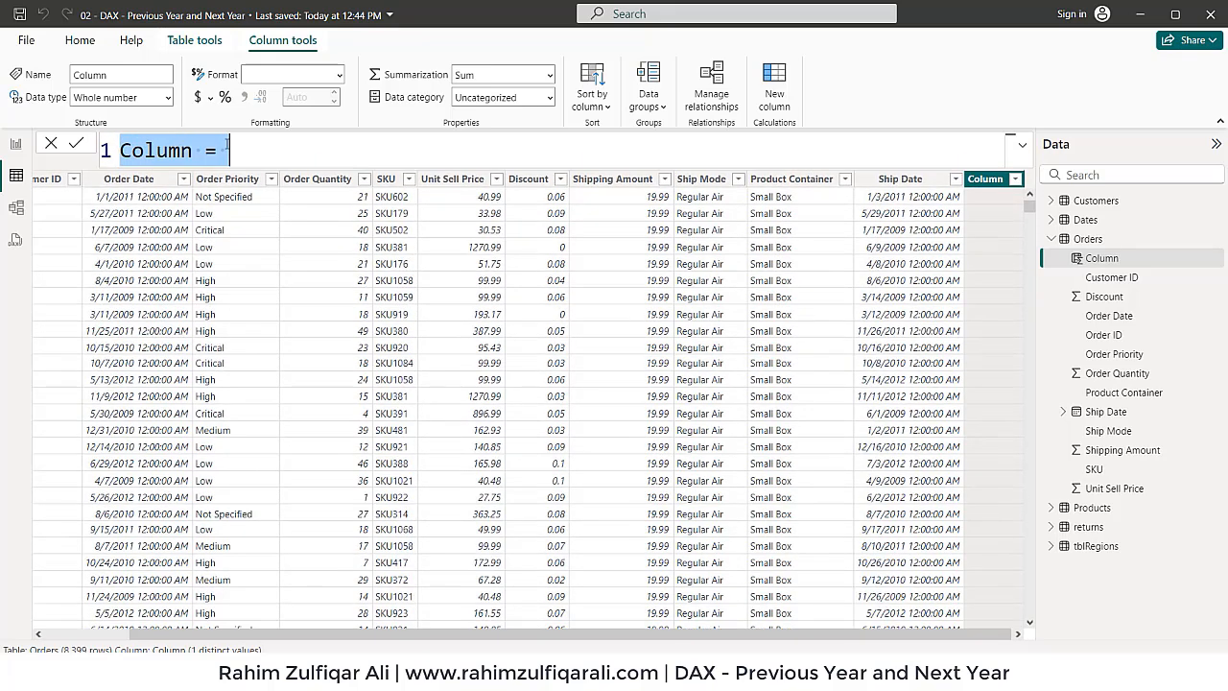
key(Home)
key(ctrl+shift+Right)
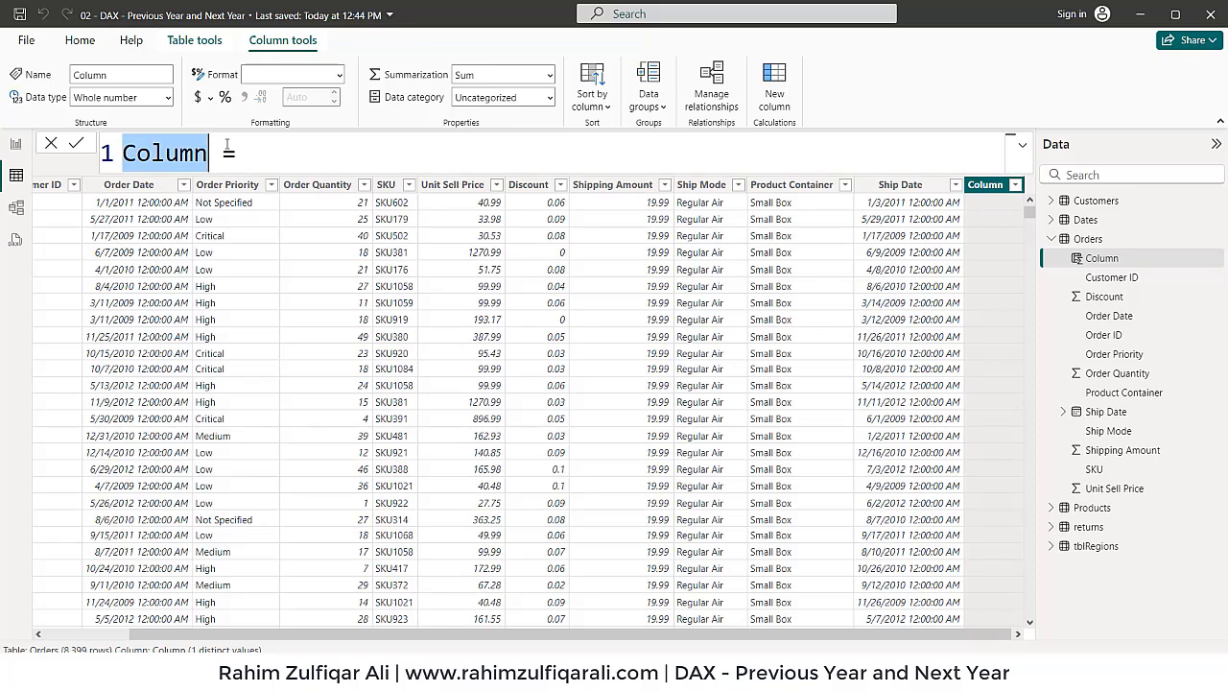
text(Ne t Sell Price)
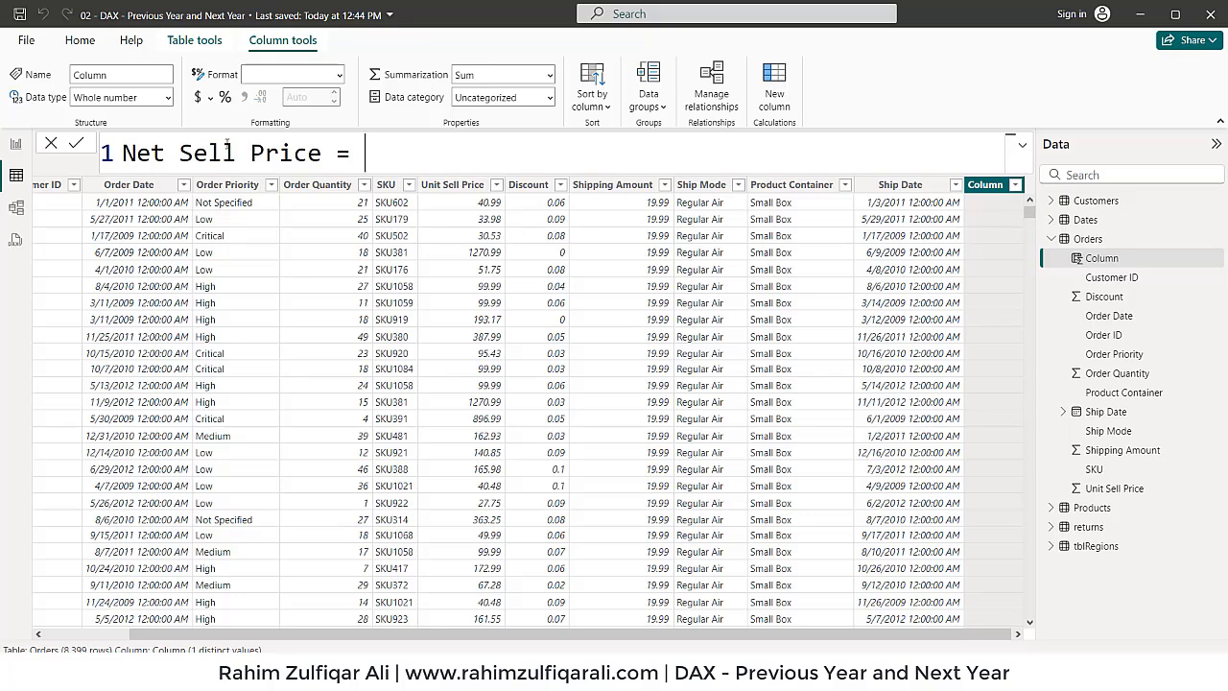
Define the Net Sell Price column as [Unit Sell Price] * (1-[Discount]).
text([)
key(Down)
key(Down)
key(Down)
key(Down)
key(Down)
key(Down)
key(Down)
key(Down)
key(Down)
key(Down)
key(Down)
key(Down)
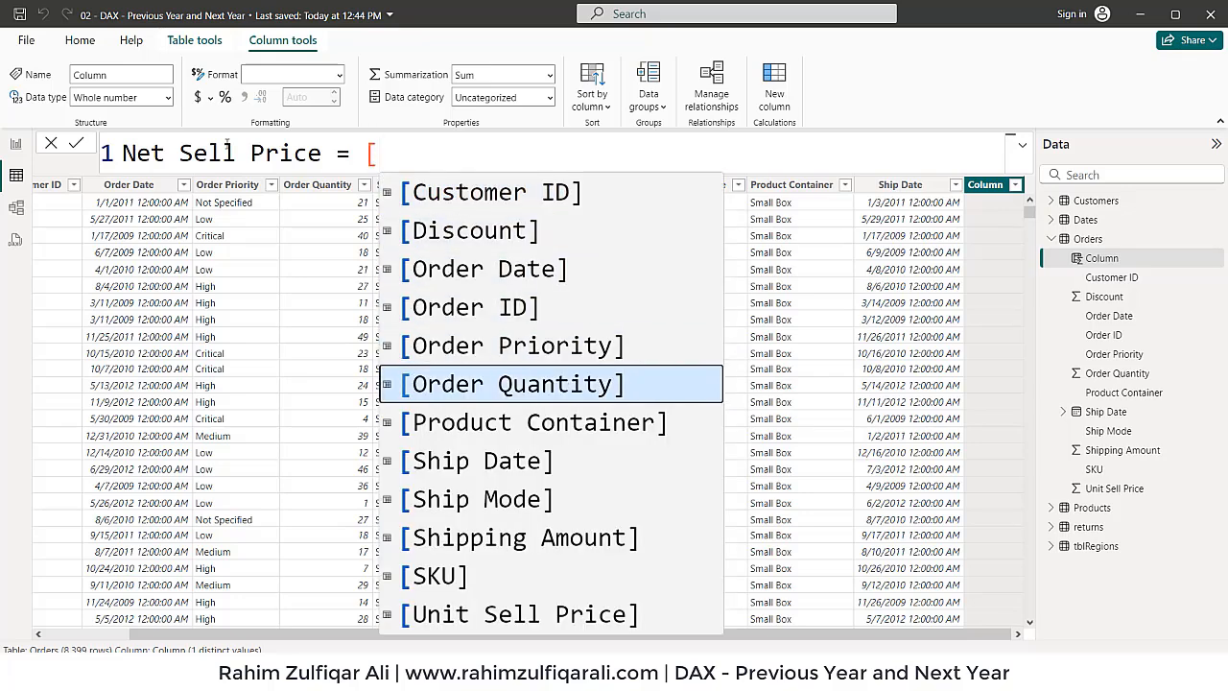
key(Tab)
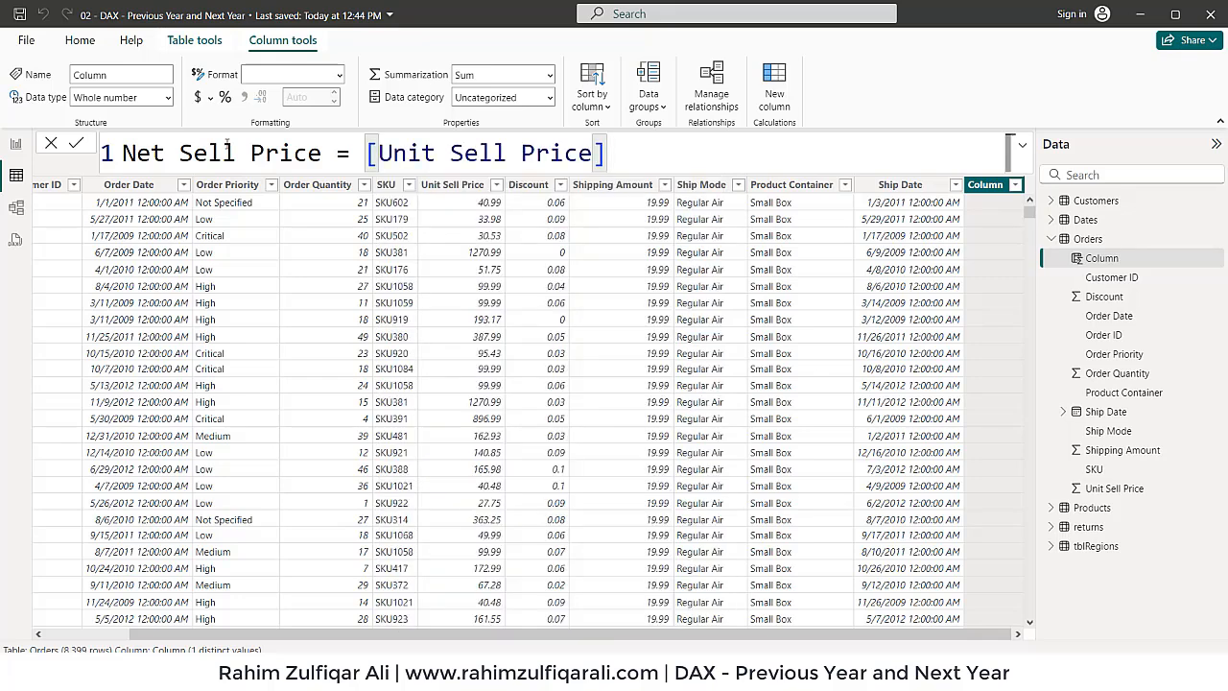
text(* ()
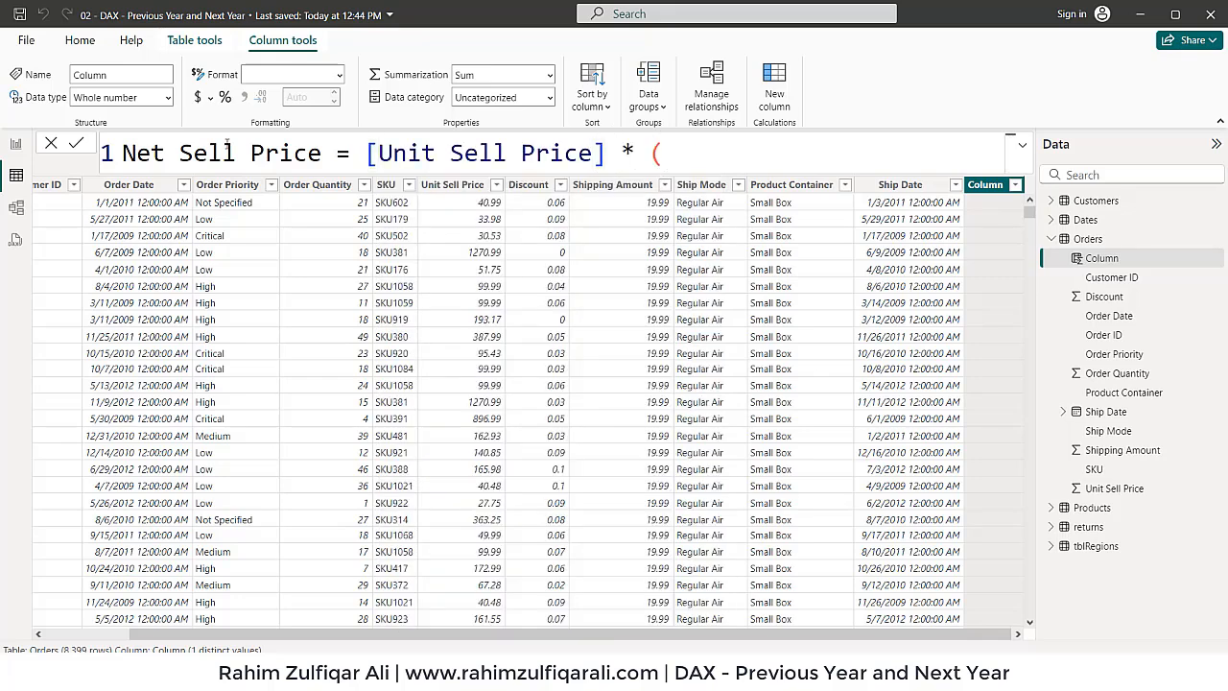
text(1-[)
key(Down)
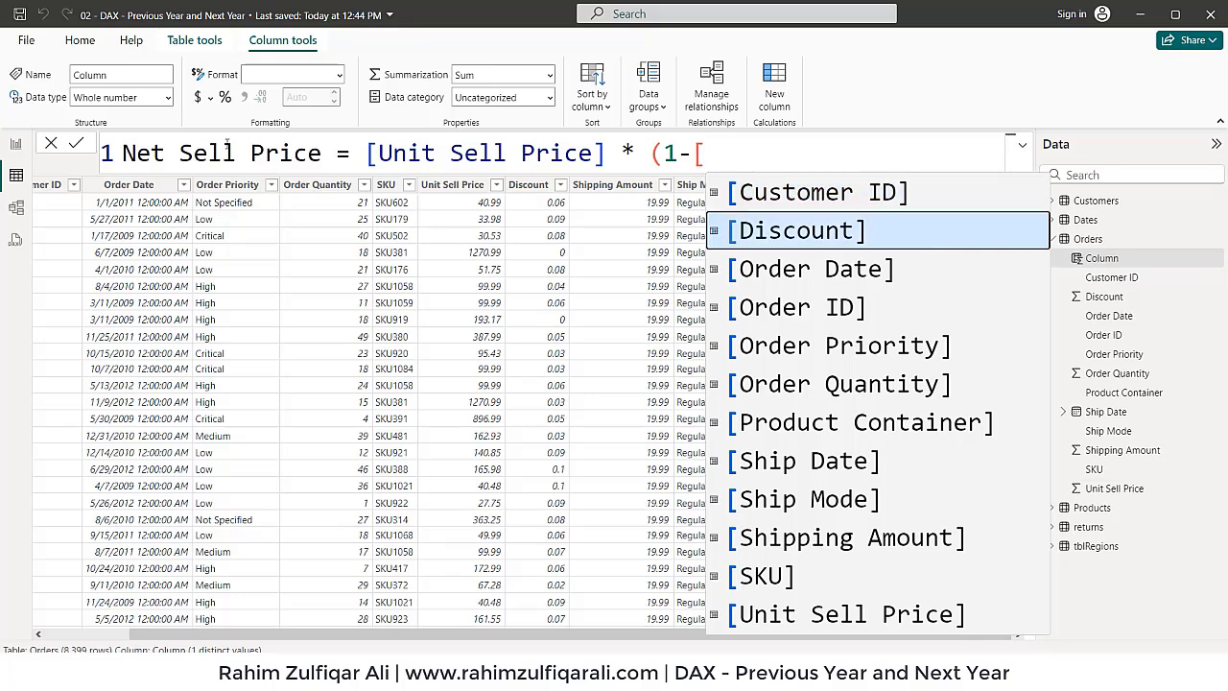
key(Tab)
text())
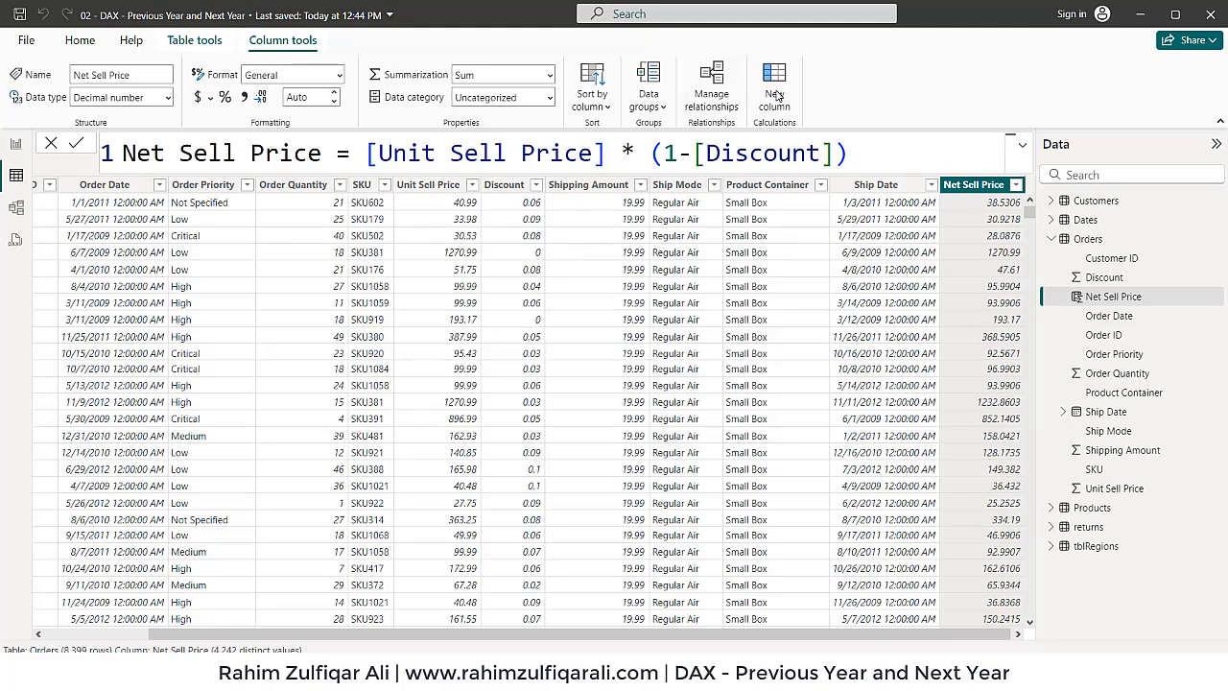
Add a calculated column to the Orders table: Order Amount = [Net Sell Price] * [Order Quantity].
click(775, 94)
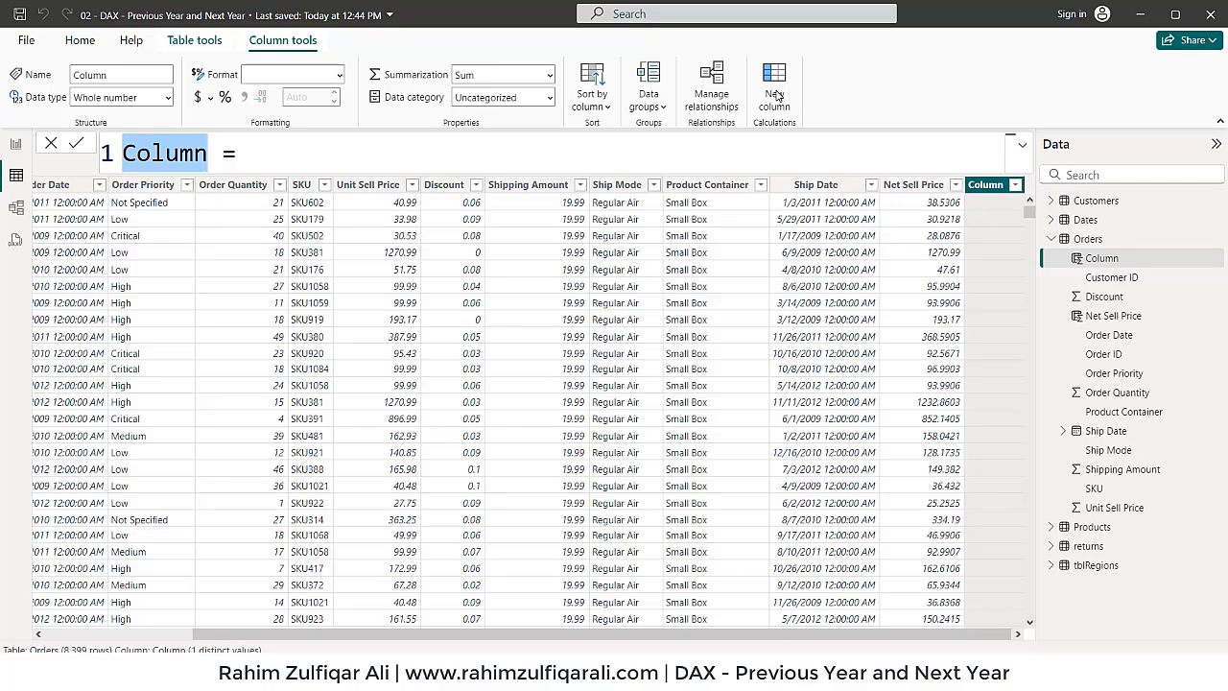
text(Order Amount)
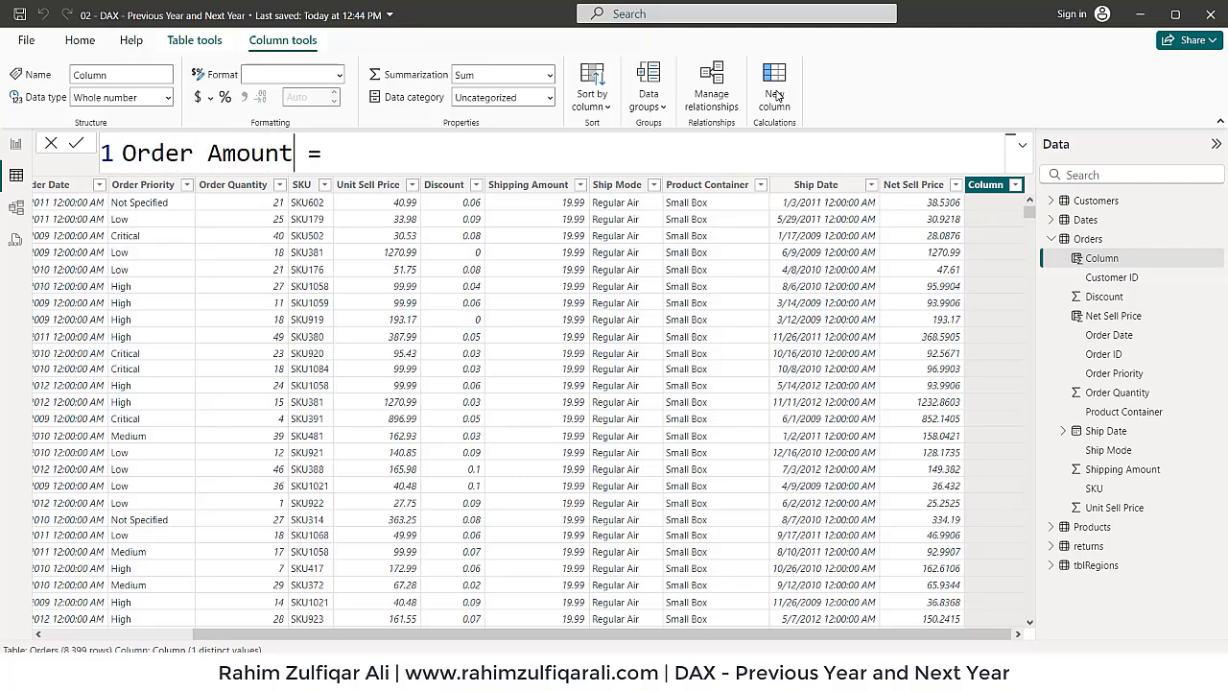
text( = [ne)
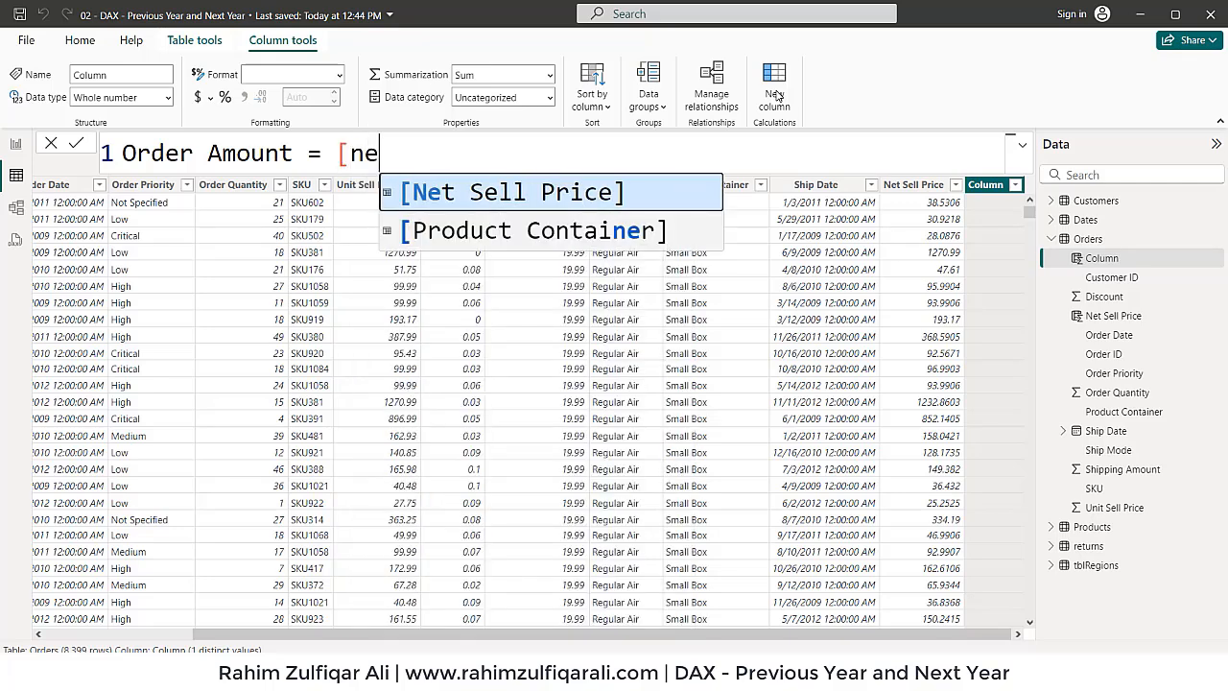
key(Tab)
text(* [or)
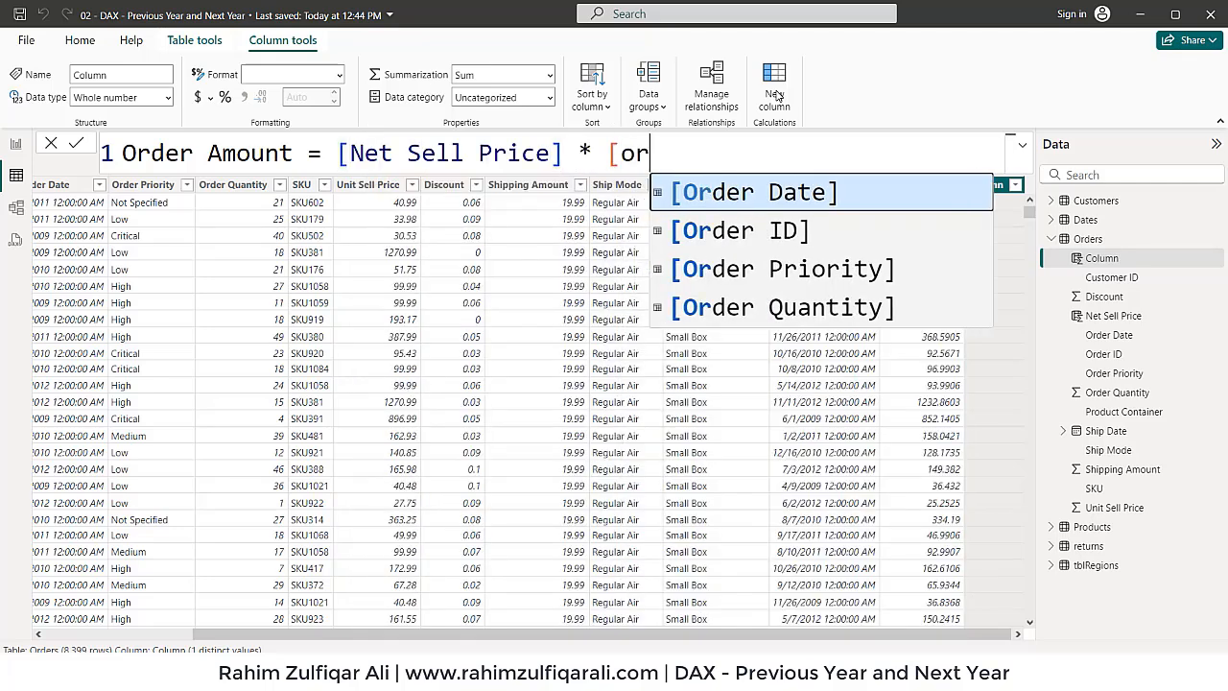
key(Down)
key(Down)
key(Down)
key(Tab)
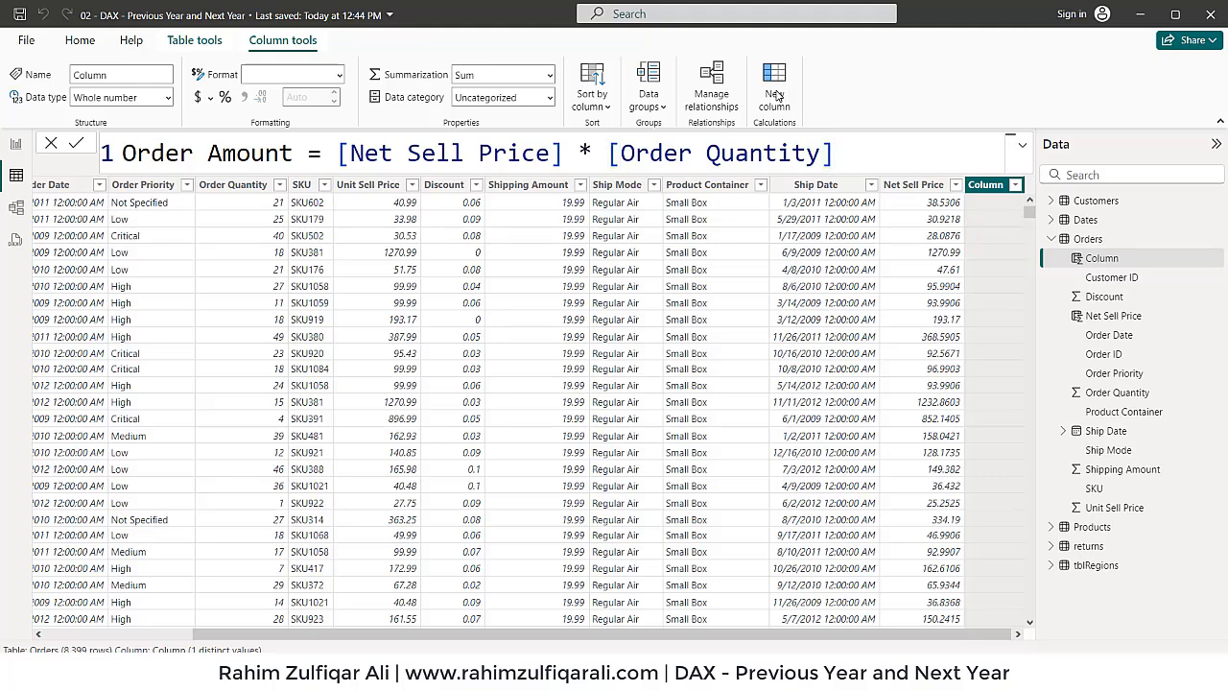
key(Return)
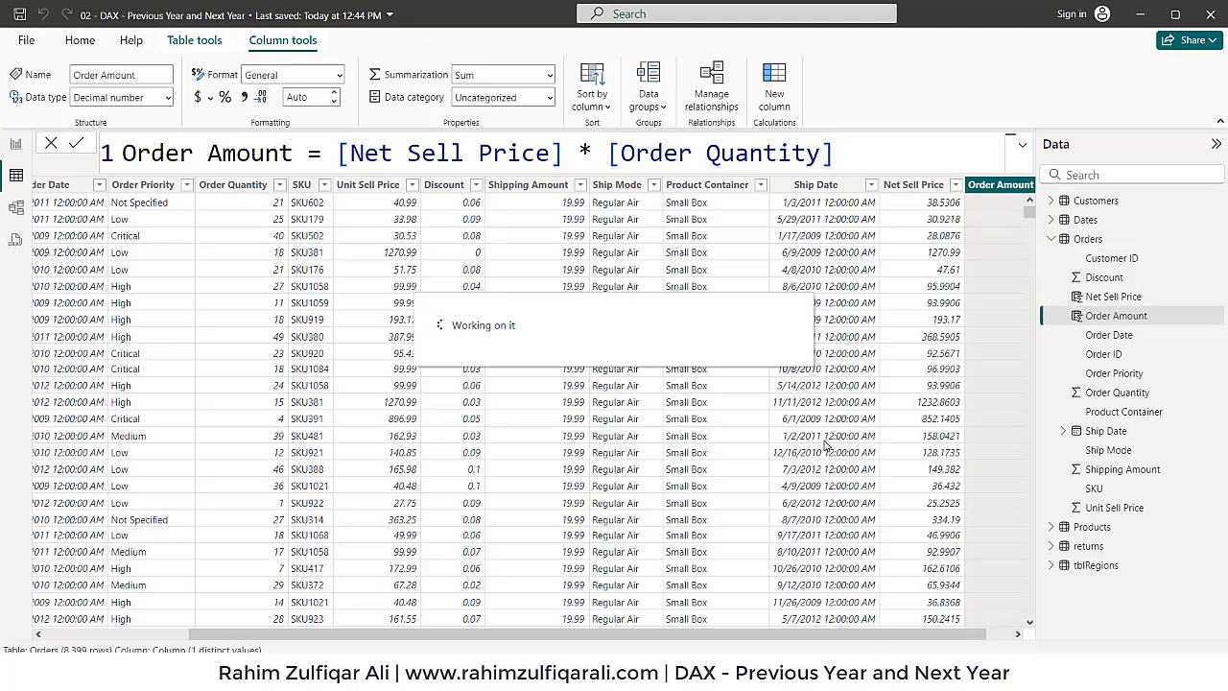
Return to the report canvas and create a new measure named Total Orders in the Orders table.
click(16, 143)
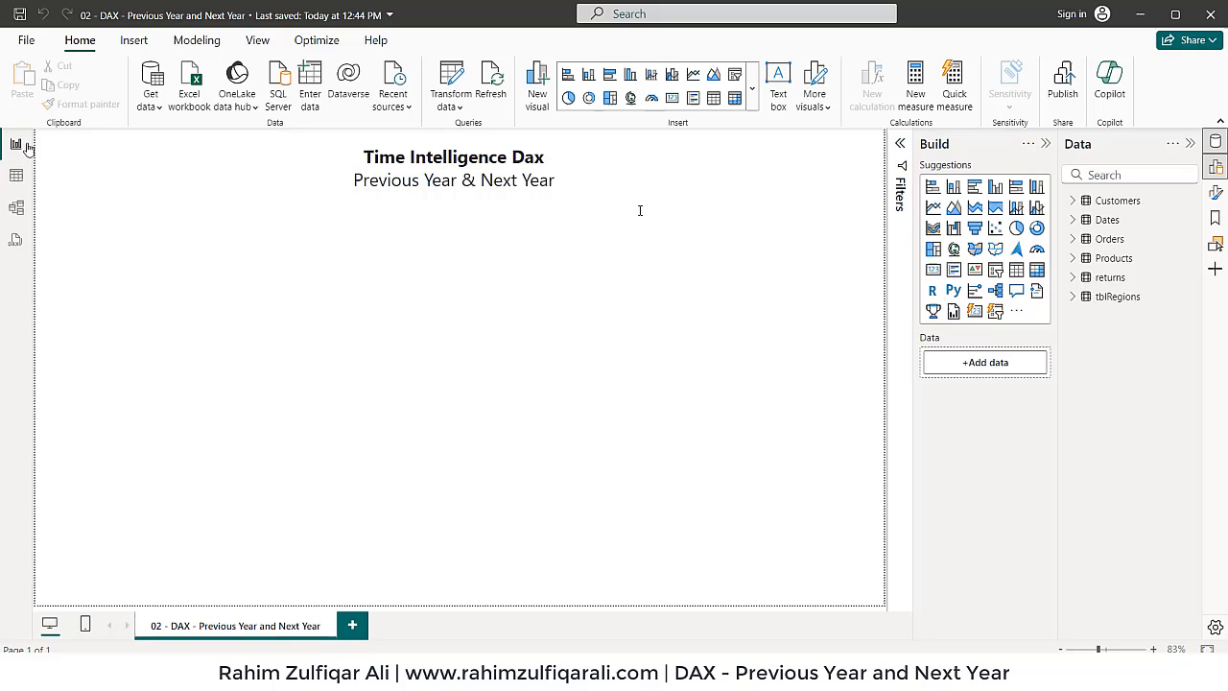
click(1103, 240)
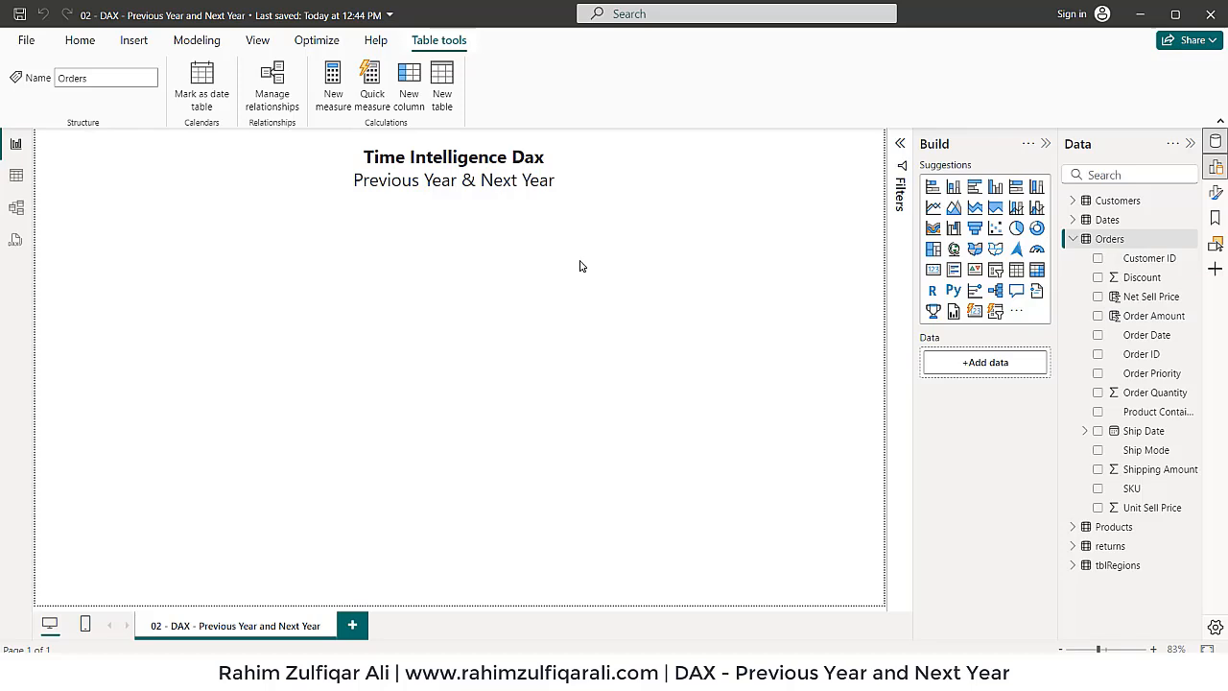
click(347, 84)
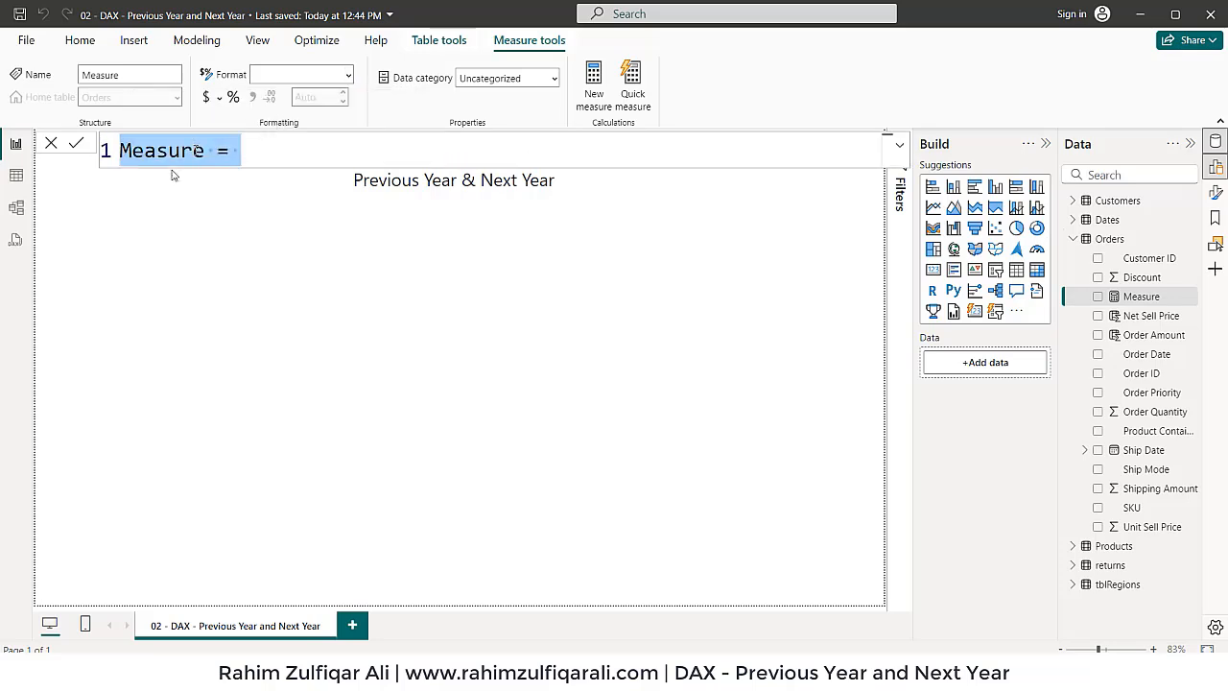
click(206, 151)
key(ctrl+shift+Left)
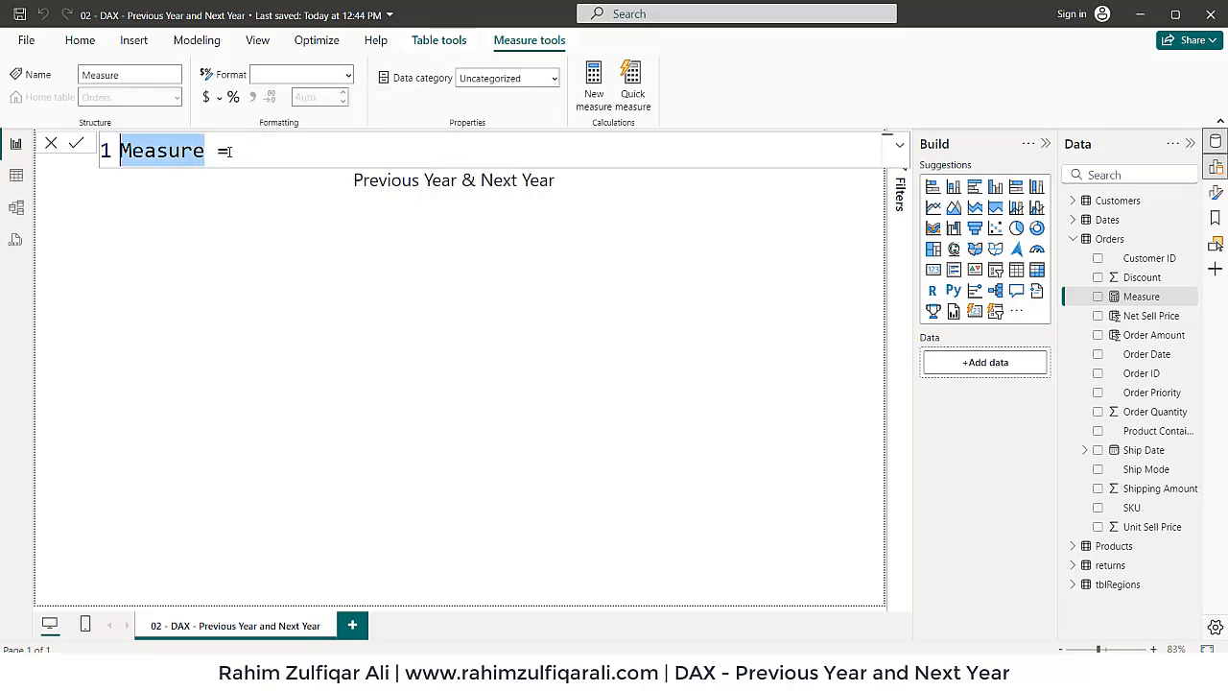
text(Total )
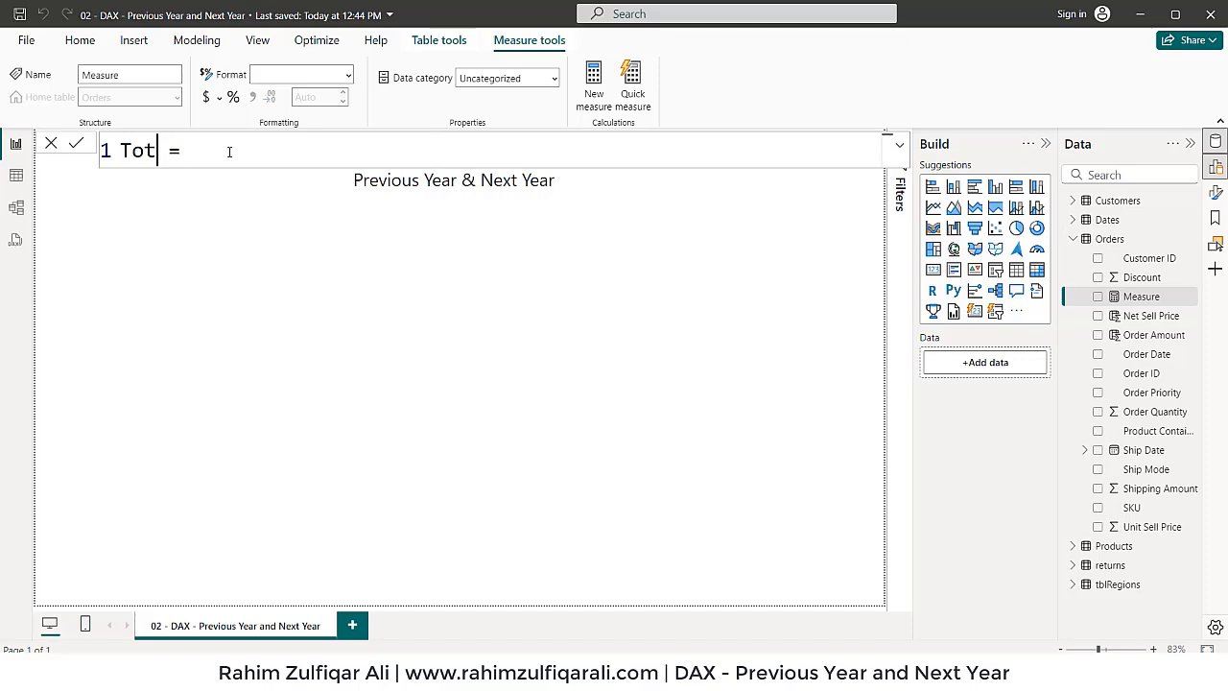
text(Orders)
Define the Total Orders measure as SUM(Orders[Order Amount]).
key(End)
text(sum)
key(Tab)
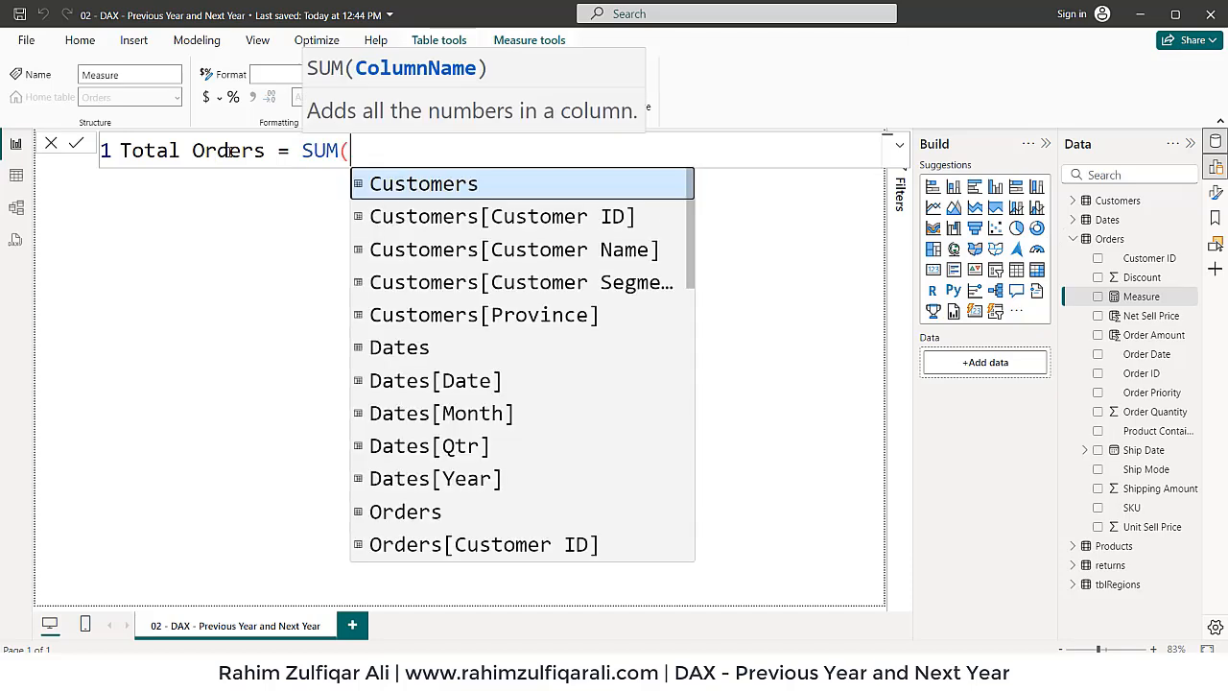
text(ord)
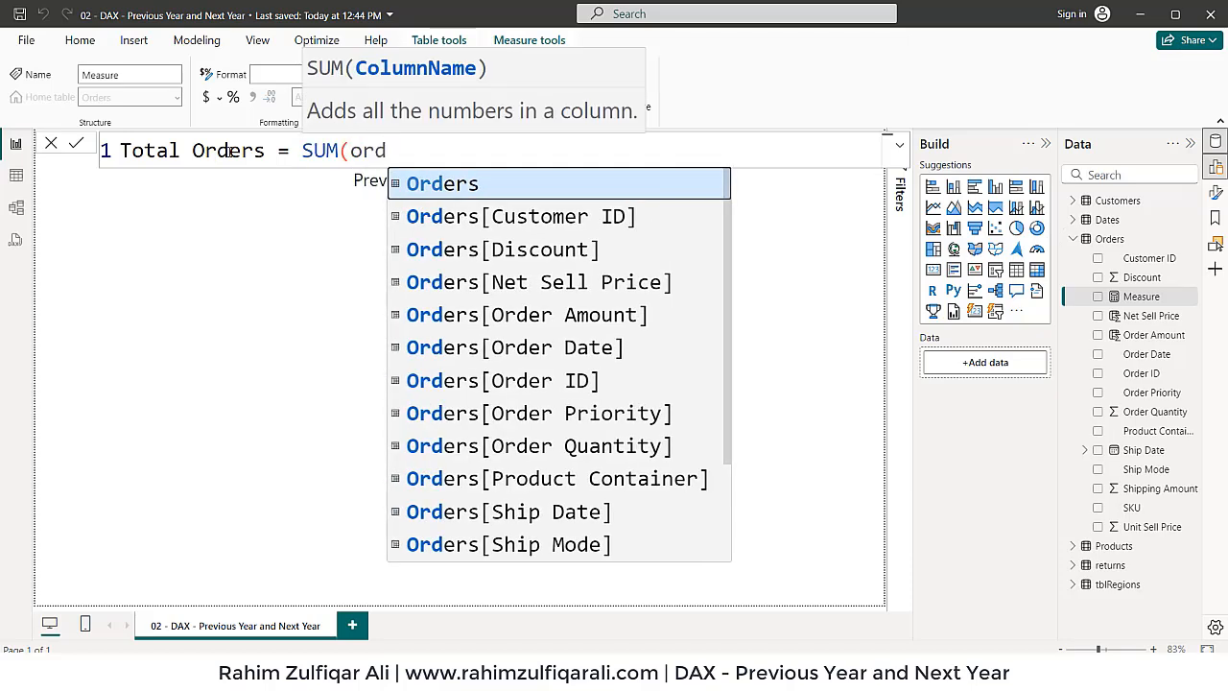
key(Down)
key(Down)
key(Down)
key(Down)
key(Tab)
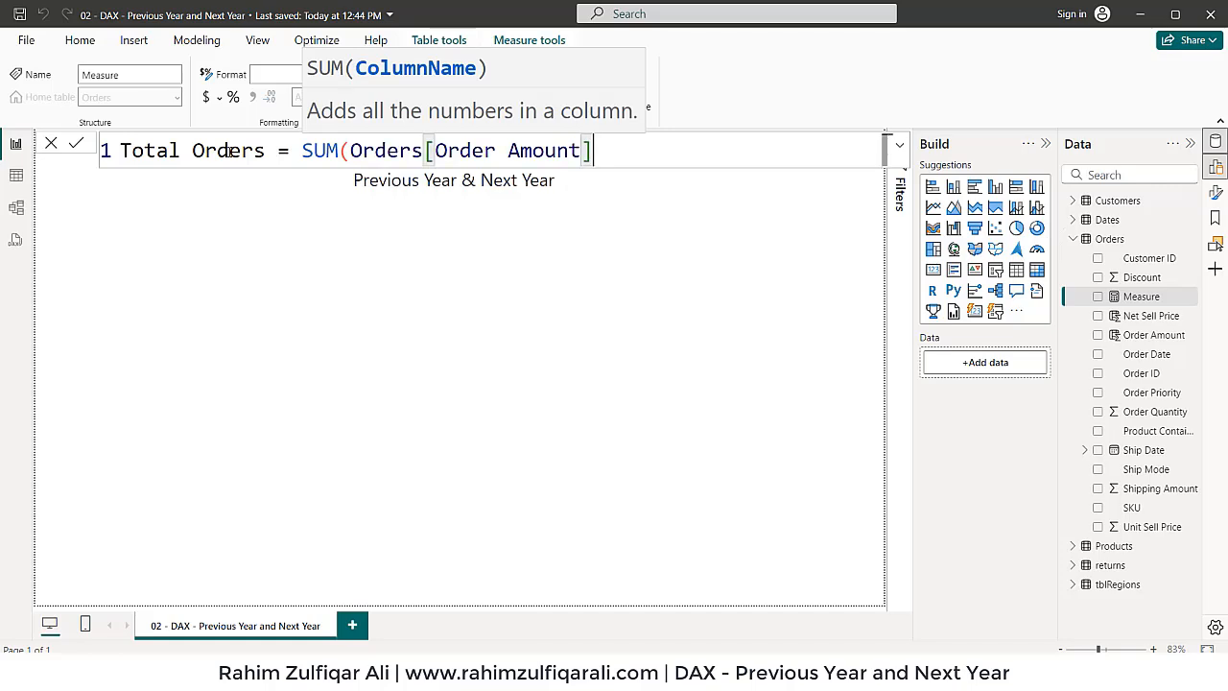
text())
key(Return)
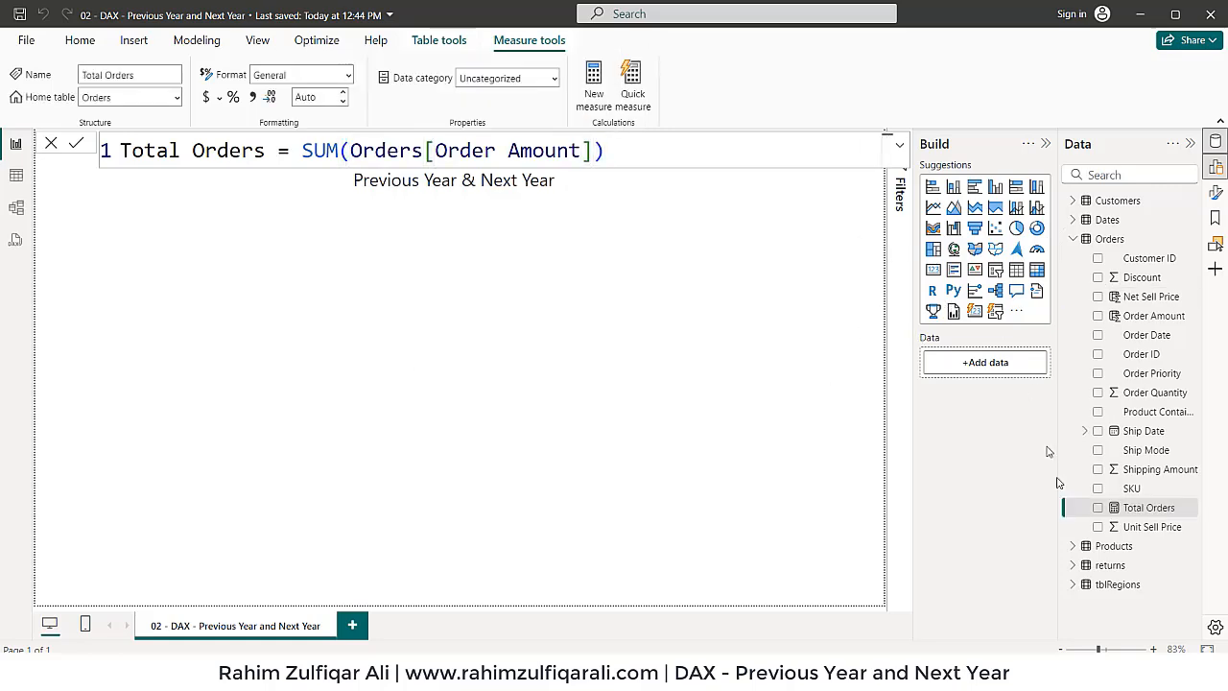
drag(1141, 516, 254, 409)
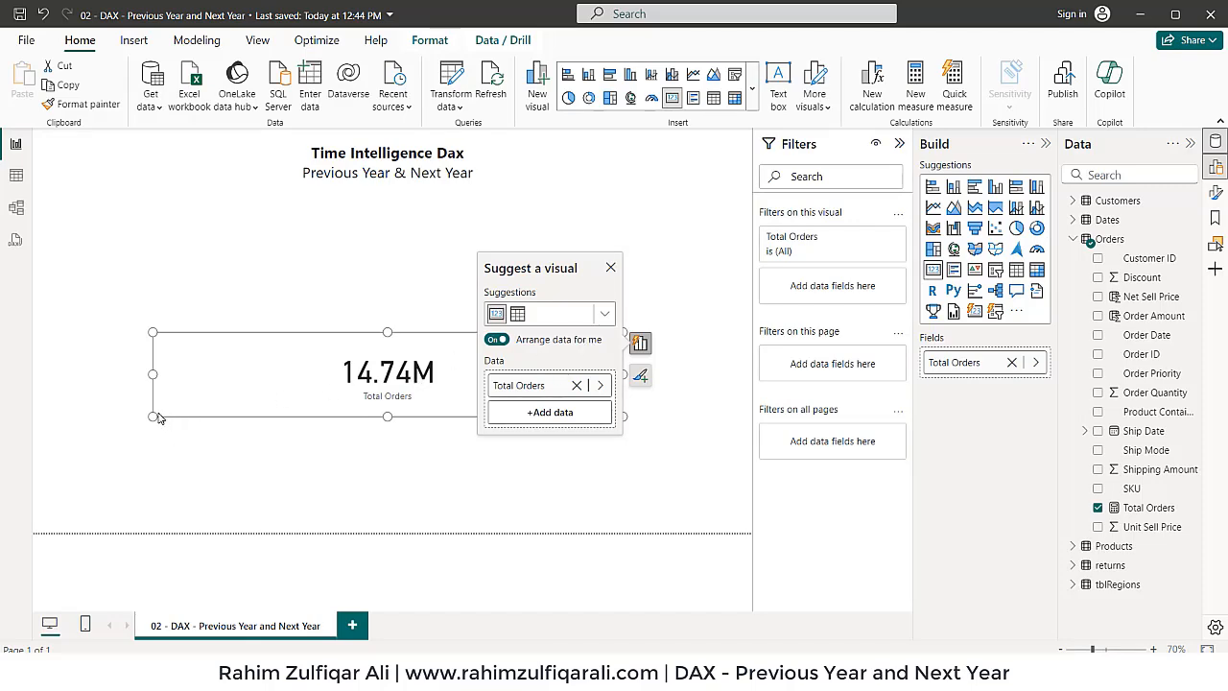
drag(157, 415, 433, 411)
key(Delete)
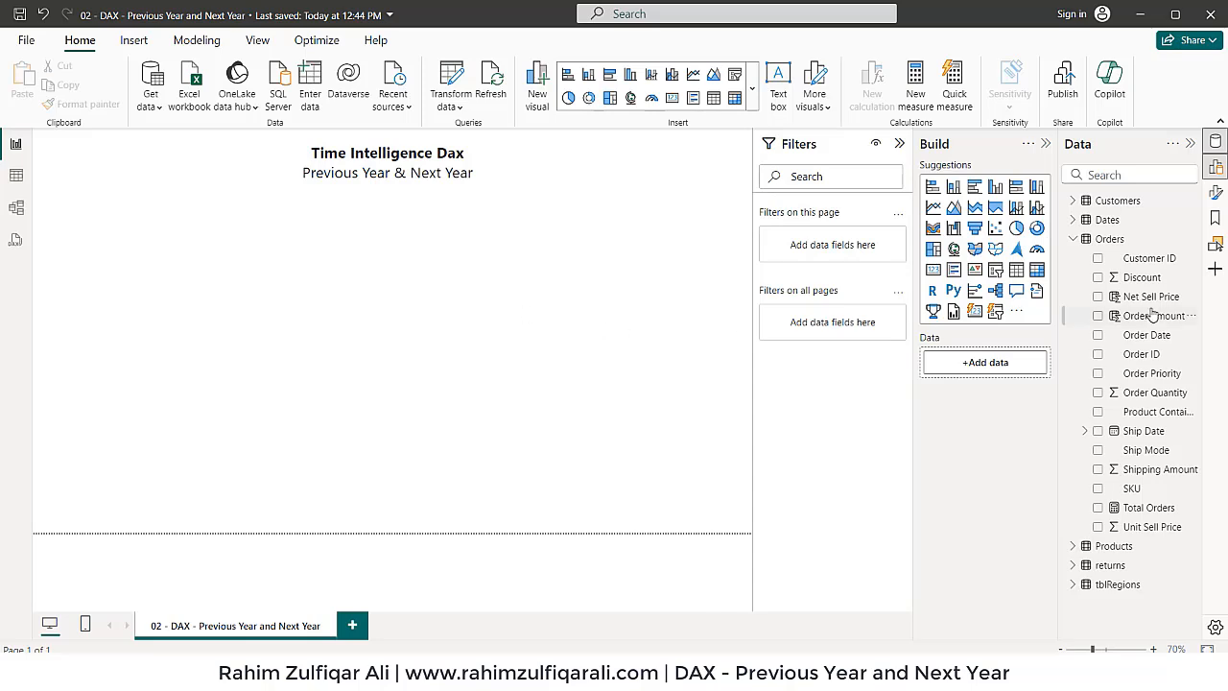
Place Year from the Dates table on the canvas as a table visual and set it to Don't summarize.
click(1080, 245)
click(1074, 239)
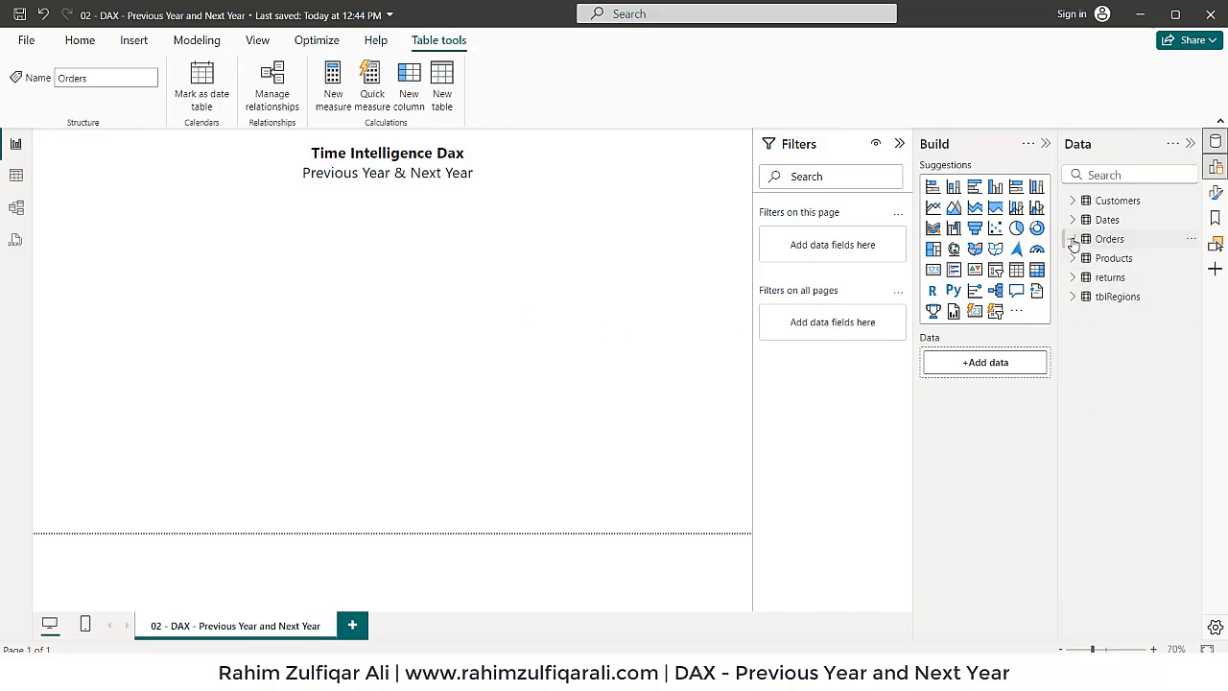
click(1073, 219)
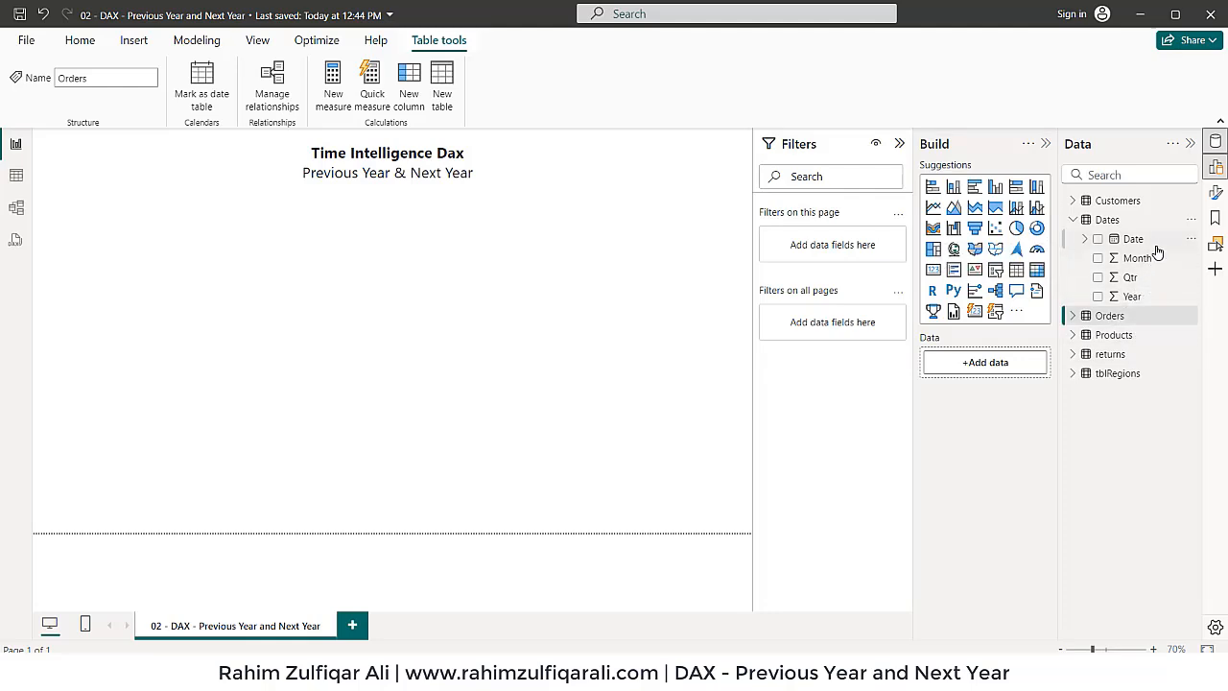
drag(1143, 296, 416, 273)
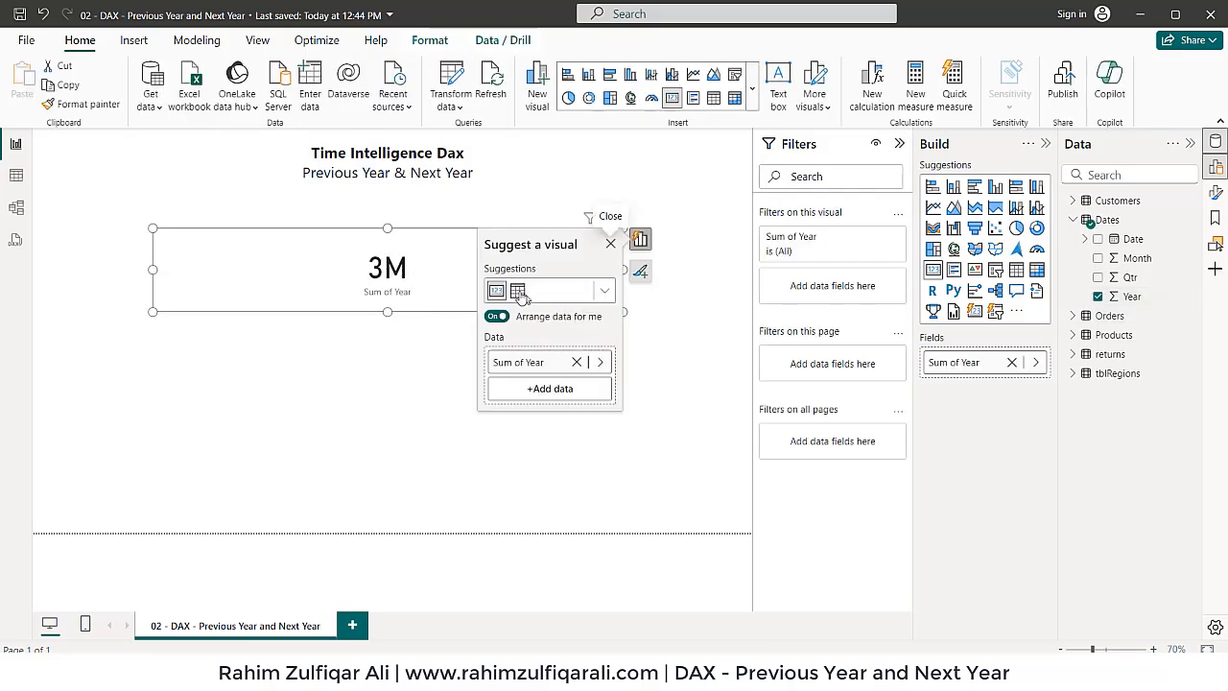
click(519, 290)
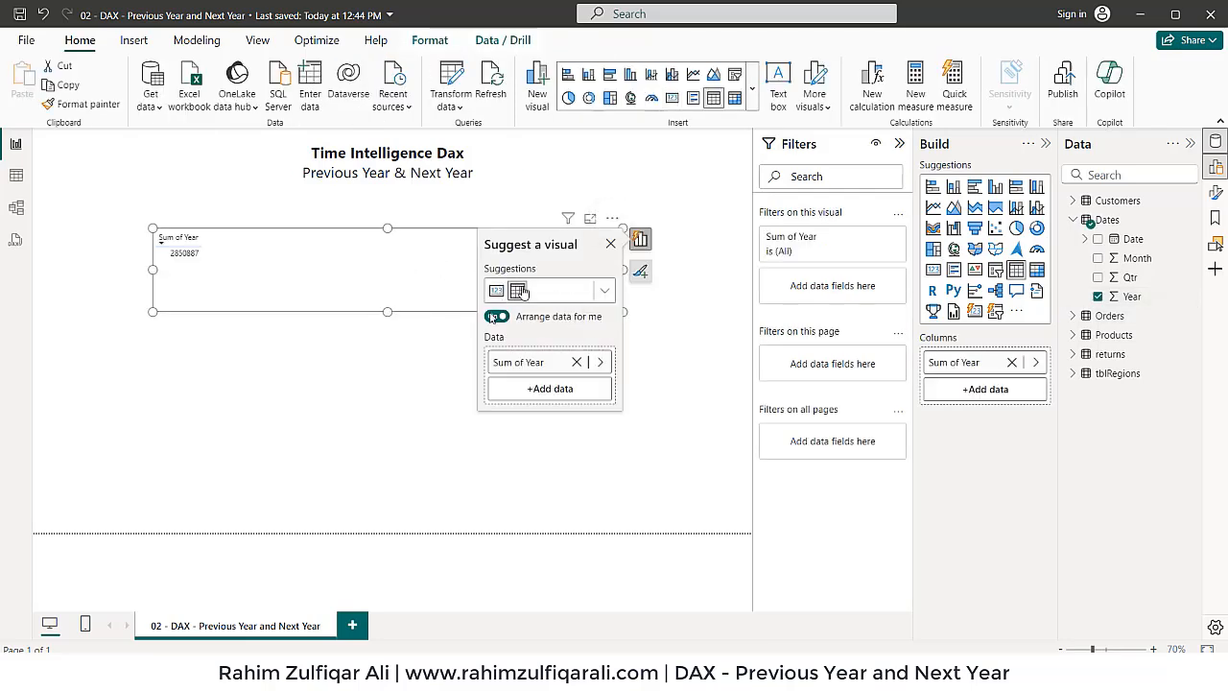
right_click(509, 361)
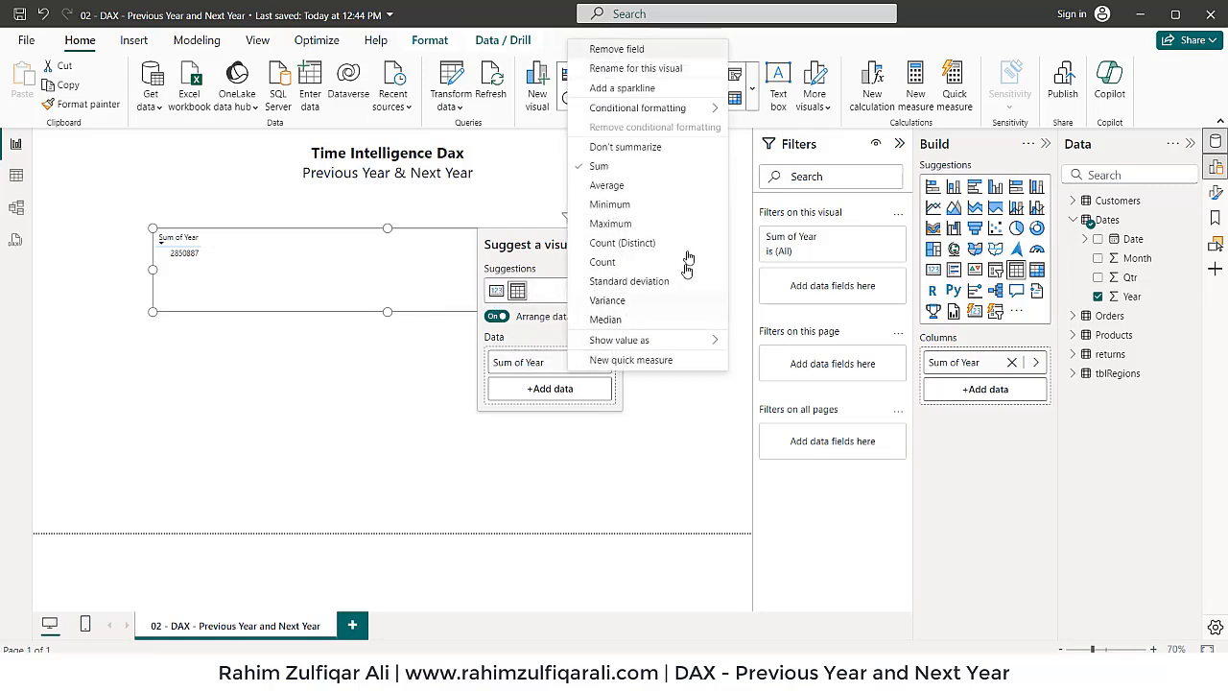
click(626, 147)
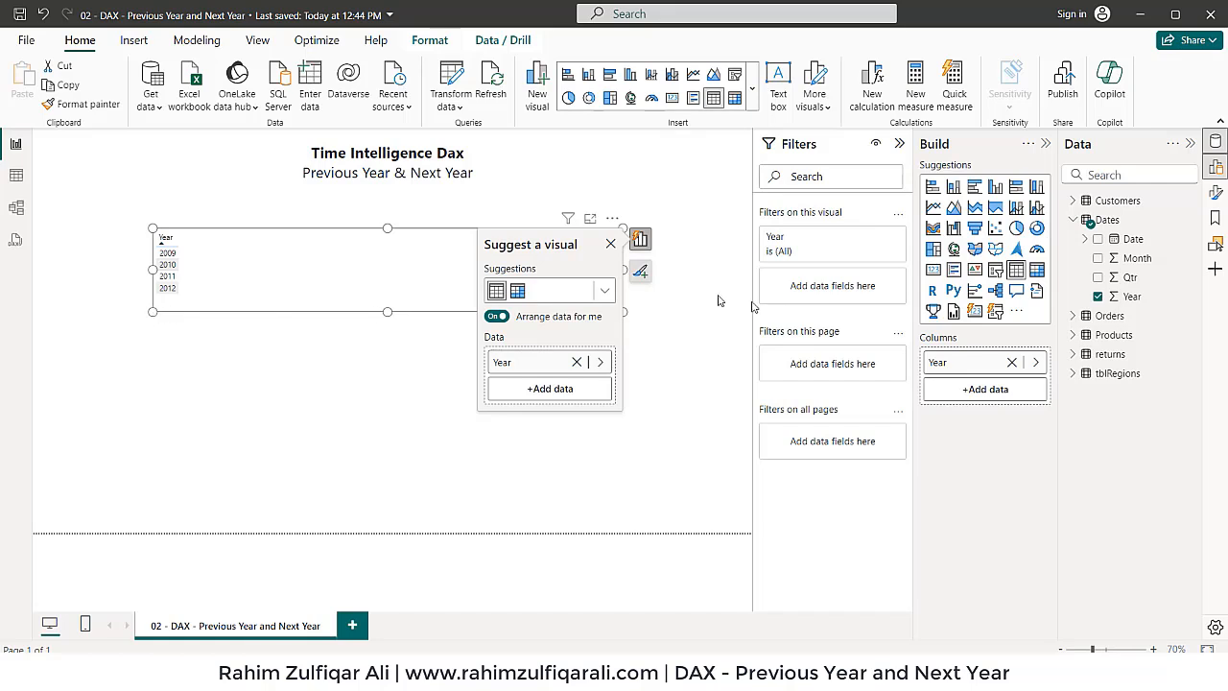
Set the Year table's values font size to 25 and make the visual taller.
click(639, 271)
click(531, 333)
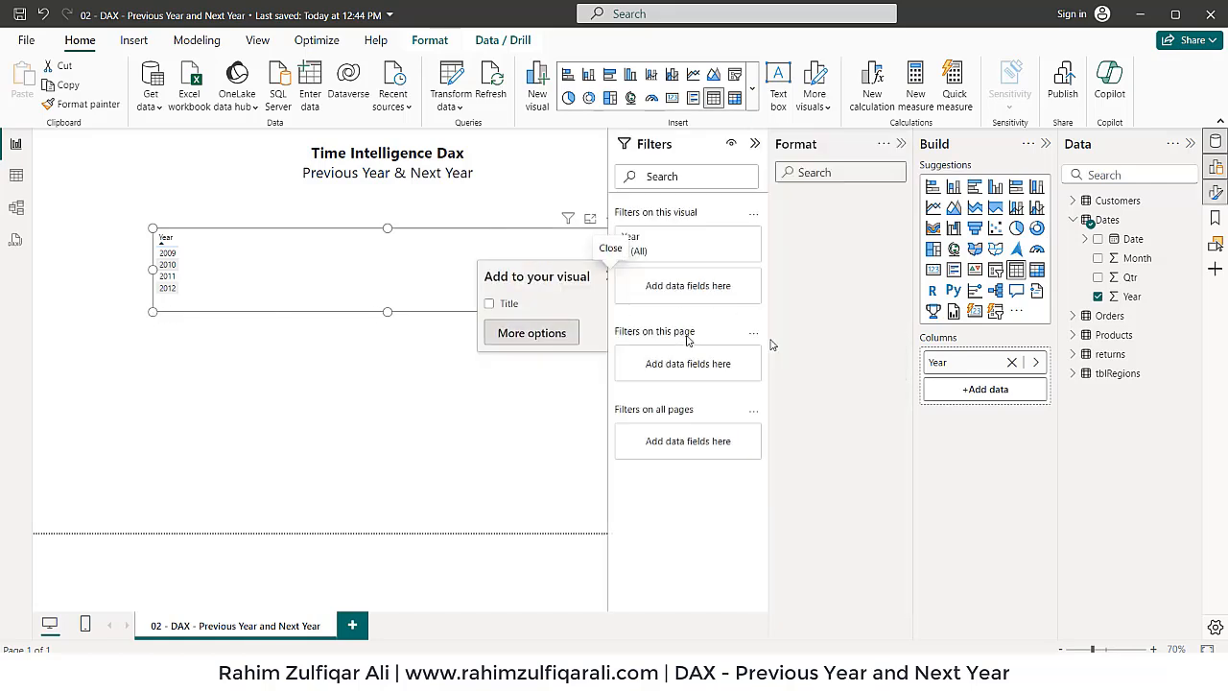
click(802, 372)
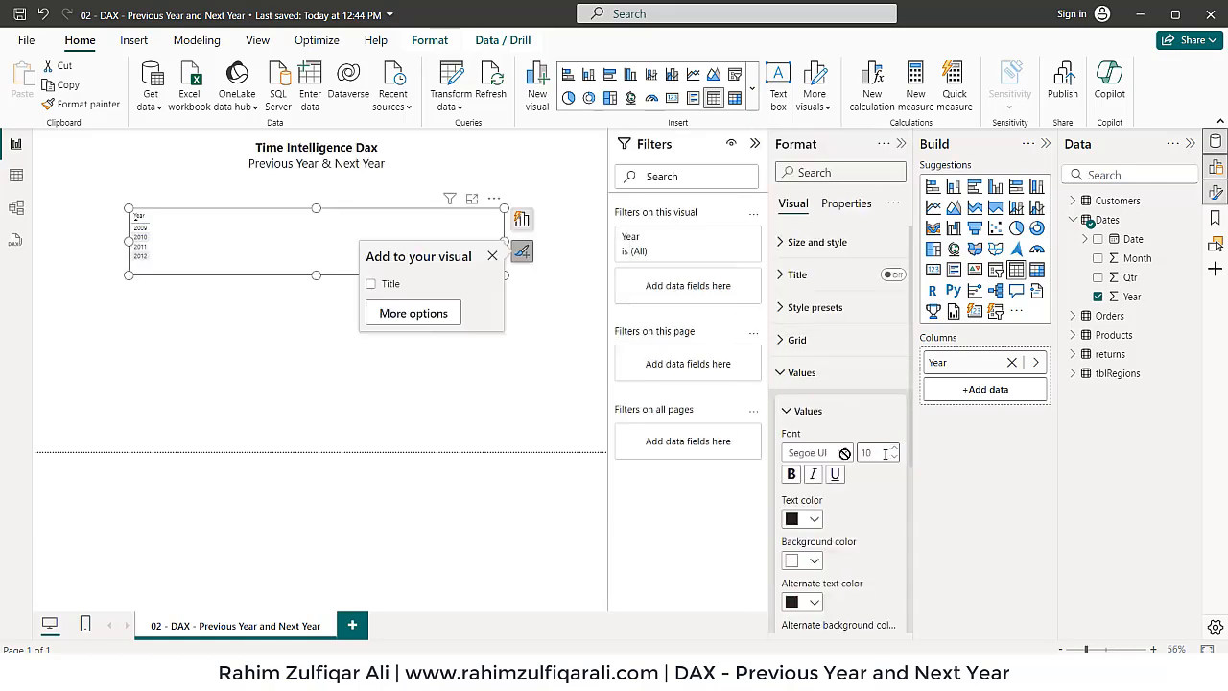
click(885, 452)
text(25)
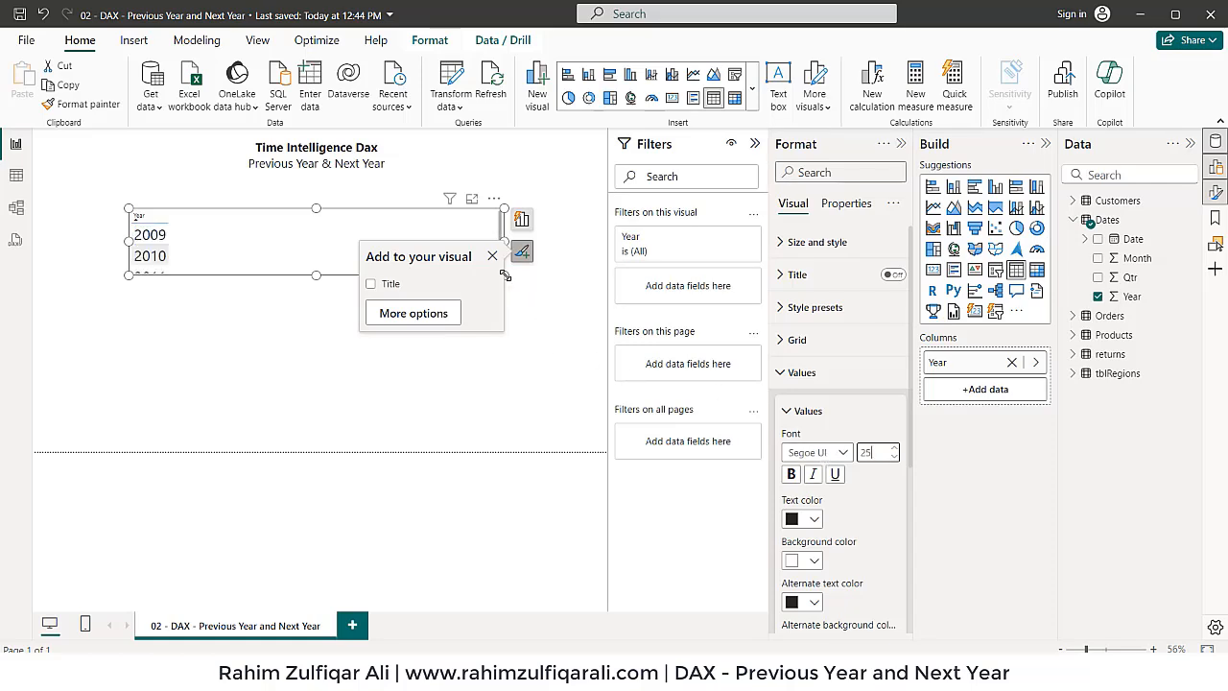
drag(504, 276, 481, 339)
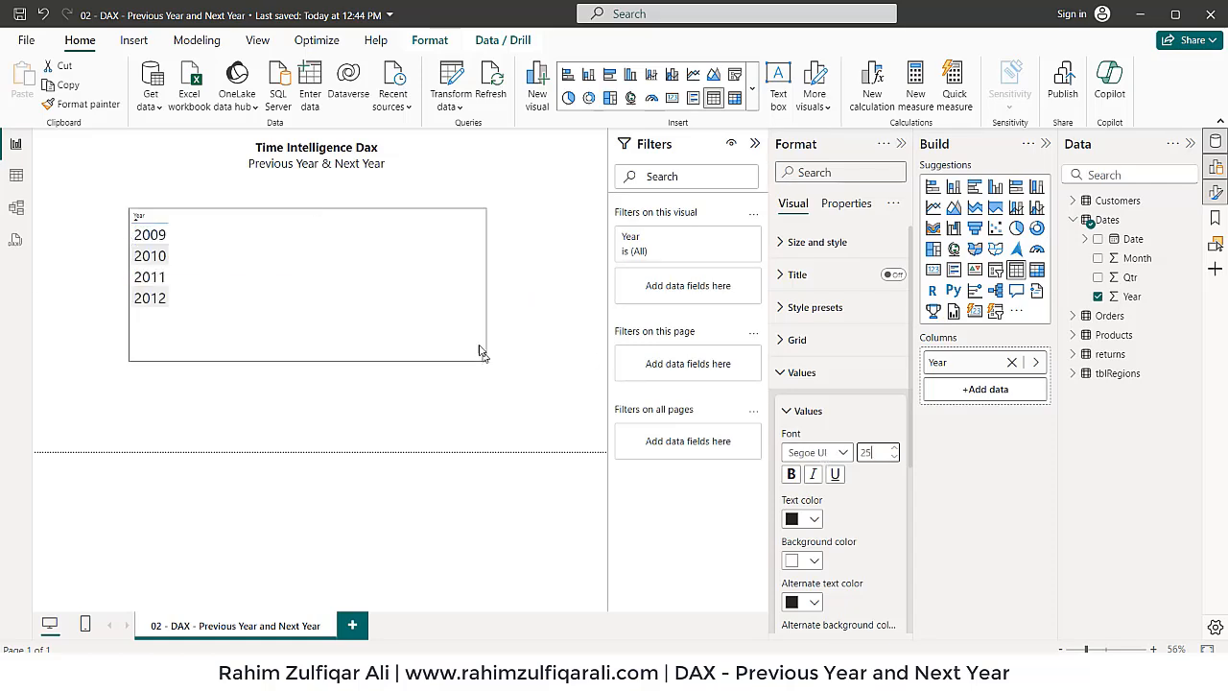
Set the Year table's column header font size to 18 and enlarge the visual, collapsing the Filters pane for room.
click(831, 374)
click(824, 405)
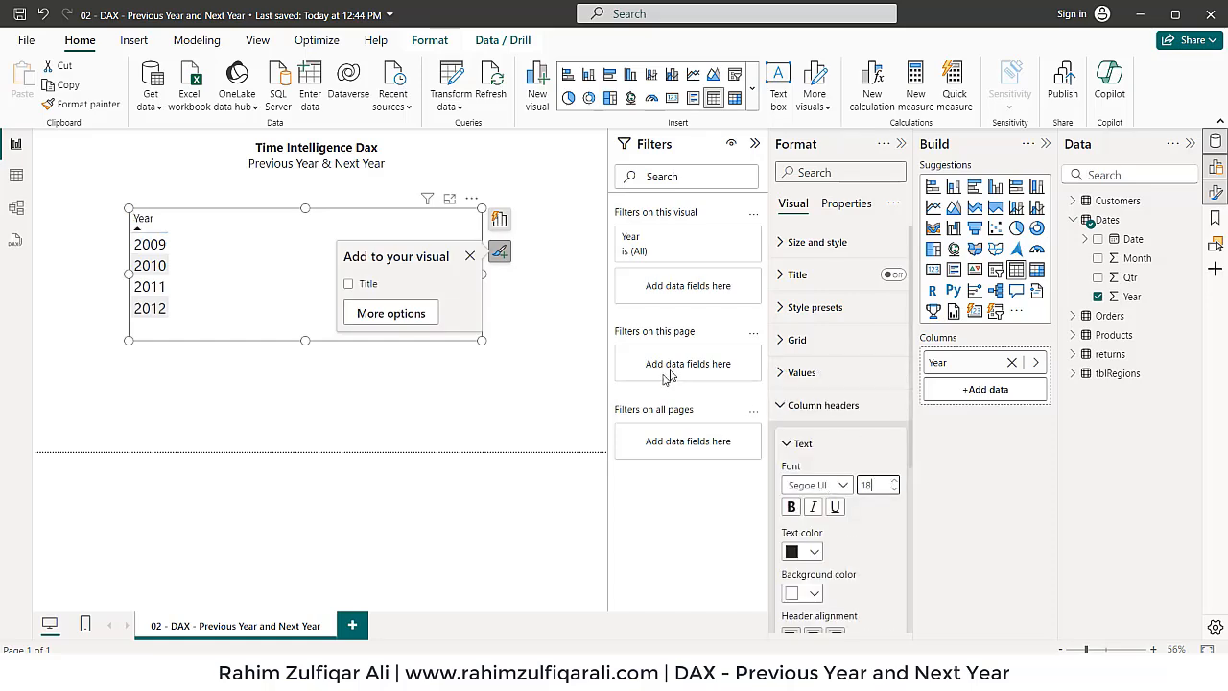
drag(480, 340, 542, 395)
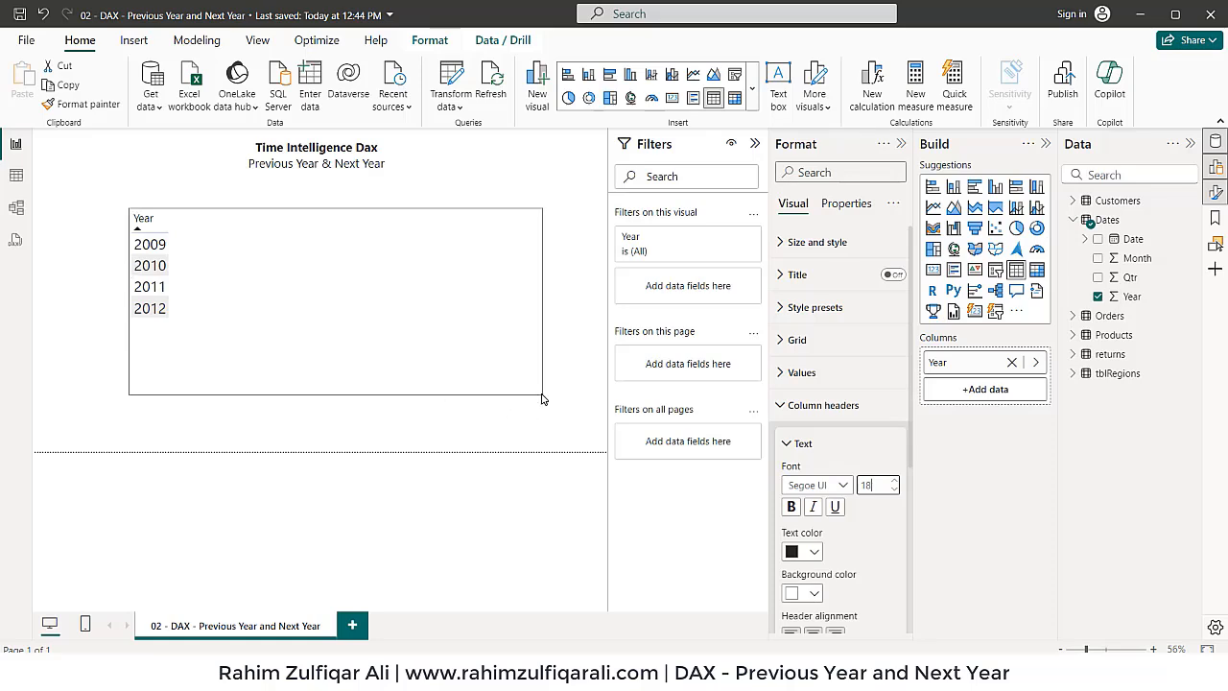
click(754, 144)
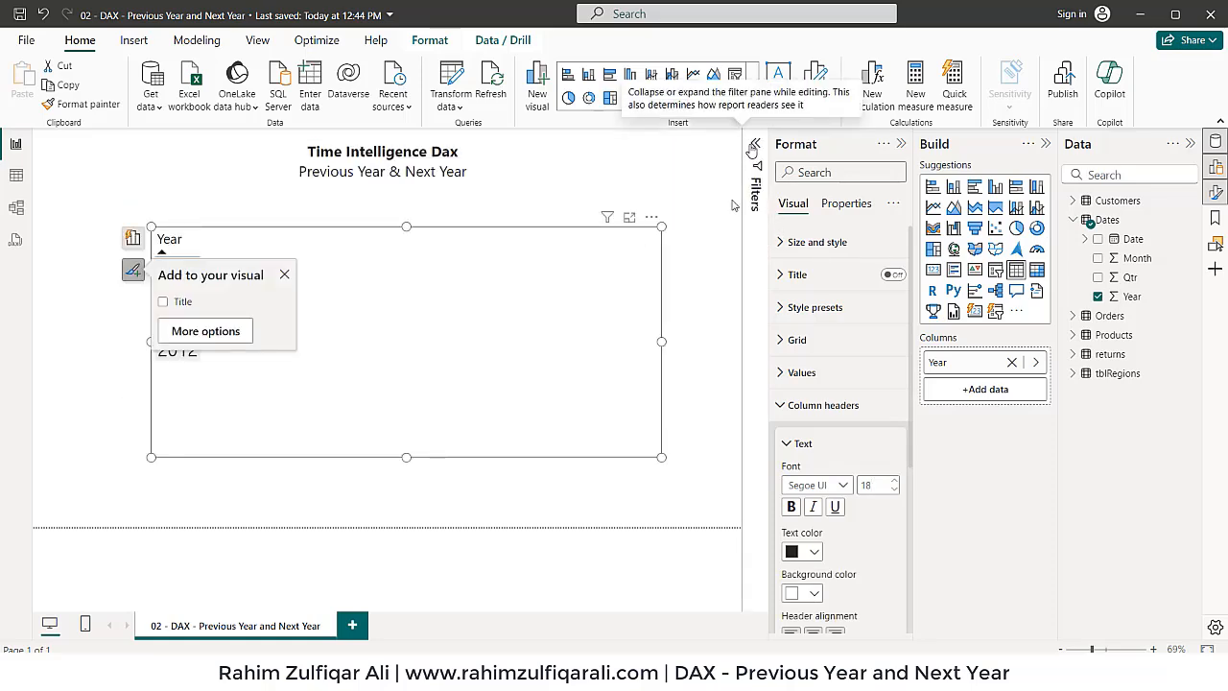
Add the Total Orders measure from the Orders table to the Year table visual as a second column.
click(697, 290)
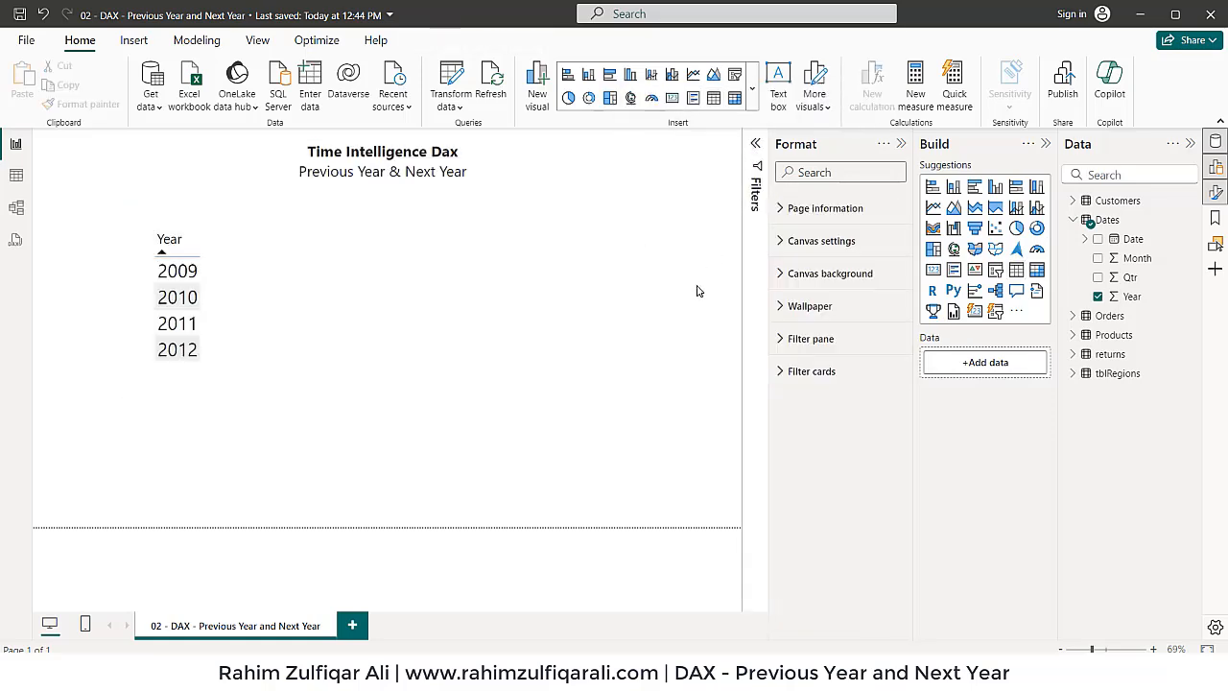
click(549, 310)
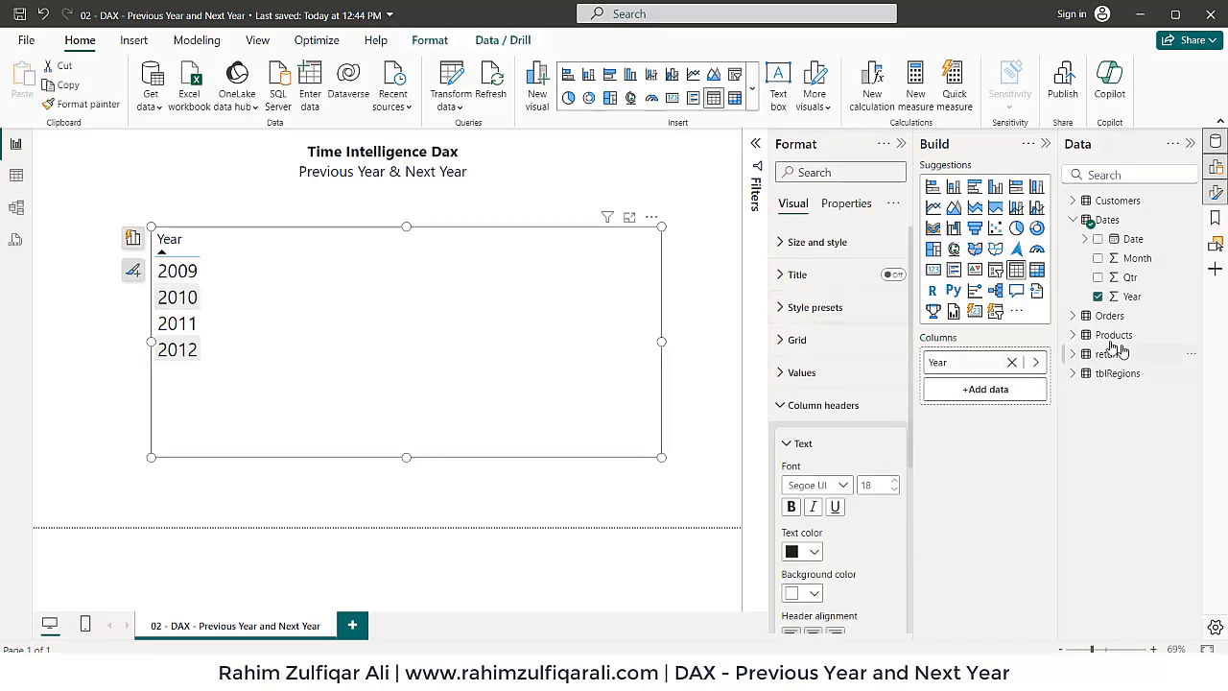
click(1072, 317)
scroll(1124, 383, down, 1)
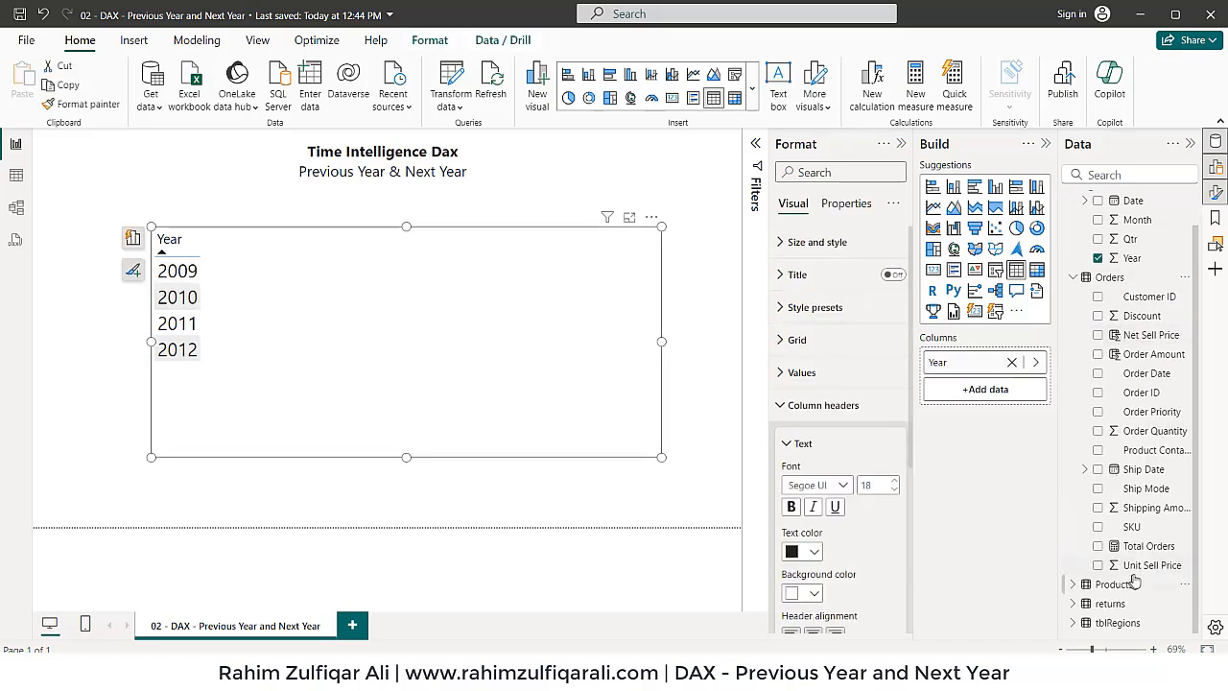
drag(1142, 547, 400, 323)
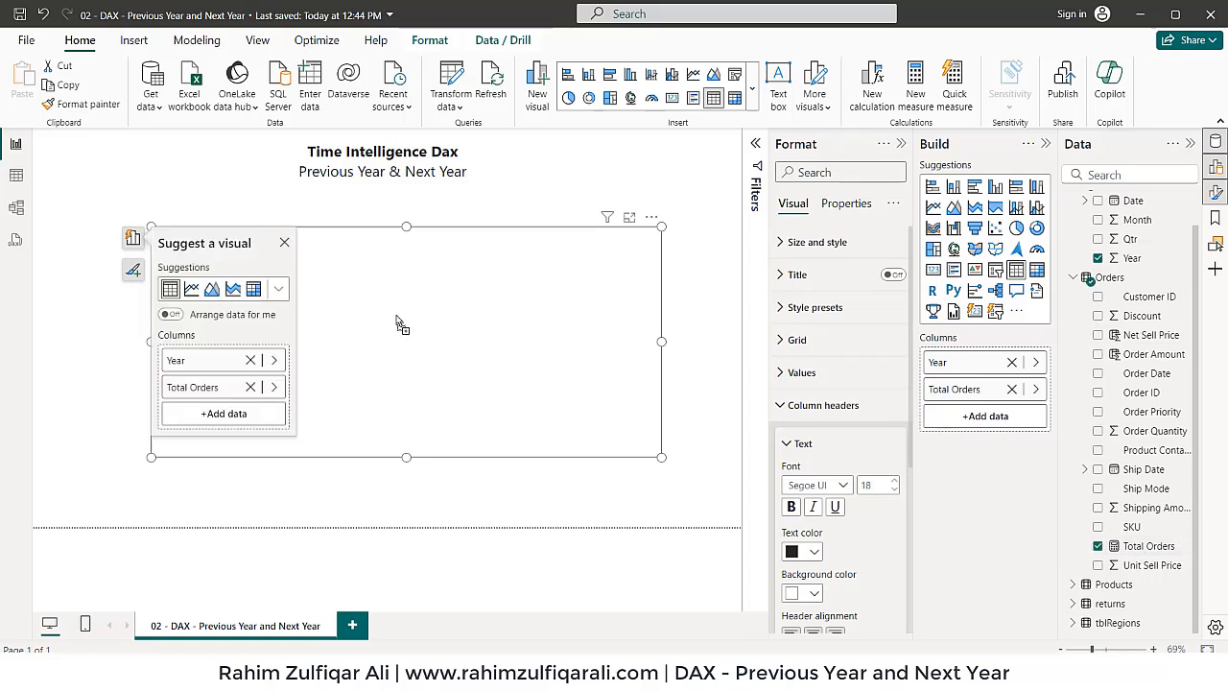
click(284, 242)
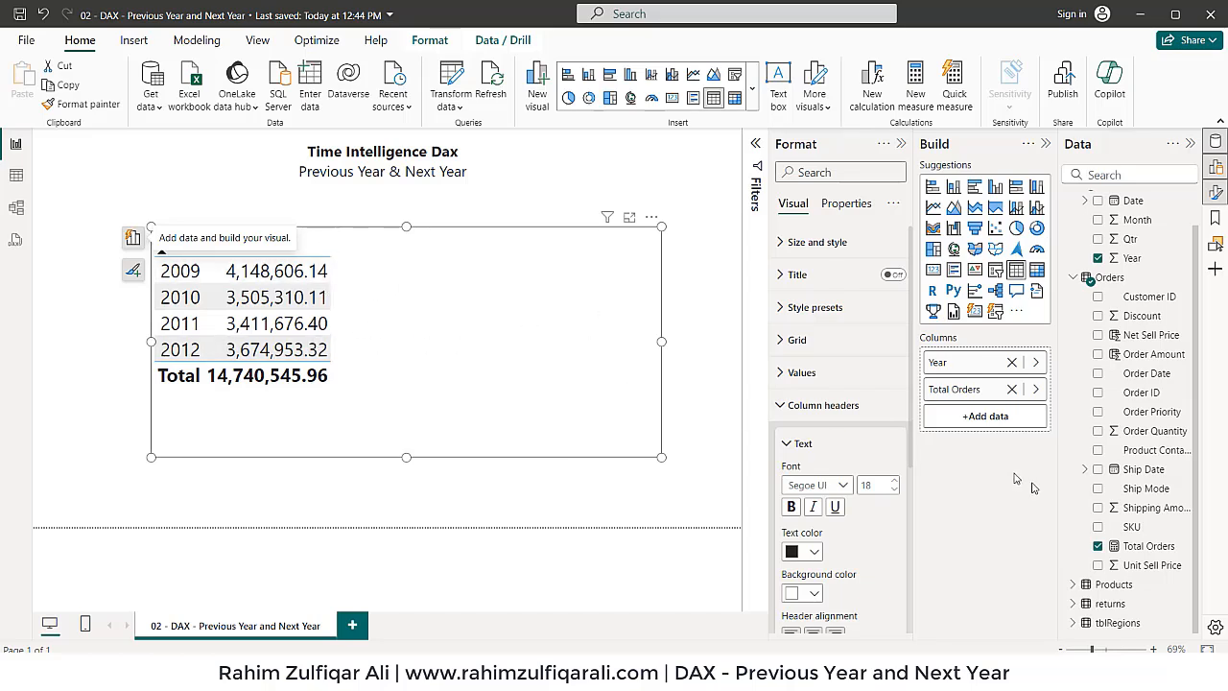
Format the Total Orders measure to show 0 decimal places.
click(1152, 545)
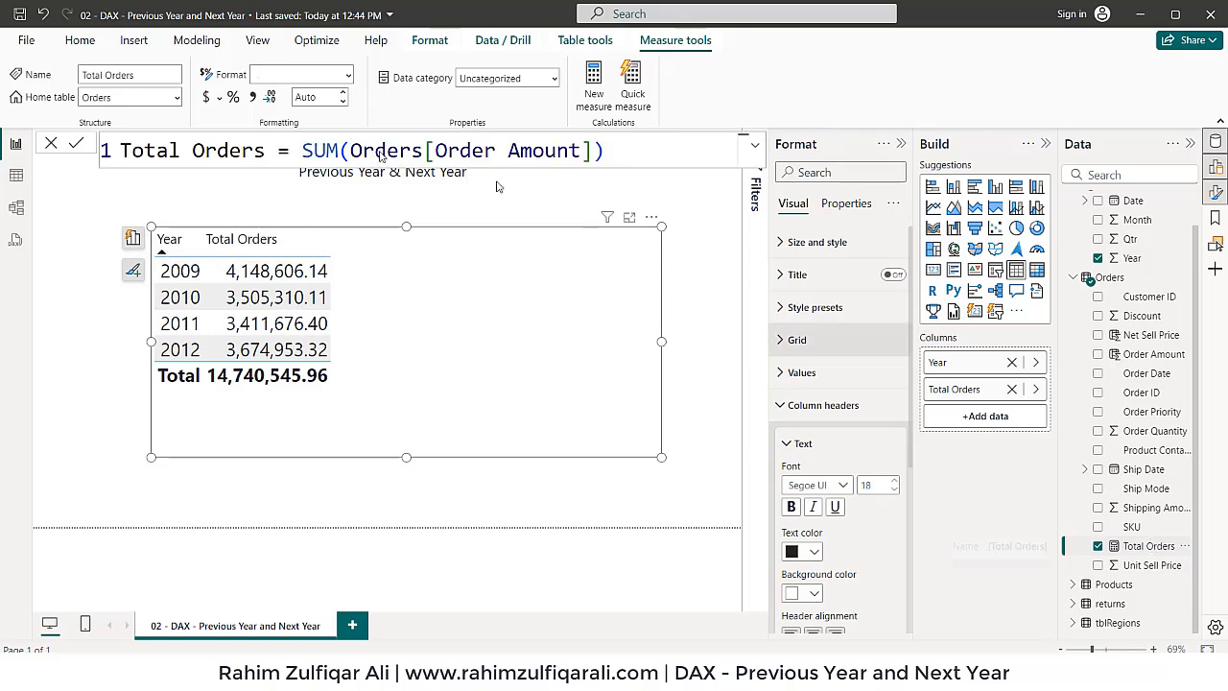
click(325, 97)
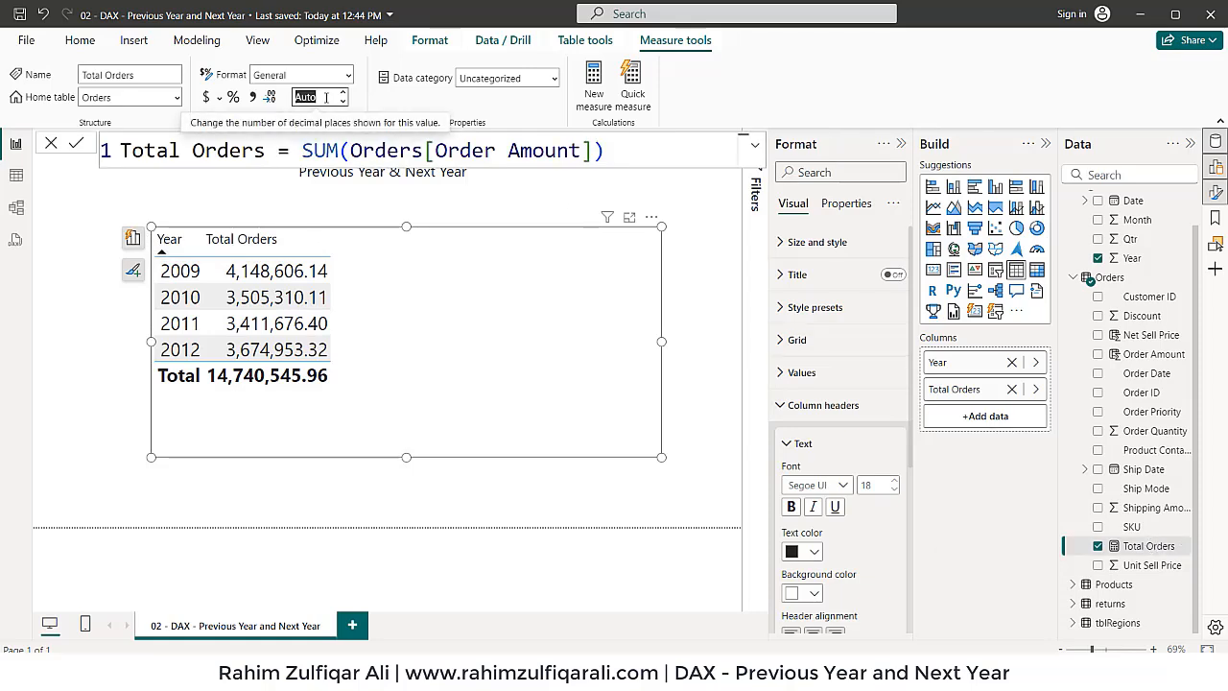
text(0)
key(Return)
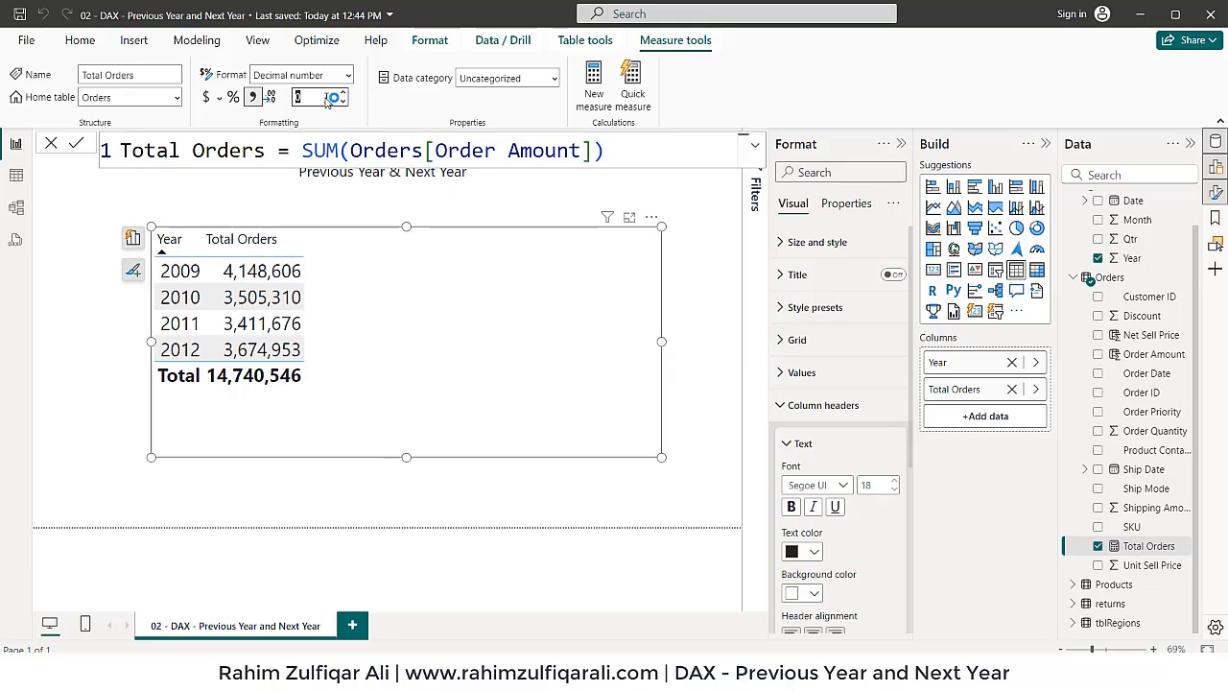
click(641, 274)
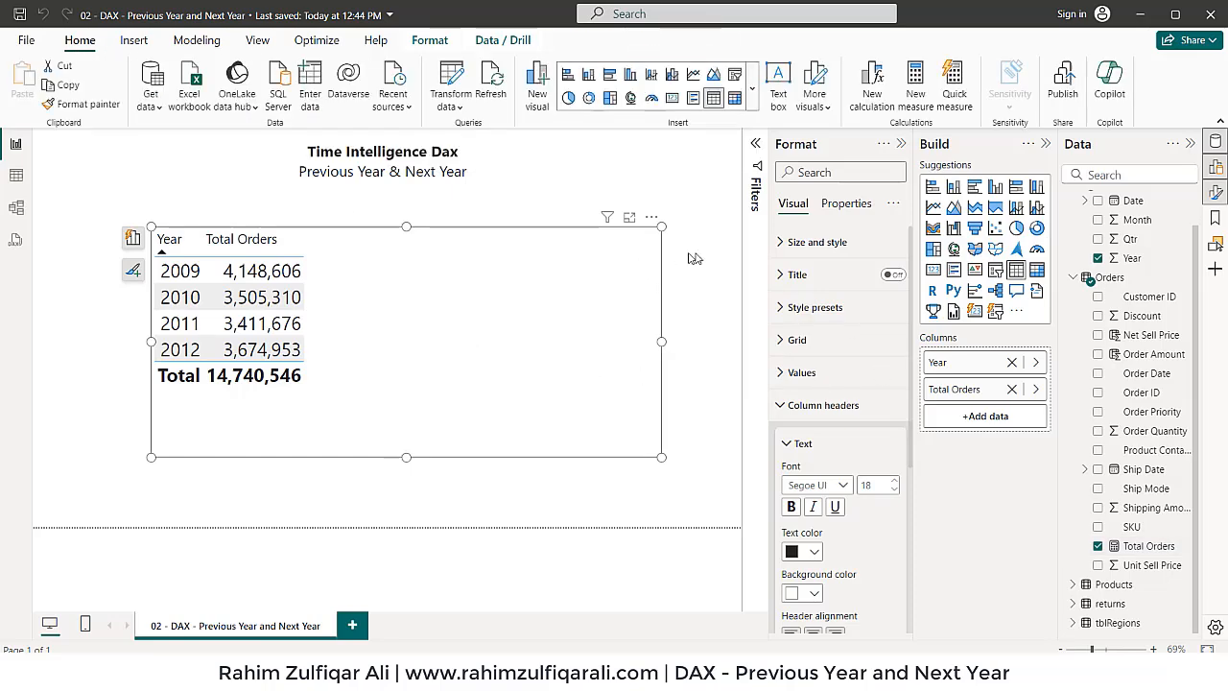
Create a new measure in the Orders table and name it Order Amount PrevYear.
click(1116, 282)
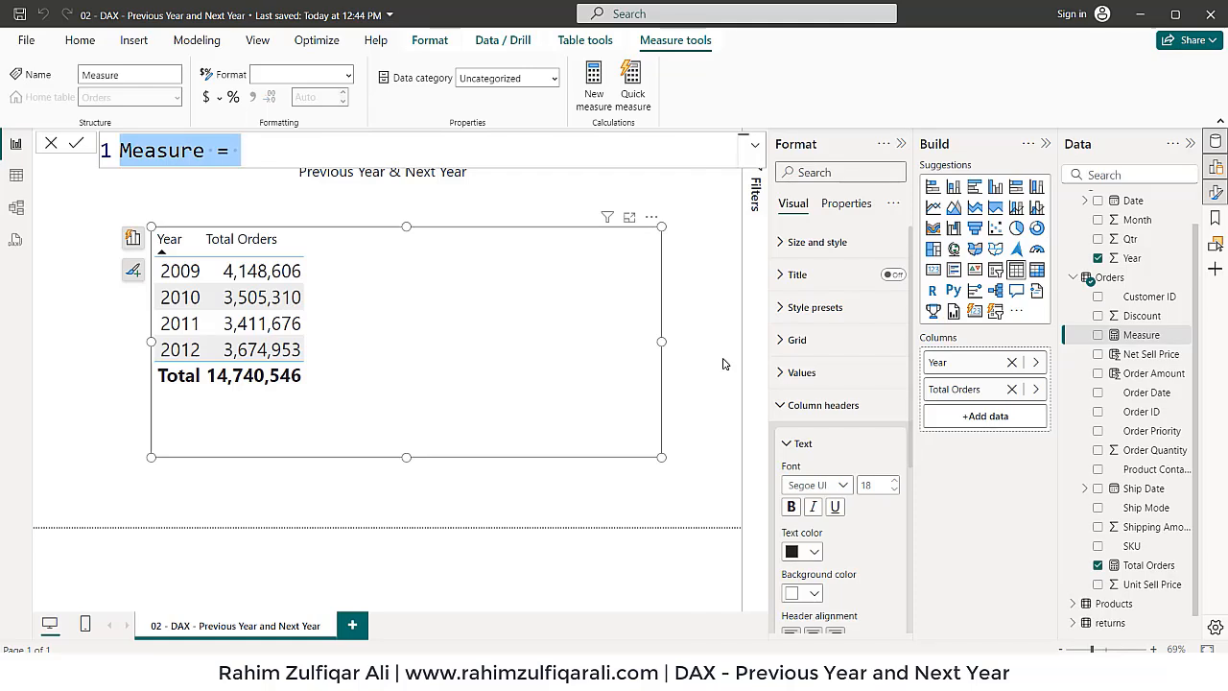
key(Home)
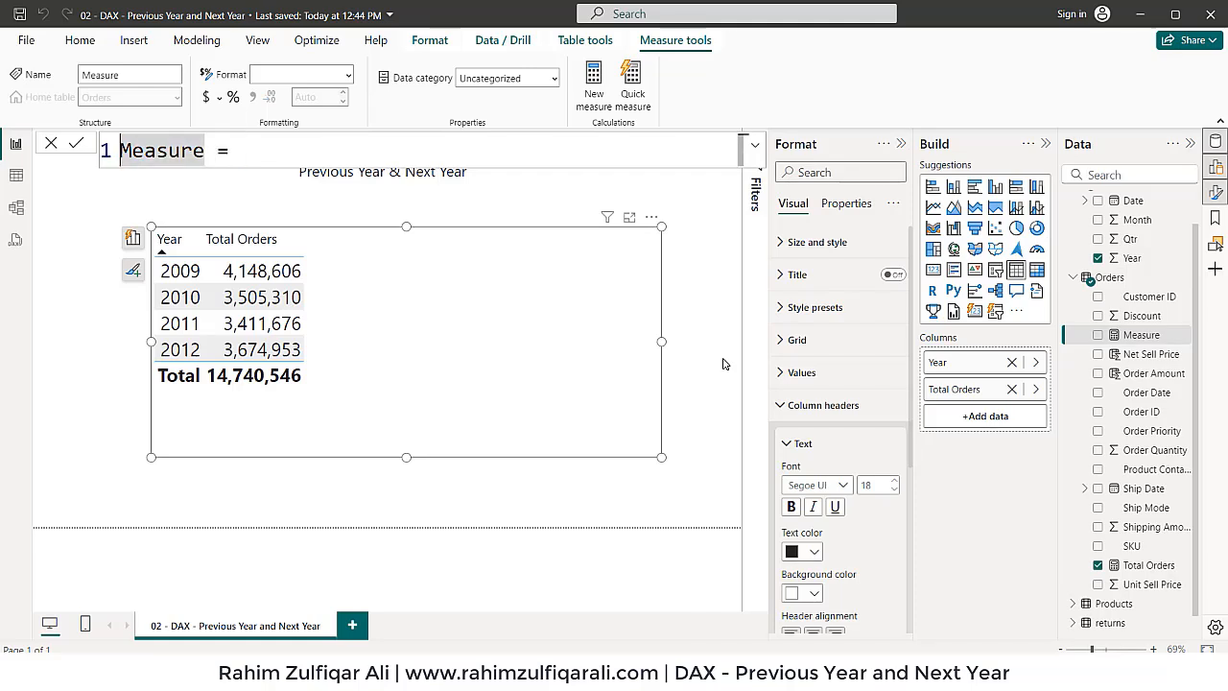
key(ctrl+shift+Right)
text(order)
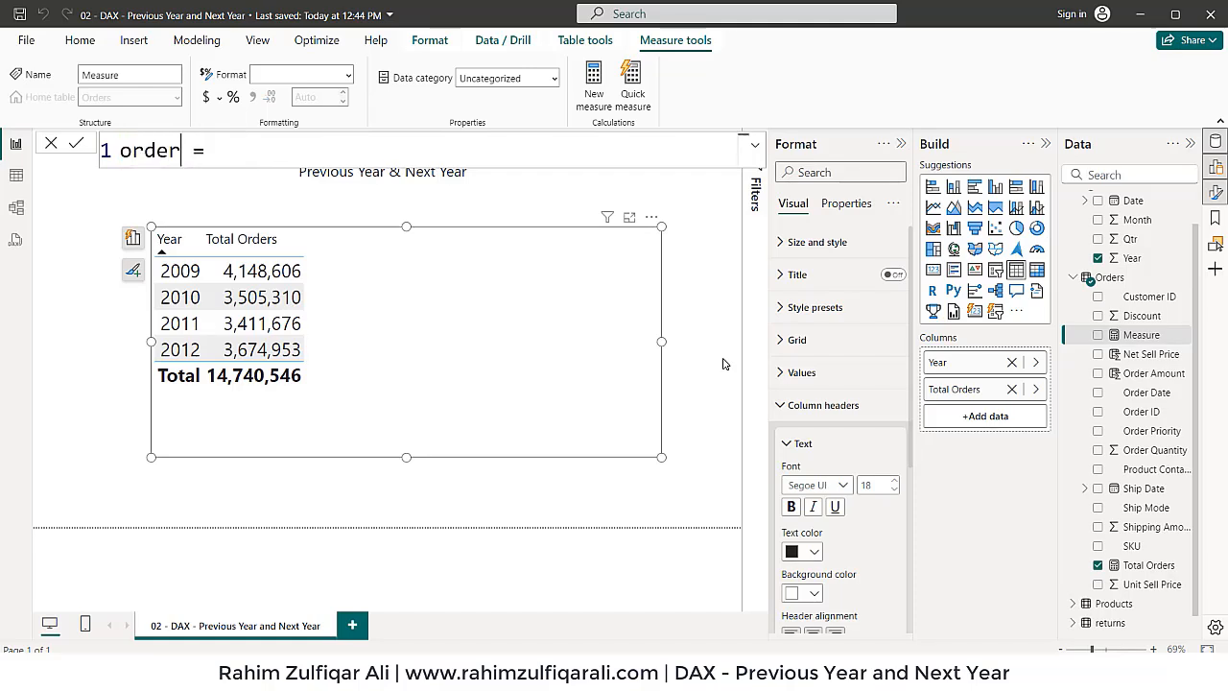
key(BackSpace)
key(BackSpace)
key(BackSpace)
key(BackSpace)
key(BackSpace)
text(Order)
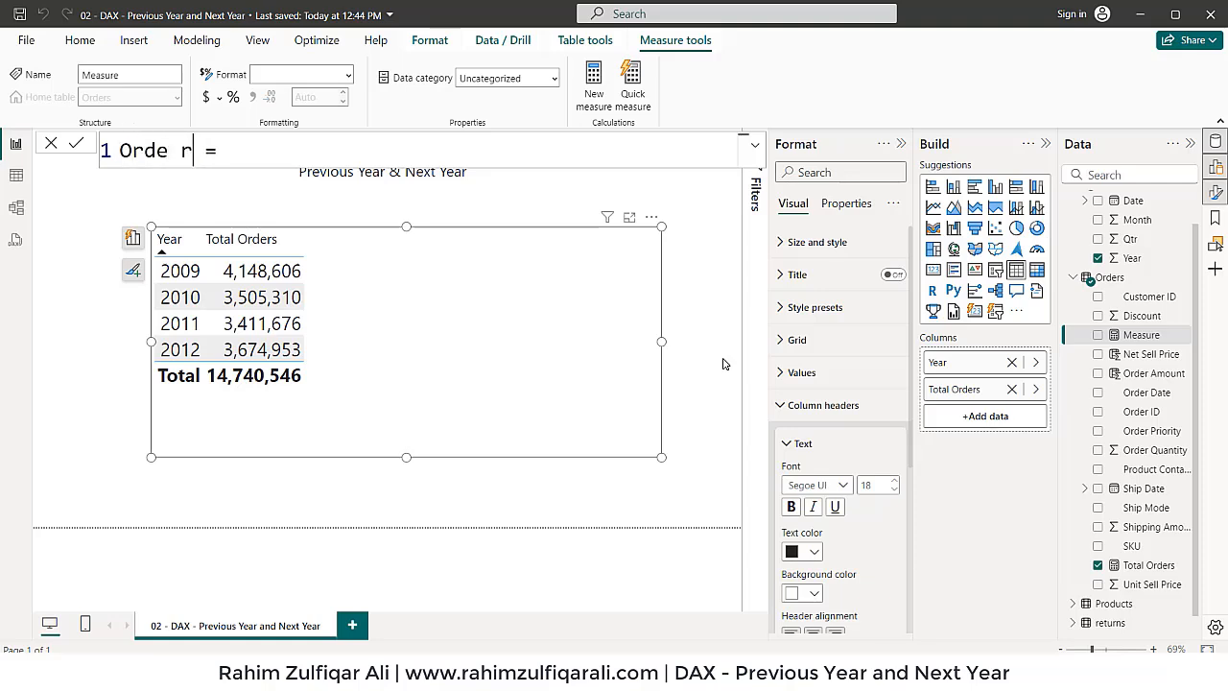
key(BackSpace)
text(r Amoun  )
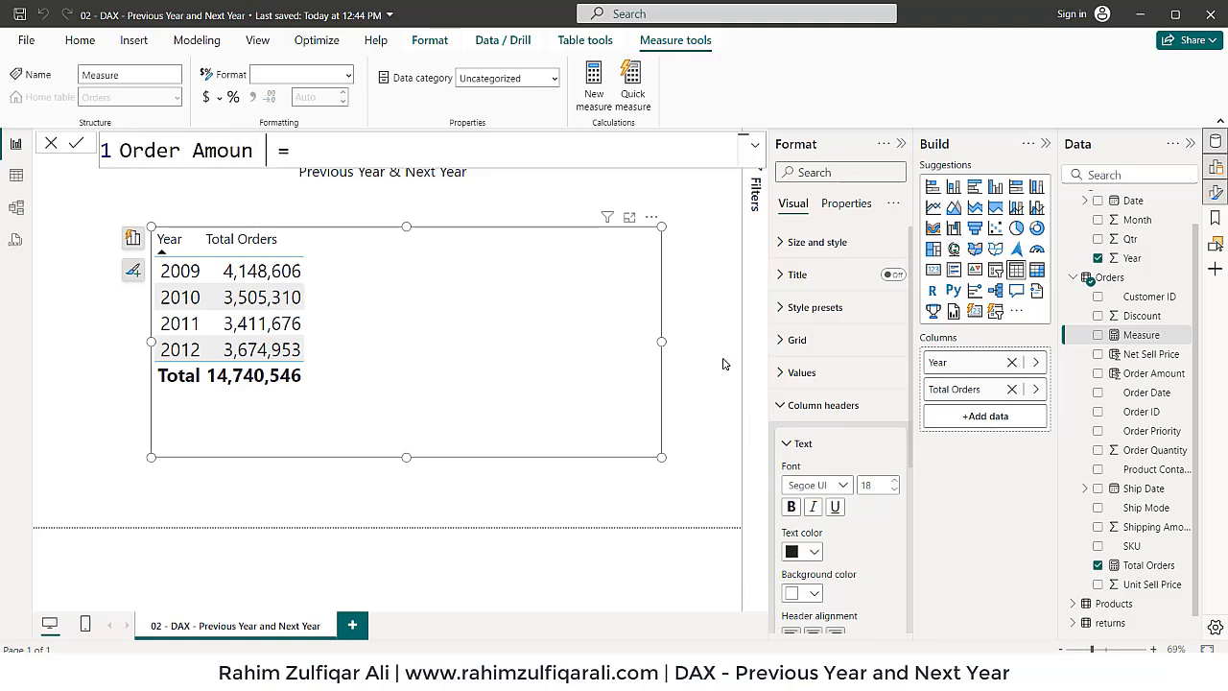
text(t Prevyear)
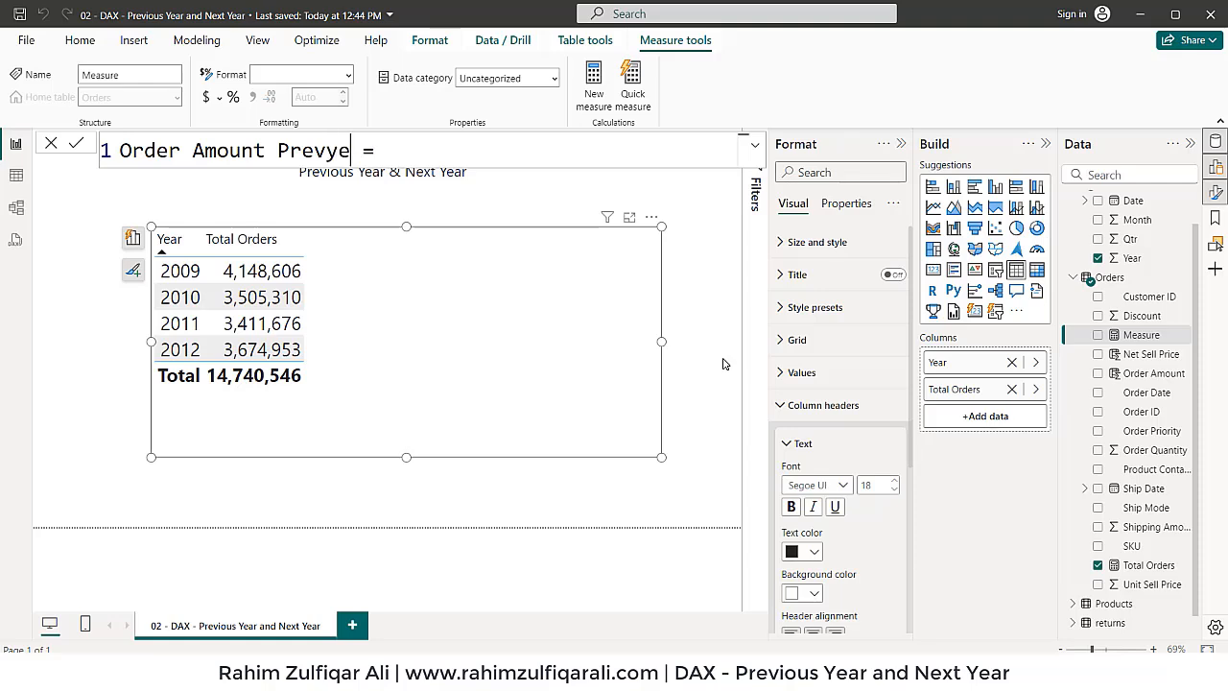
key(BackSpace)
text(Y)
Begin the measure's formula with CALCULATE, using [Total Orders] as the expression and starting a new line for the filter.
text(cal)
key(Tab)
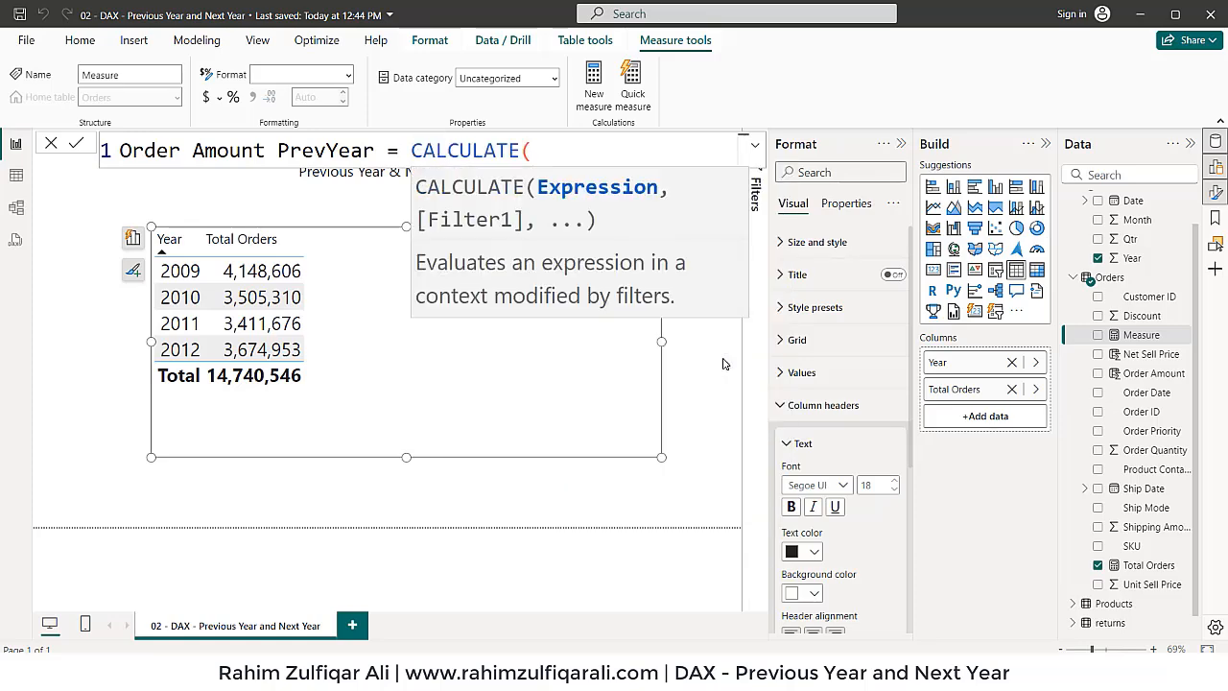
text([)
key(Tab)
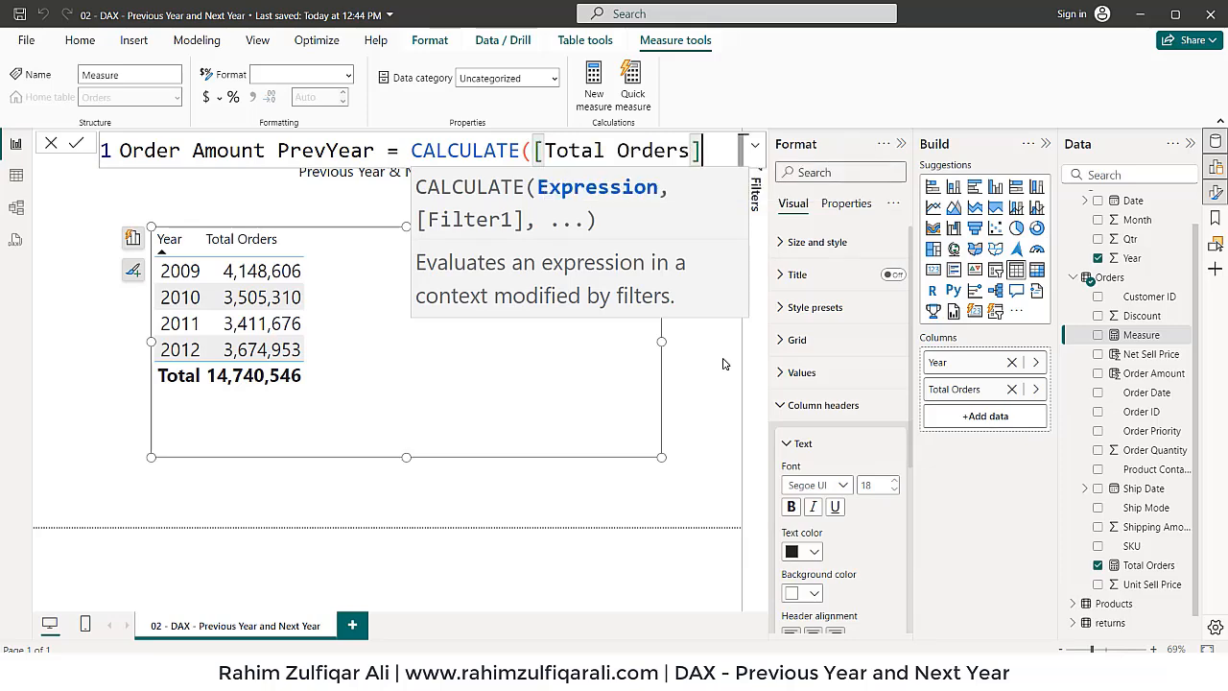
text(,)
key(shift+Return)
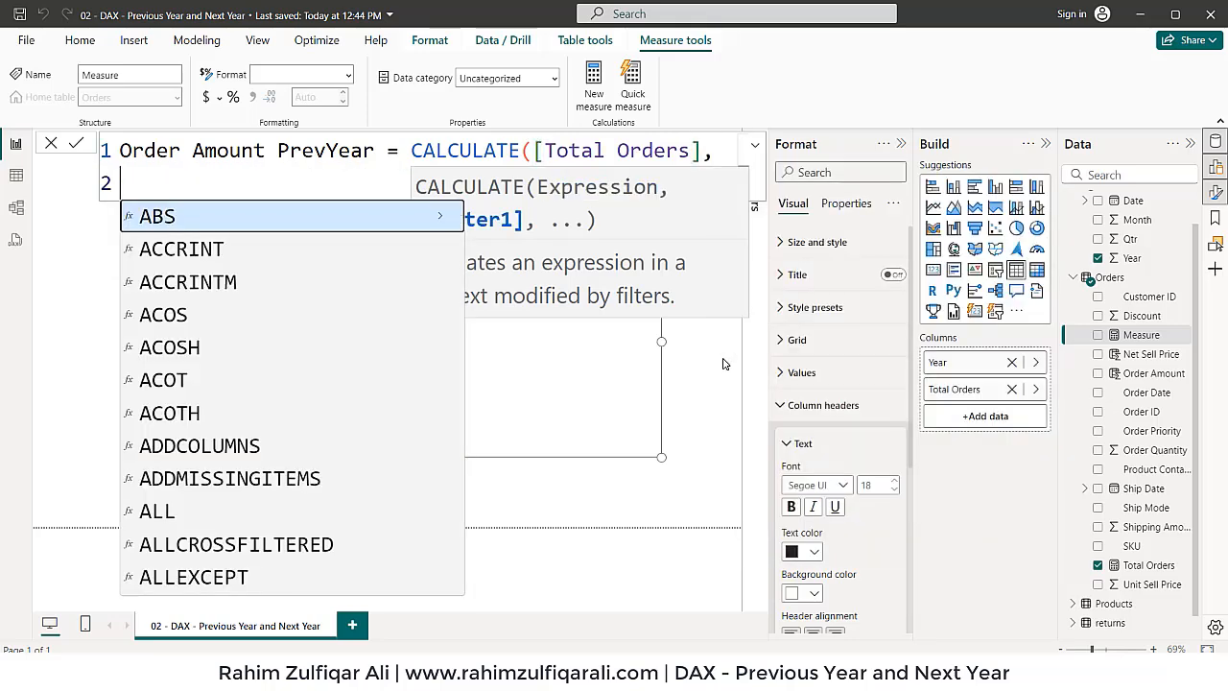
Insert the PREVIOUSYEAR function as the filter argument of CALCULATE.
text(pe)
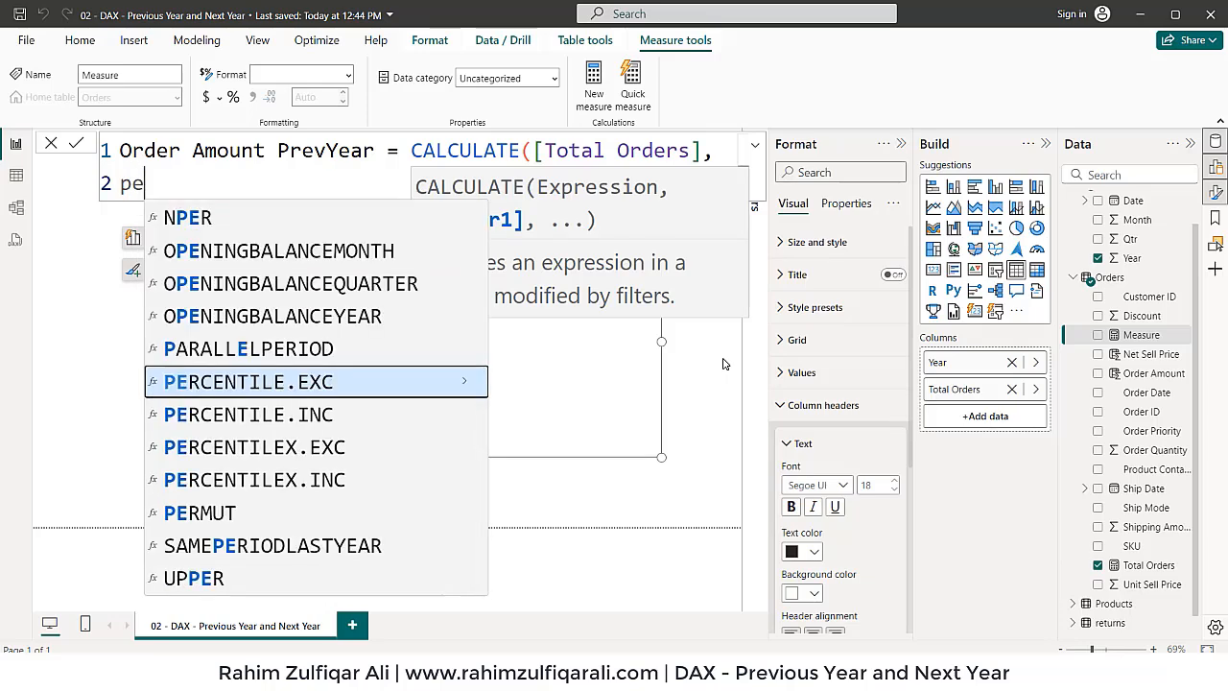
key(BackSpace)
text(re)
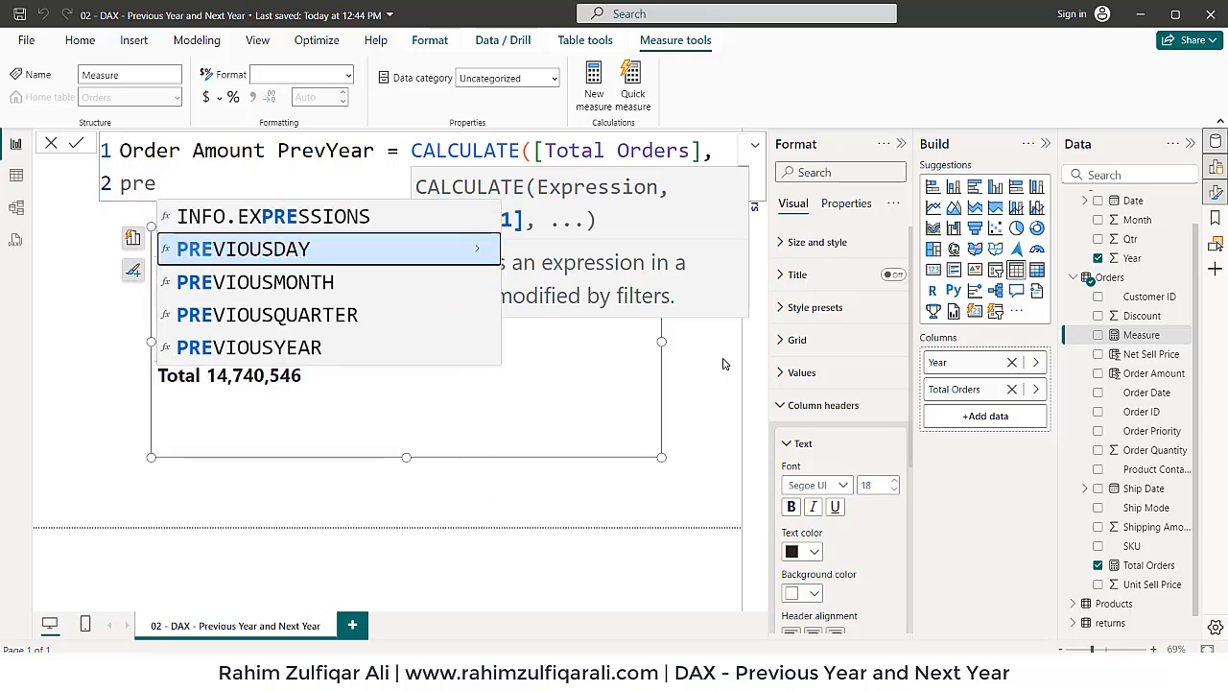
key(Down)
key(Down)
key(Down)
key(Up)
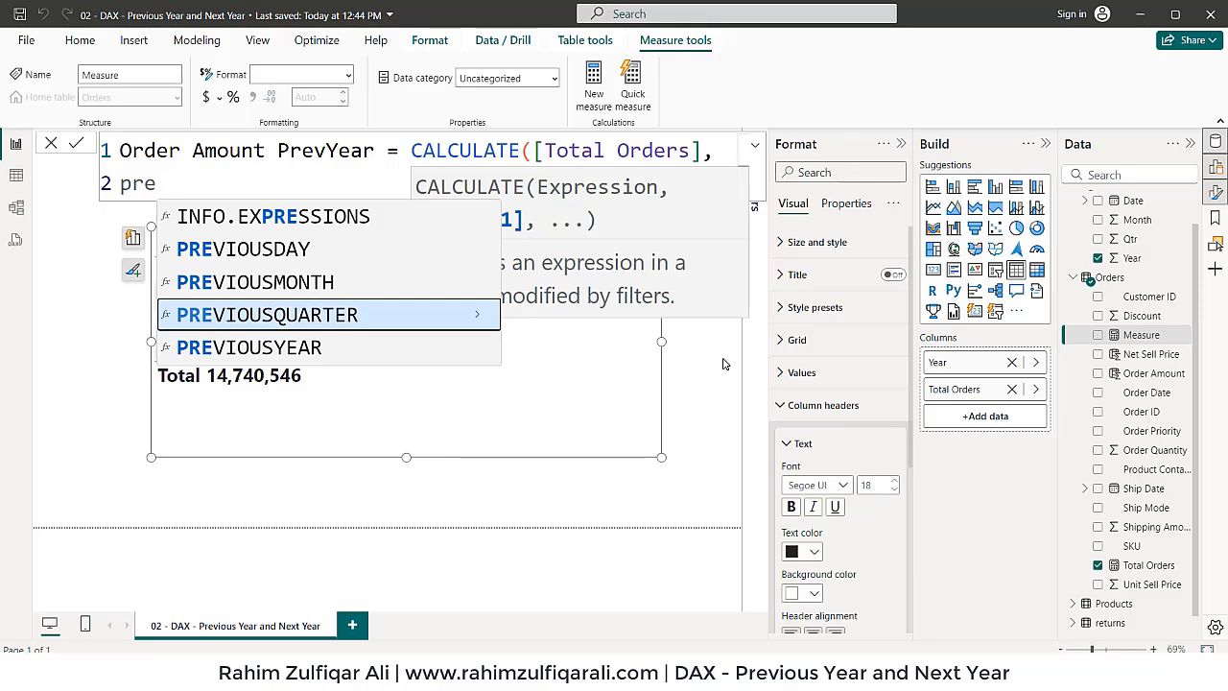
key(Up)
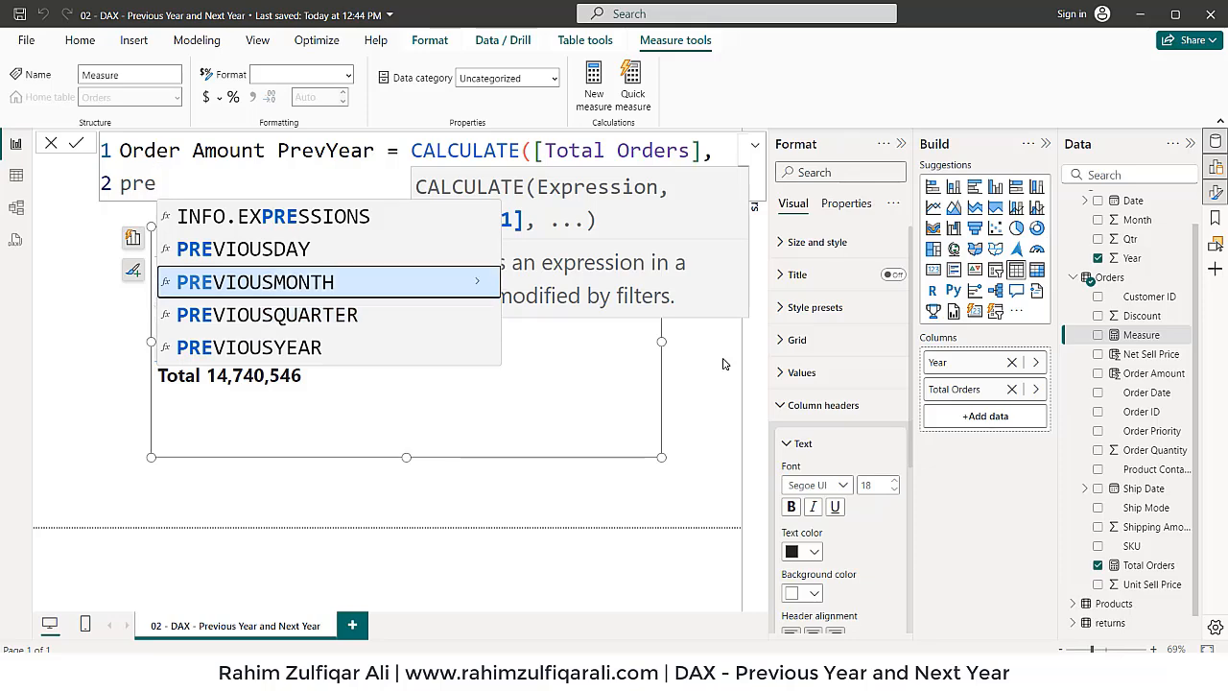
key(Up)
key(Down)
key(Down)
key(Down)
key(Tab)
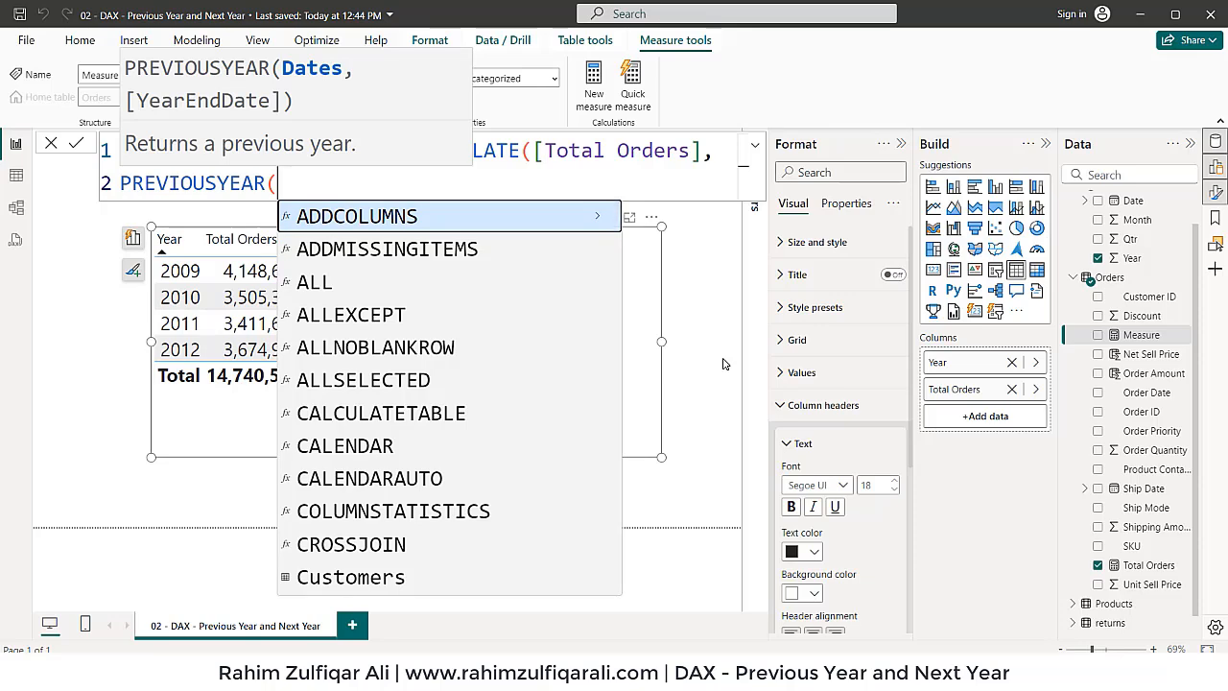
Give PREVIOUSYEAR the Dates[Date] column, close the formula and commit the Order Amount PrevYear measure.
text(dat)
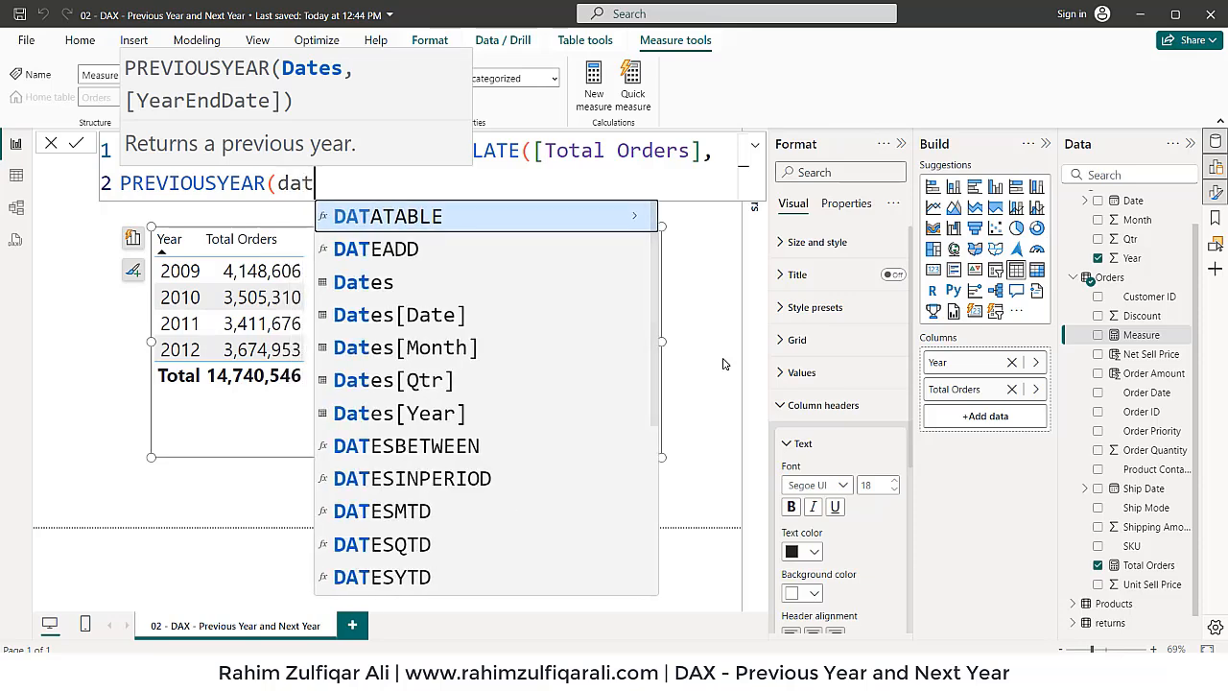
key(Down)
key(Down)
key(Down)
key(Tab)
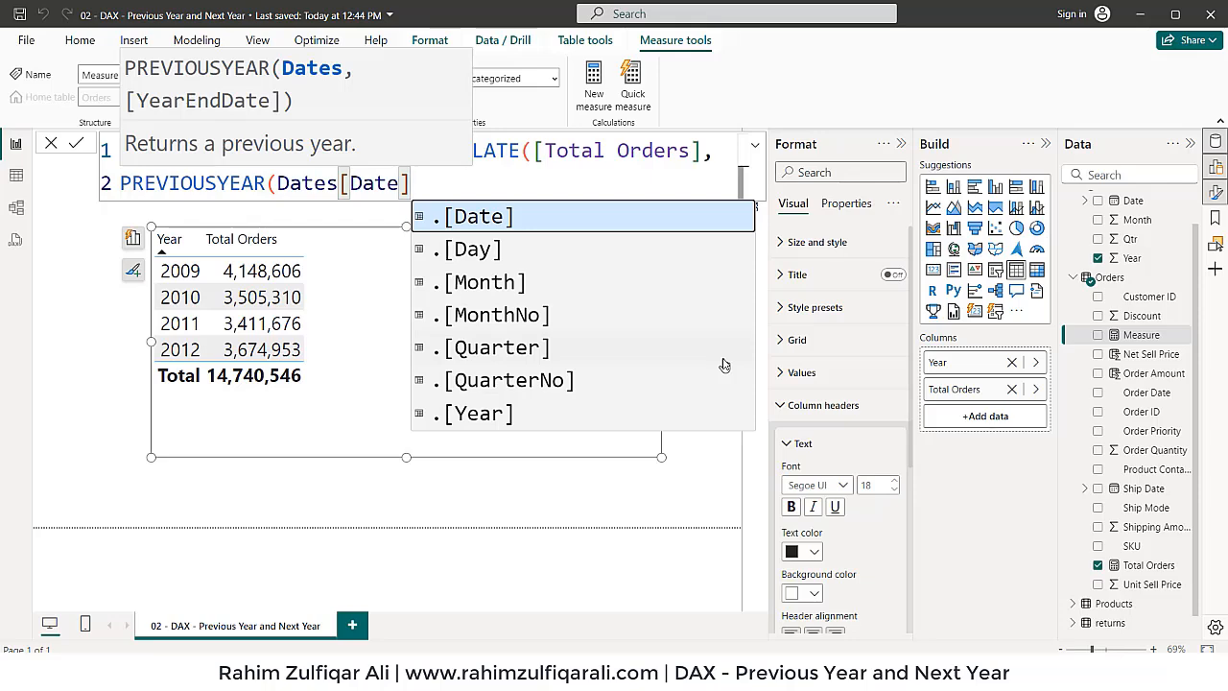
text())
key(Return)
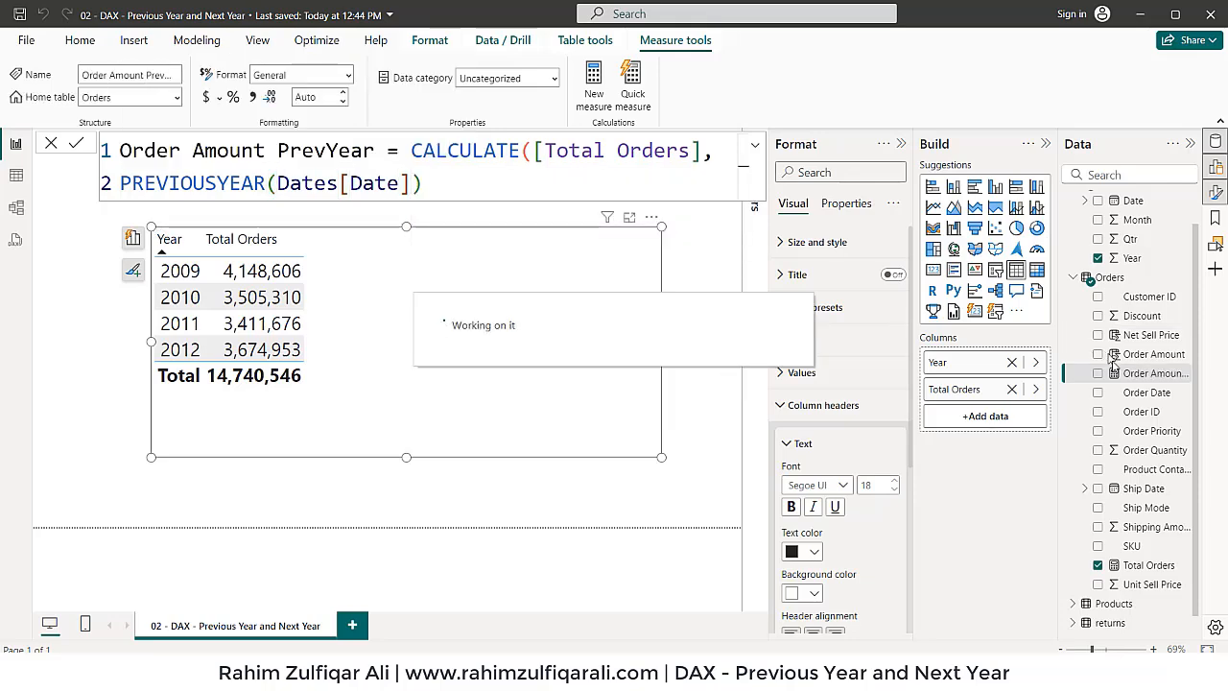
Add the Order Amount PrevYear measure to the yearly table visual next to Total Orders.
drag(1121, 374, 397, 289)
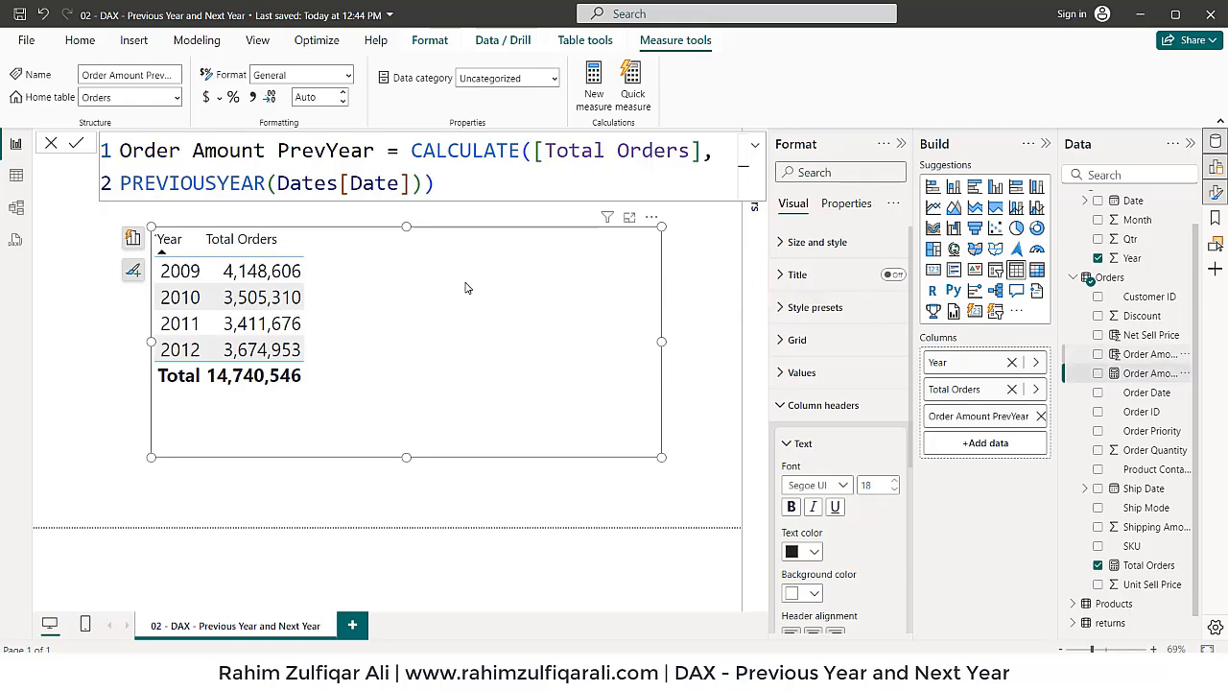
click(490, 495)
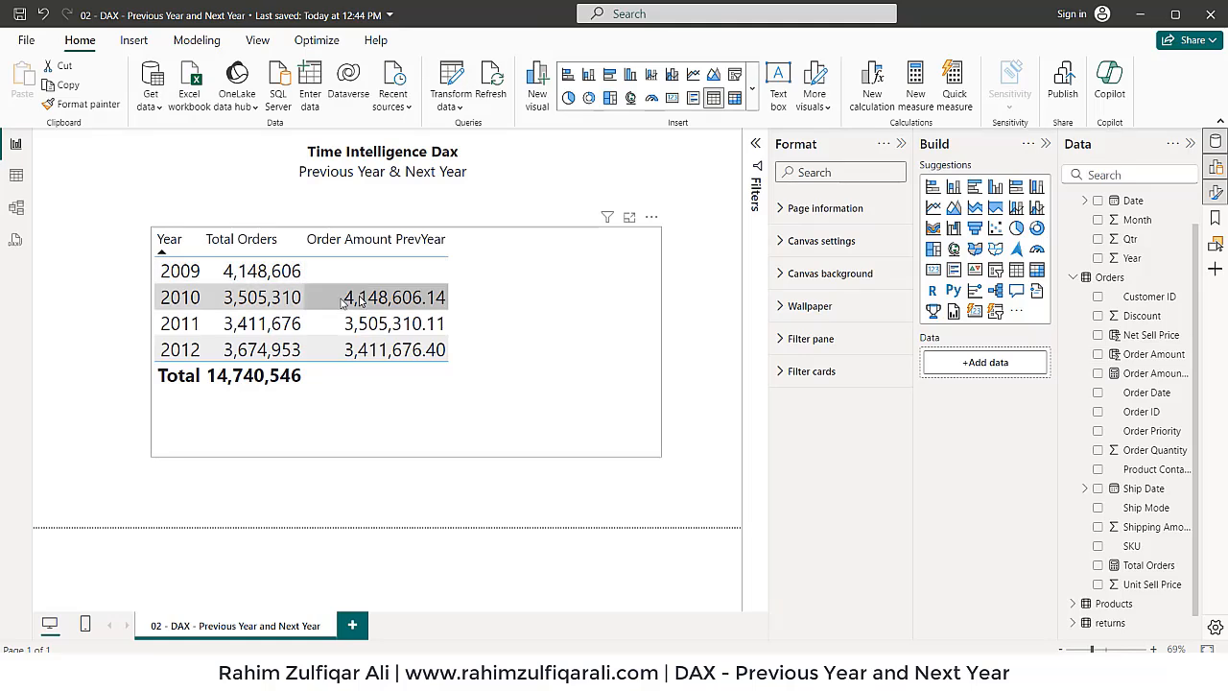
drag(185, 305, 248, 311)
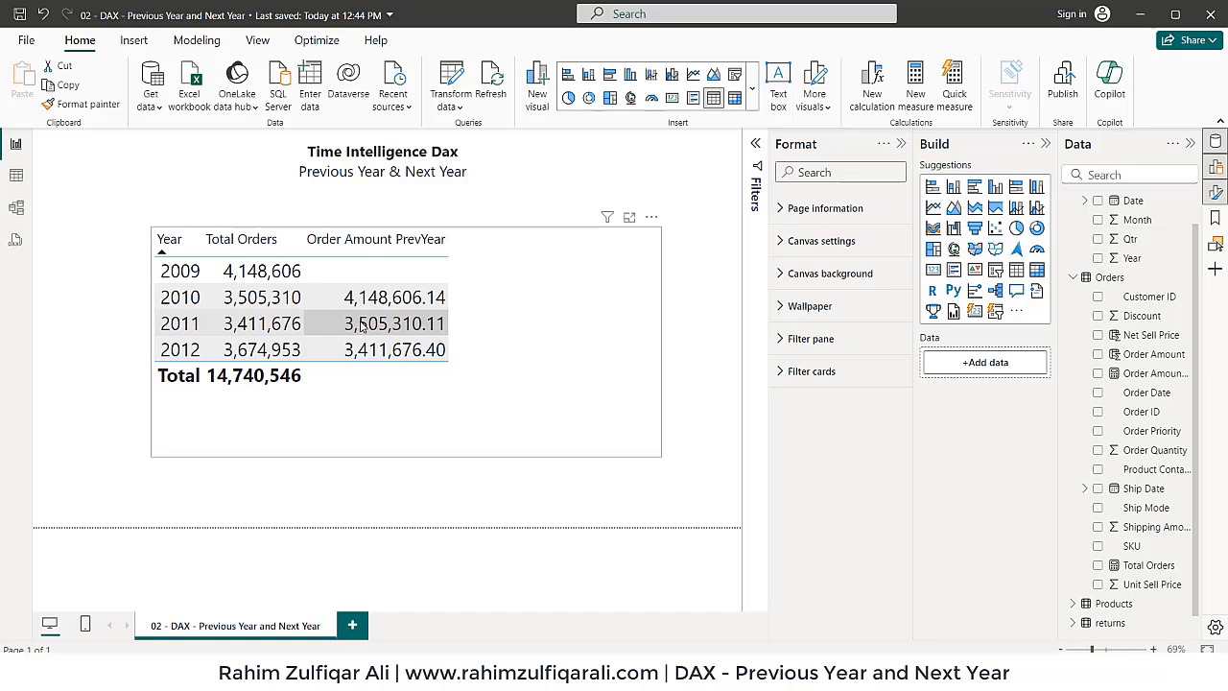
Format the Order Amount PrevYear measure to show 0 decimal places and leave the yearly table visual selected.
click(1152, 373)
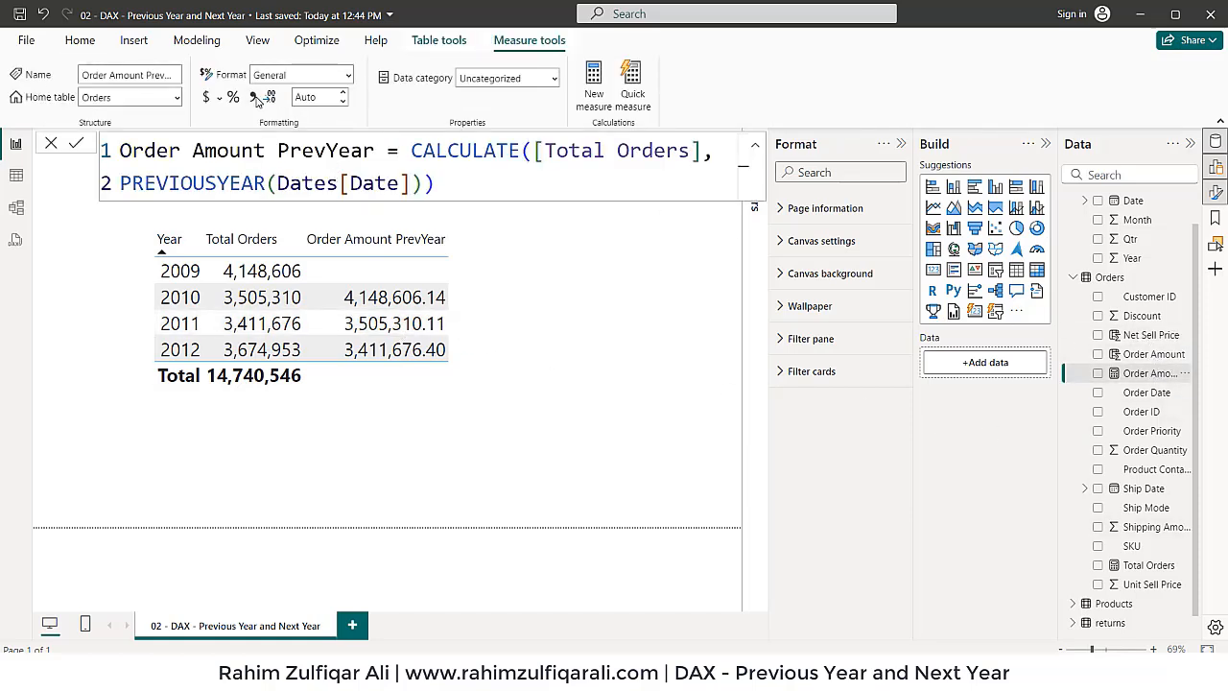
click(327, 101)
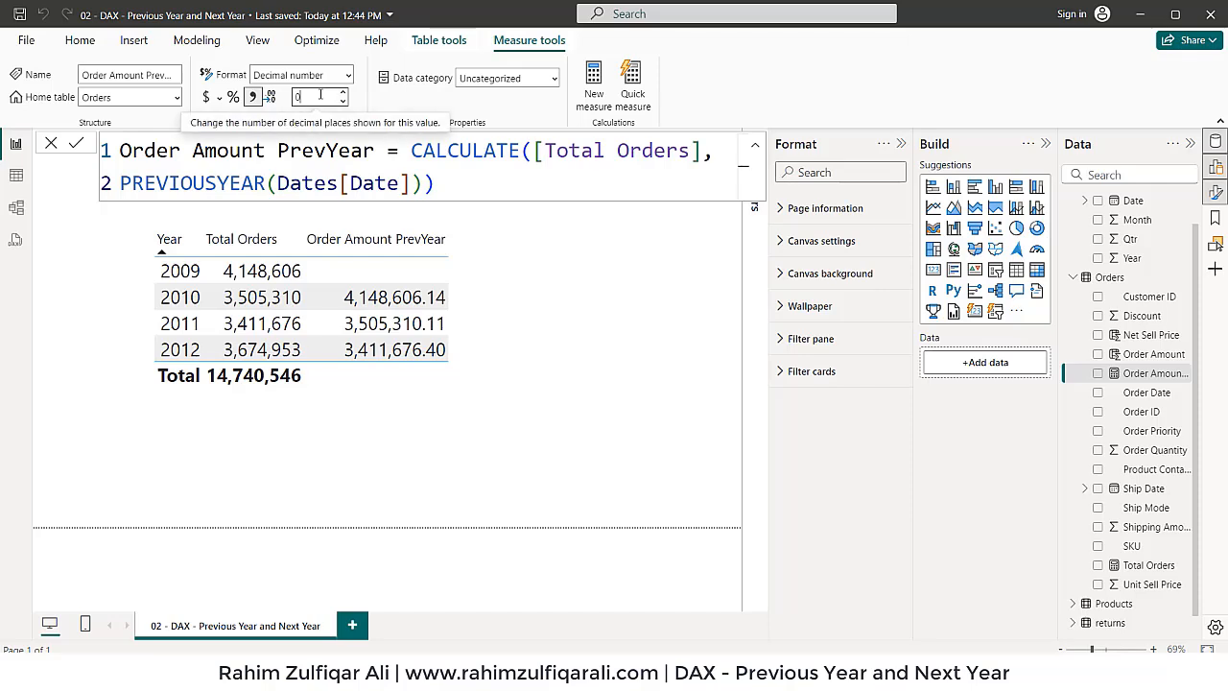
text(0)
key(Return)
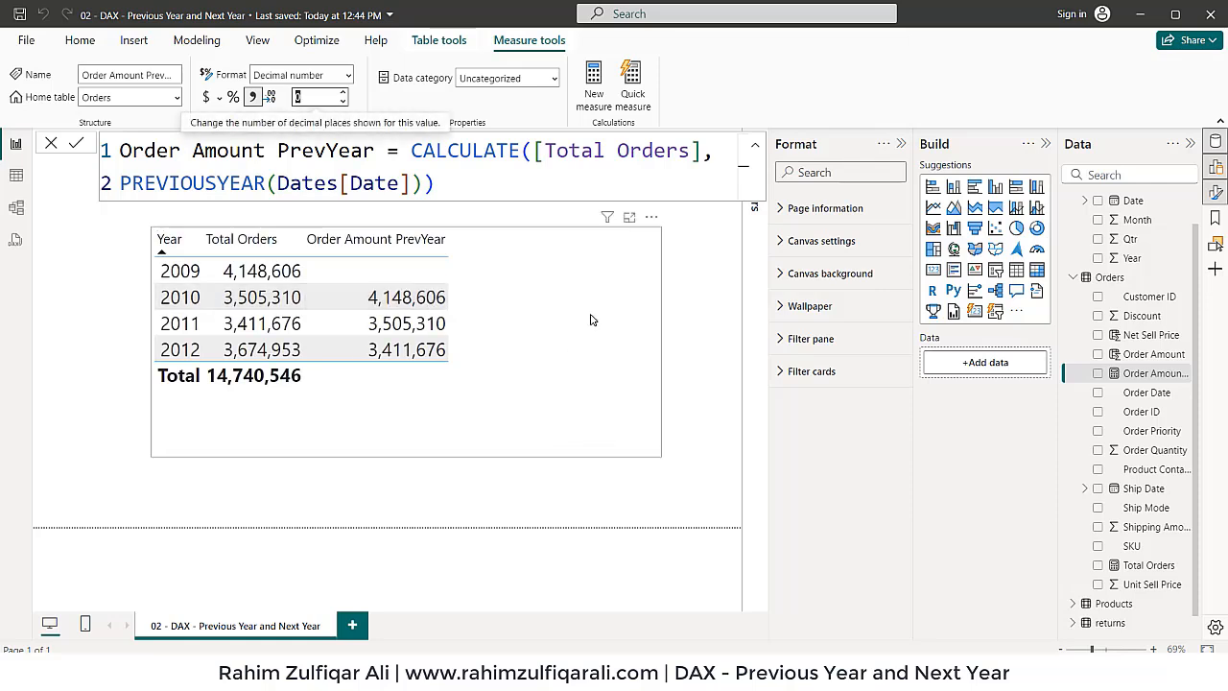
click(635, 309)
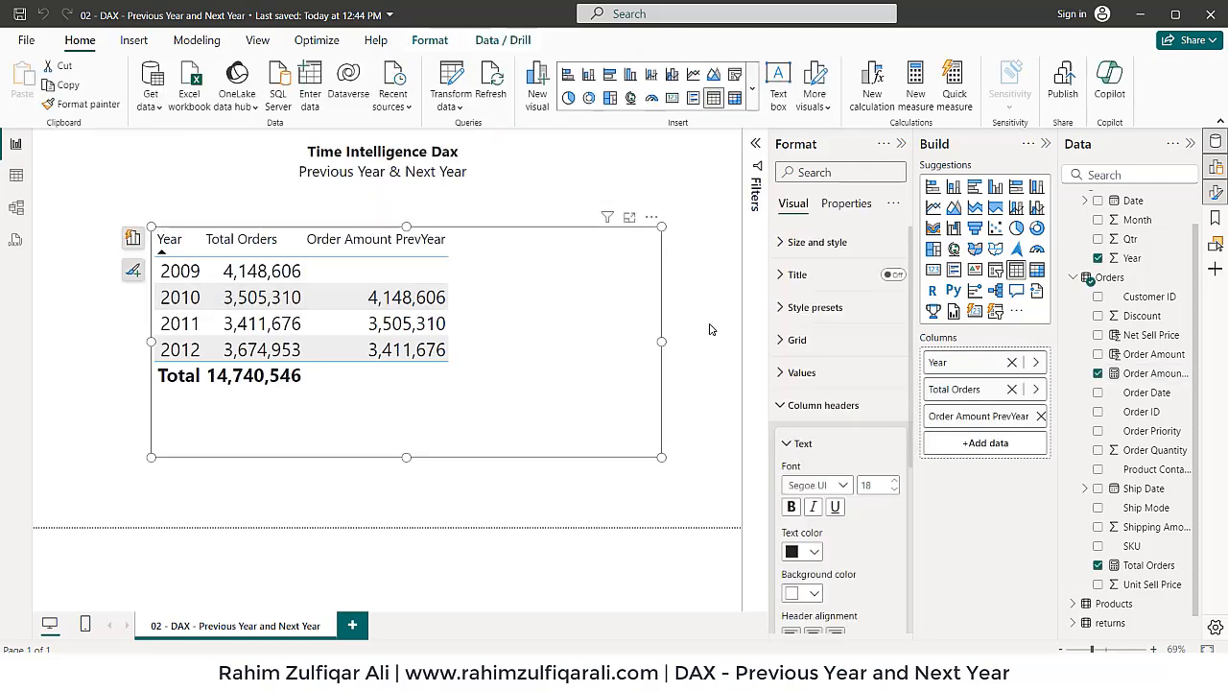
click(683, 300)
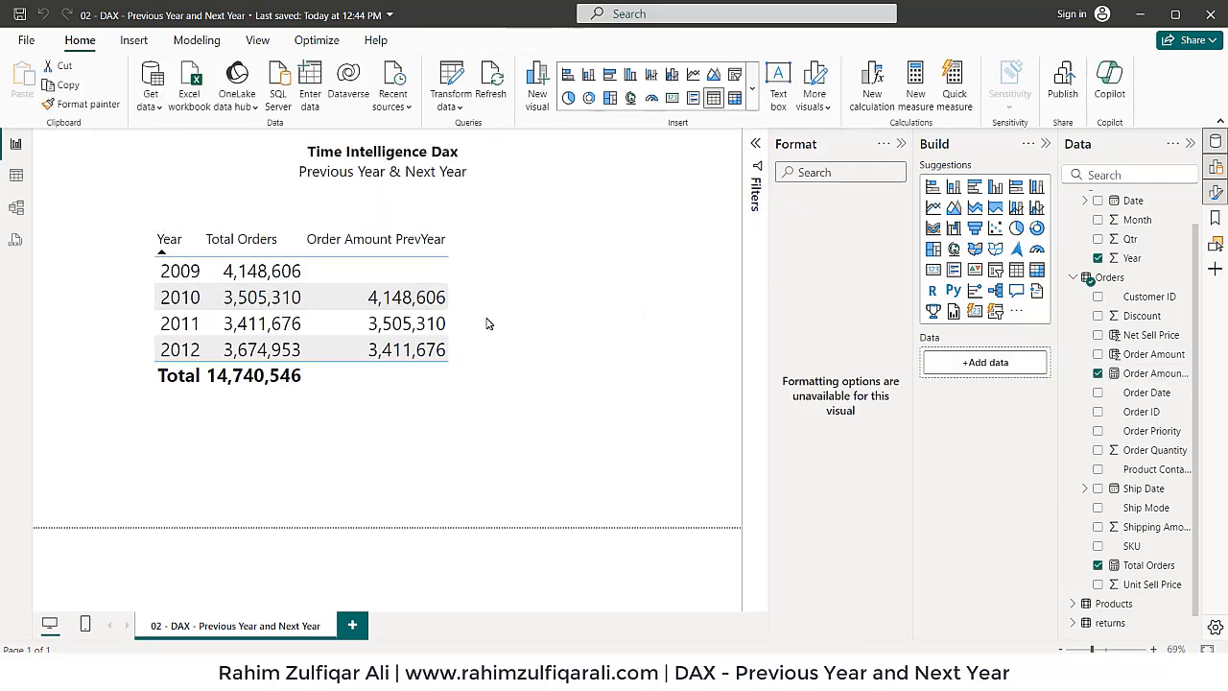
click(635, 298)
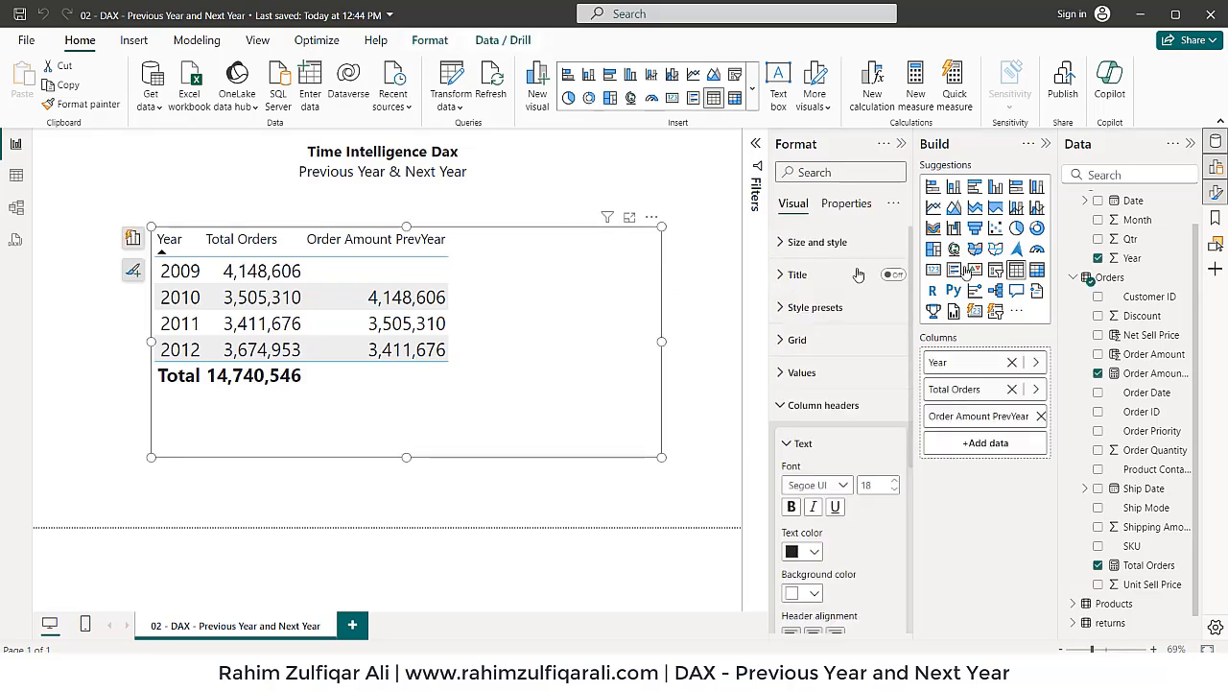
Create a new measure in the Orders table and name it Order Amount NextYear.
click(1110, 277)
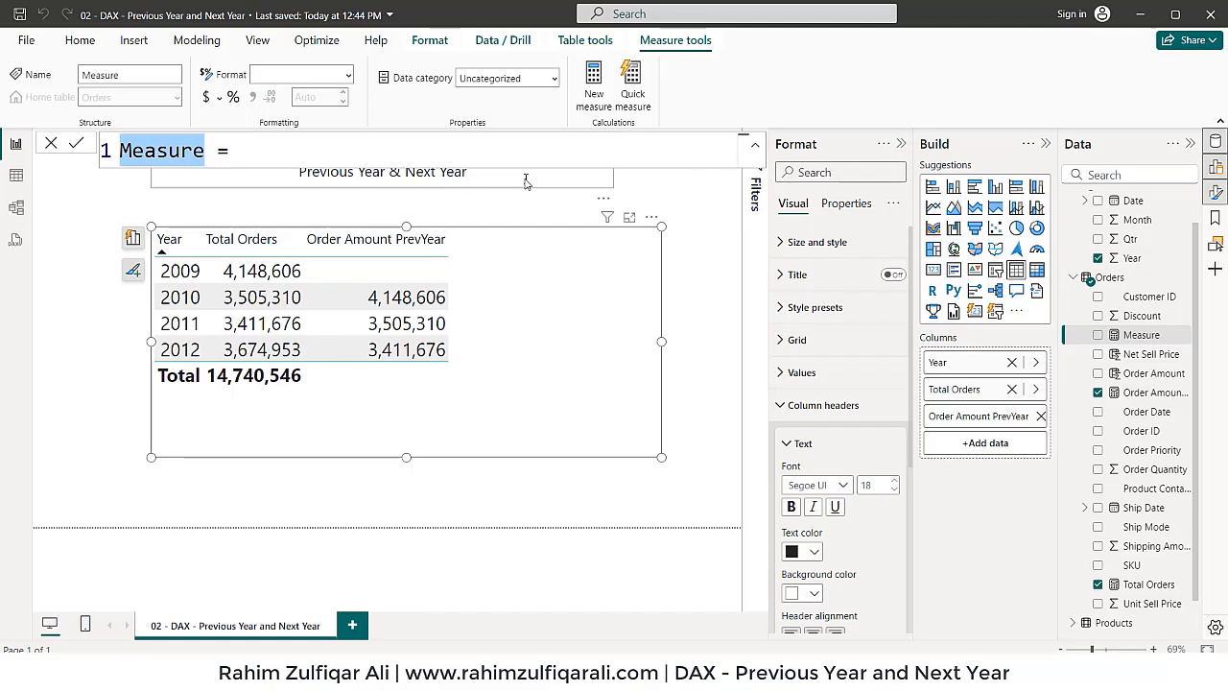
text(Order )
text(Amount Nex)
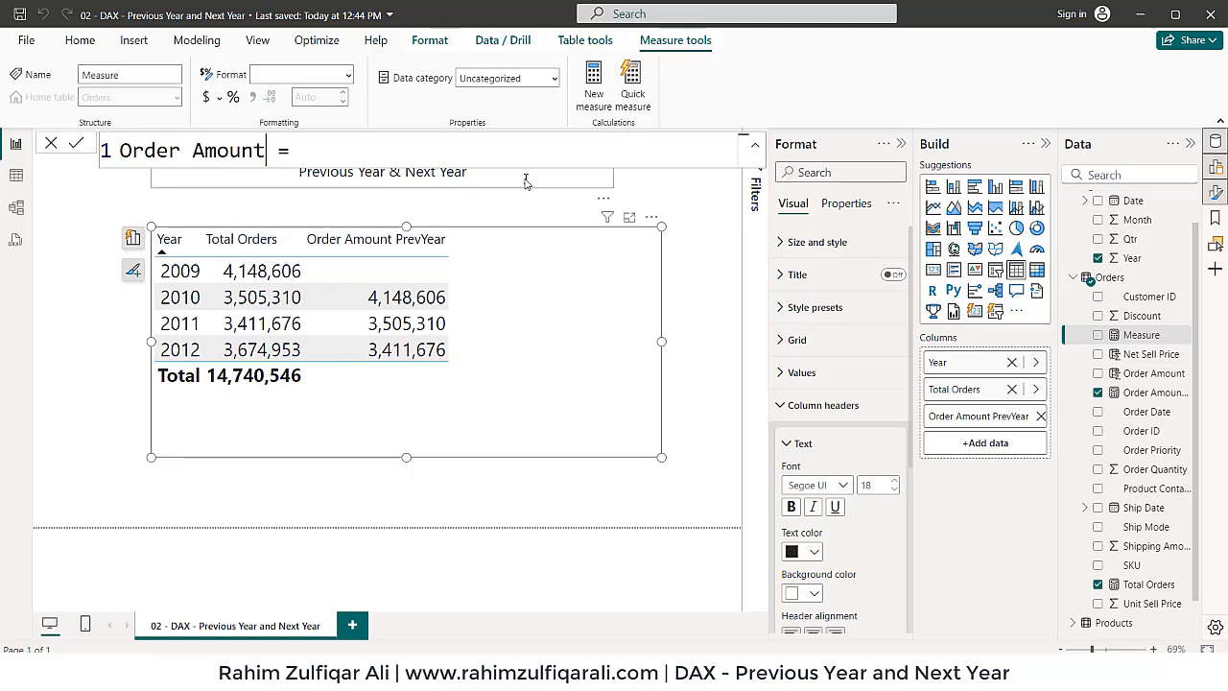
text(tYear )
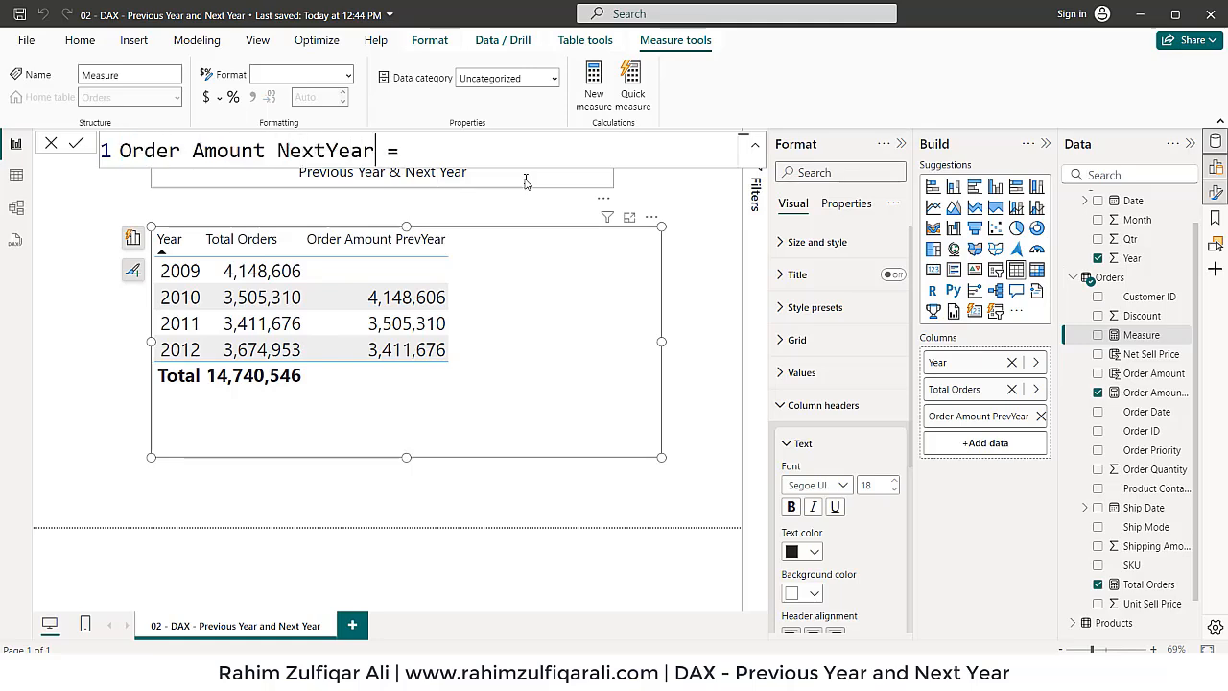
Start the Order Amount NextYear formula with CALCULATE and use the [Total Orders] measure as its expression.
text(cal)
key(Tab)
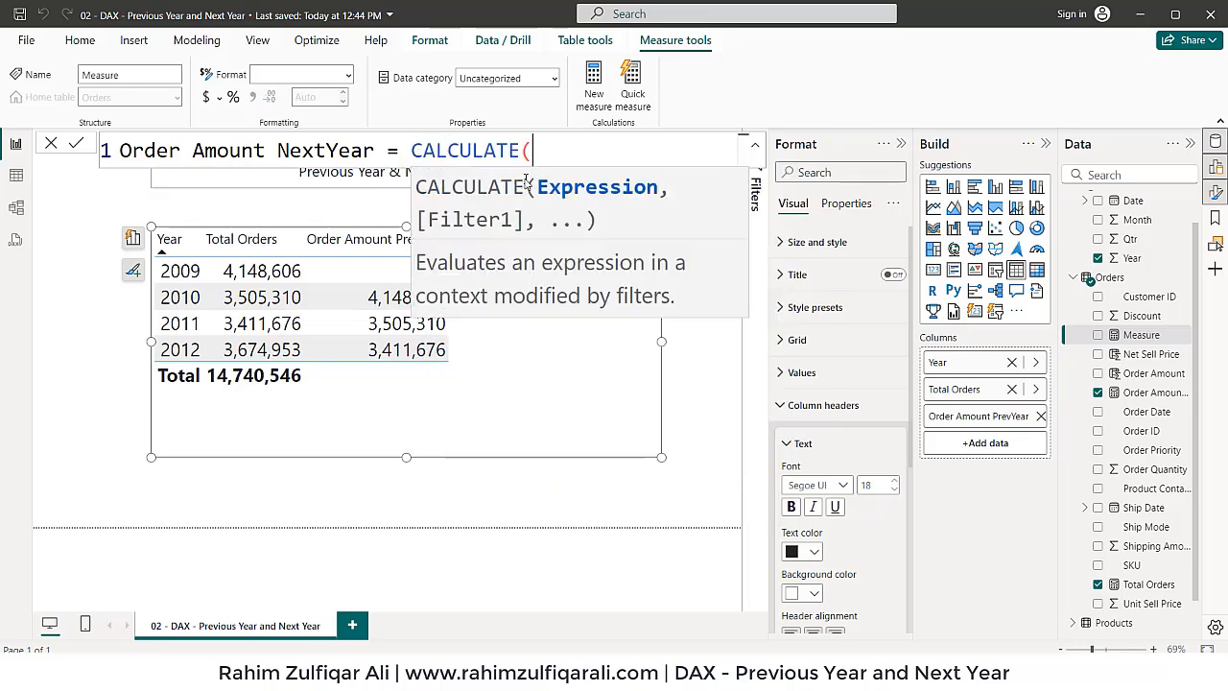
text([)
key(Down)
key(Tab)
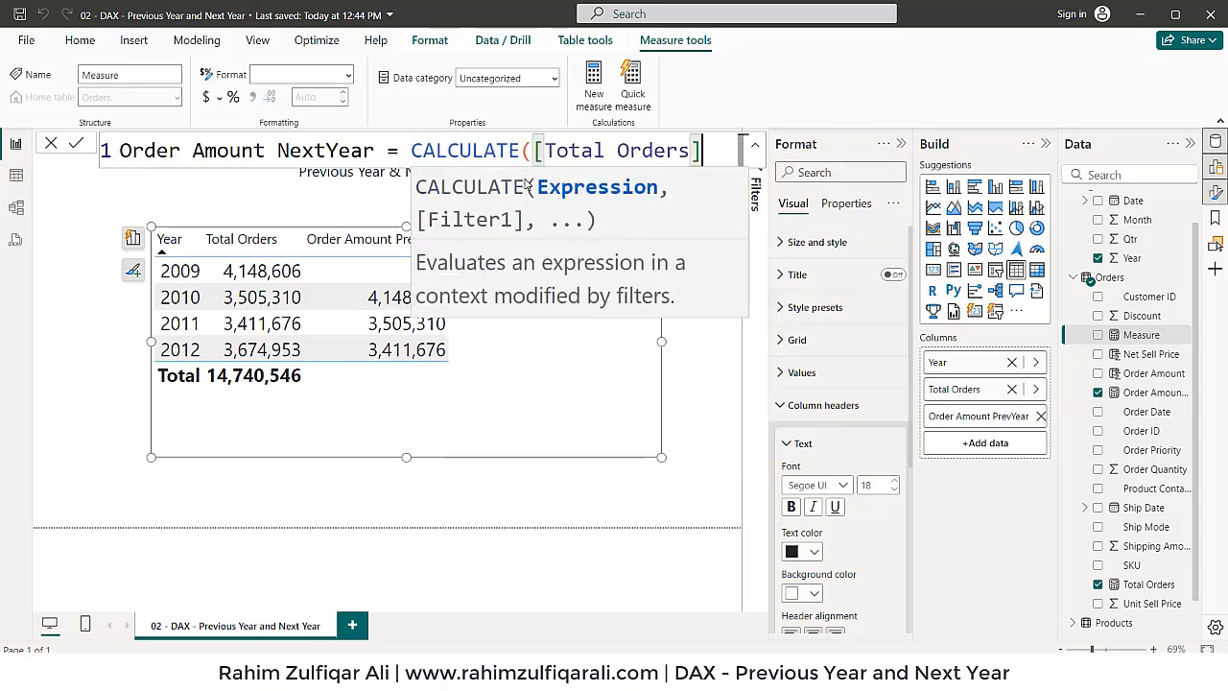
Insert the NEXTYEAR function on a second formula line as the filter argument of CALCULATE.
text(,)
key(shift+Return)
text(next)
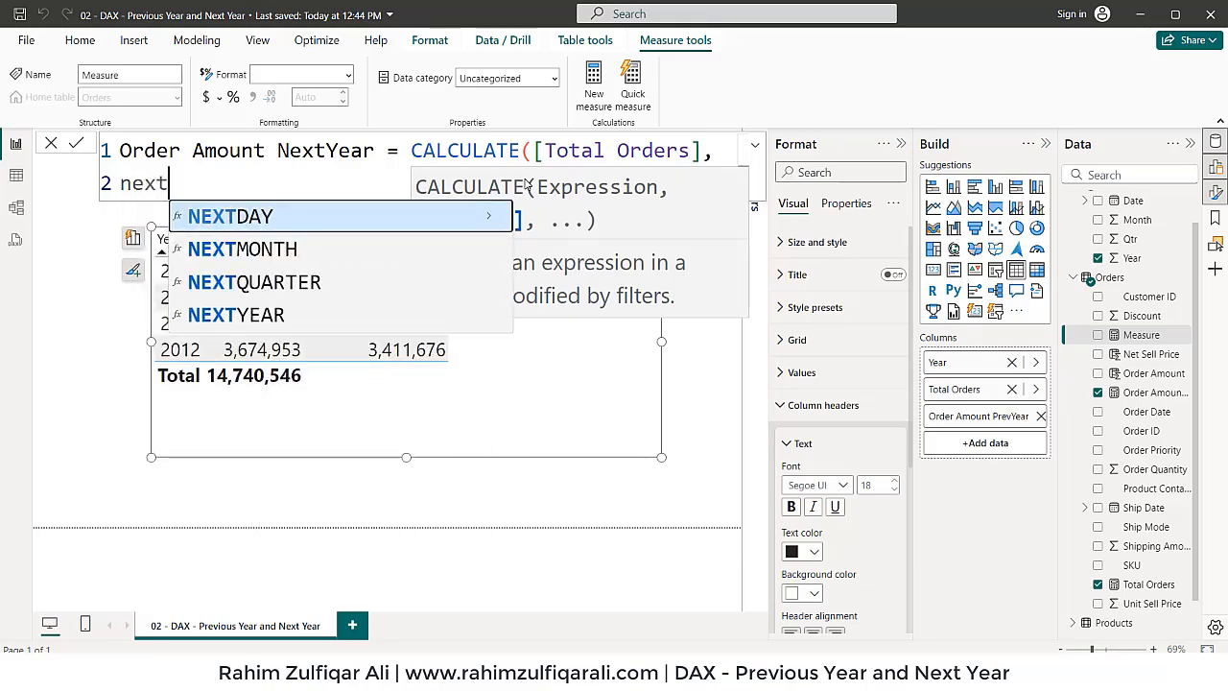
key(Down)
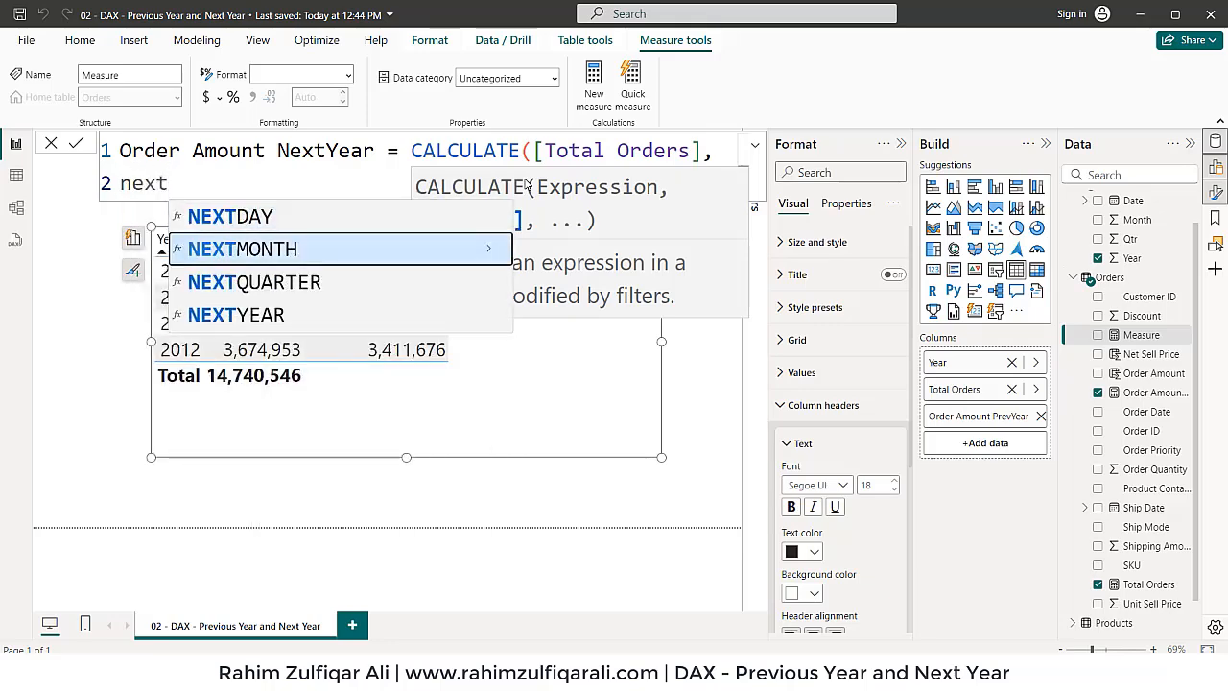
key(Down)
key(Up)
key(Up)
key(Down)
key(Down)
key(Down)
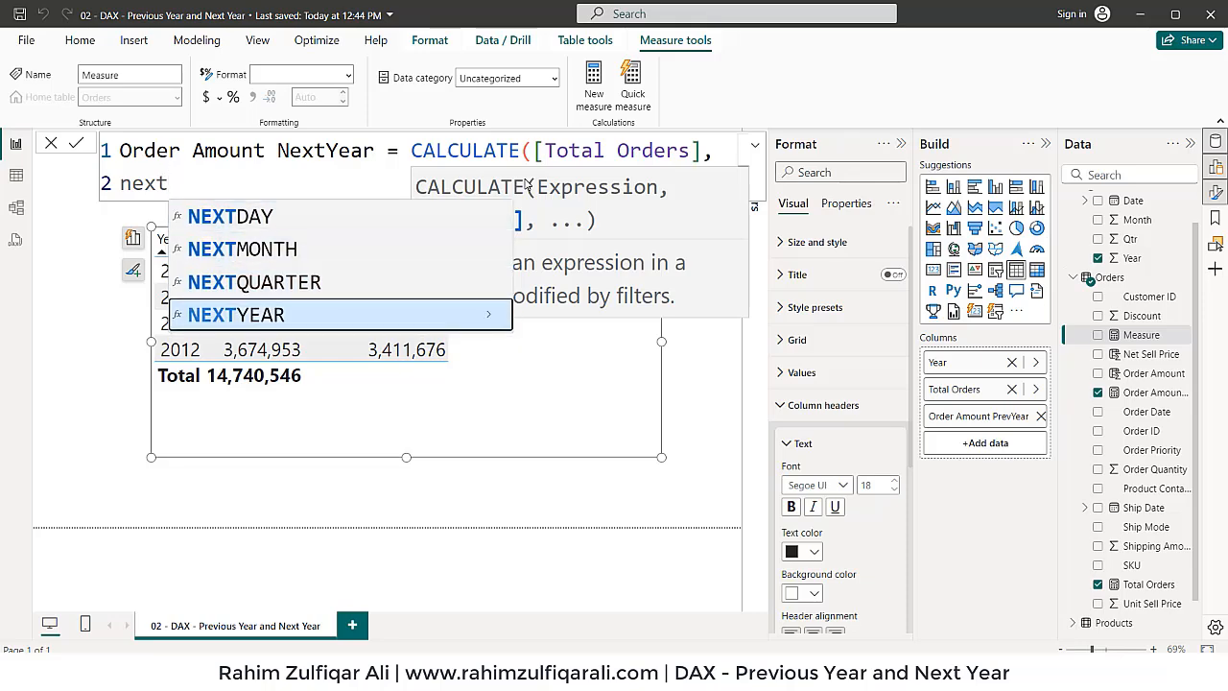
key(Tab)
Give NEXTYEAR the Dates[Date] column, close the formula and commit the Order Amount NextYear measure.
text(data)
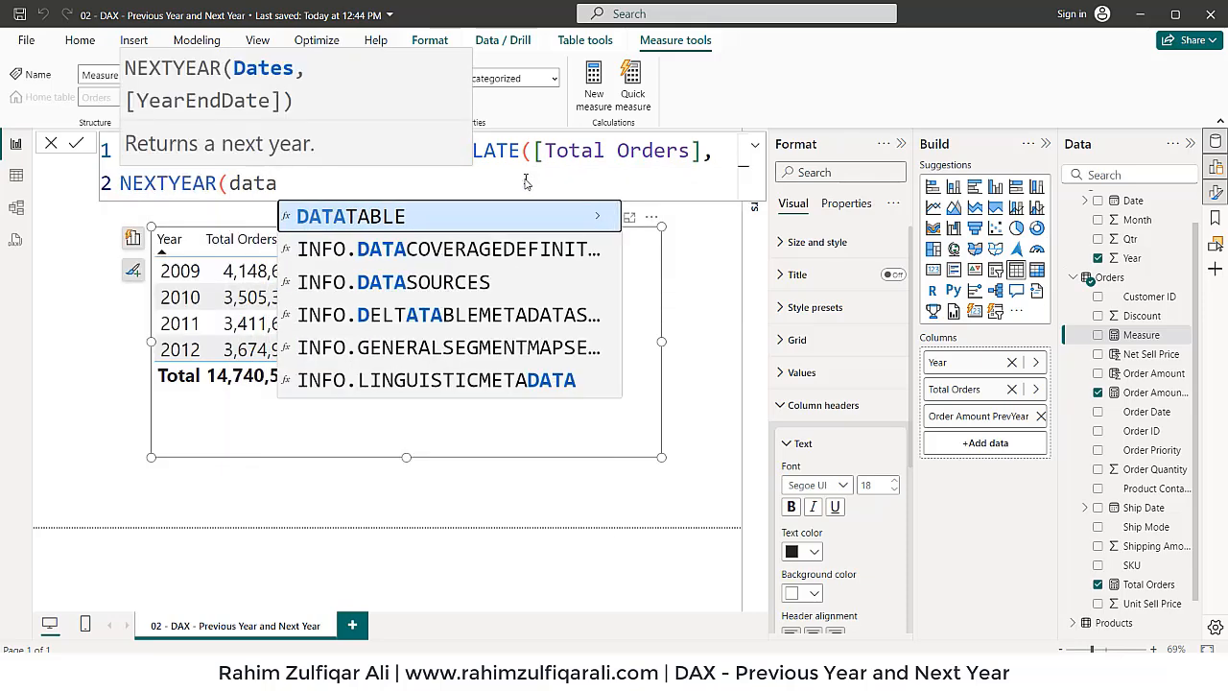
text(es)
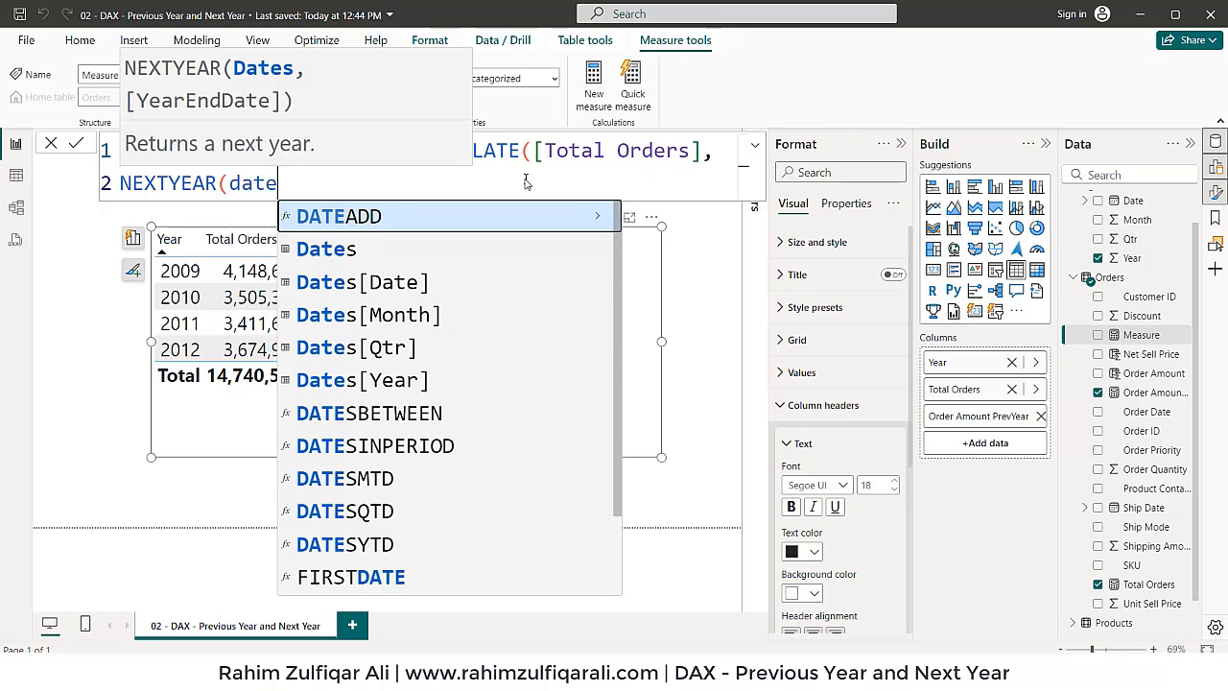
key(Down)
key(Tab)
text())
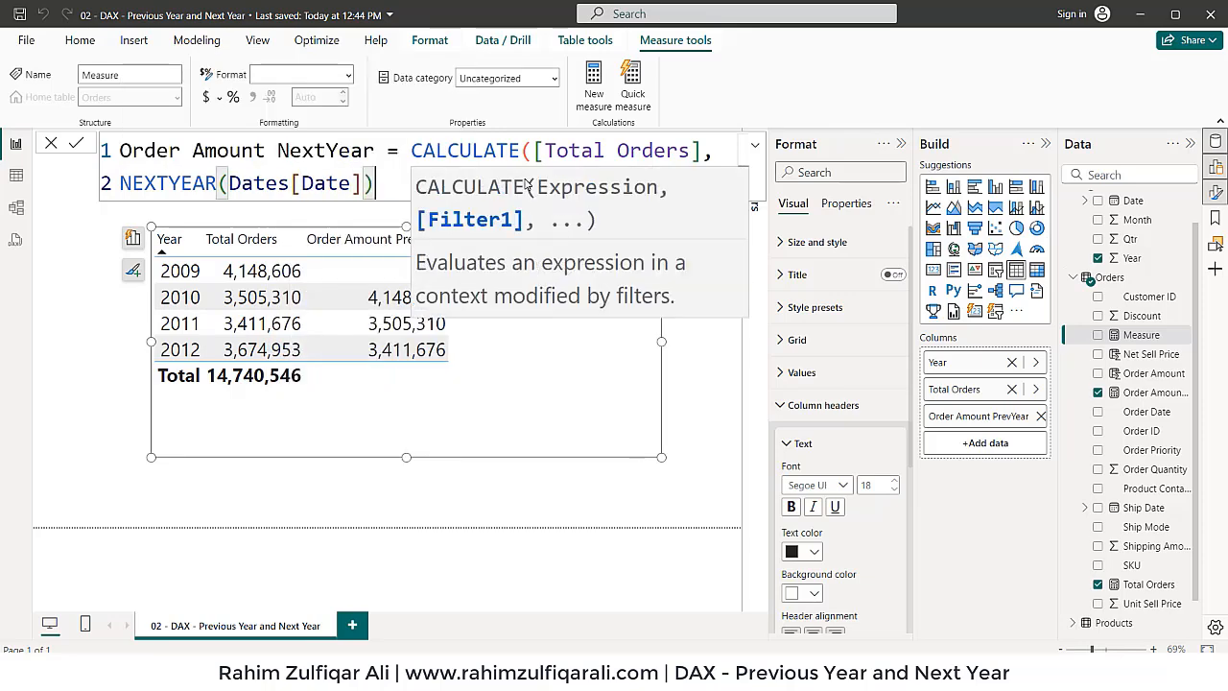
key(Return)
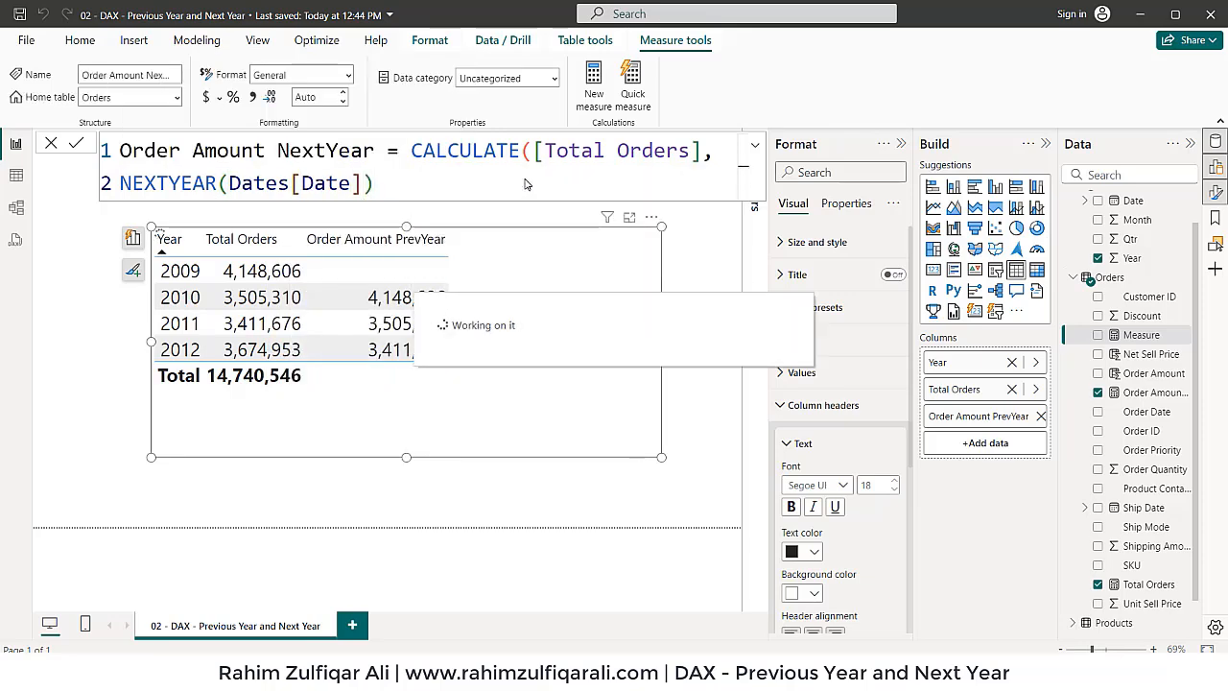
Add the Order Amount NextYear measure to the yearly table visual and format it to show 0 decimal places.
drag(1148, 382, 581, 285)
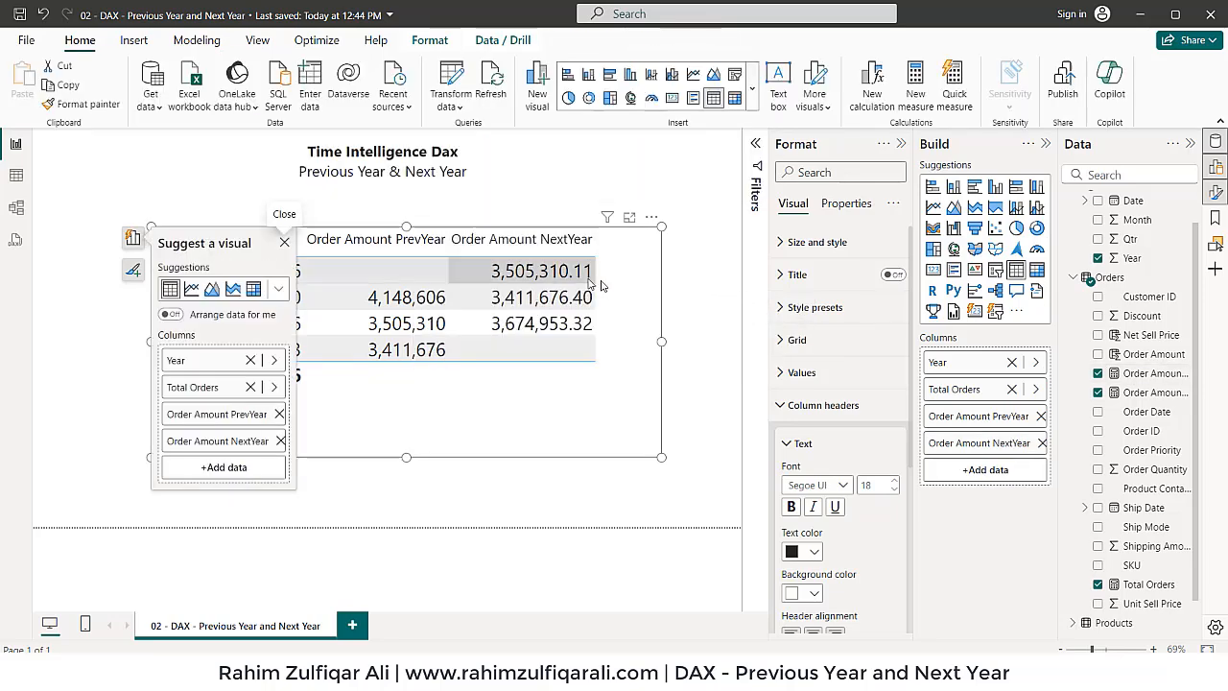
click(1132, 375)
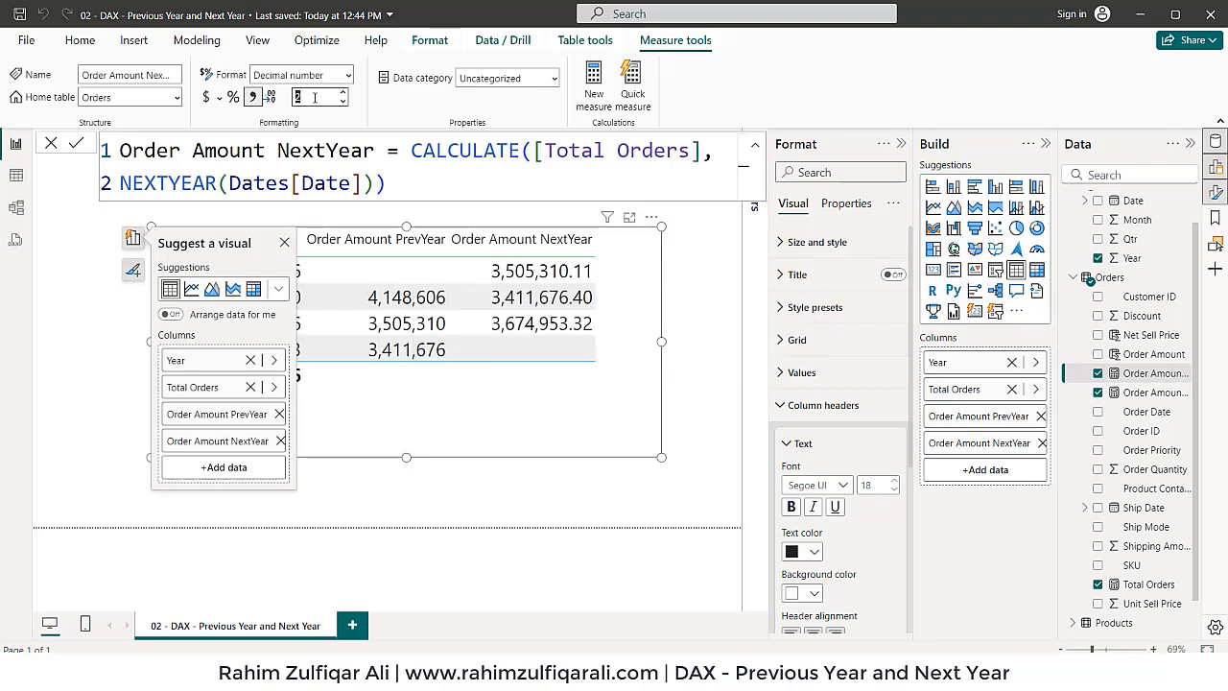
text(0)
key(Return)
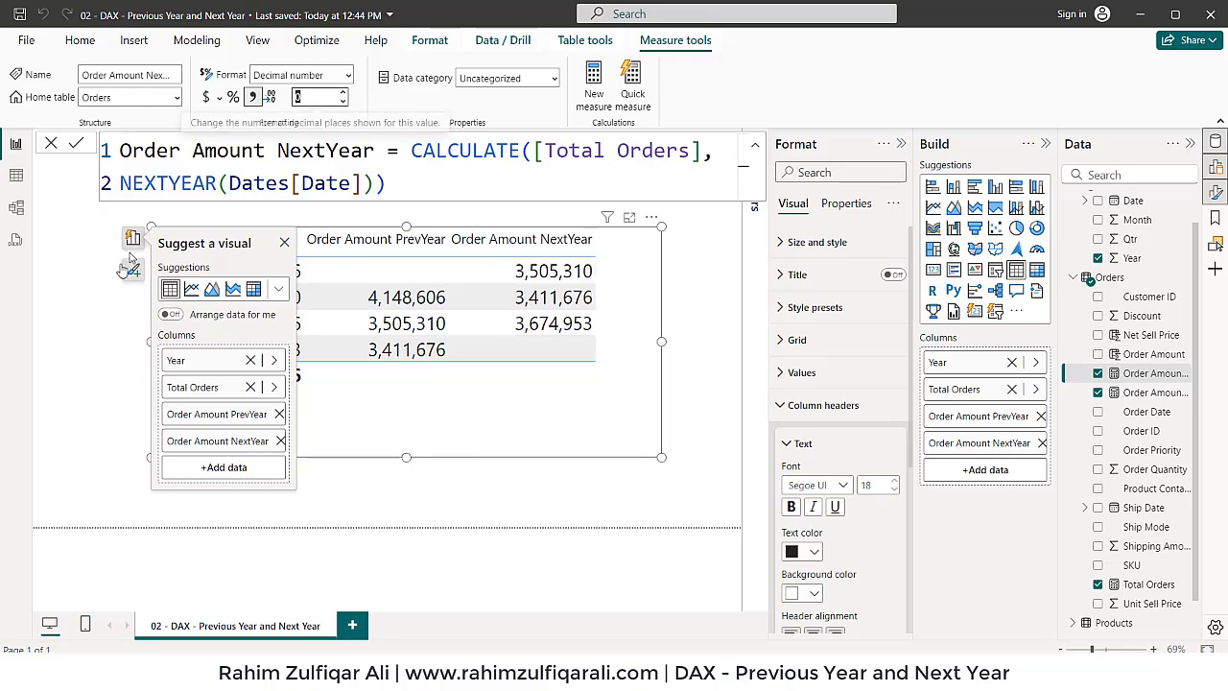
click(84, 316)
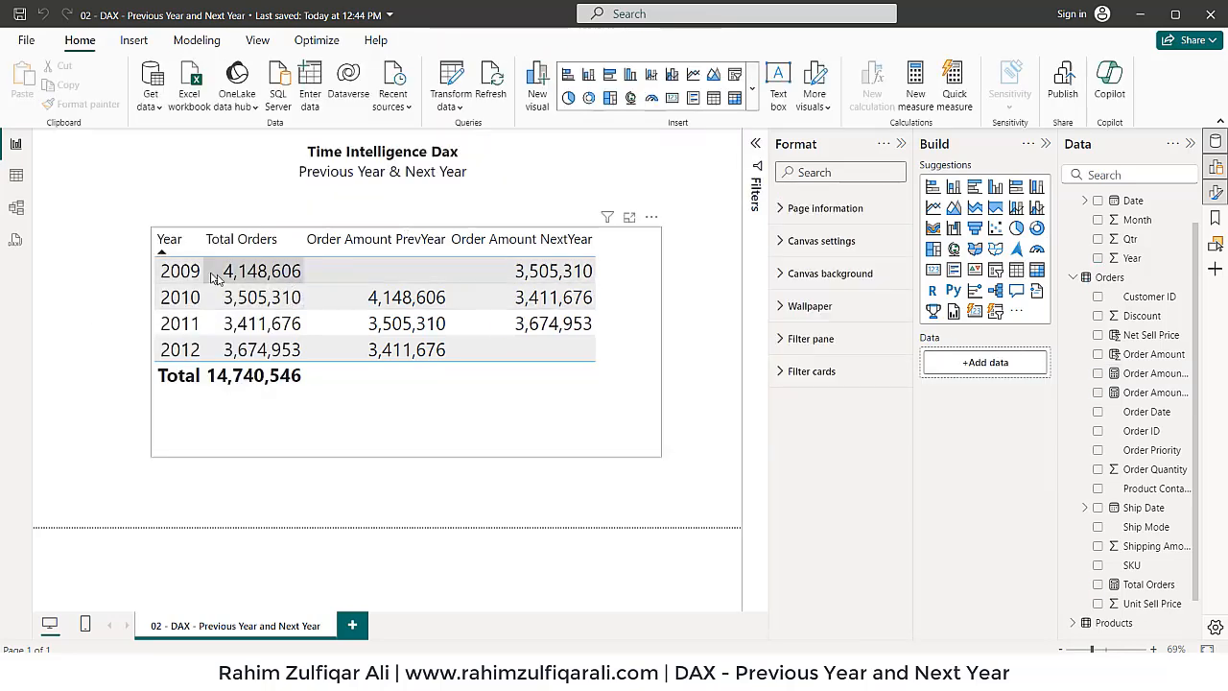
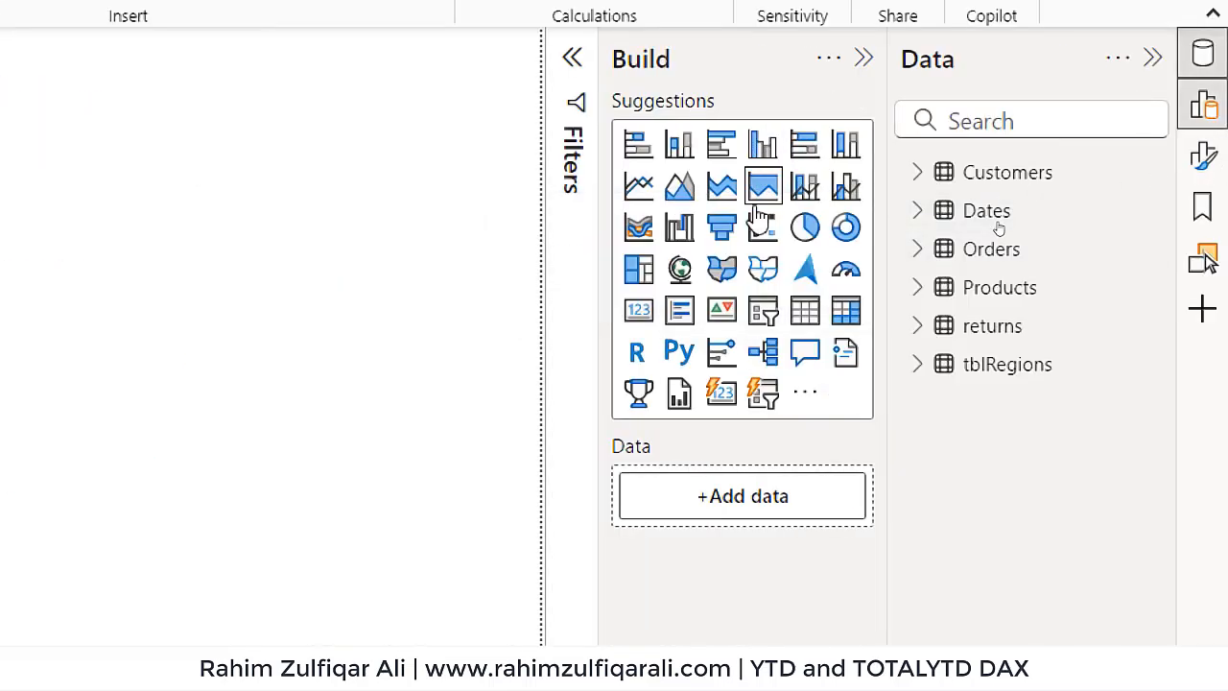
Show the Dates table's data in Table view and add a new calculated column named Month Names.
click(916, 212)
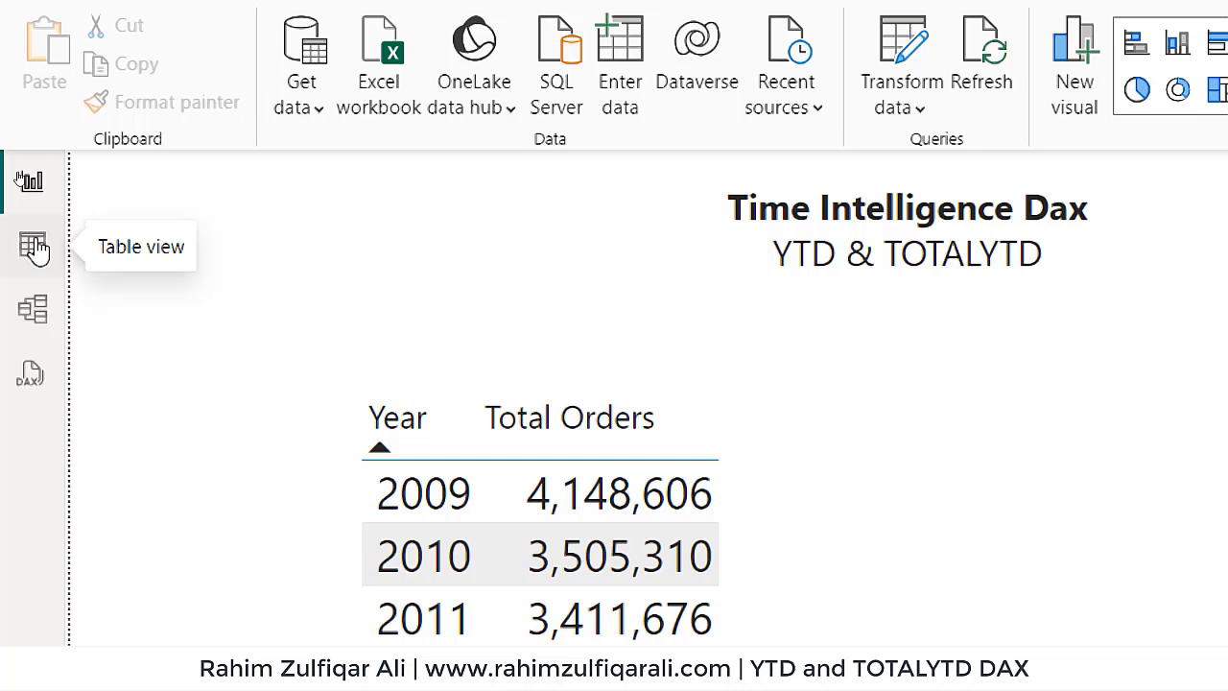
click(33, 122)
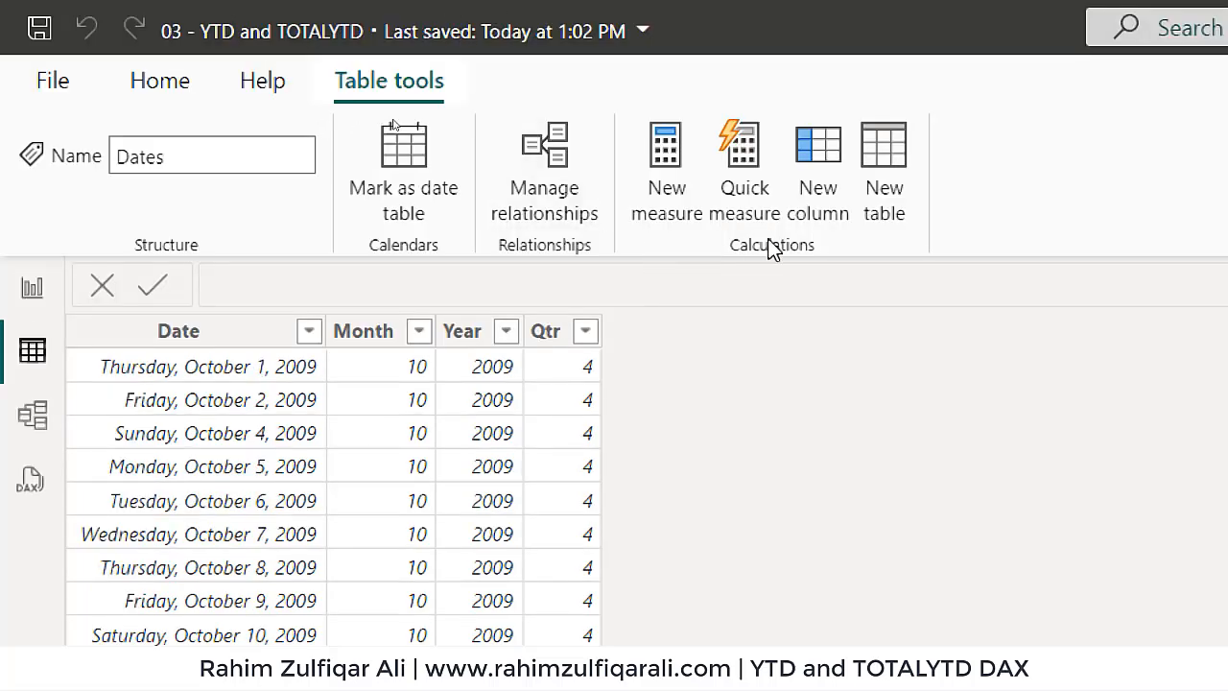
click(832, 198)
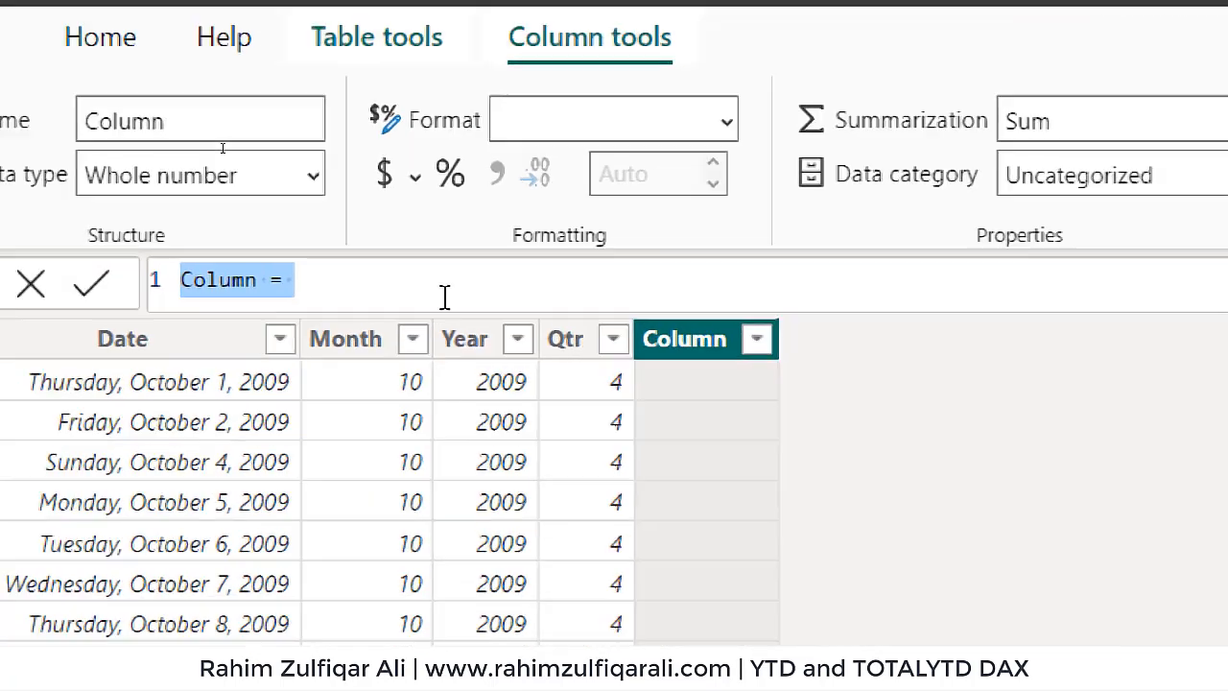
scroll(442, 297, up, 2)
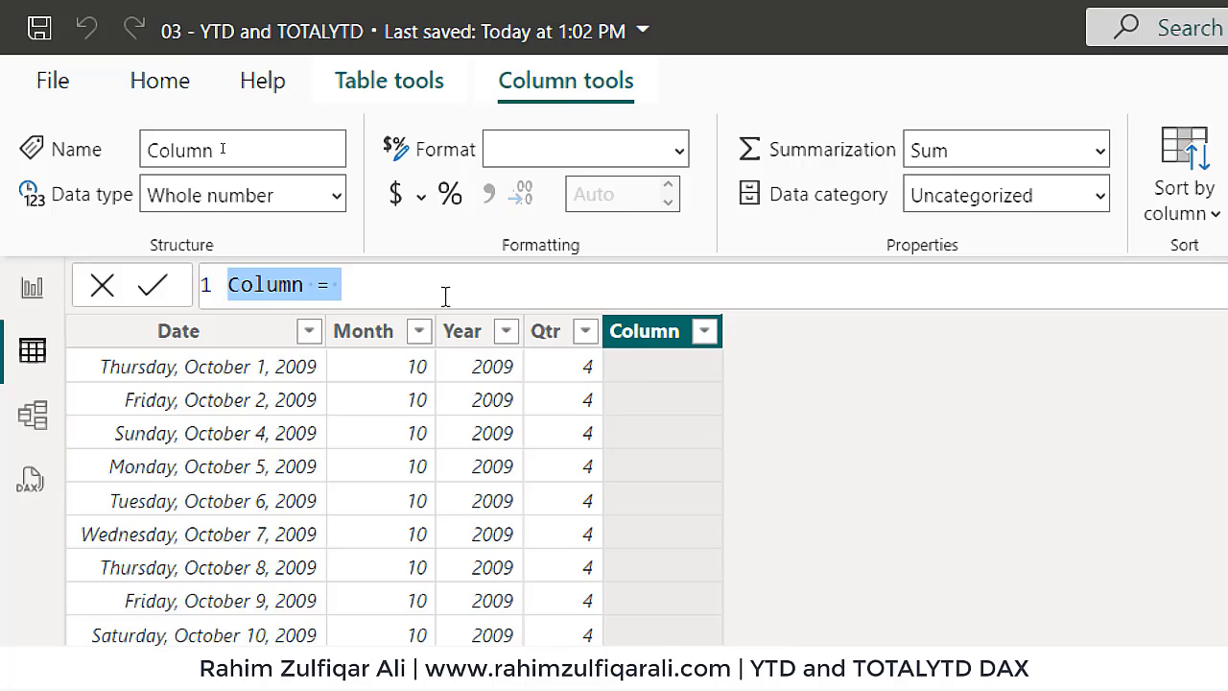
key(ctrl+Left)
key(ctrl+Left)
key(ctrl+shift+Right)
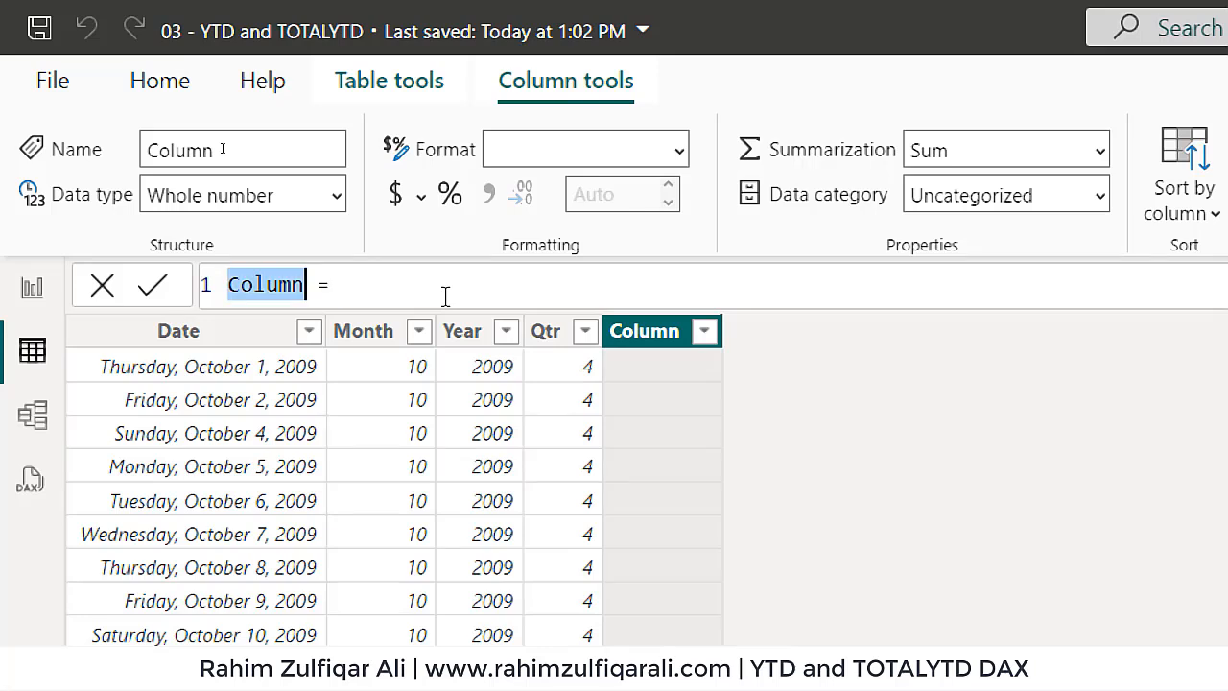
text(Month )
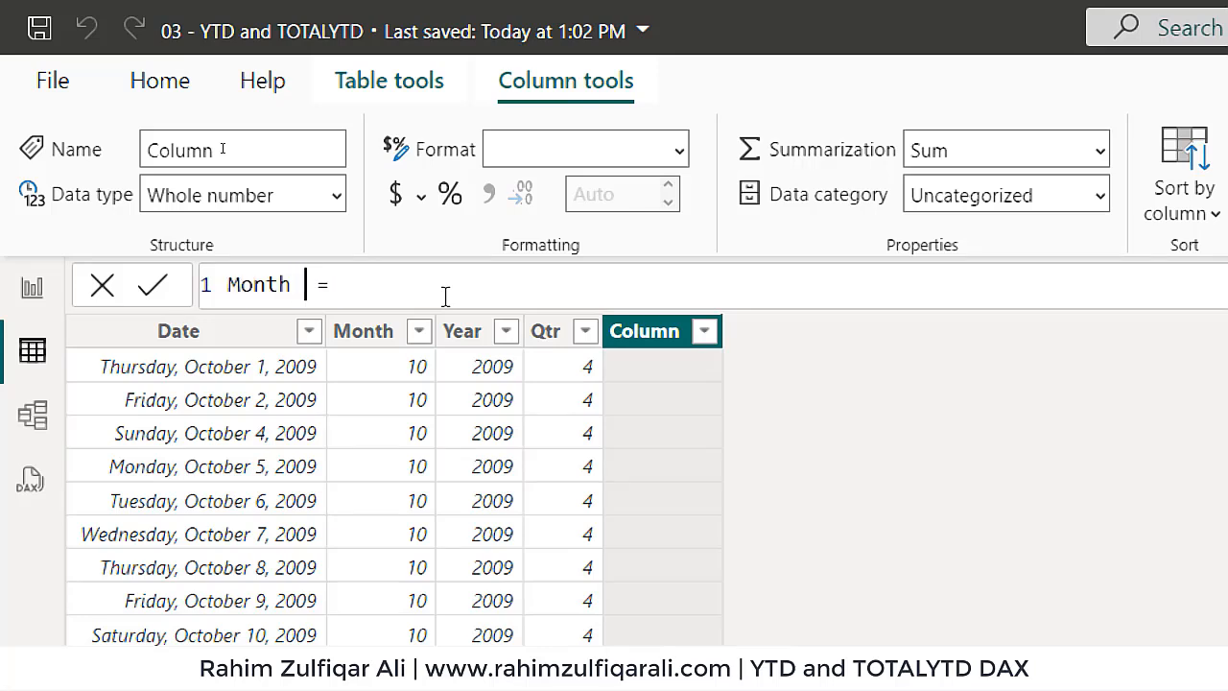
text(Names)
Define the Month Names column as FORMAT(Dates[Date],"mmm") and commit the formula.
text( Forma)
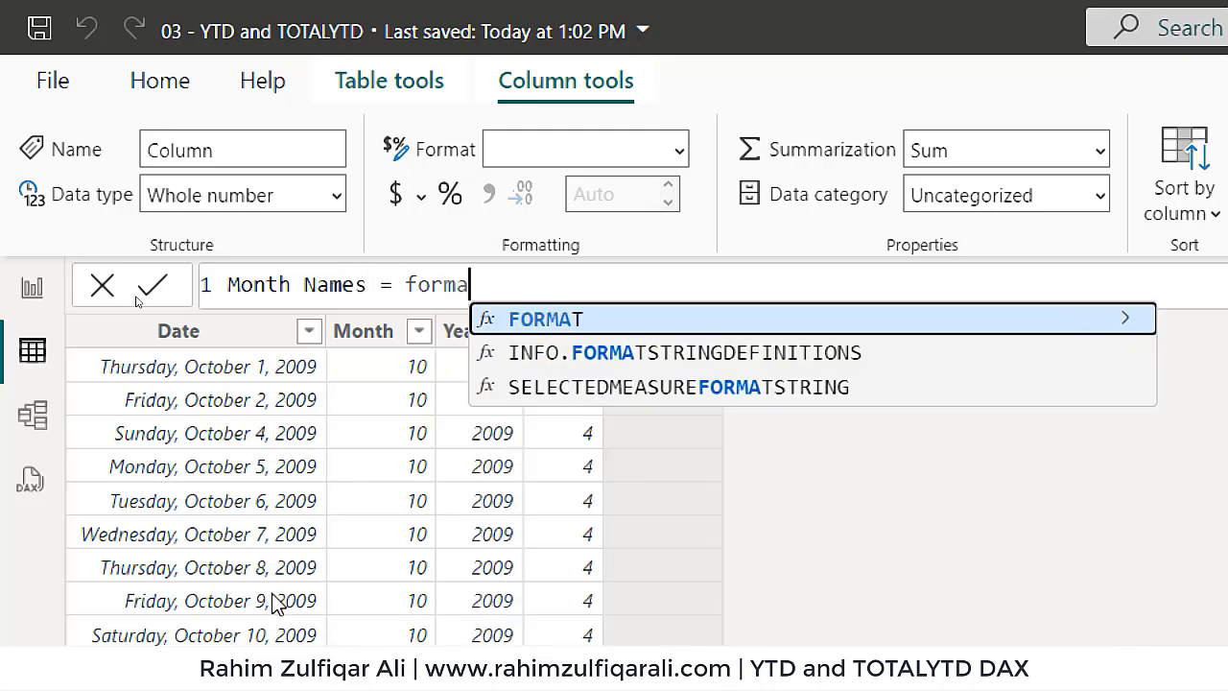
key(Tab)
text(dates)
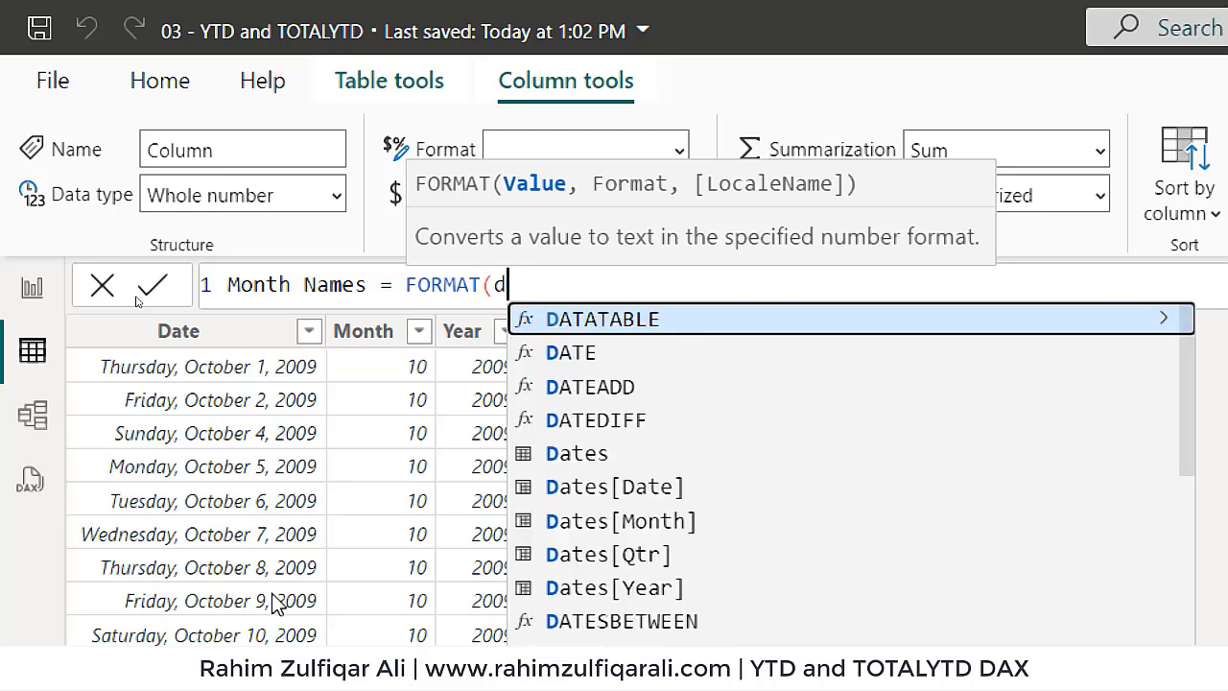
key(Down)
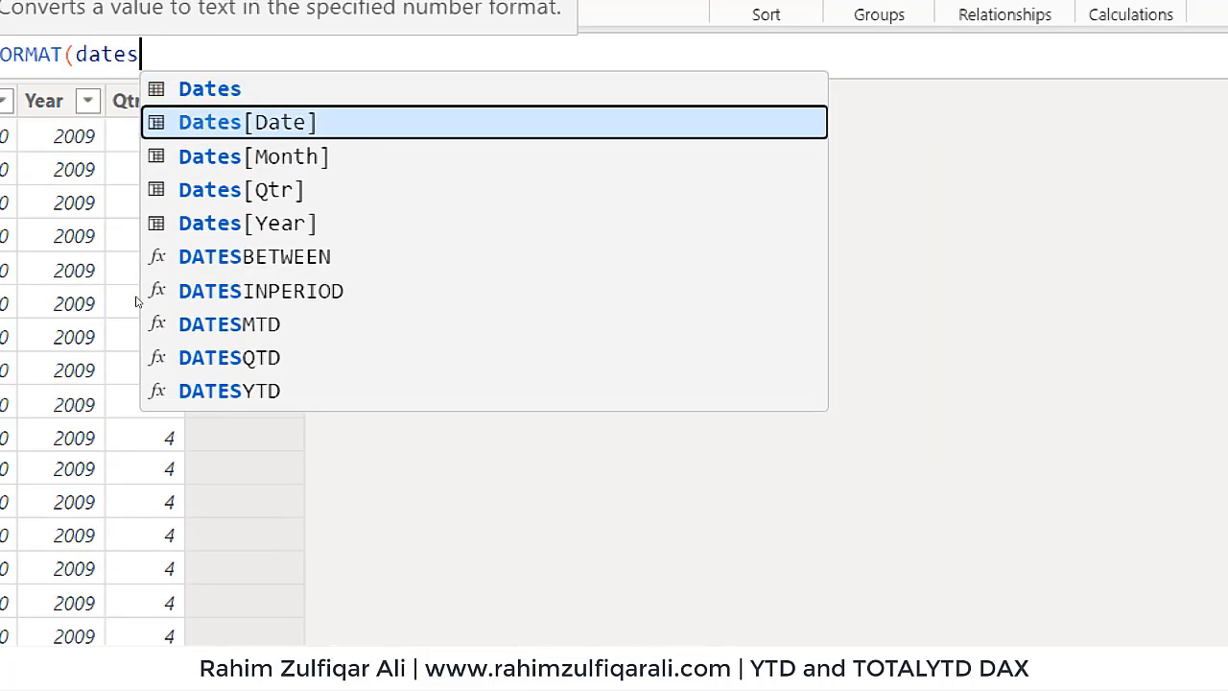
key(Tab)
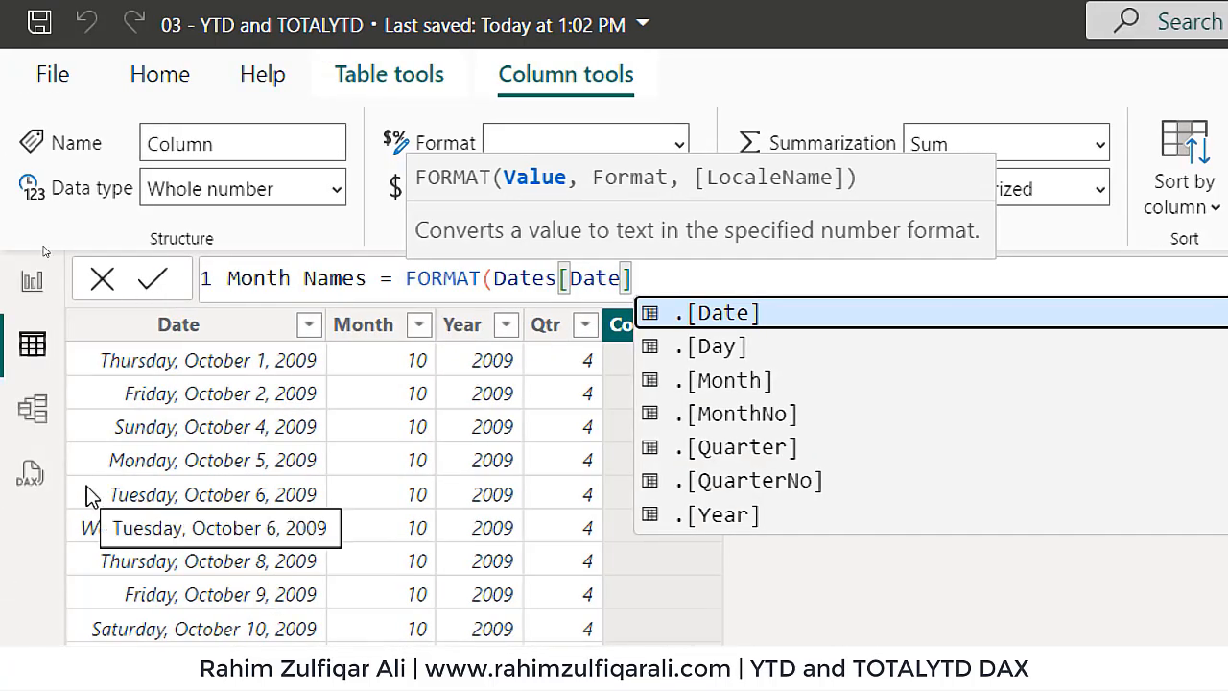
text(,)
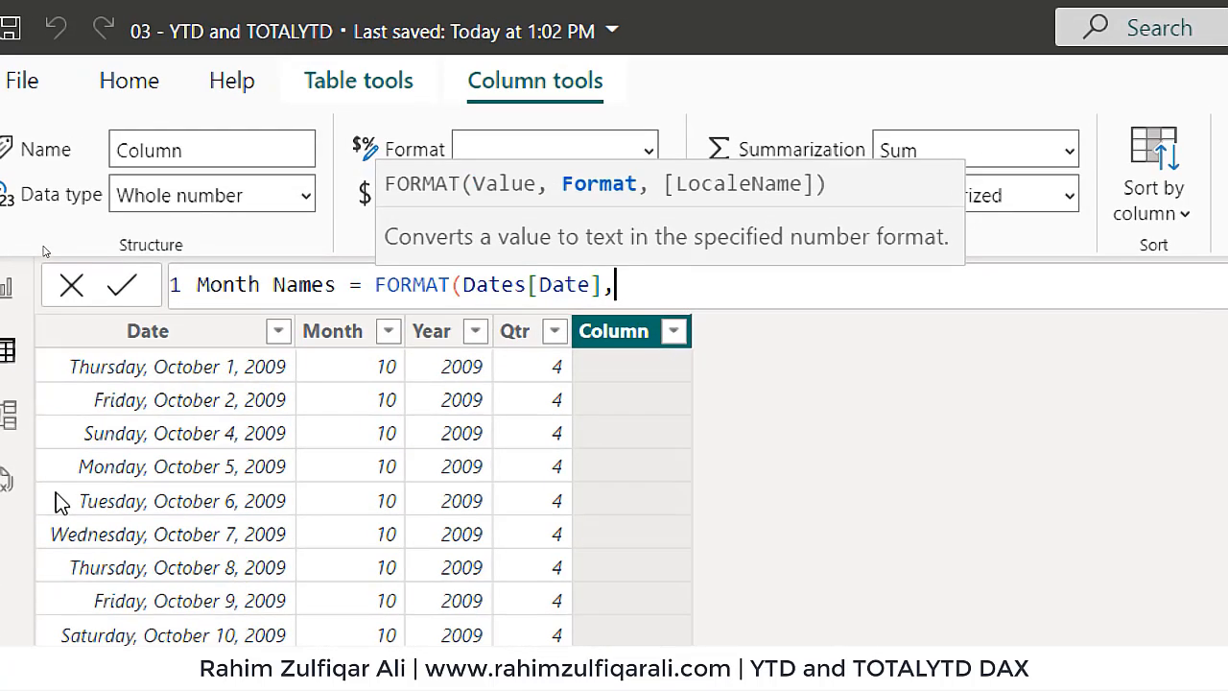
text("mmm")
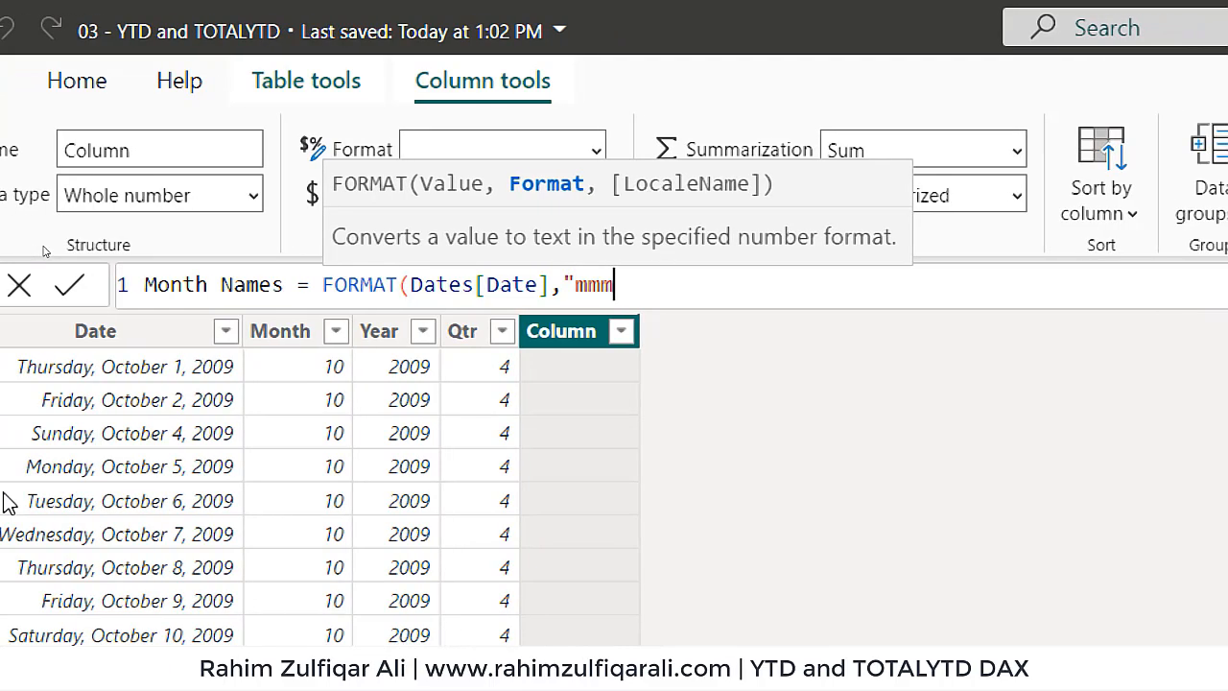
text())
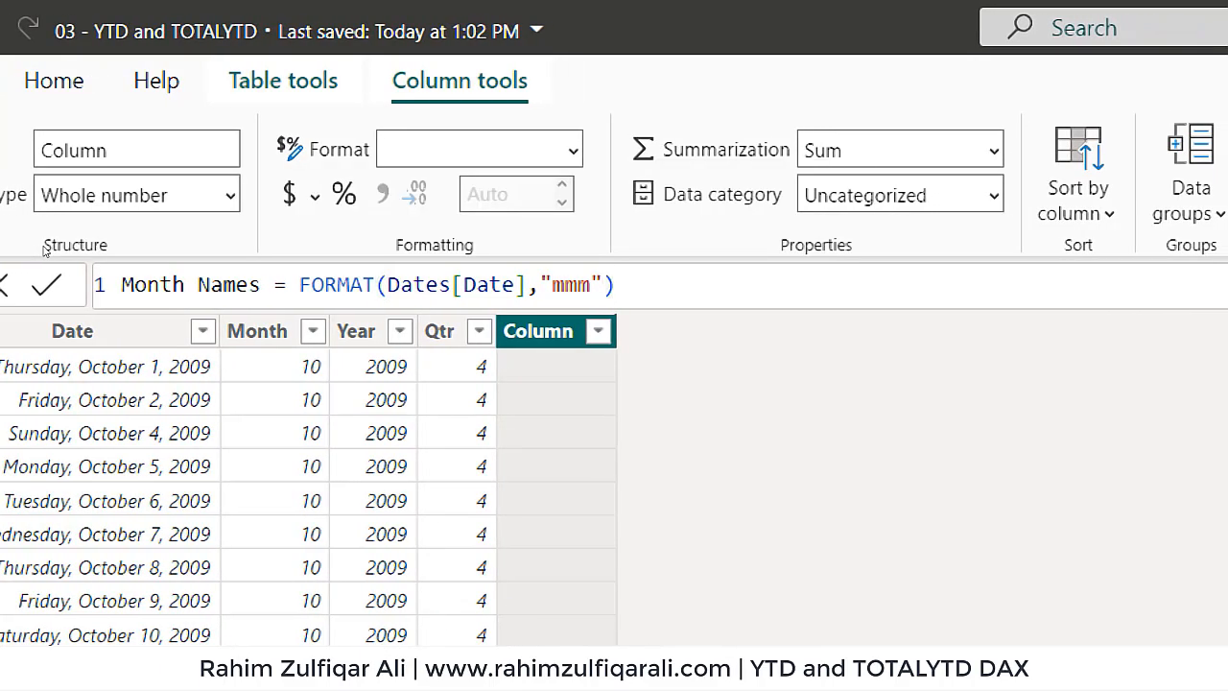
key(Return)
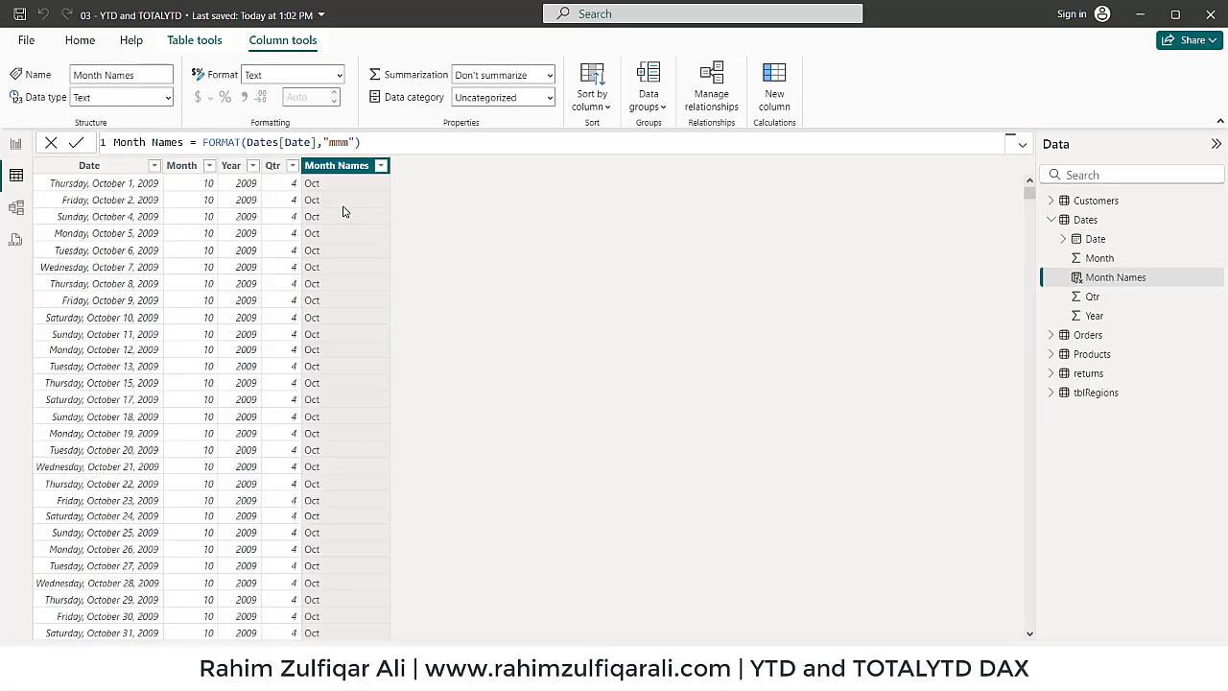
Sort the Month Names column by the Month column in the Dates table.
click(345, 232)
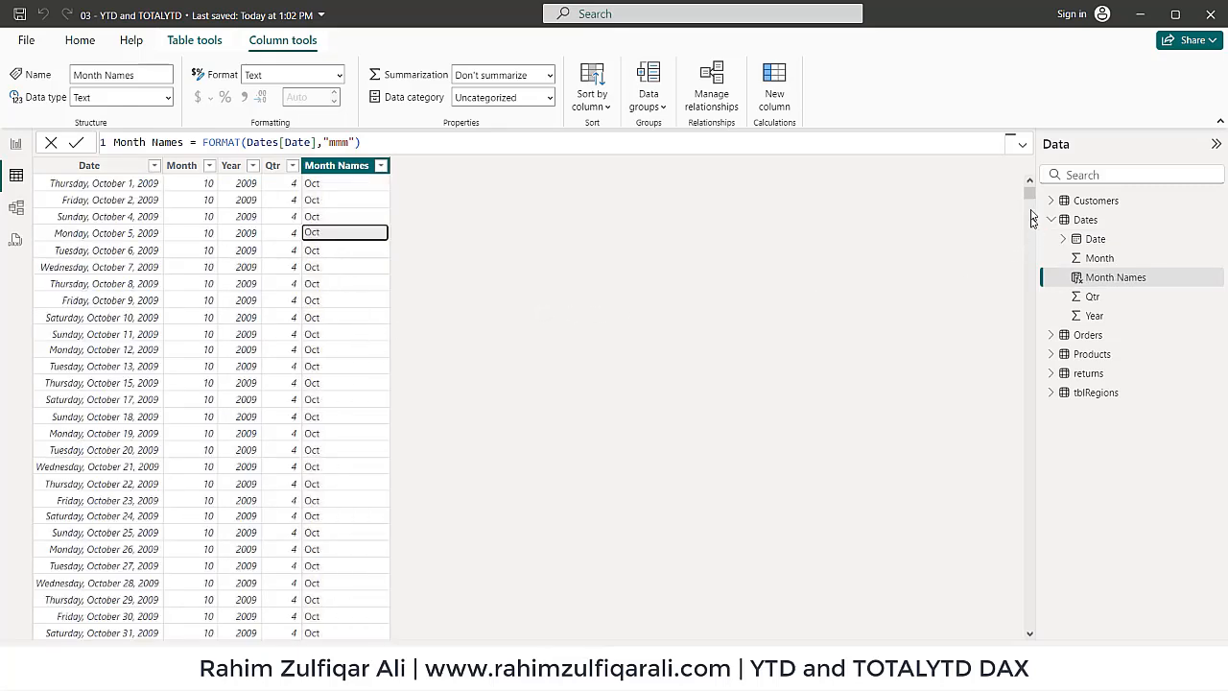
drag(1029, 192, 1085, 154)
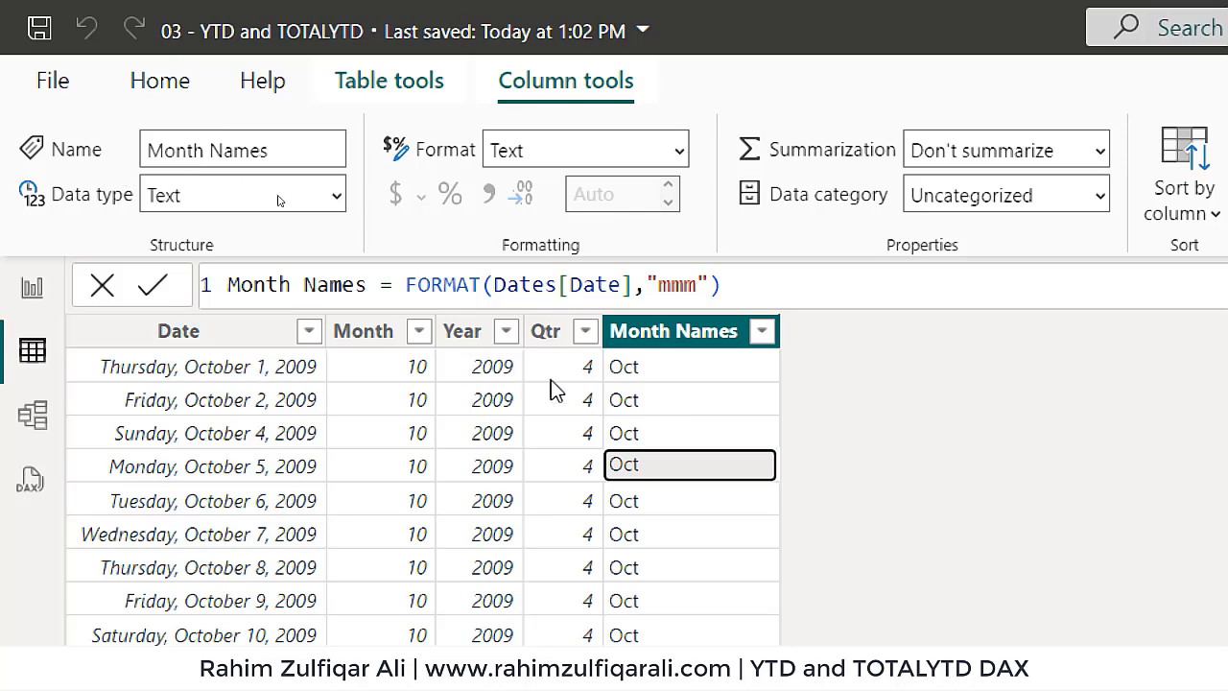
click(636, 341)
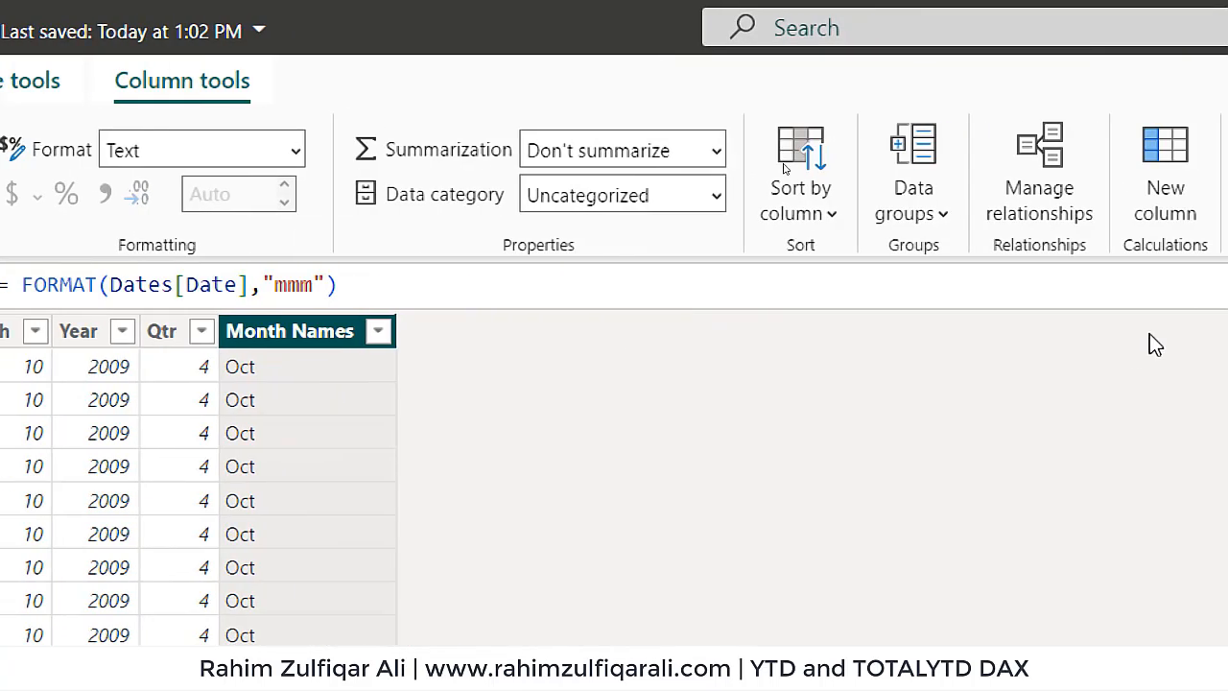
click(781, 217)
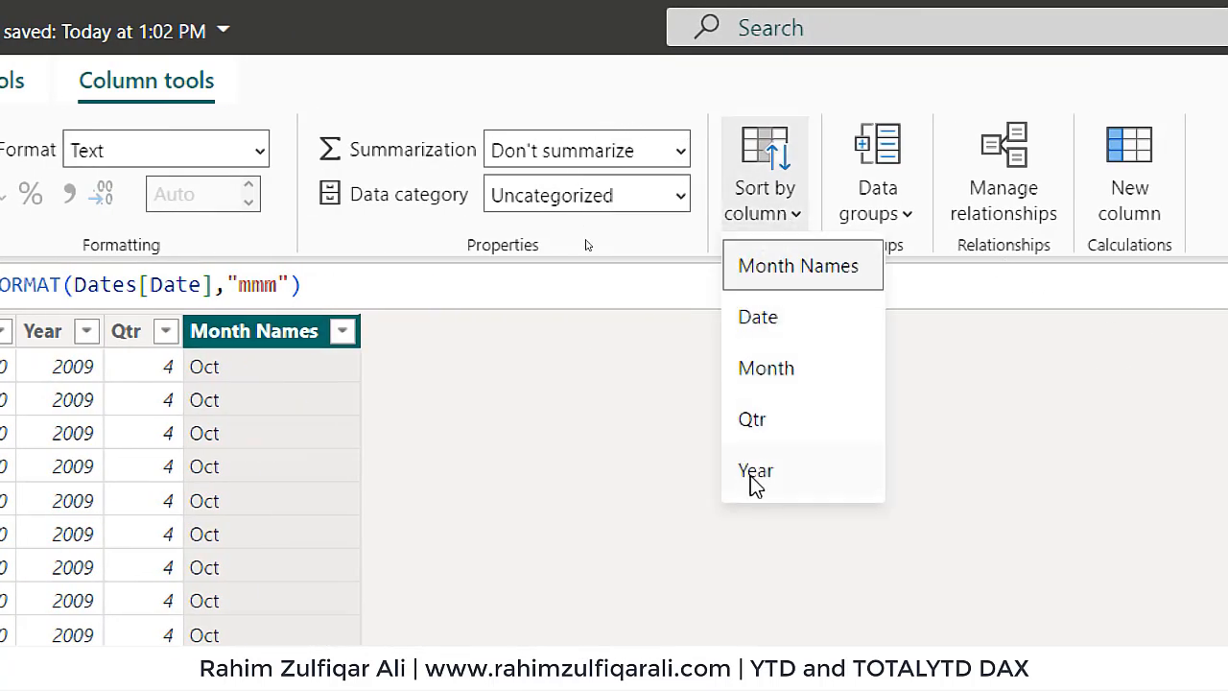
click(773, 374)
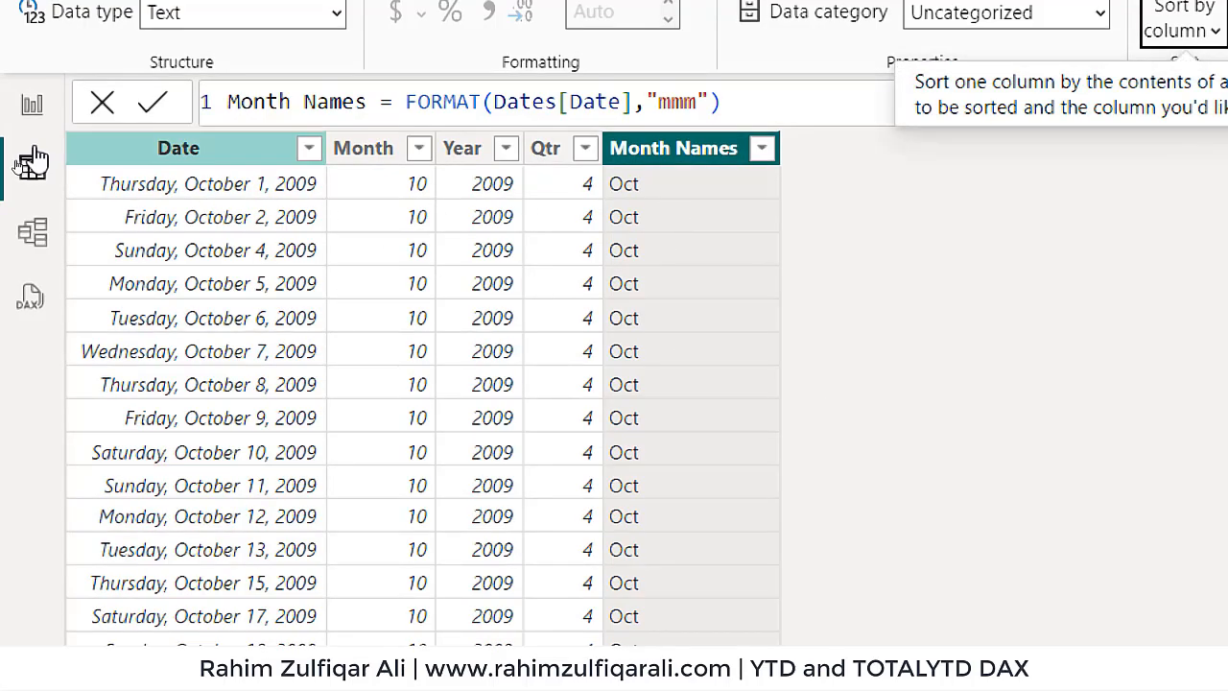
Check the Month and Month Names columns in Table view and return to the report page.
click(32, 103)
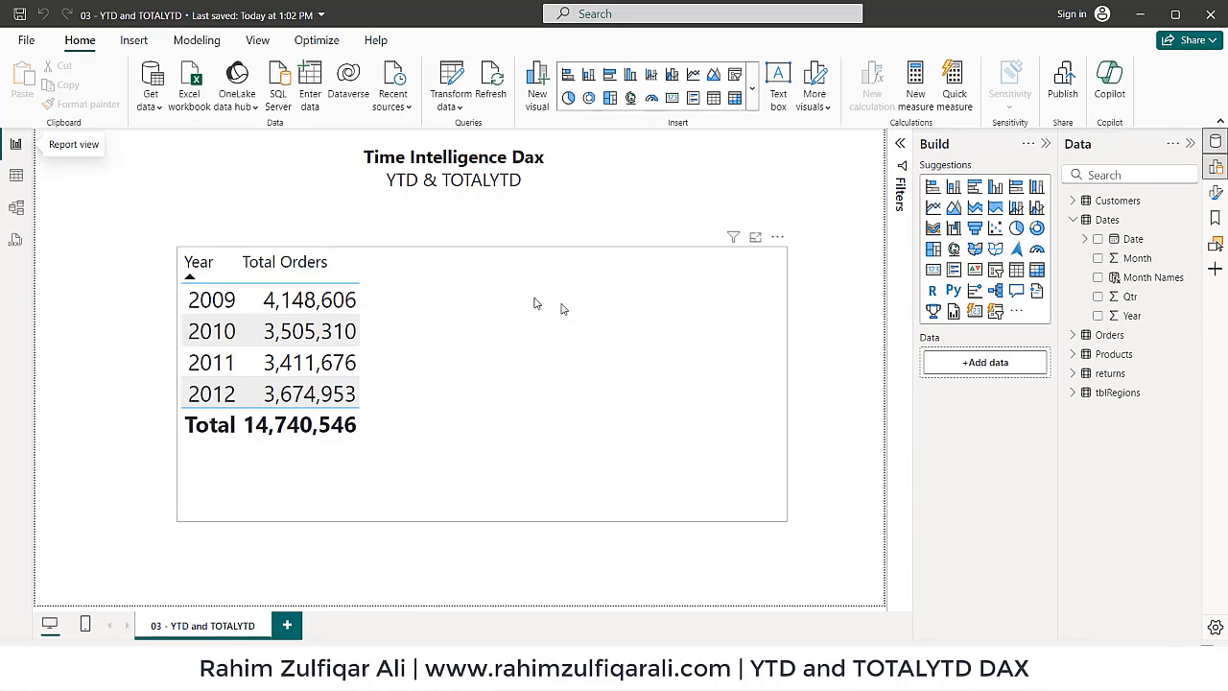
click(17, 175)
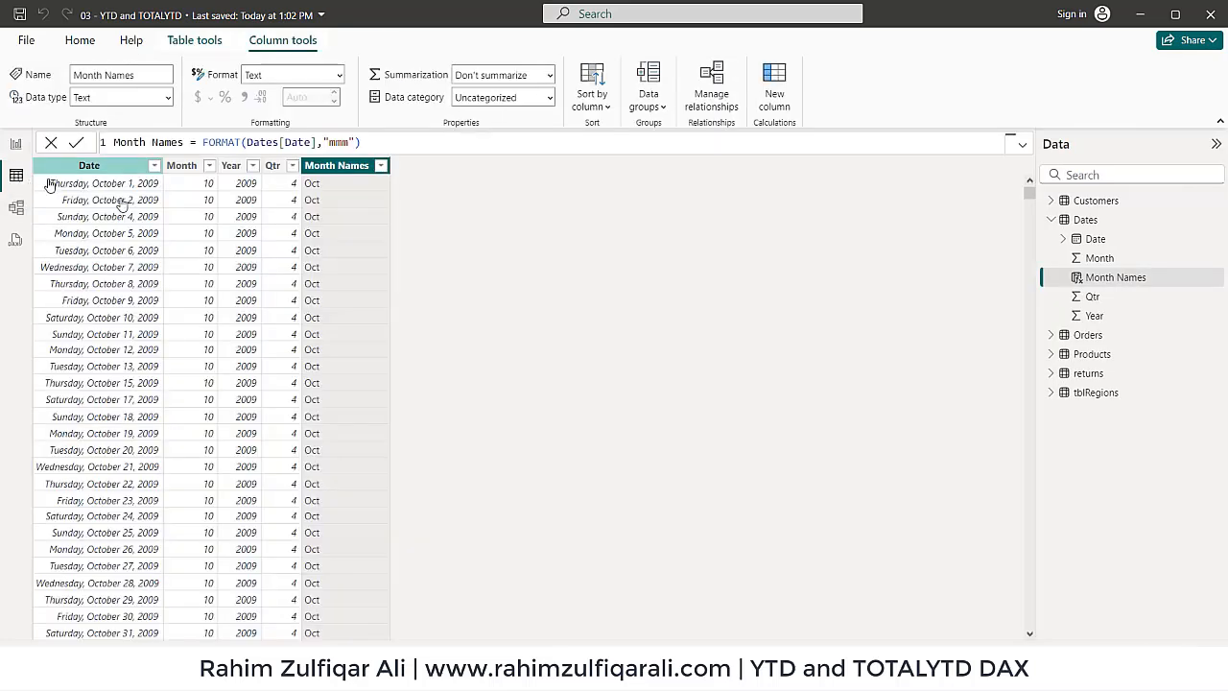
click(183, 167)
click(338, 167)
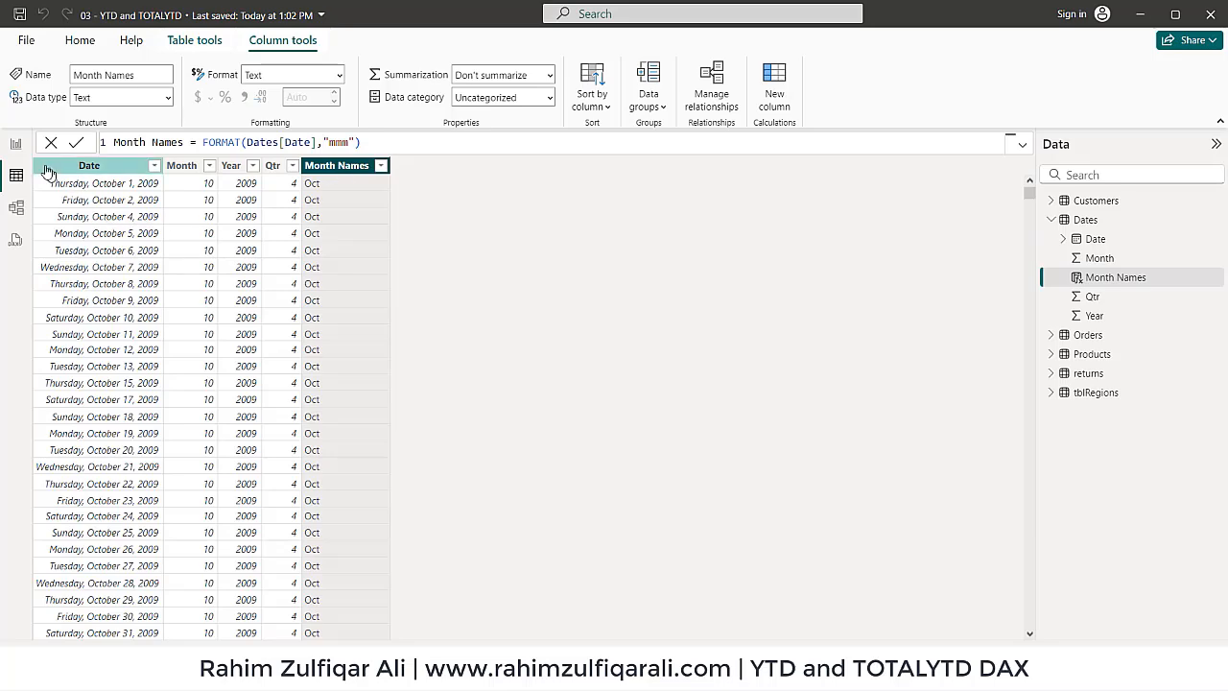
click(16, 144)
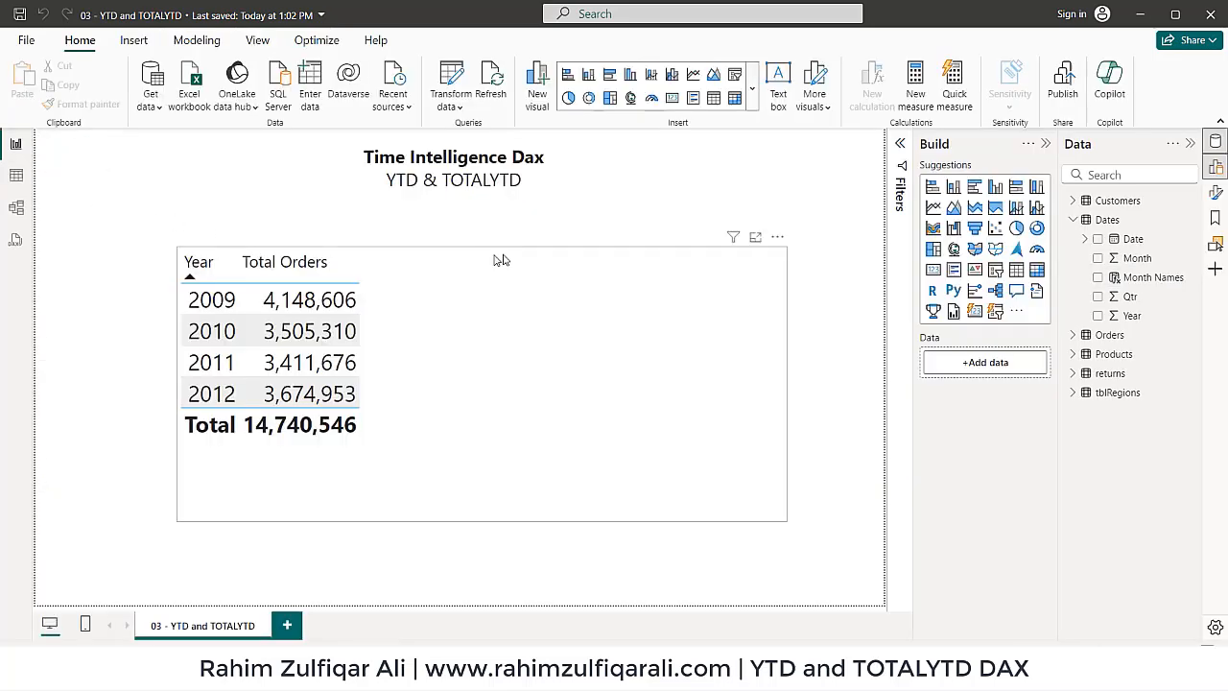
Create a new measure in the Orders table, enlarge the formula text and name the measure Order Amount YTD.
click(1104, 335)
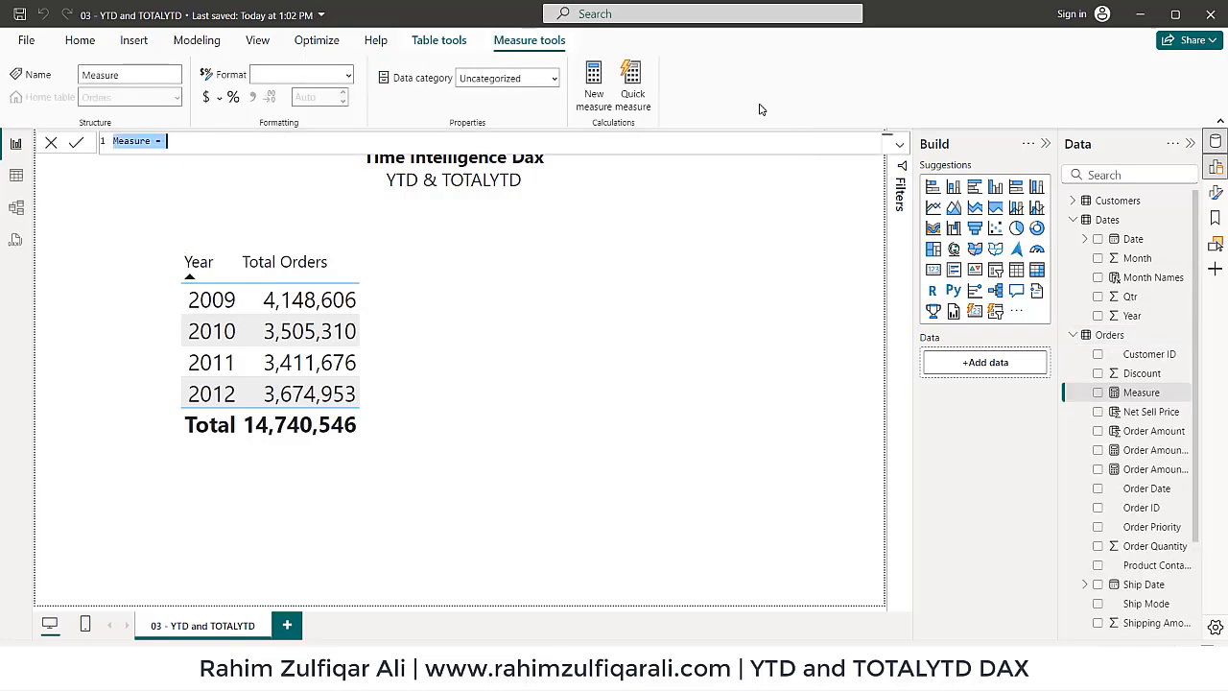
key(ctrl+plus)
key(ctrl+plus)
key(ctrl+plus)
key(ctrl+plus)
key(ctrl+plus)
key(ctrl+plus)
key(ctrl+plus)
key(ctrl+plus)
key(ctrl+plus)
key(ctrl+plus)
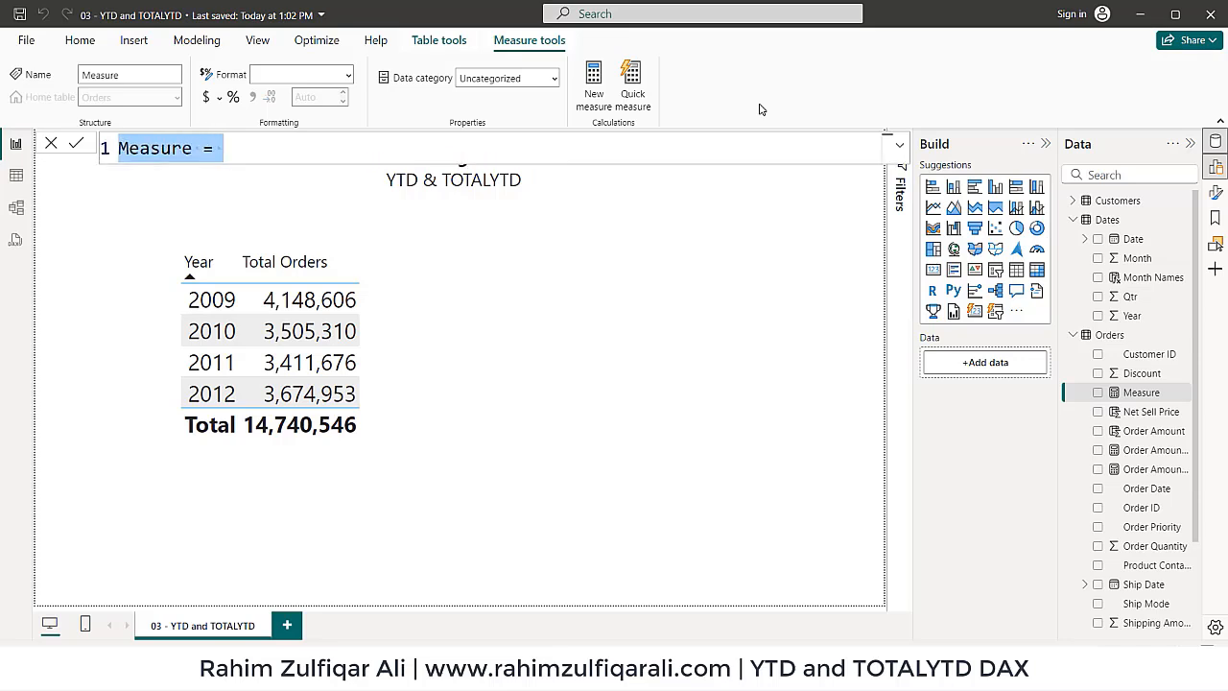
key(Home)
key(ctrl+shift+Right)
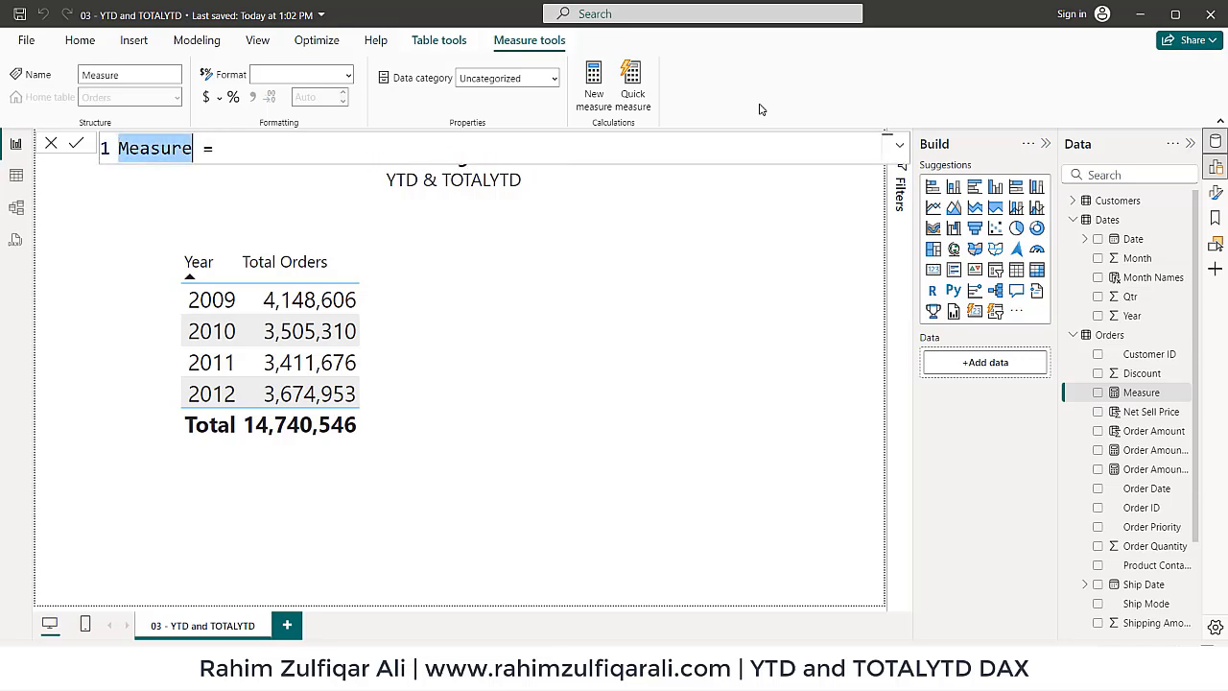
text(Order Amount )
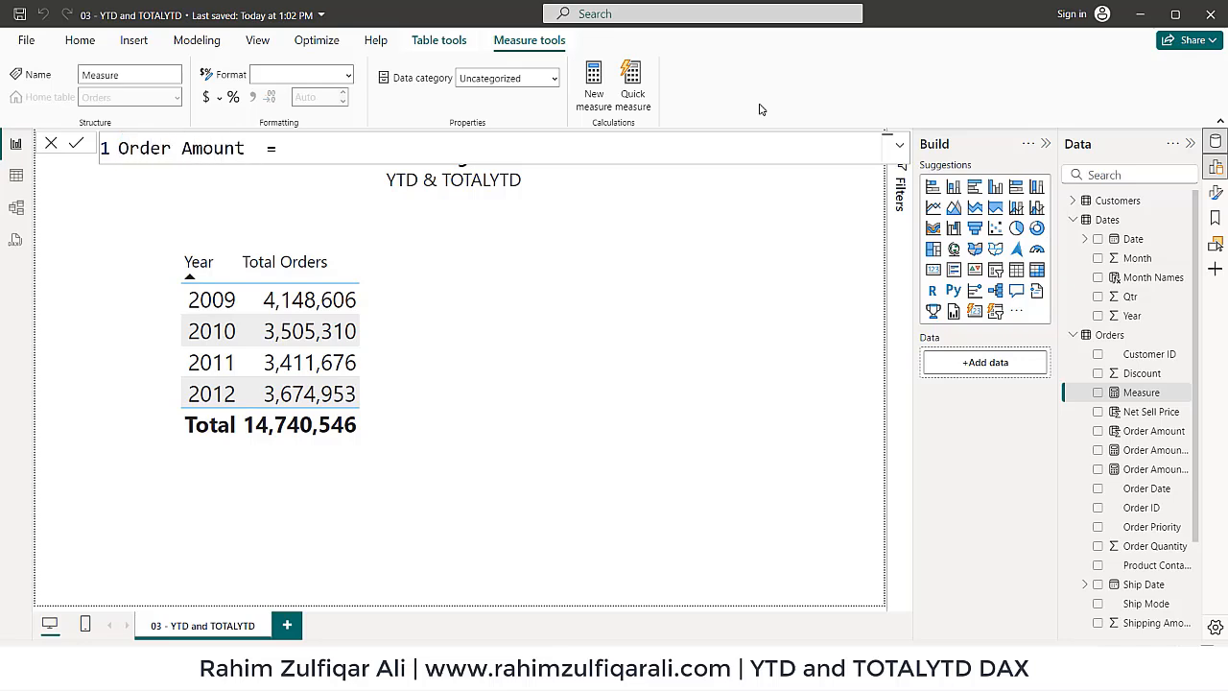
text(YTD)
Start the Order Amount YTD formula with CALCULATE and use the [Total Orders] measure as its expression.
text(cal)
key(Tab)
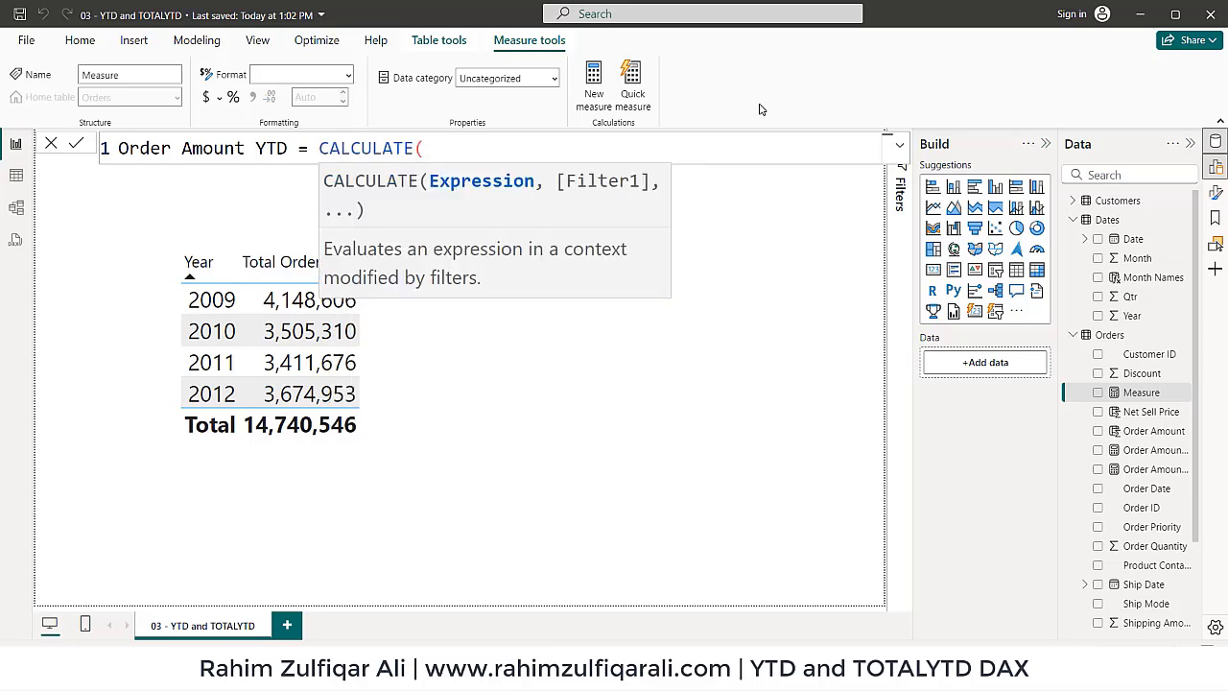
text([To)
text(t)
key(Tab)
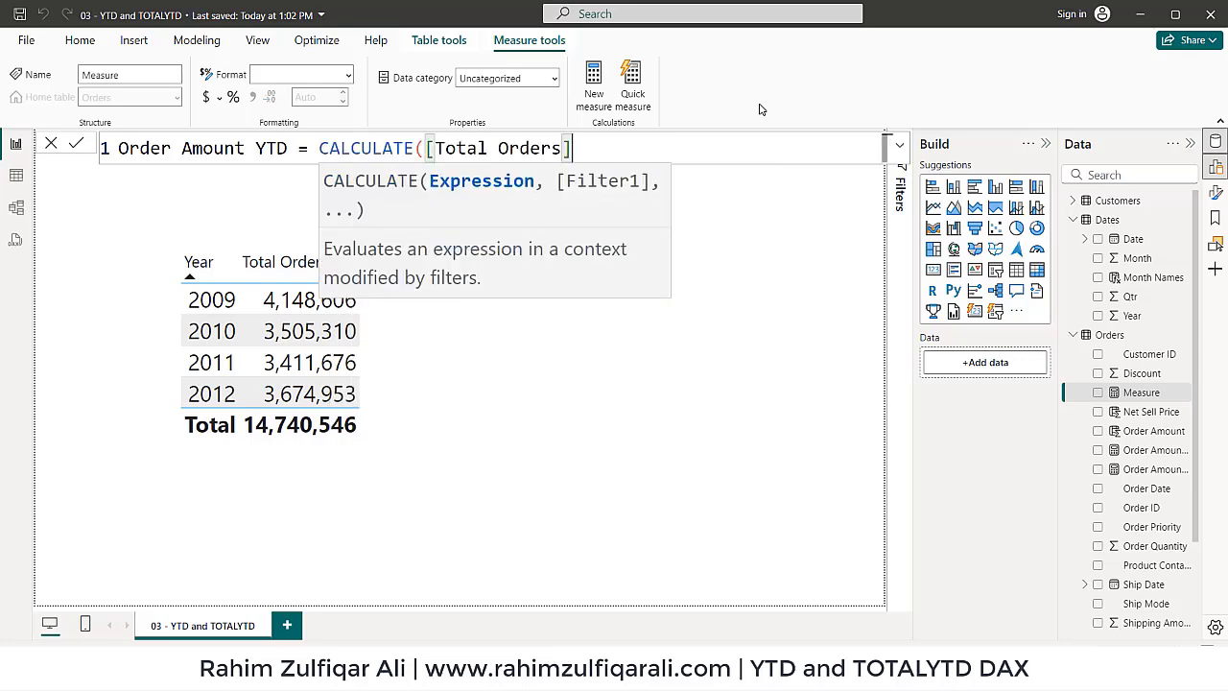
Add the DATESYTD function as the filter argument of CALCULATE.
text(,dates)
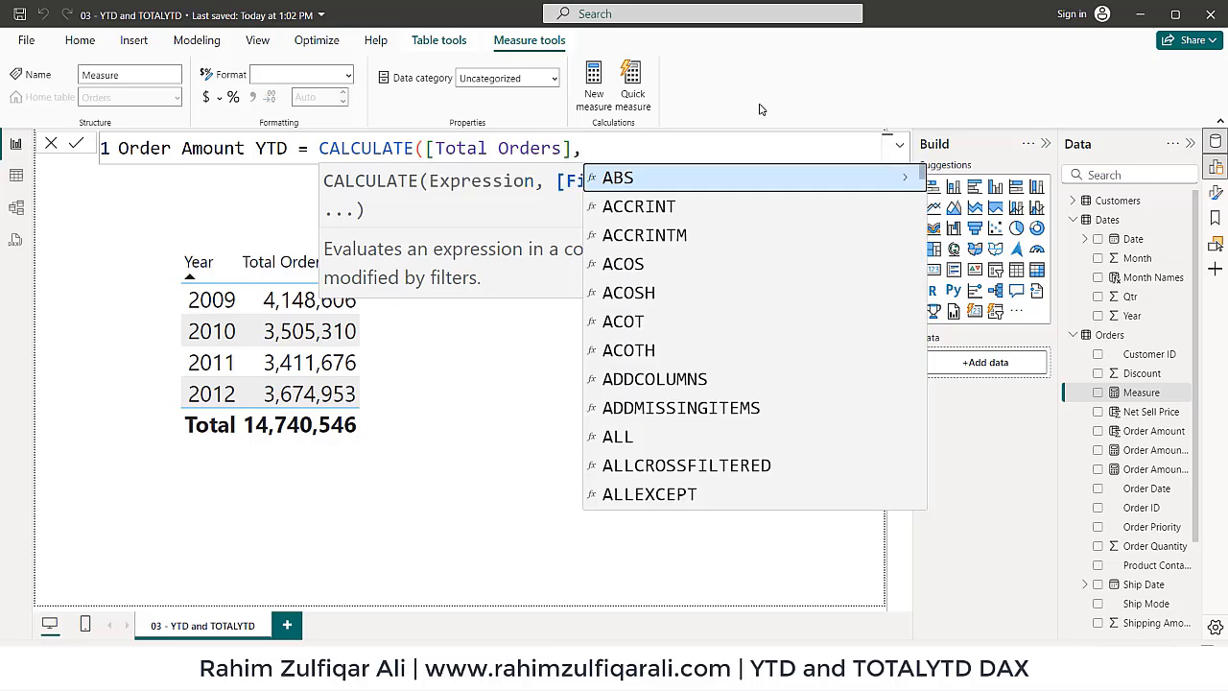
key(Down)
key(Down)
key(Down)
key(Down)
key(Down)
key(Down)
key(Down)
key(Down)
key(Down)
key(Down)
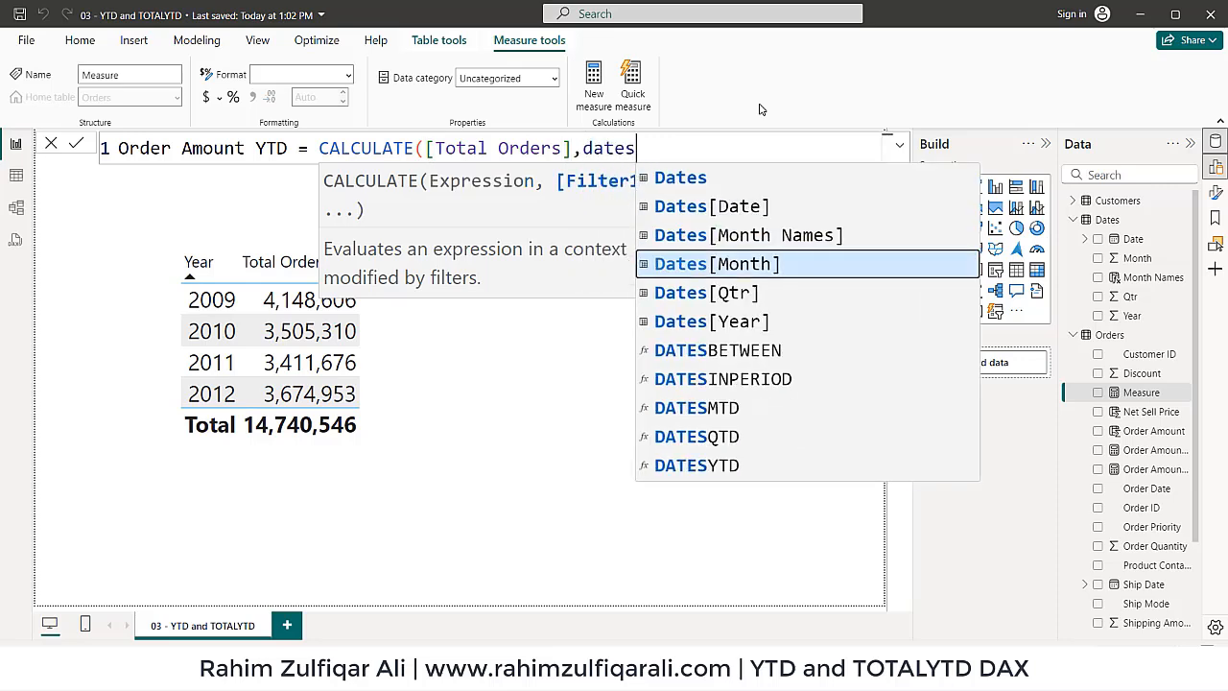
key(Up)
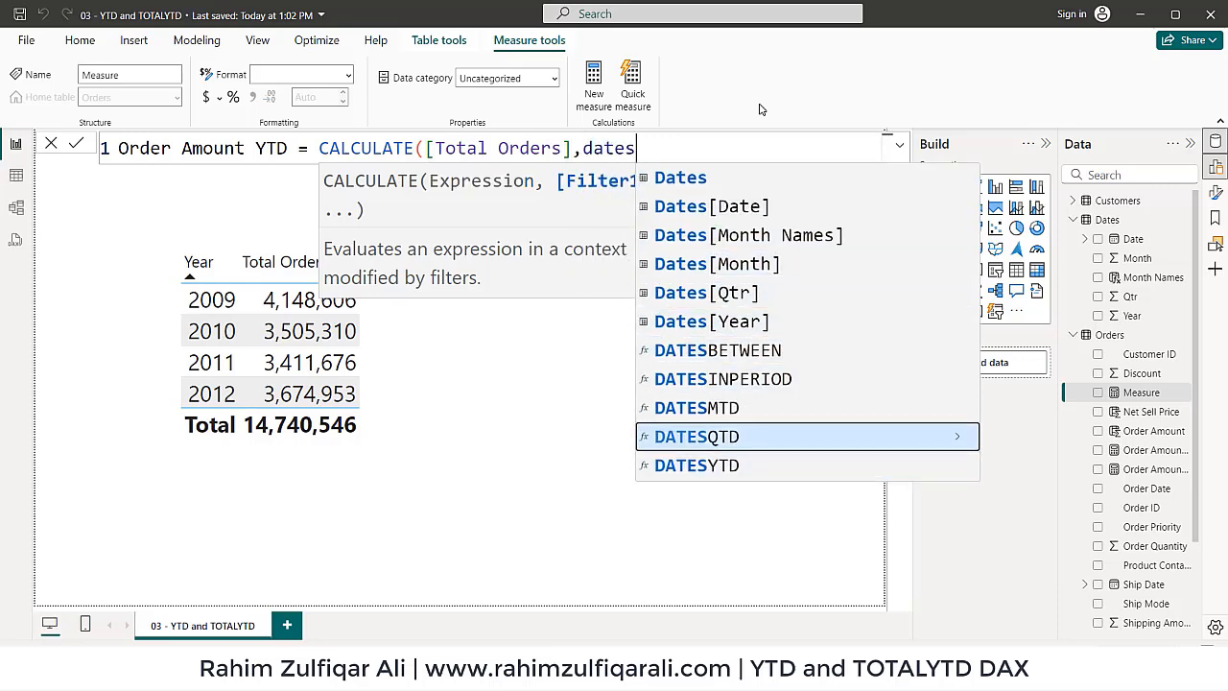
key(Up)
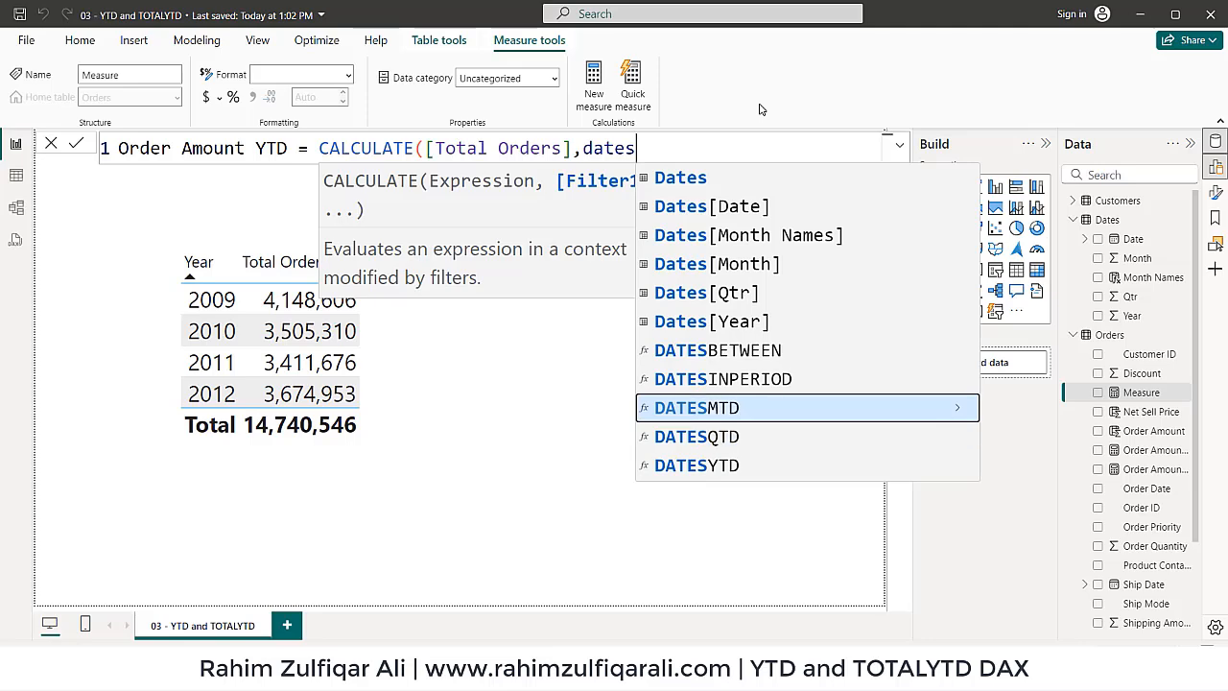
key(Down)
key(Down)
key(Tab)
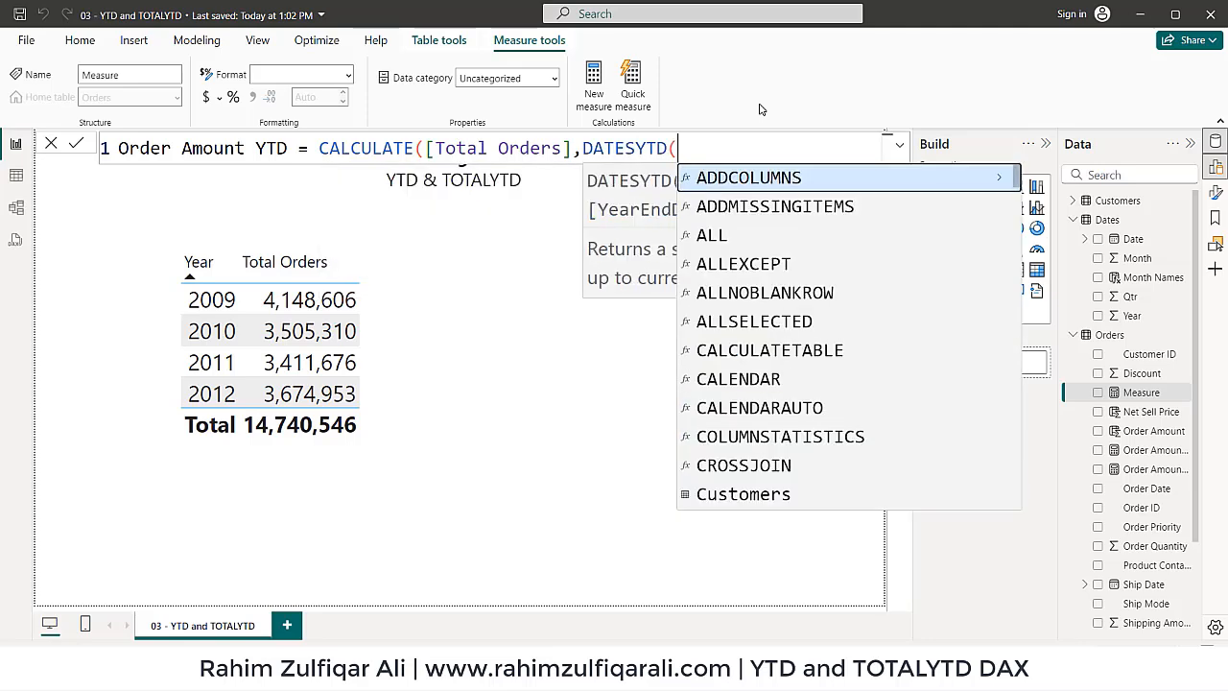
Give DATESYTD the Dates[Date] column as its dates argument.
text(data)
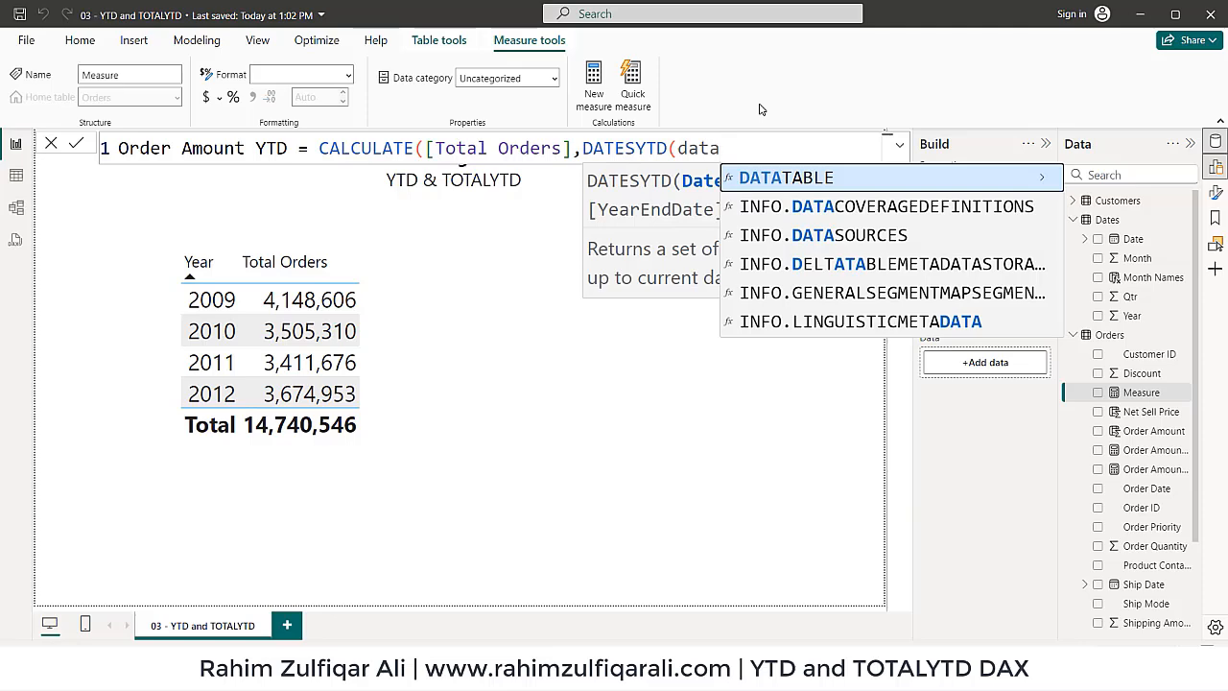
key(BackSpace)
text(e)
key(Down)
key(Tab)
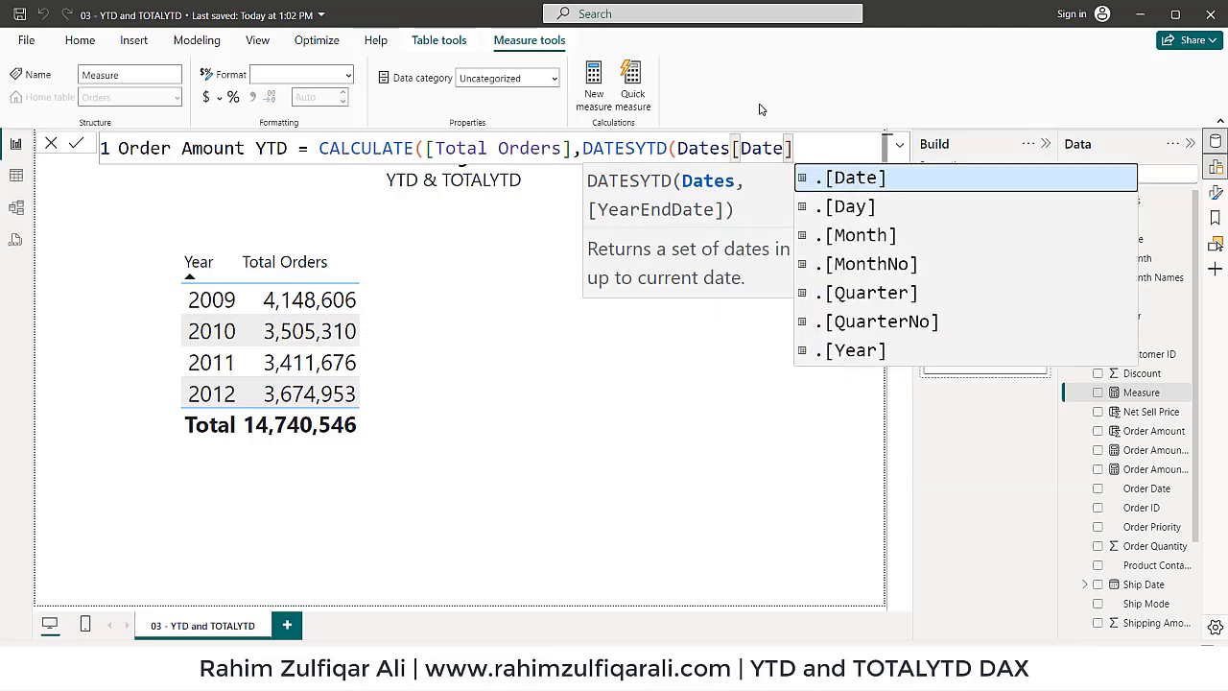
Finish the Order Amount YTD measure's CALCULATE and DATESYTD formula and add the measure to the Year and Total Orders table.
text())
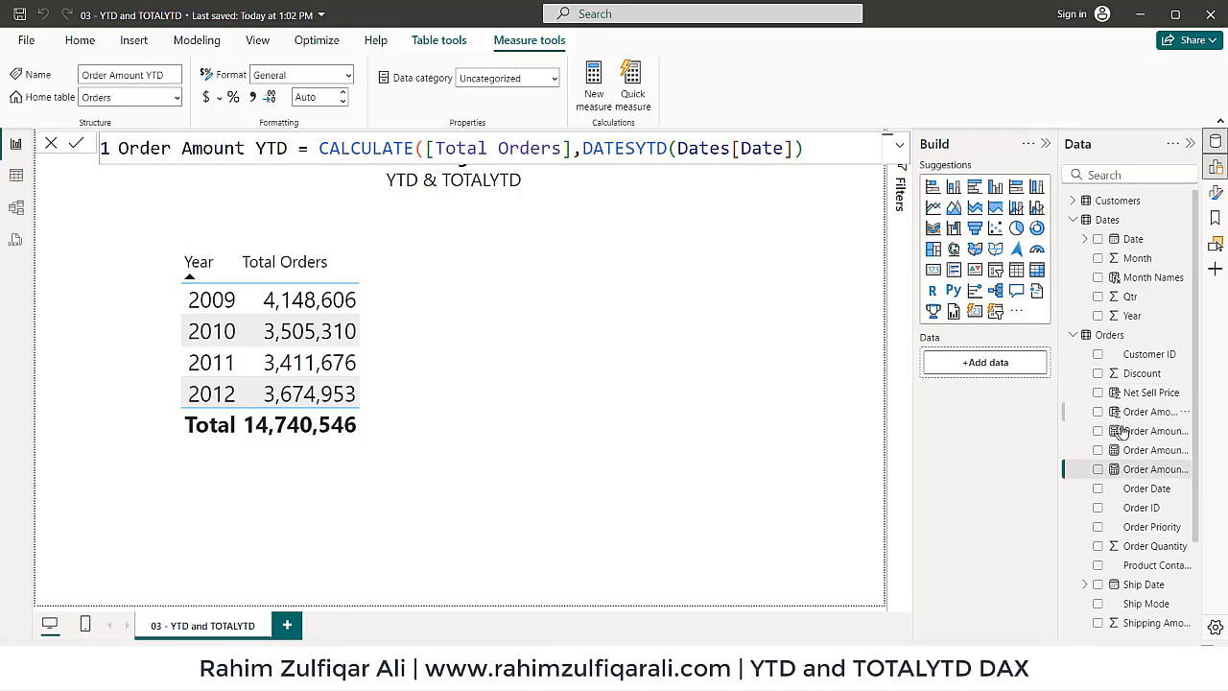
drag(1113, 470, 474, 343)
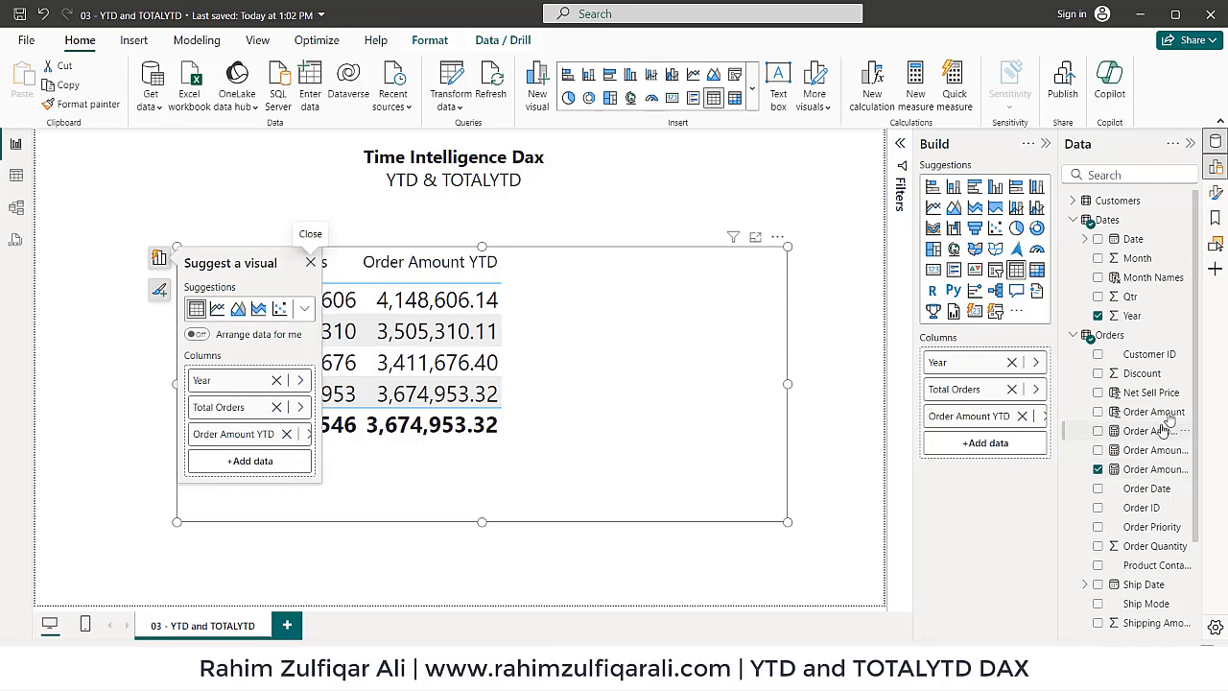
Format the Order Amount YTD measure with a thousands separator and 0 decimal places.
click(1147, 469)
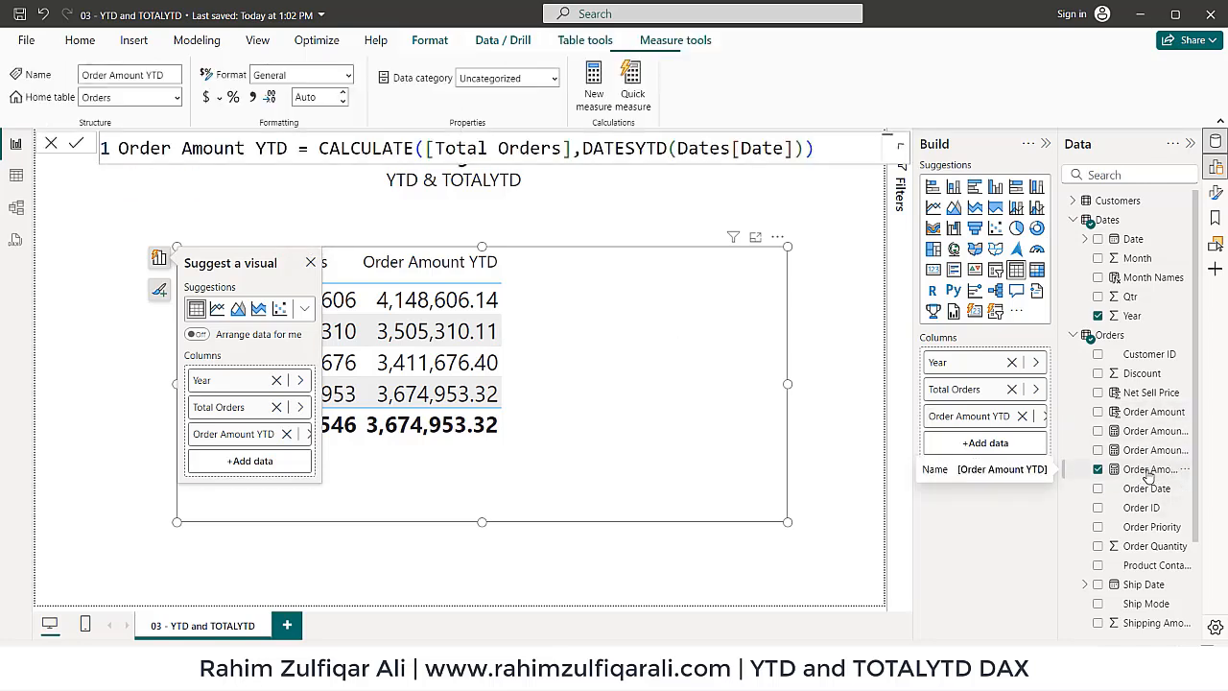
click(251, 98)
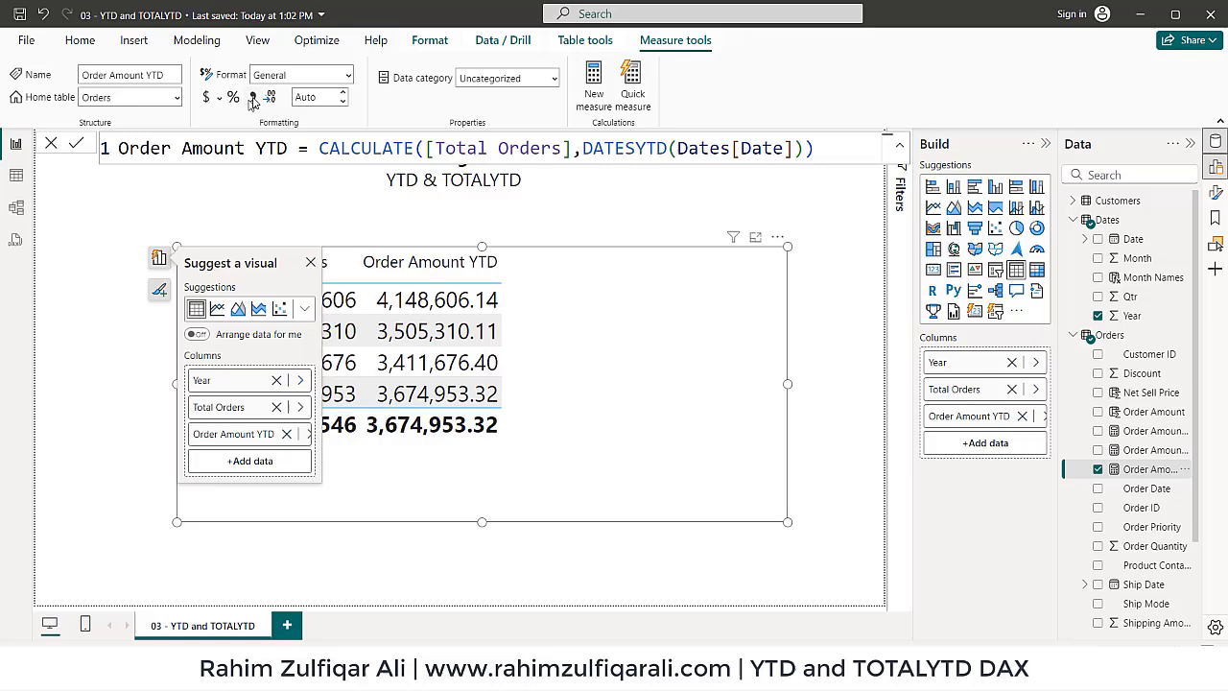
click(321, 100)
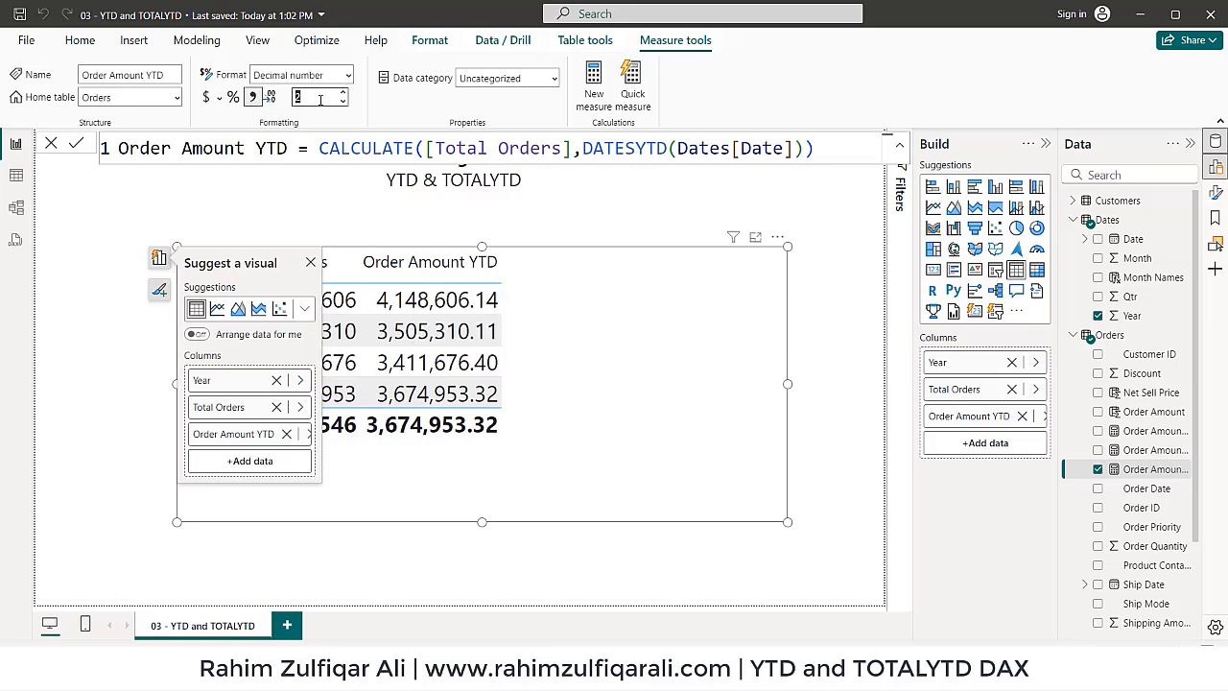
text(0)
key(Return)
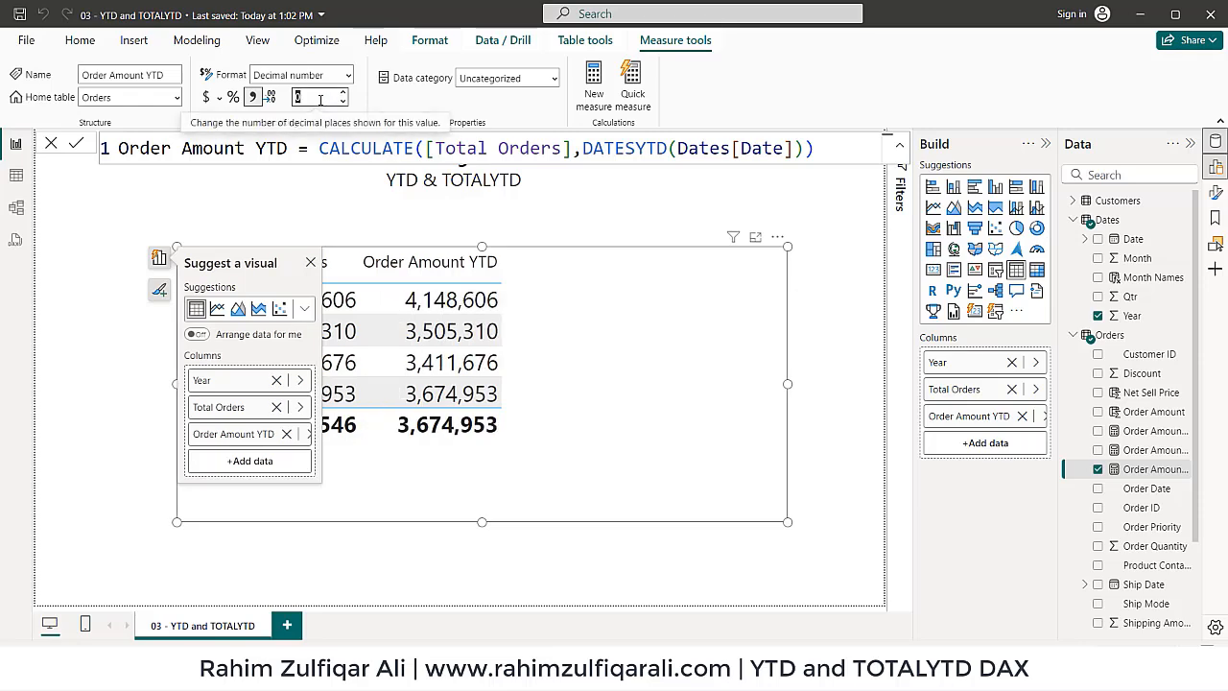
click(822, 490)
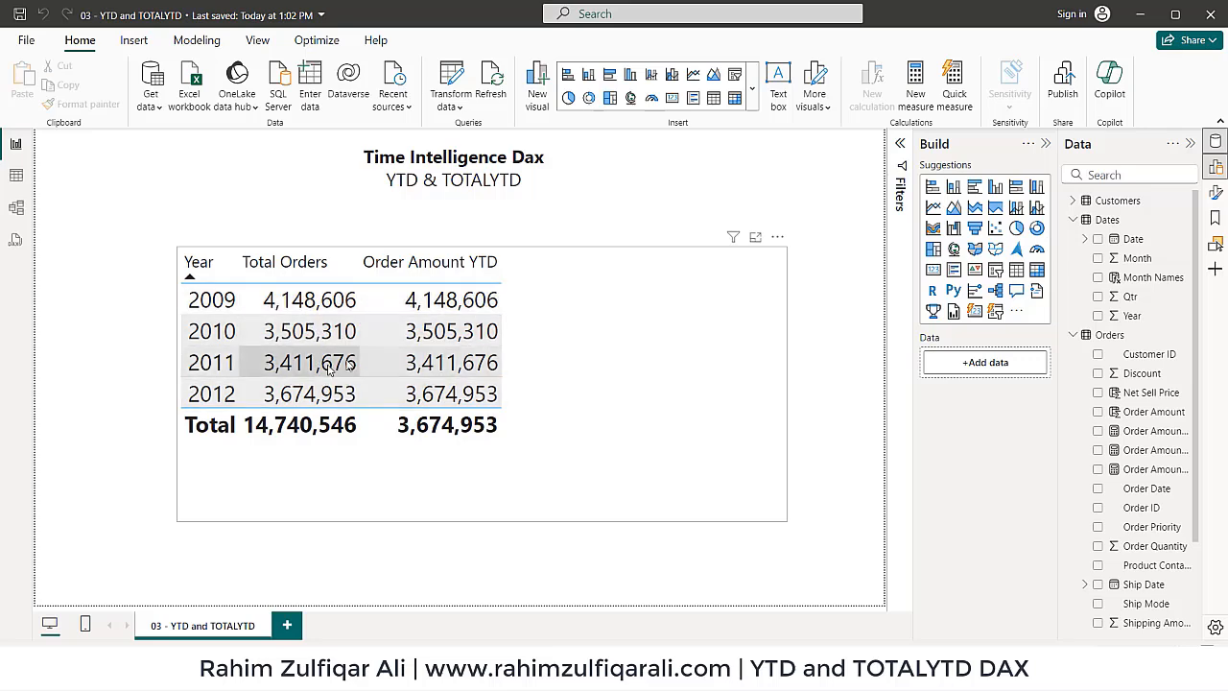
Convert the table of Year, Total Orders and Order Amount YTD into a matrix visual.
click(673, 328)
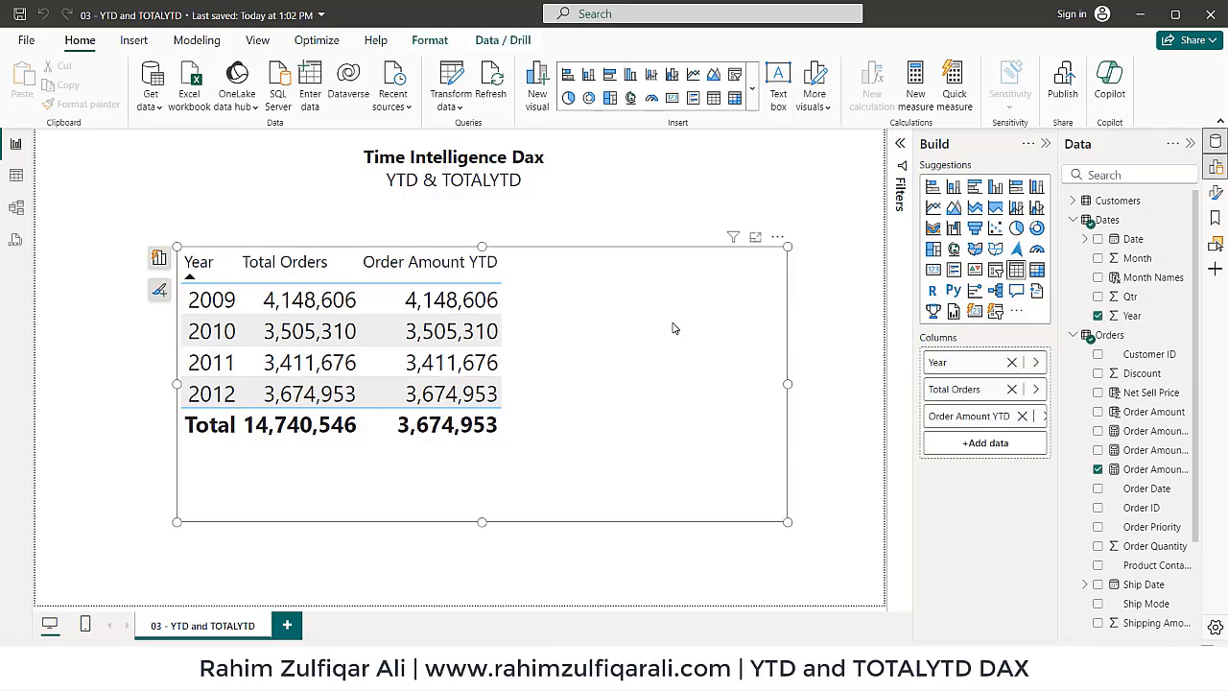
click(158, 257)
click(303, 311)
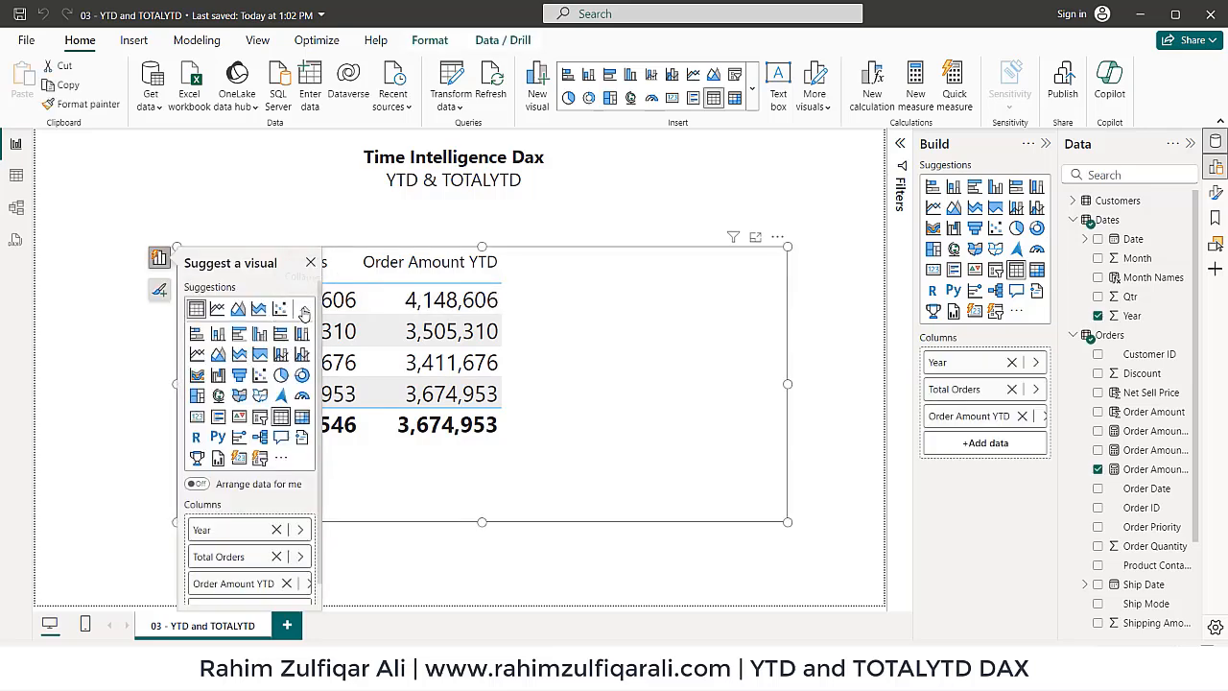
click(302, 419)
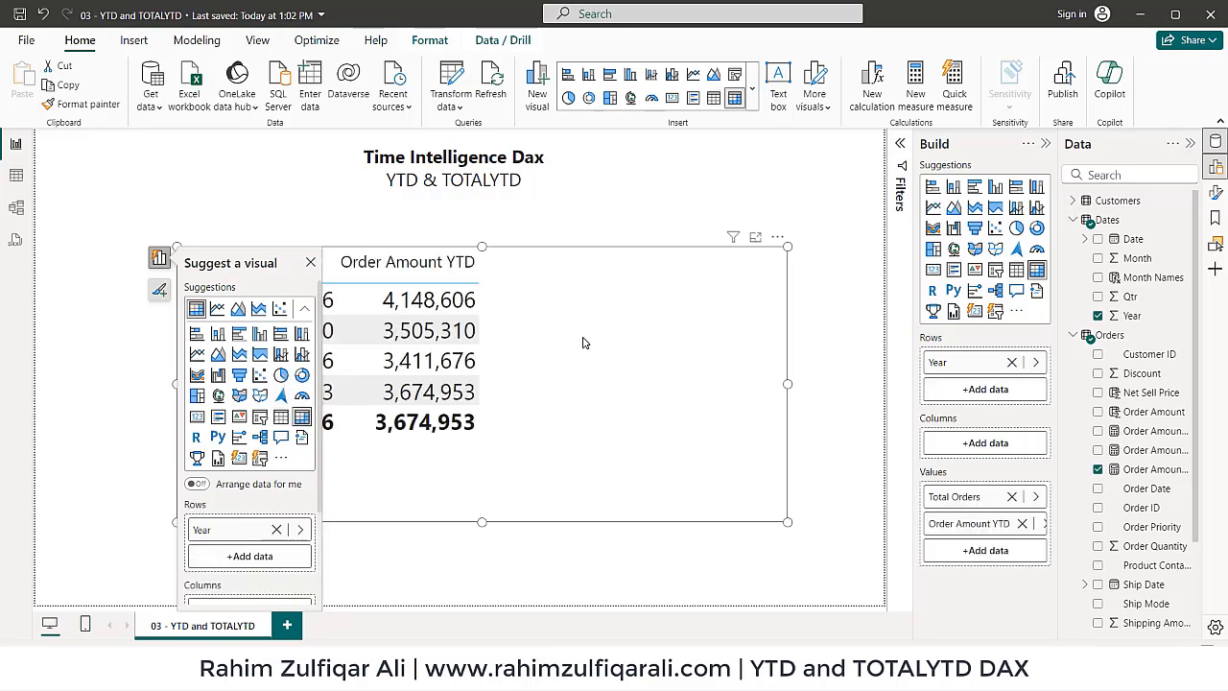
click(816, 516)
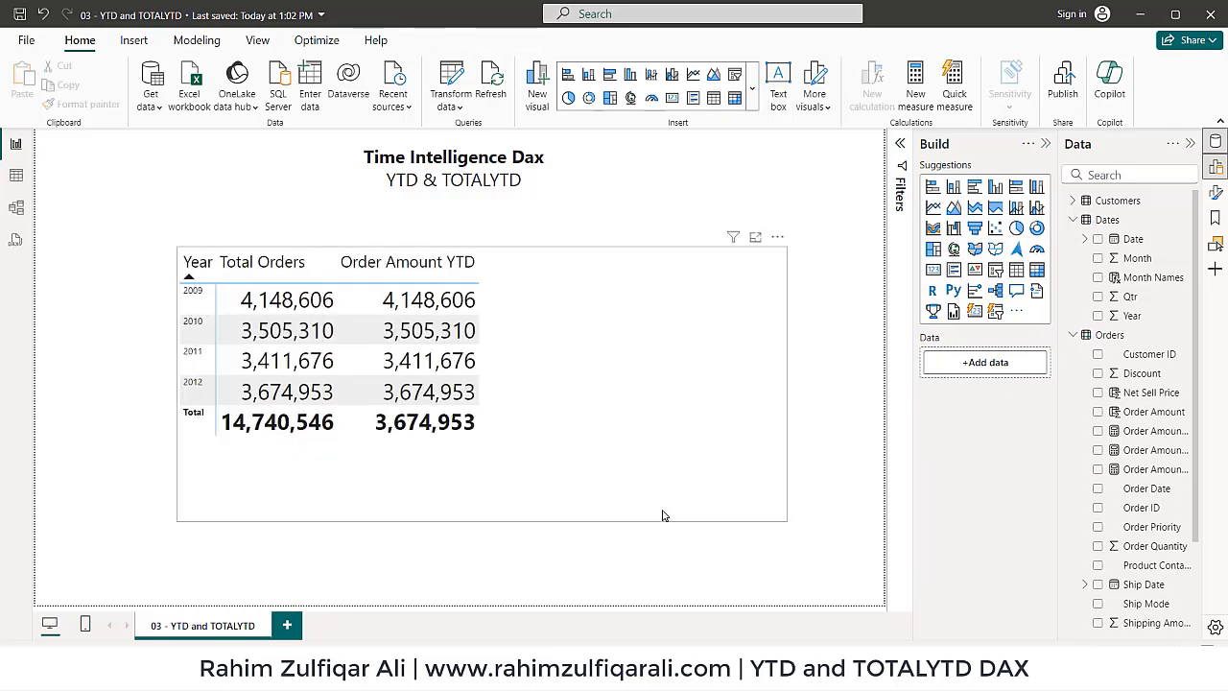
Add Month Names from the Dates table to the matrix rows, below Year.
click(662, 515)
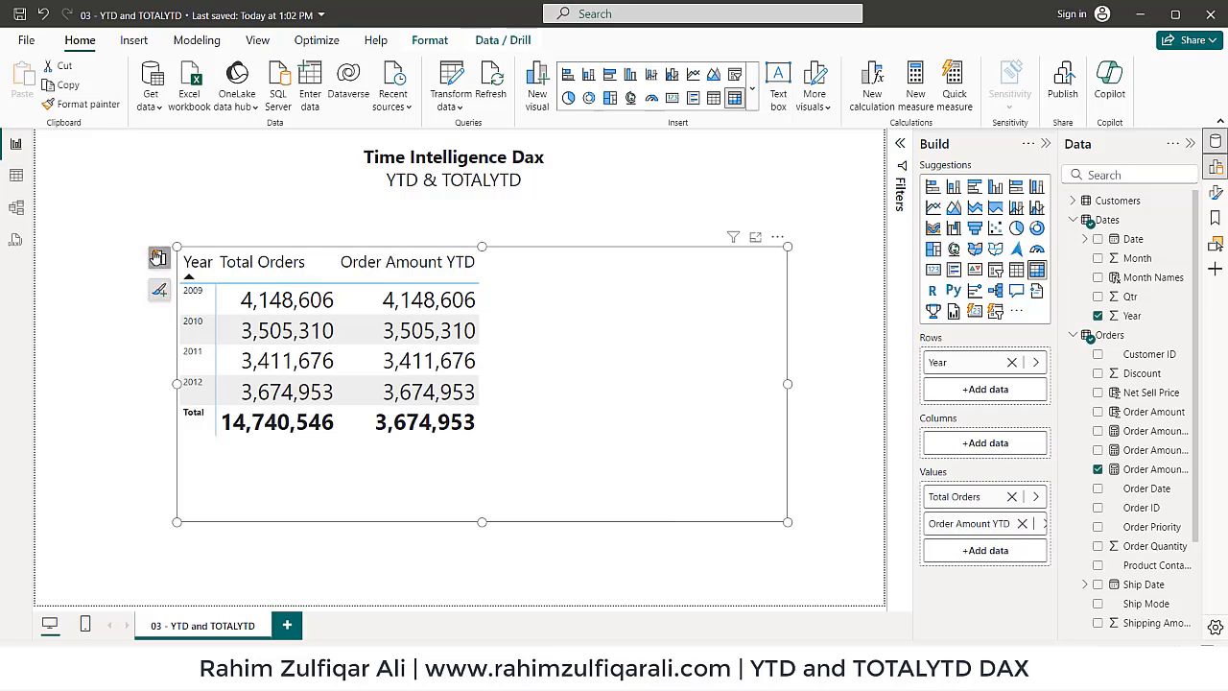
click(158, 261)
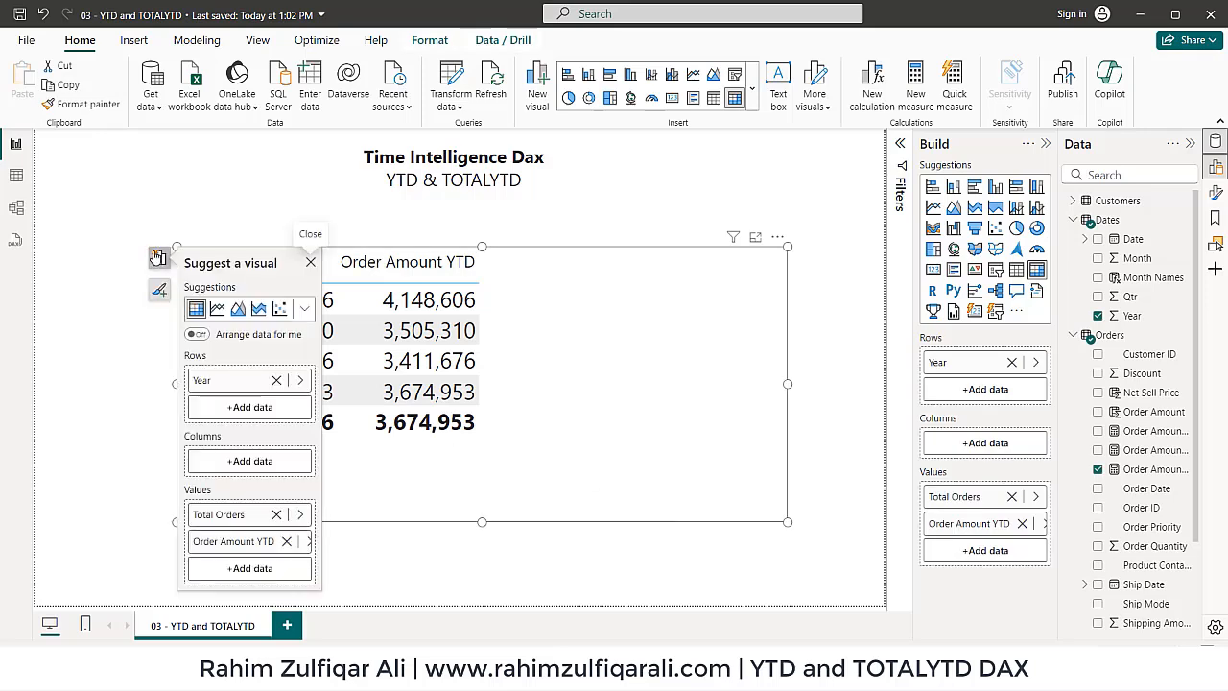
click(247, 413)
click(344, 327)
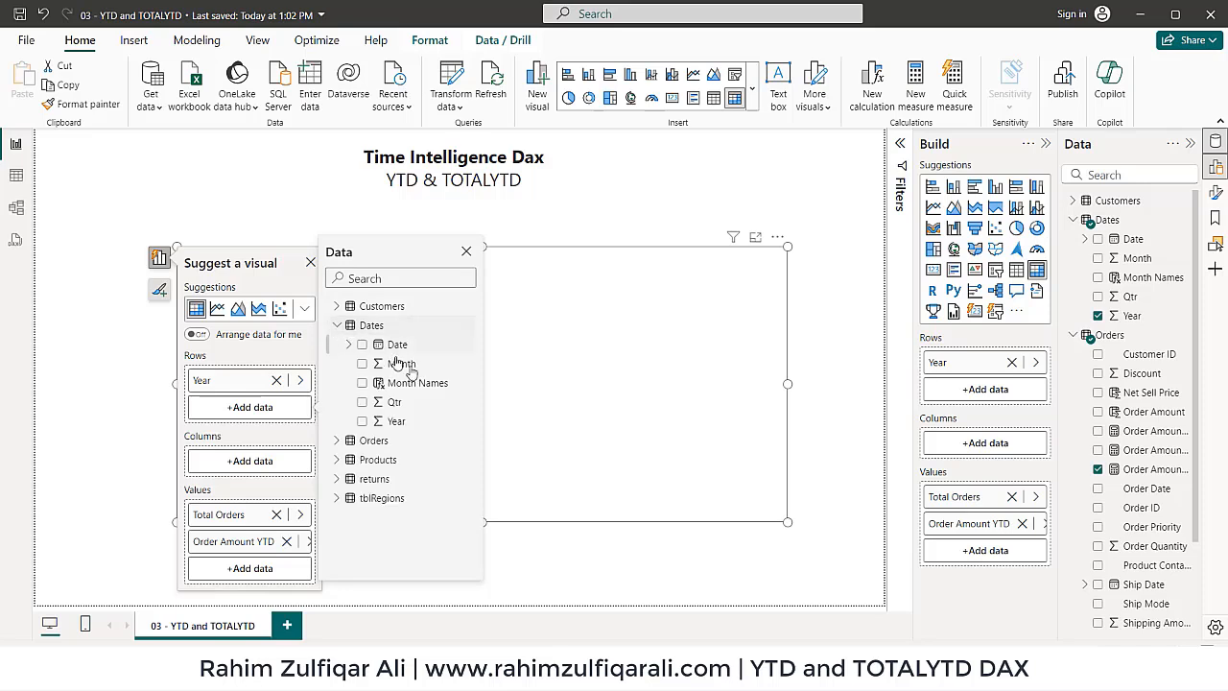
click(392, 385)
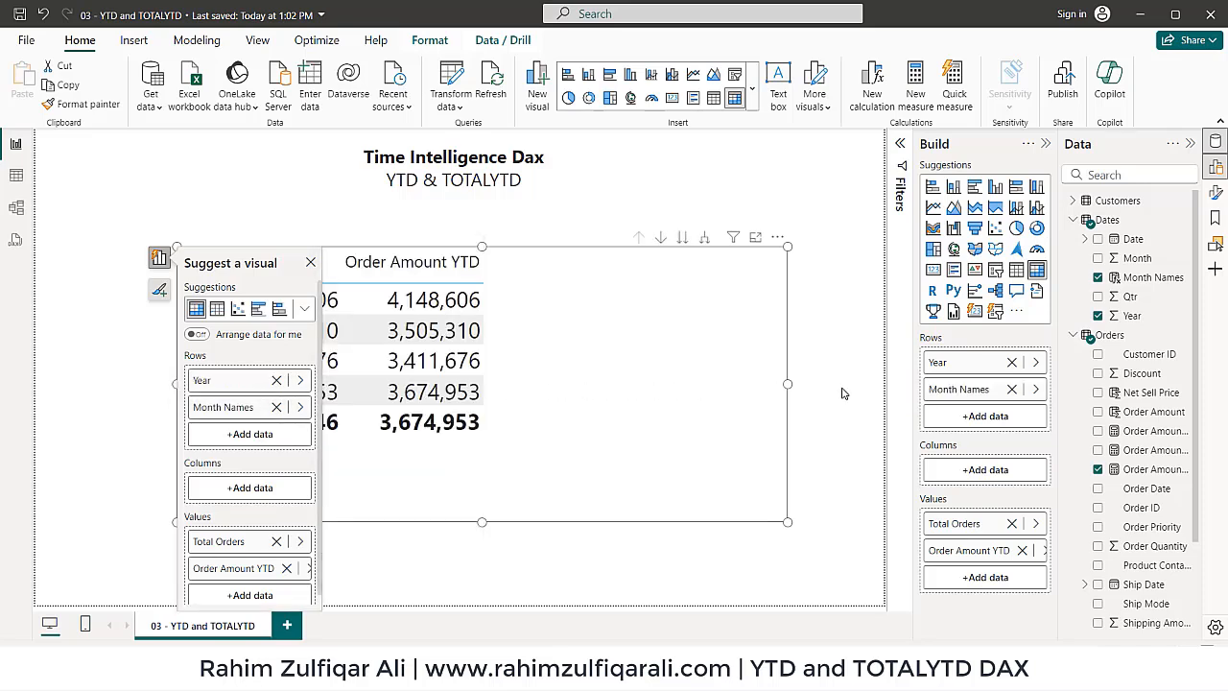
click(690, 583)
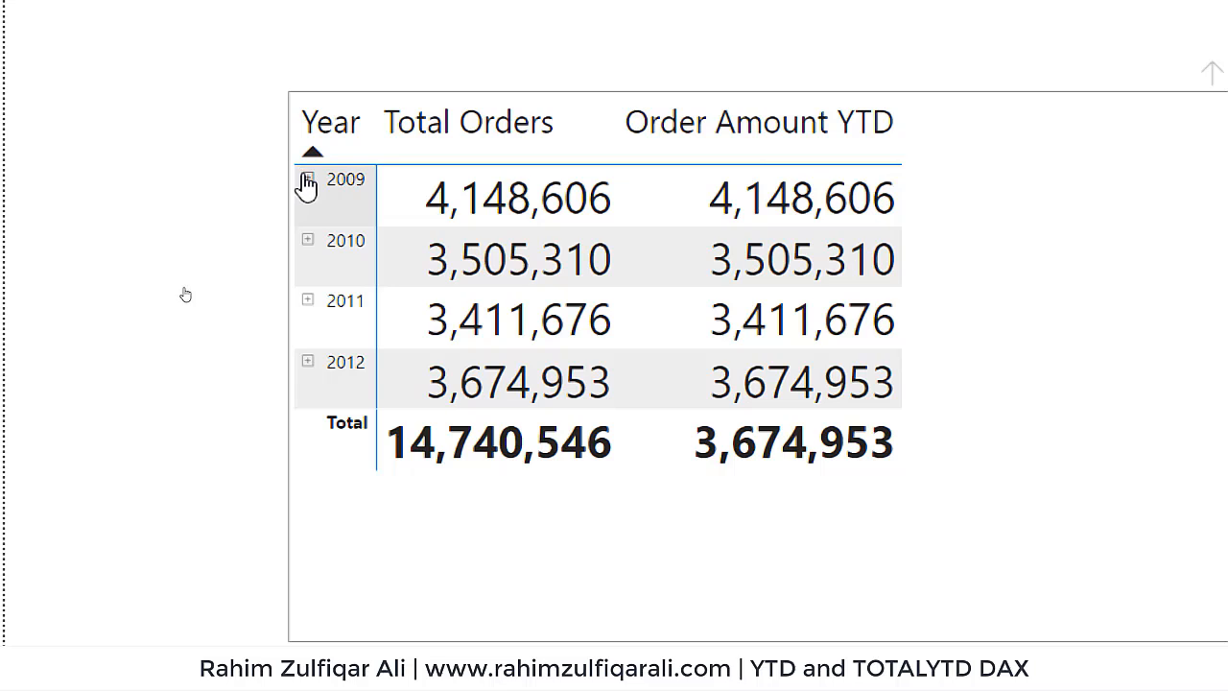
Expand 2009 in the matrix and compare its monthly Total Orders with Order Amount YTD from January through December.
click(307, 180)
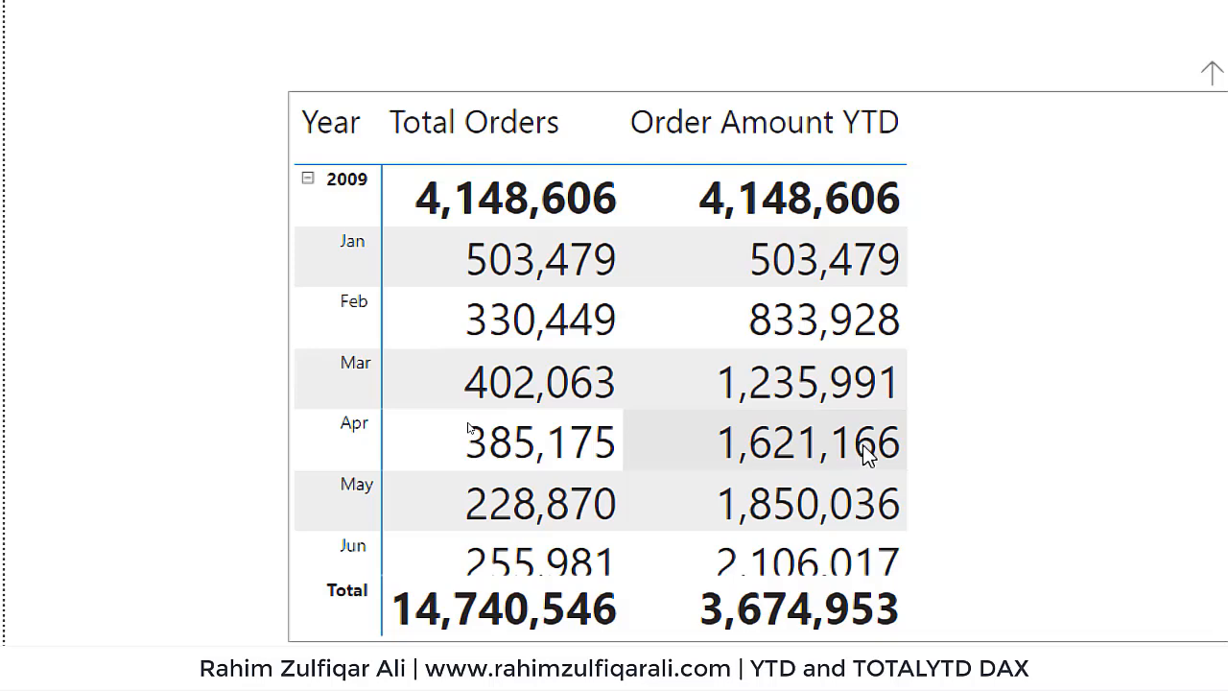
scroll(844, 403, down, 3)
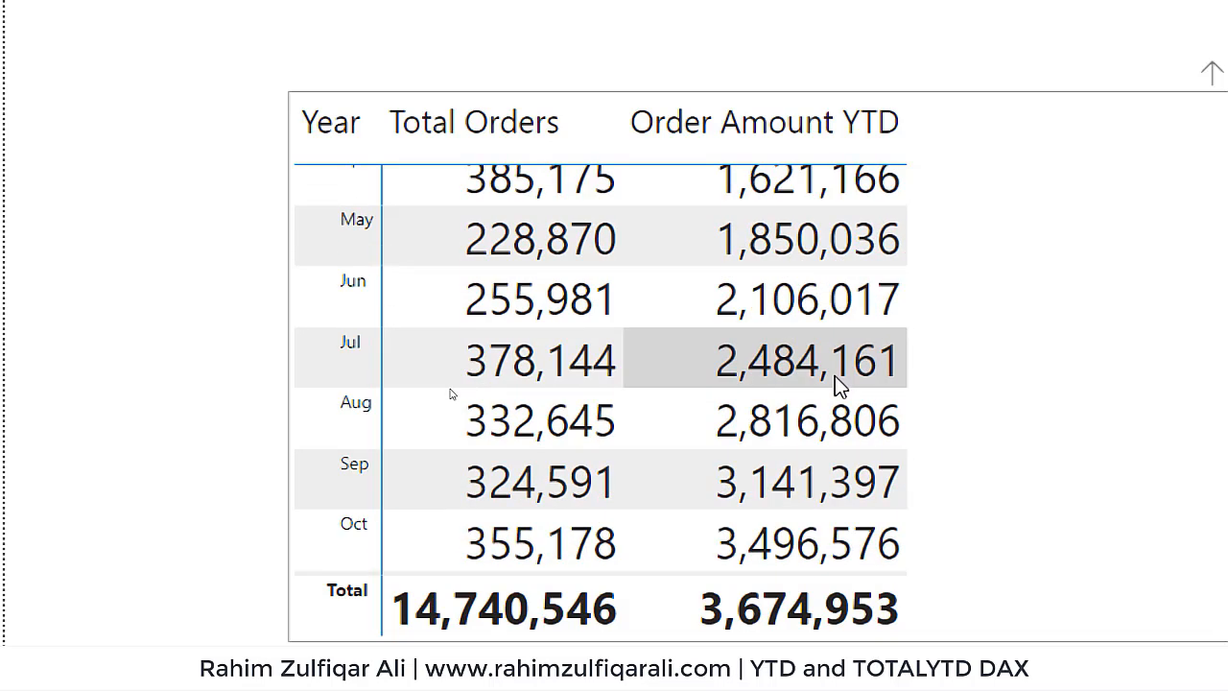
scroll(839, 383, down, 3)
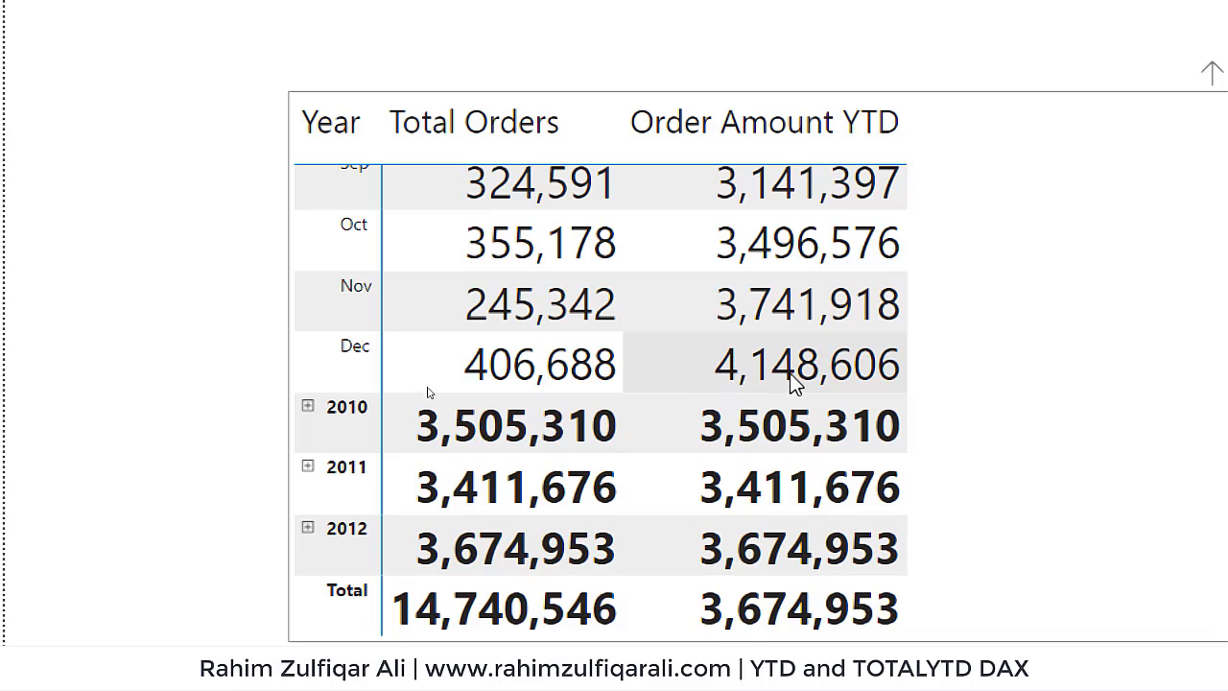
scroll(792, 382, up, 6)
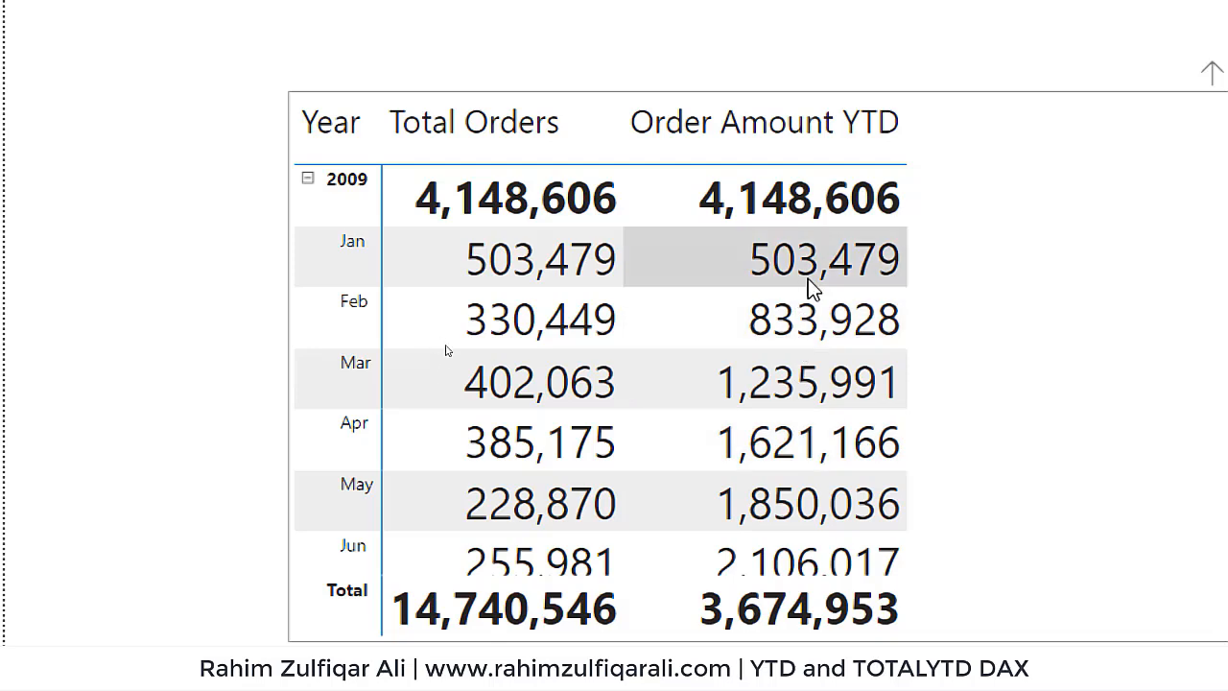
scroll(844, 489, down, 3)
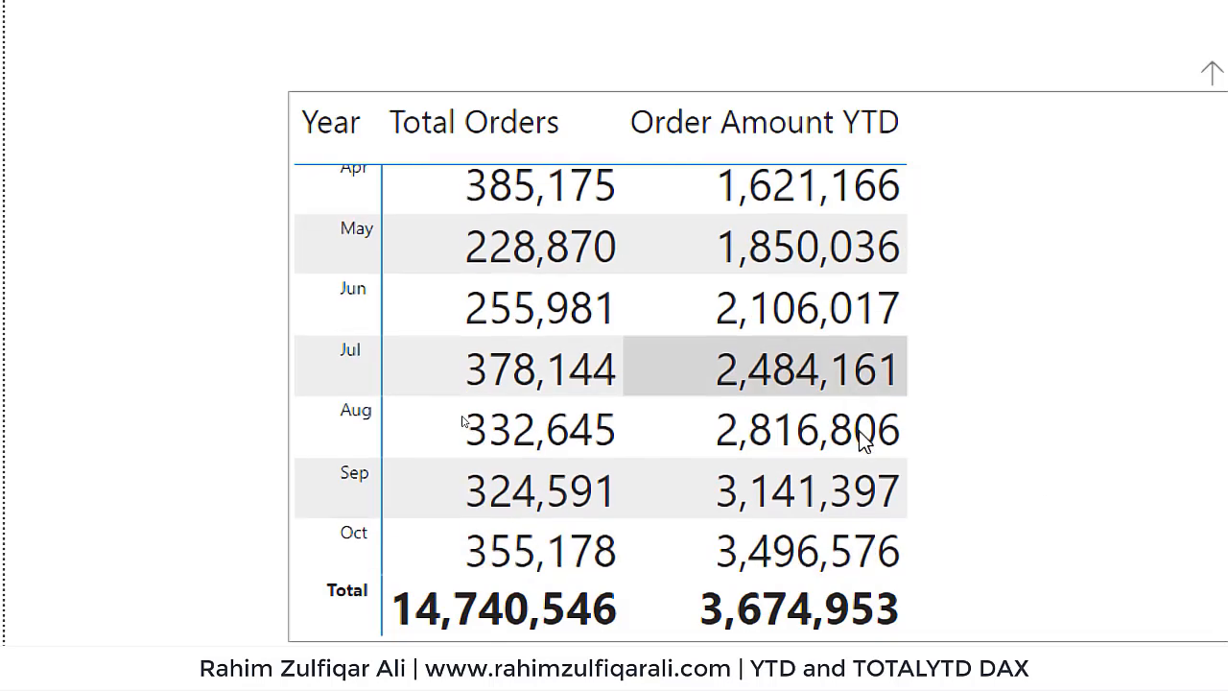
scroll(893, 471, down, 3)
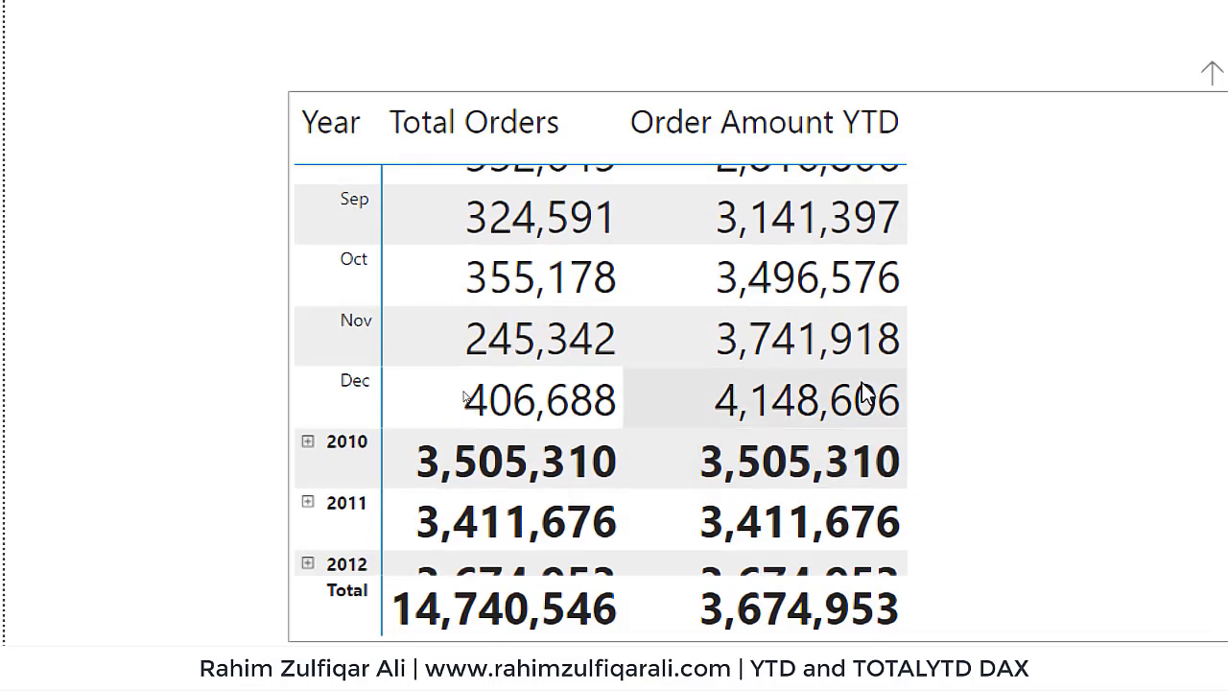
scroll(864, 394, up, 6)
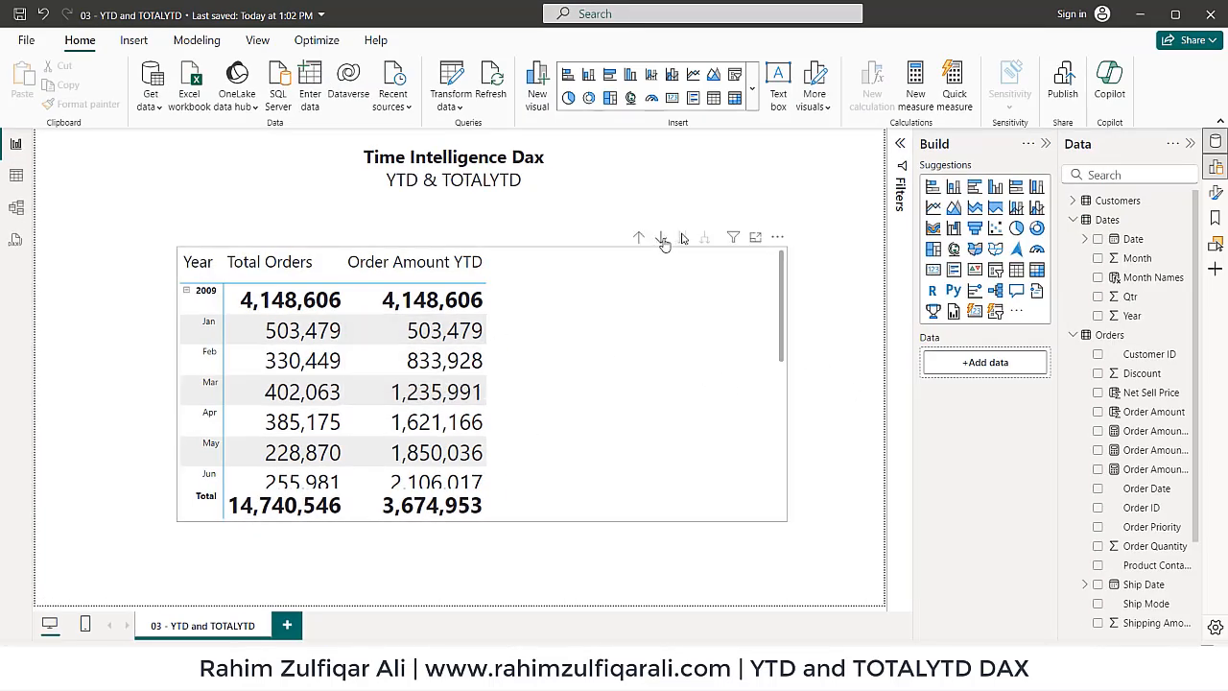
Create a new measure in the Orders table named Order Amount TotalYTD and begin its formula.
click(1113, 336)
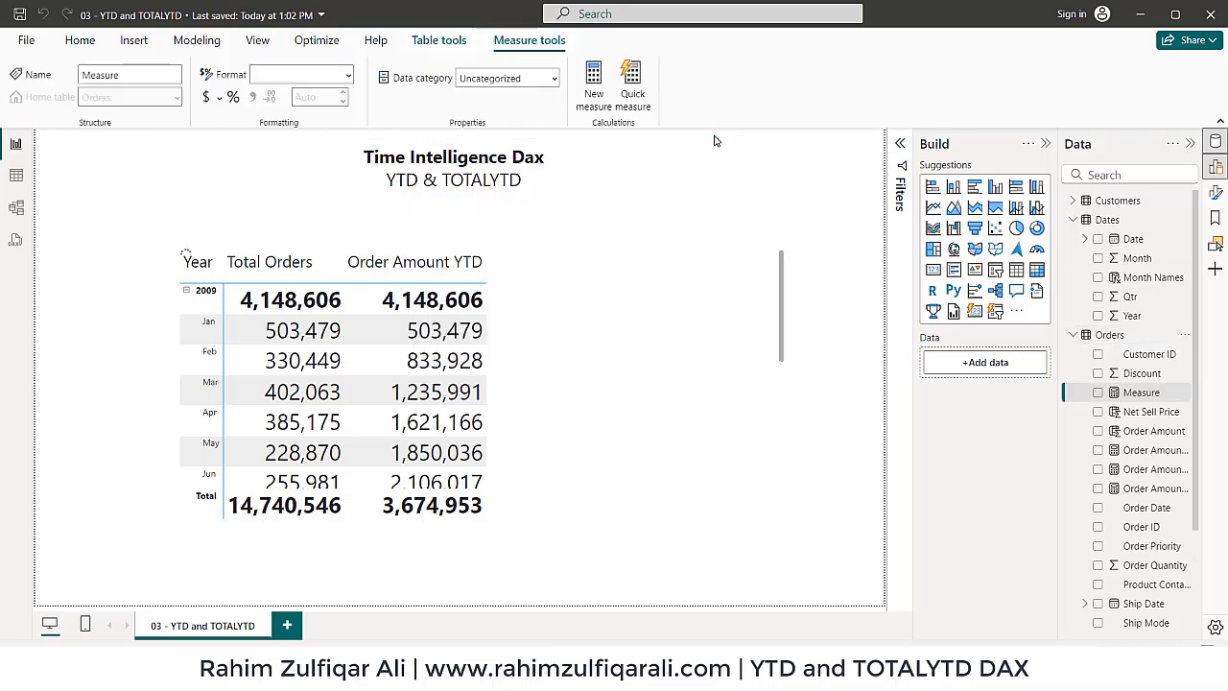
key(Home)
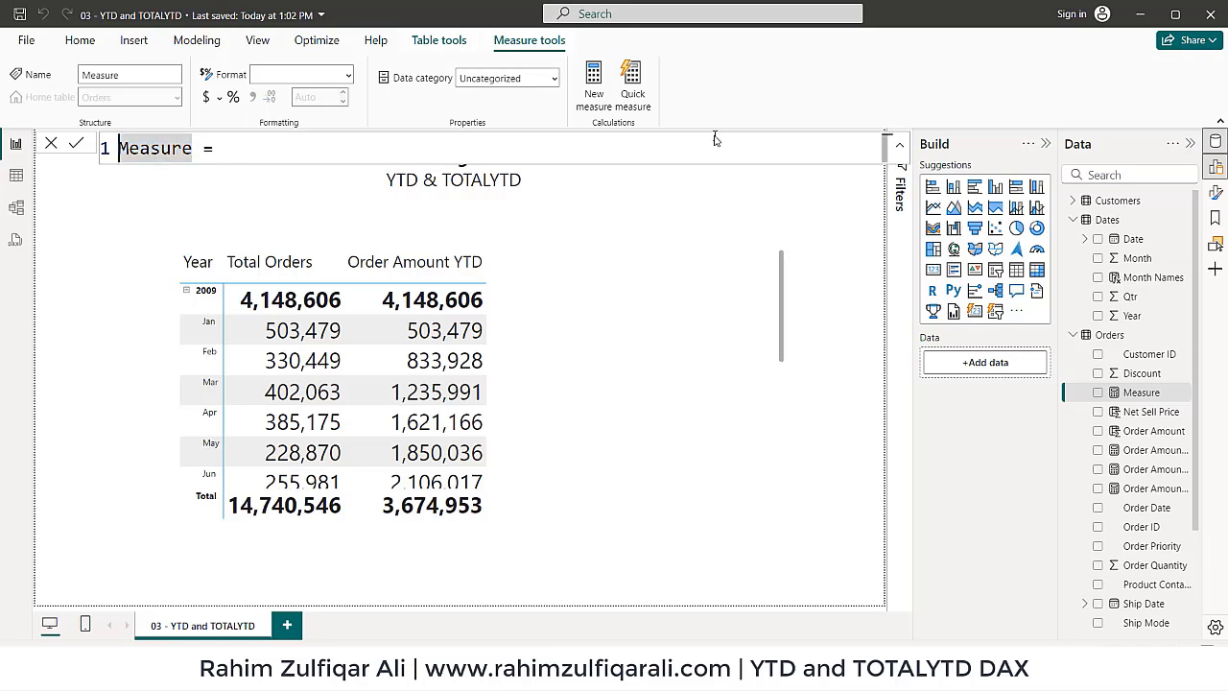
key(ctrl+shift+Right)
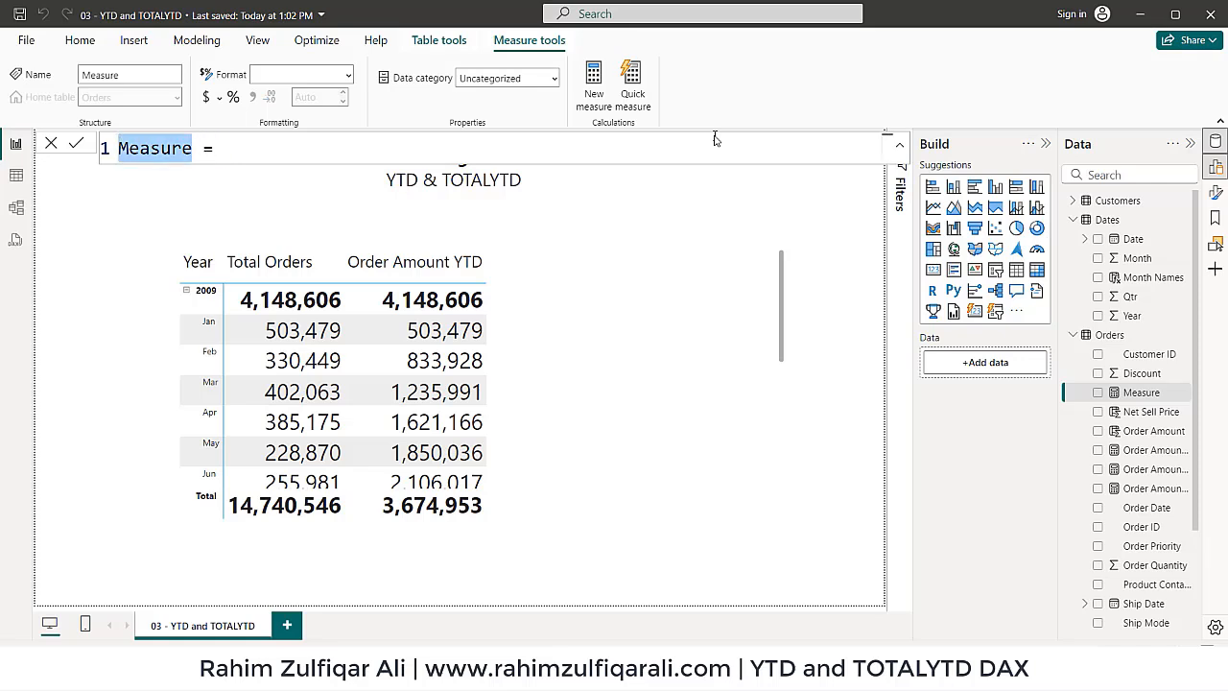
text(Order Amount )
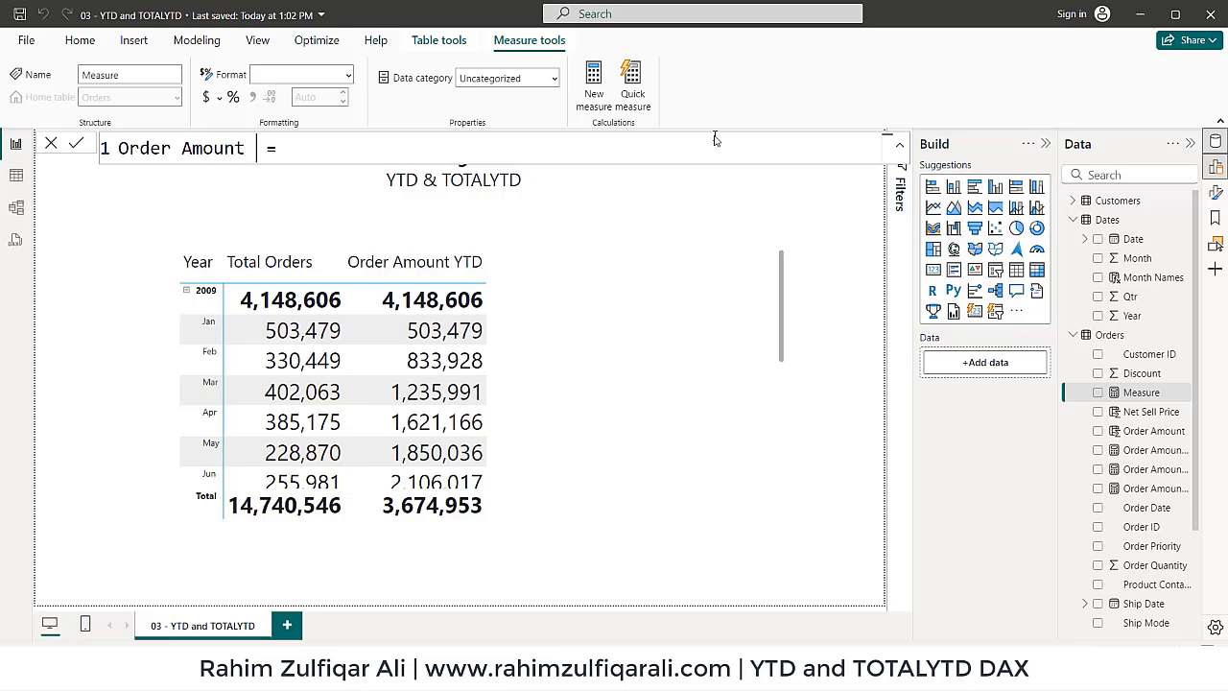
text(Totla)
key(BackSpace)
key(BackSpace)
text(alYTD = to)
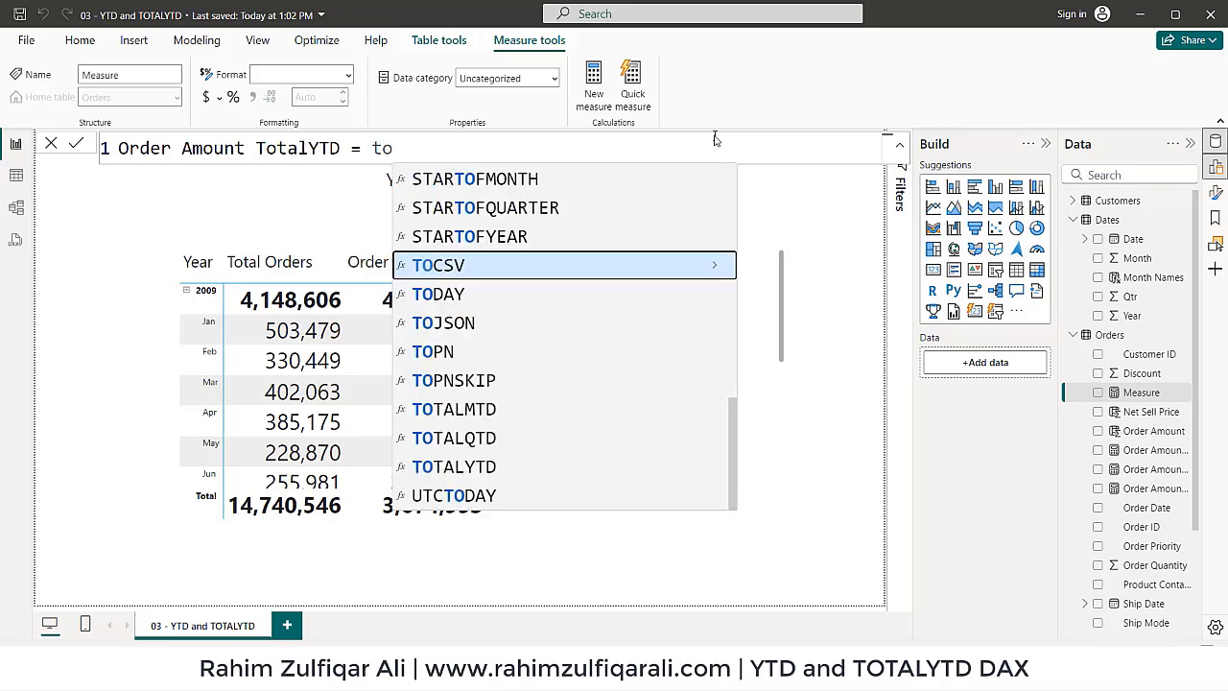
Use the TOTALYTD function in the measure's formula with [Total Orders] as its expression.
key(Down)
key(Down)
key(Down)
key(Down)
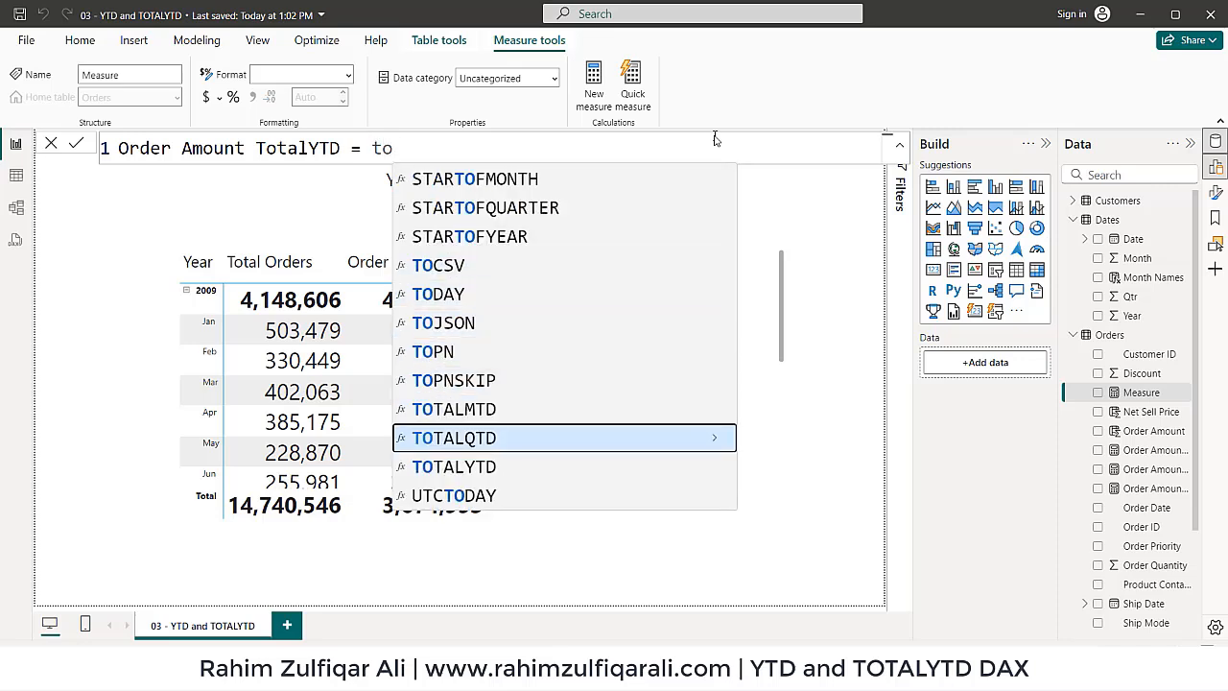
key(Down)
key(Tab)
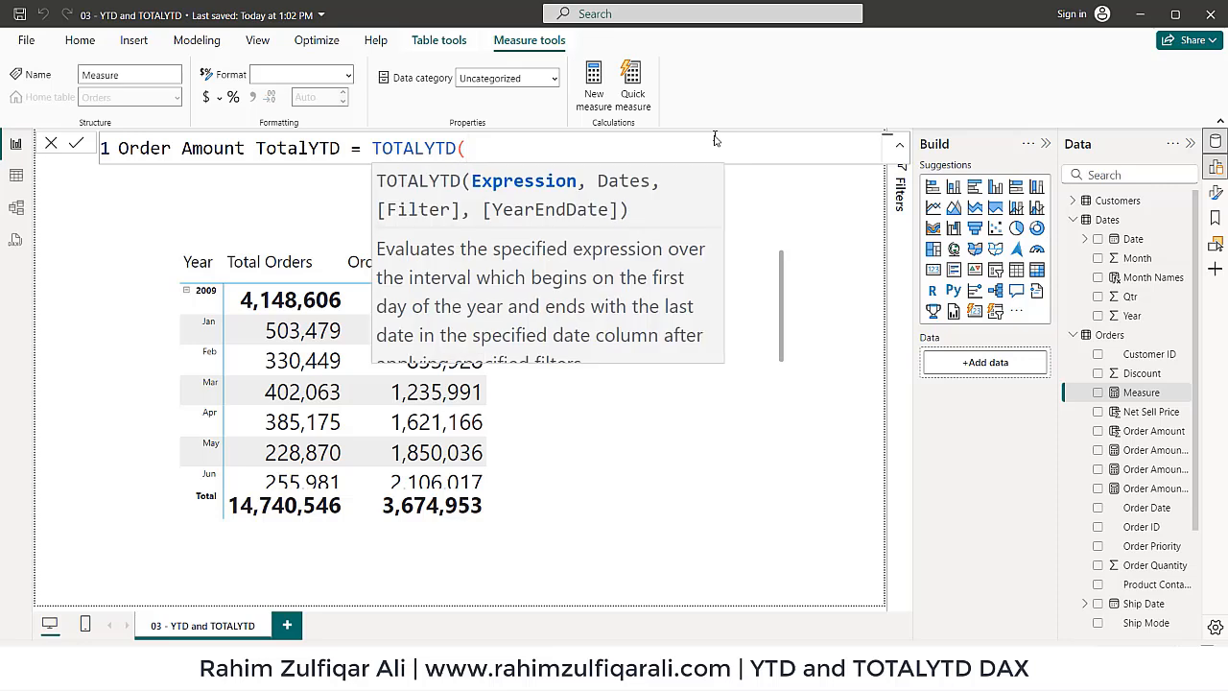
text([)
key(Down)
key(Down)
key(Down)
key(Tab)
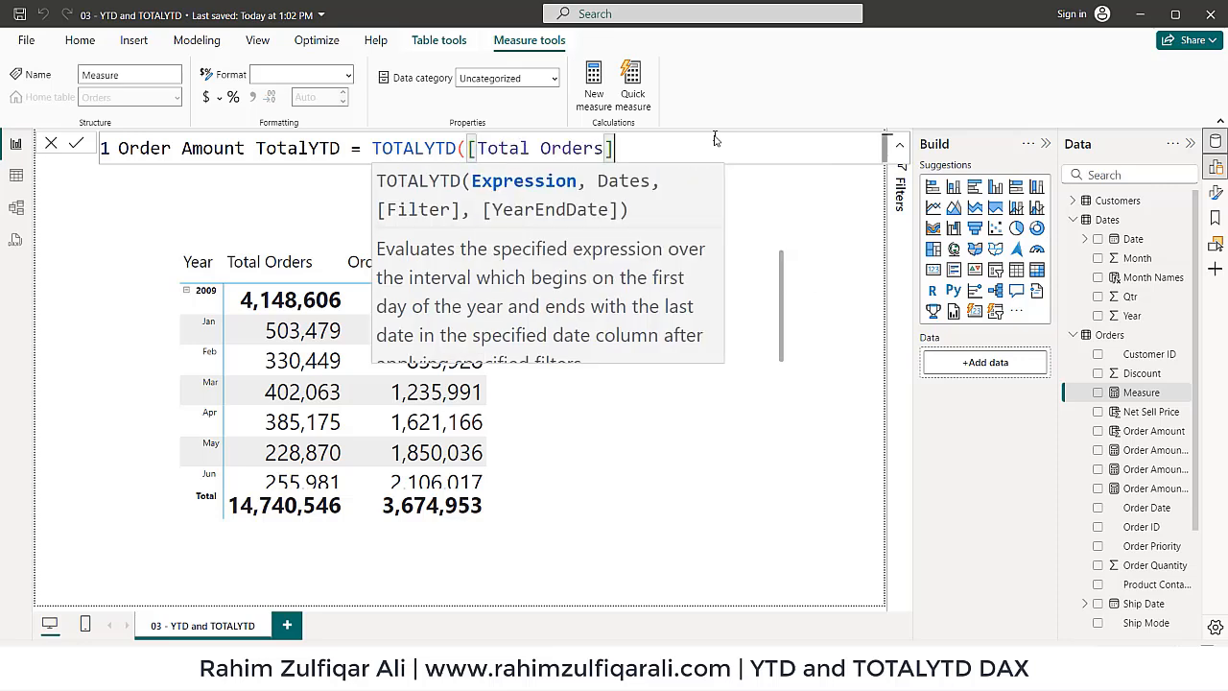
Supply Dates[Date] as the dates argument of the TOTALYTD function after [Total Orders].
text(,)
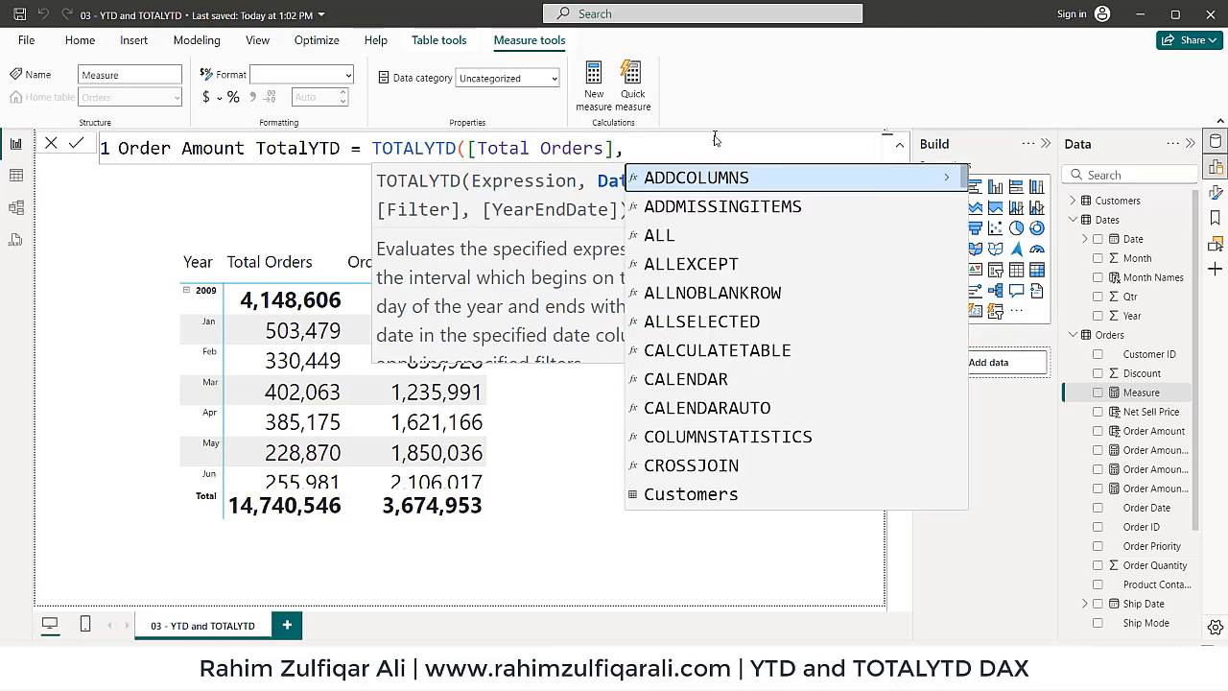
text(da)
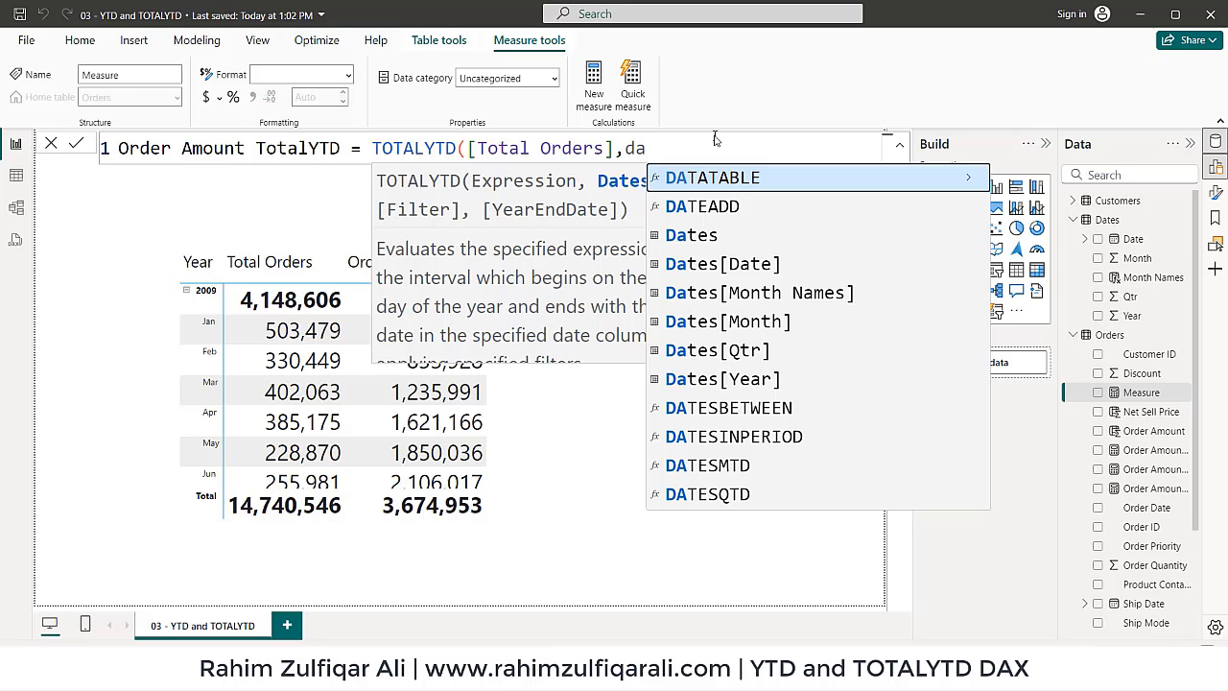
key(Down)
key(Down)
key(Down)
key(Tab)
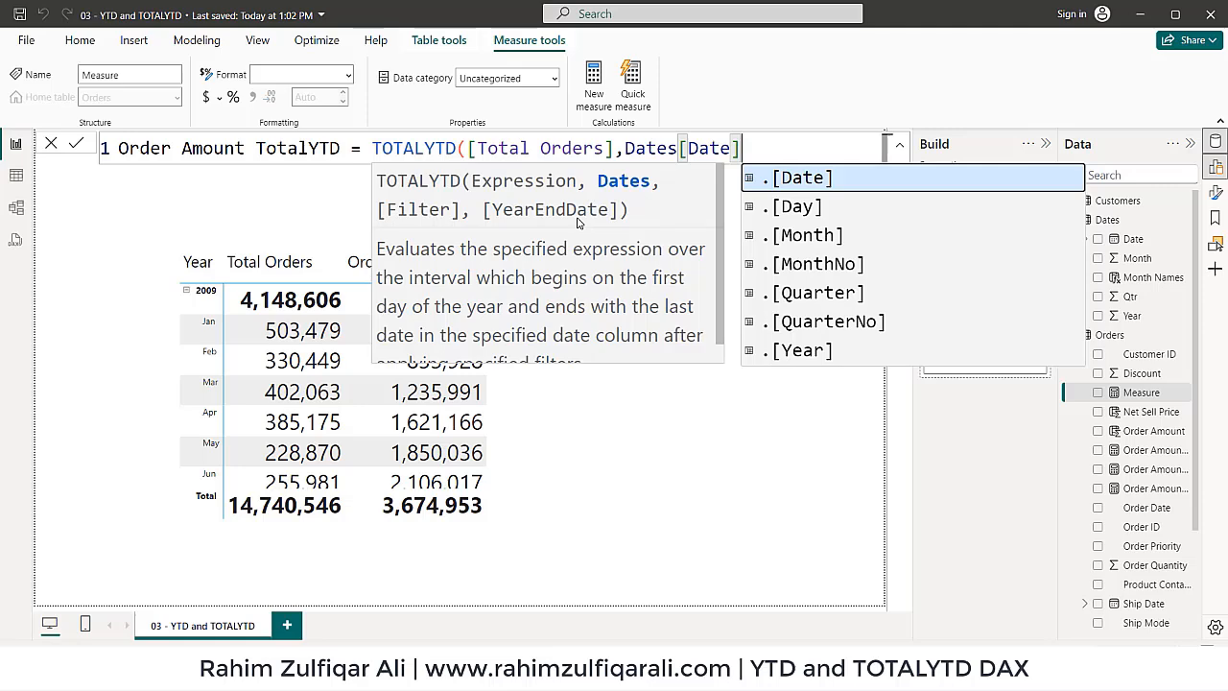
text(,"6/30)
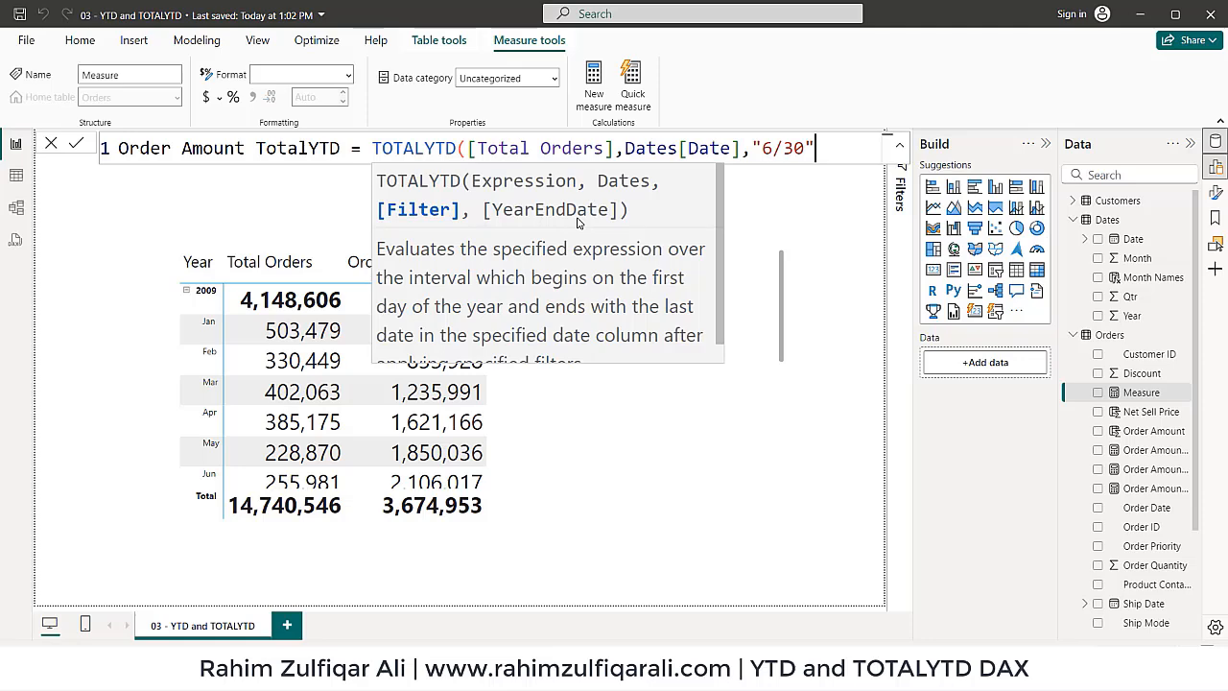
key(BackSpace)
key(BackSpace)
key(BackSpace)
key(BackSpace)
key(BackSpace)
key(BackSpace)
key(BackSpace)
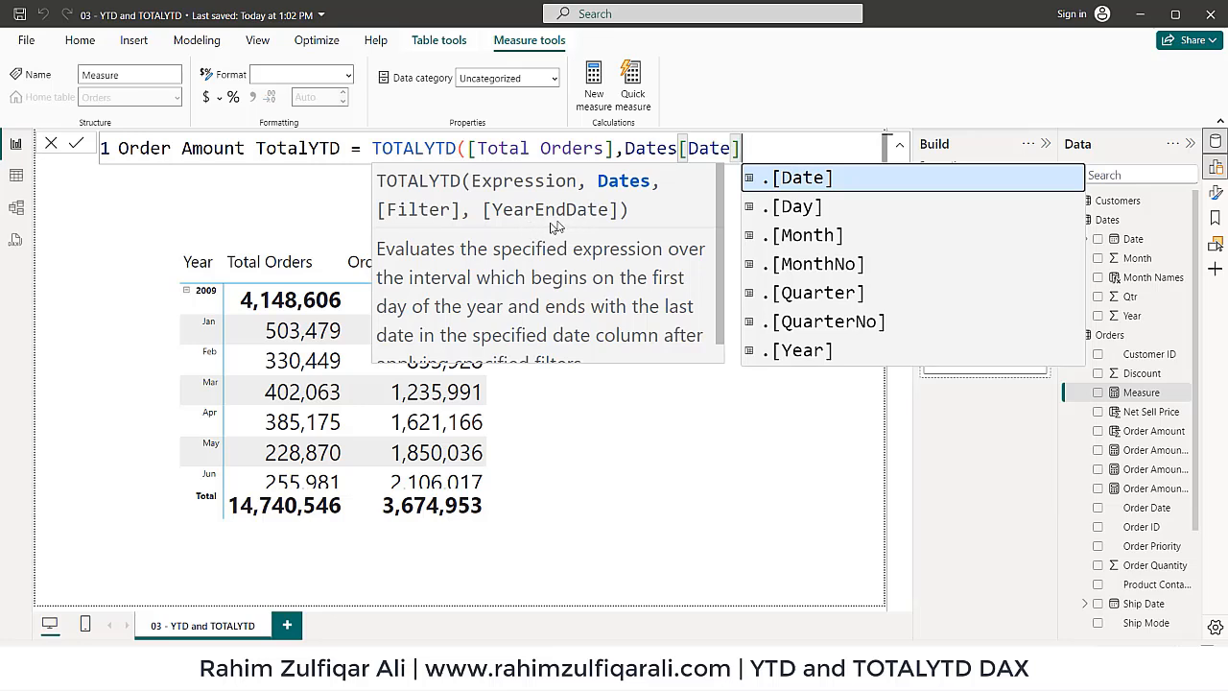
Close and commit the Order Amount TotalYTD formula, and add the measure to the matrix values.
text())
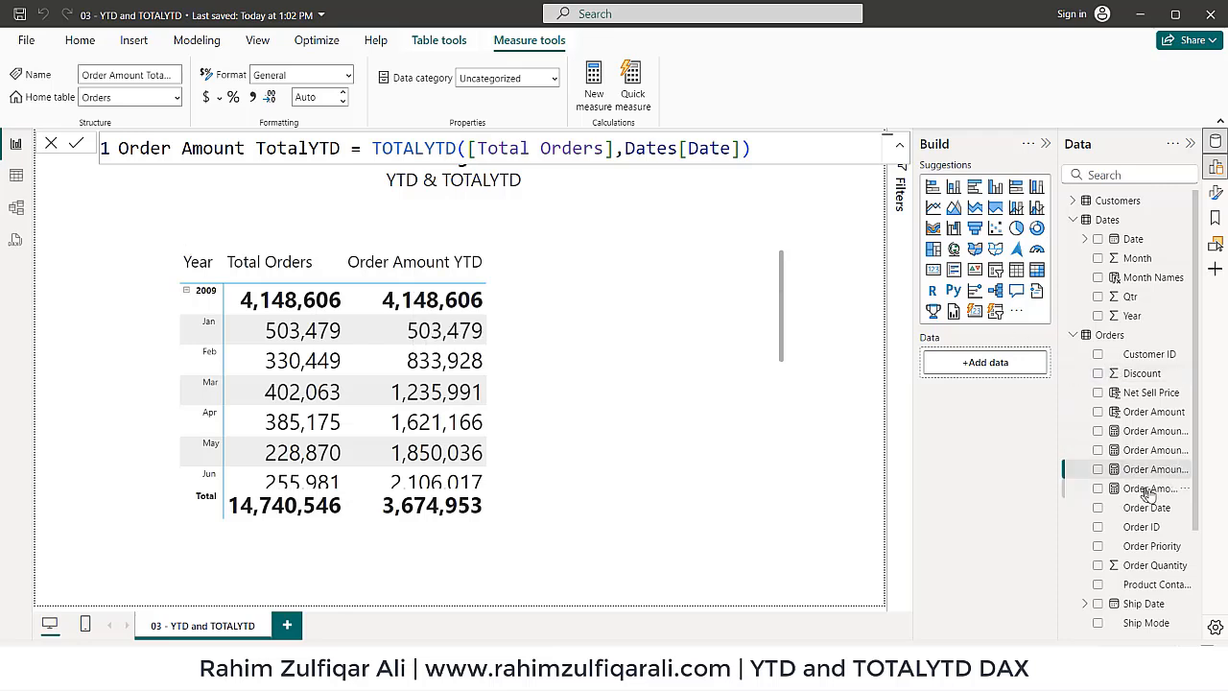
drag(1150, 470, 668, 365)
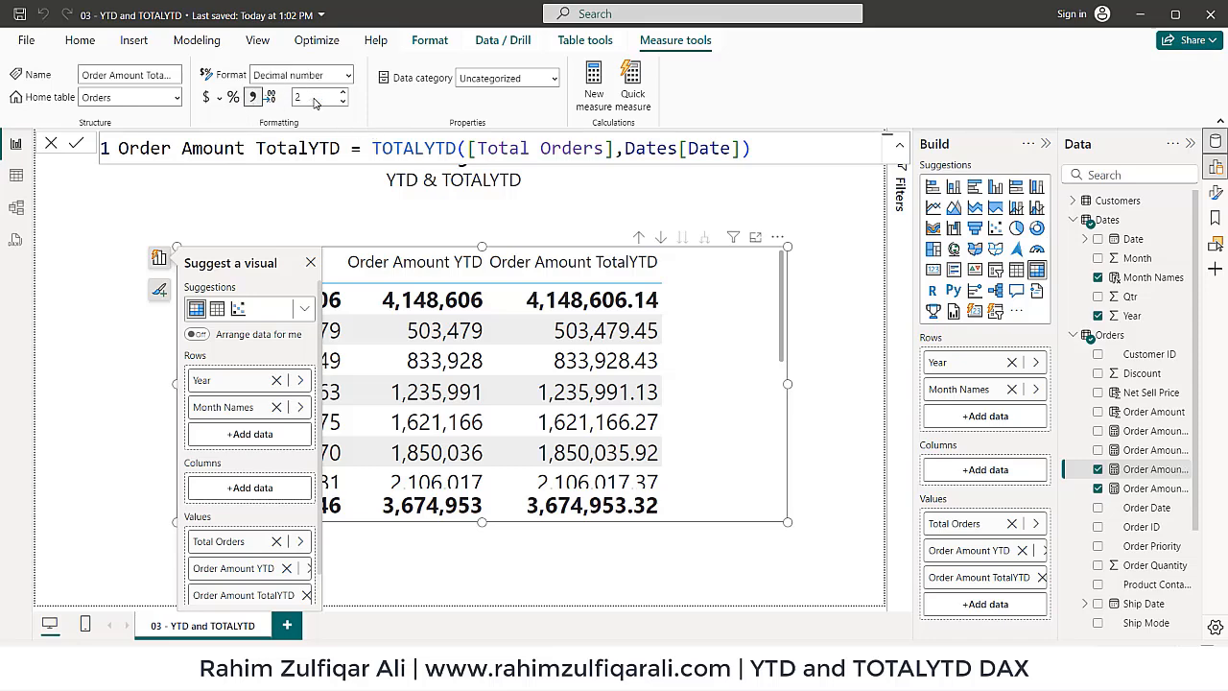
Set the Order Amount TotalYTD measure to 0 decimal places.
click(313, 98)
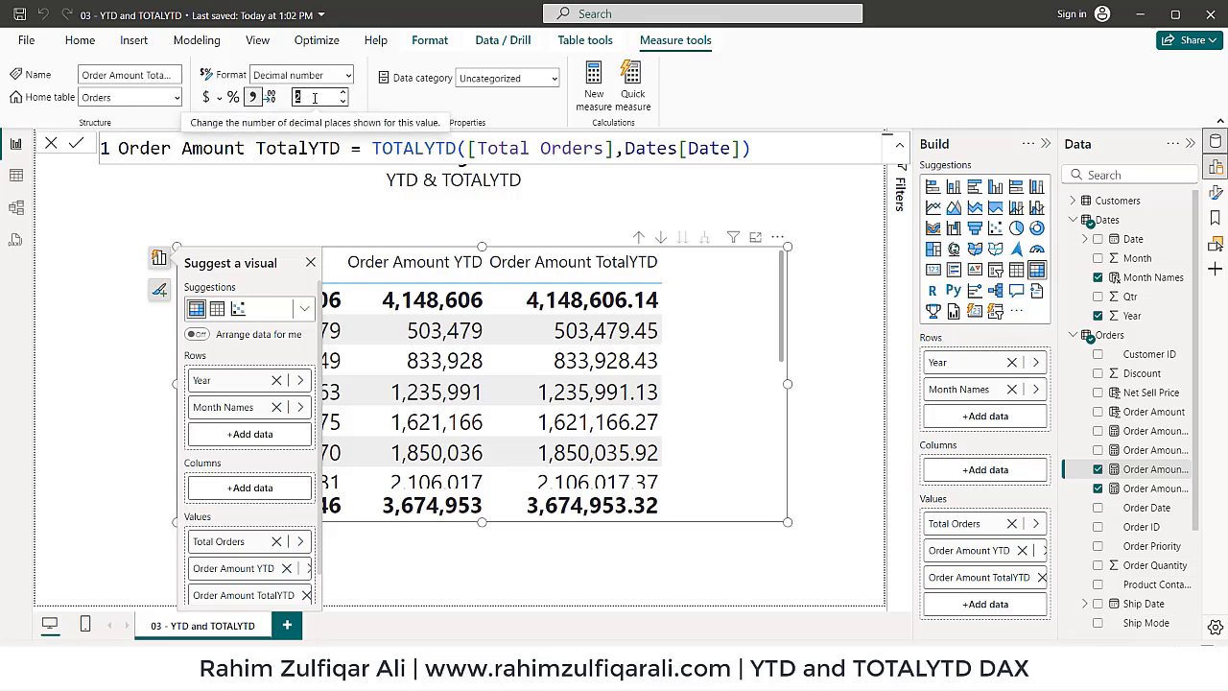
text(0)
key(Return)
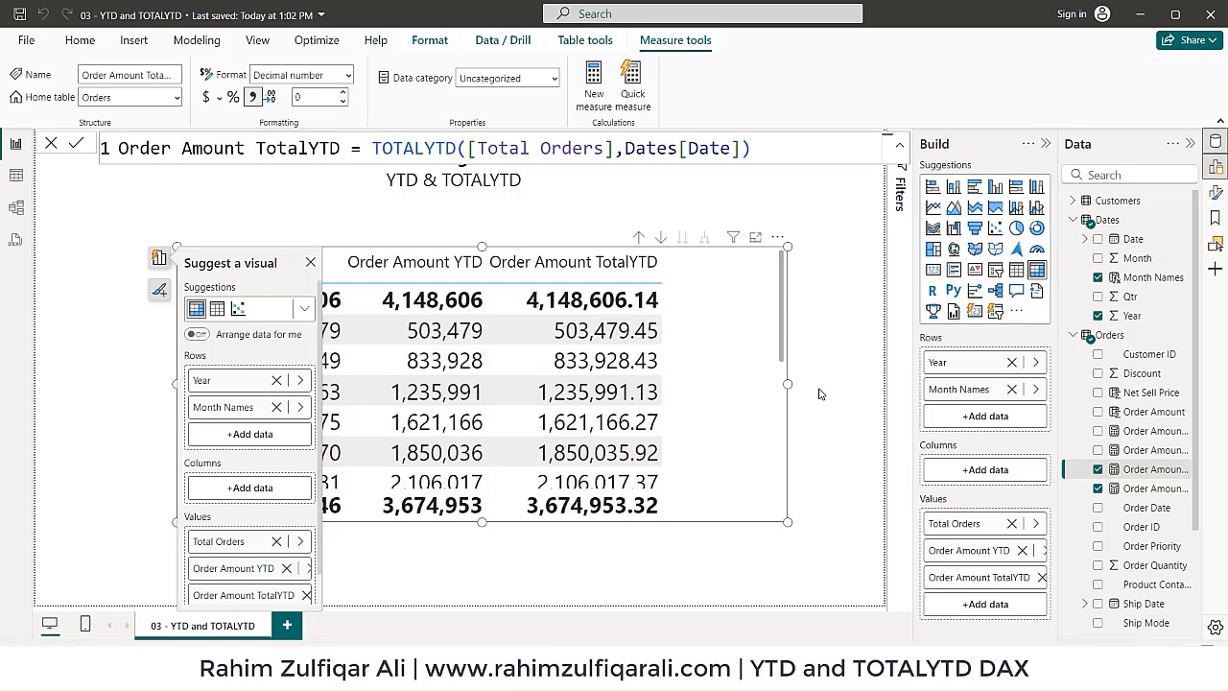
click(830, 423)
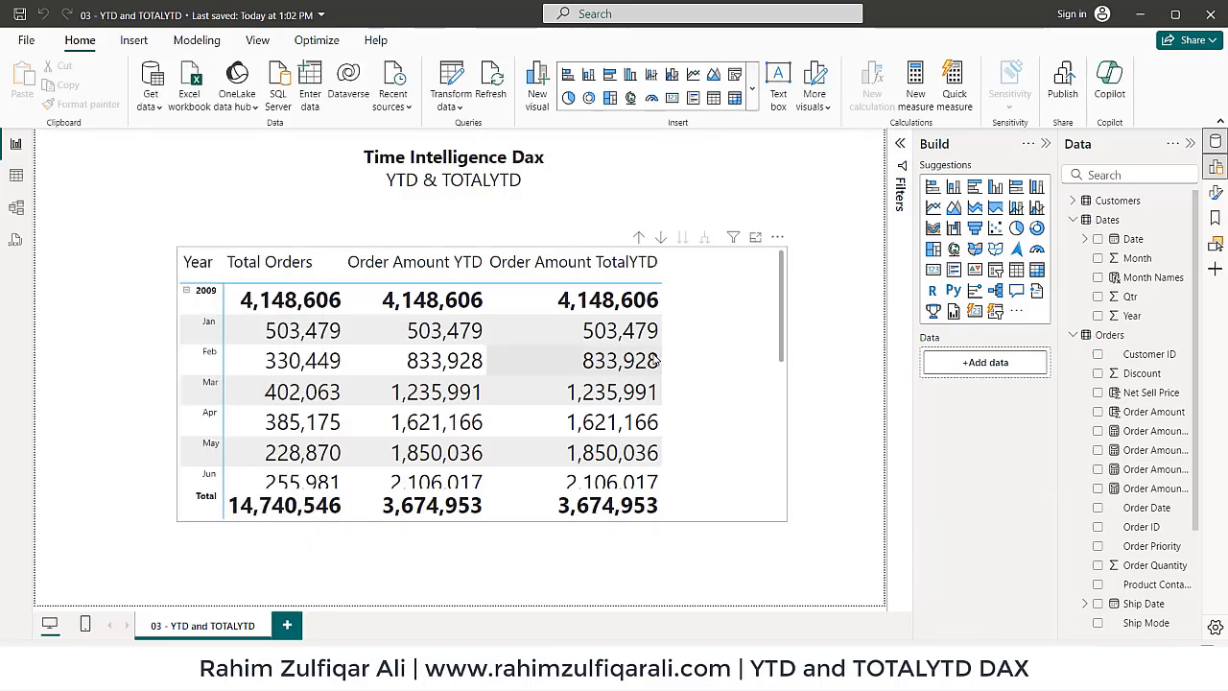
Compare Order Amount YTD with Order Amount TotalYTD by month in the matrix, and review both measures' formulas.
scroll(656, 357, down, 3)
scroll(595, 431, up, 3)
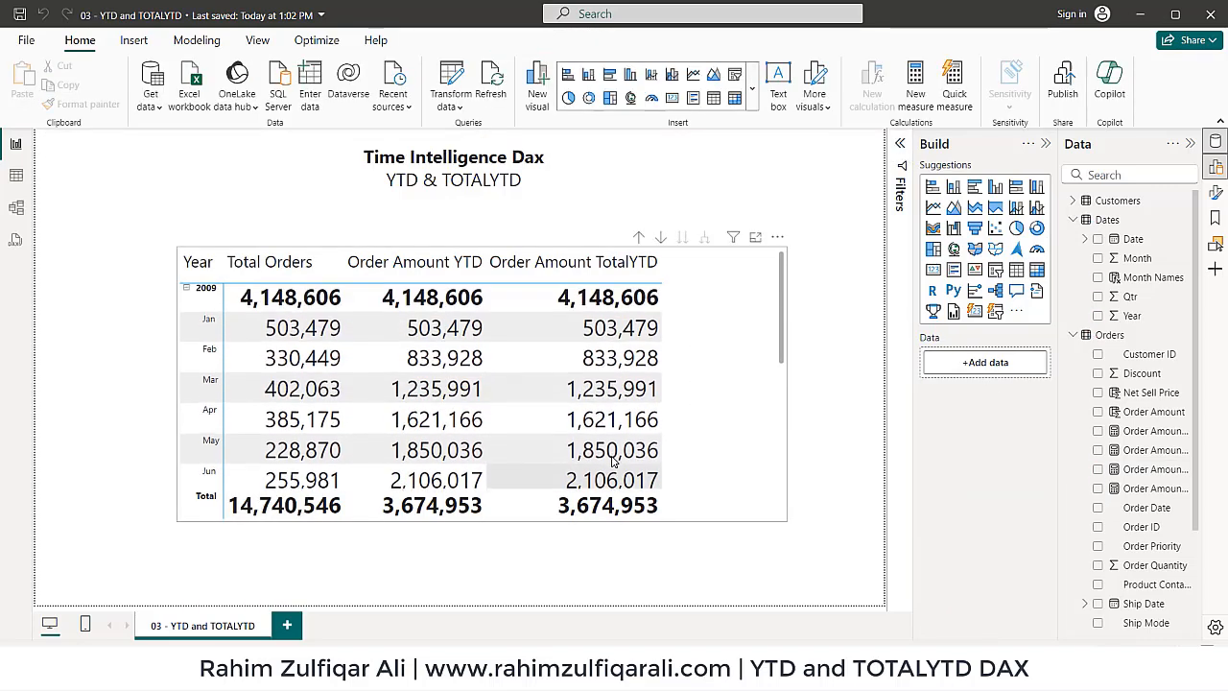
click(729, 374)
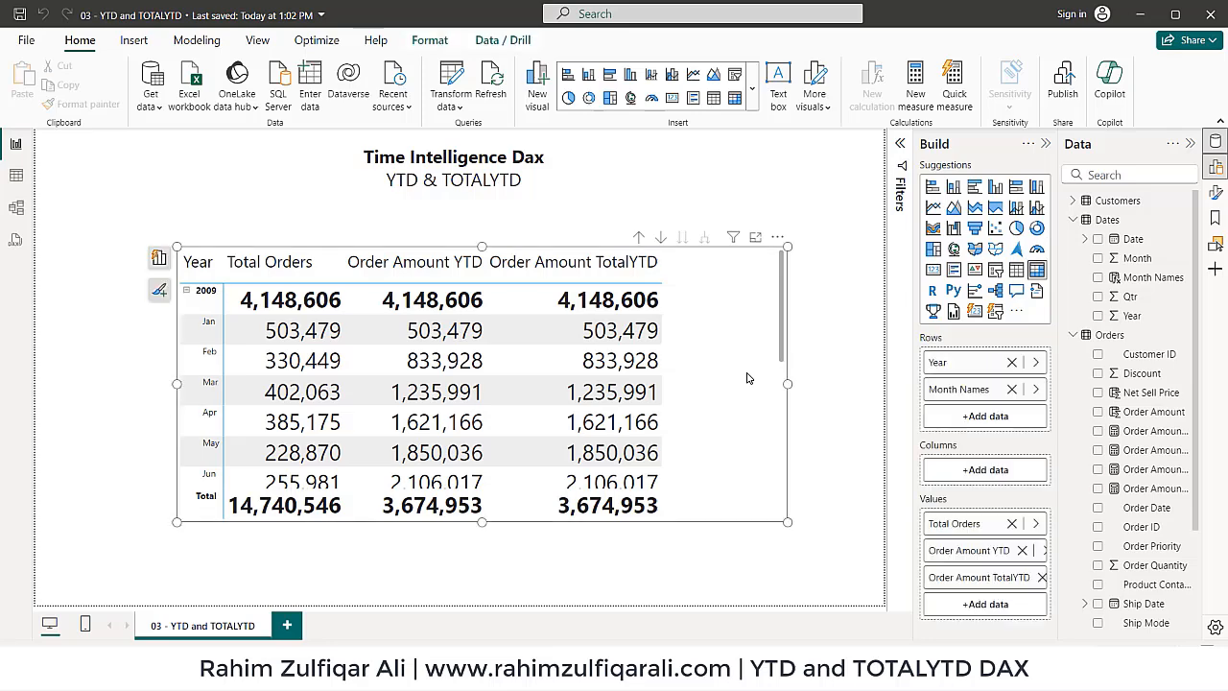
click(1146, 489)
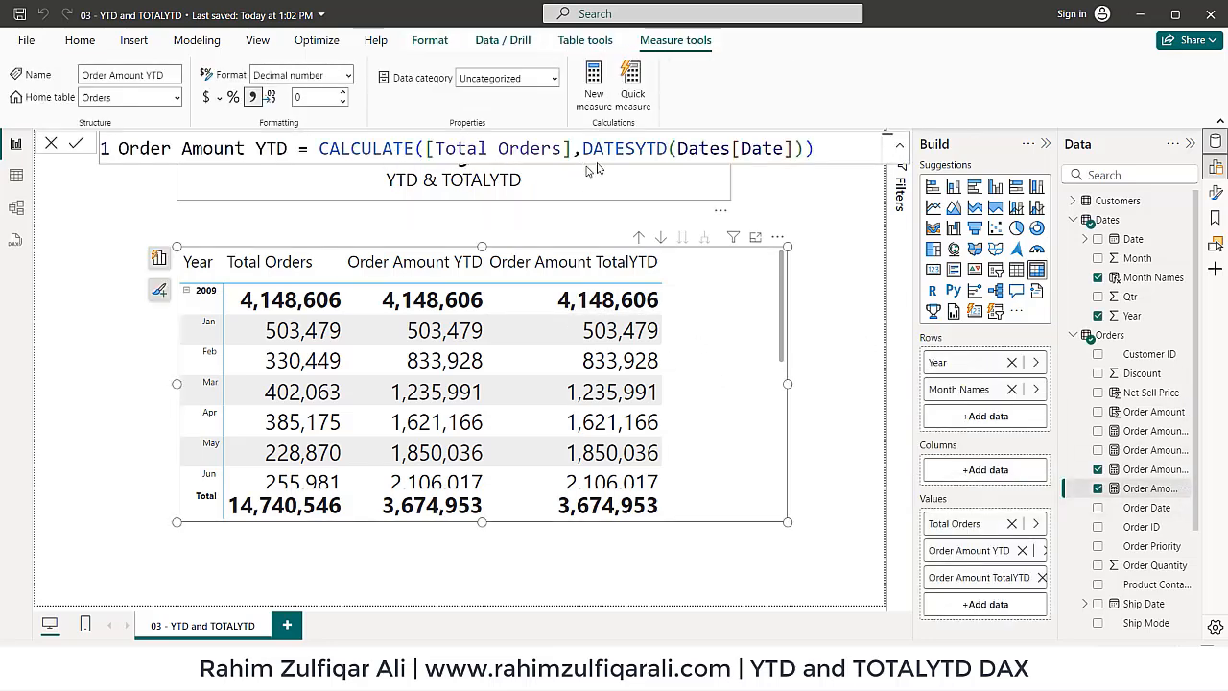
click(1130, 471)
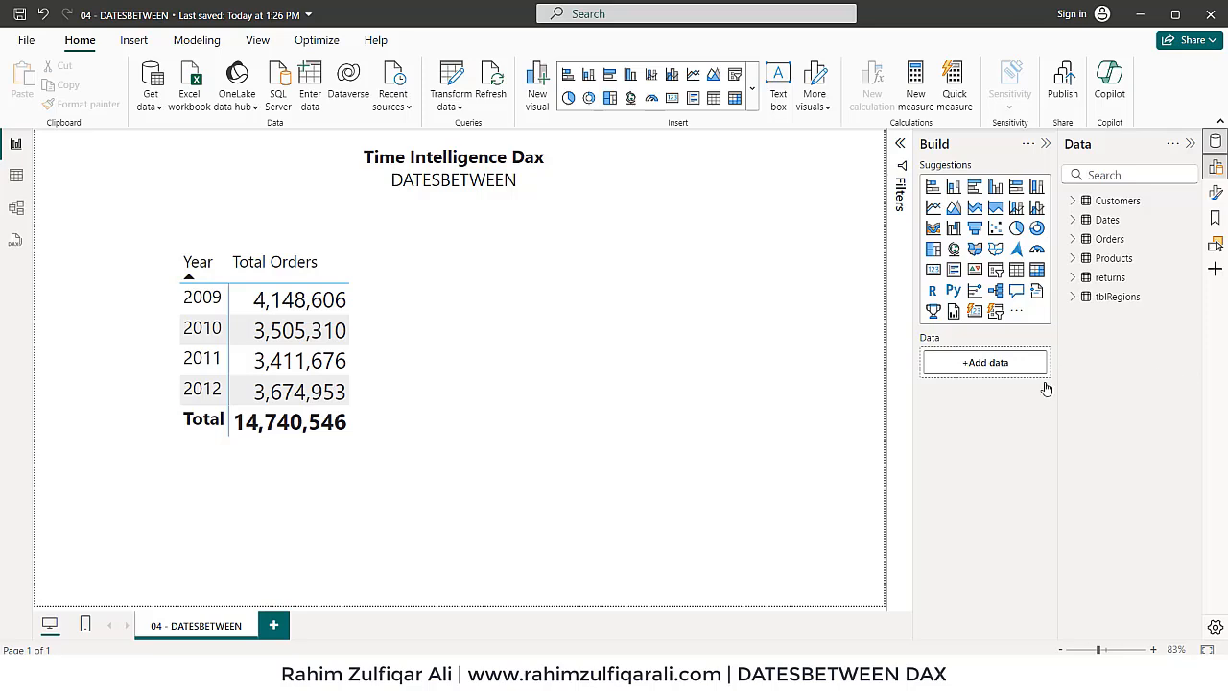
Create a new measure in the Orders table of the 04 - DATESBETWEEN report and enlarge the formula text.
click(1103, 240)
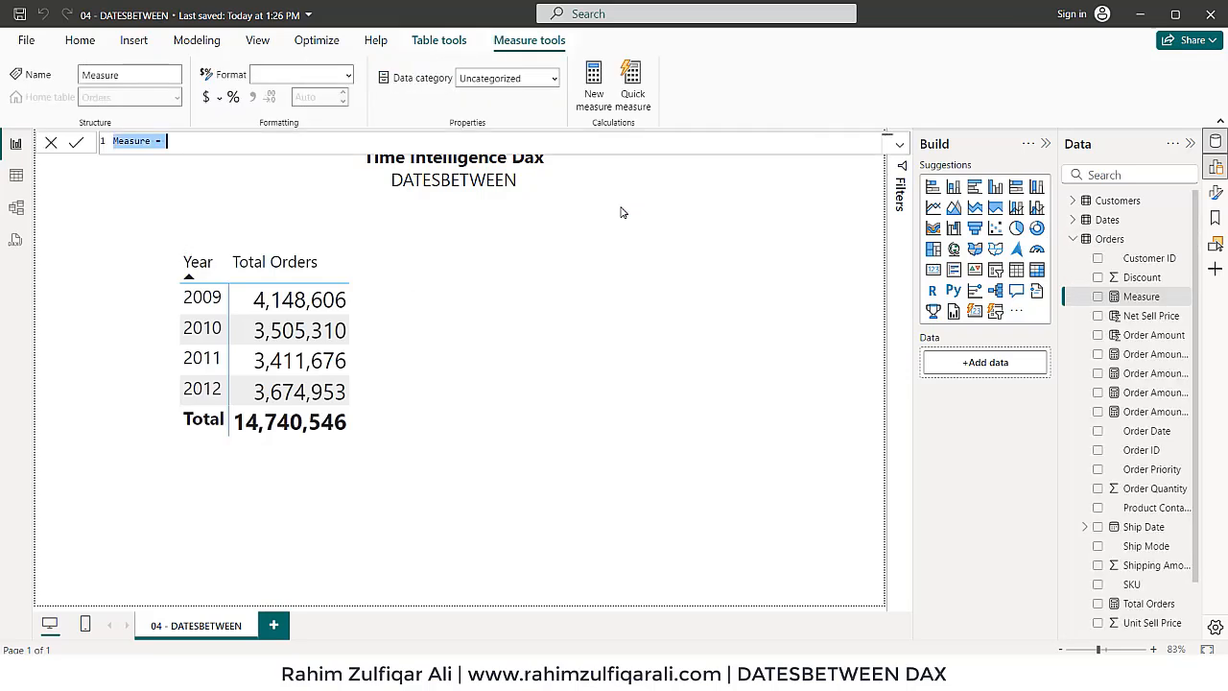
key(ctrl+plus)
key(ctrl+plus)
key(ctrl+plus)
key(ctrl+plus)
key(ctrl+plus)
key(ctrl+plus)
key(ctrl+plus)
key(ctrl+plus)
key(ctrl+plus)
key(ctrl+plus)
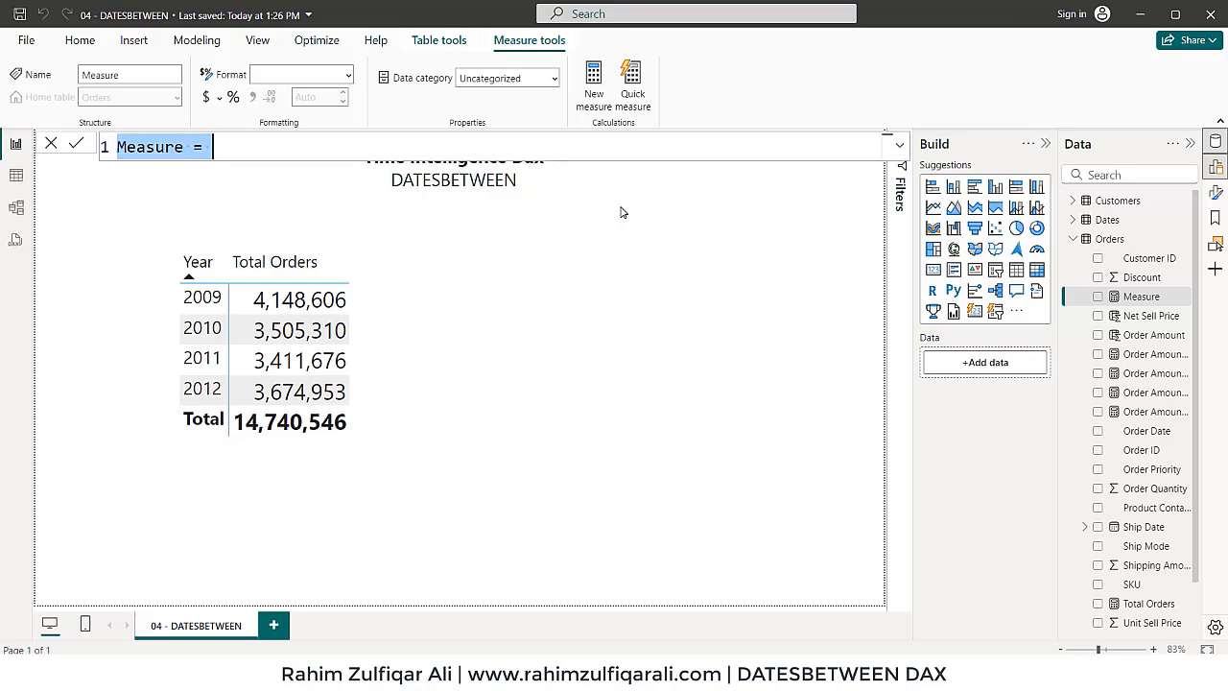
Name the new measure Order Amount 5-Apr-09 to 04-Apr-10.
key(shift+Left)
key(shift+Left)
key(shift+Left)
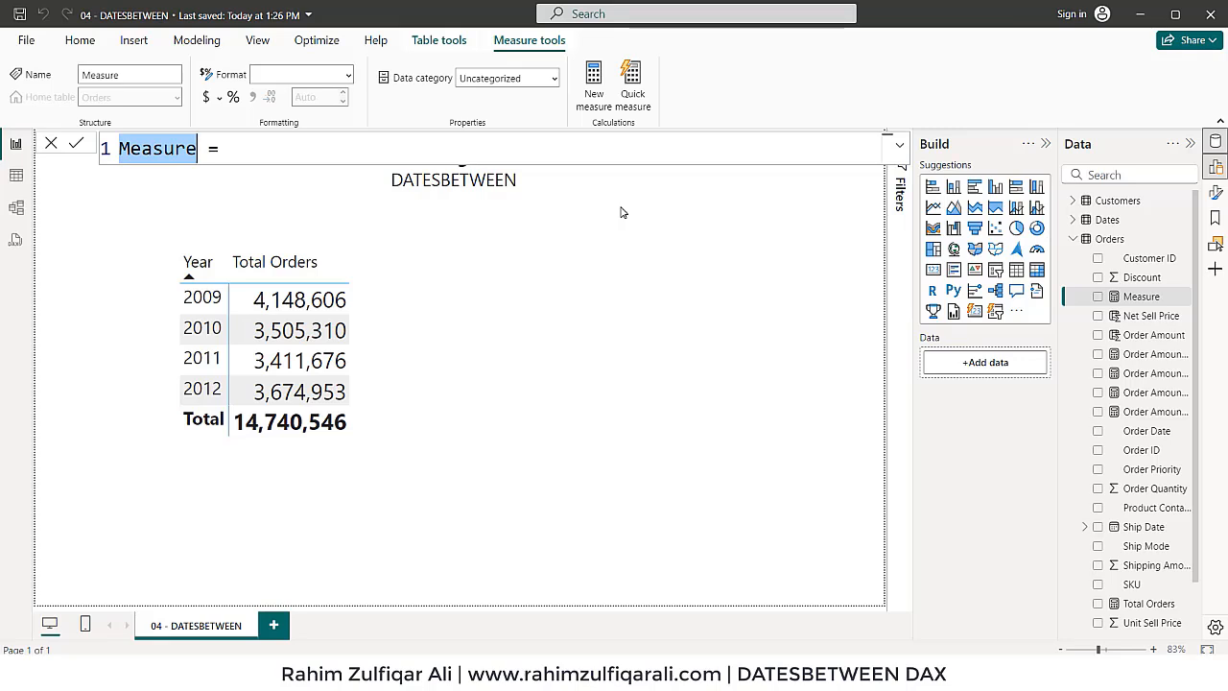
text(Order Am)
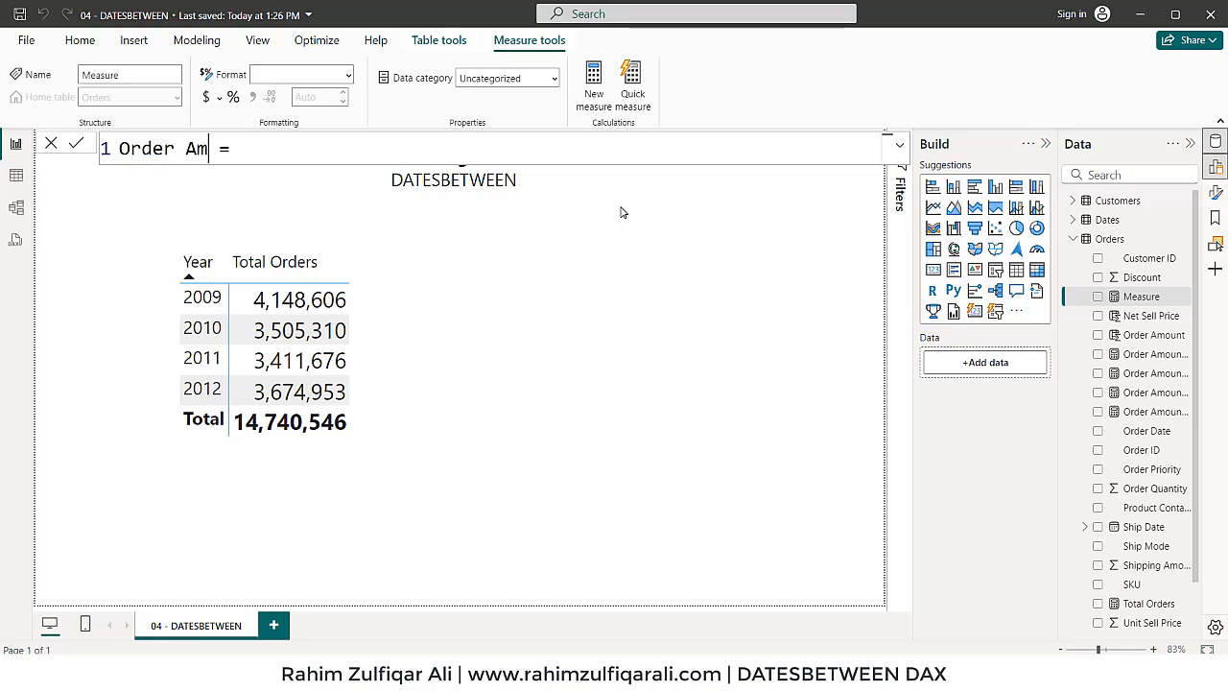
text(ount)
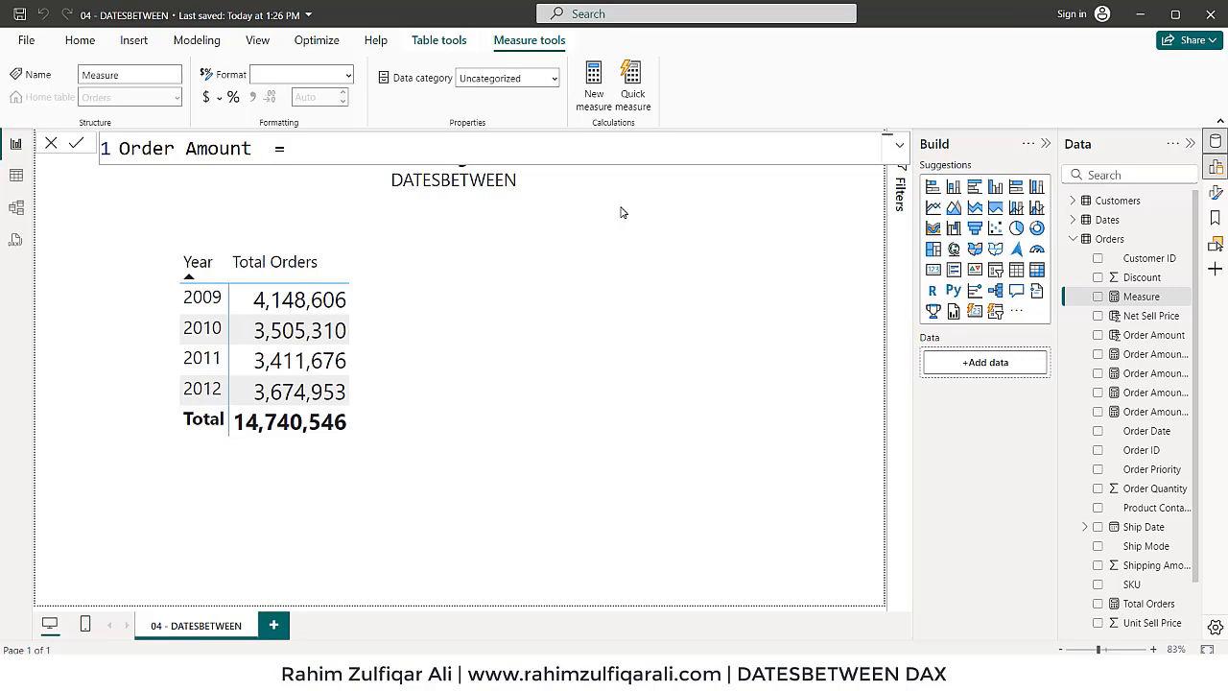
text(5-Apr-09 ti)
key(BackSpace)
key(BackSpace)
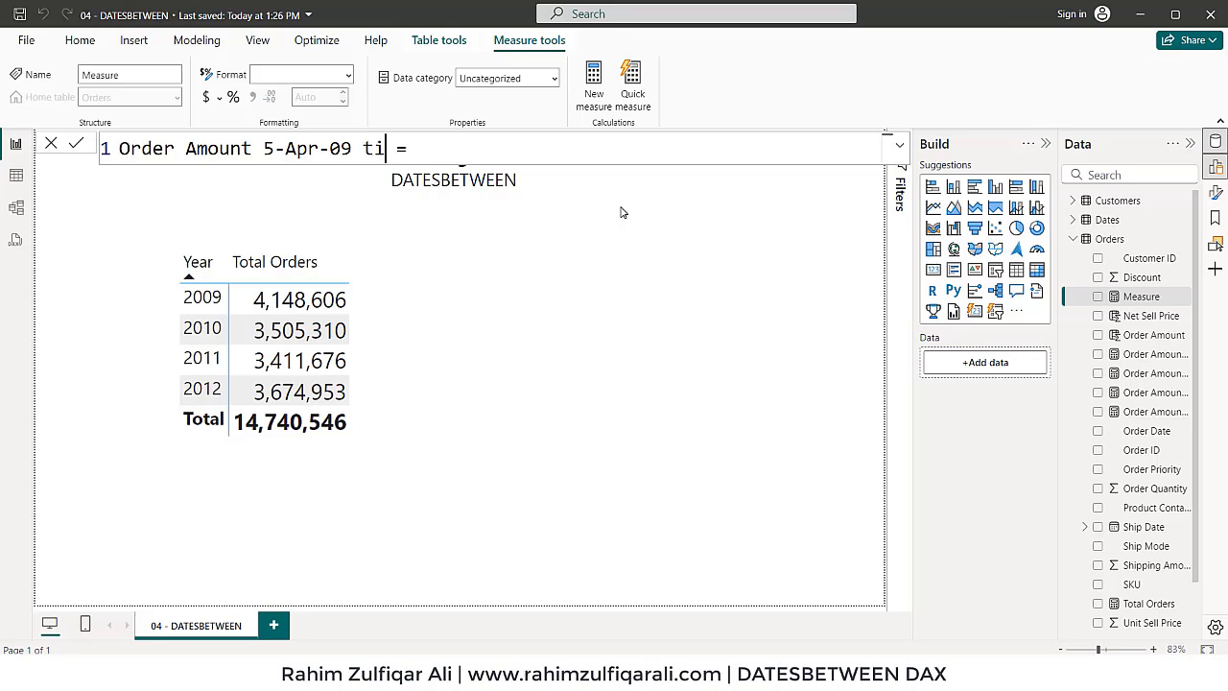
text(o 04-Apr-10)
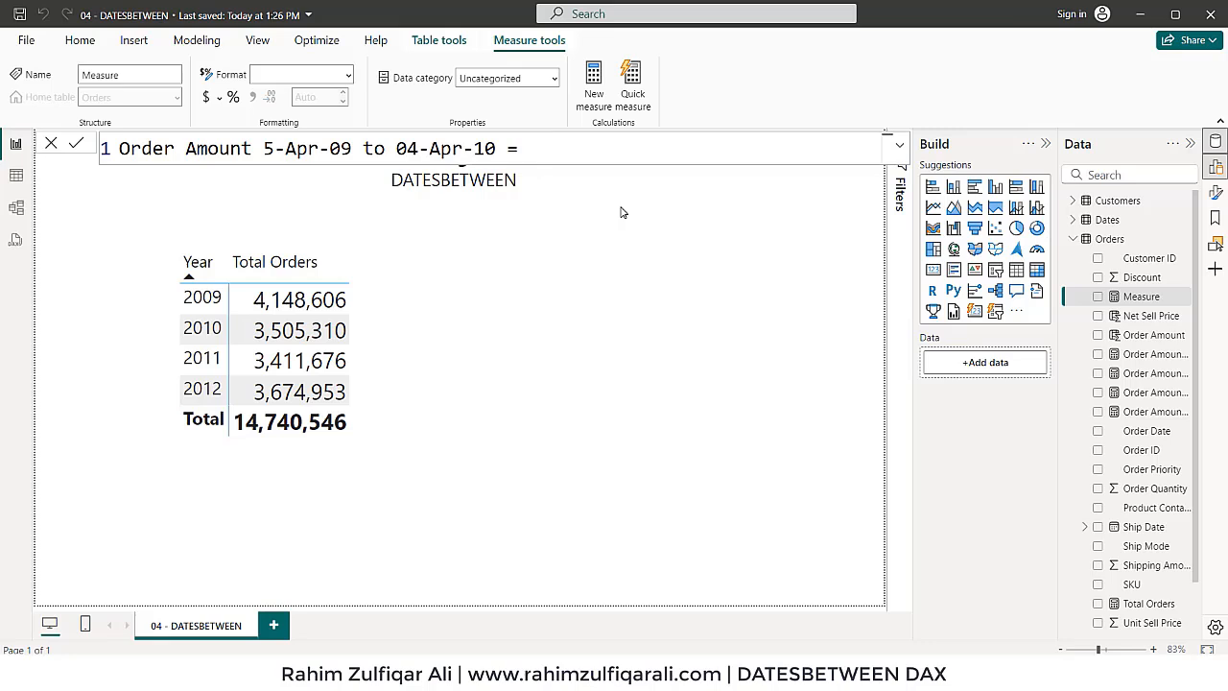
Begin the measure's formula with the CALCULATE function, using [Total Orders] as its expression.
text(cal)
key(Tab)
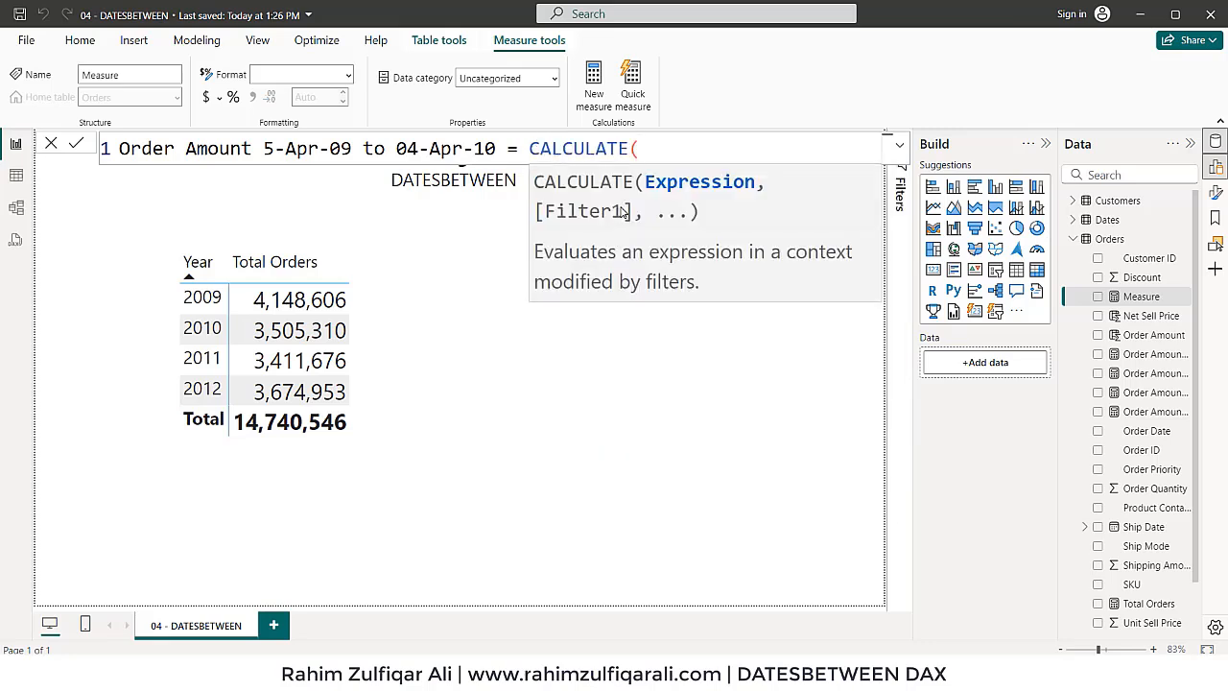
text([)
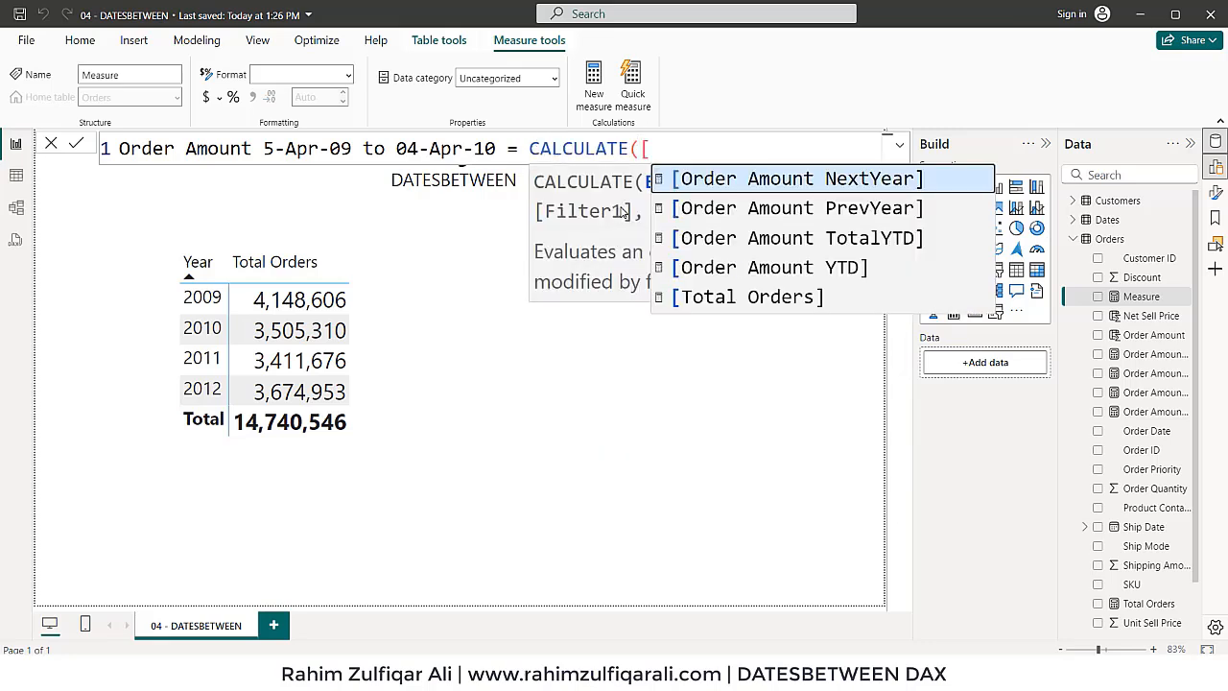
key(Down)
key(Down)
key(Down)
key(Down)
key(Tab)
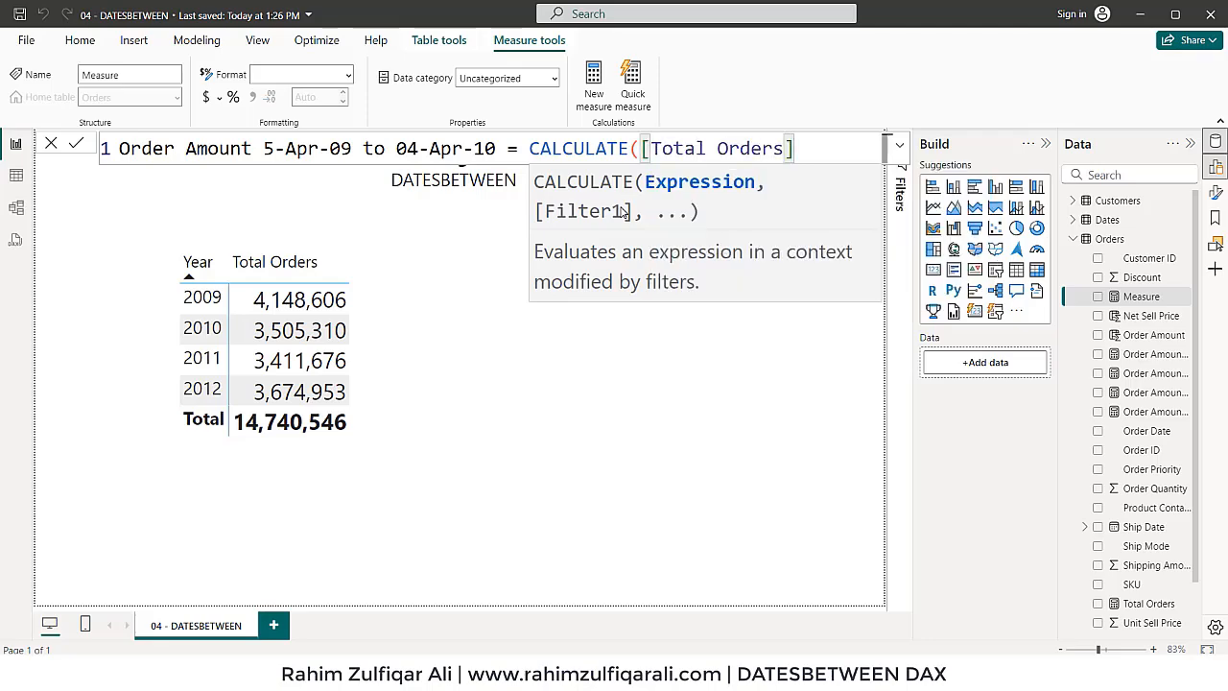
Add the DATESBETWEEN function on a second line as the CALCULATE filter.
text(,)
key(shift+Return)
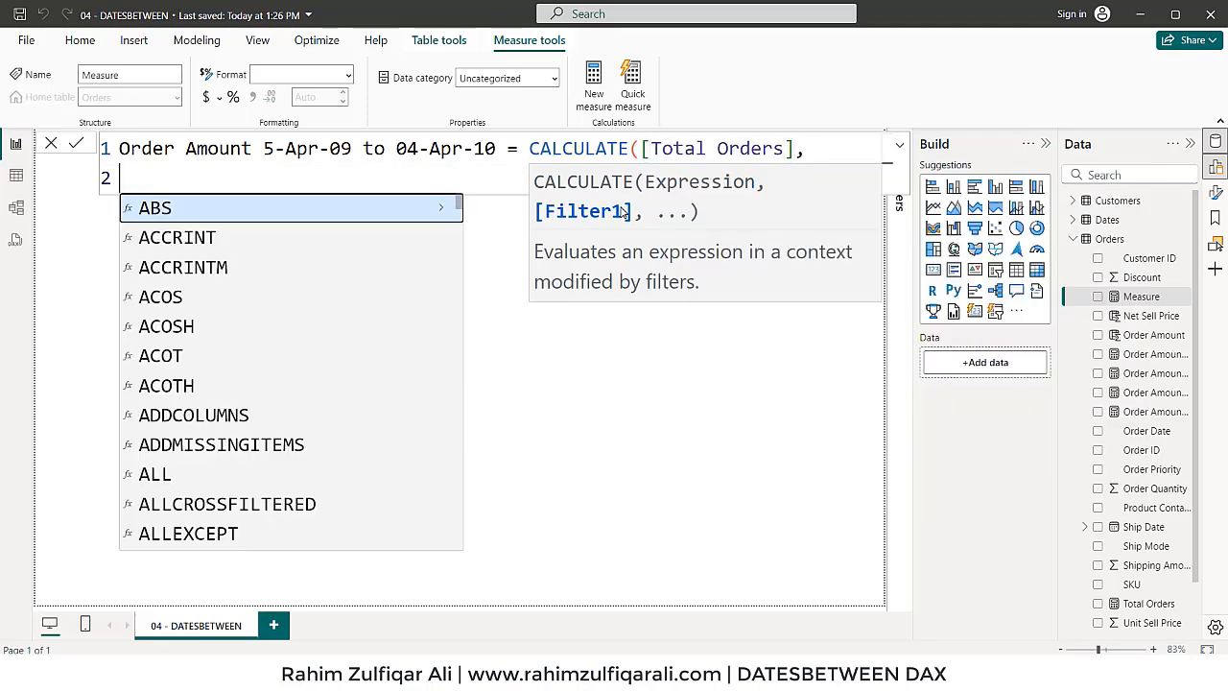
text(dates)
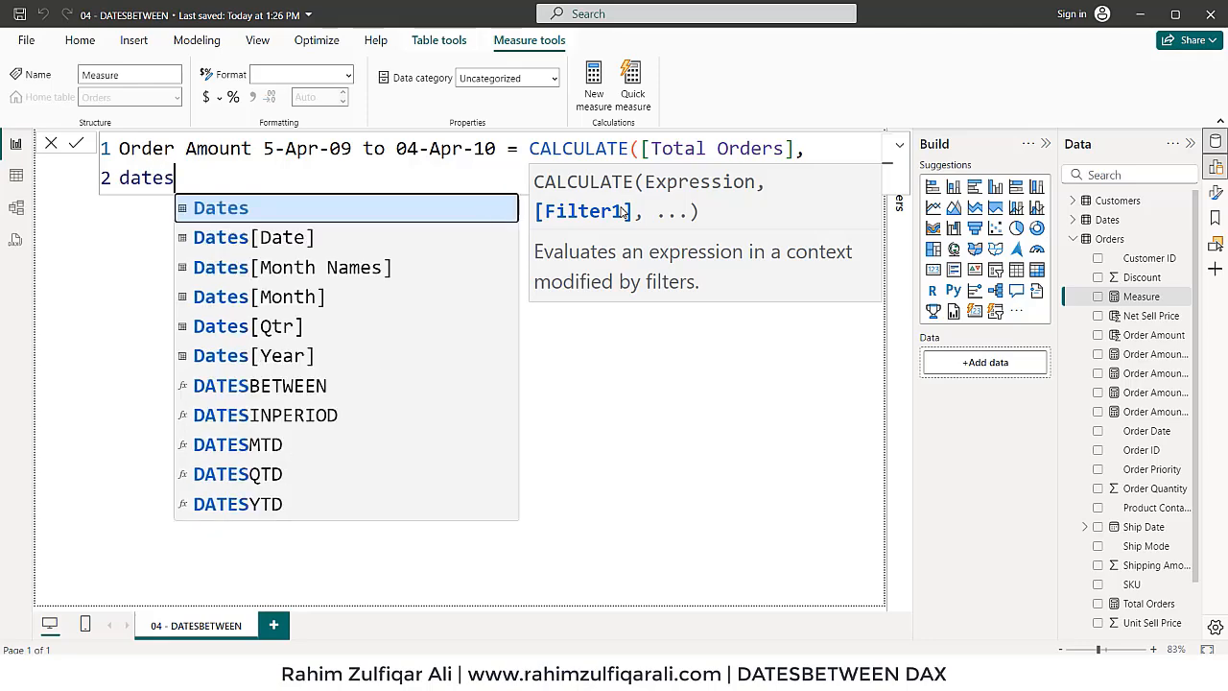
key(Down)
key(Down)
key(Down)
key(Down)
key(Down)
key(Down)
key(Tab)
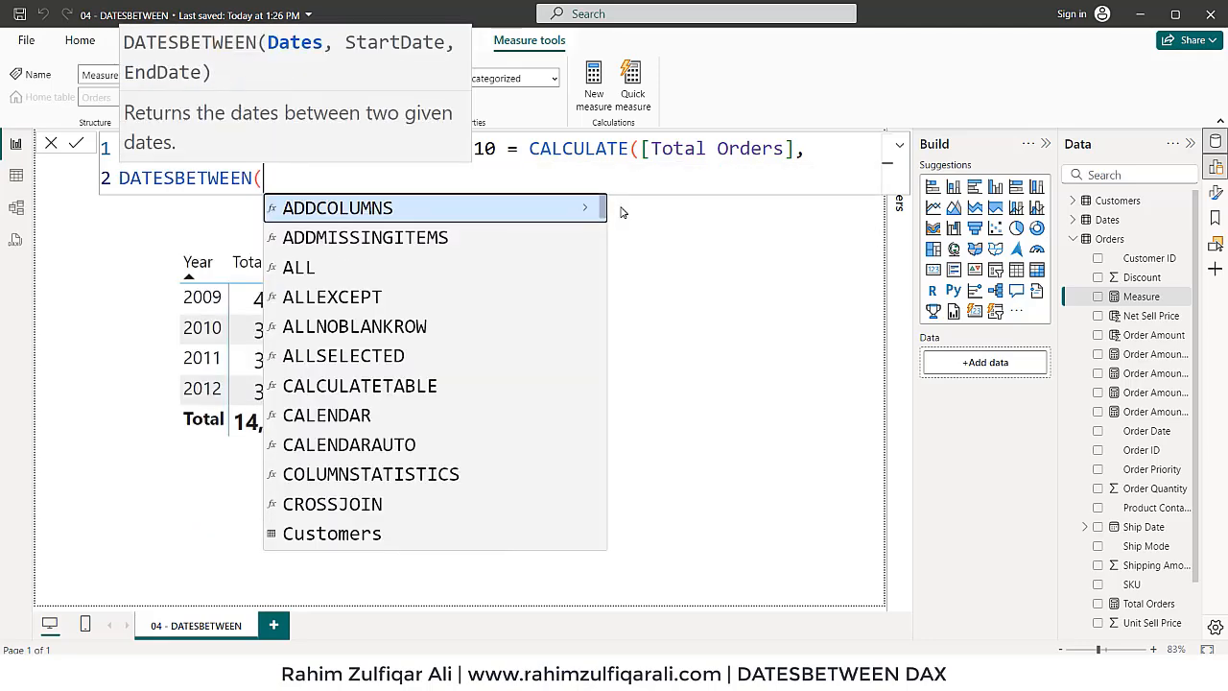
Give DATESBETWEEN the Dates[Date] column and the start date "4/5/2009".
text(dates)
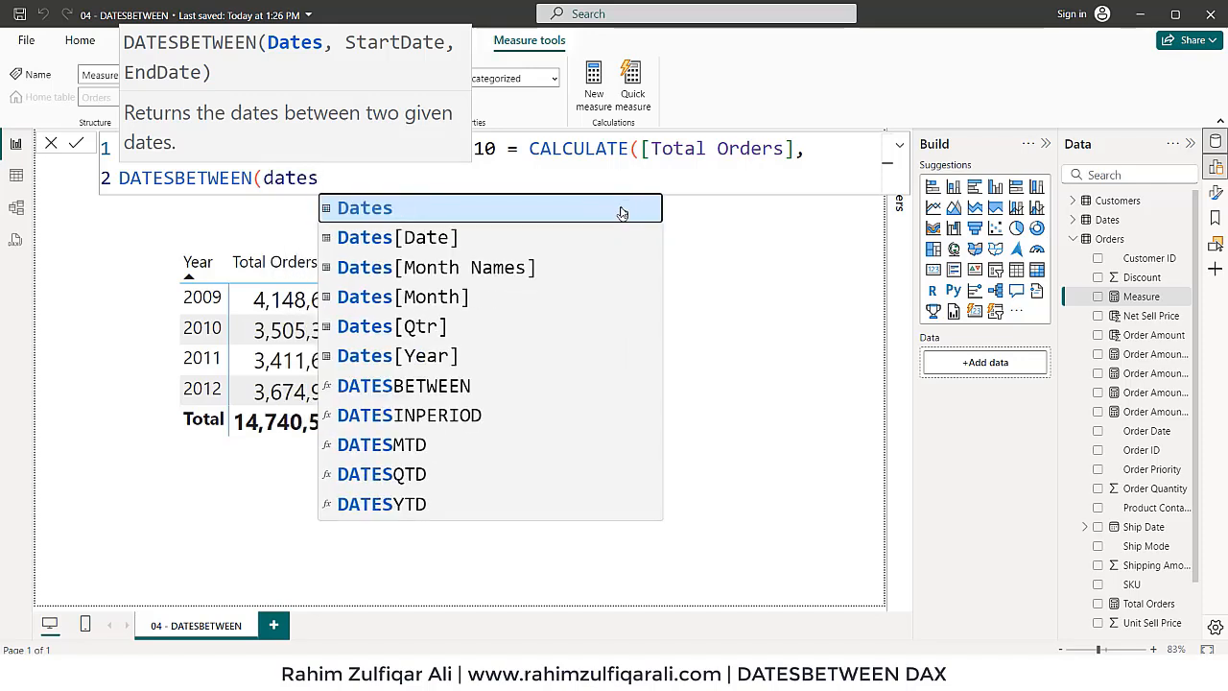
key(Down)
key(Tab)
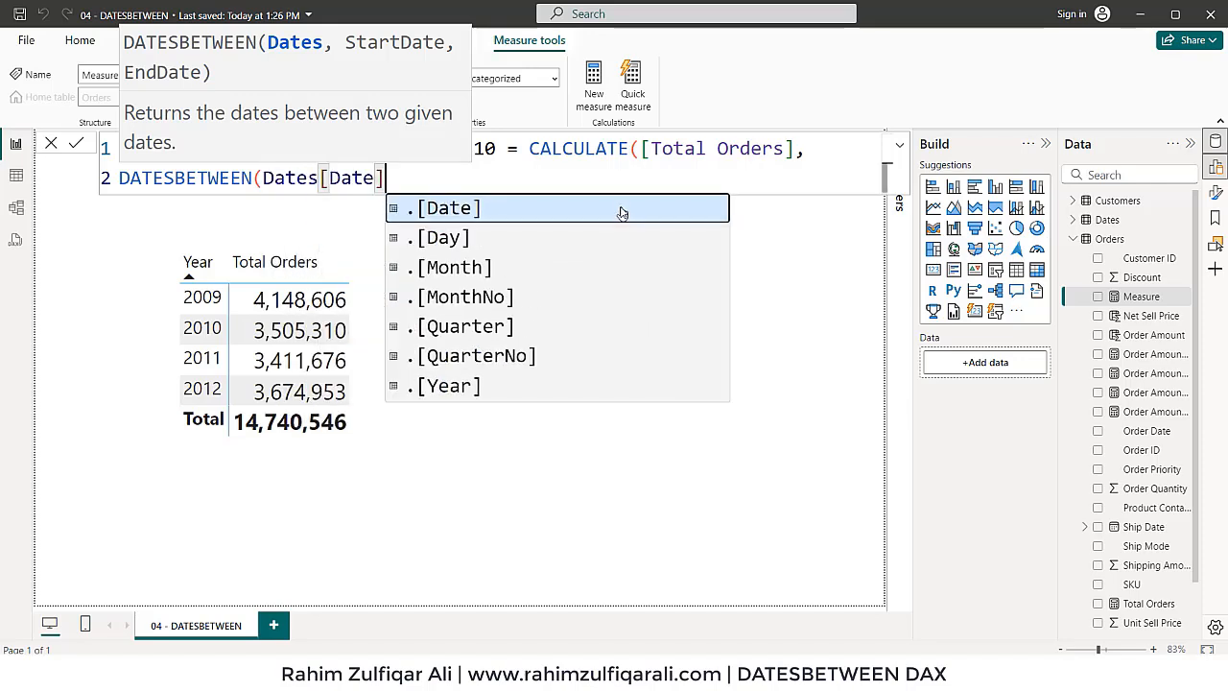
text(,)
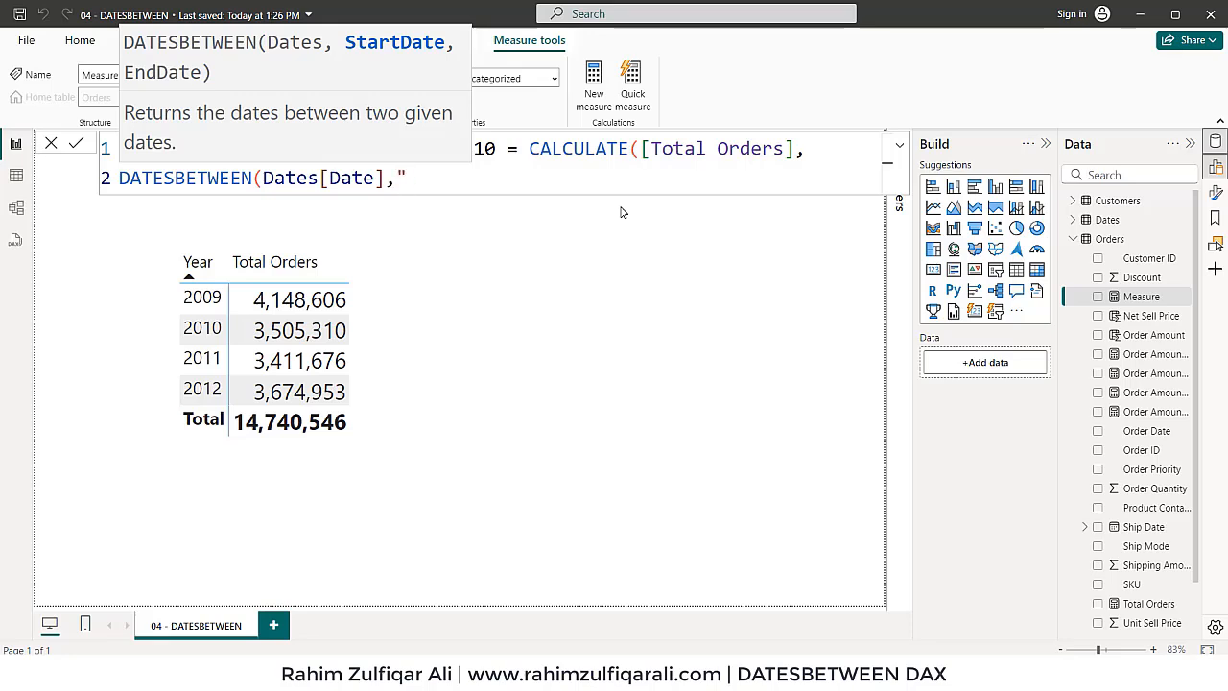
text("4/5/2009",)
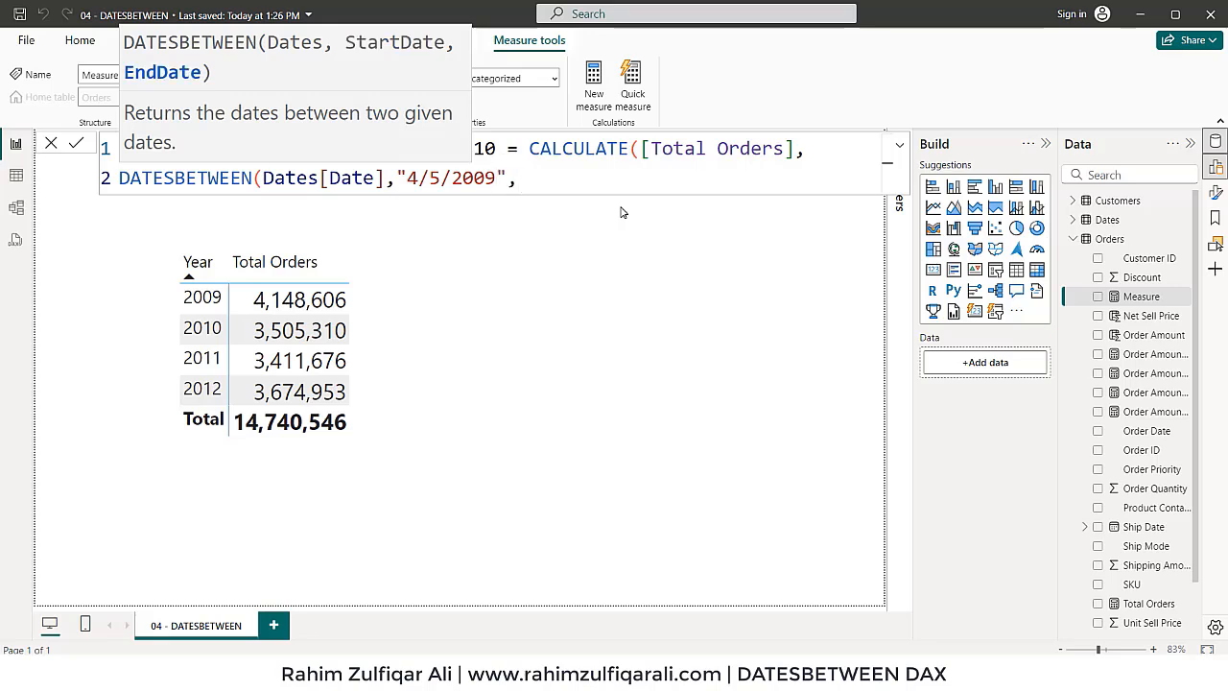
Give DATESBETWEEN the end date "4/4/2010", then close both functions and commit the measure.
text(")
text(44/)
key(BackSpace)
key(BackSpace)
text(/4/2010")
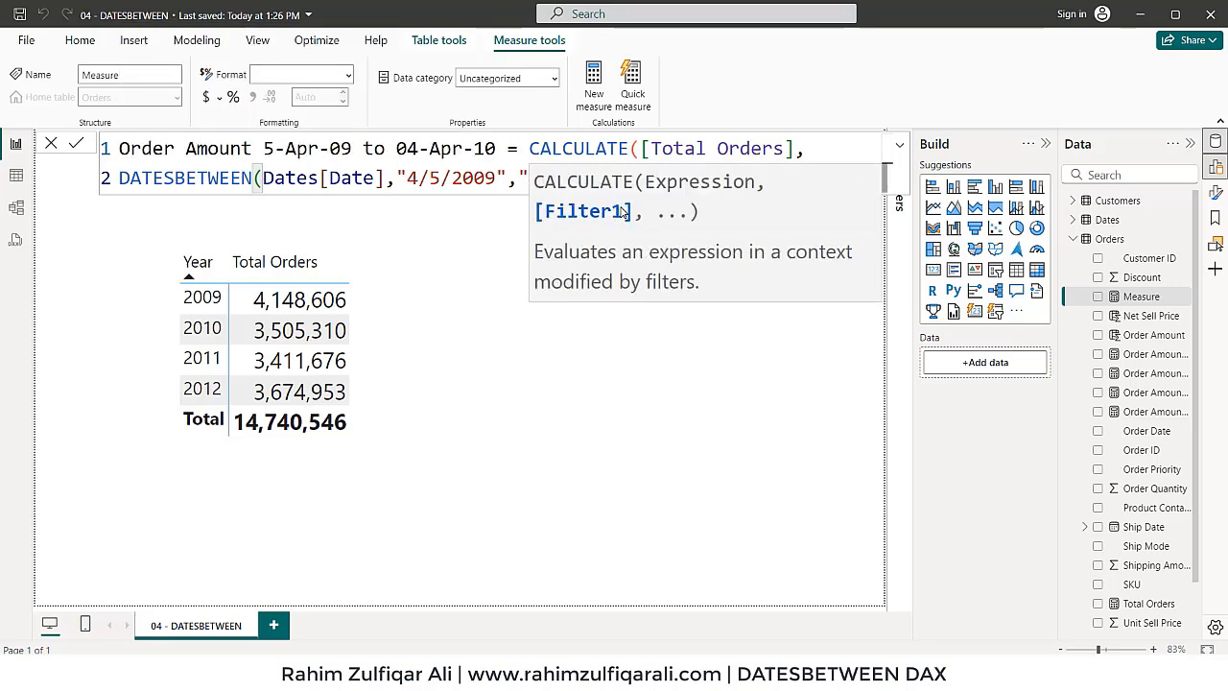
text()))
key(Return)
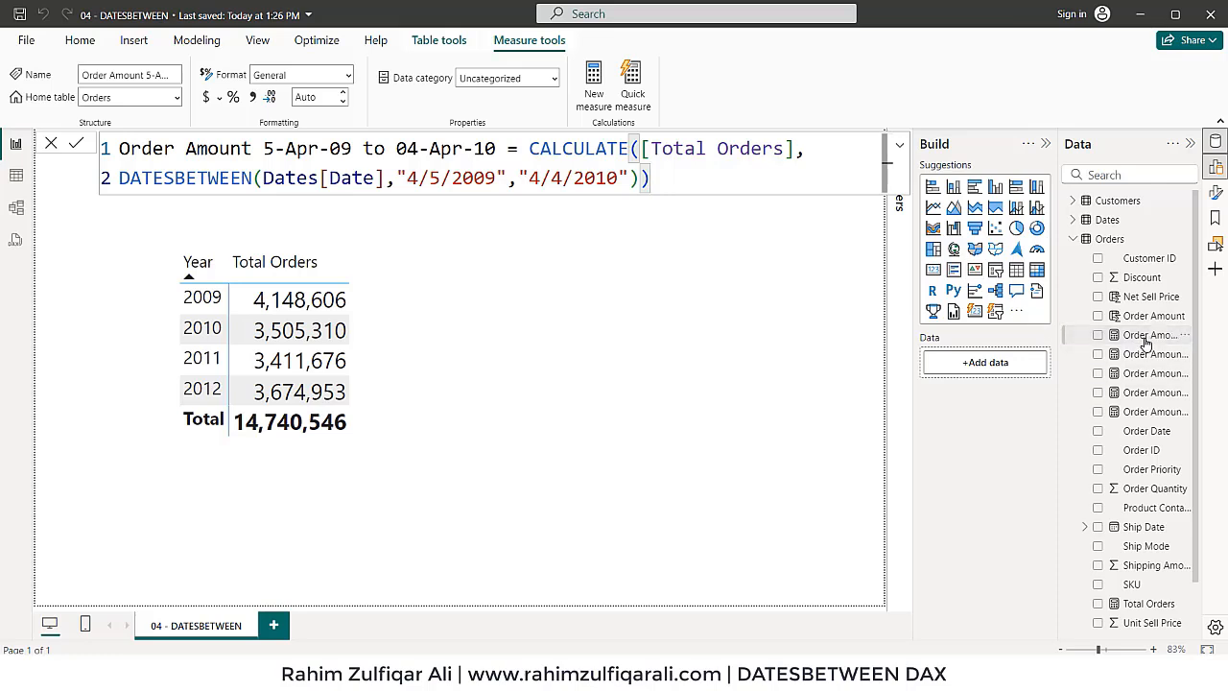
Add the Order Amount 5-Apr-09 to 04-Apr-10 measure to the matrix and format it with thousands separators and 0 decimal places.
drag(1143, 344, 447, 320)
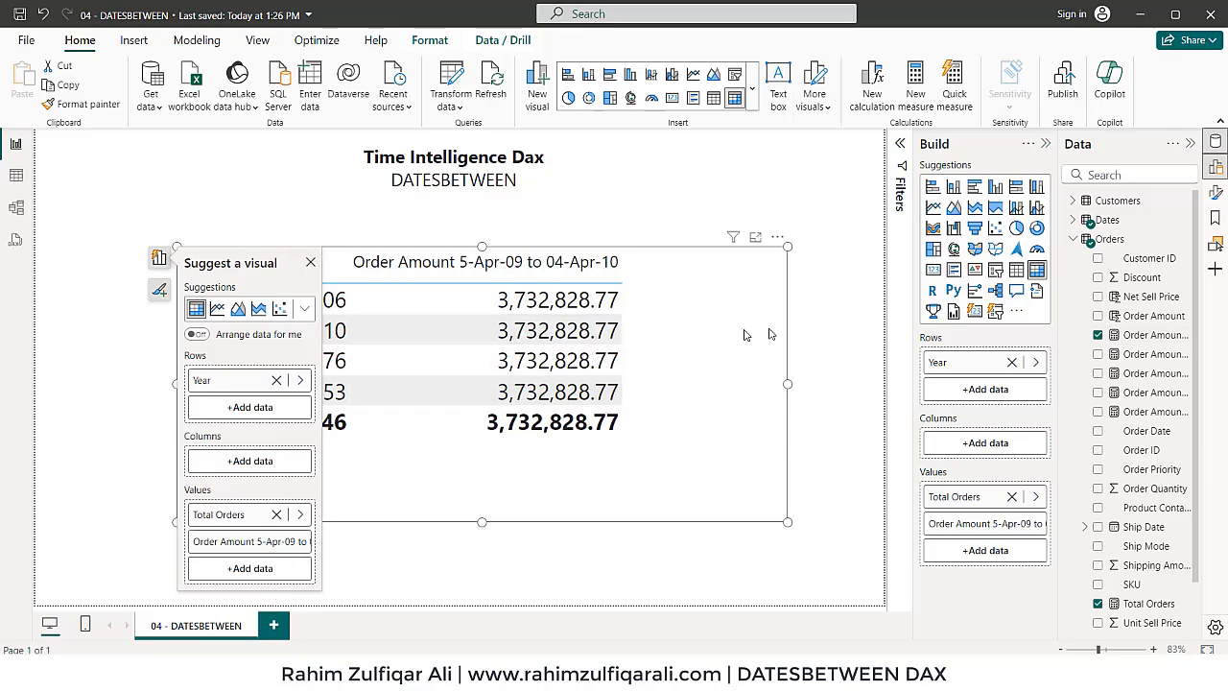
click(1142, 335)
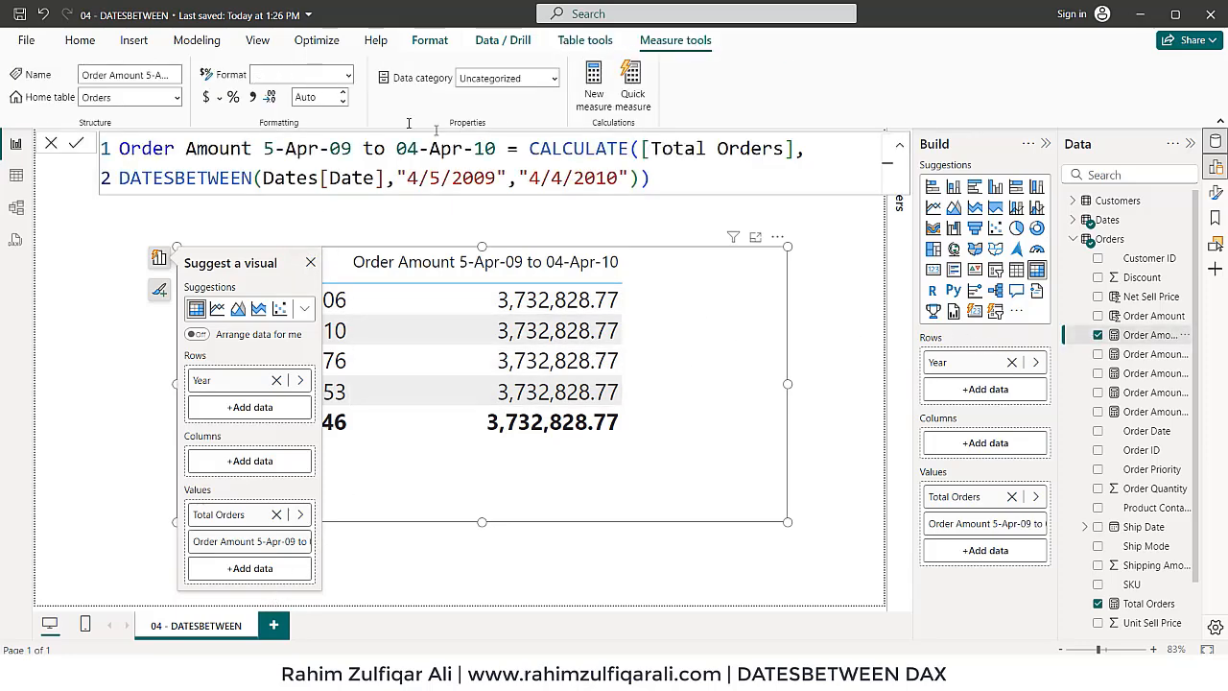
click(253, 96)
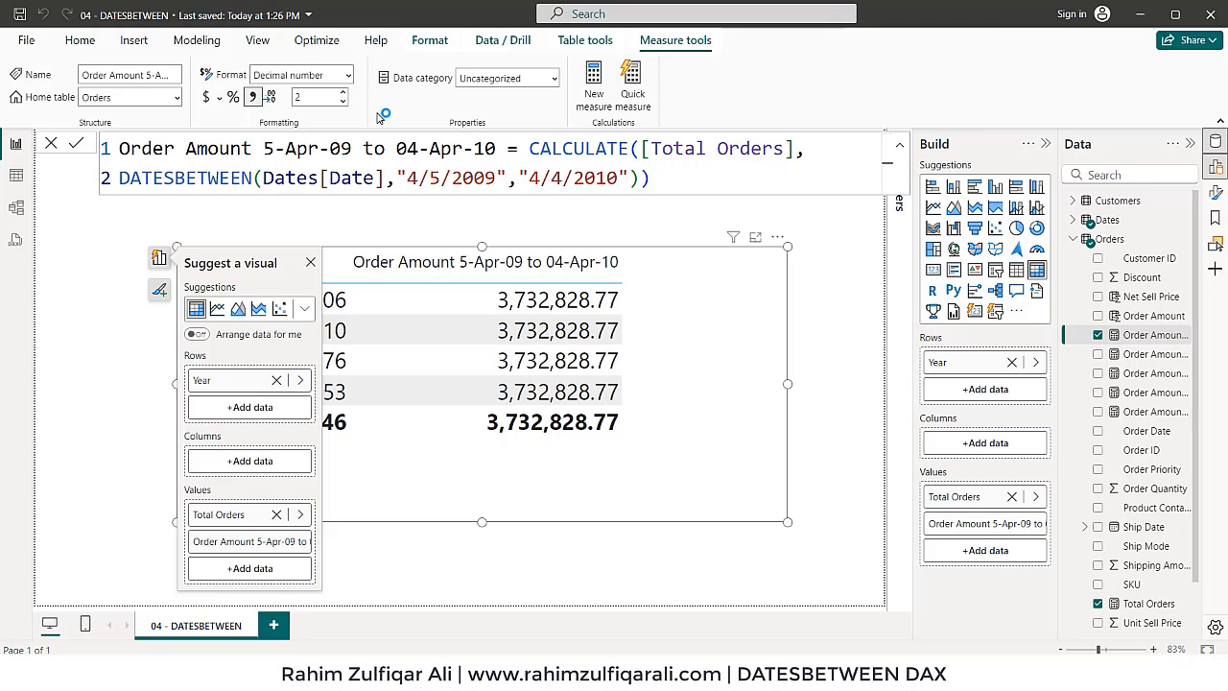
click(303, 96)
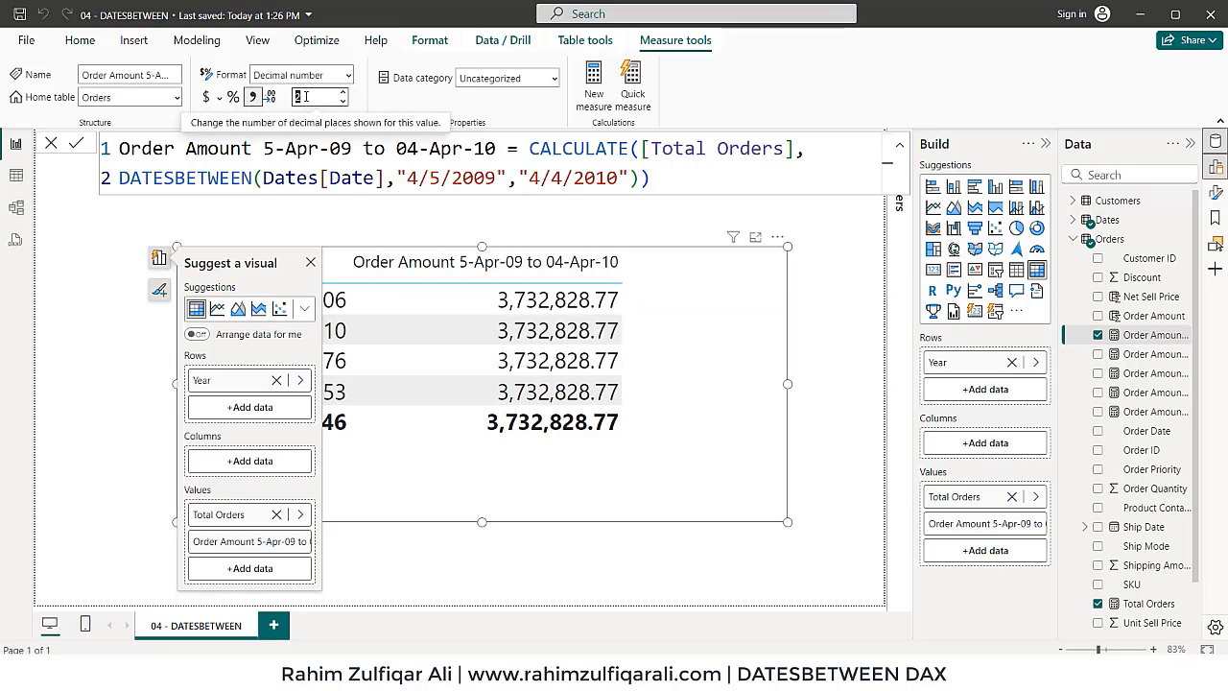
text(0)
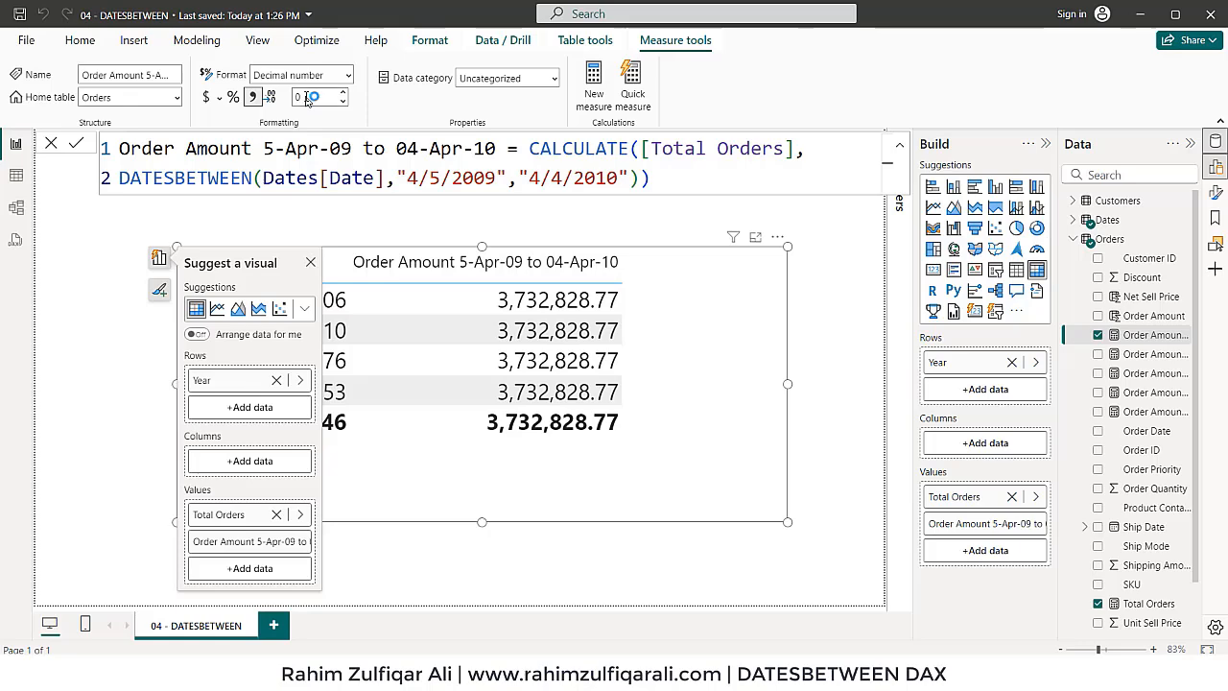
click(303, 96)
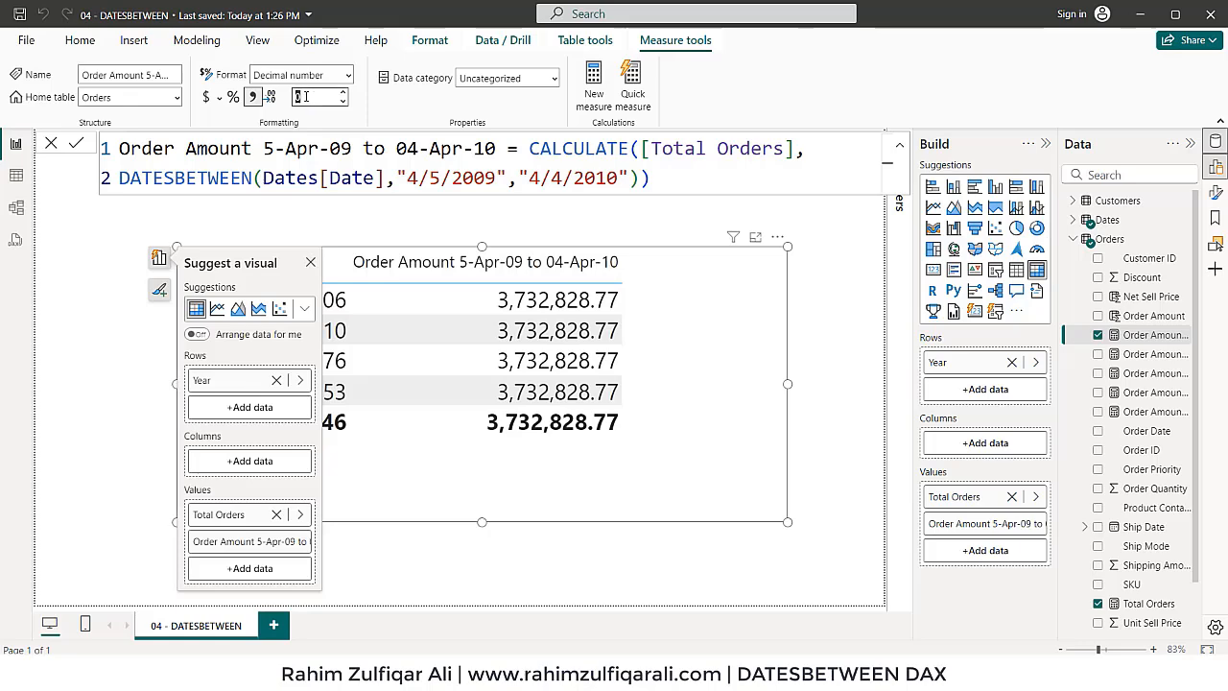
click(813, 305)
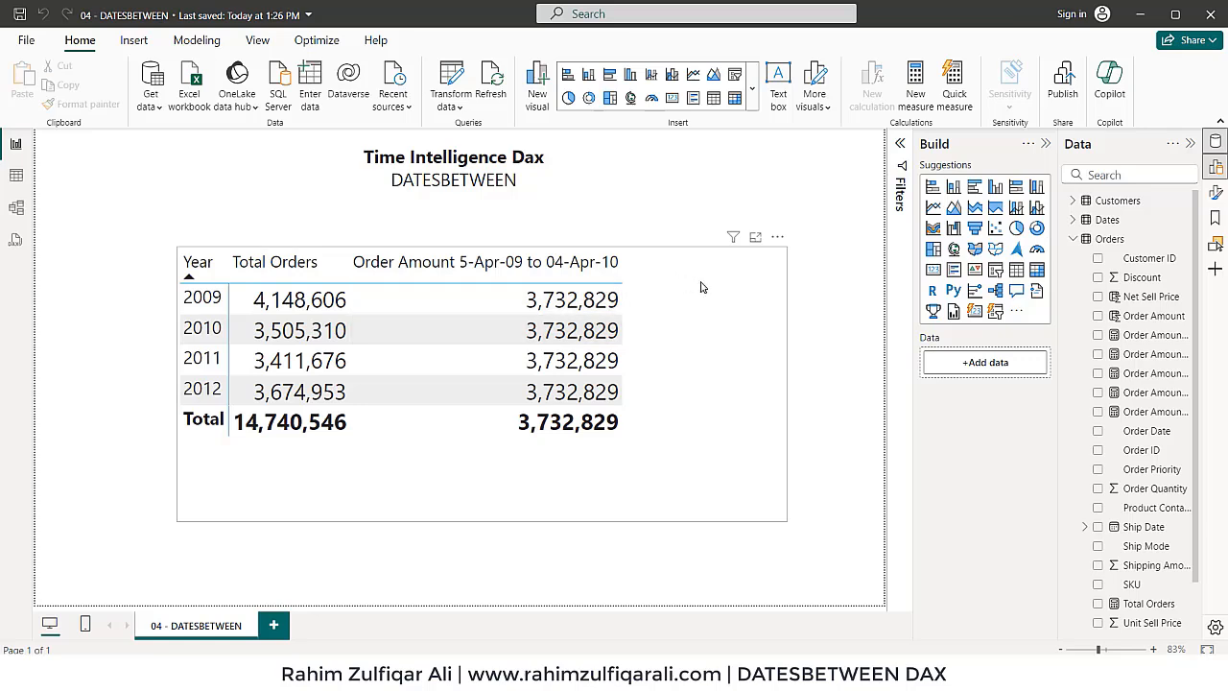
Add the Dates table's Date field beneath Year in the matrix rows as plain dates instead of a hierarchy, and enlarge the matrix.
click(700, 287)
click(159, 257)
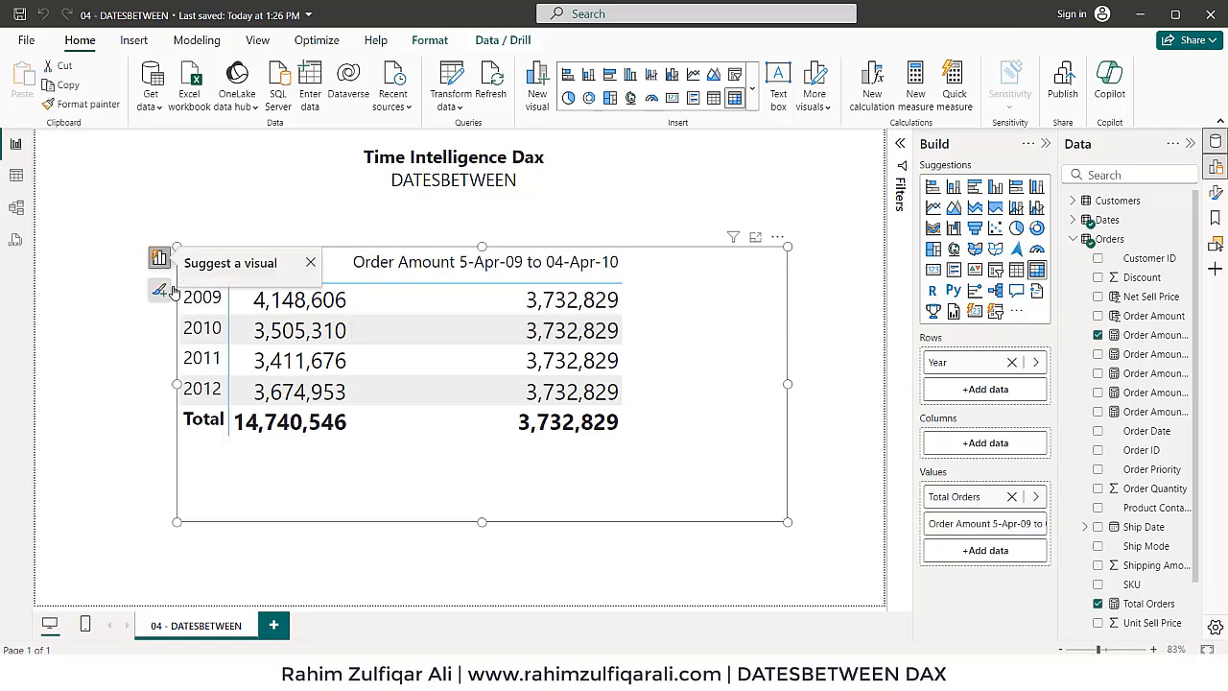
click(230, 410)
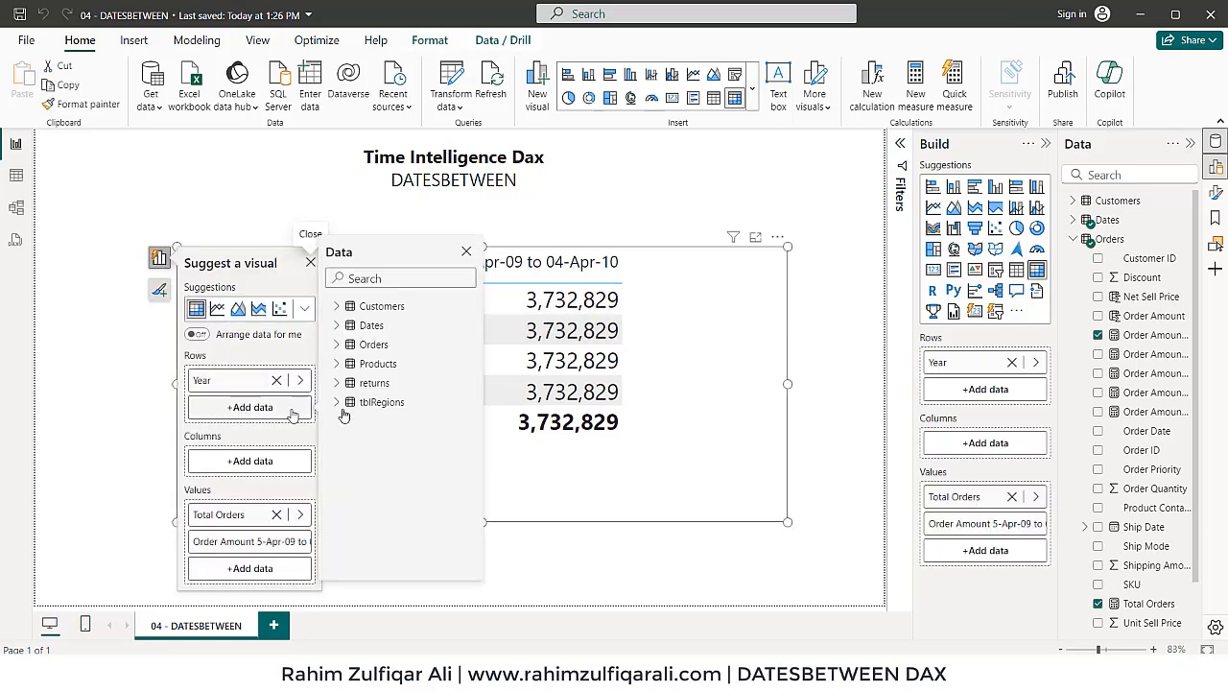
click(351, 327)
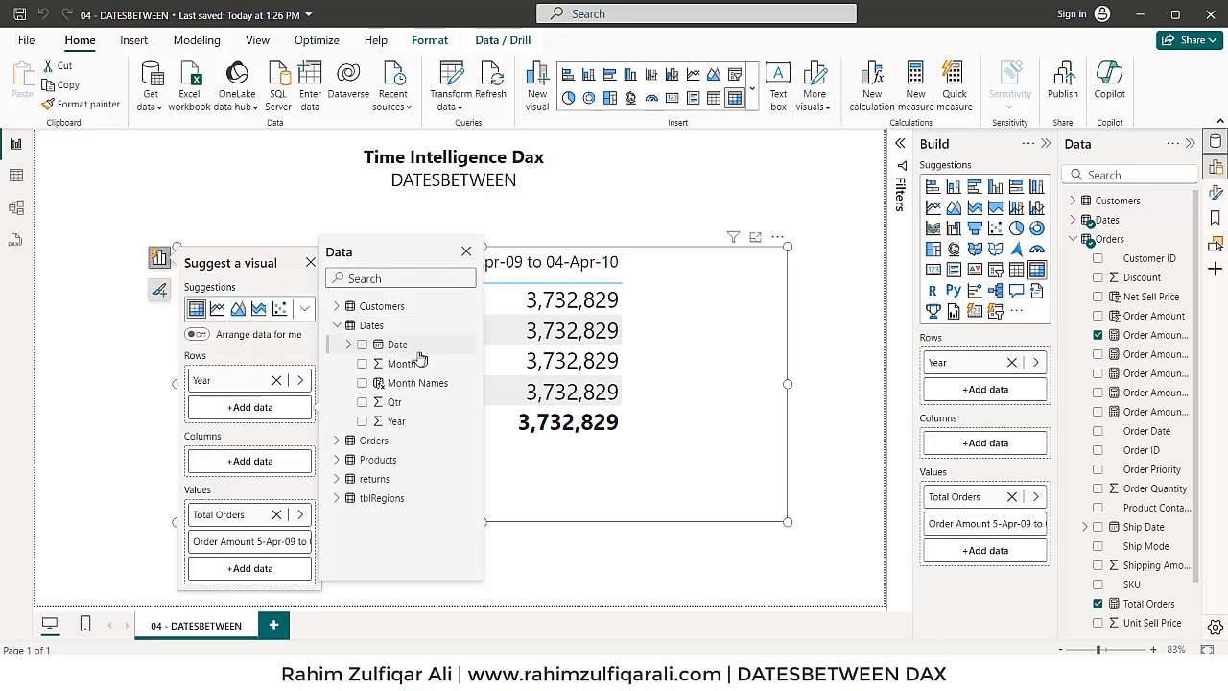
click(362, 344)
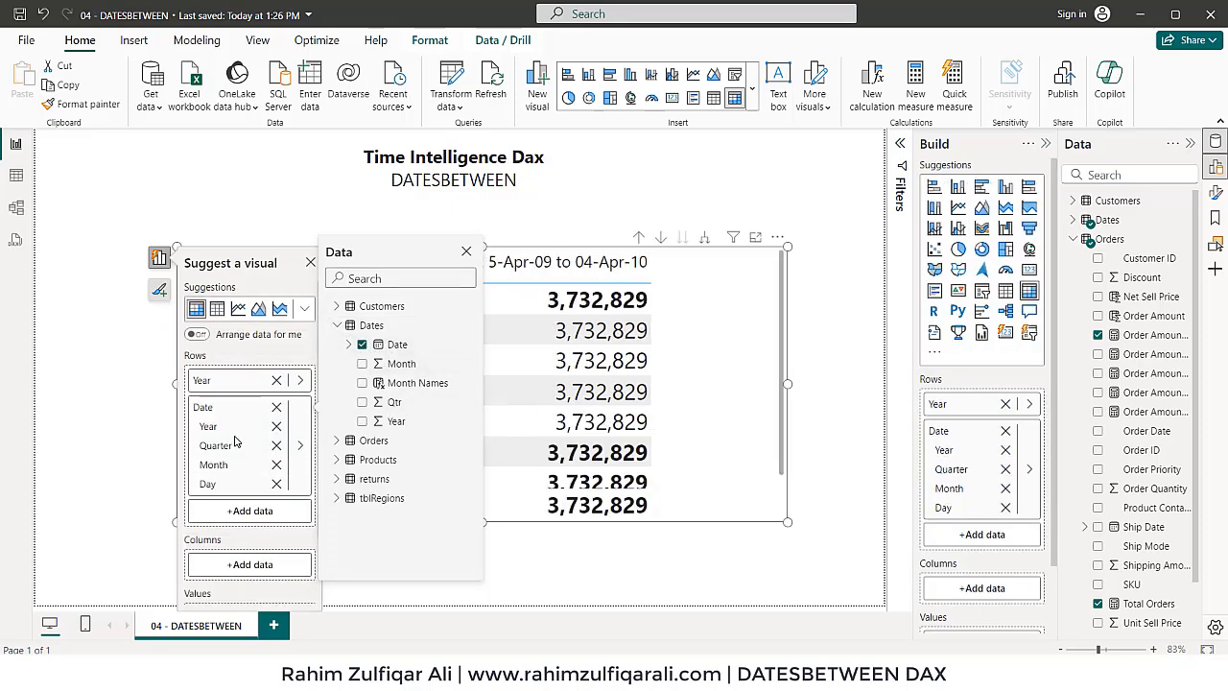
right_click(213, 410)
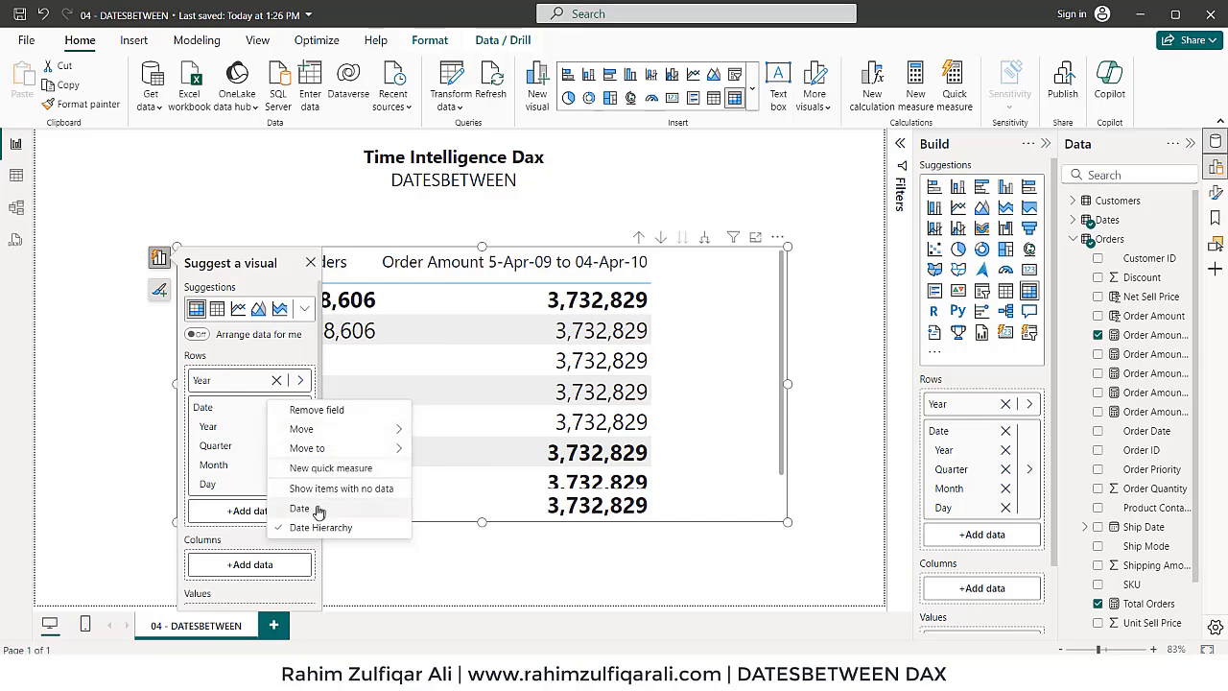
click(384, 507)
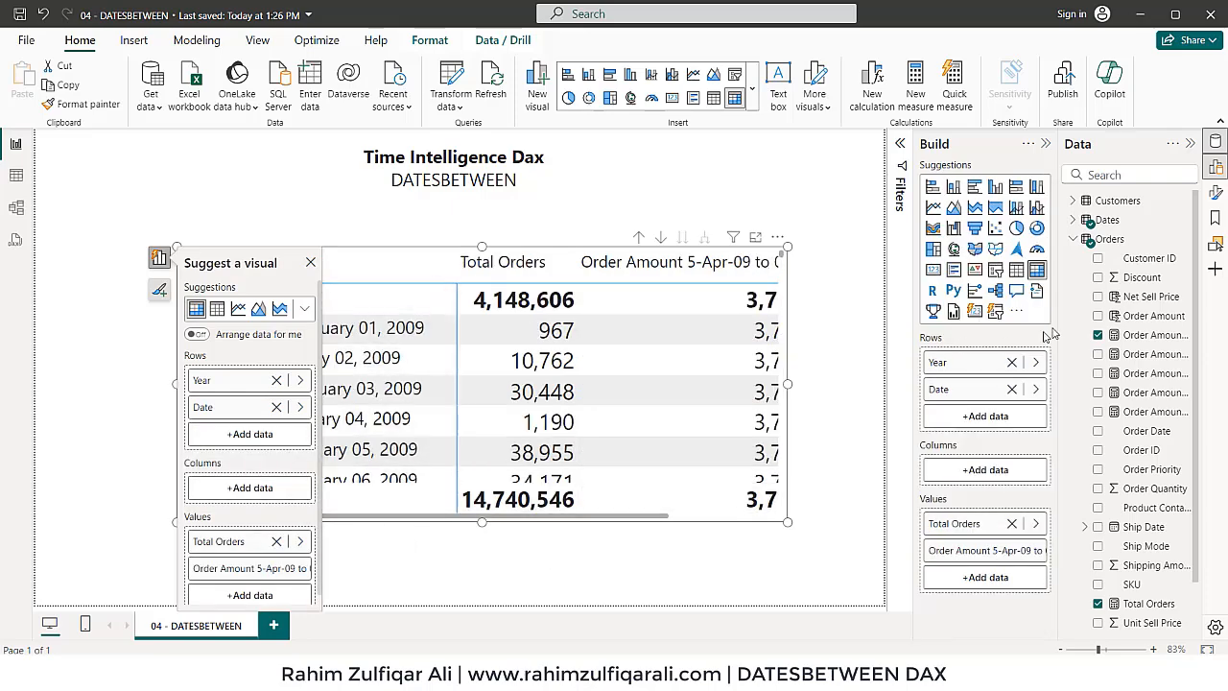
drag(787, 521, 873, 581)
Examine the daily Total Orders values alongside the Order Amount 5-Apr-09 to 04-Apr-10 values down the matrix.
scroll(598, 403, down, 2)
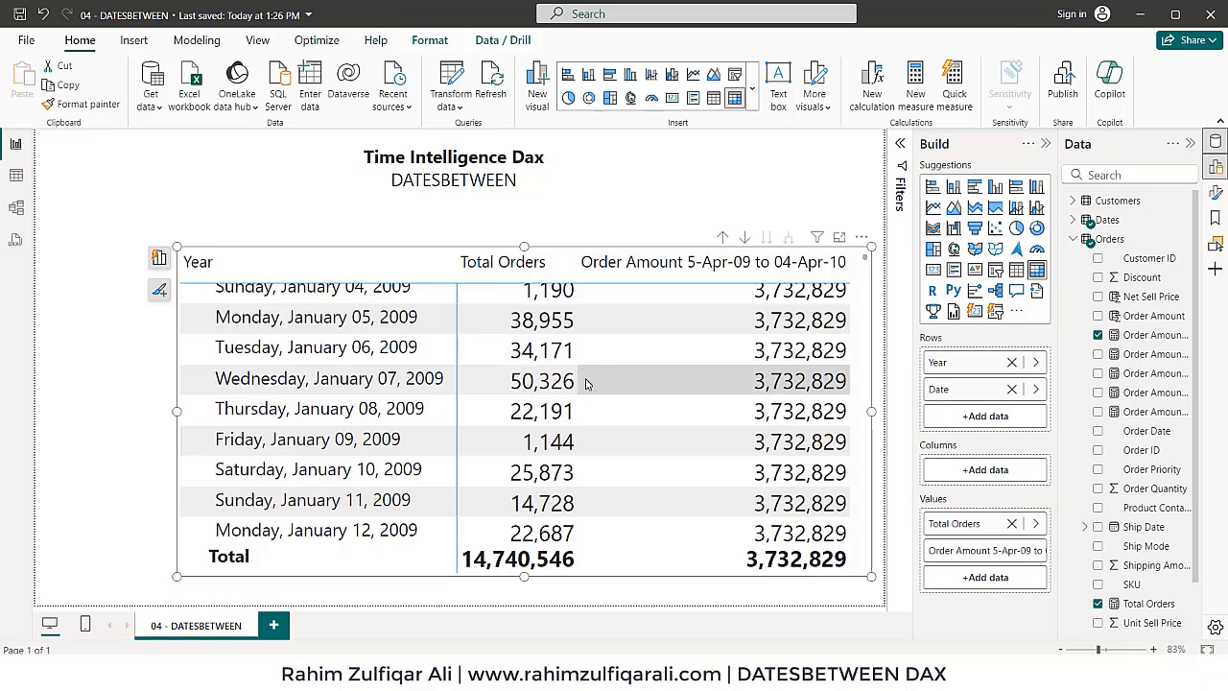
scroll(587, 391, down, 2)
scroll(588, 391, down, 2)
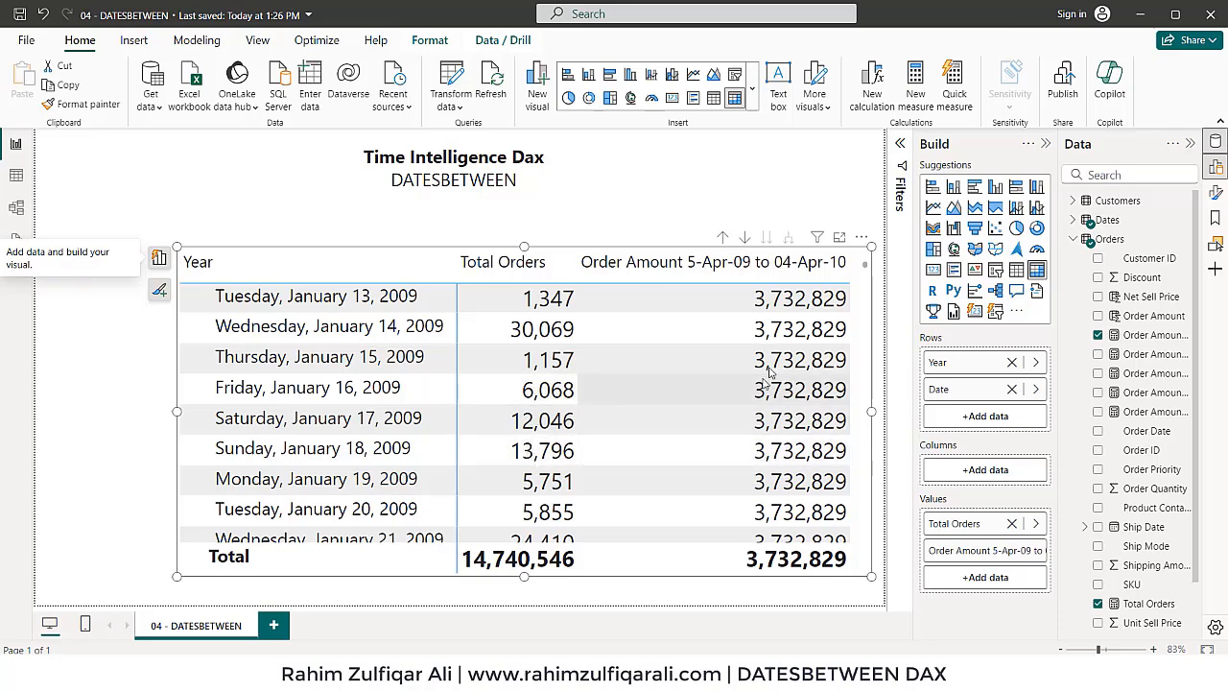
scroll(789, 434, down, 5)
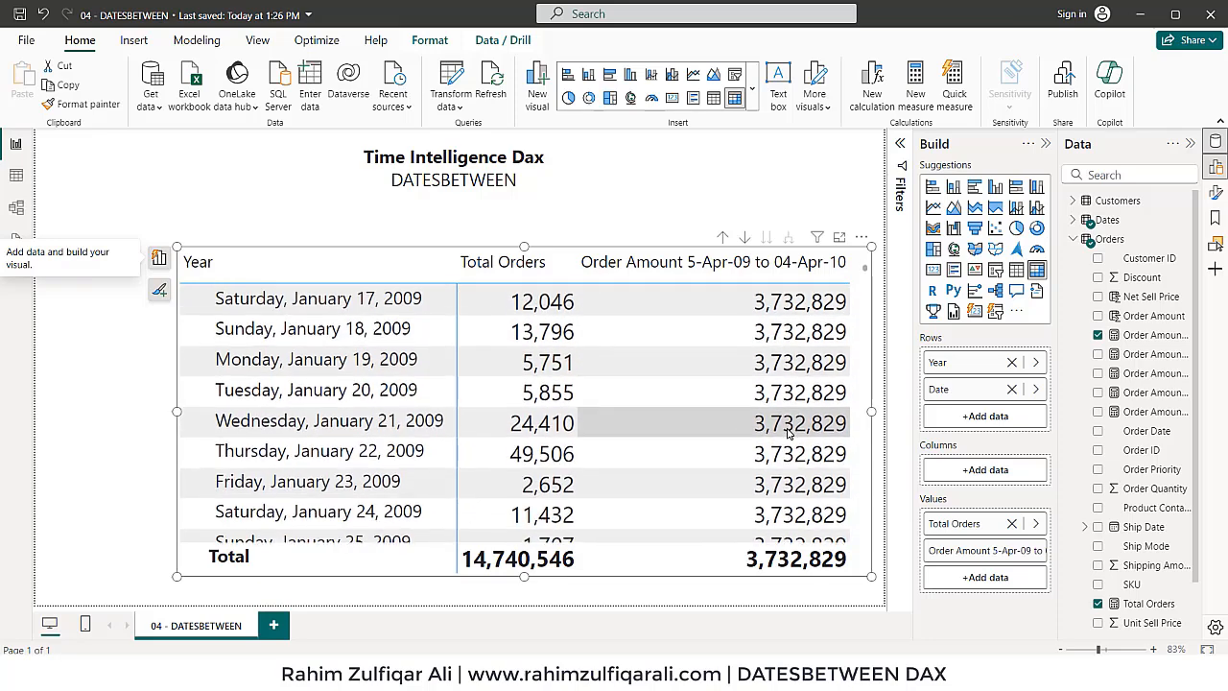
scroll(788, 434, down, 5)
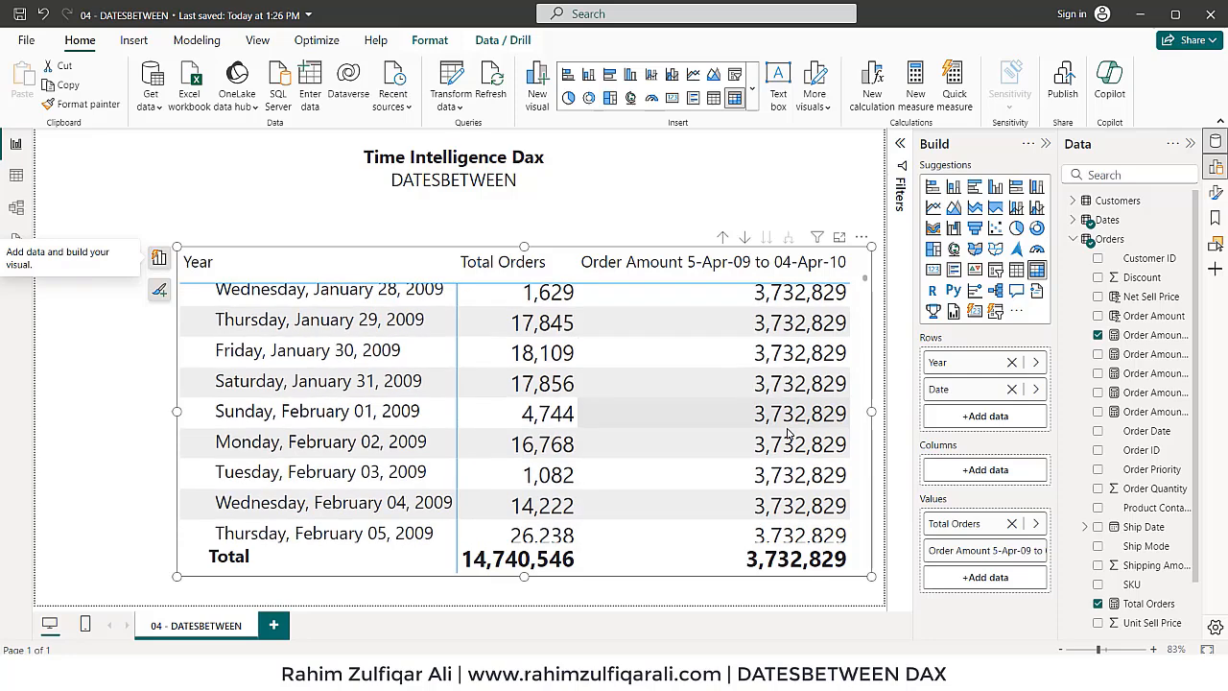
scroll(789, 433, down, 3)
scroll(788, 434, down, 5)
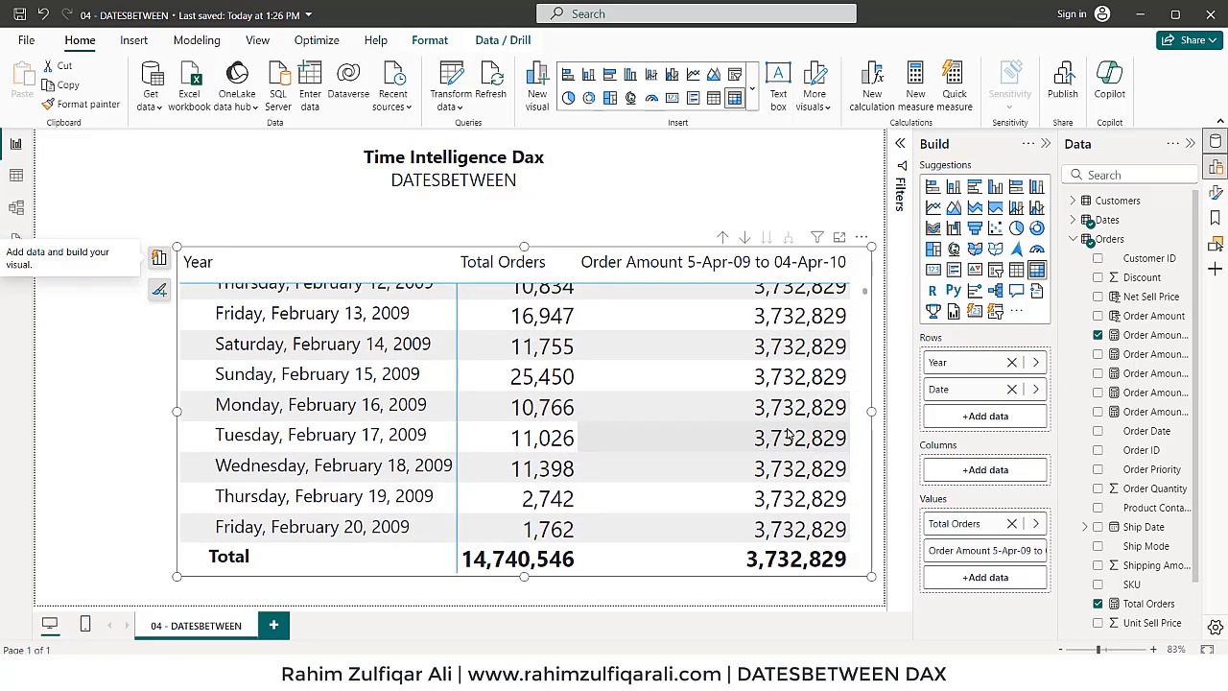
scroll(789, 434, down, 10)
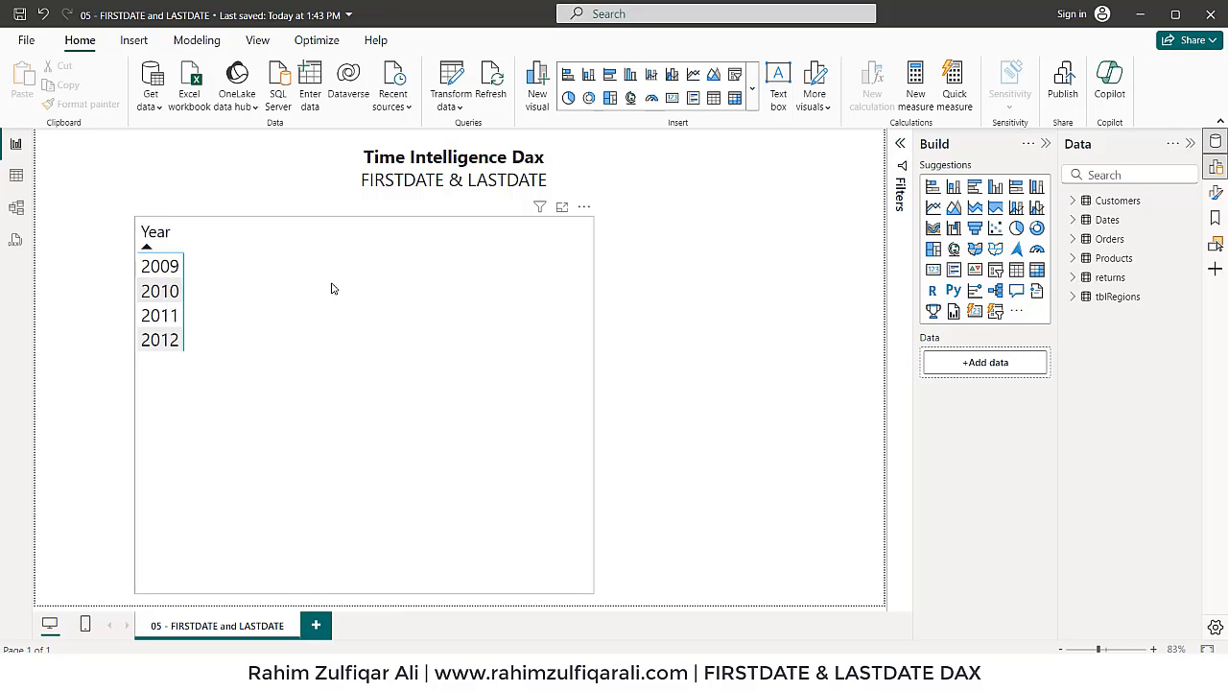
In the 05 - FIRSTDATE and LASTDATE report, create a new measure in the Dates table and name it FirstDates.
click(1094, 220)
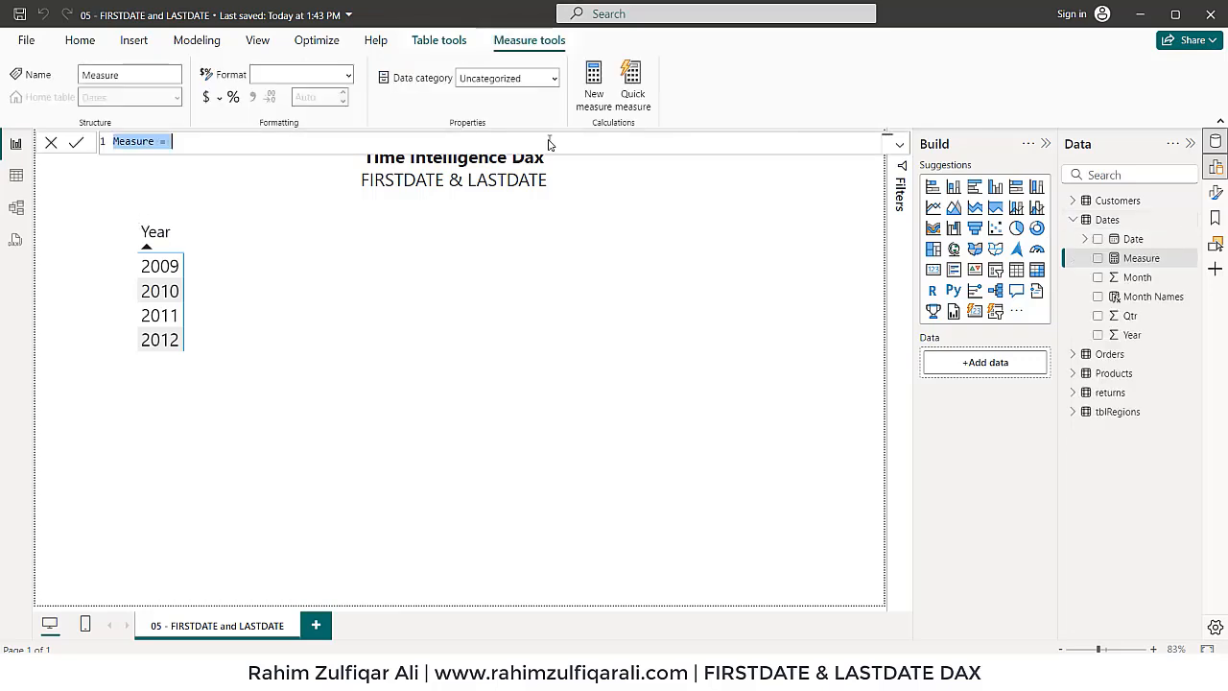
scroll(549, 144, up, 11)
key(Home)
key(ctrl+shift+Right)
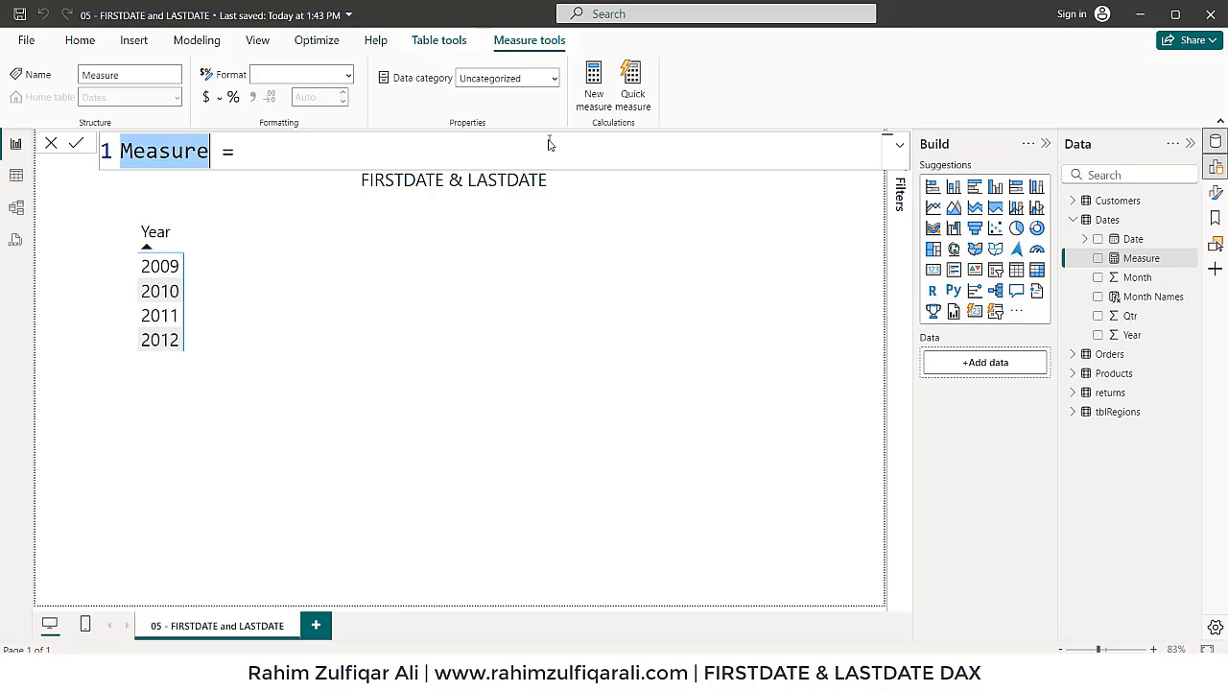
text(FirstN)
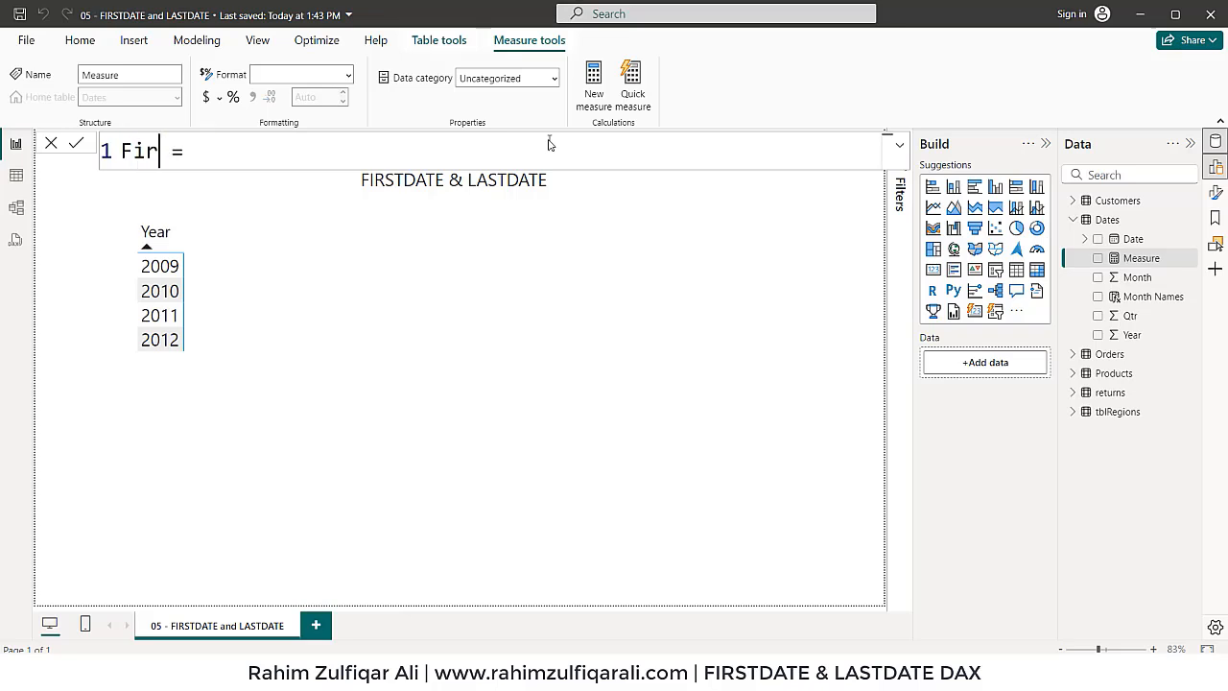
key(BackSpace)
text(Dates)
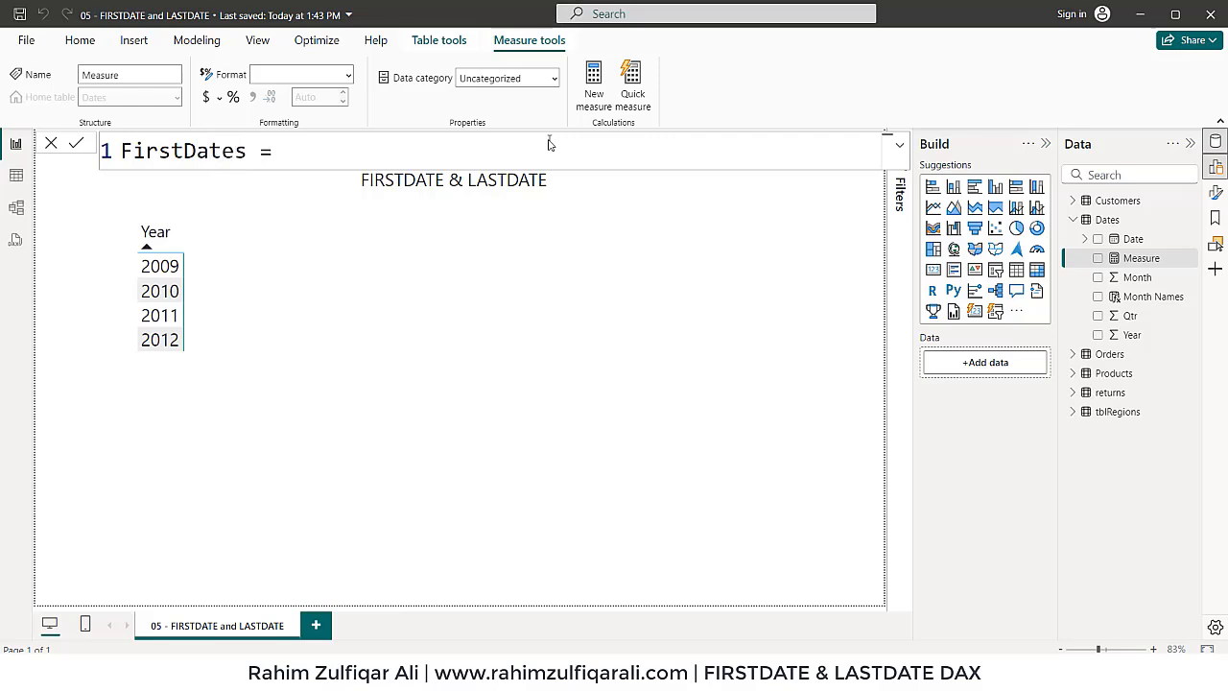
Define the FirstDates measure as FIRSTDATE(Dates[Date]) and commit it.
text(firs)
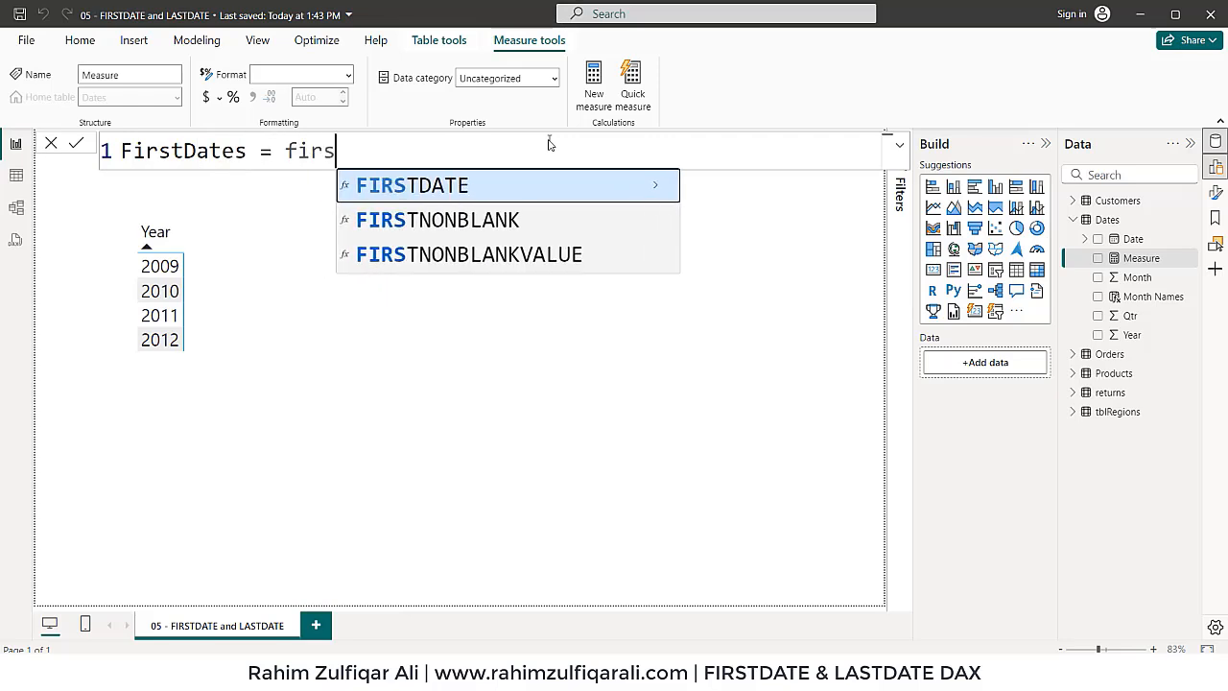
key(Tab)
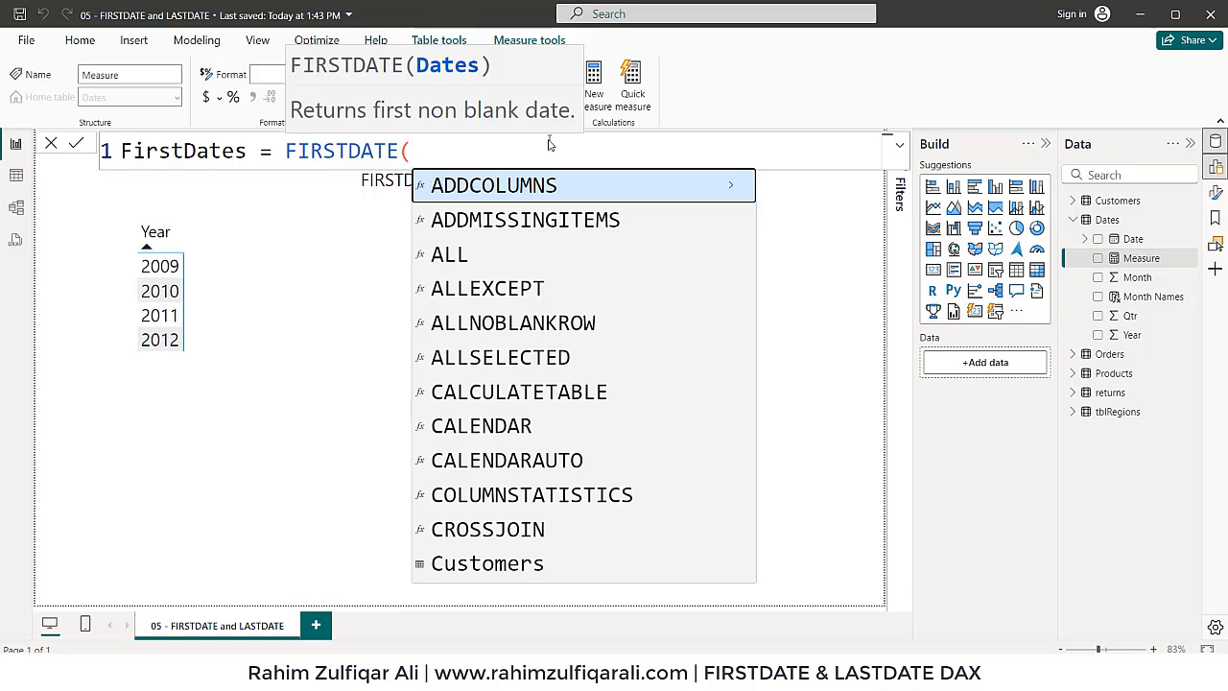
text(dat)
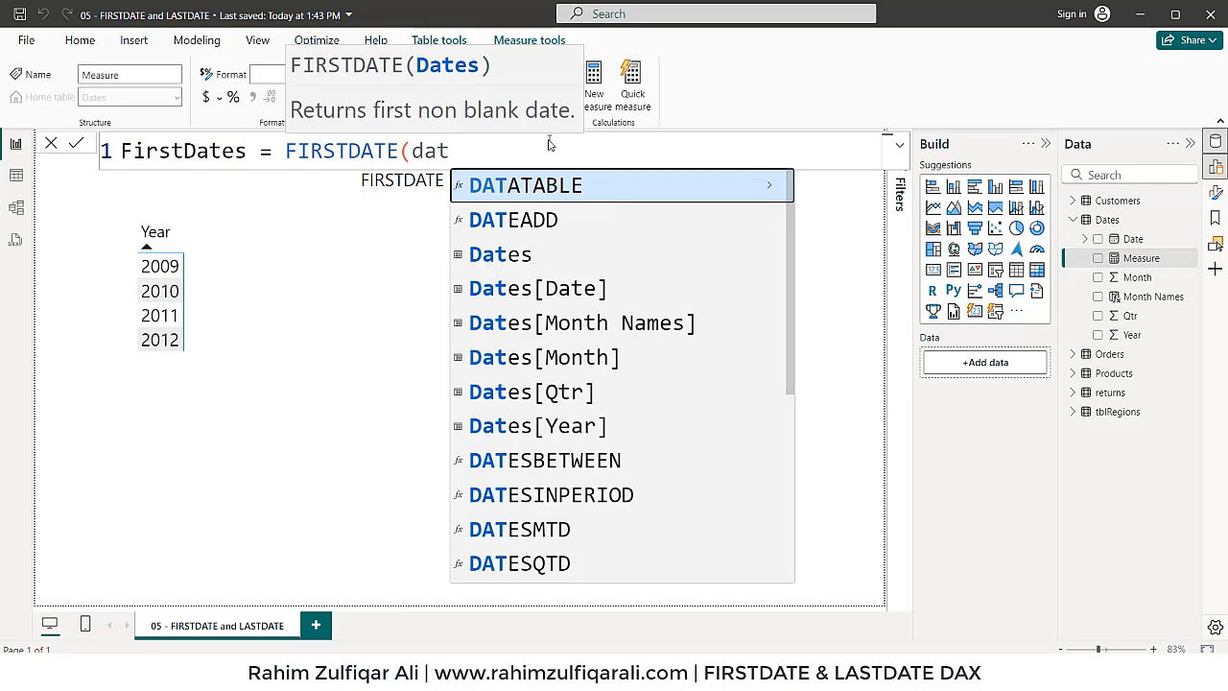
key(Down)
key(Down)
key(Down)
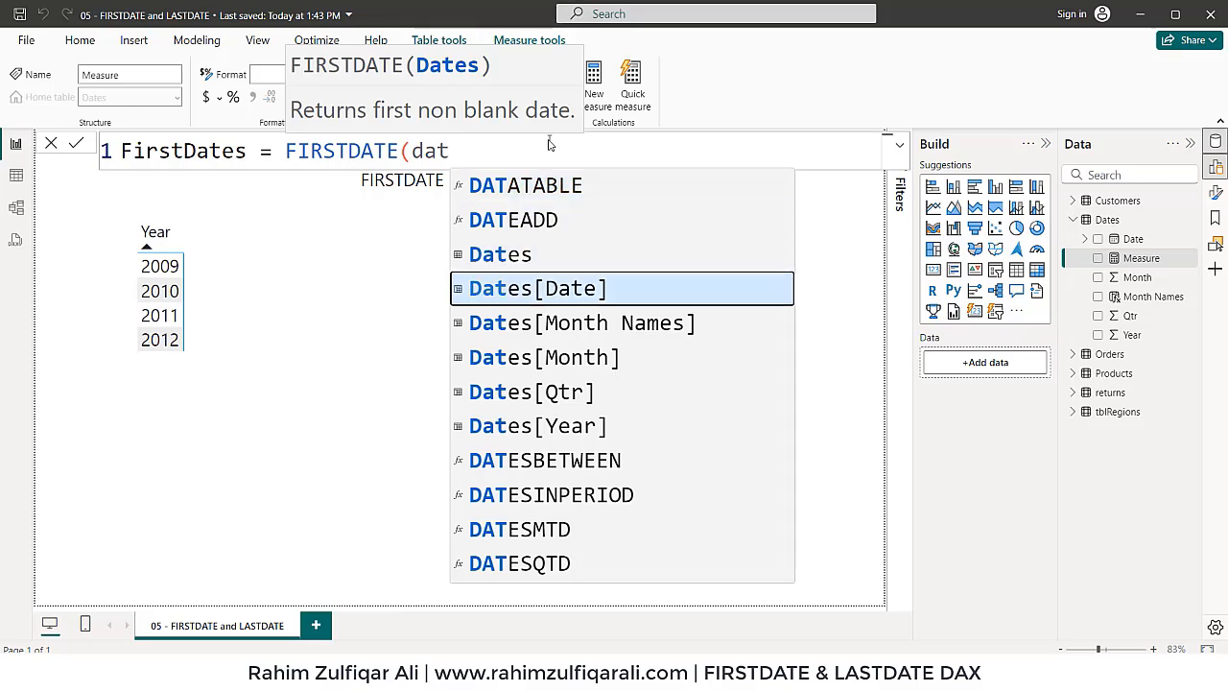
key(Tab)
text())
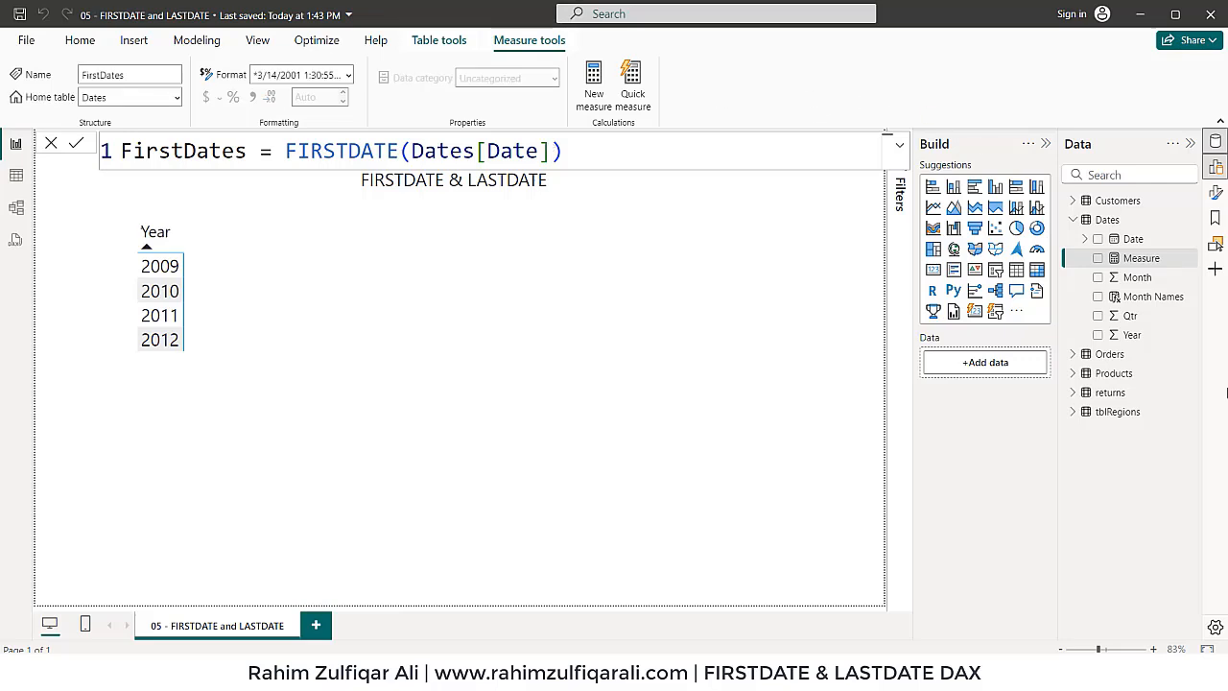
Add the FirstDates measure to the Year matrix and set its format to Short Date (*3/14/2001).
click(1155, 257)
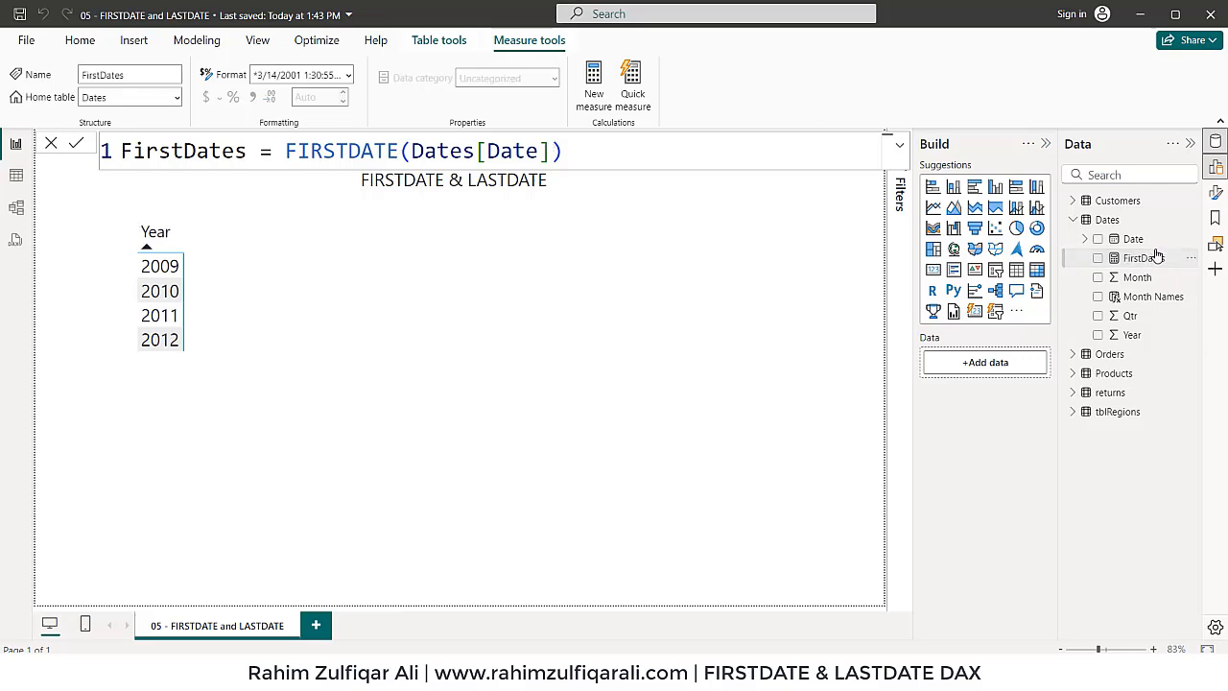
drag(1155, 259, 301, 282)
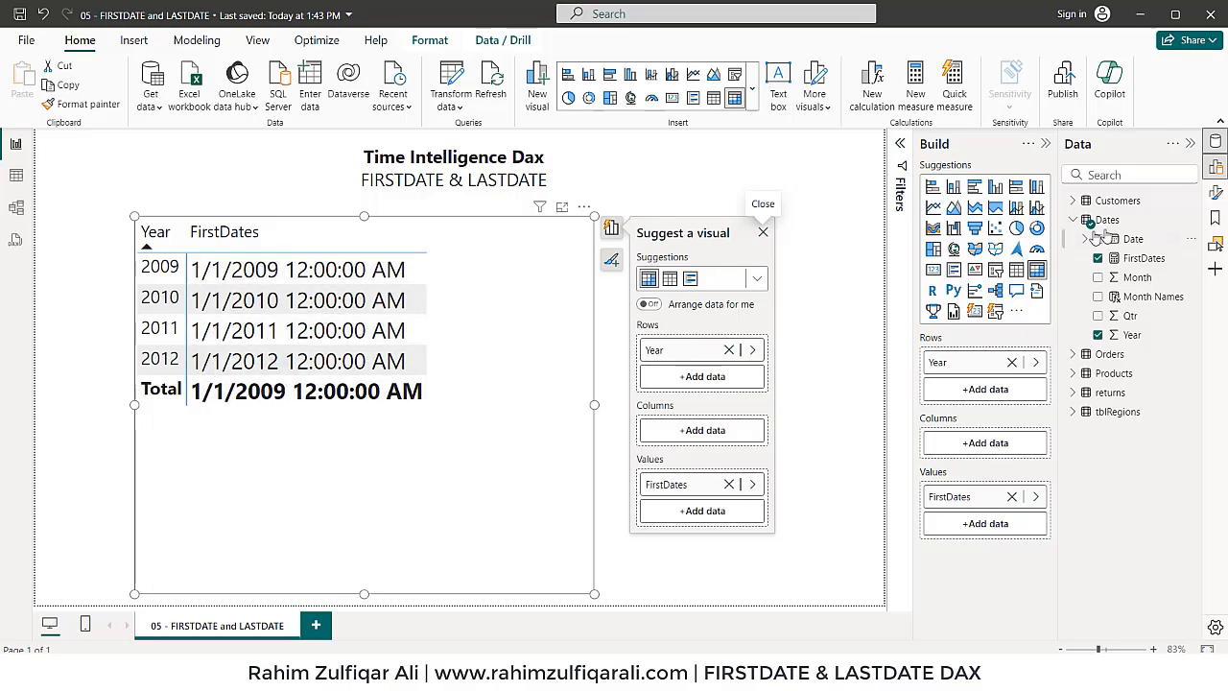
click(1137, 258)
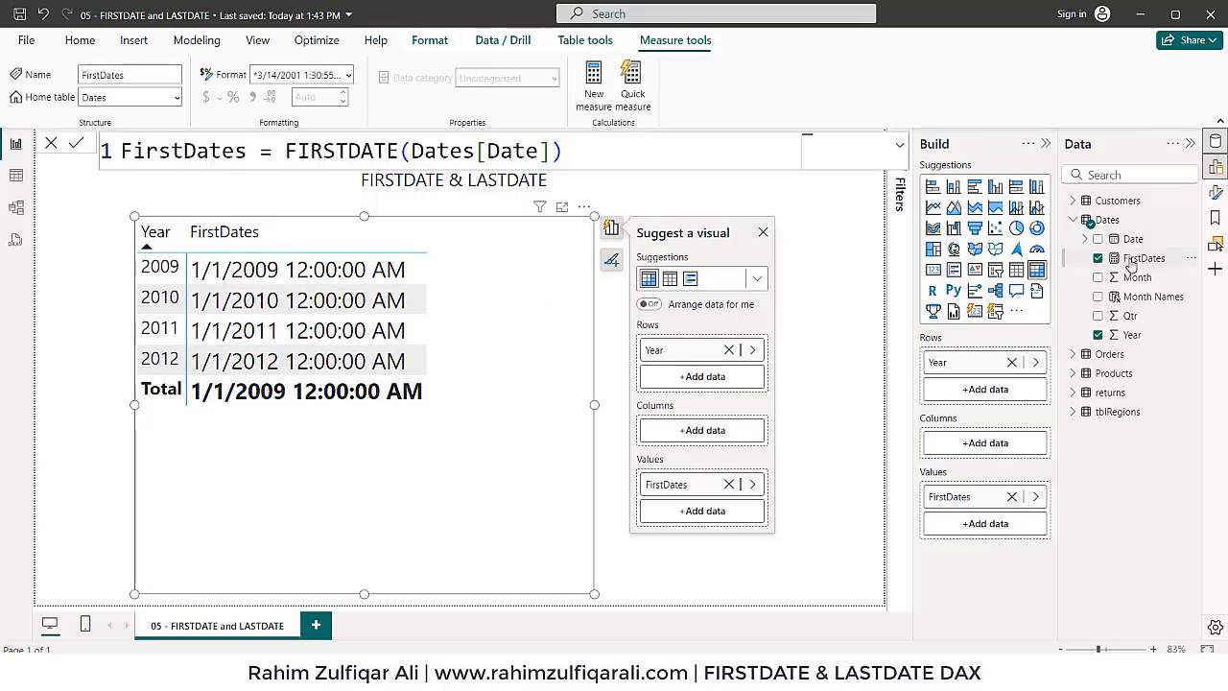
click(348, 75)
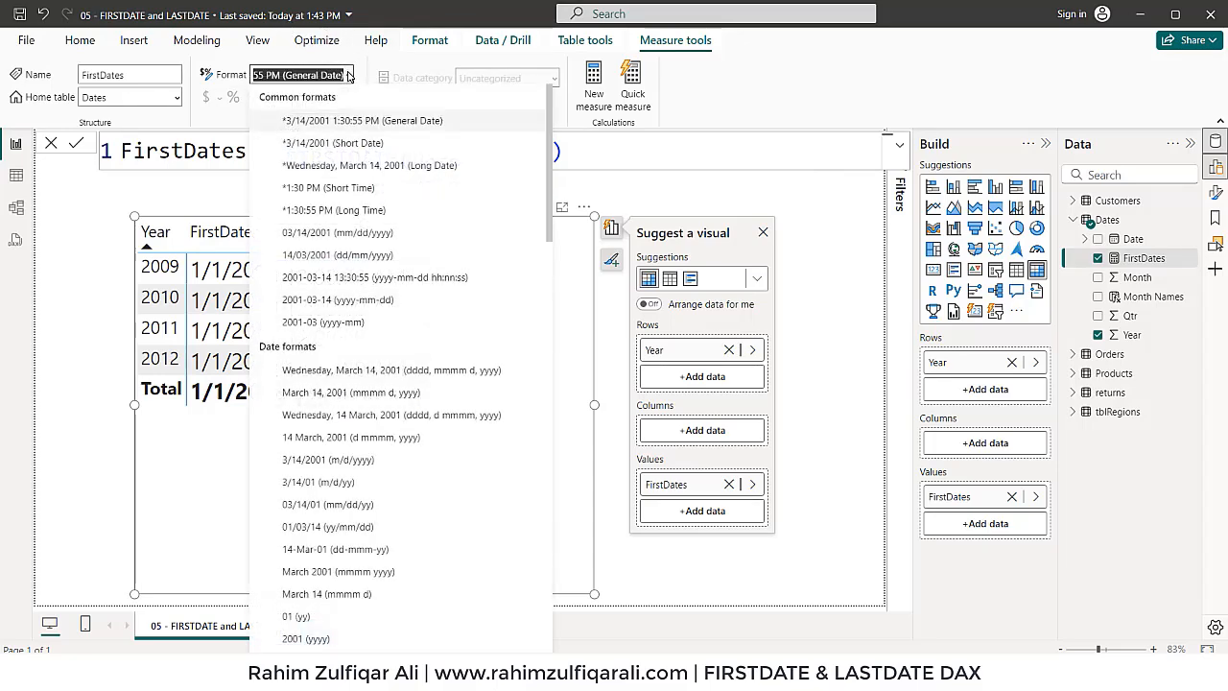
click(340, 145)
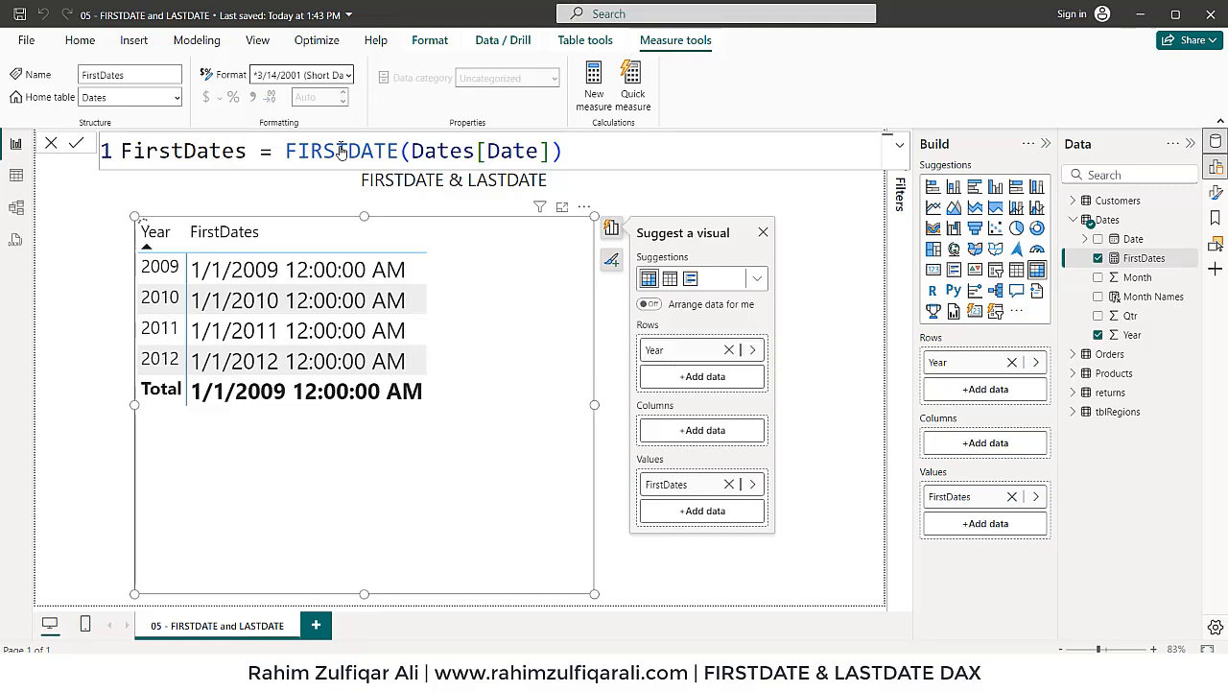
click(385, 548)
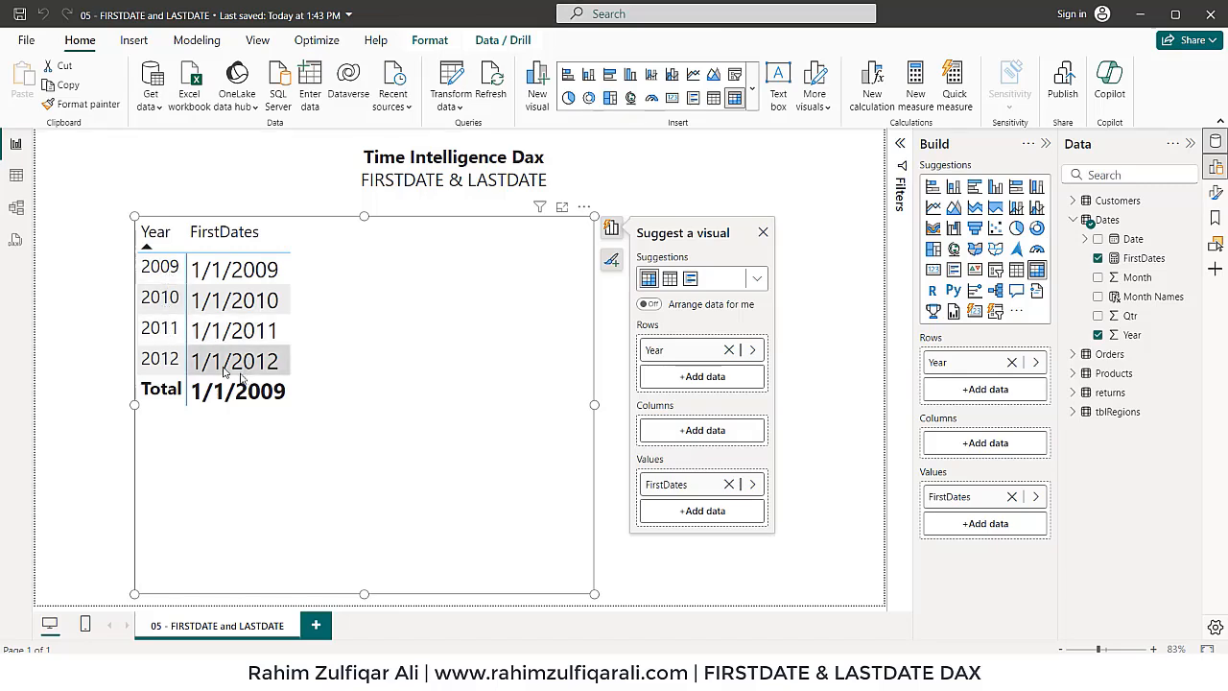
Create a new measure in the Dates table and name it LastDates.
click(1107, 220)
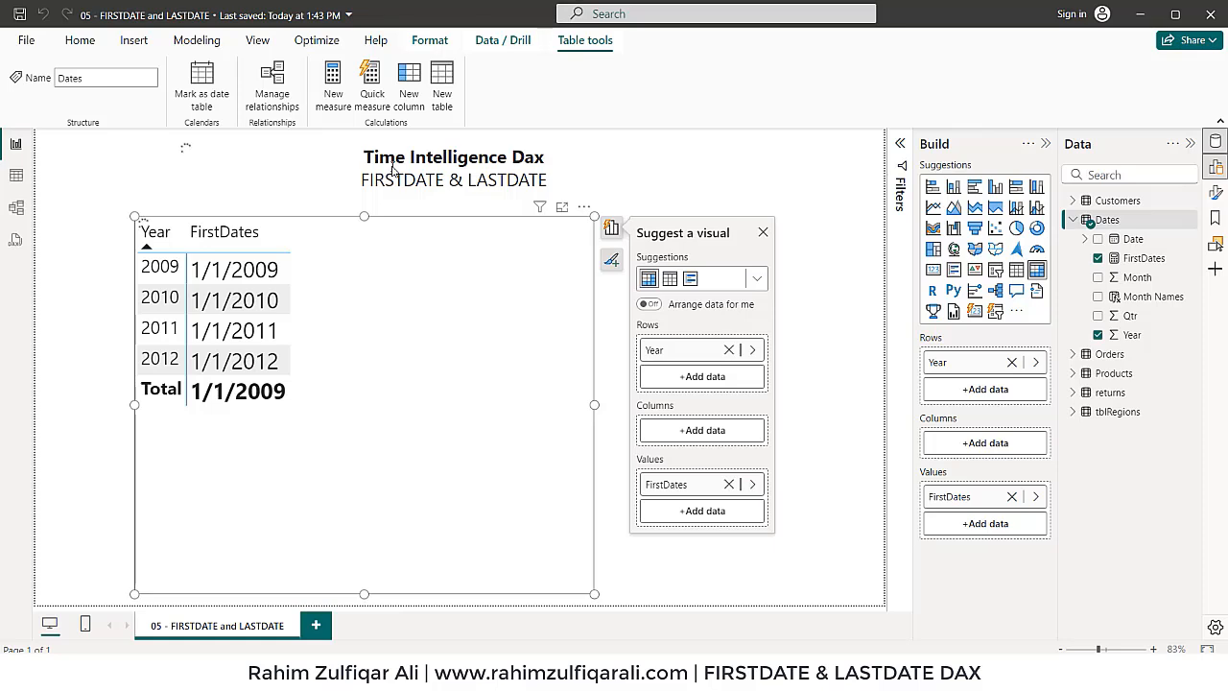
key(ctrl+Left)
key(ctrl+Left)
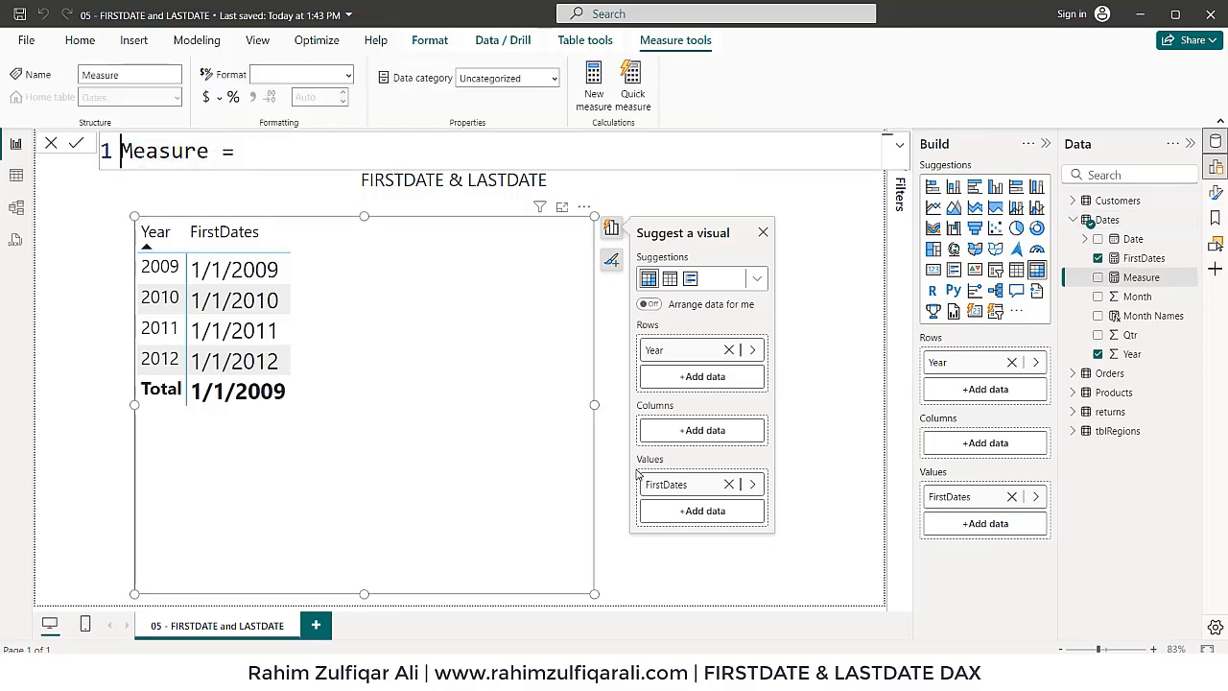
key(ctrl+shift+Right)
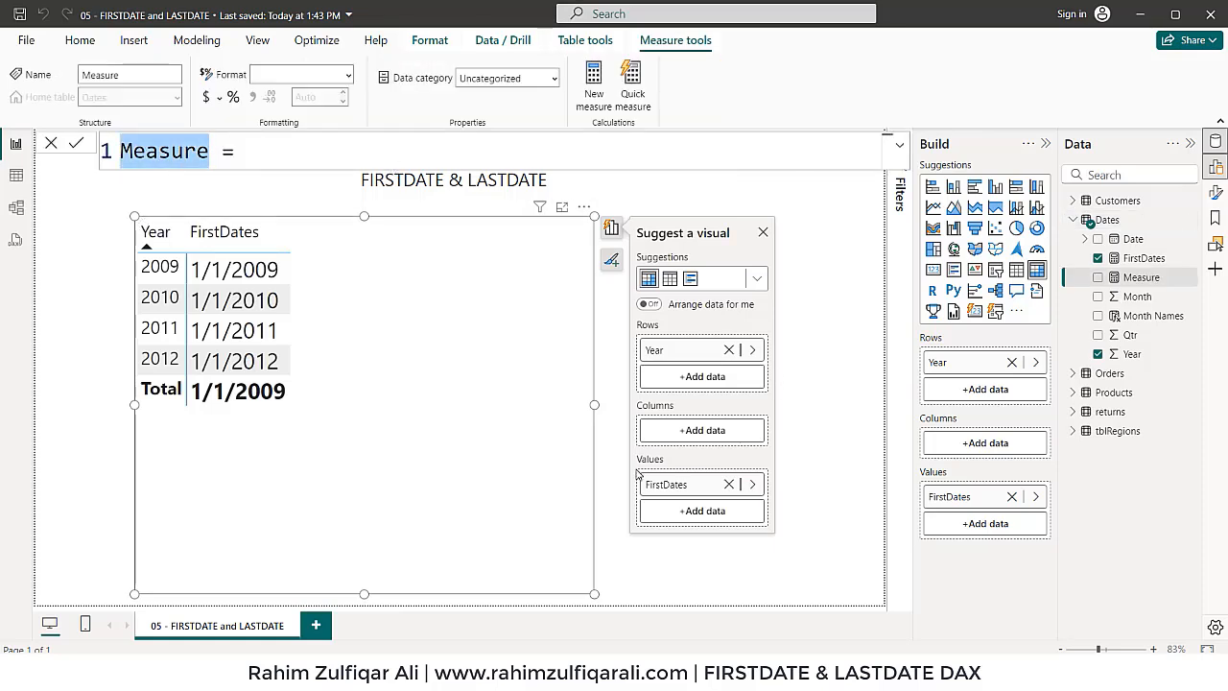
text(LastFa)
key(BackSpace)
key(BackSpace)
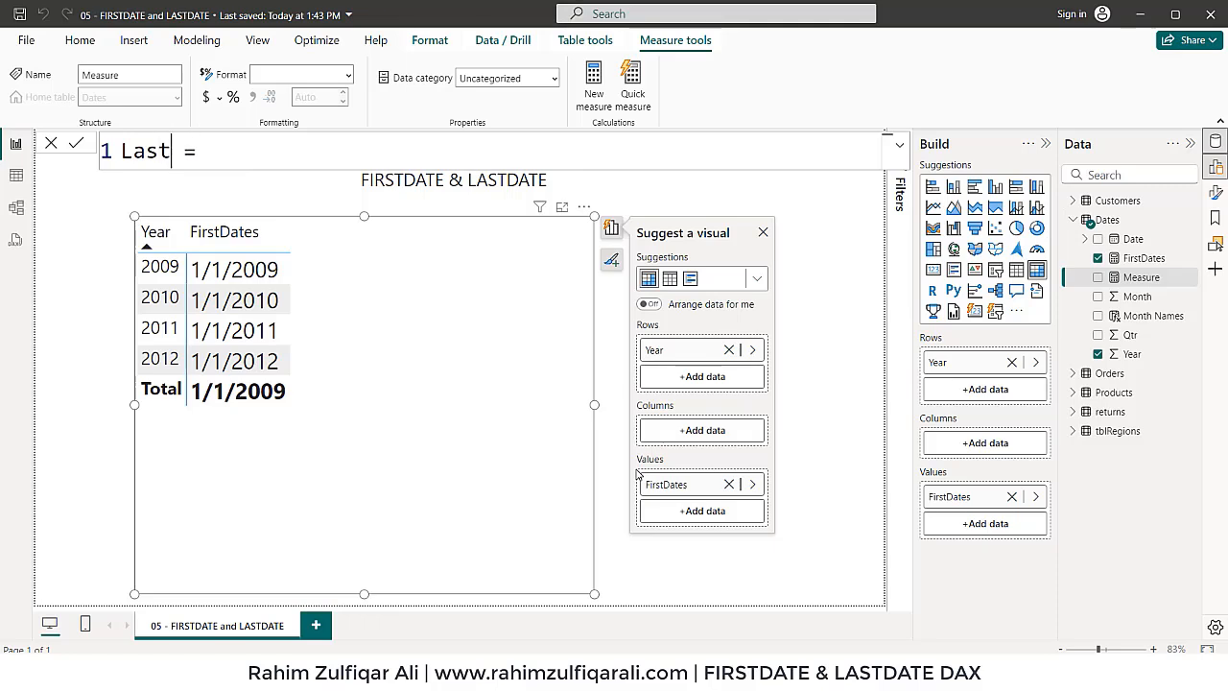
text(Dates)
text(las)
key(Tab)
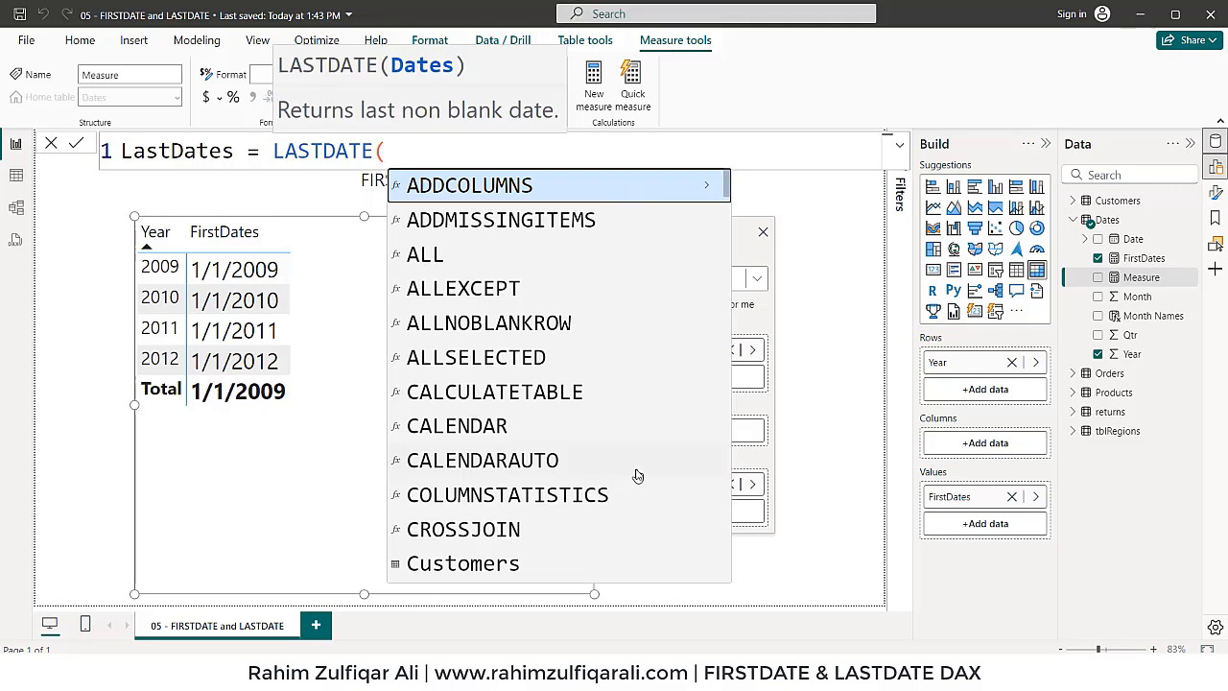
key(BackSpace)
key(BackSpace)
key(BackSpace)
key(BackSpace)
key(BackSpace)
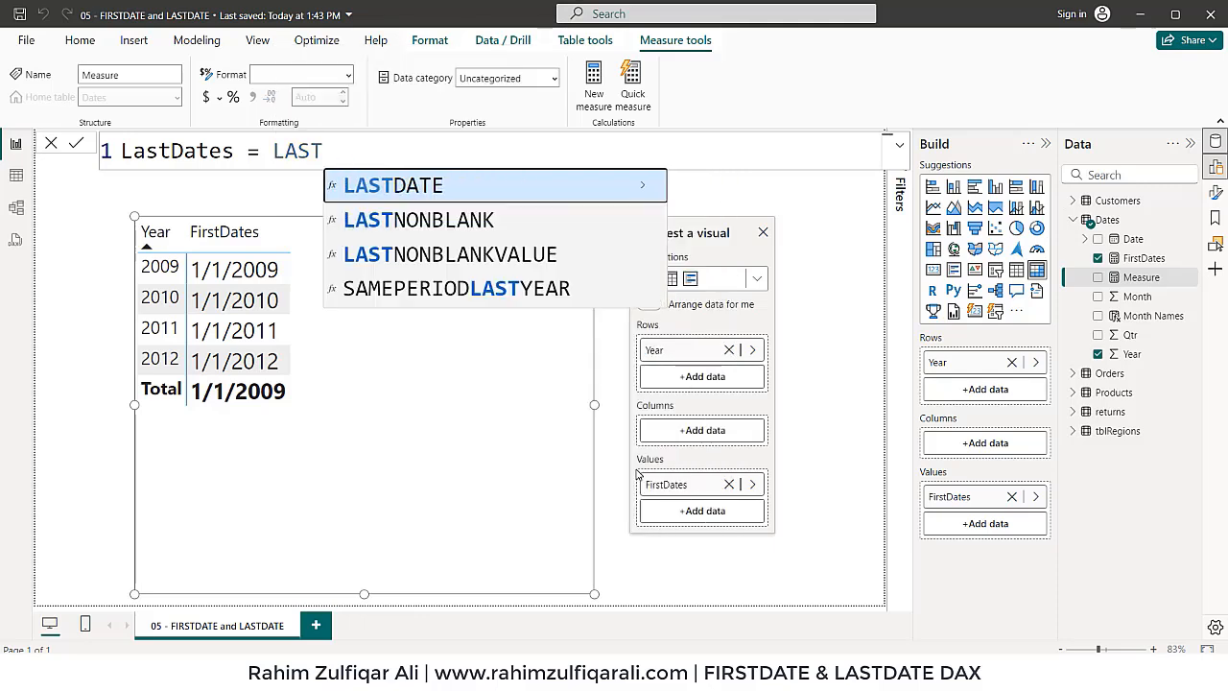
key(Down)
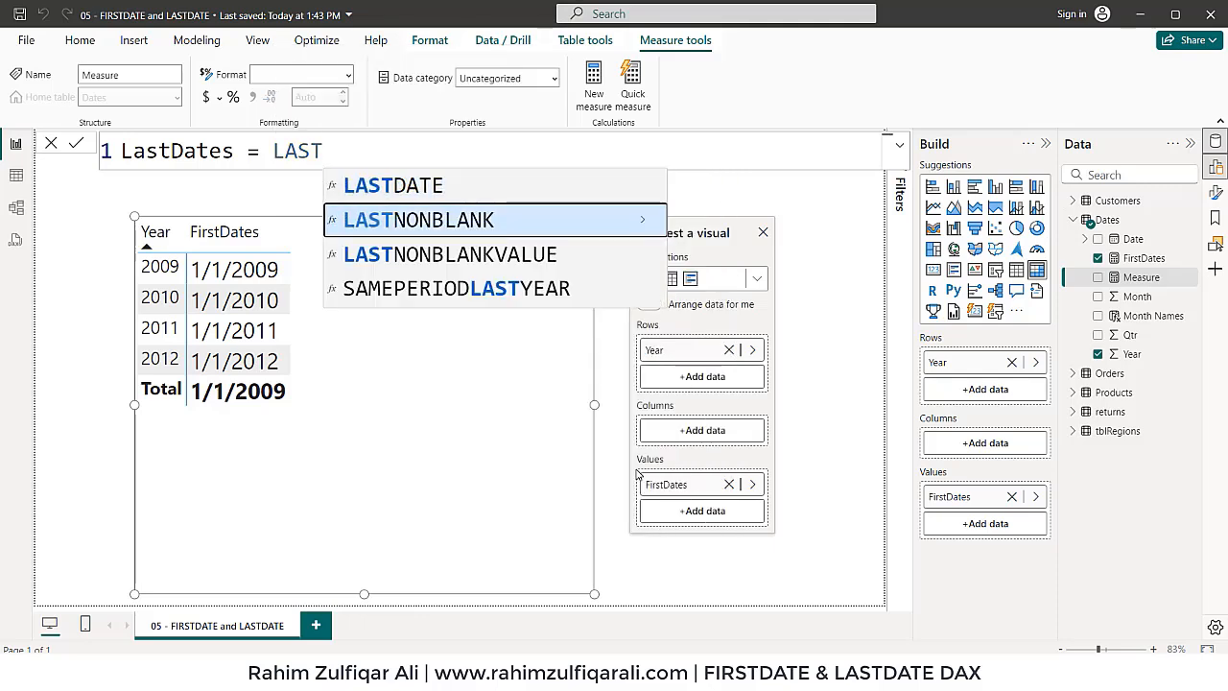
key(BackSpace)
key(BackSpace)
key(BackSpace)
key(BackSpace)
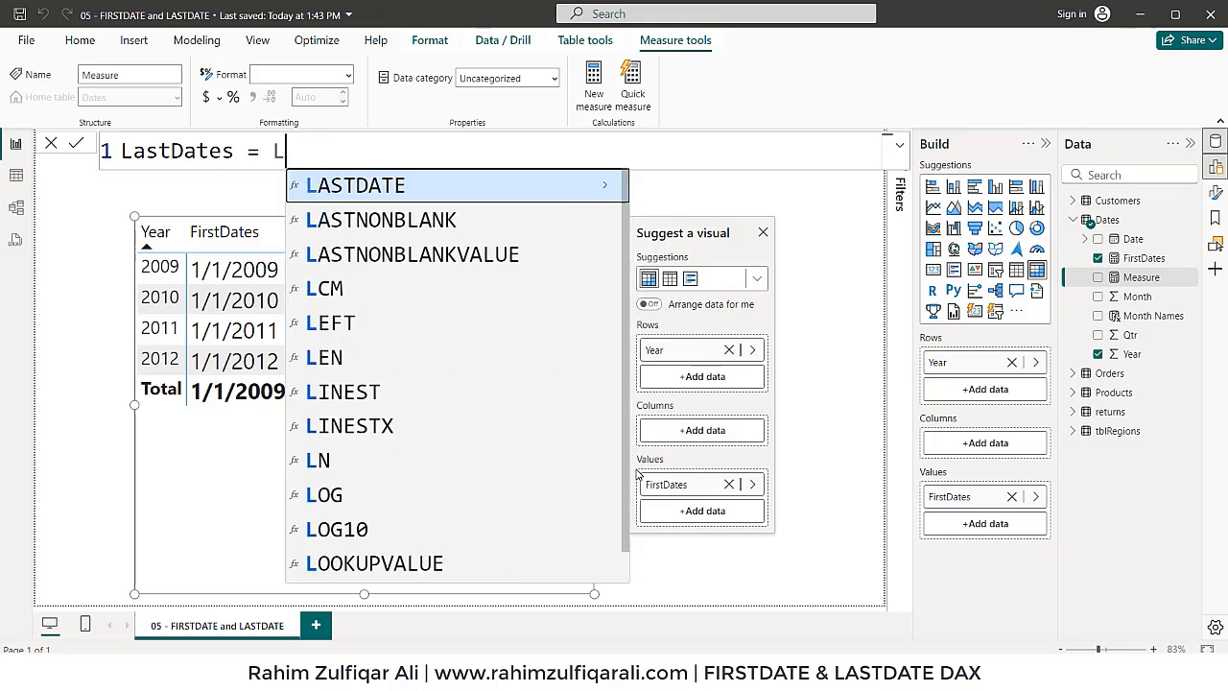
text(firs)
key(Down)
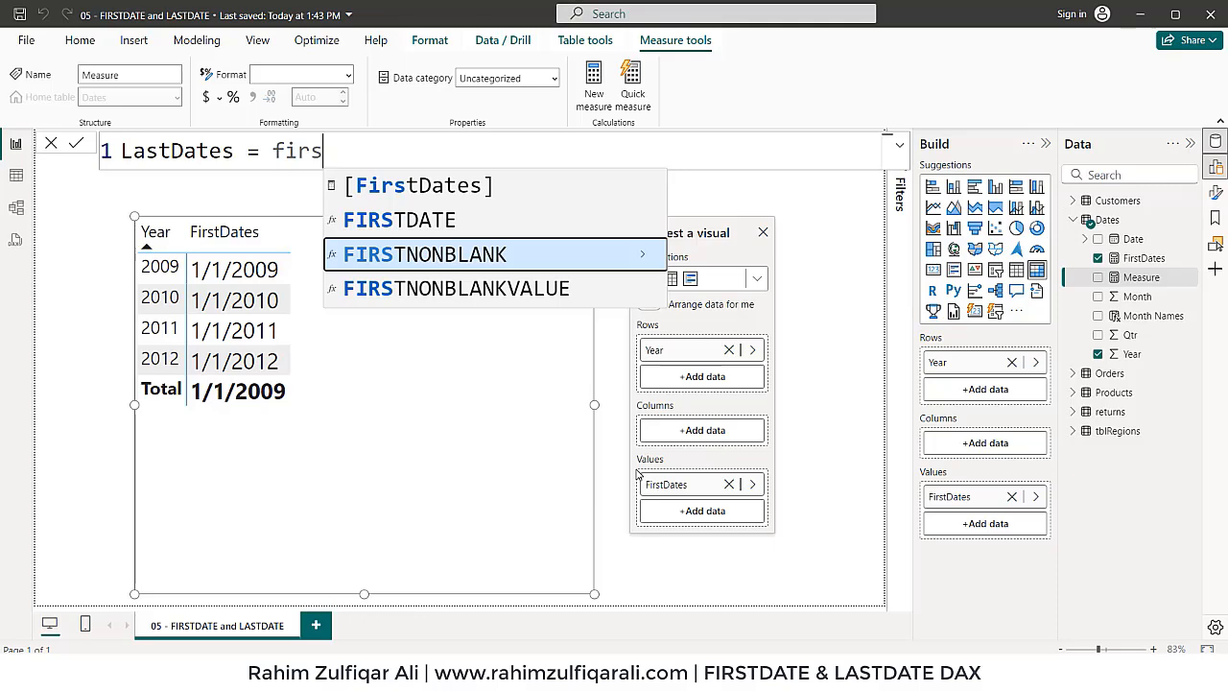
key(Up)
key(BackSpace)
key(BackSpace)
key(BackSpace)
key(BackSpace)
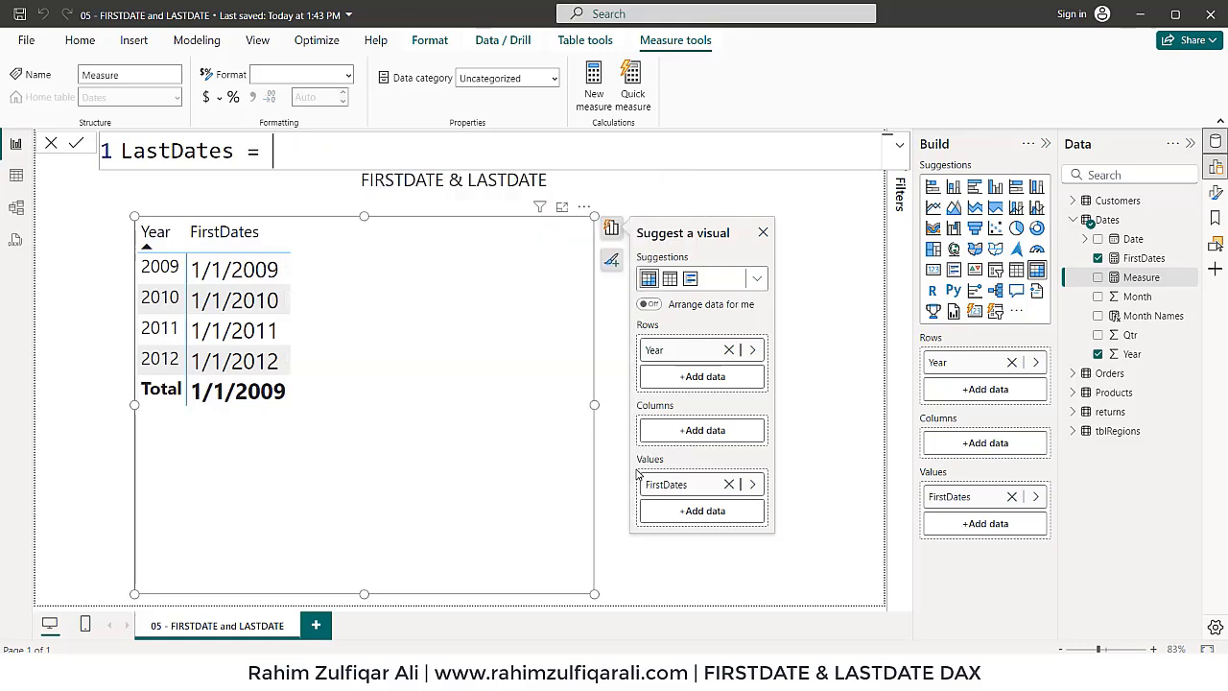
Define the LastDates measure as LASTDATE(Dates[Date]) and commit it.
text(last)
key(Tab)
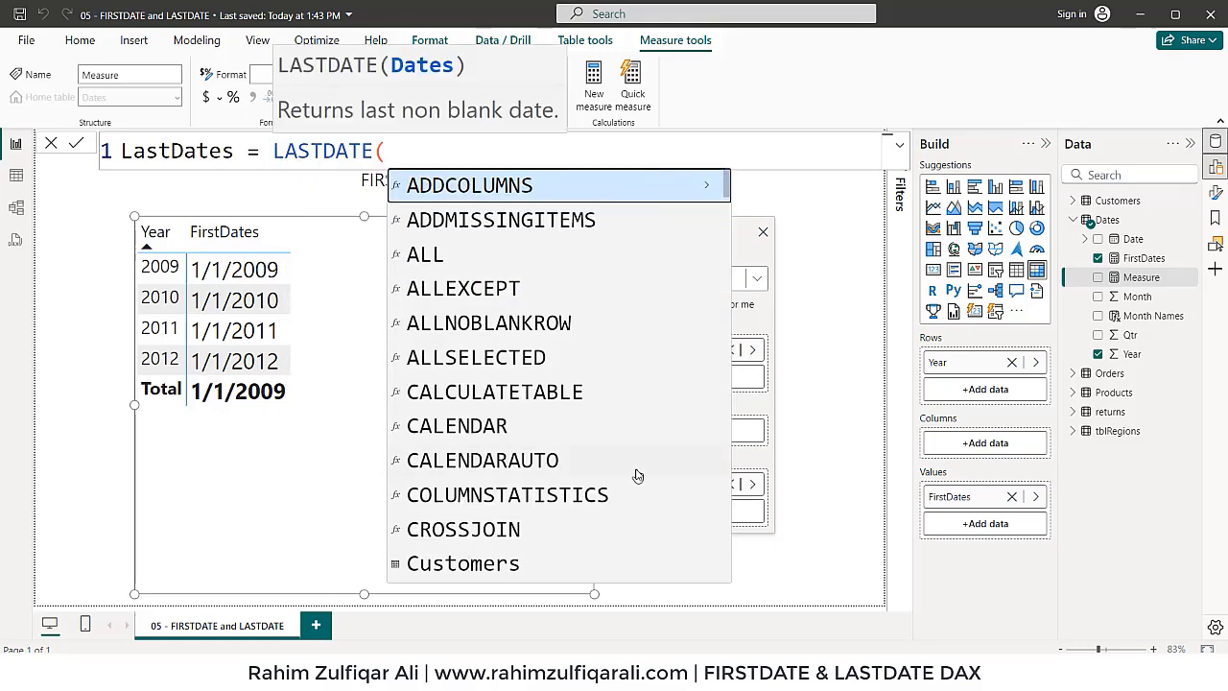
text(dates)
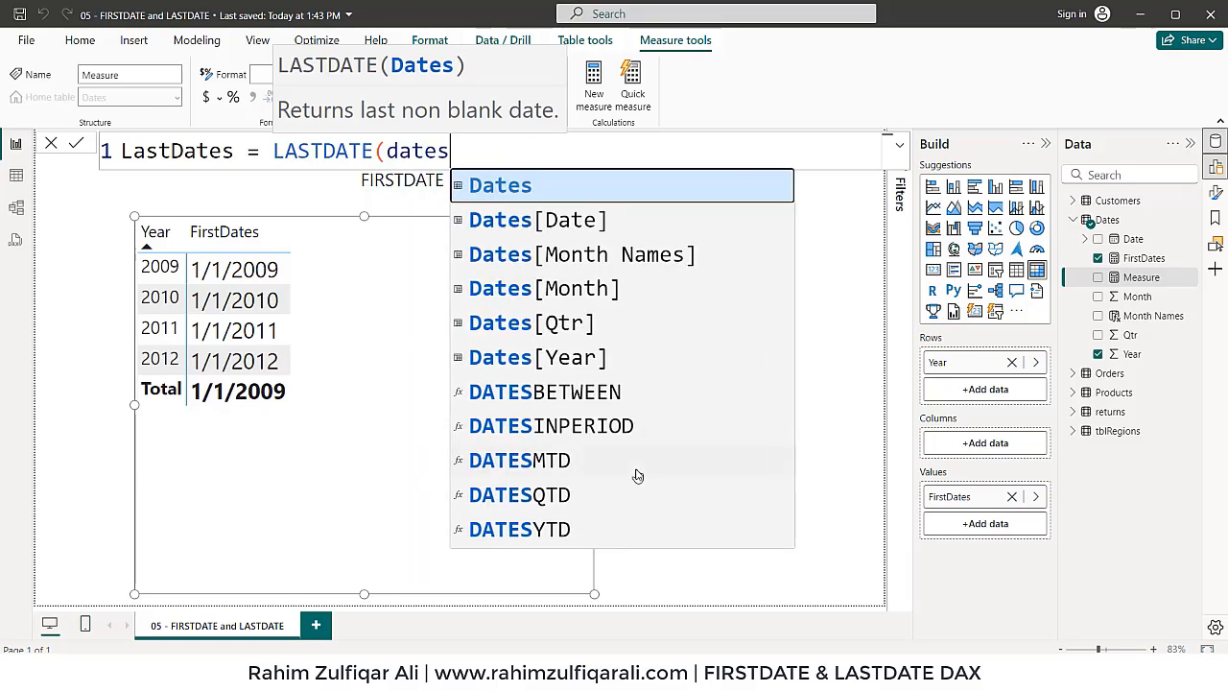
key(Down)
key(Tab)
text())
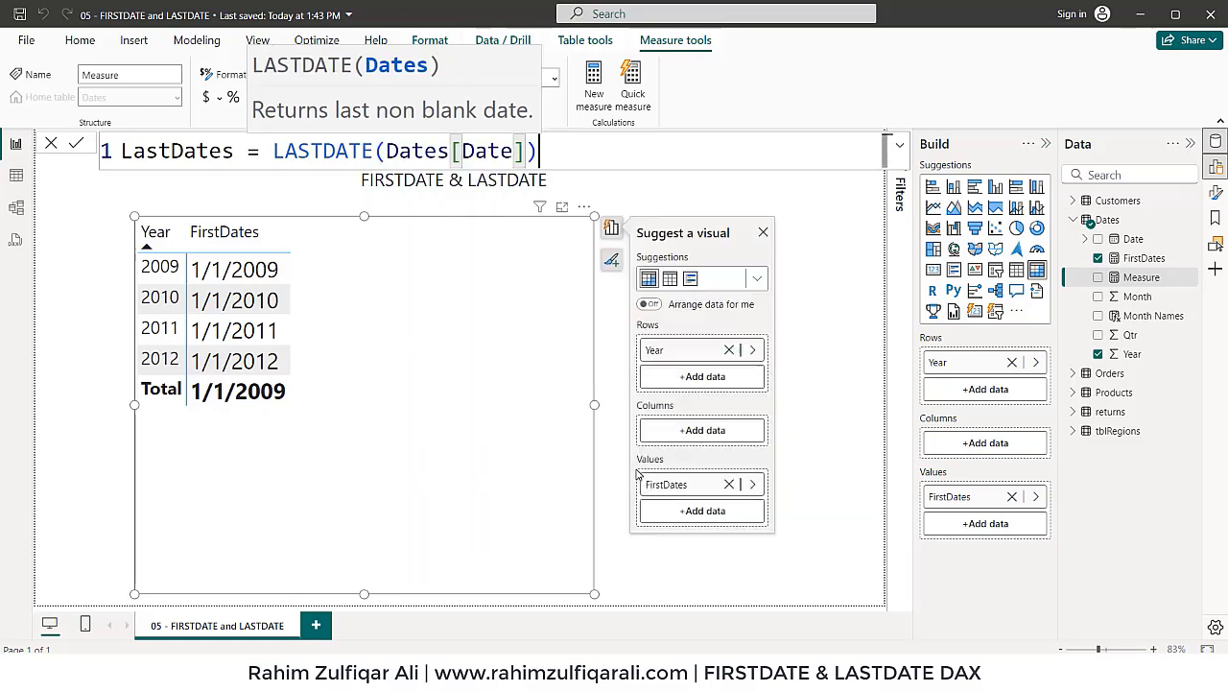
key(Return)
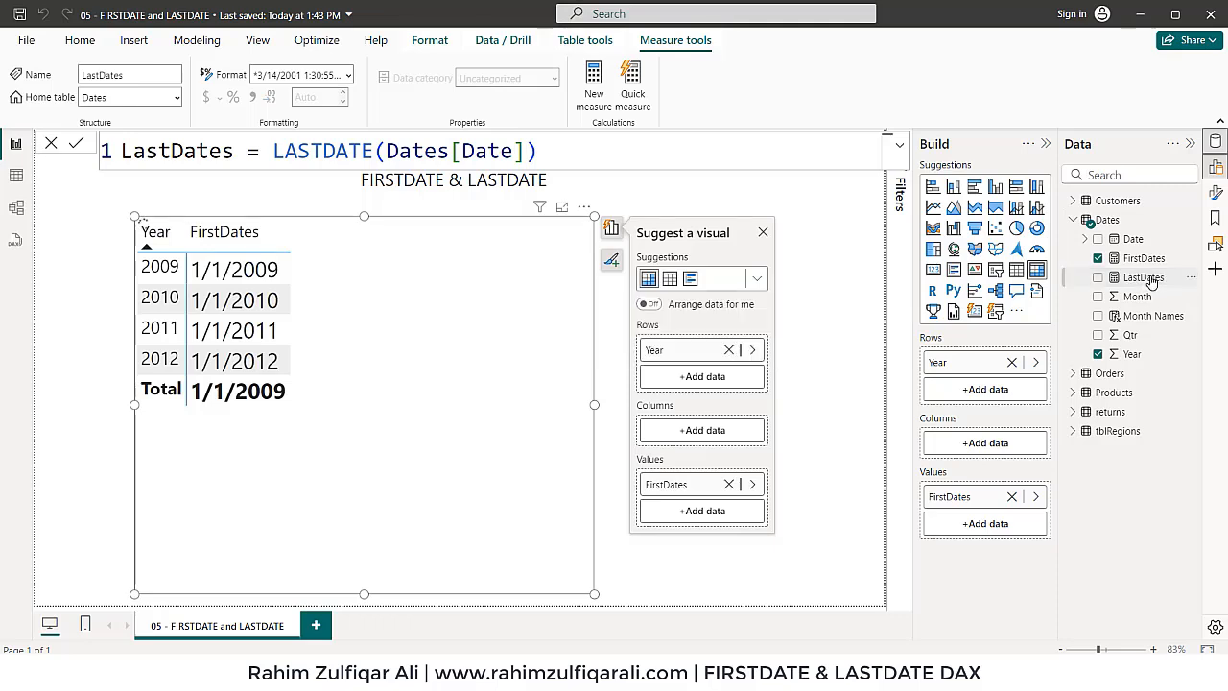
Add the LastDates measure to the Year matrix and set its format to Short Date (*3/14/2001).
drag(1141, 277, 414, 282)
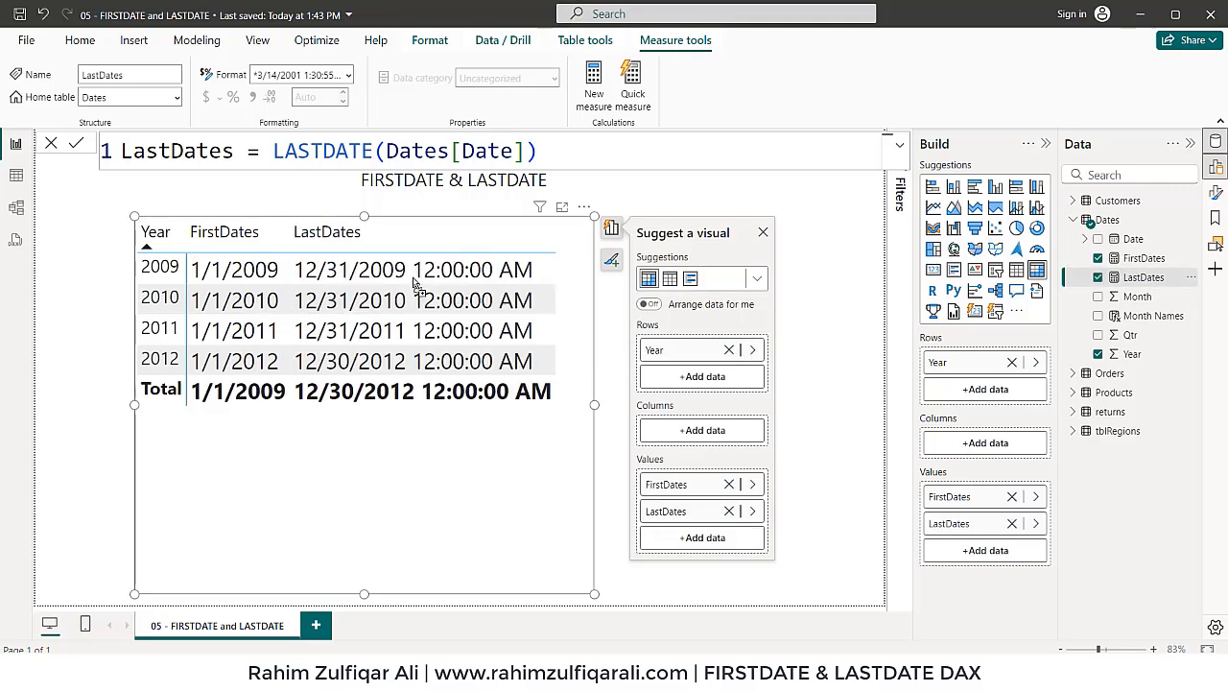
click(347, 75)
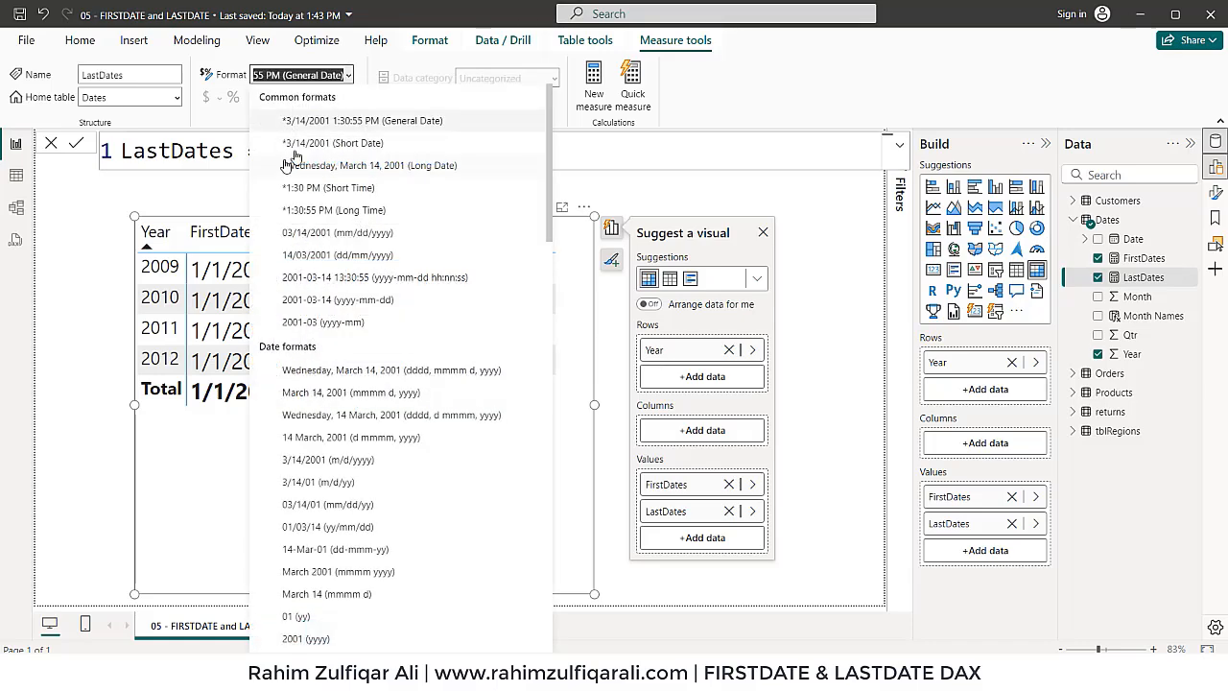
click(298, 121)
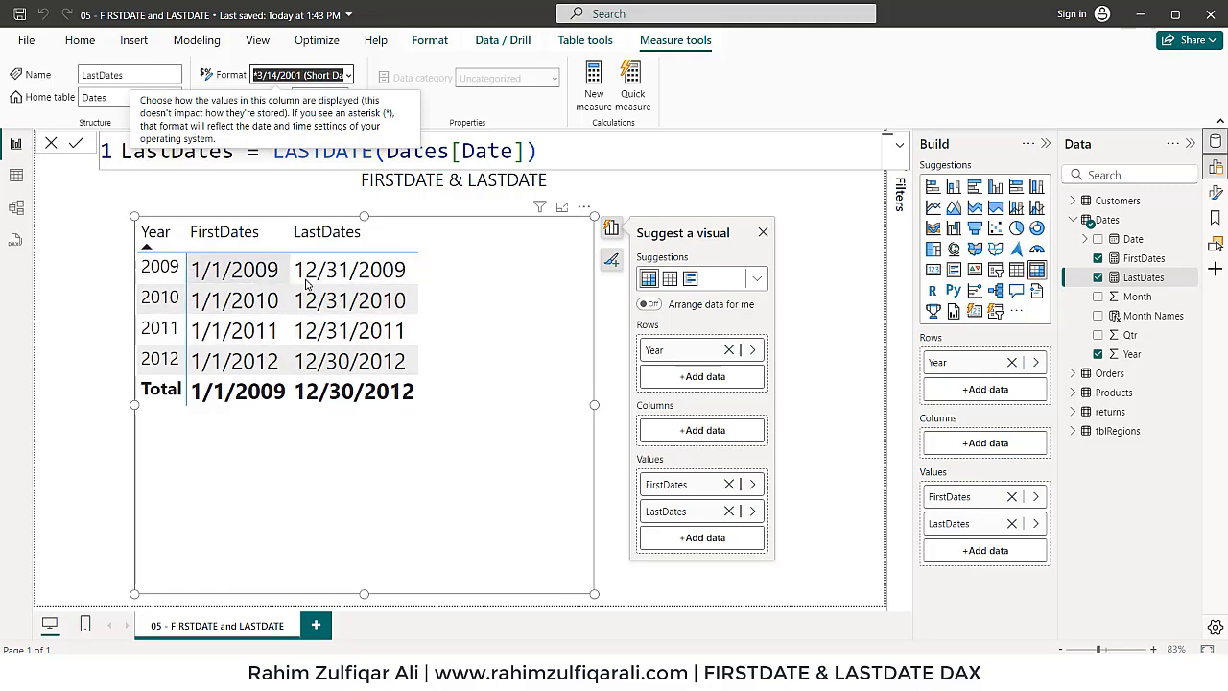
Add Qtr from the Dates table to the matrix rows below Year, then expand 2010 to check its quarters and collapse it.
click(711, 378)
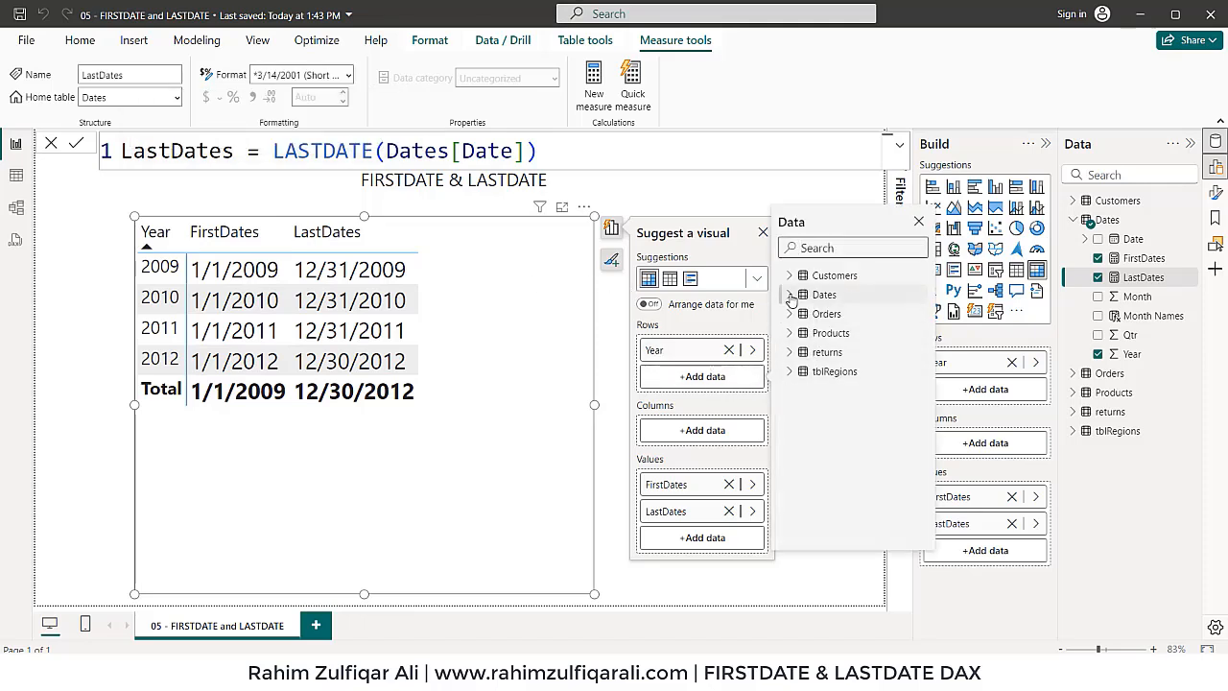
click(789, 295)
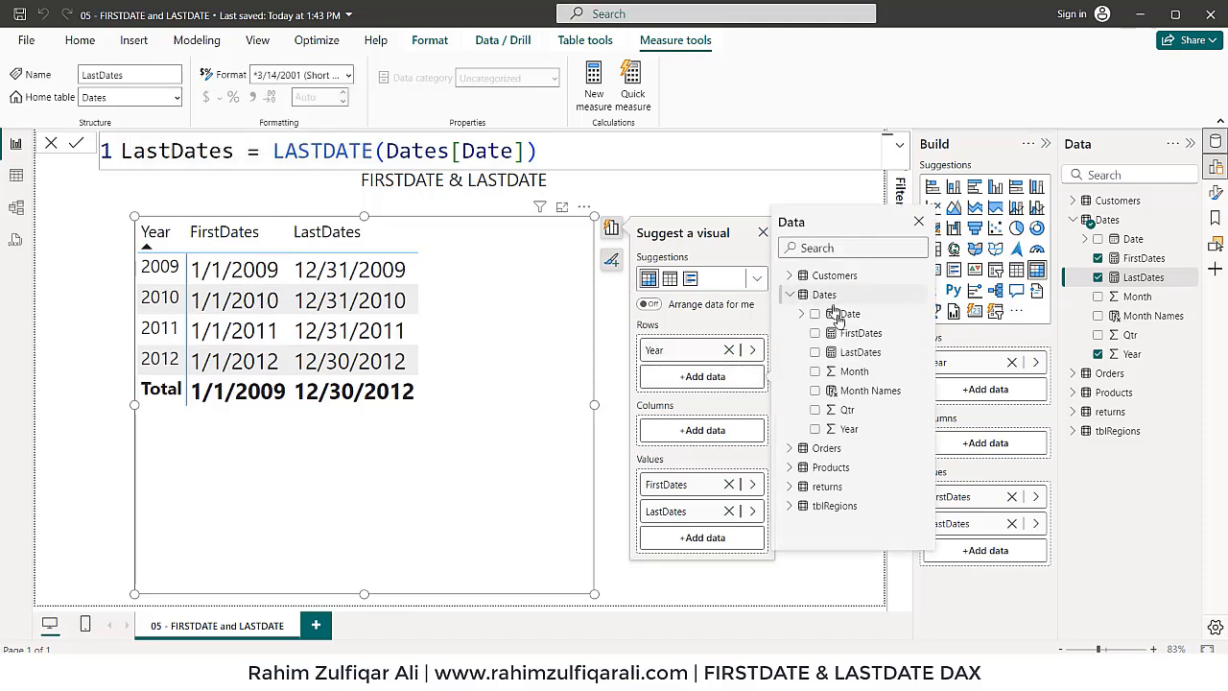
click(815, 409)
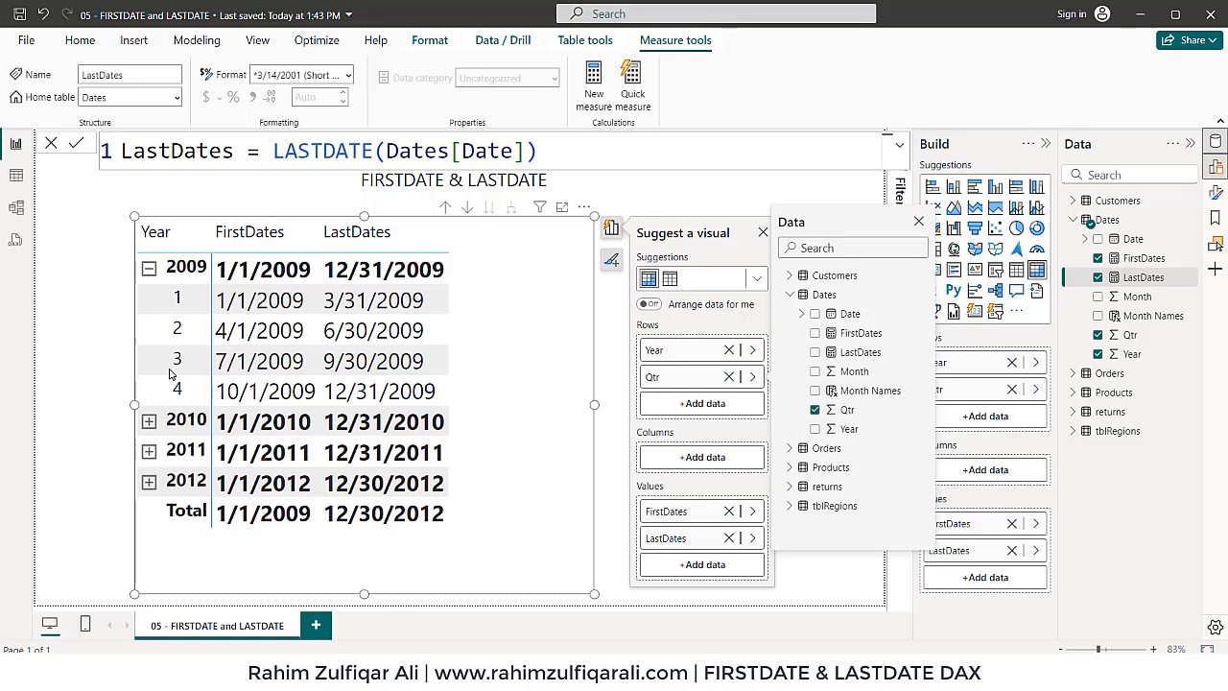
click(149, 422)
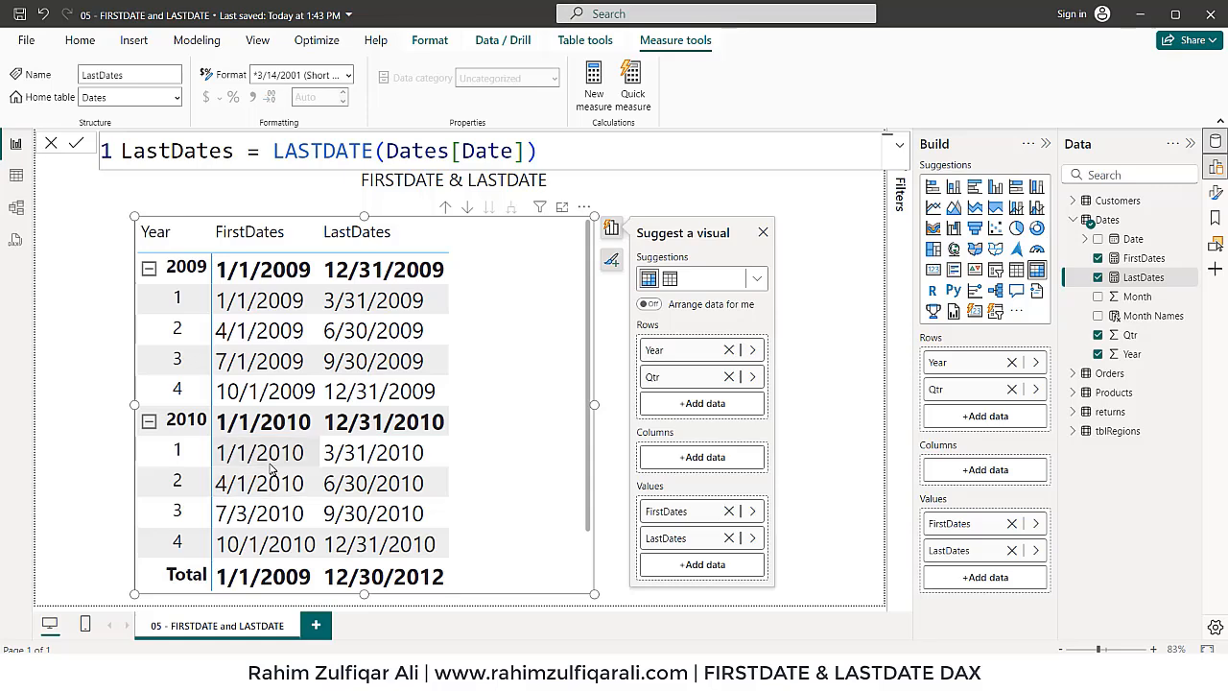
click(148, 422)
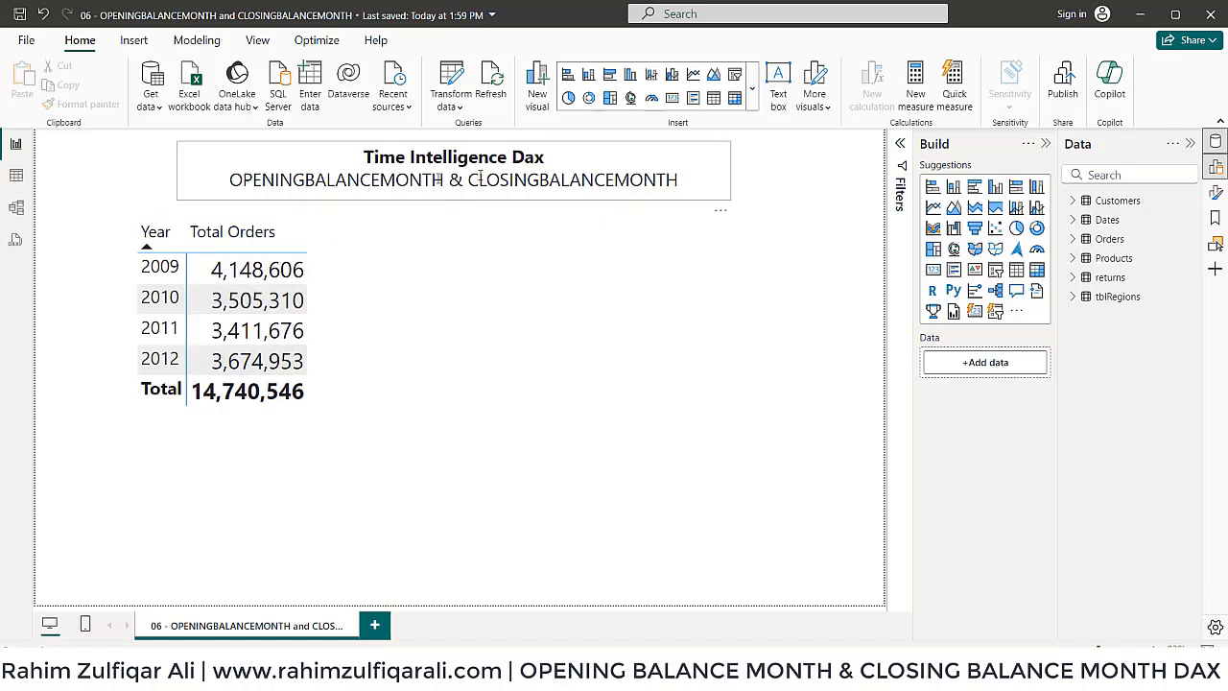
In the 06 - OPENINGBALANCEMONTH and CLOSINGBALANCEMONTH report, create a new measure in the Orders table and name it OpeningBalancemth.
click(1109, 239)
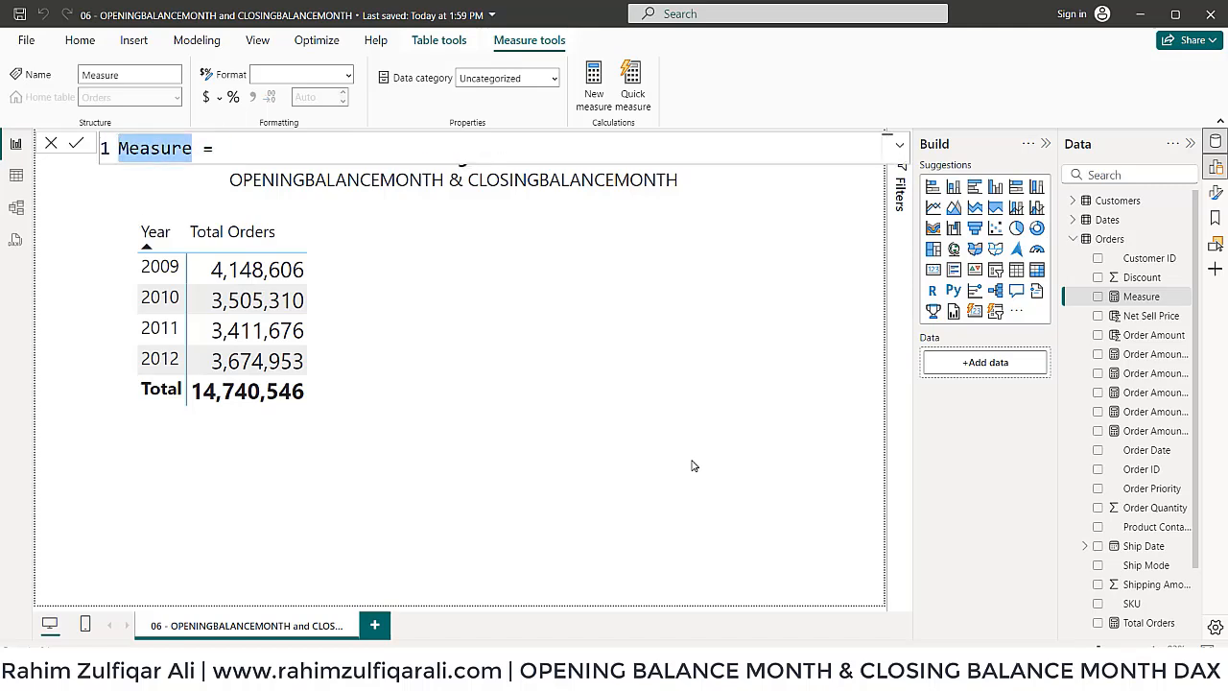
text(oP)
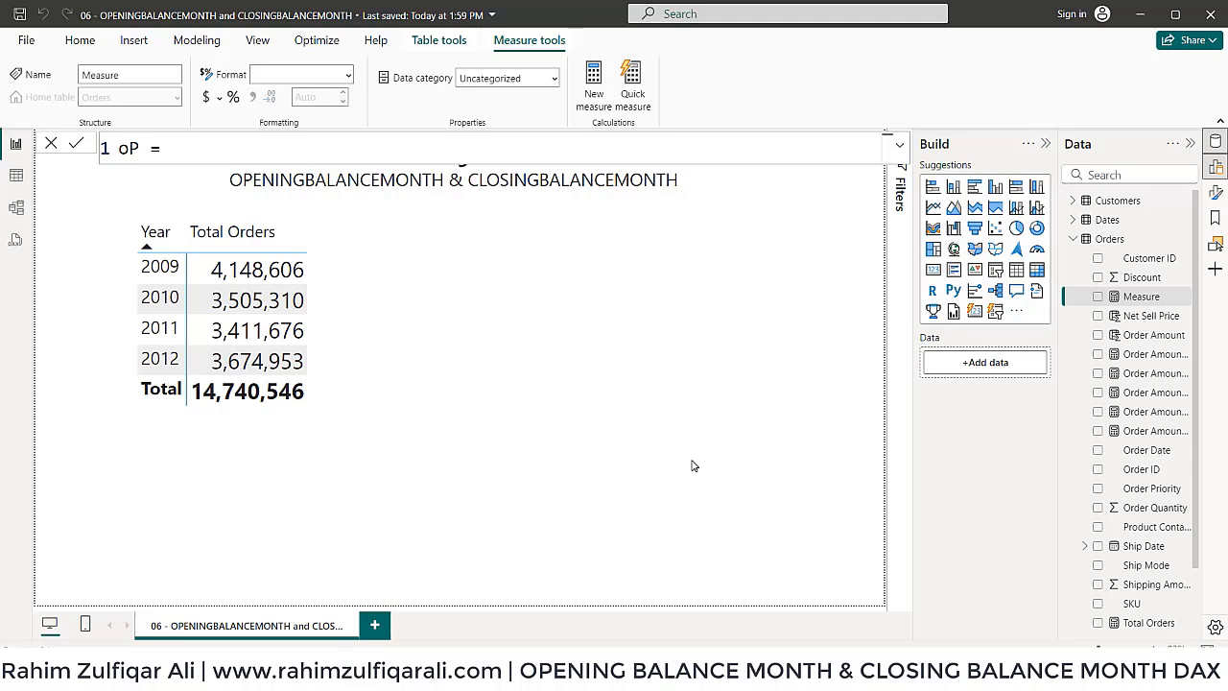
key(BackSpace)
key(BackSpace)
text(OpeningB)
text(alan)
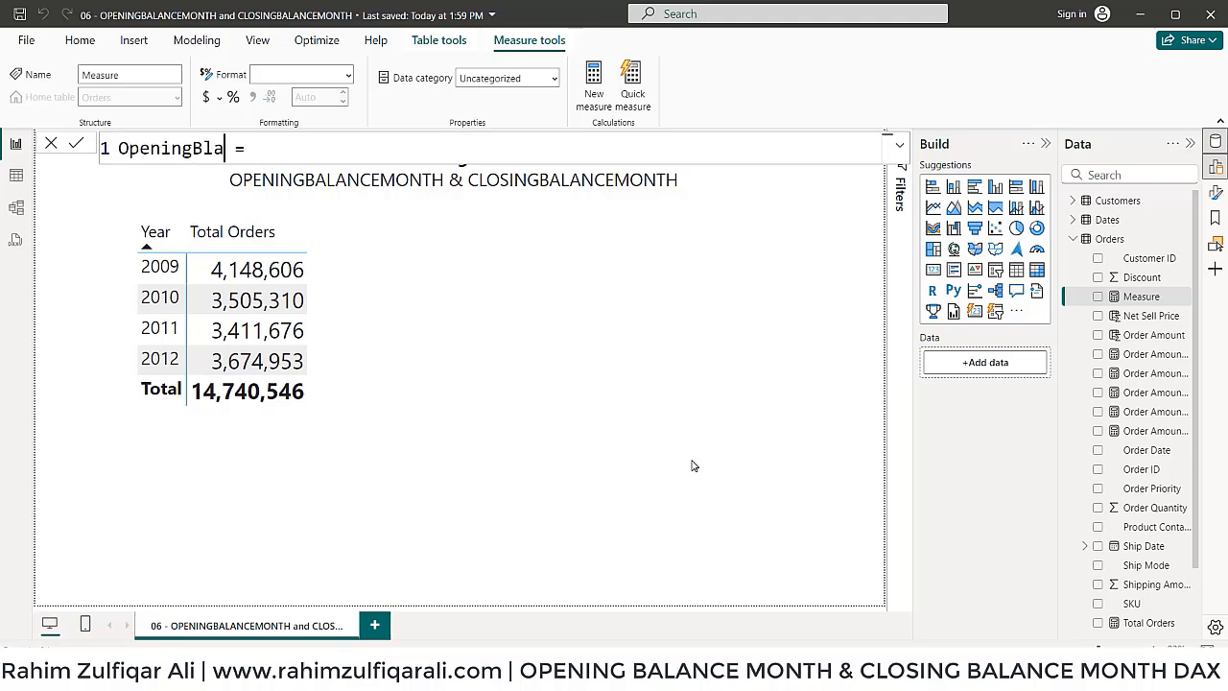
text(cemth = )
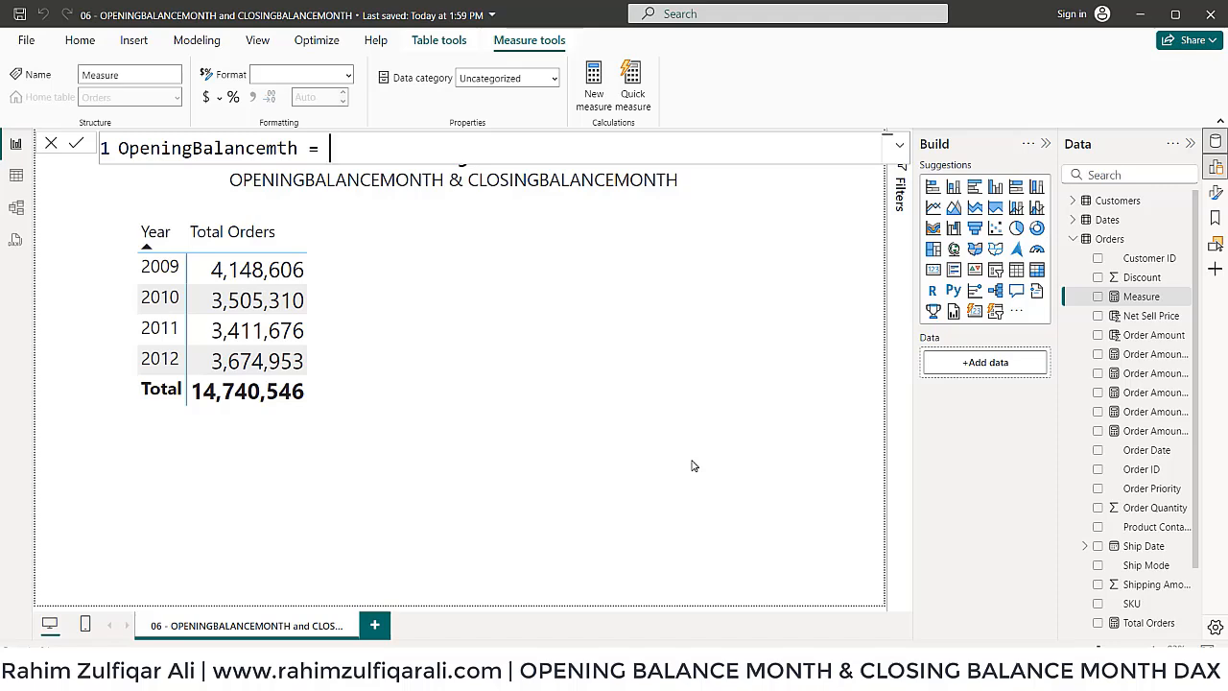
Start the OpeningBalancemth formula with the OPENINGBALANCEMONTH function.
text(op)
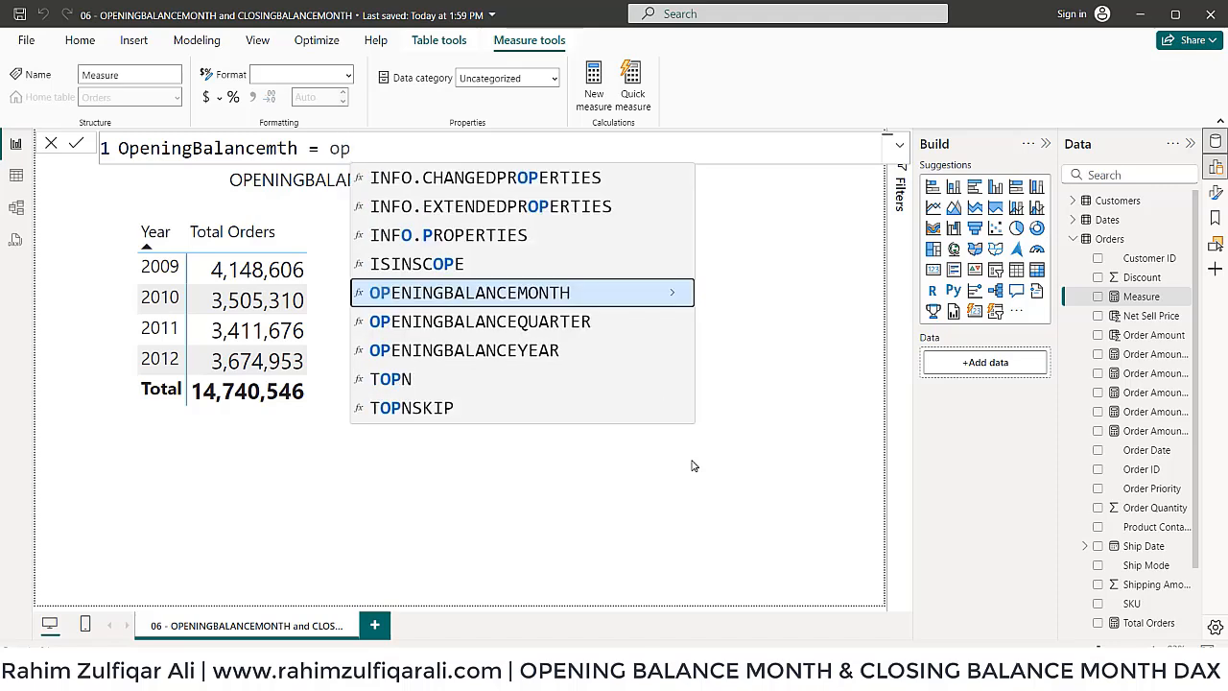
key(Down)
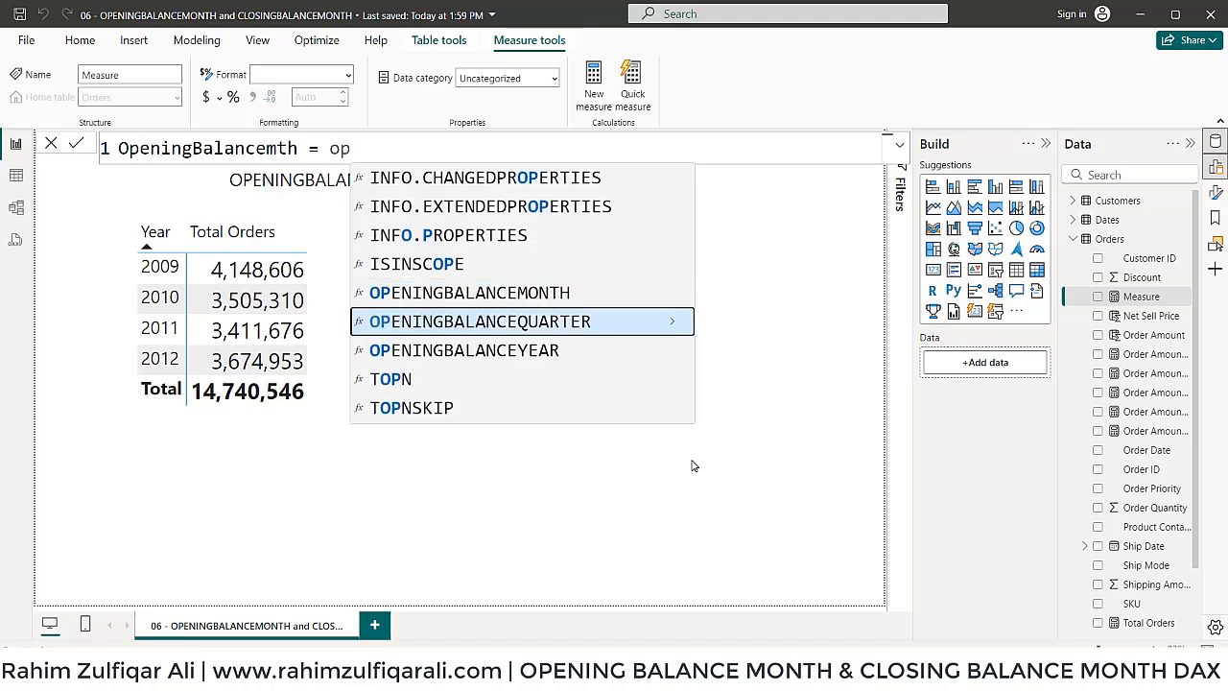
key(Down)
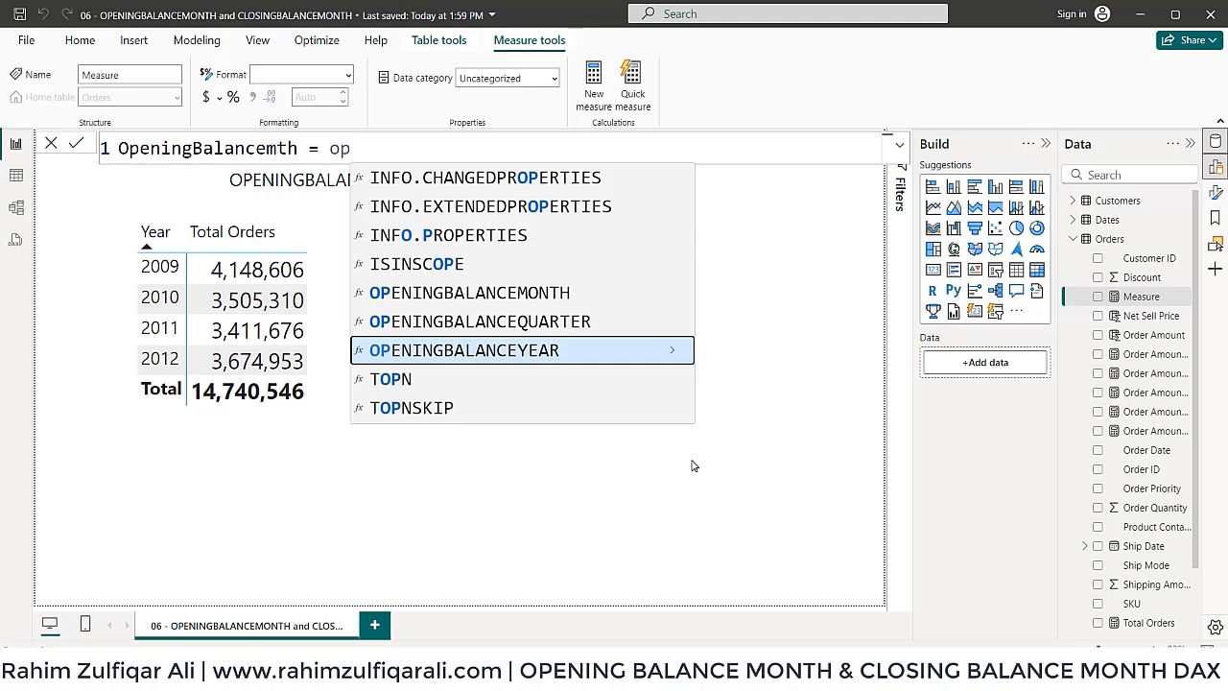
key(Up)
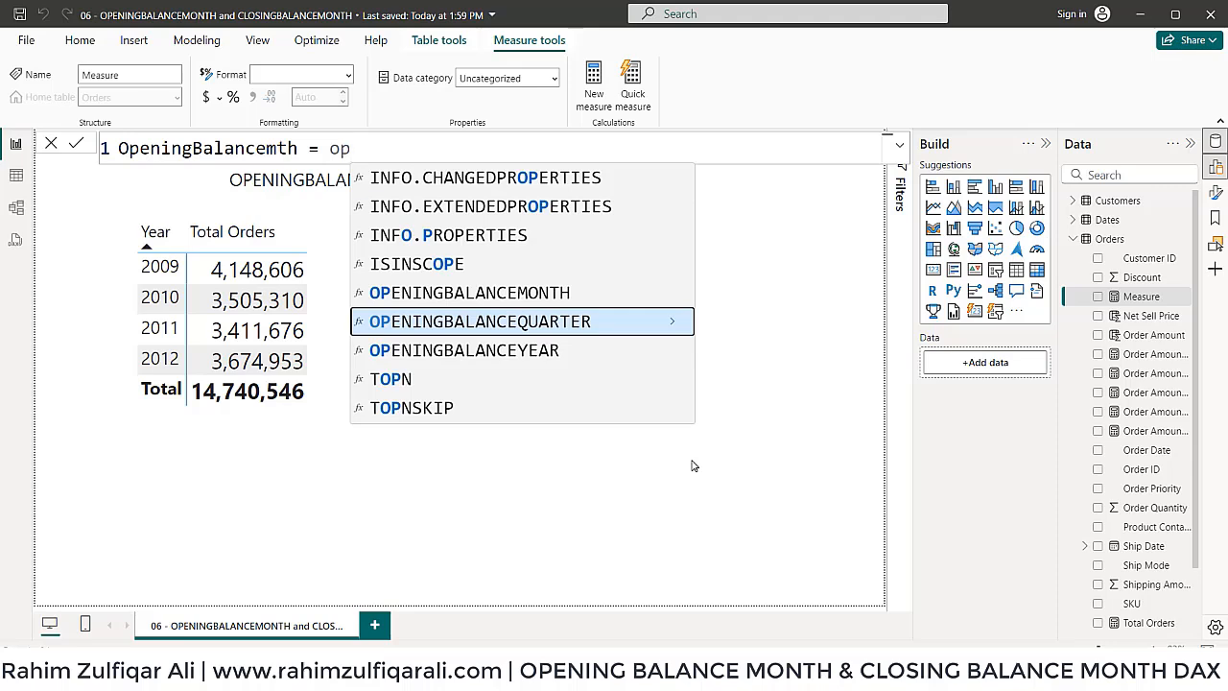
key(Up)
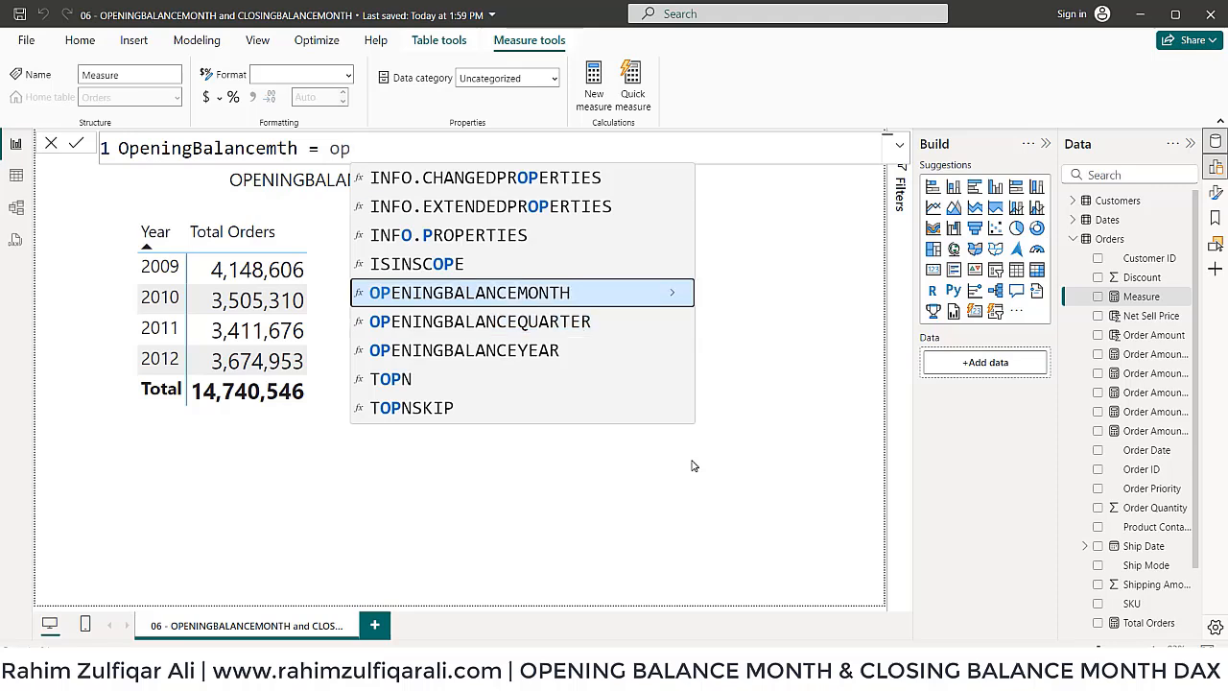
key(Tab)
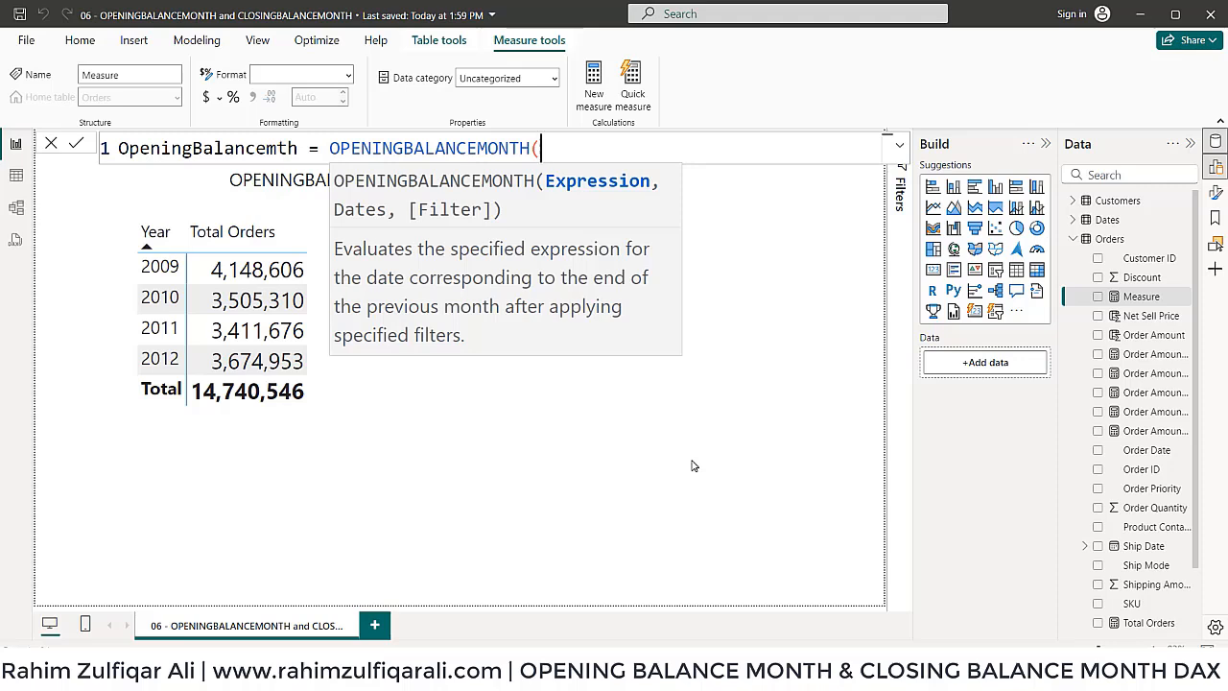
Supply the [Total Orders] measure as the expression argument of OPENINGBALANCEMONTH, followed by a comma.
text([)
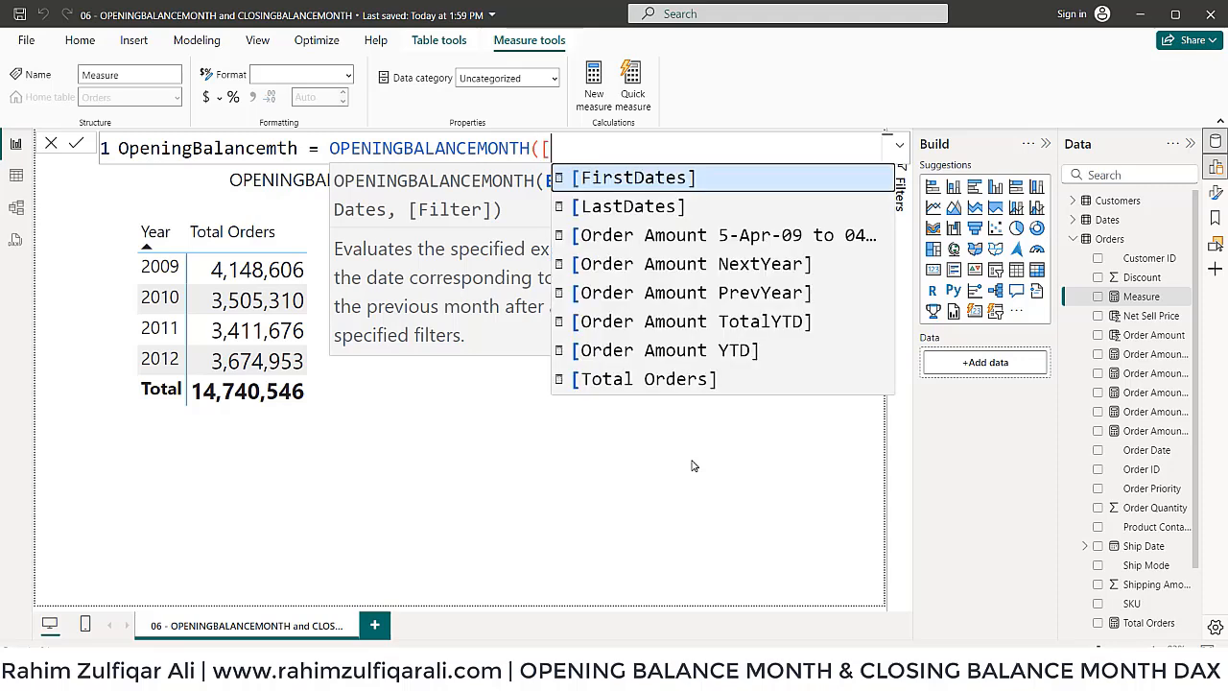
key(Down)
key(Down)
key(Down)
key(Down)
key(Down)
key(Down)
key(Down)
key(Tab)
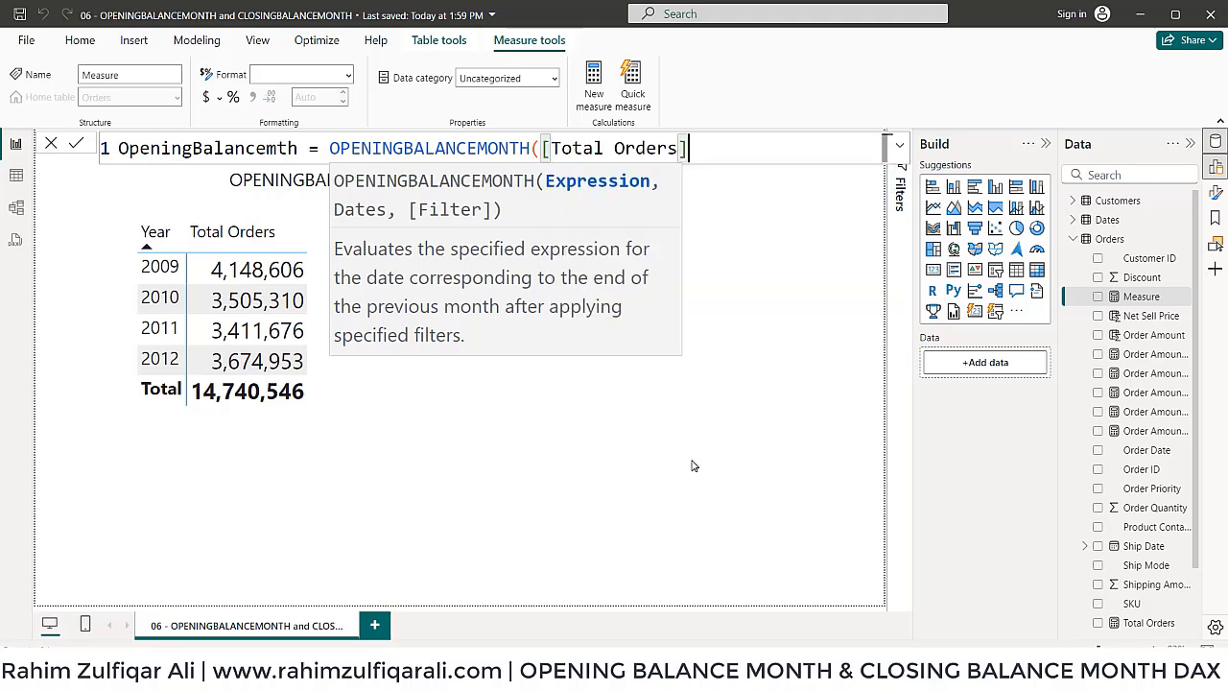
text(,)
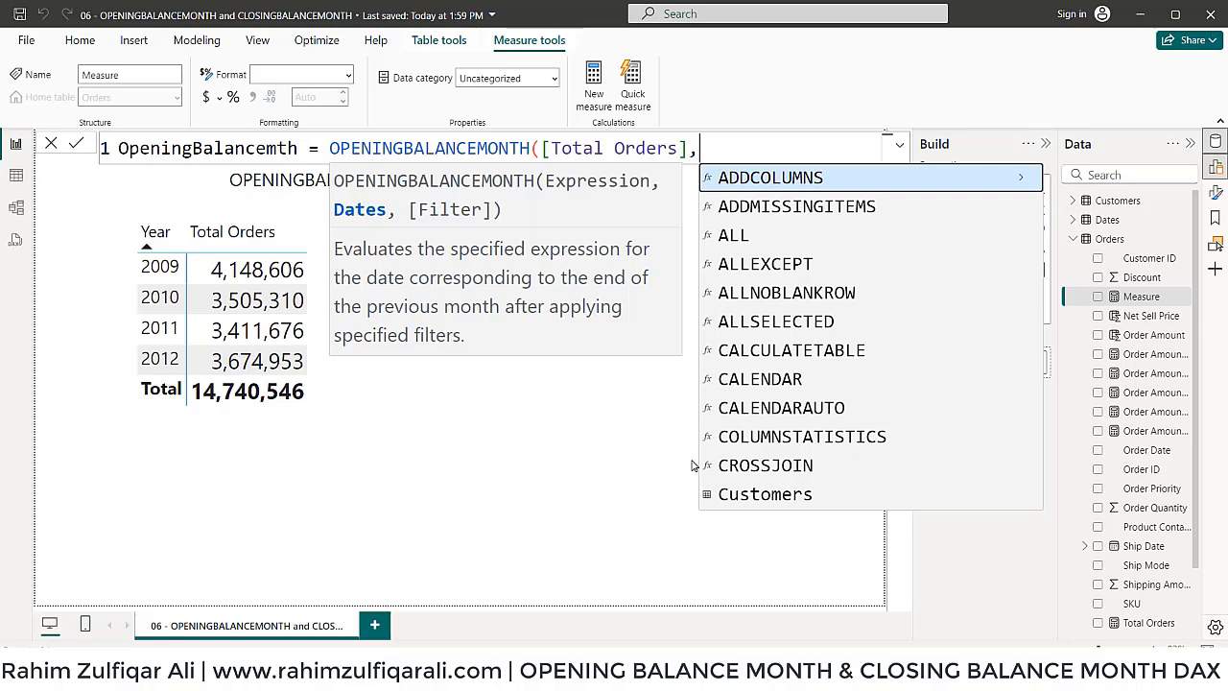
Complete the OpeningBalancemth formula with Dates[Date] as the dates argument and commit the measure.
text(dates)
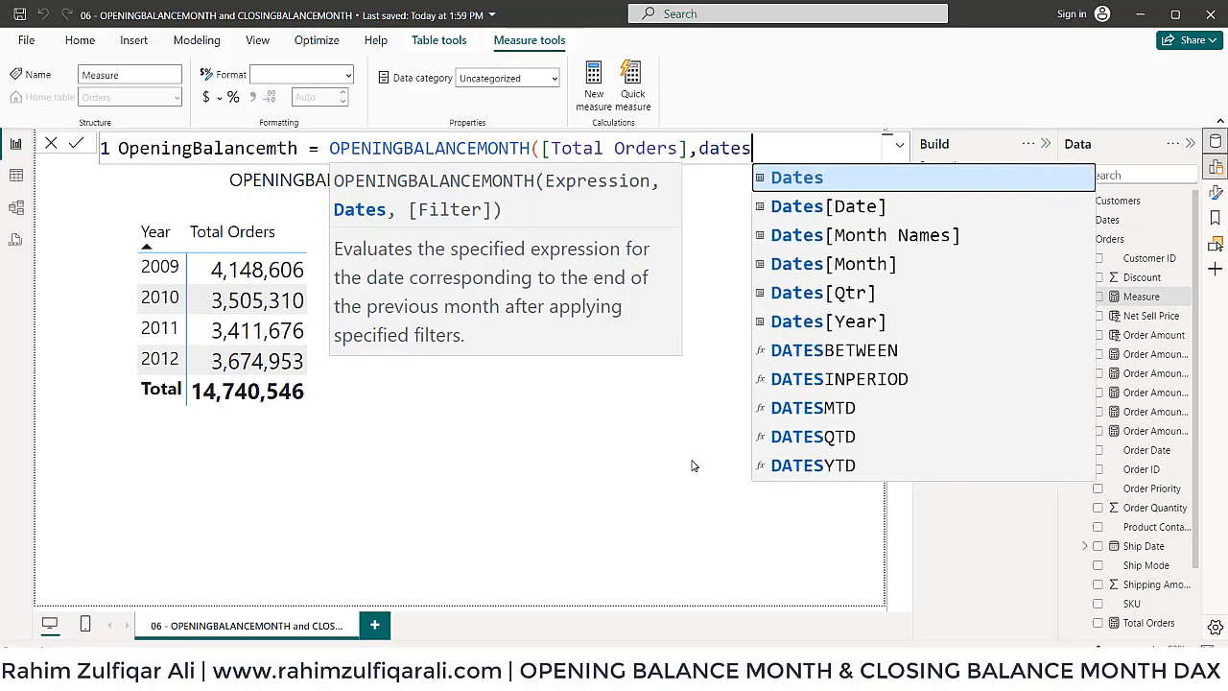
key(Down)
key(Tab)
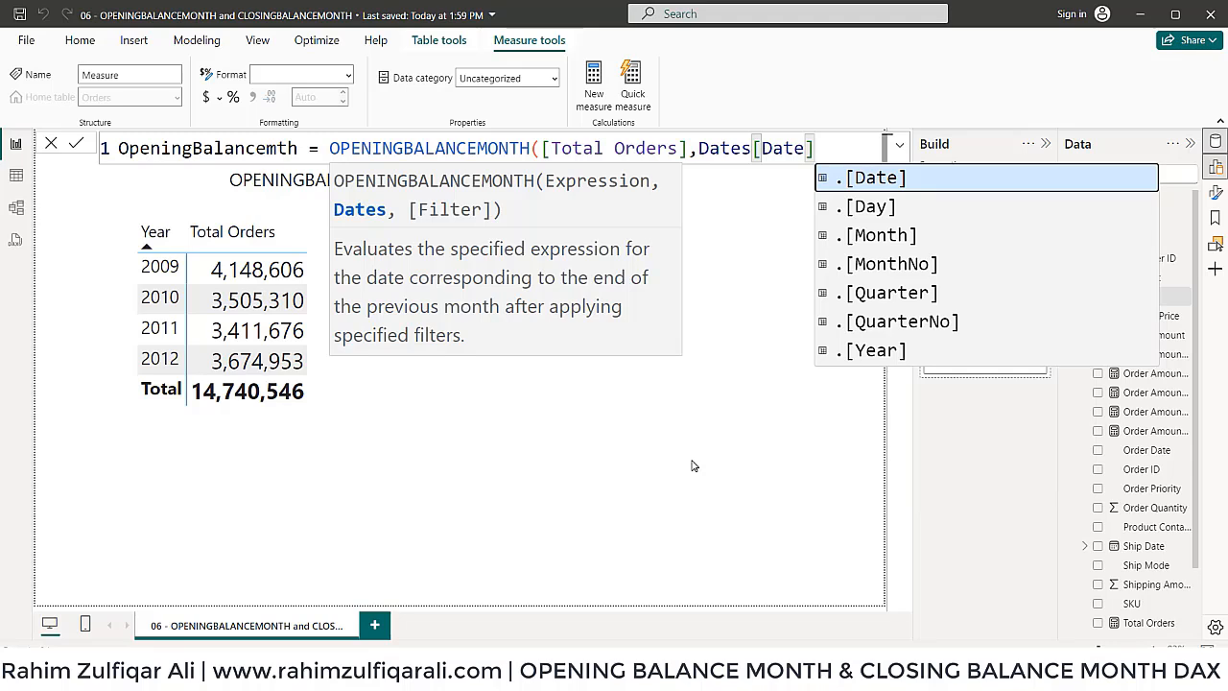
text())
key(Return)
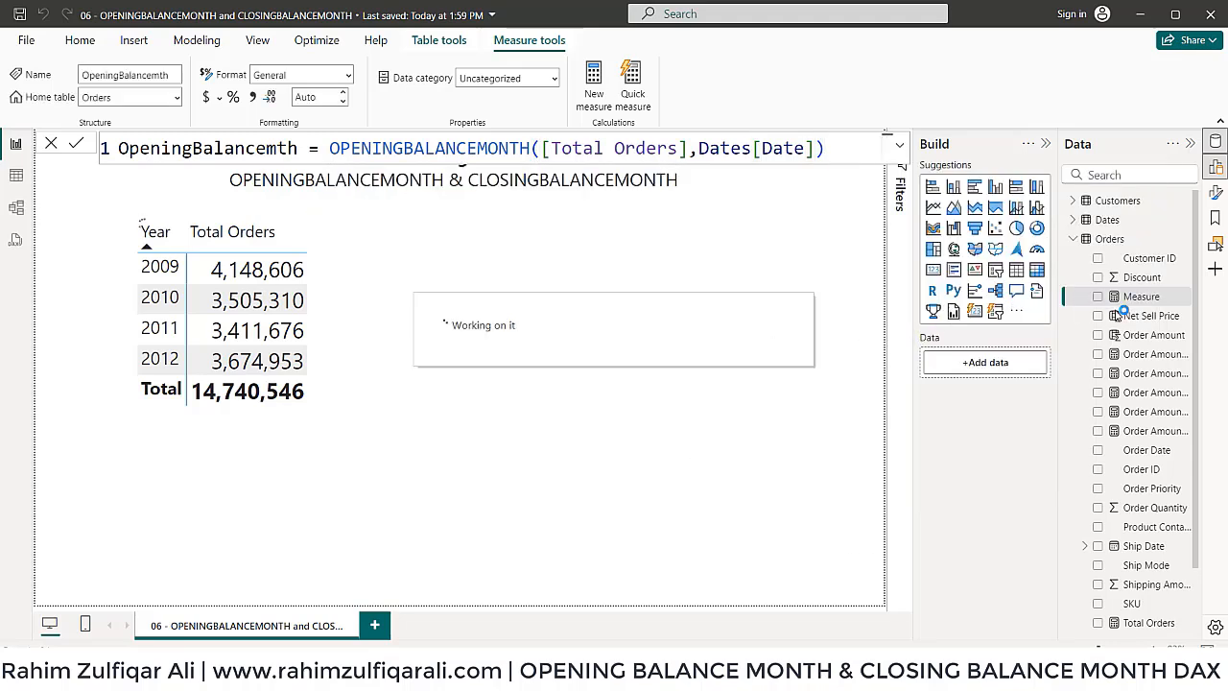
Add OpeningBalancemth to the matrix values and format the measure with 0 decimal places.
drag(1140, 319, 444, 291)
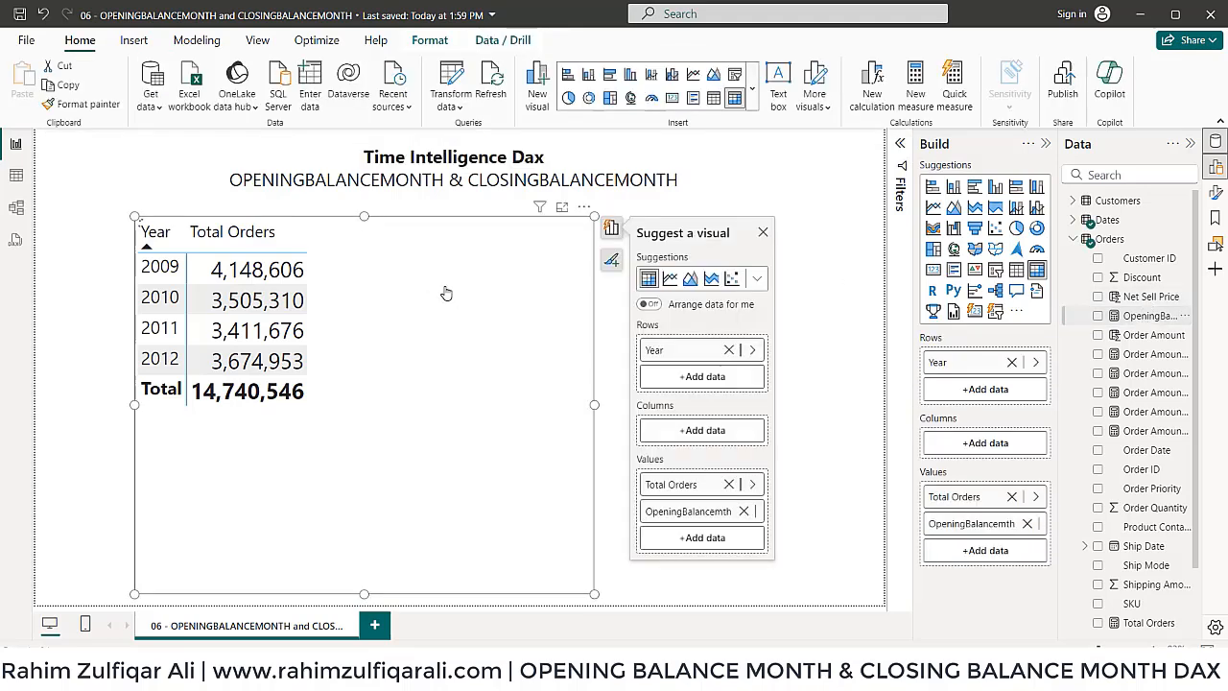
click(1137, 316)
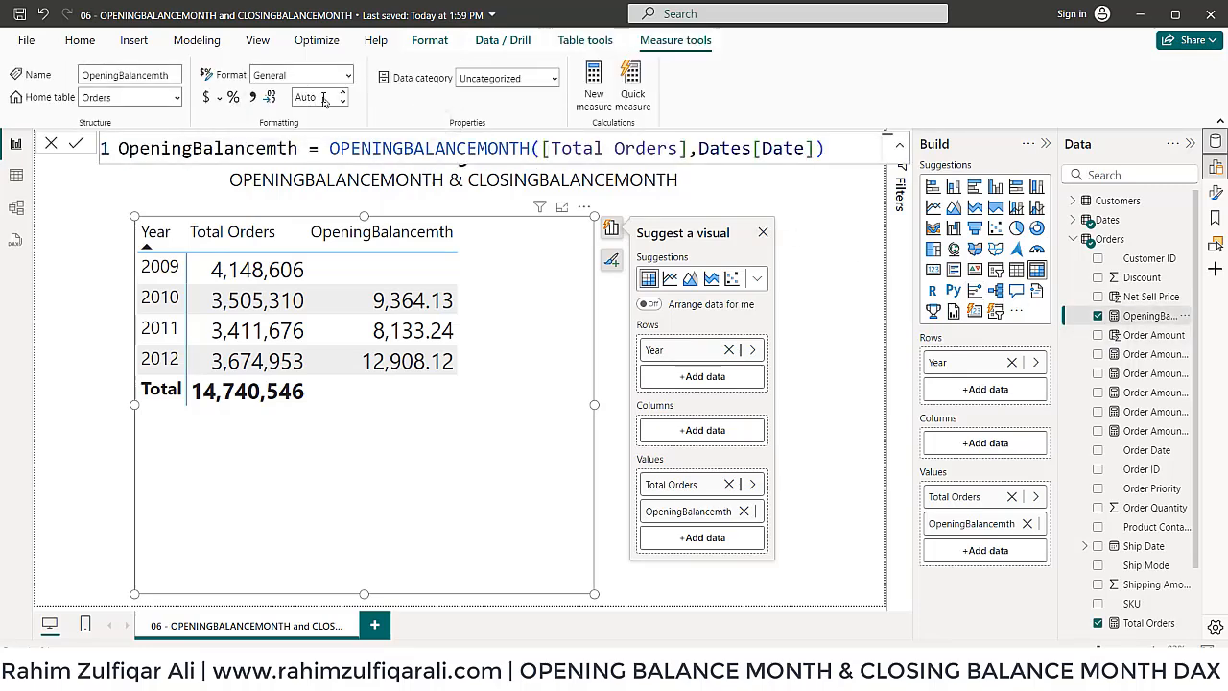
click(316, 96)
text(2)
key(Return)
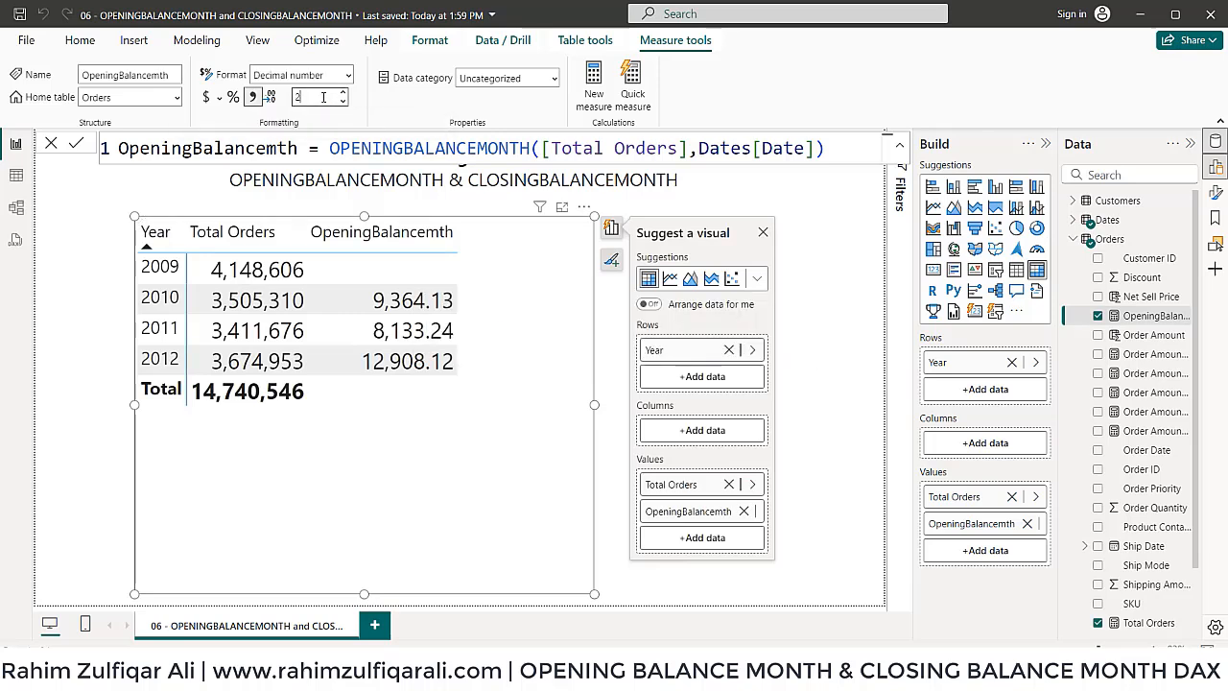
click(328, 98)
text(0)
key(Return)
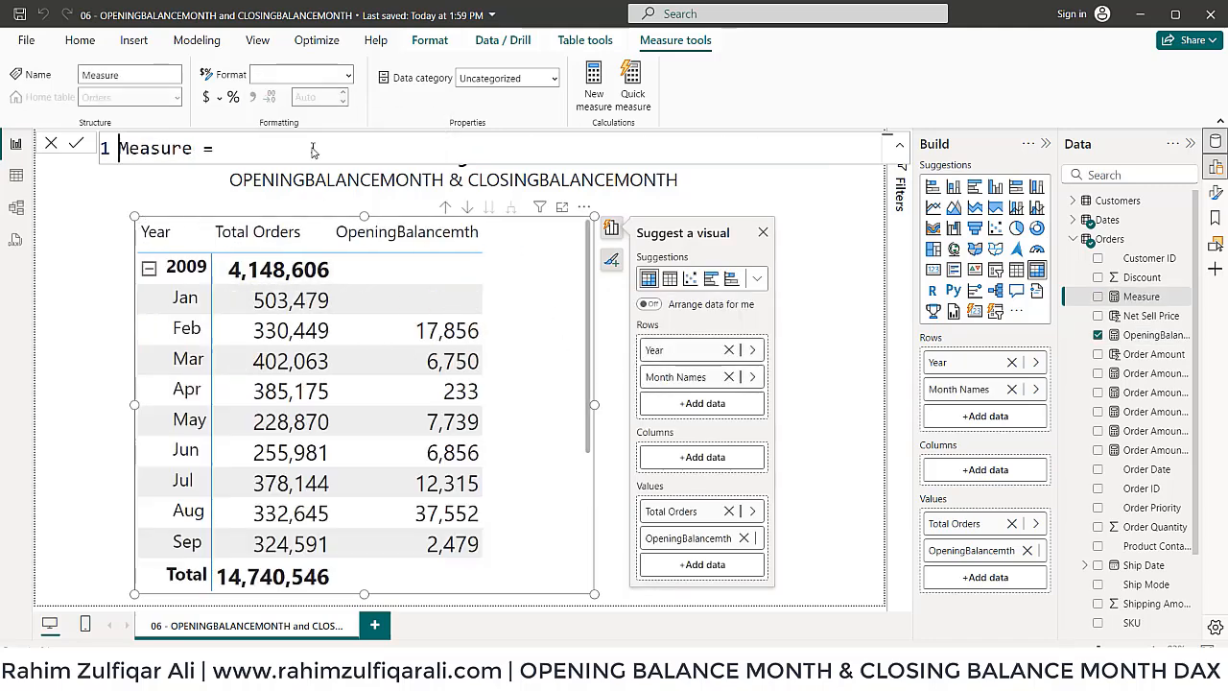
Name the new Orders measure ClosingBalancemth.
key(ctrl+shift+Right)
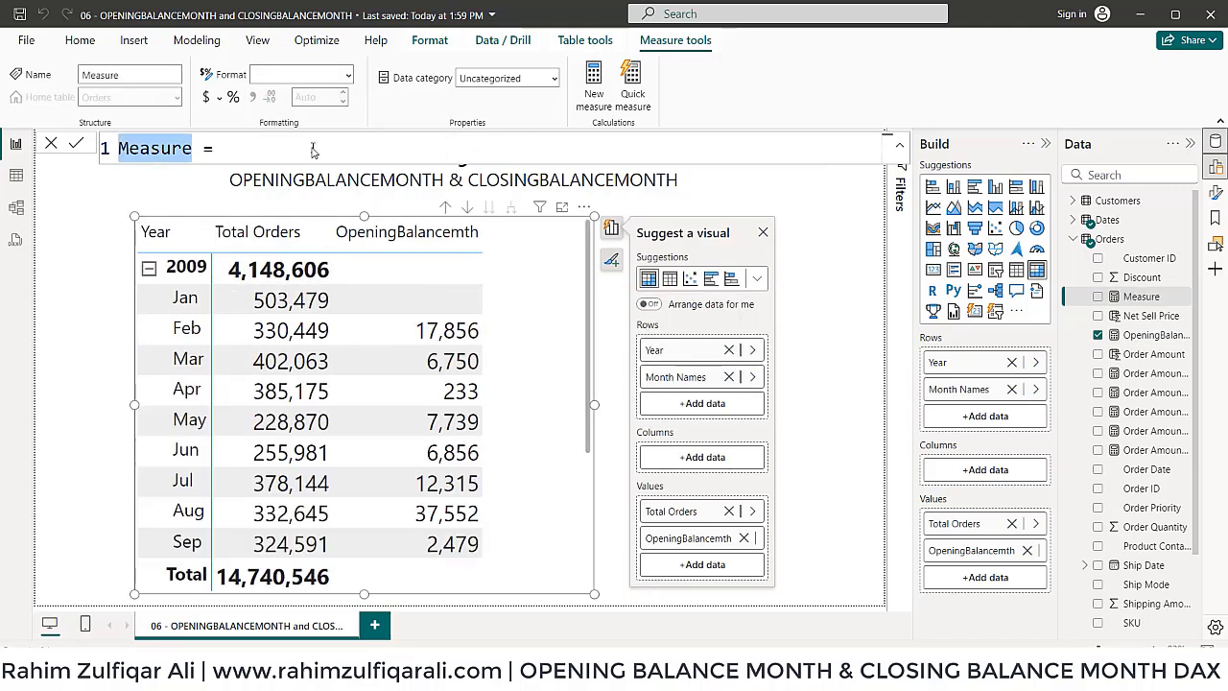
text(ClosingBalancem)
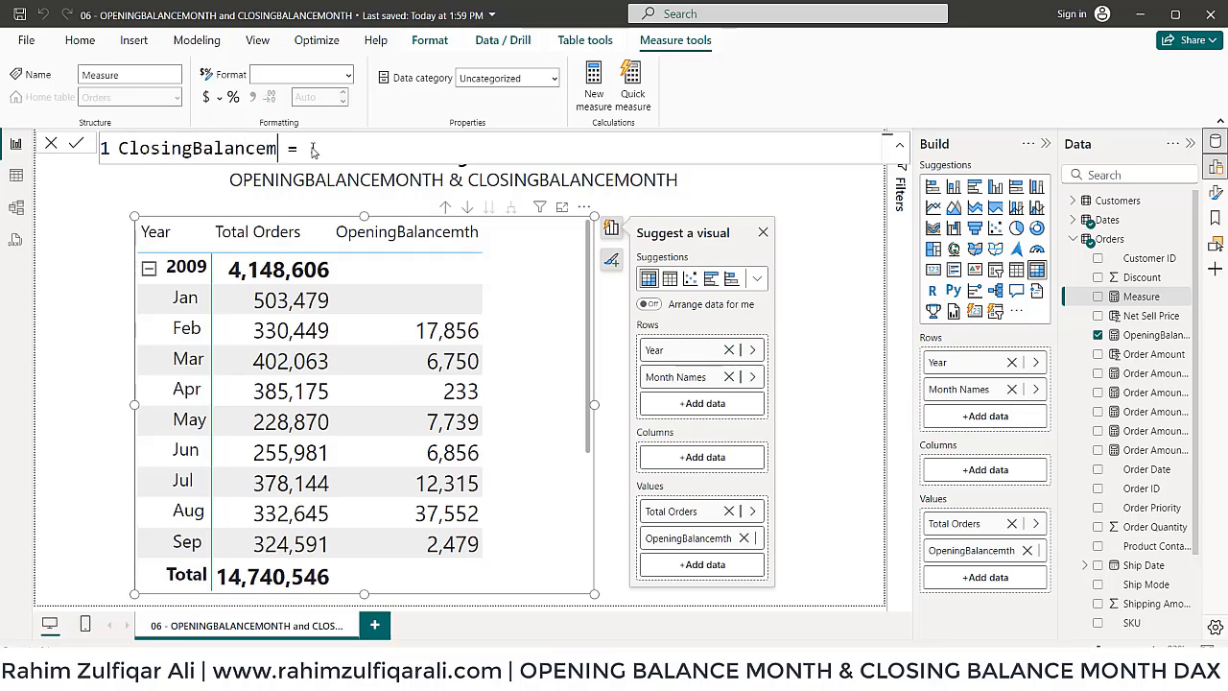
text(th)
key(Right)
key(Right)
key(Right)
Start the ClosingBalancemth formula with the CLOSINGBALANCEMONTH function.
text(clos)
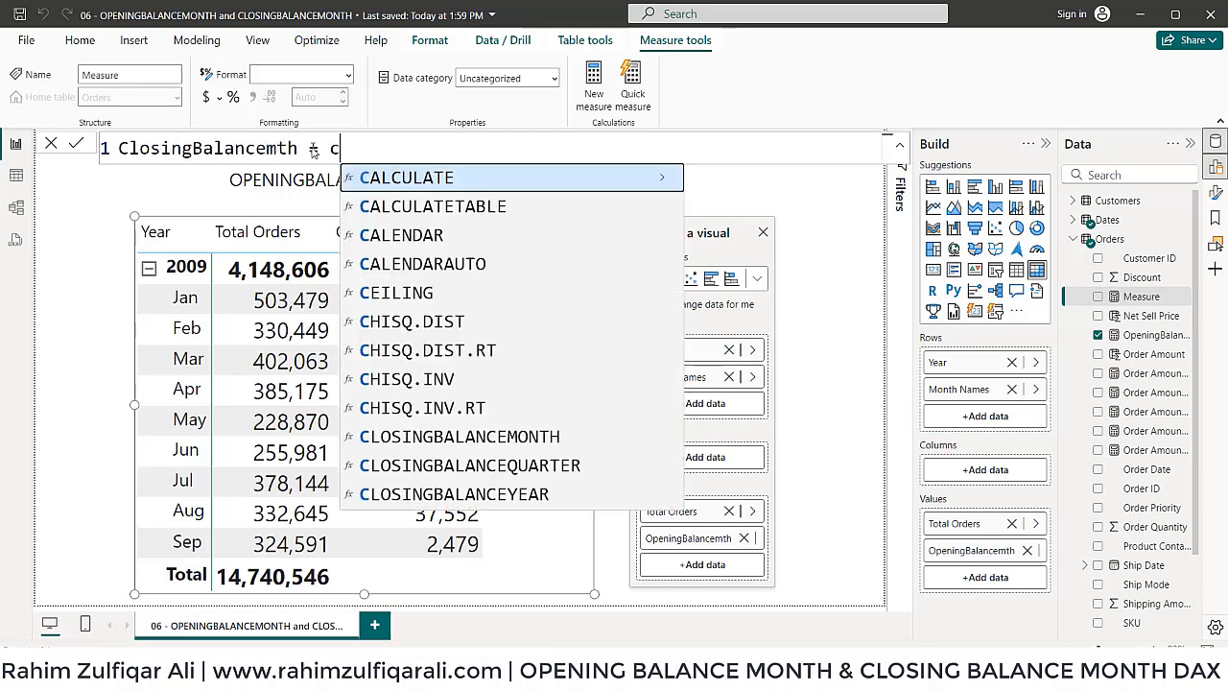
key(Down)
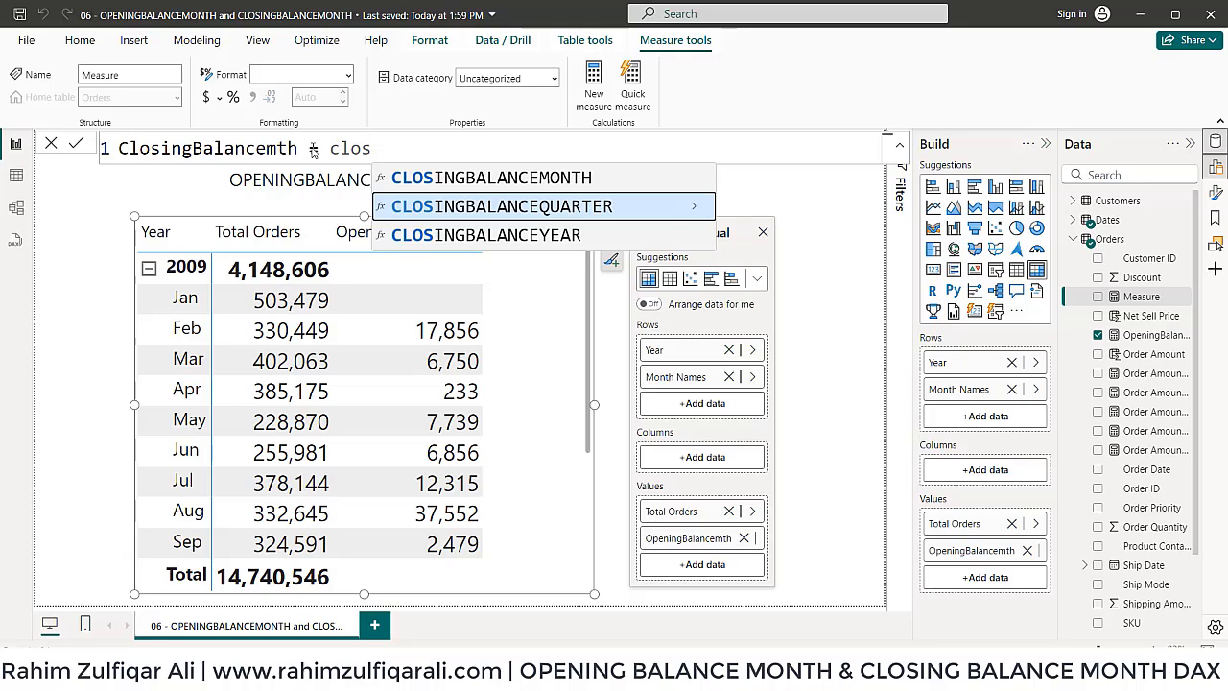
key(Down)
key(Down)
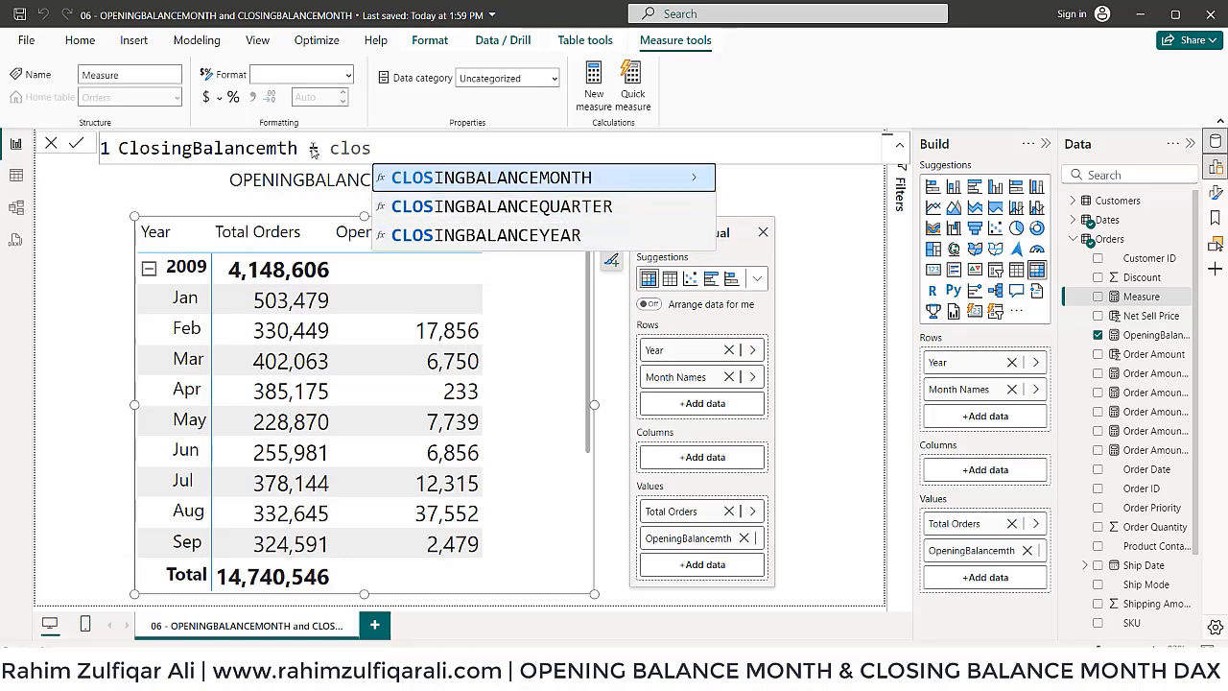
key(Tab)
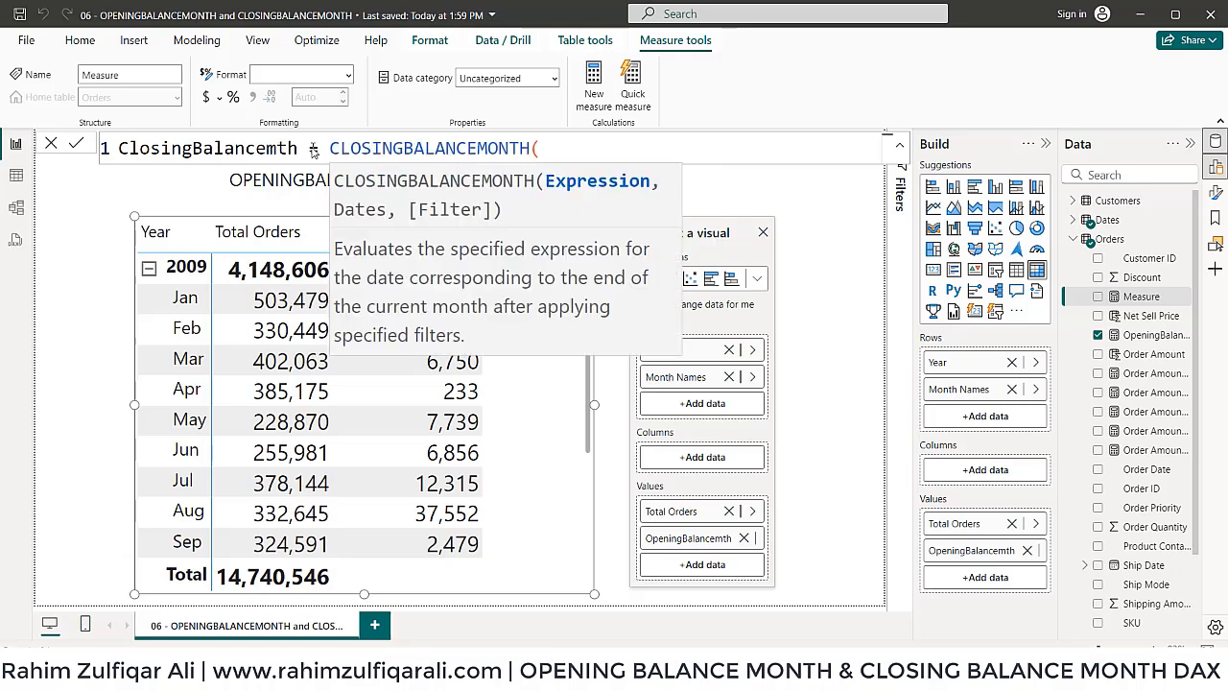
Supply the [Total Orders] measure as the expression argument of CLOSINGBALANCEMONTH, followed by a comma.
text([)
key(Down)
key(Down)
key(Down)
key(Down)
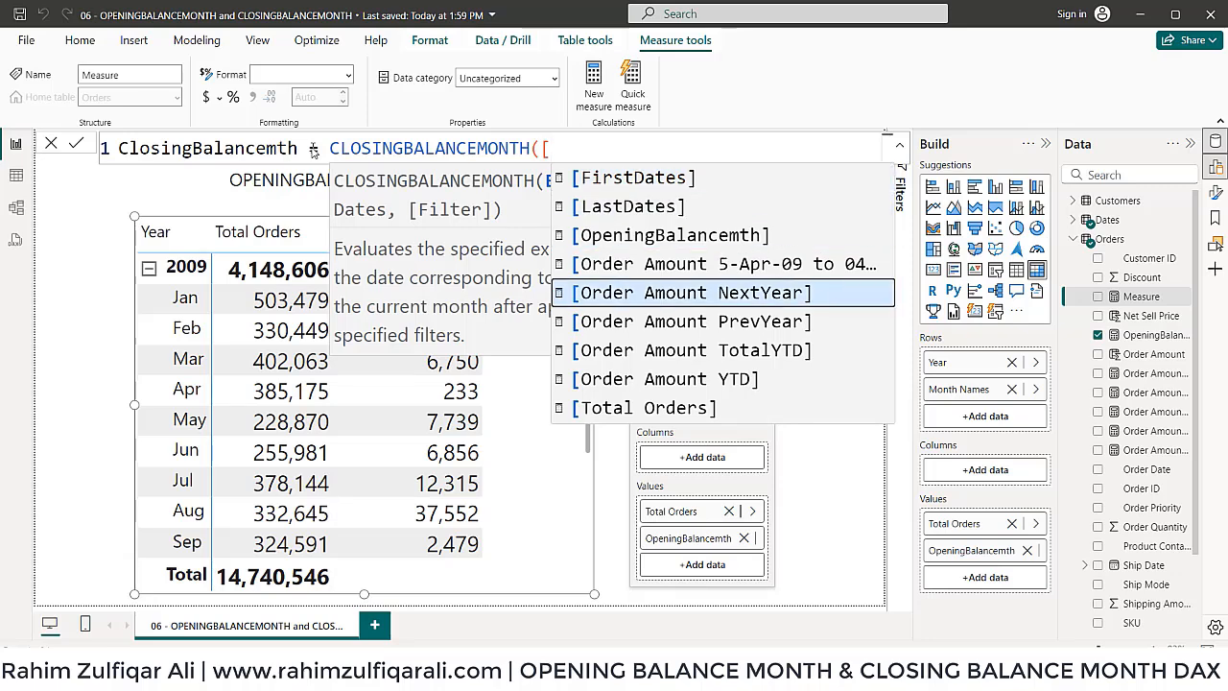
key(Down)
key(Down)
key(Down)
key(Down)
key(Tab)
text(,)
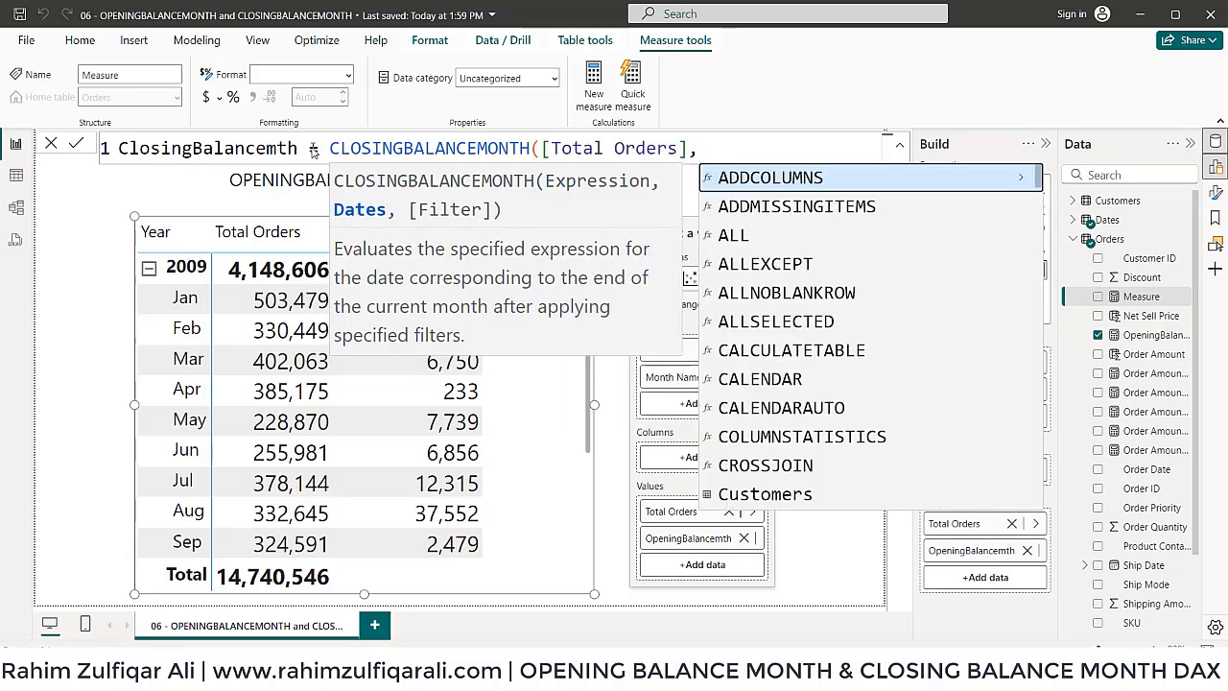
Complete the ClosingBalancemth formula with Dates[Date] as the dates argument and commit the measure.
text(dat)
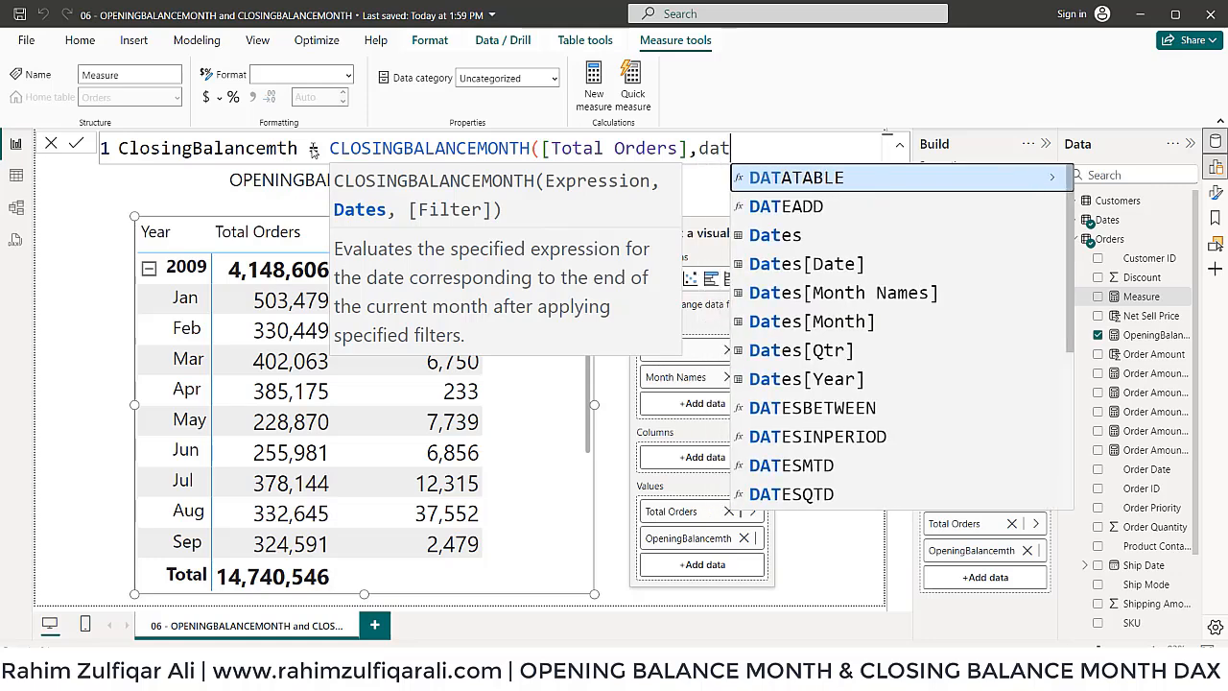
text(es)
key(Down)
key(Tab)
text())
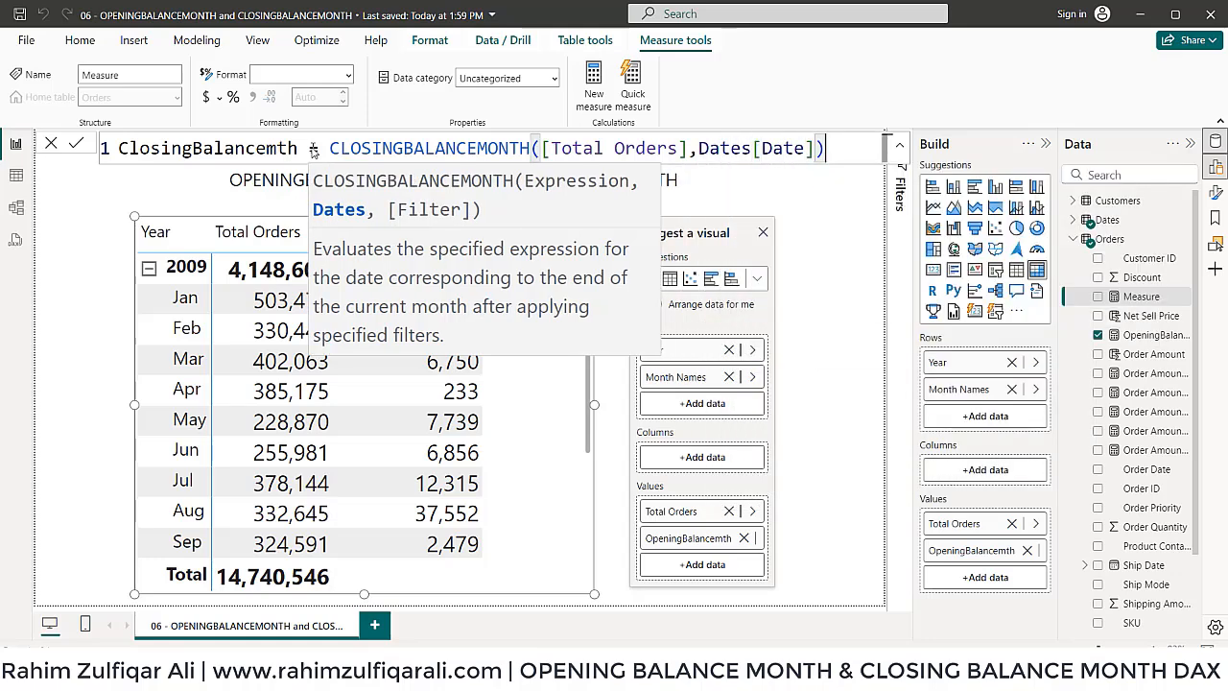
key(Return)
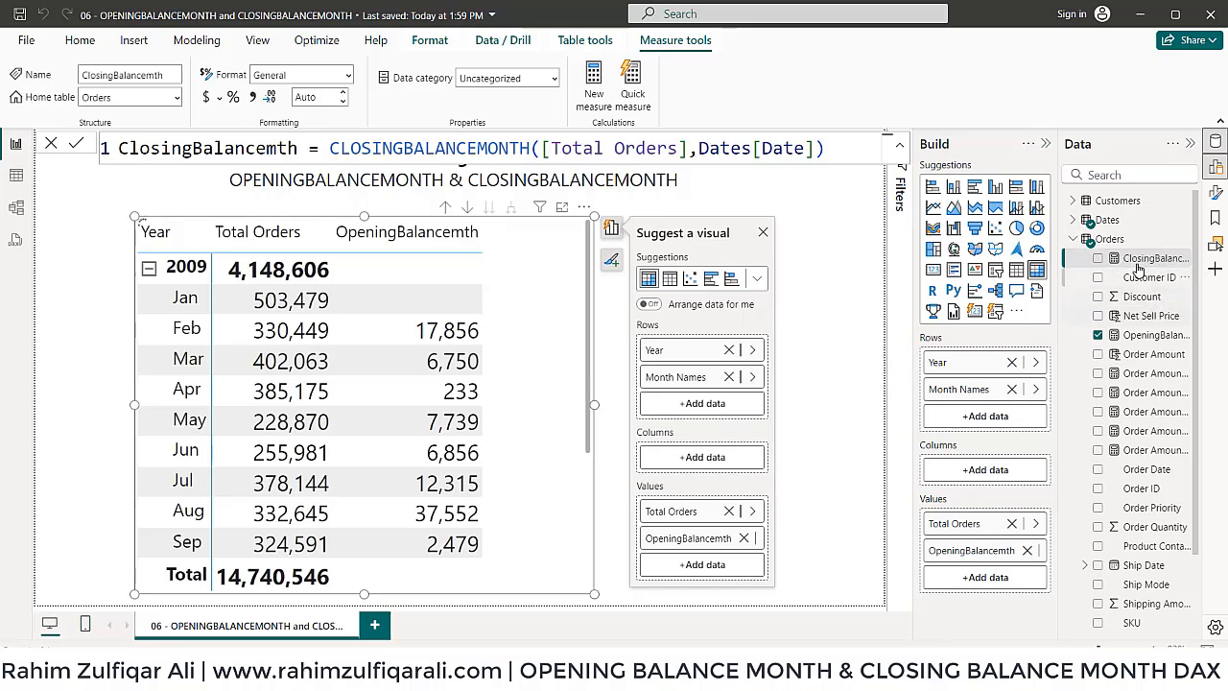
Format ClosingBalancemth with 0 decimal places and add it to the values of the matrix, enlarging the matrix to fit.
click(315, 98)
text(2)
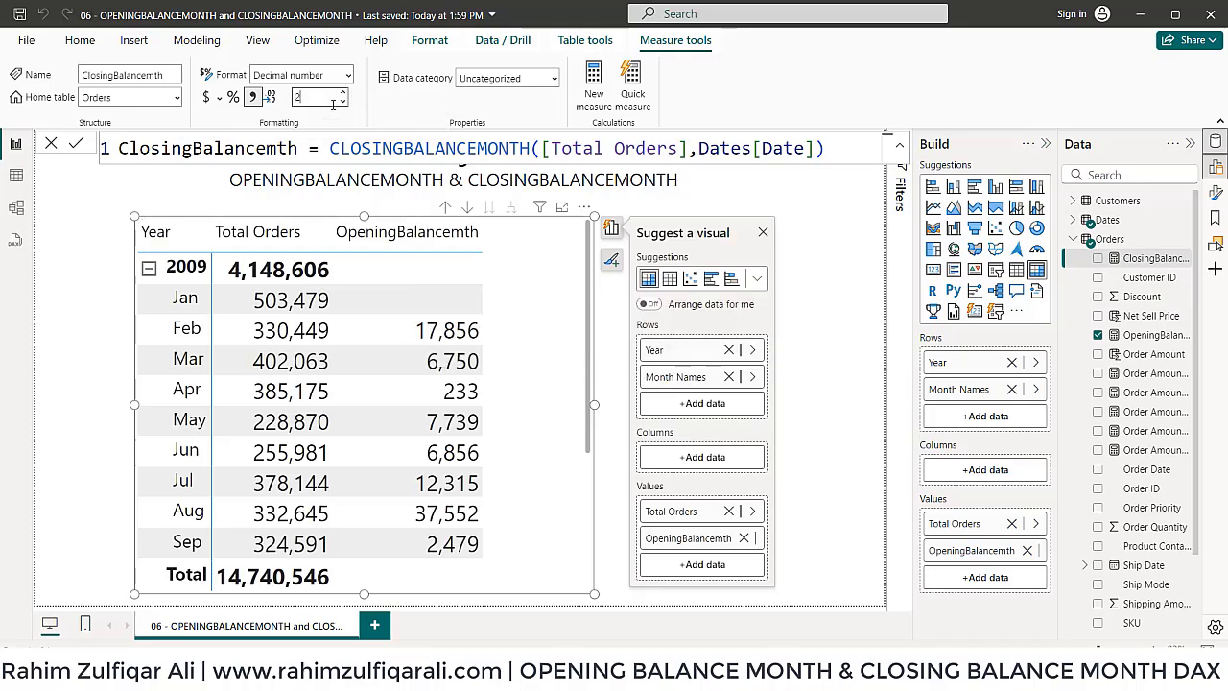
key(BackSpace)
text(0)
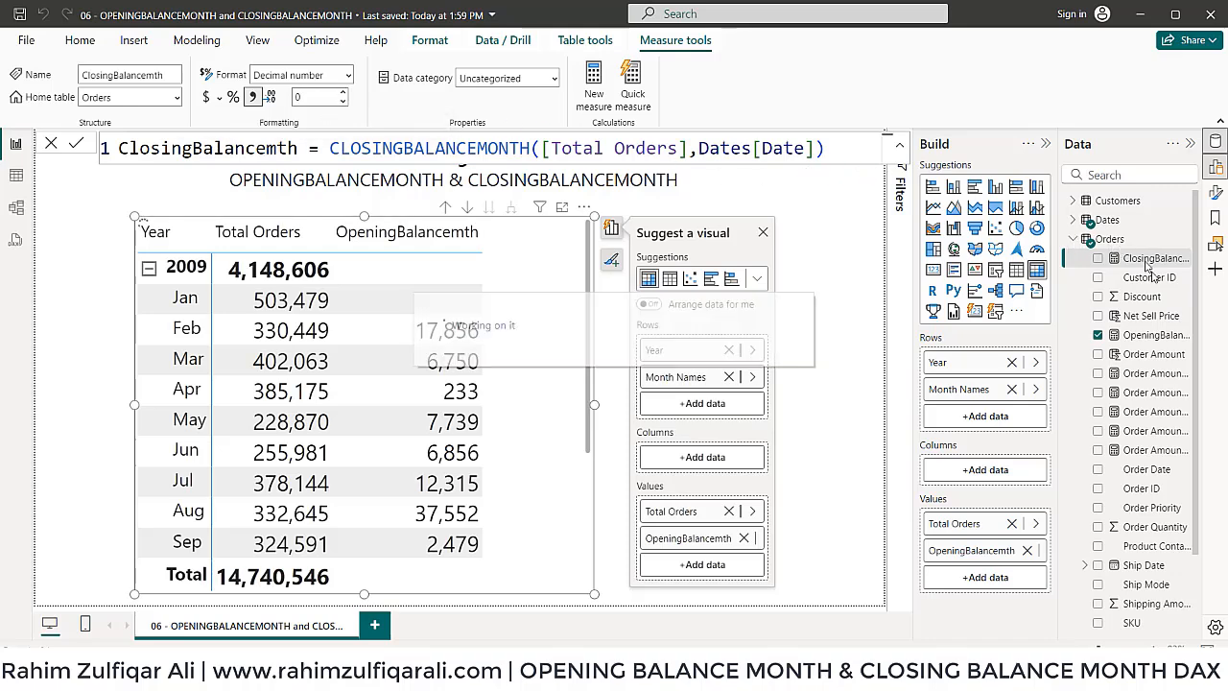
drag(1147, 261, 549, 303)
drag(595, 596, 678, 607)
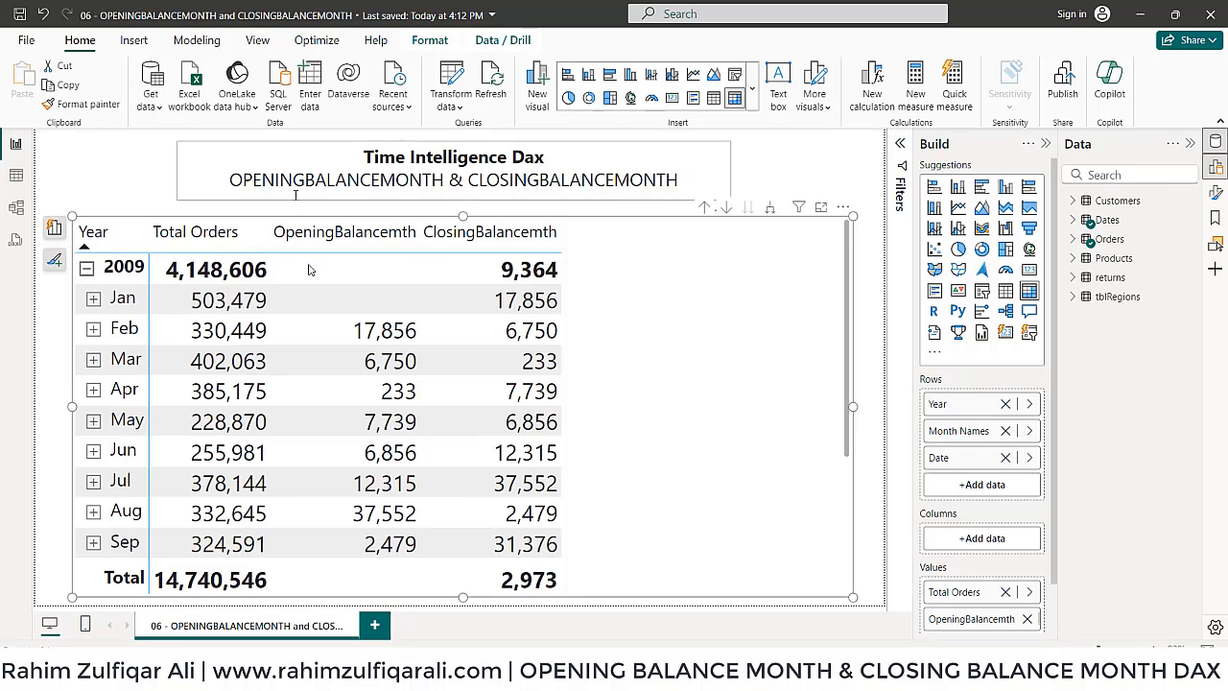
Expand January and February 2009 in the matrix to compare the daily Total Orders with the opening and closing balances.
click(54, 227)
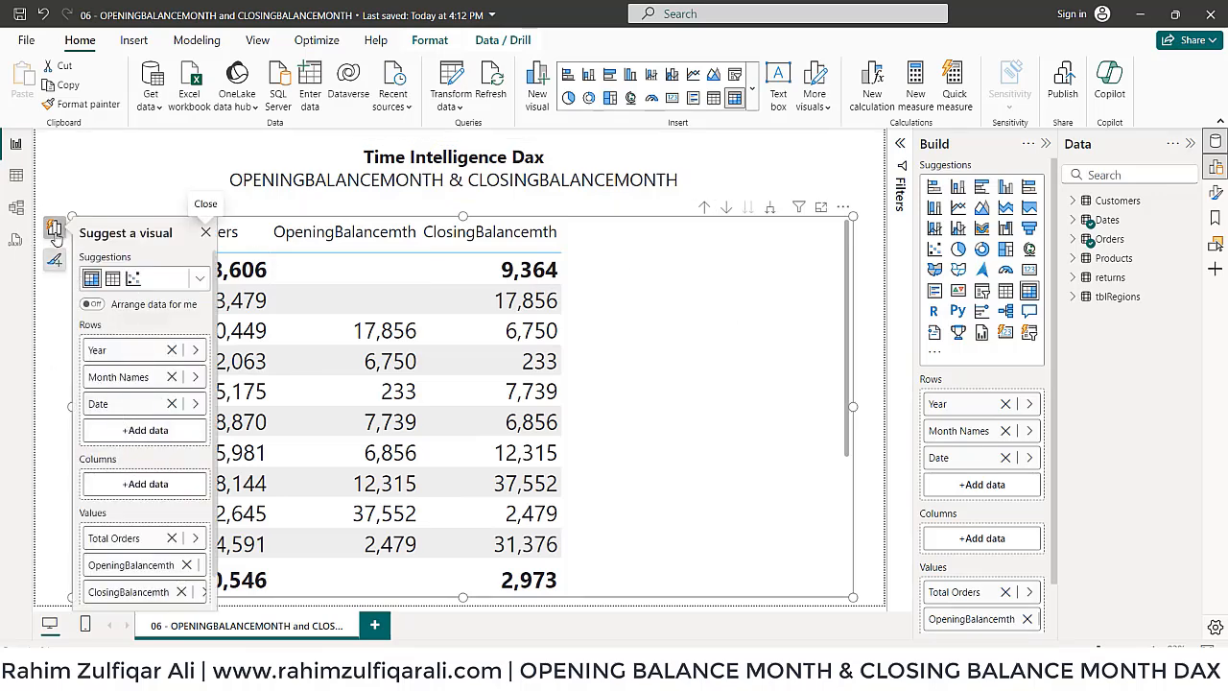
click(55, 230)
click(93, 299)
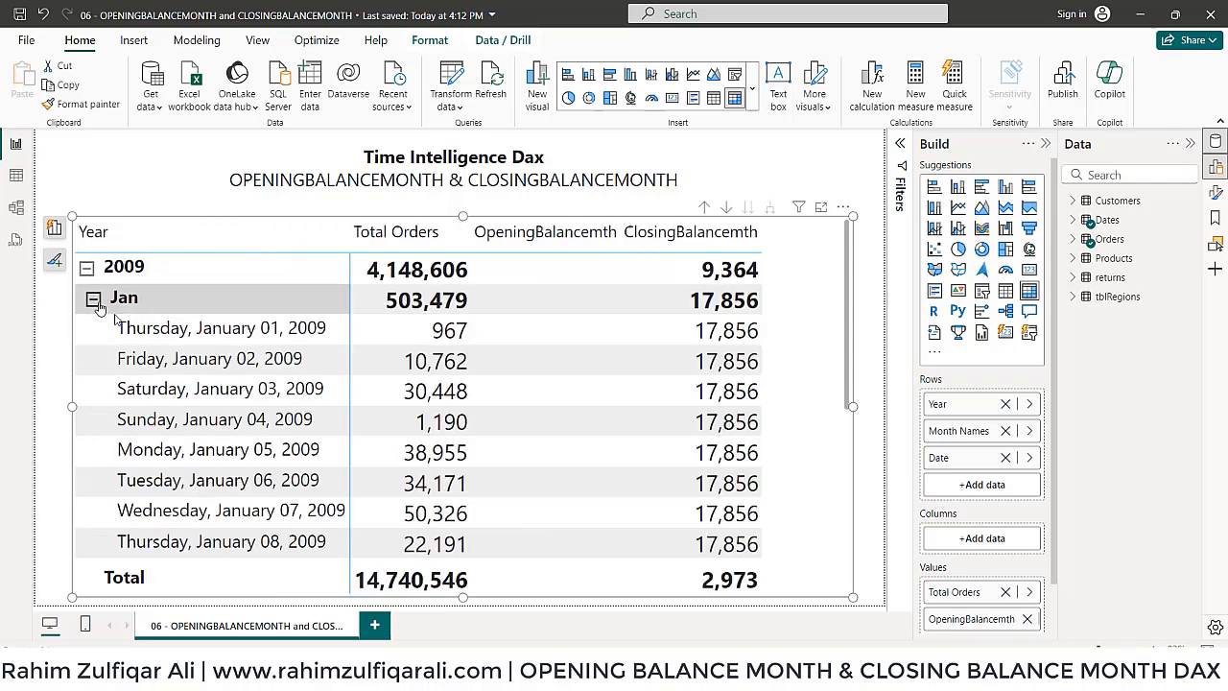
scroll(460, 336, down, 7)
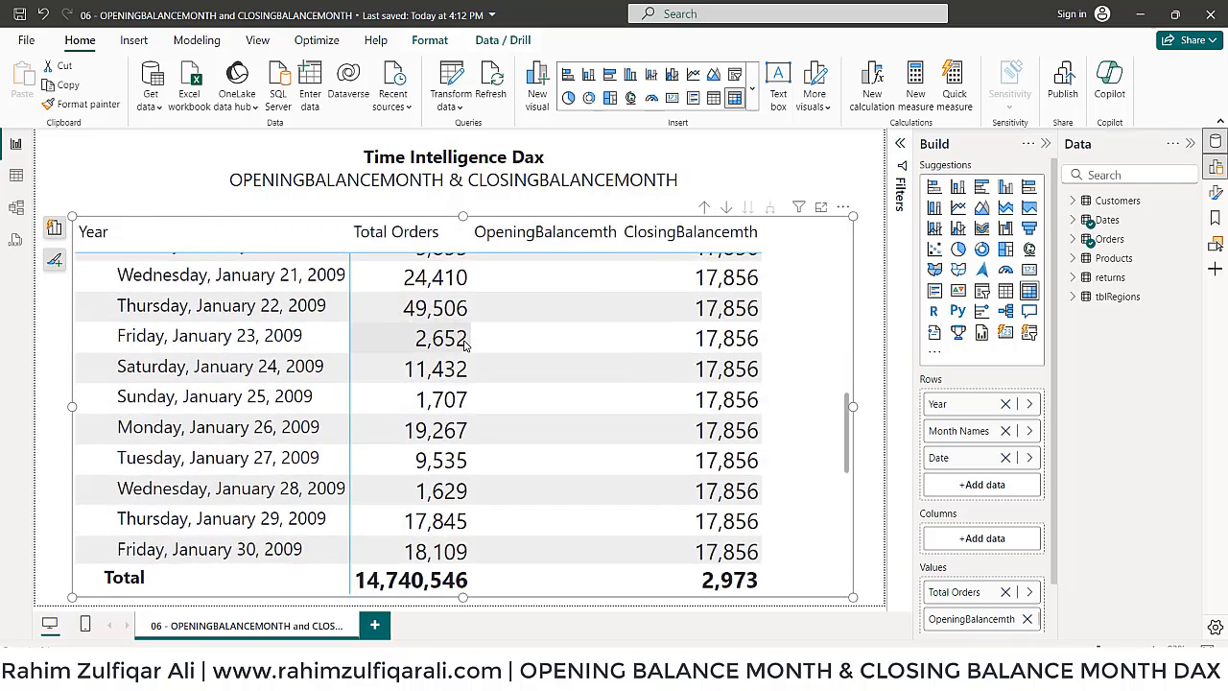
scroll(466, 344, down, 3)
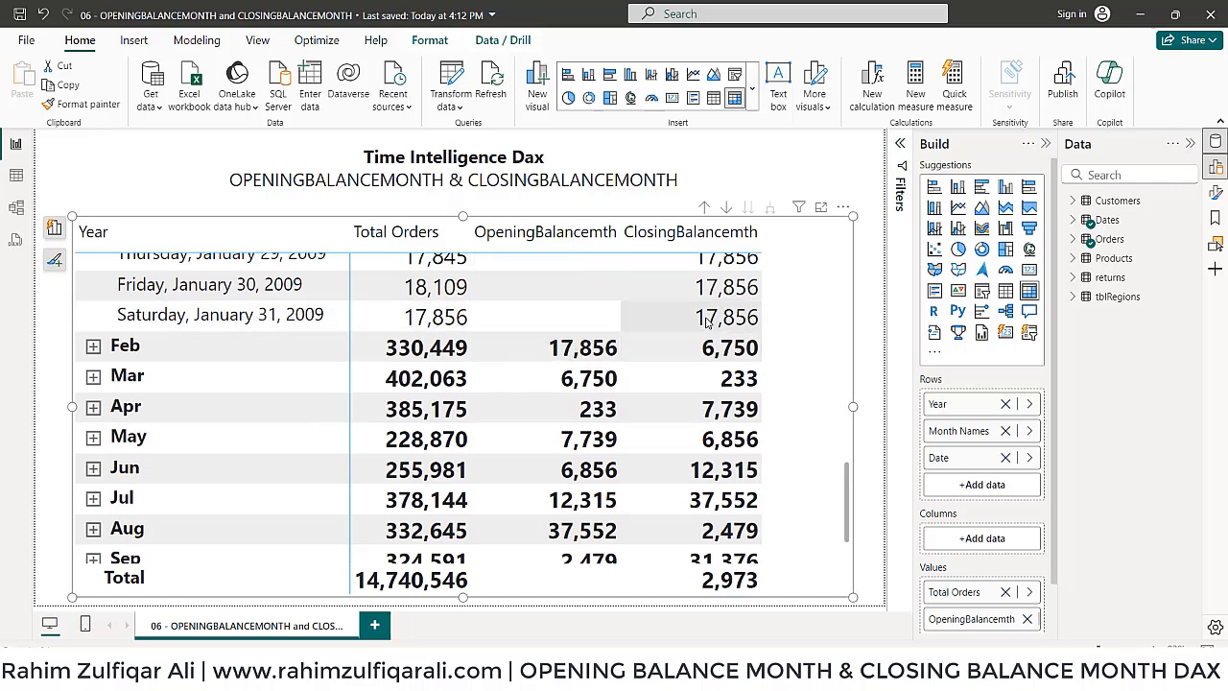
click(93, 345)
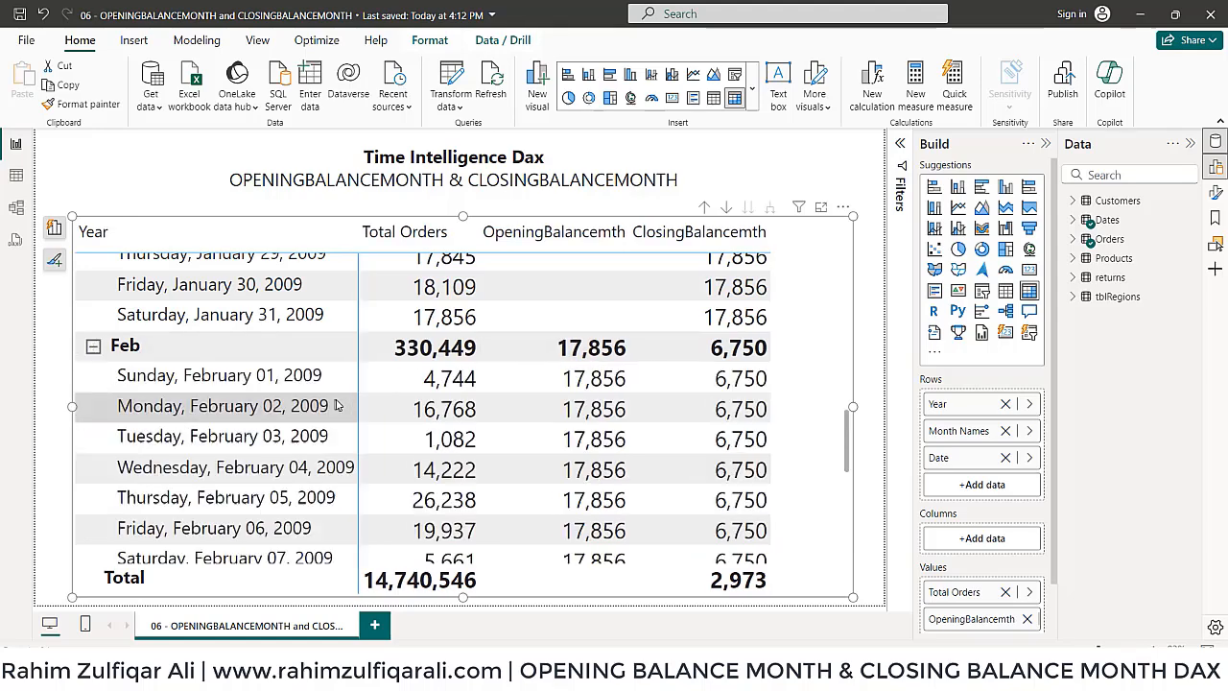
scroll(570, 409, down, 8)
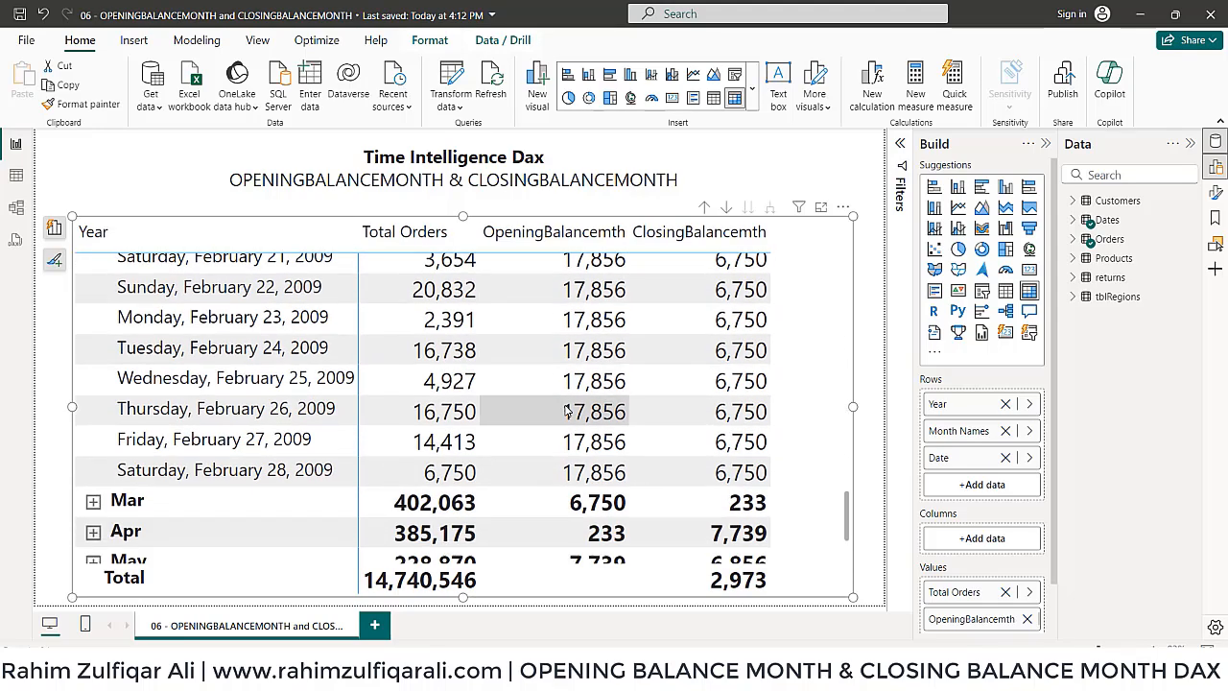
scroll(567, 410, down, 3)
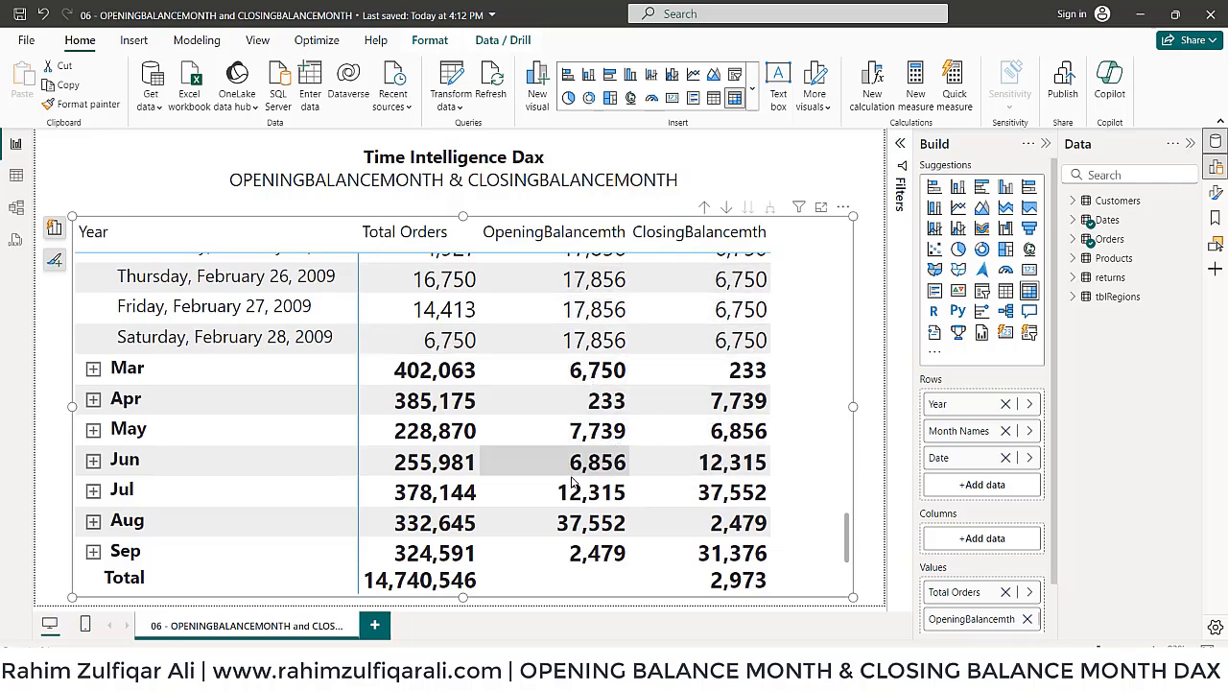
scroll(573, 483, up, 10)
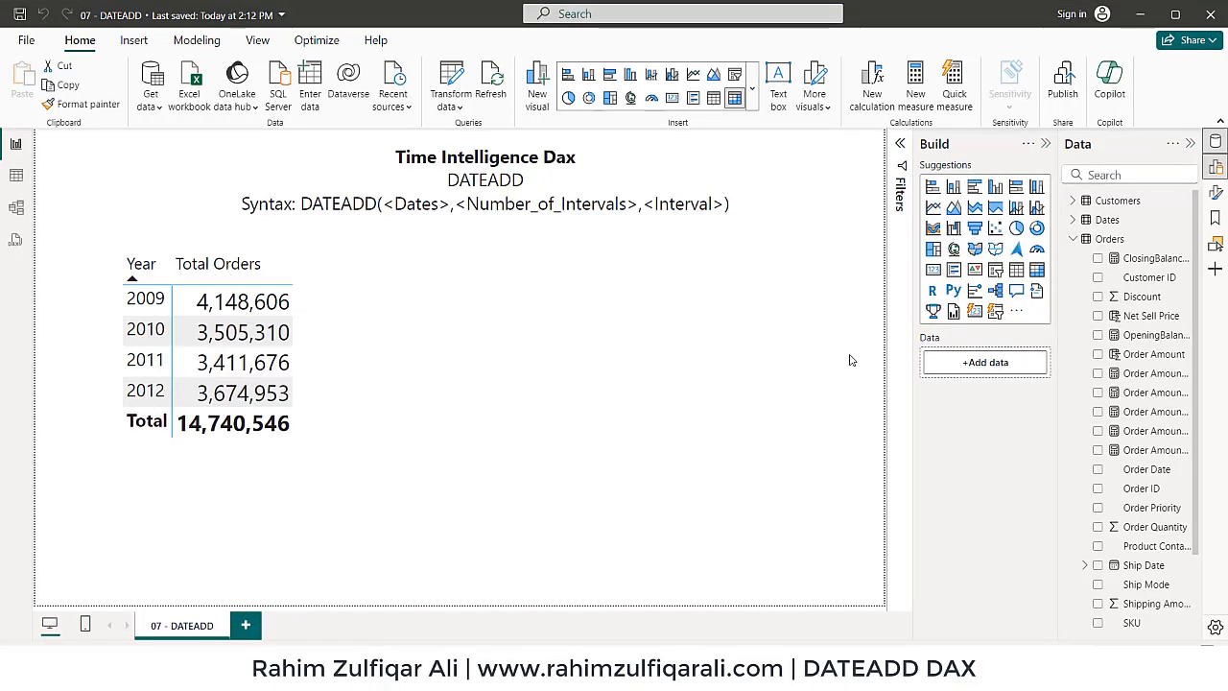
In the 07 - DATEADD report, create a new measure in the Orders table and name it Dateadd.
click(849, 360)
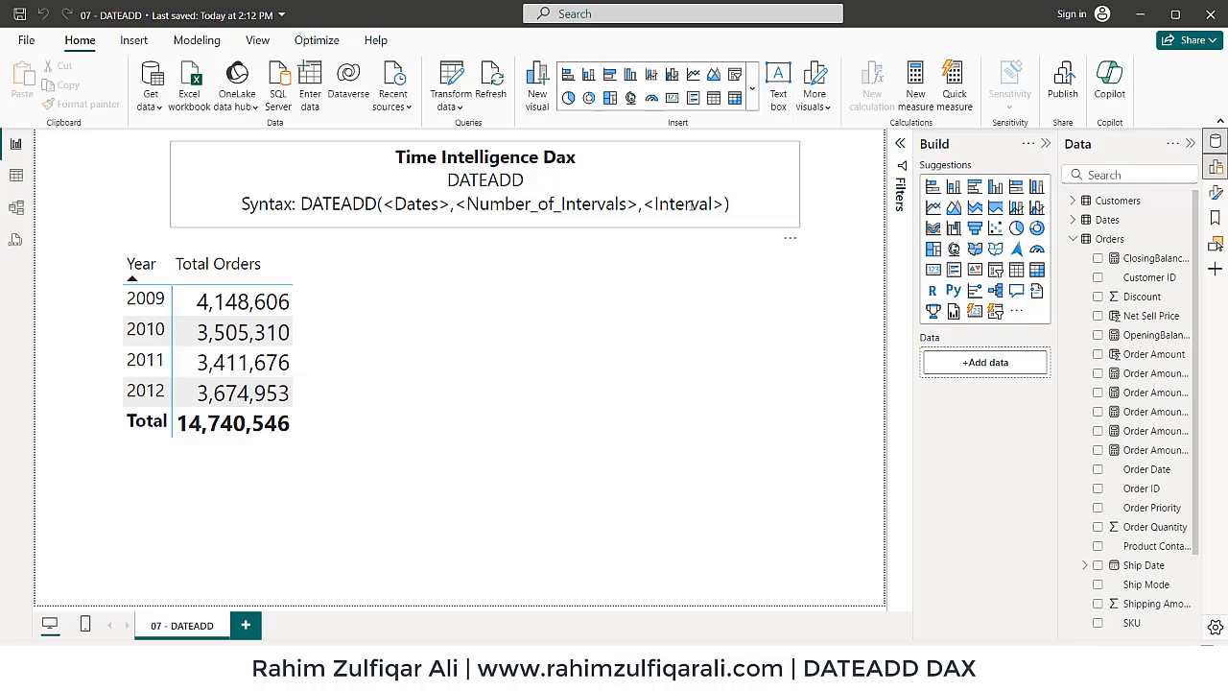
click(525, 282)
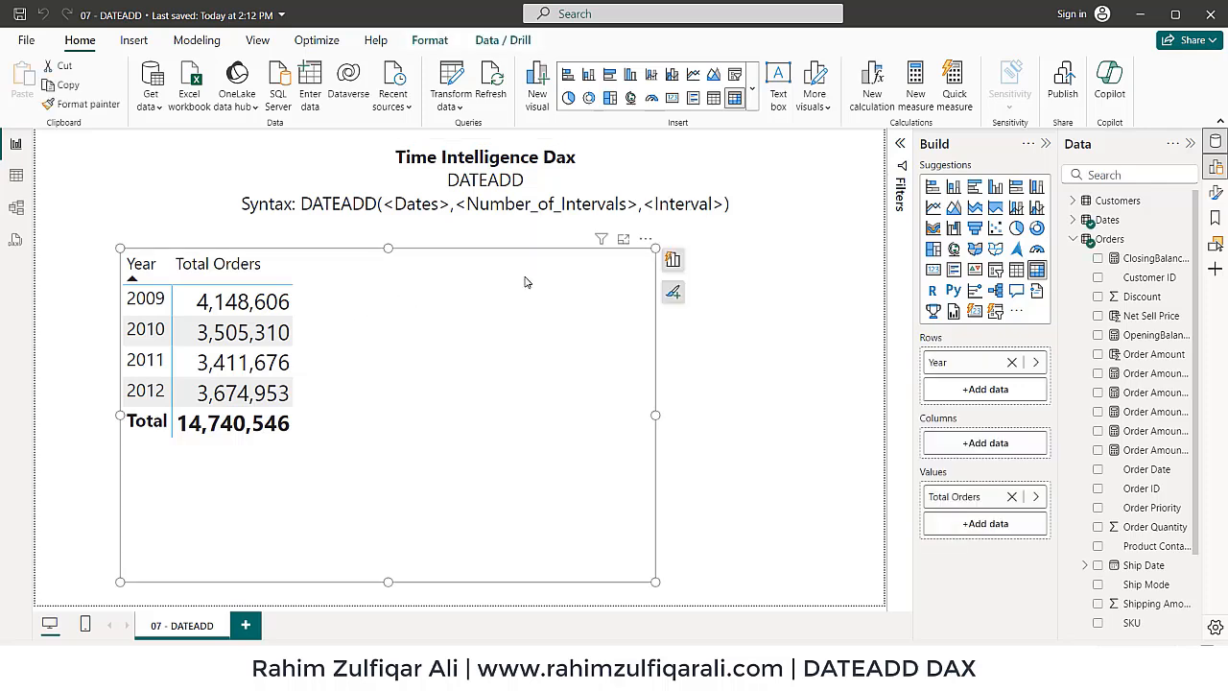
click(1110, 239)
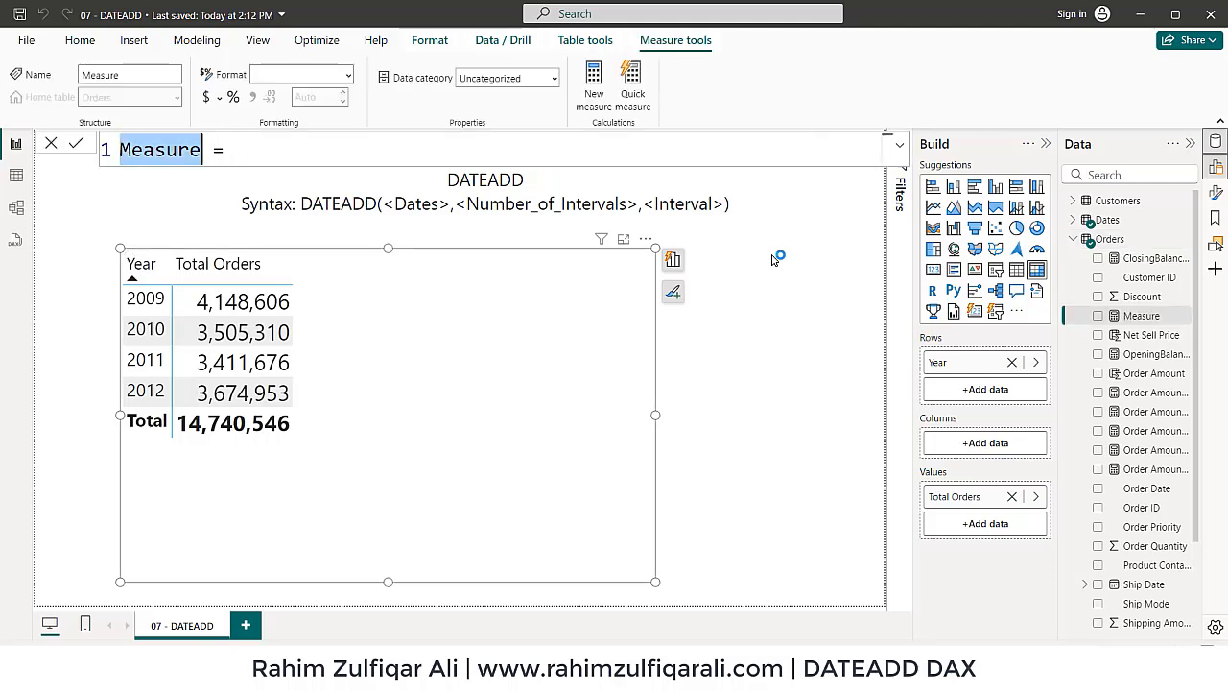
text(Dateadd)
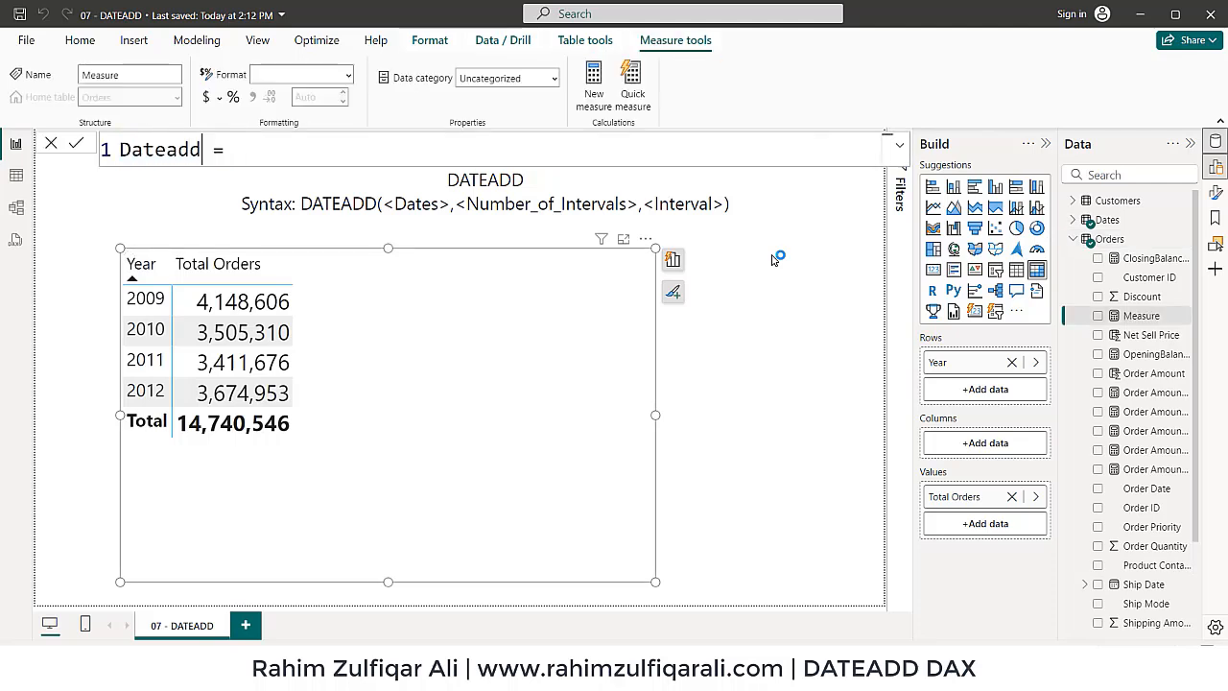
Start the Dateadd formula with the CALCULATE function.
key(End)
text(cal)
key(Tab)
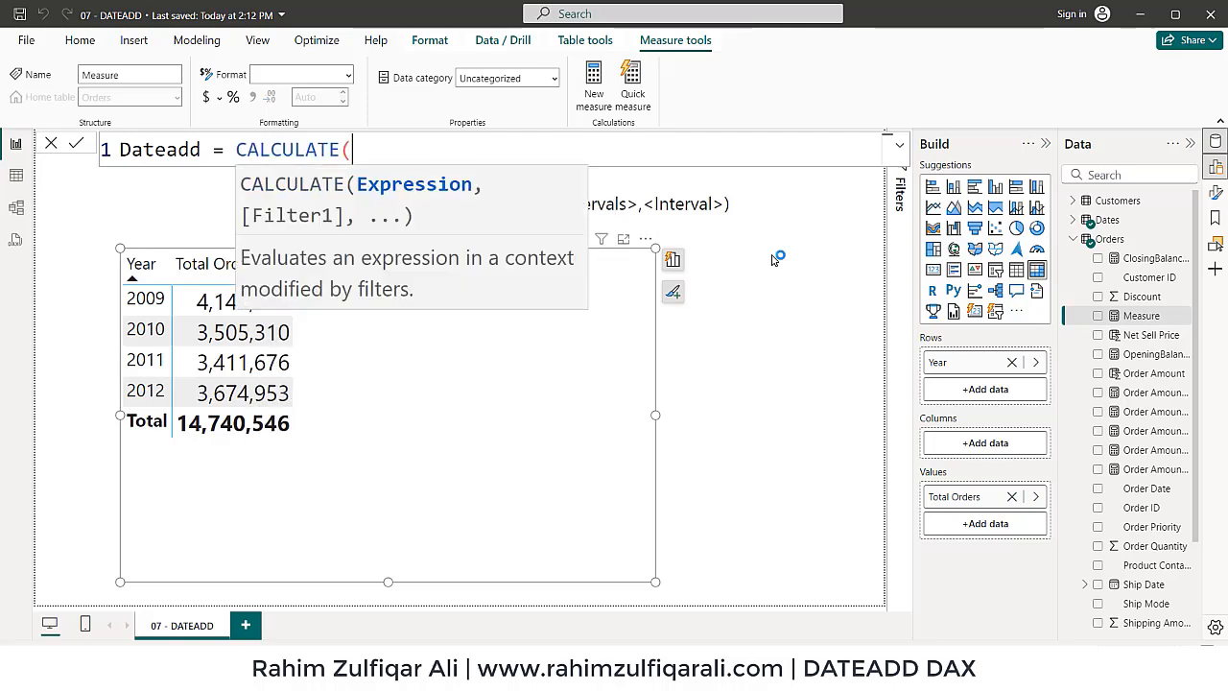
Use the Total Orders measure as the expression of CALCULATE in the Dateadd formula.
text([)
key(Down)
key(Down)
key(Down)
key(Down)
key(Down)
key(Down)
key(Down)
key(Down)
key(Down)
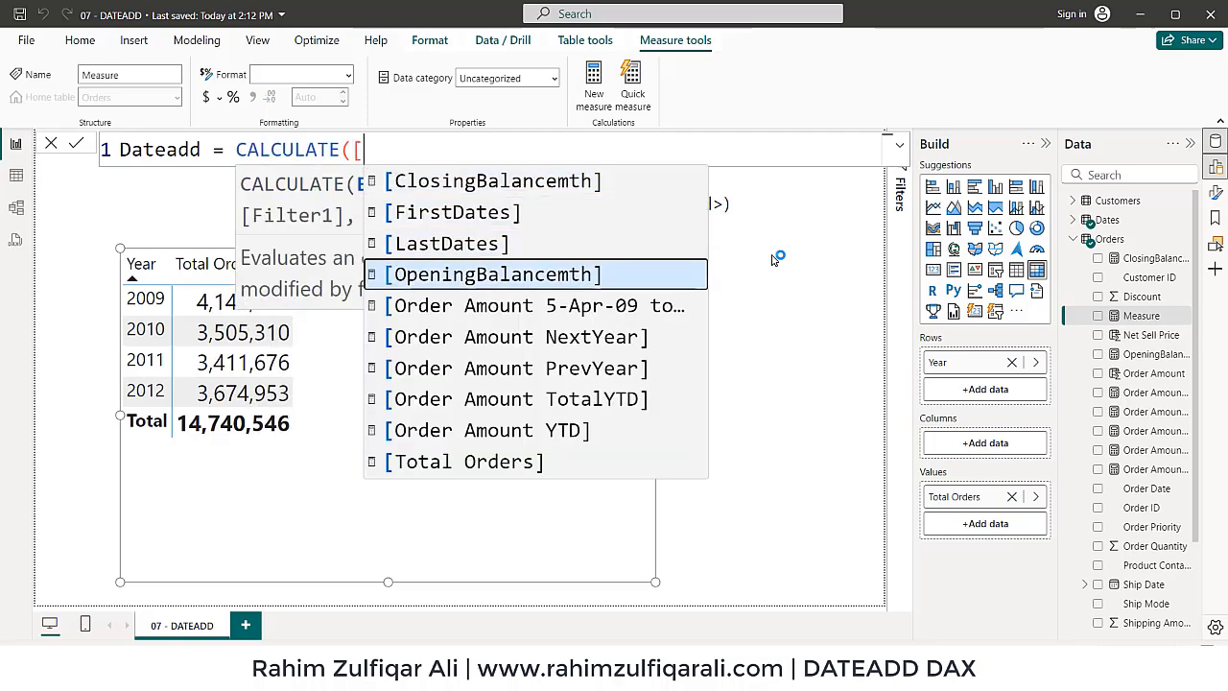
key(Tab)
text(,)
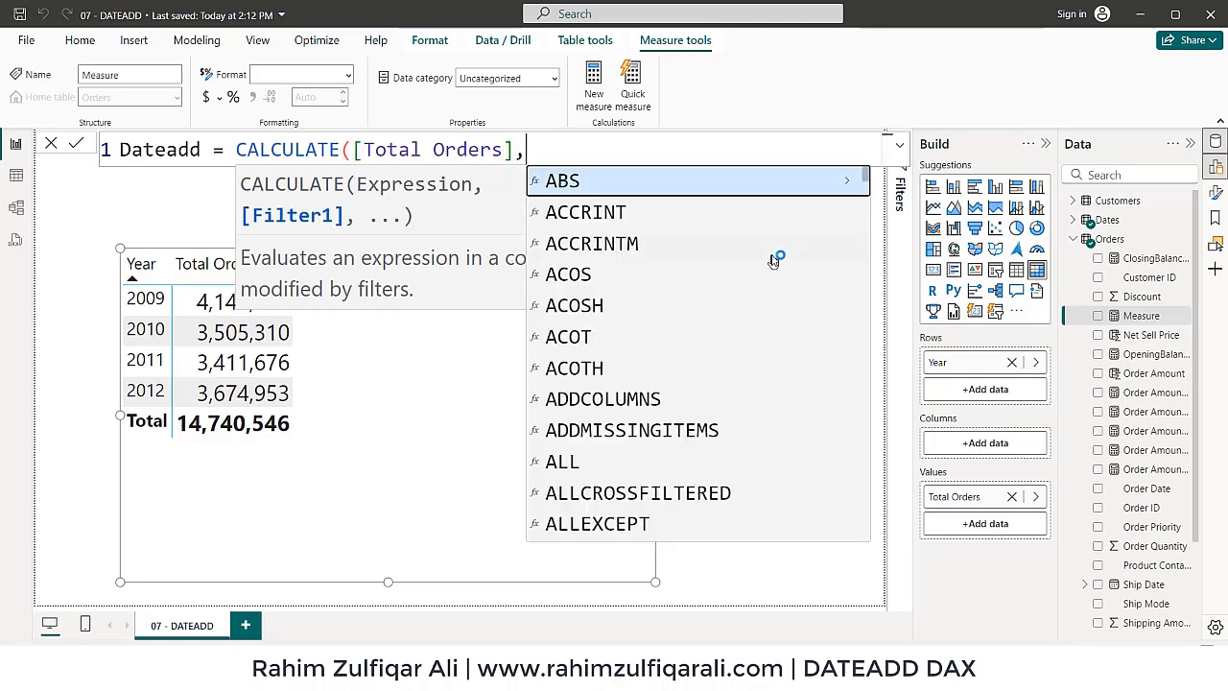
Add the DATEADD function as the CALCULATE filter, with Dates[Date] as its dates argument.
text(date)
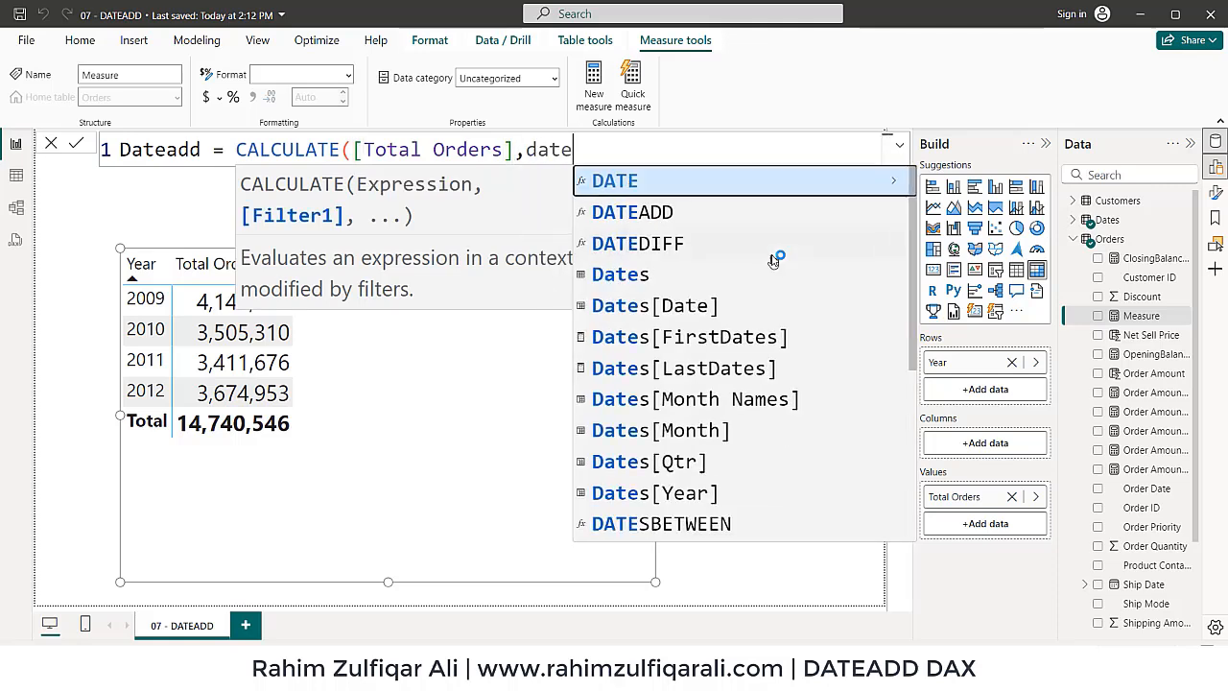
key(Down)
key(Tab)
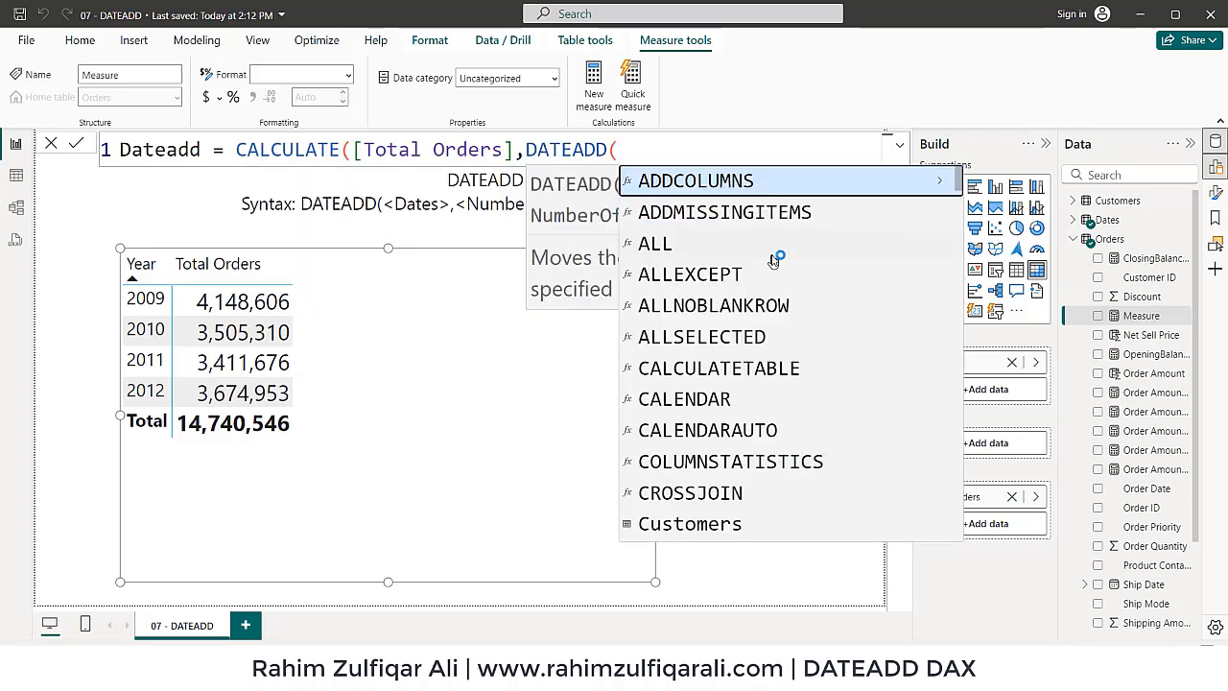
text(dates)
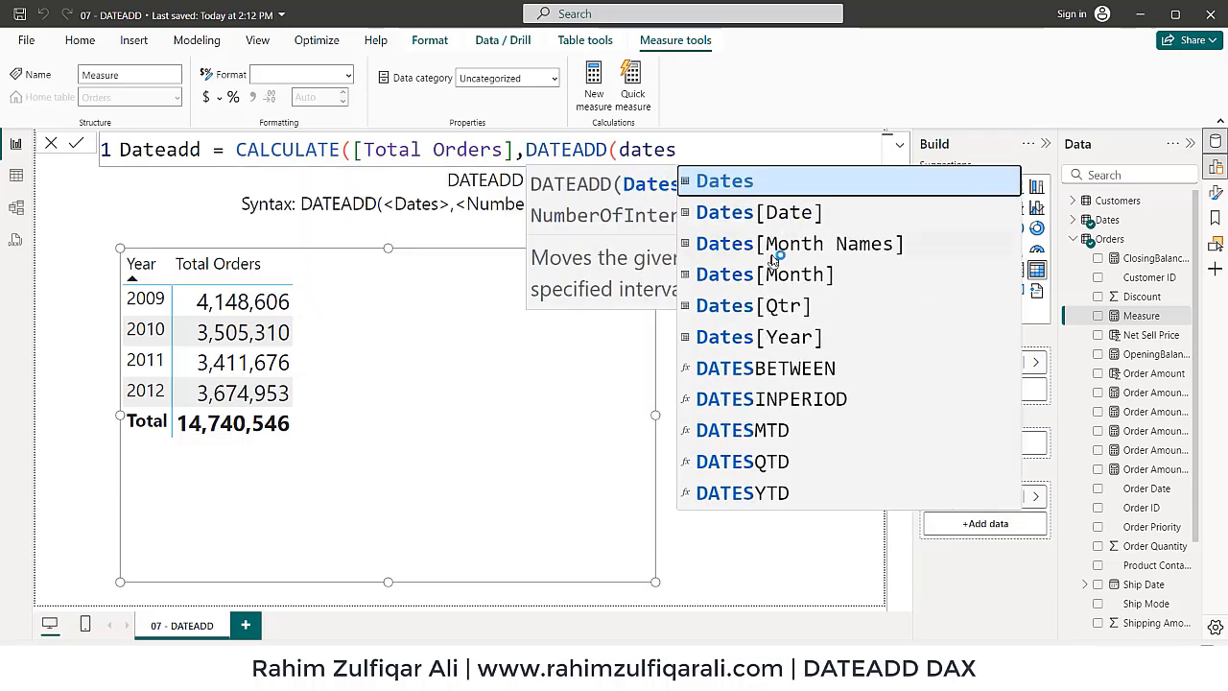
key(Down)
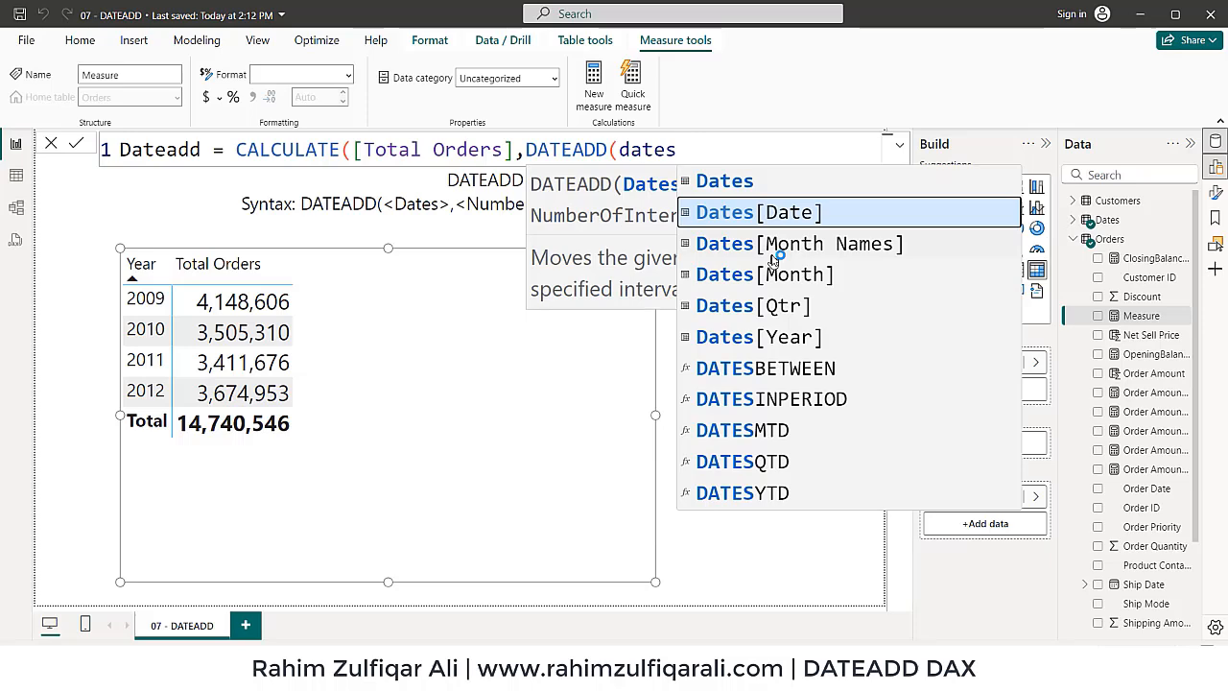
key(Tab)
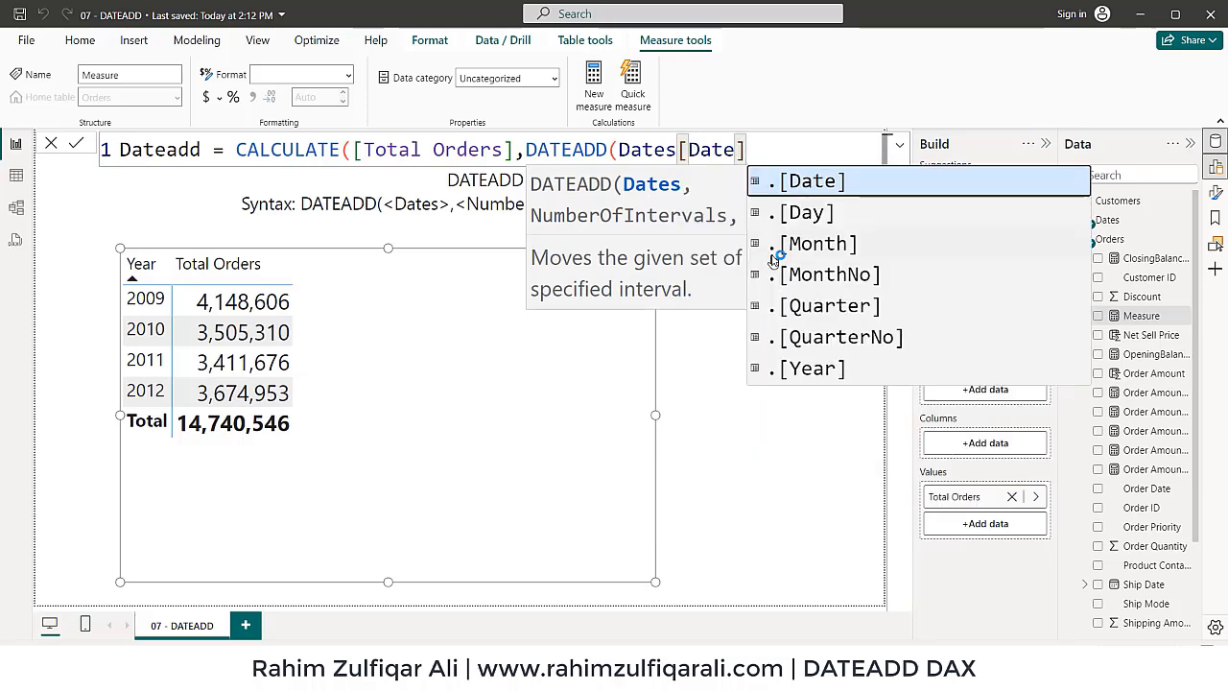
text(,)
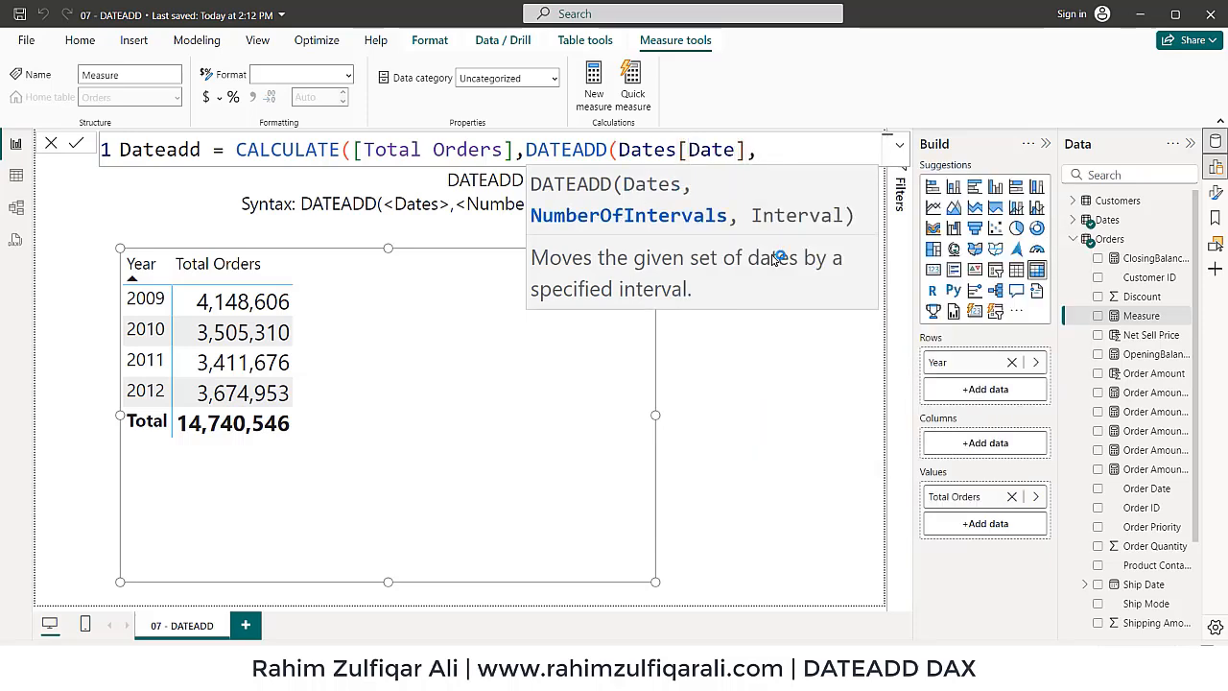
Set the DATEADD shift to -1 with the YEAR interval and commit the completed Dateadd measure.
text(-1,)
key(Down)
key(Down)
key(Down)
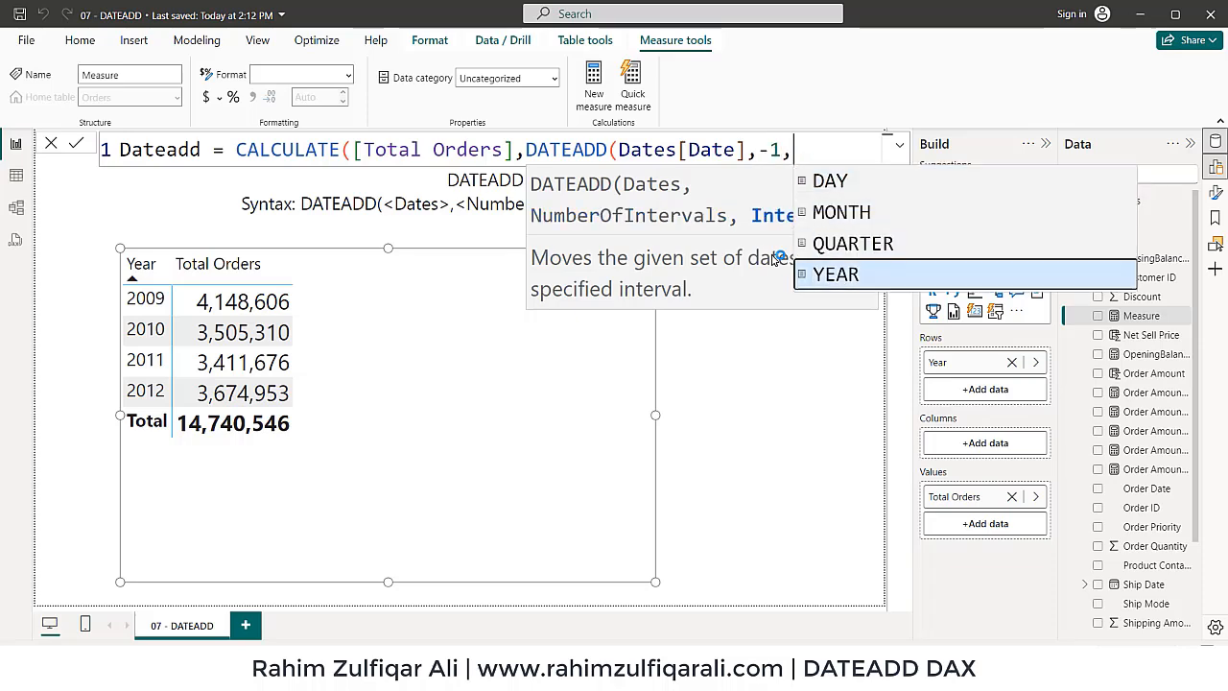
key(Tab)
text())
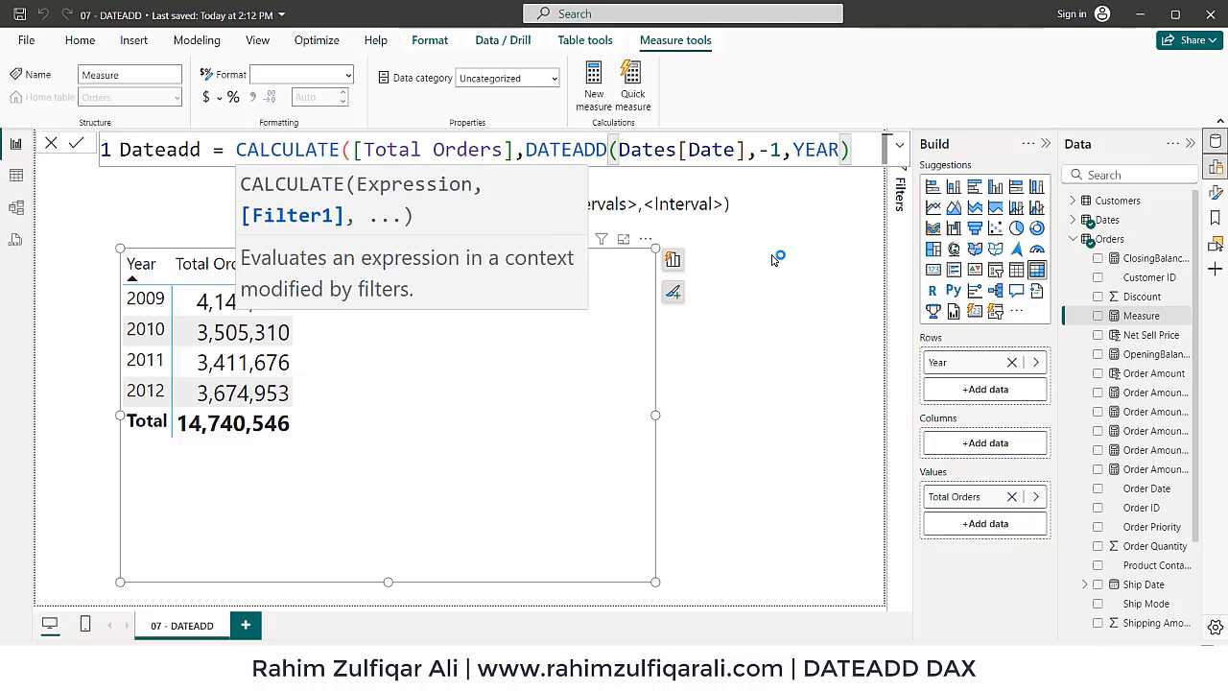
text())
key(Return)
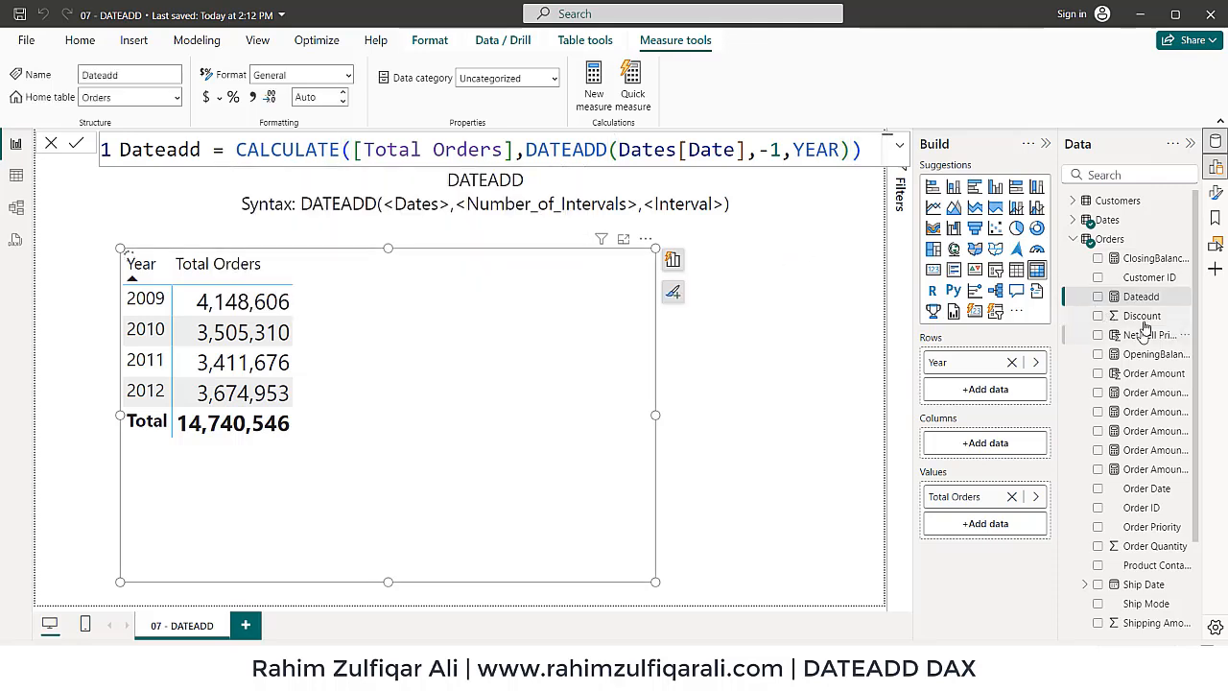
Add Dateadd to the matrix values and format it with a thousands separator and 0 decimal places.
drag(1141, 299, 400, 332)
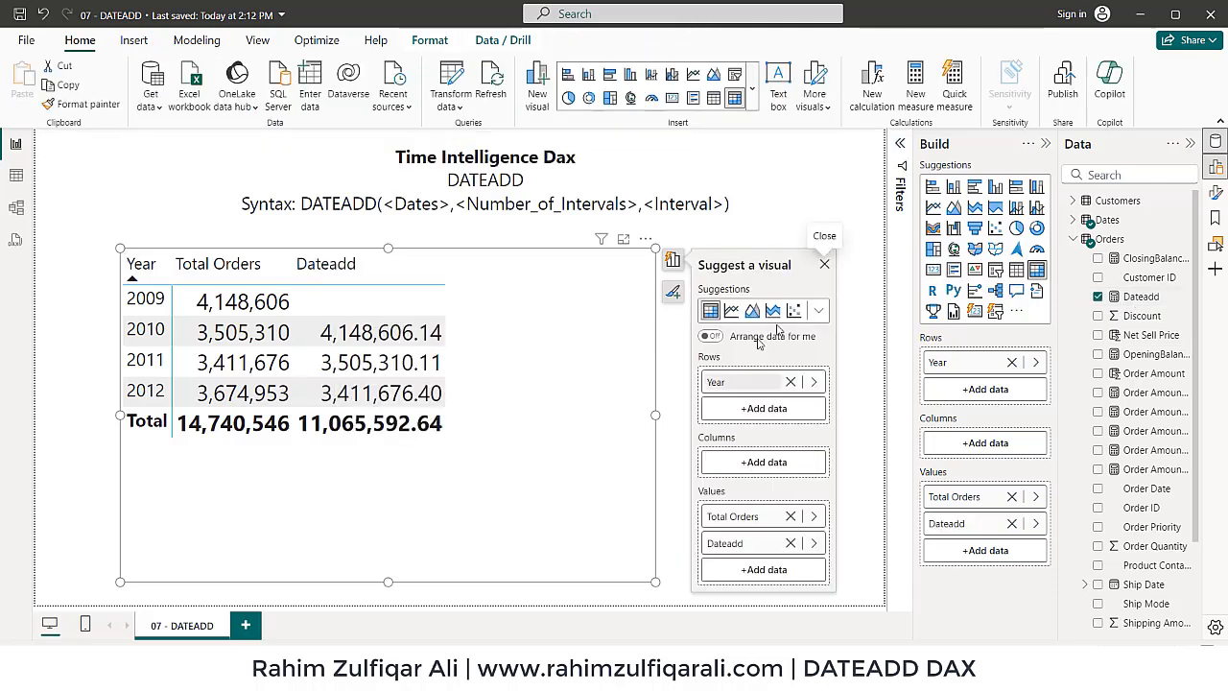
click(1142, 296)
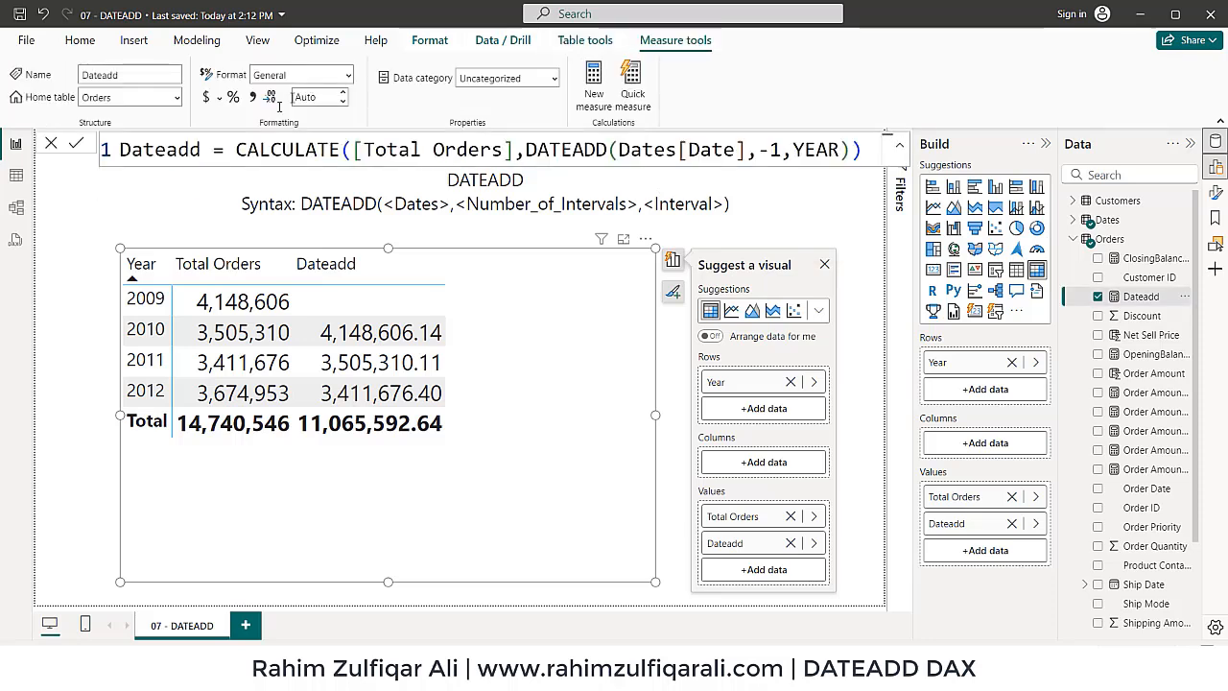
click(253, 100)
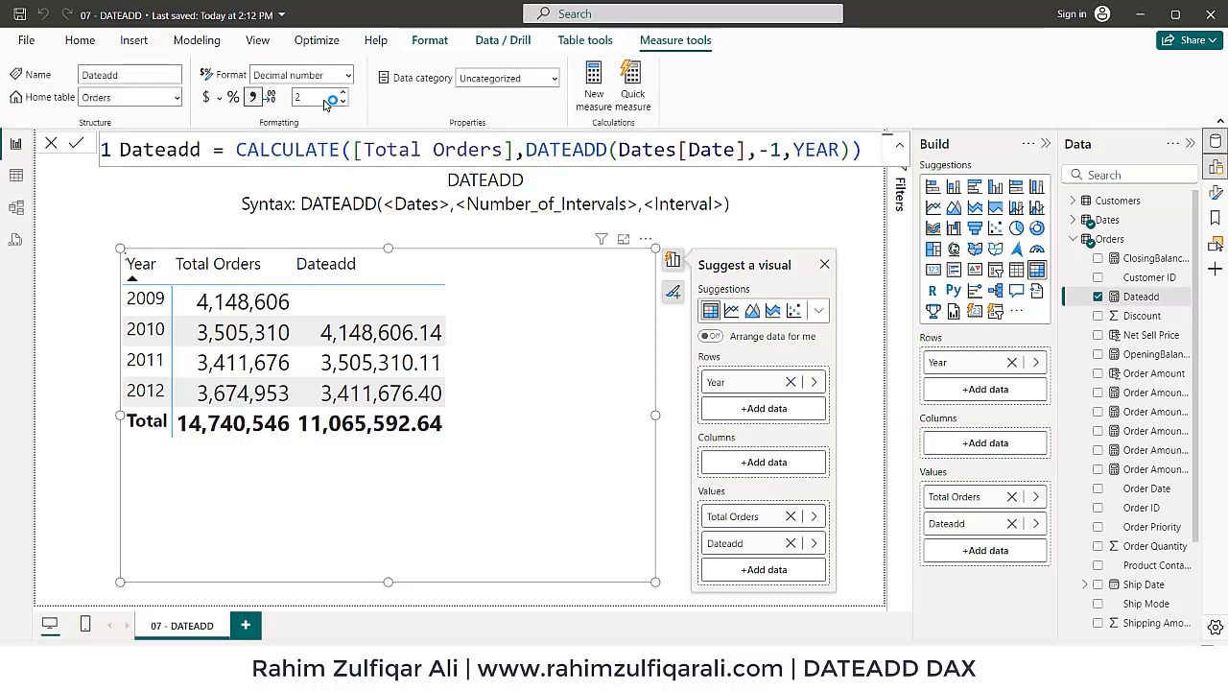
click(319, 97)
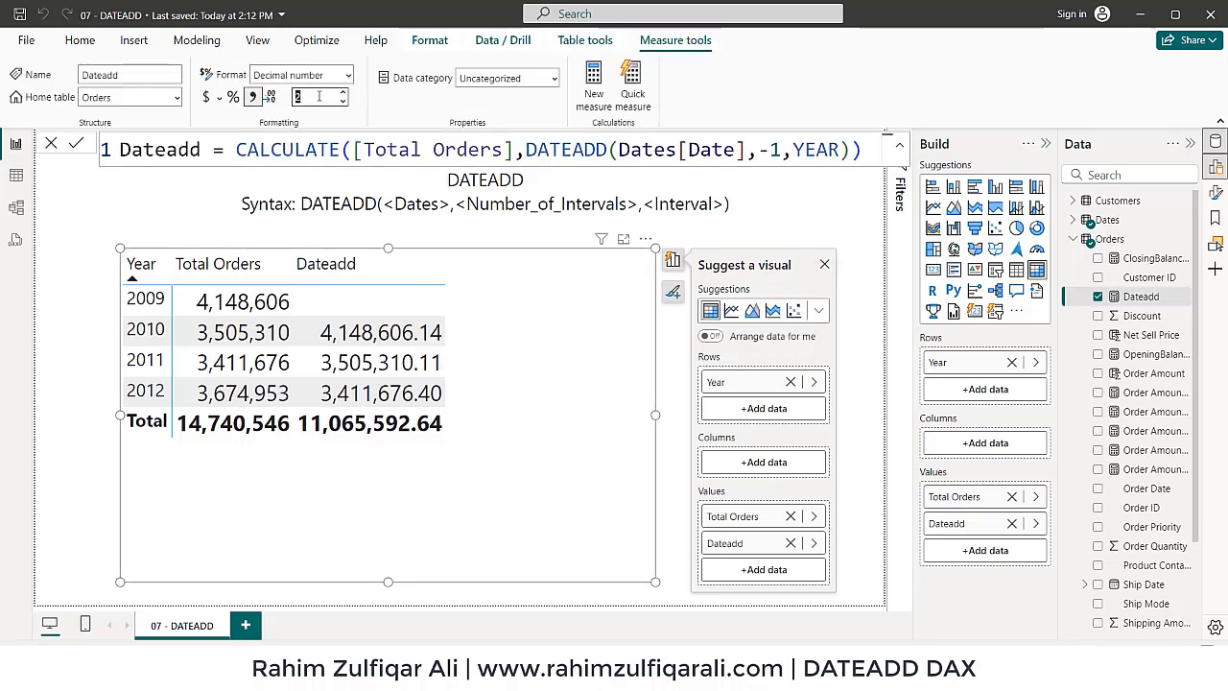
text(0)
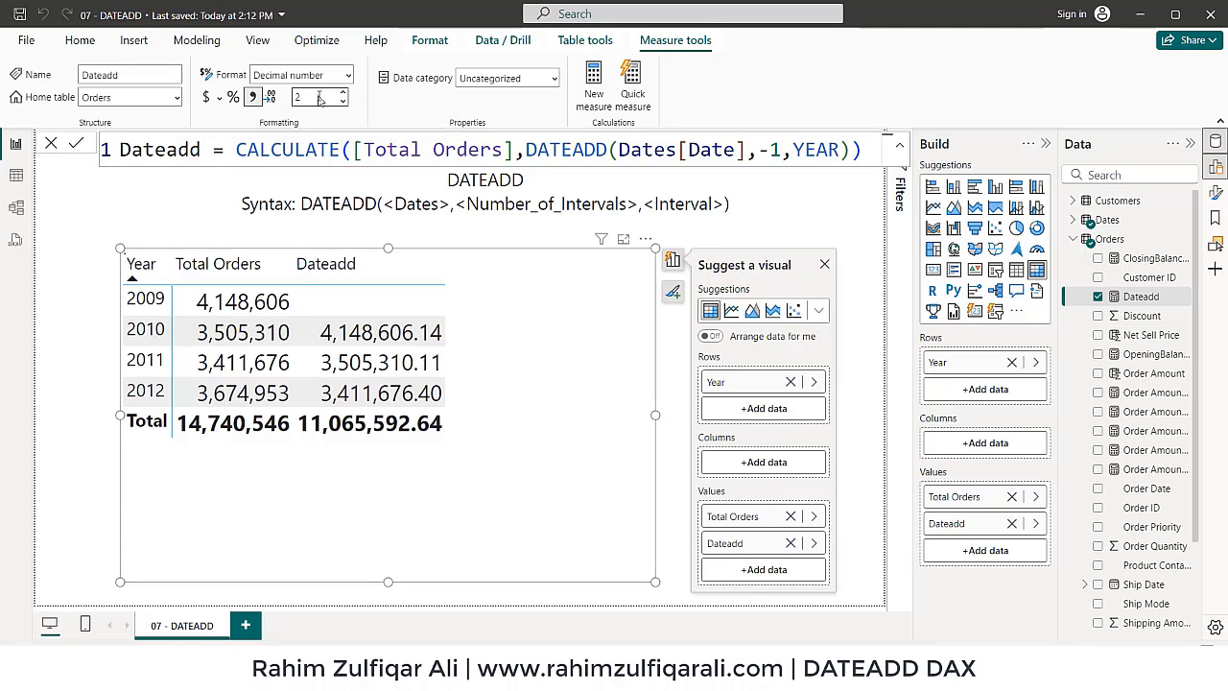
key(Return)
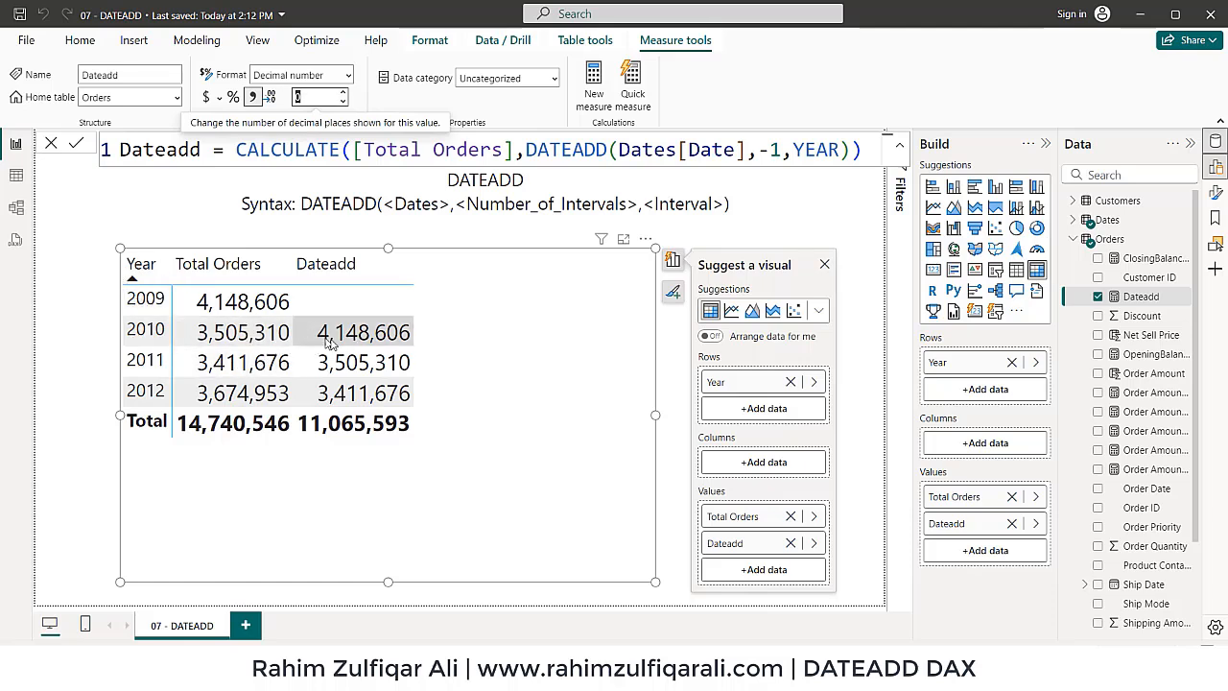
Examine the number of intervals and interval arguments of DATEADD in the formula against the yearly matrix values.
click(774, 149)
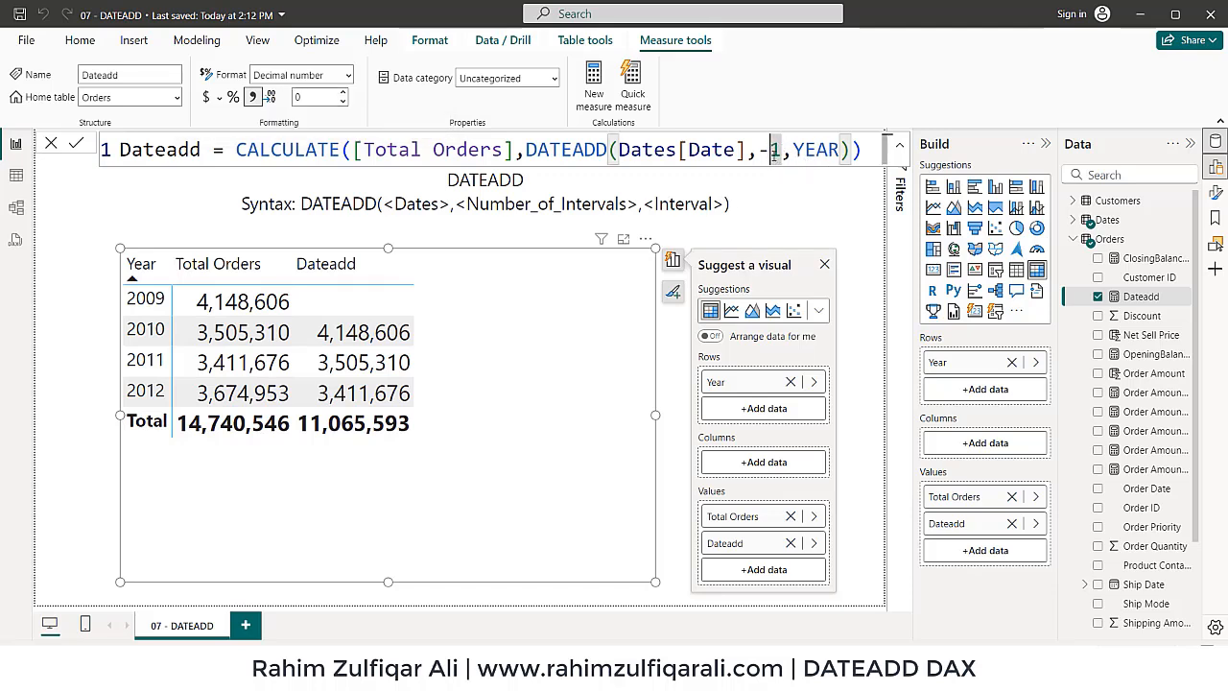
click(805, 150)
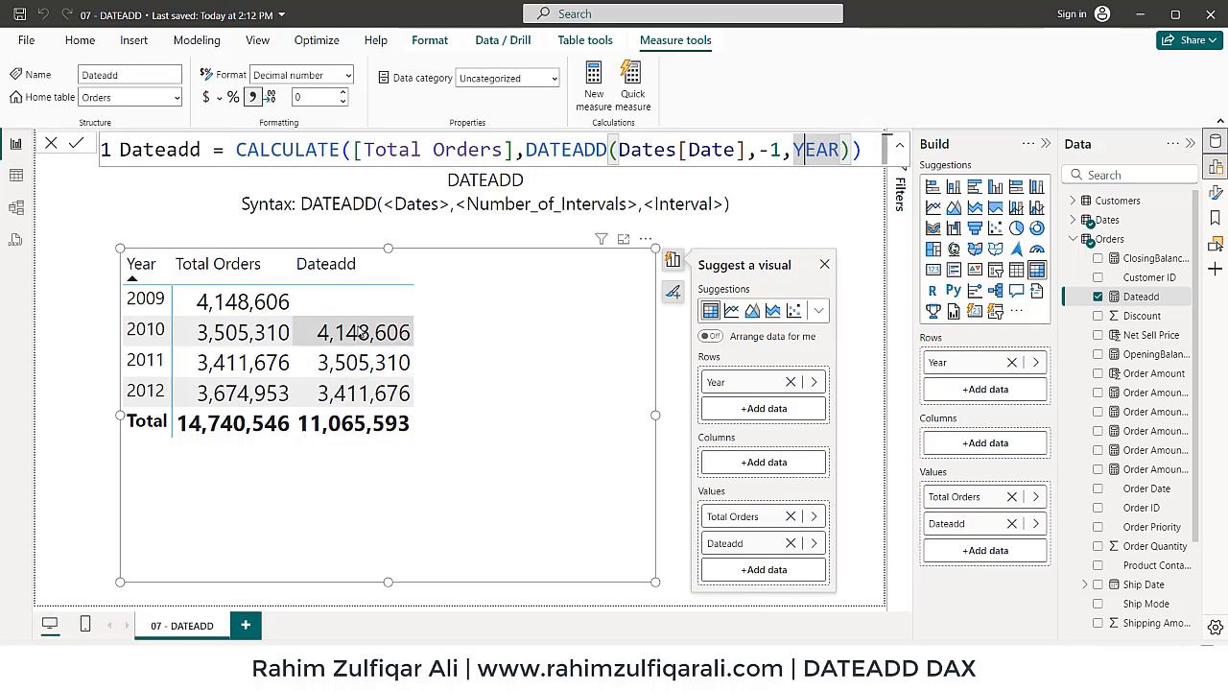
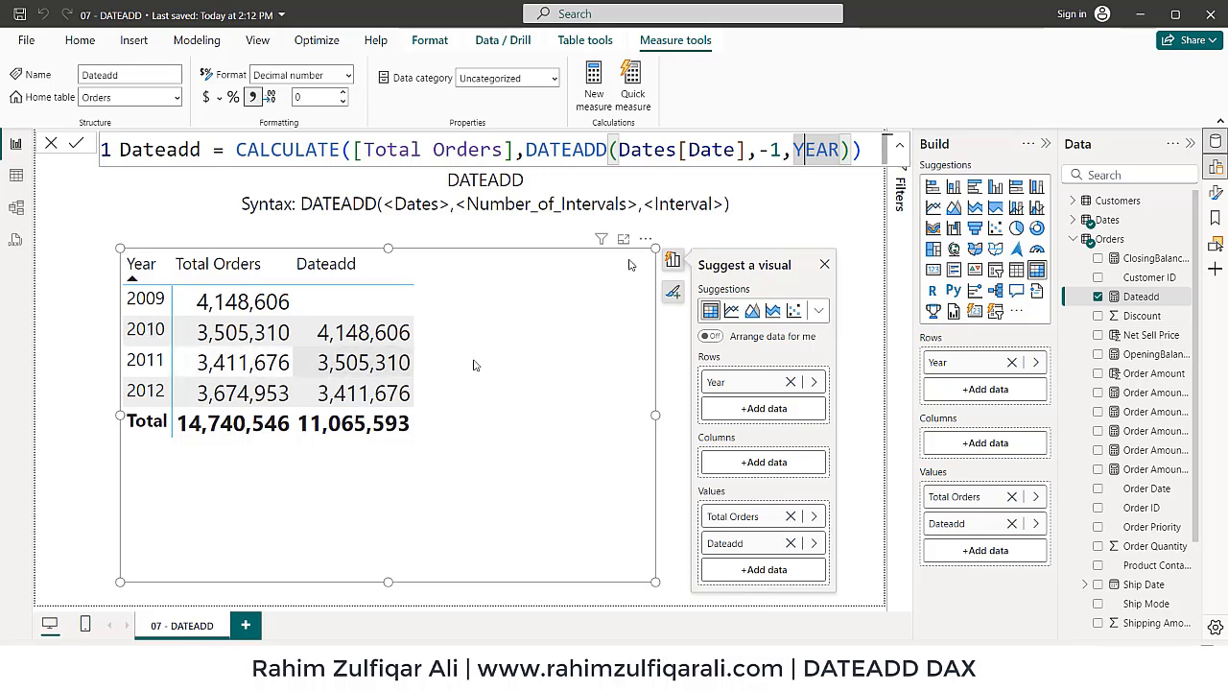
click(576, 159)
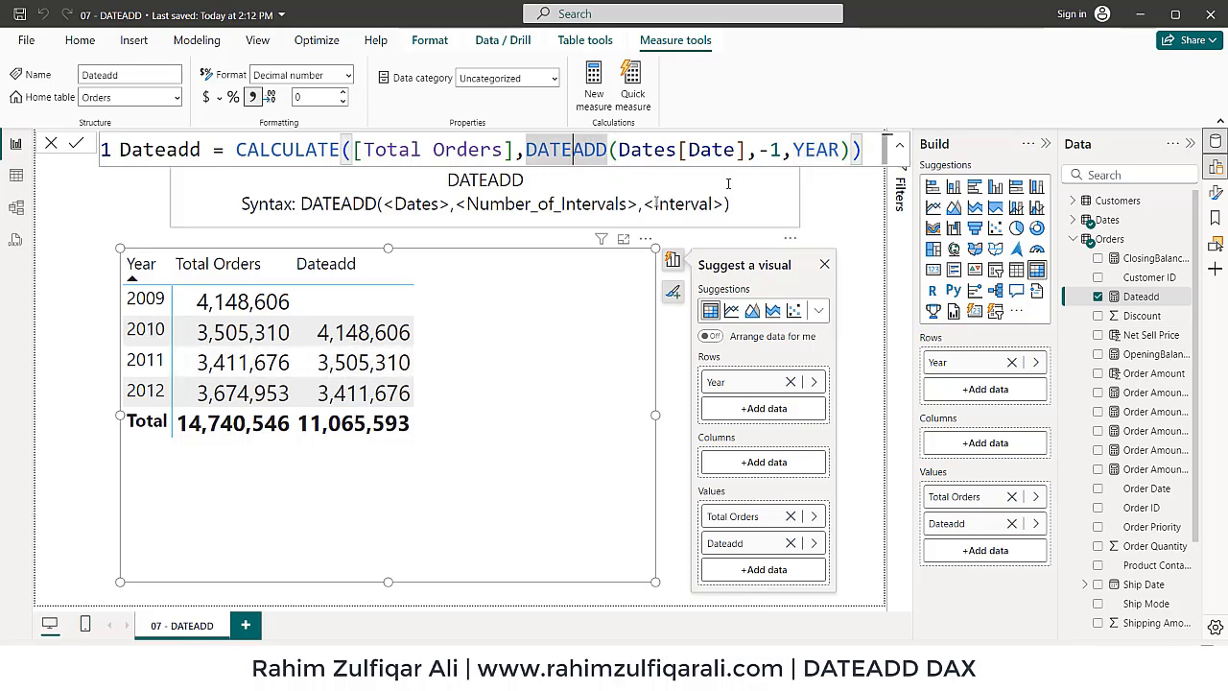
click(806, 151)
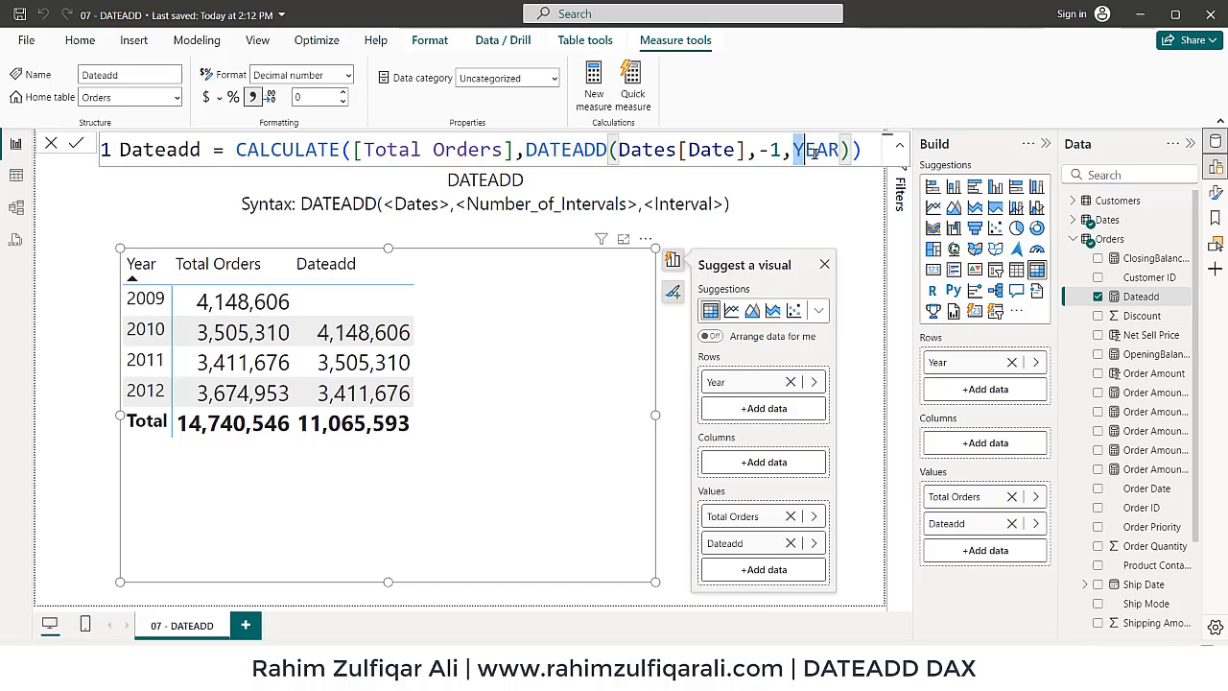
double_click(814, 152)
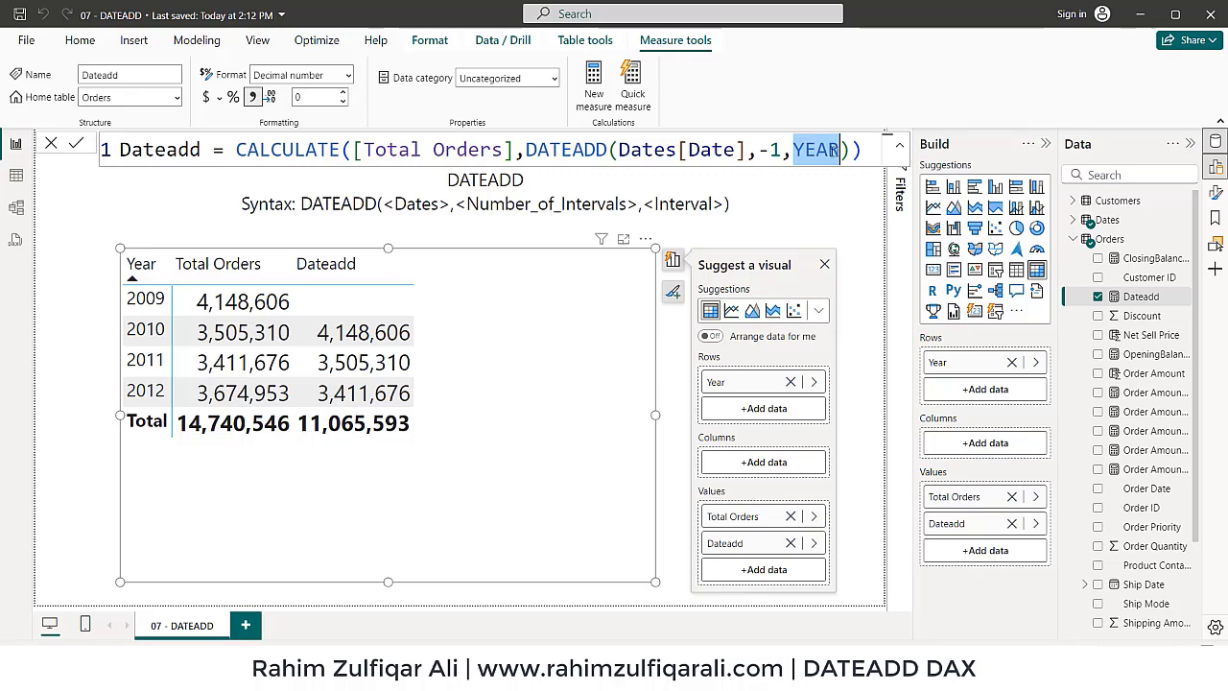
click(781, 150)
drag(782, 151, 759, 151)
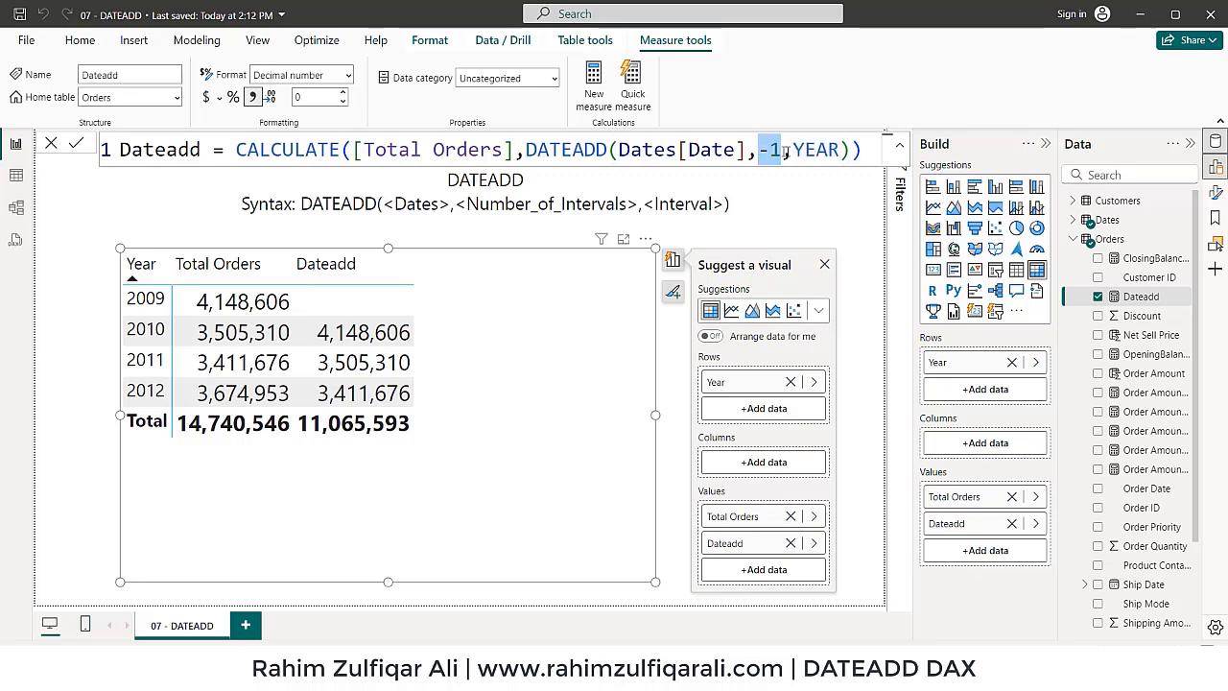
click(856, 150)
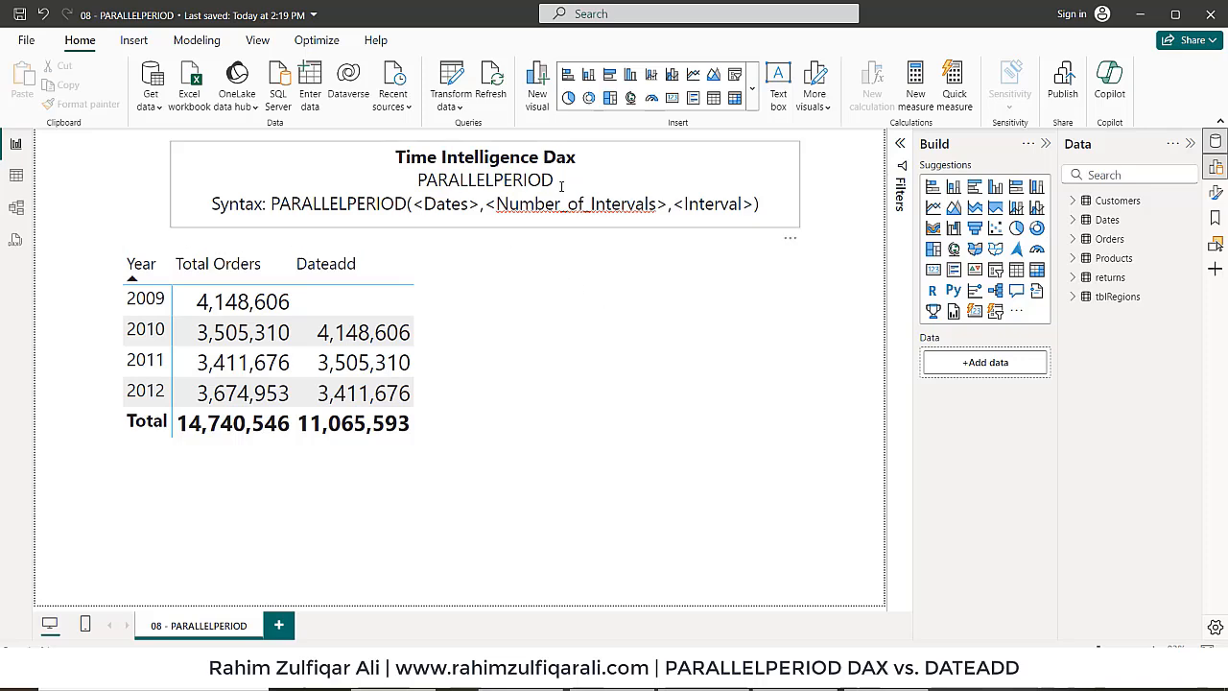
In the 08 - PARALLELPERIOD report, create a new measure in the Orders table and name it ParallelPeriod.
click(526, 336)
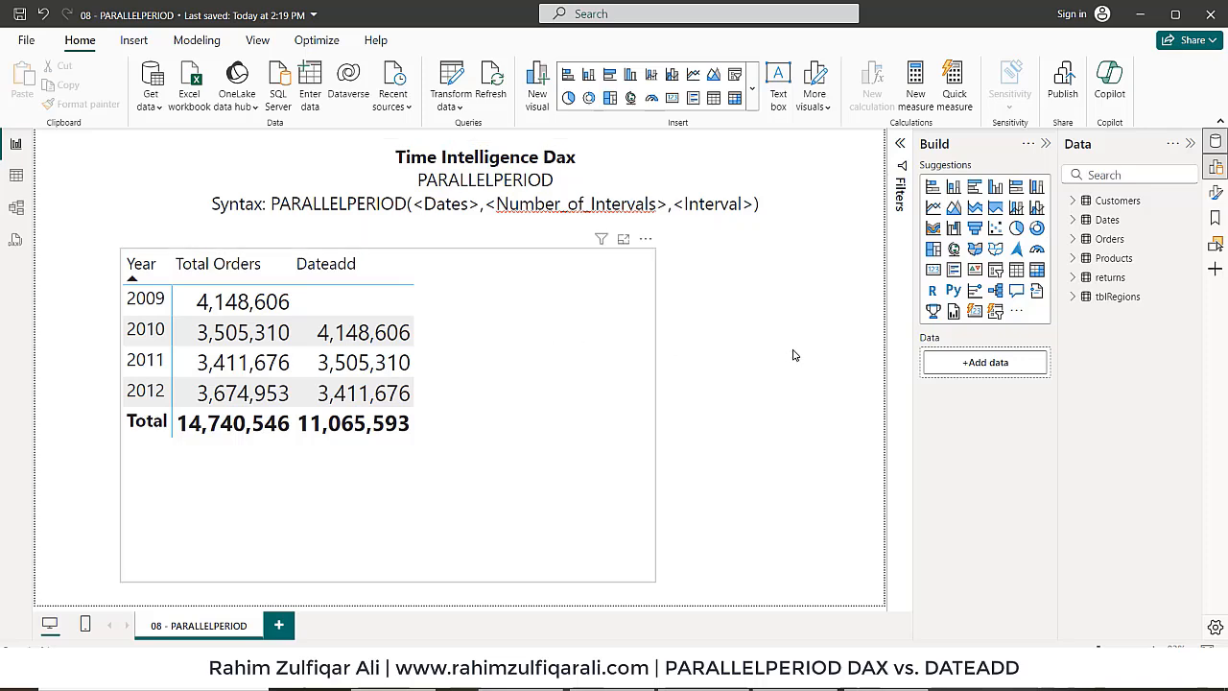
click(1105, 240)
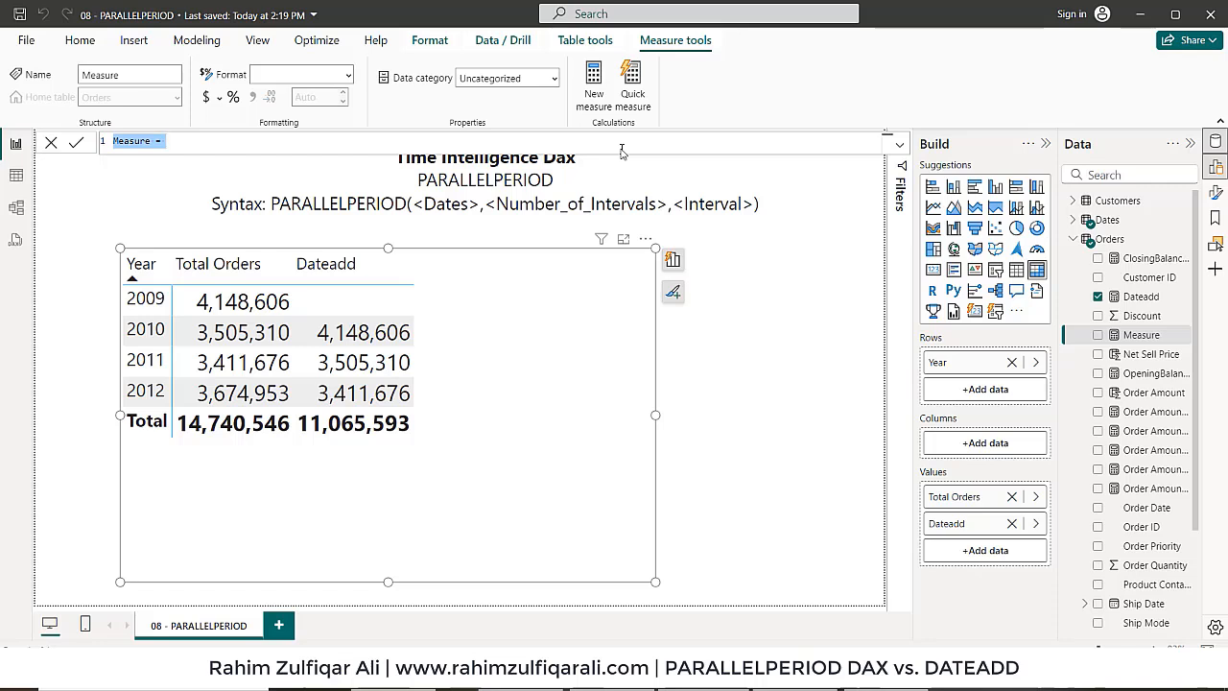
scroll(622, 151, up, 3)
scroll(622, 152, up, 1)
key(Home)
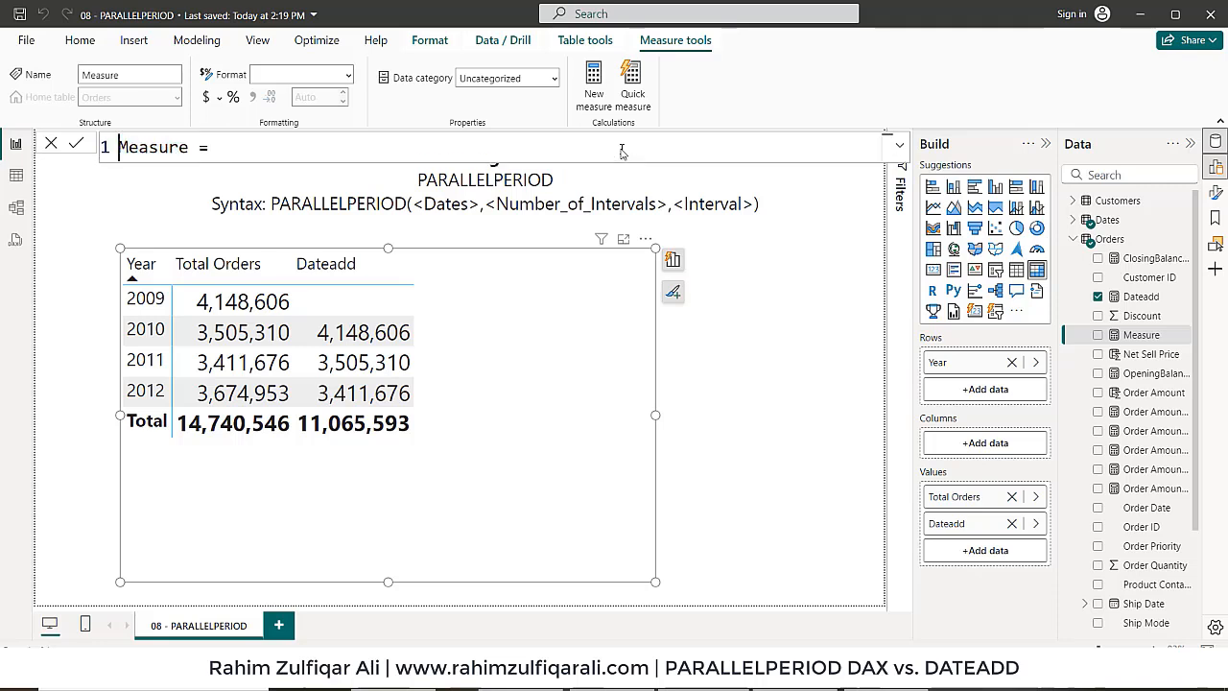
key(ctrl+shift+Right)
text(pARAL)
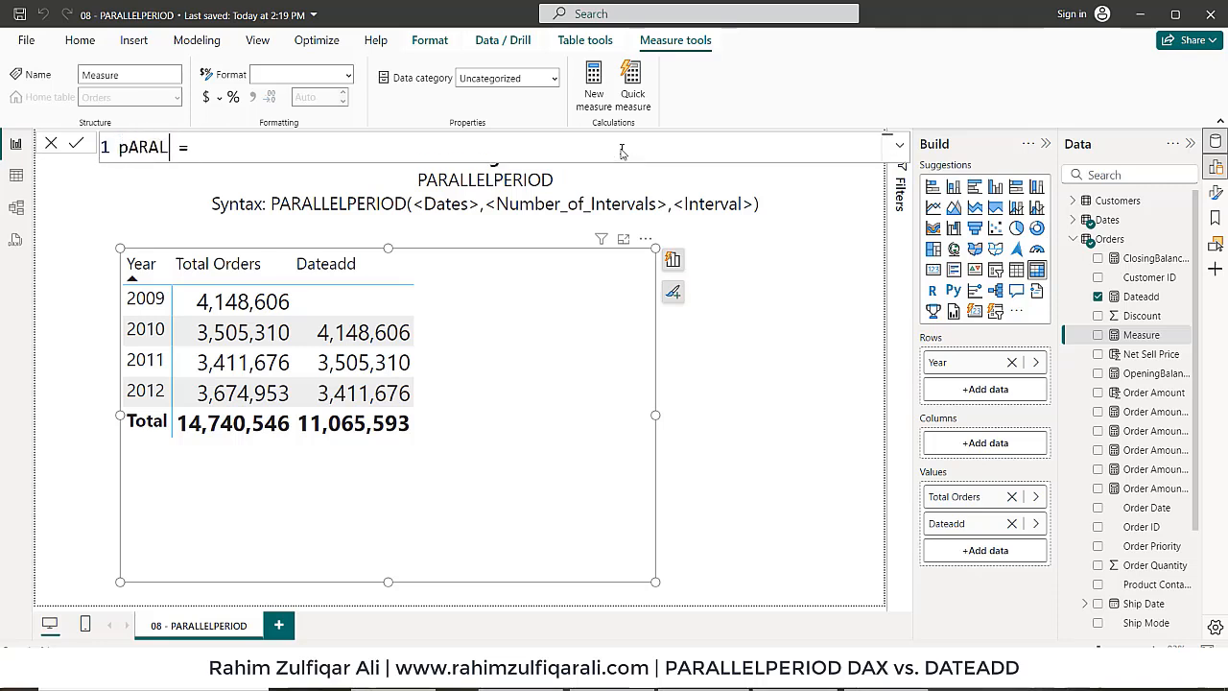
key(BackSpace)
key(BackSpace)
key(BackSpace)
key(BackSpace)
key(BackSpace)
text(Parallel)
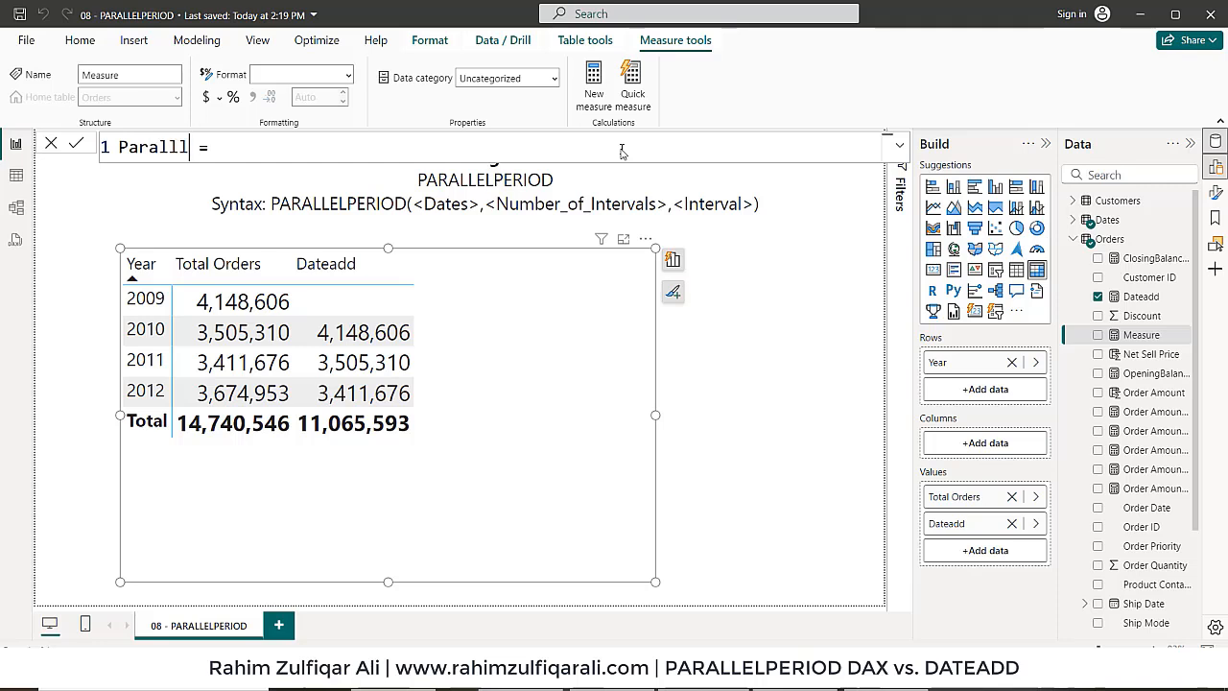
text(Priod)
key(Left)
key(Left)
key(Left)
key(Left)
text(e)
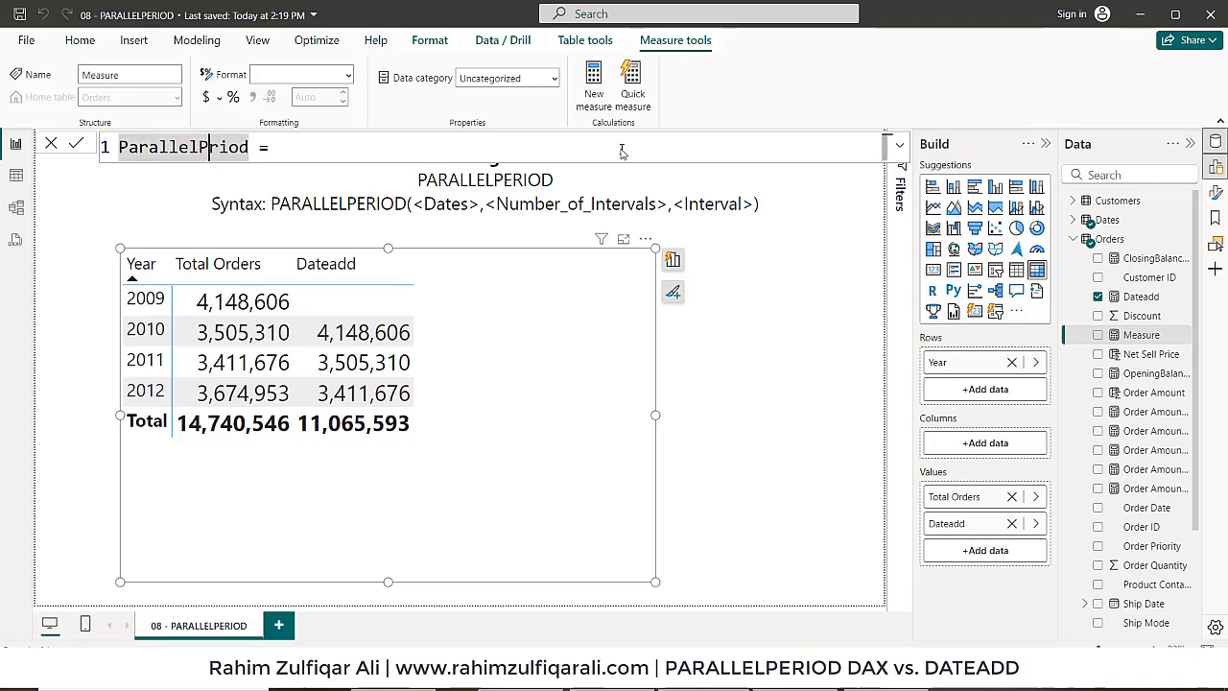
Start the ParallelPeriod formula with CALCULATE, using the Total Orders measure as its expression.
key(End)
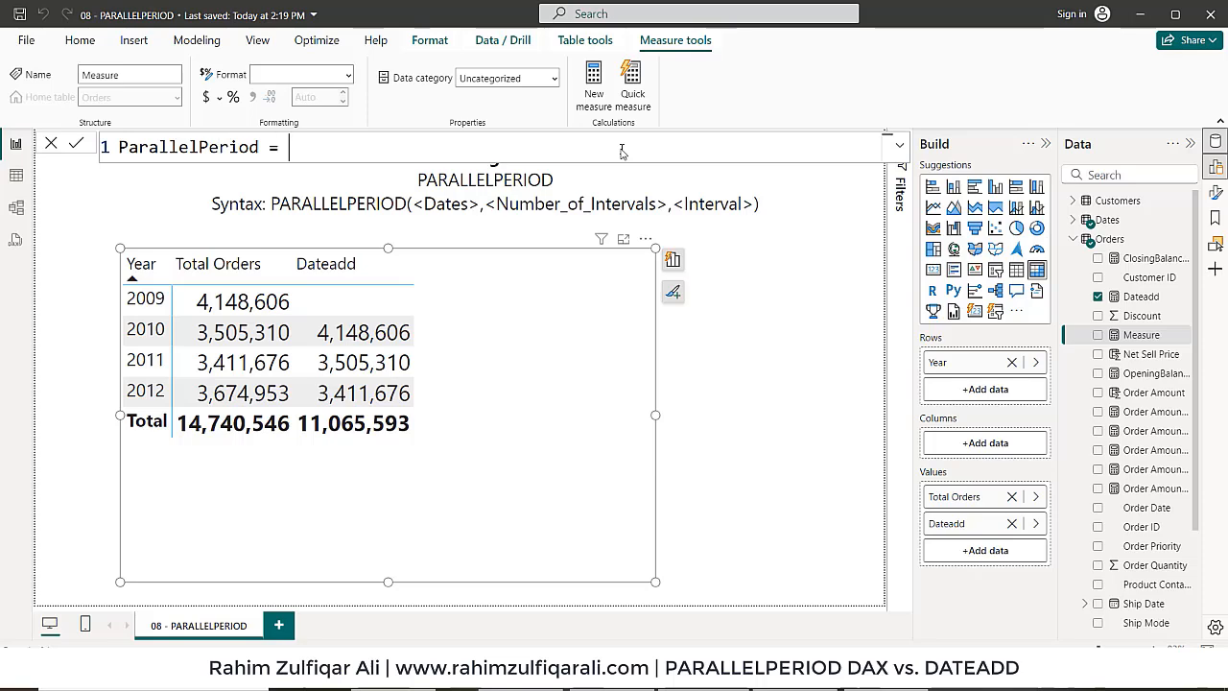
text(cal)
key(Tab)
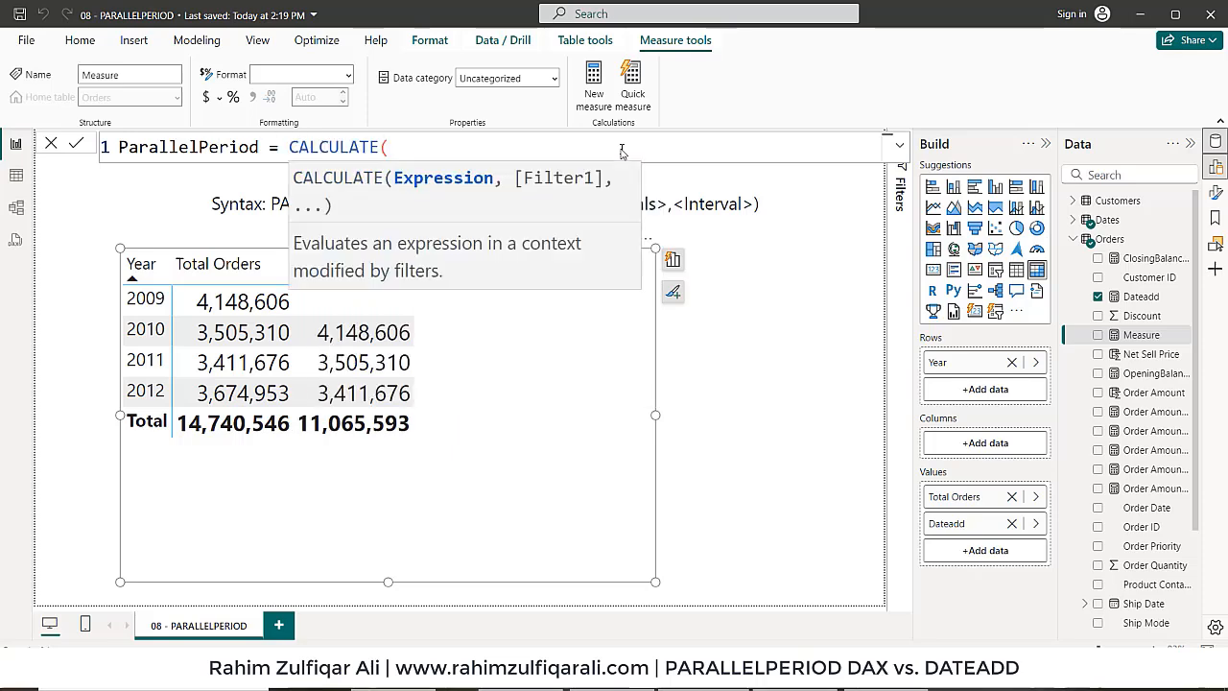
text([)
key(Down)
key(Down)
key(Down)
key(Down)
key(Down)
key(Down)
key(Down)
key(Down)
key(Down)
key(Down)
key(Tab)
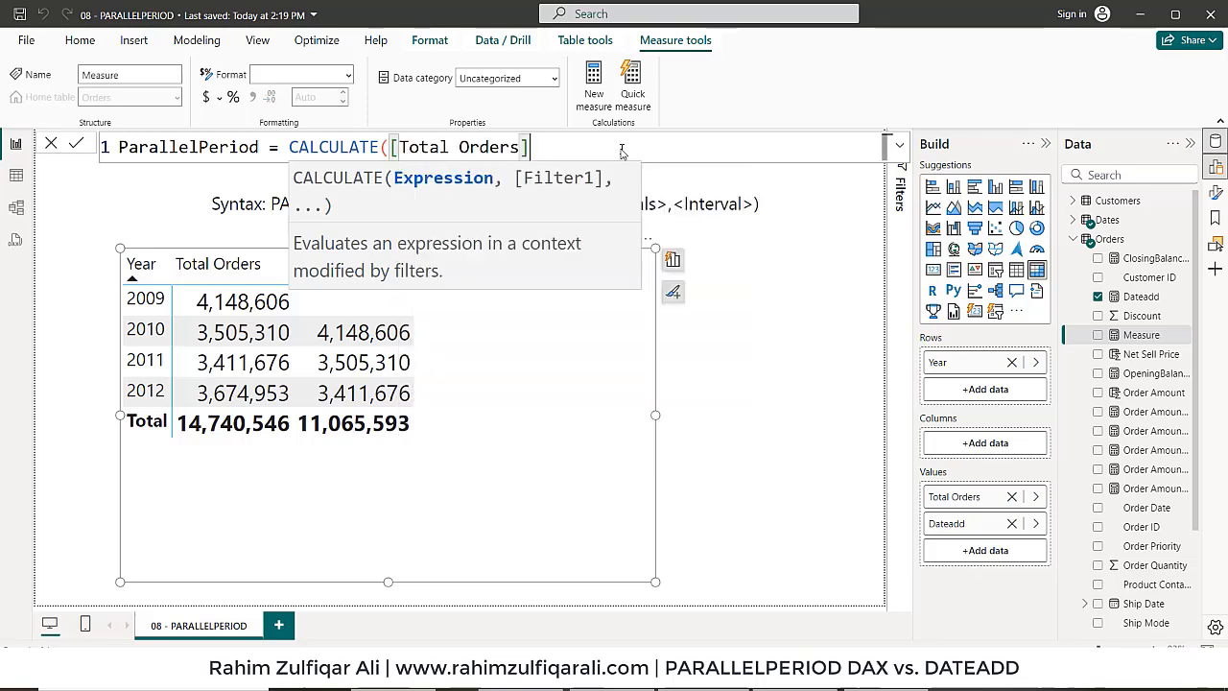
text(, )
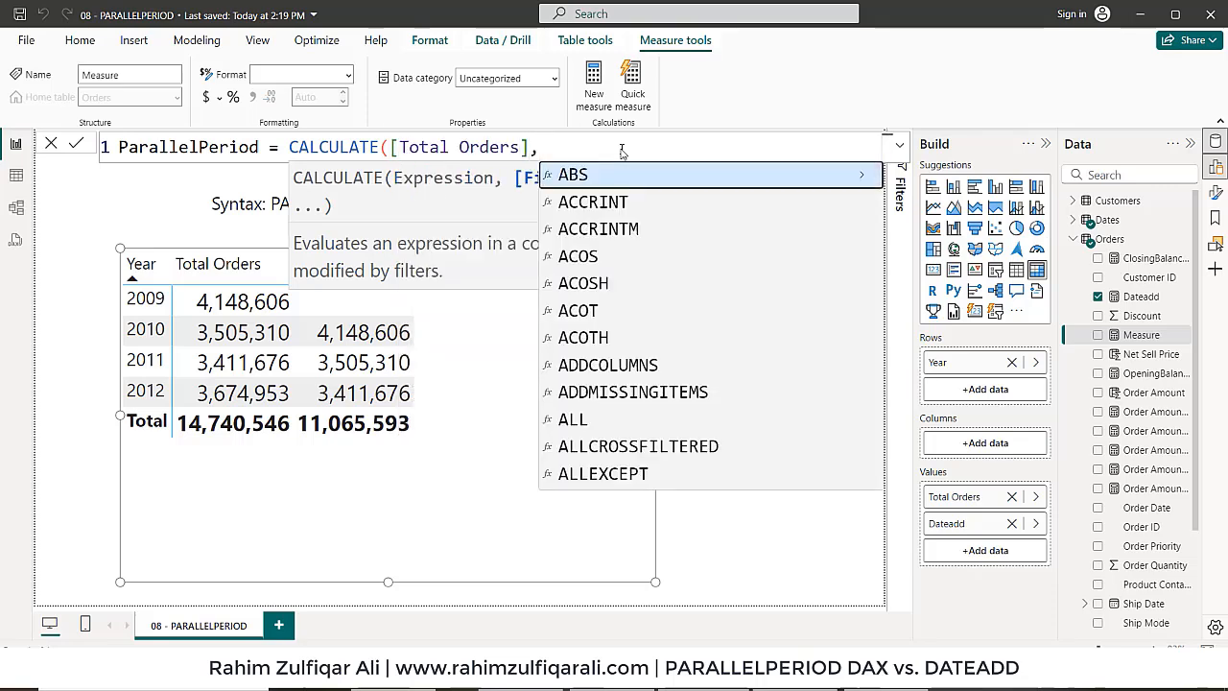
Add PARALLELPERIOD as the CALCULATE filter in the ParallelPeriod formula, using Dates[Date] and -1 as the number of intervals.
text(para)
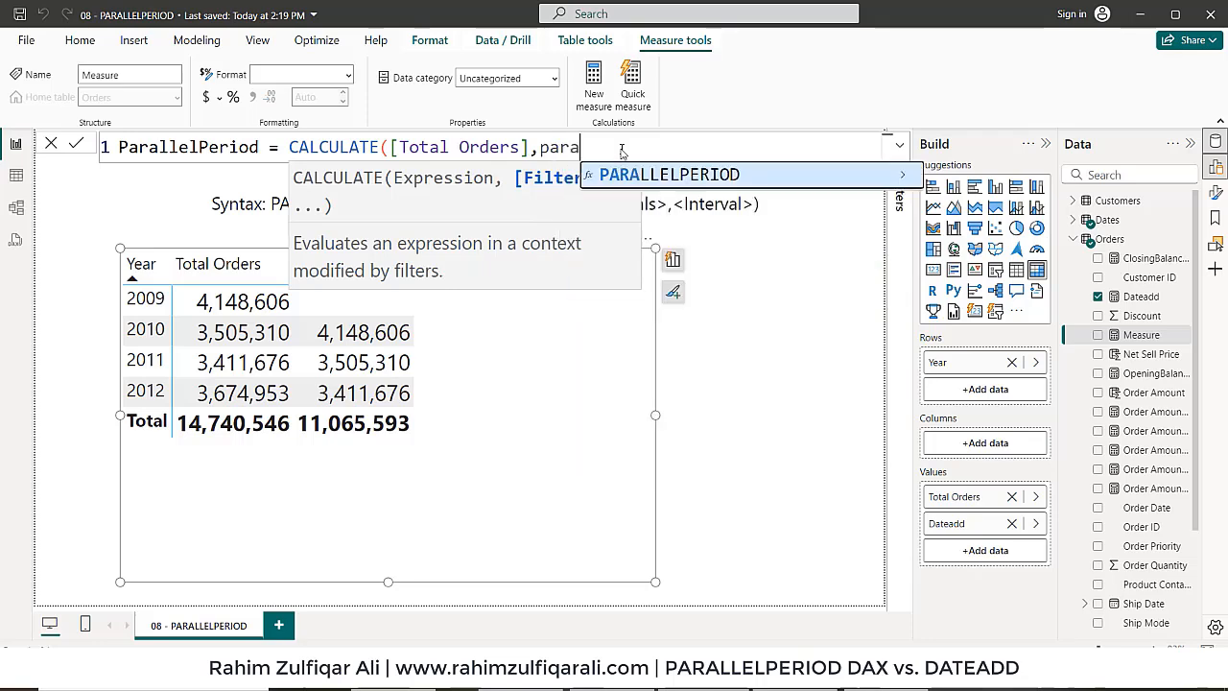
key(Tab)
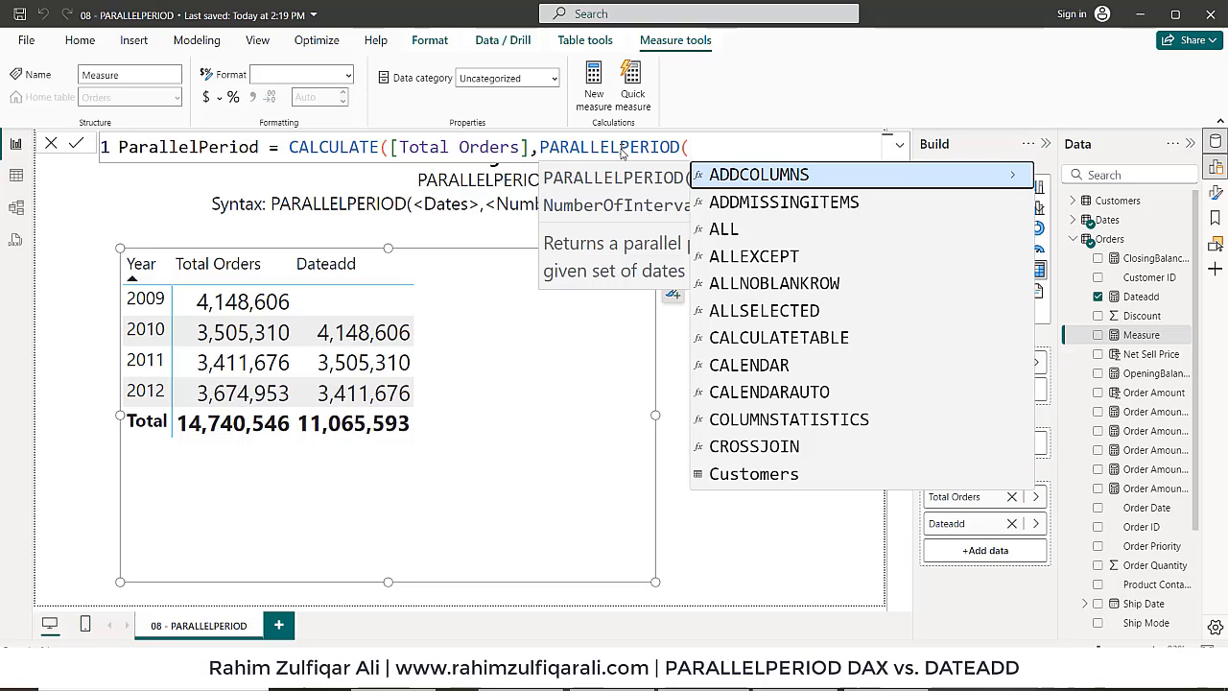
text(dates)
key(Down)
key(Tab)
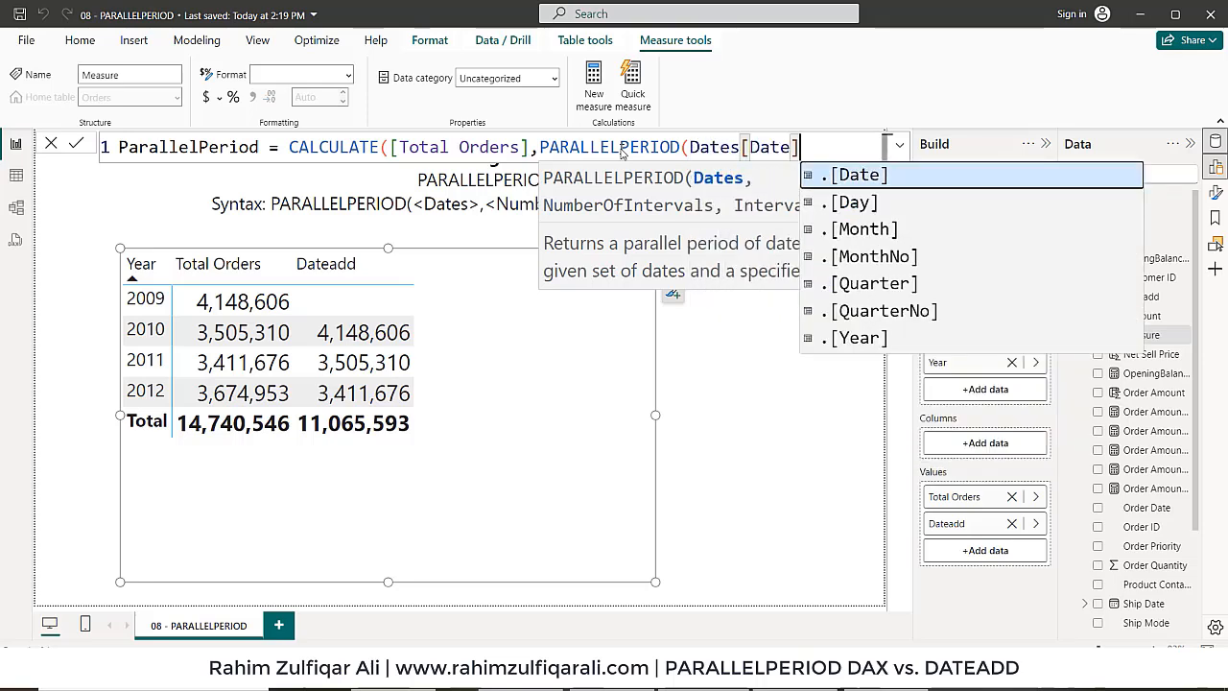
text(,)
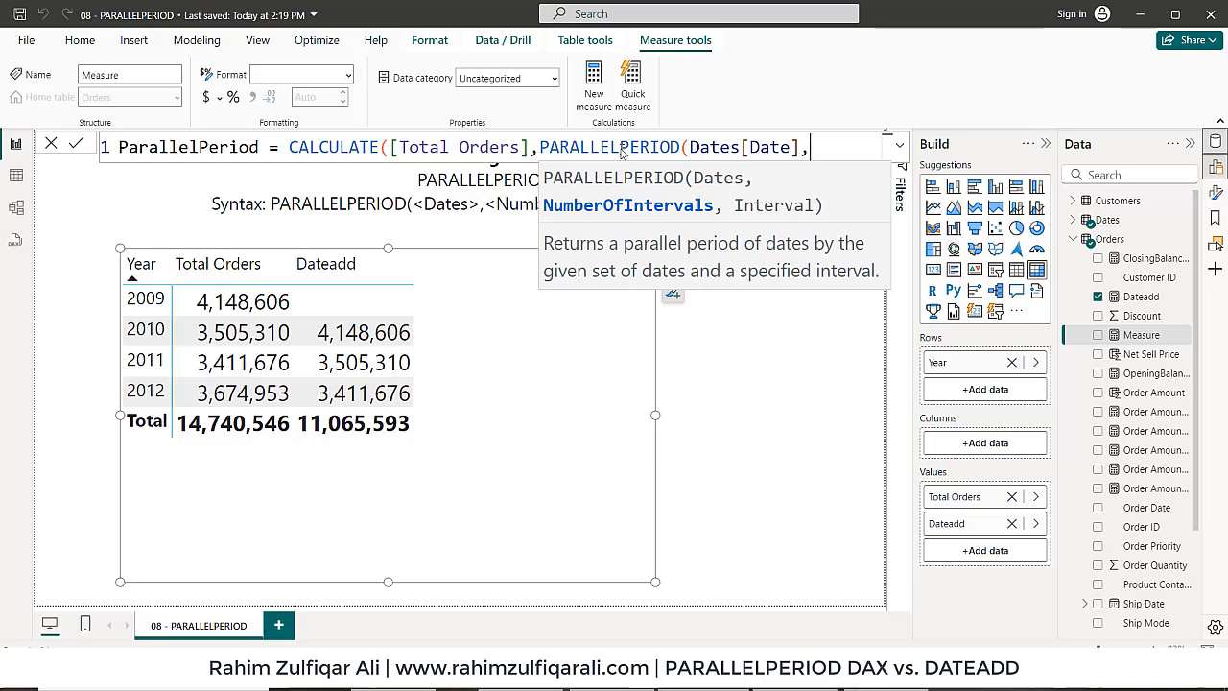
text(-1,)
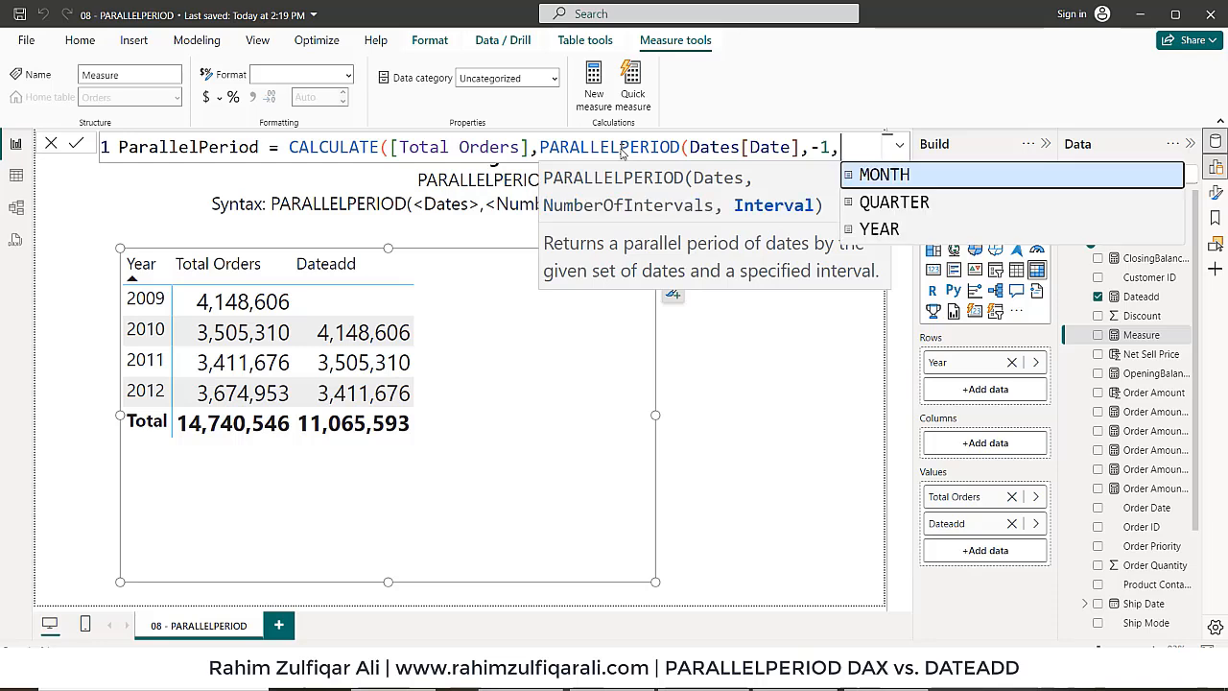
Set the PARALLELPERIOD interval to YEAR, close both functions and commit the ParallelPeriod measure.
key(Down)
key(Down)
key(Down)
key(Down)
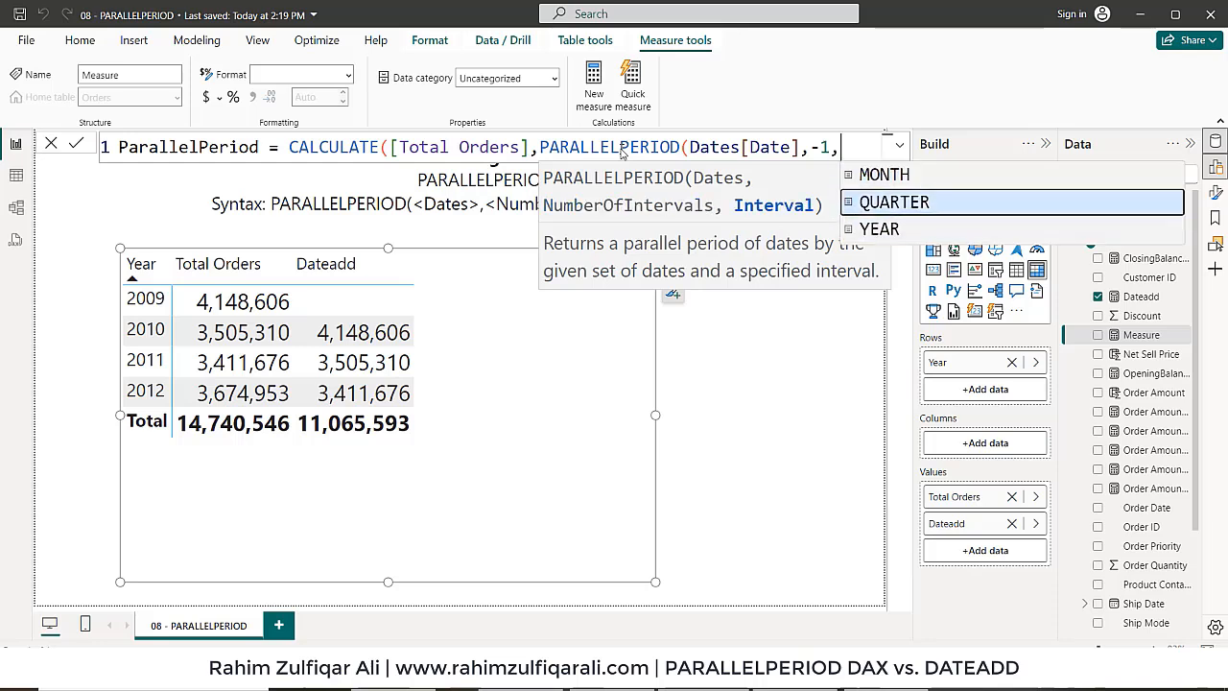
key(Down)
key(Tab)
text()))
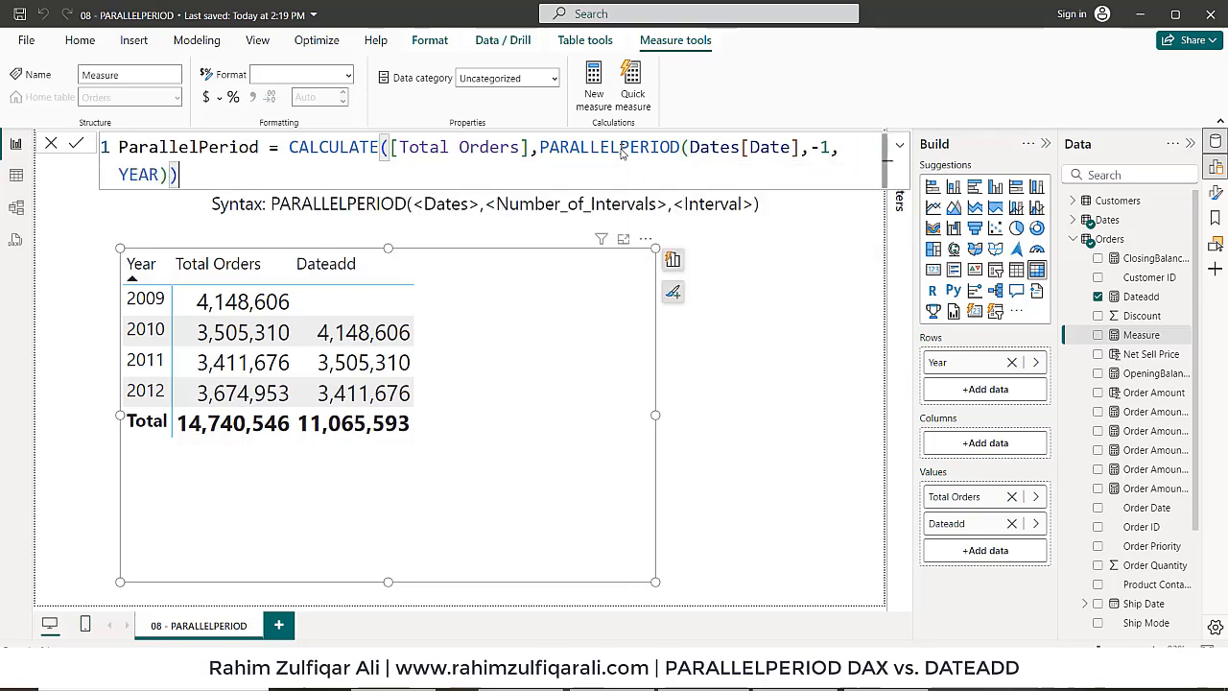
key(Return)
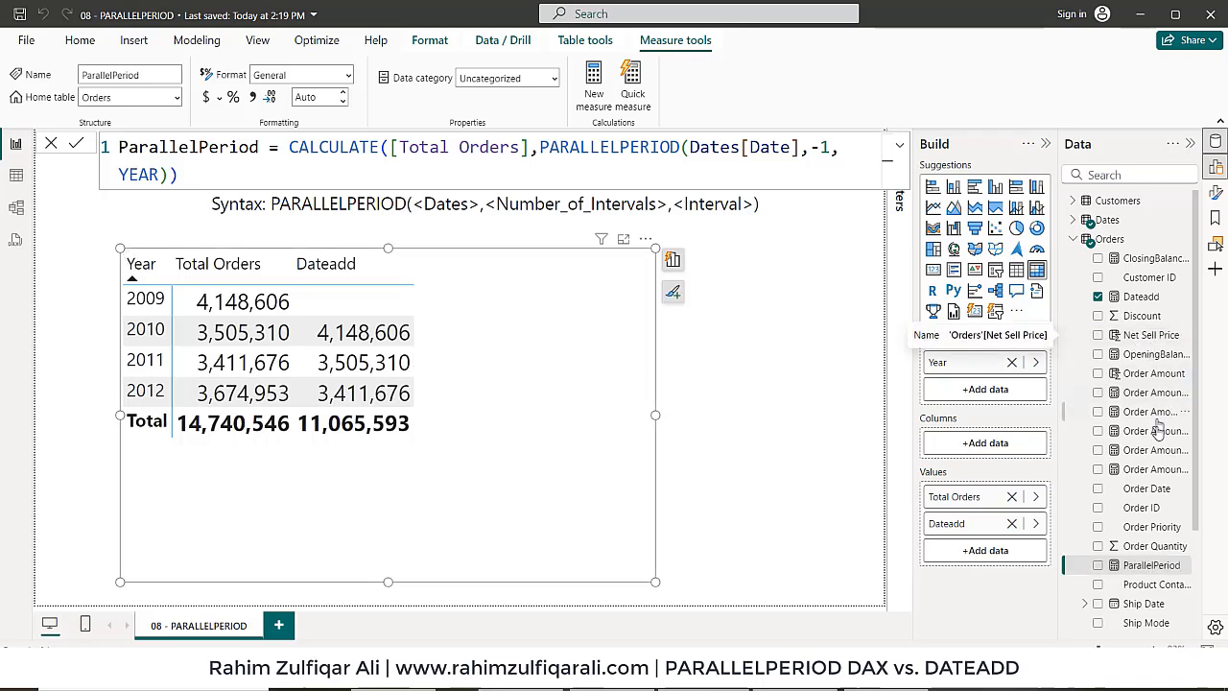
Add the ParallelPeriod measure to the matrix values and format it with 0 decimal places.
drag(1136, 570, 552, 355)
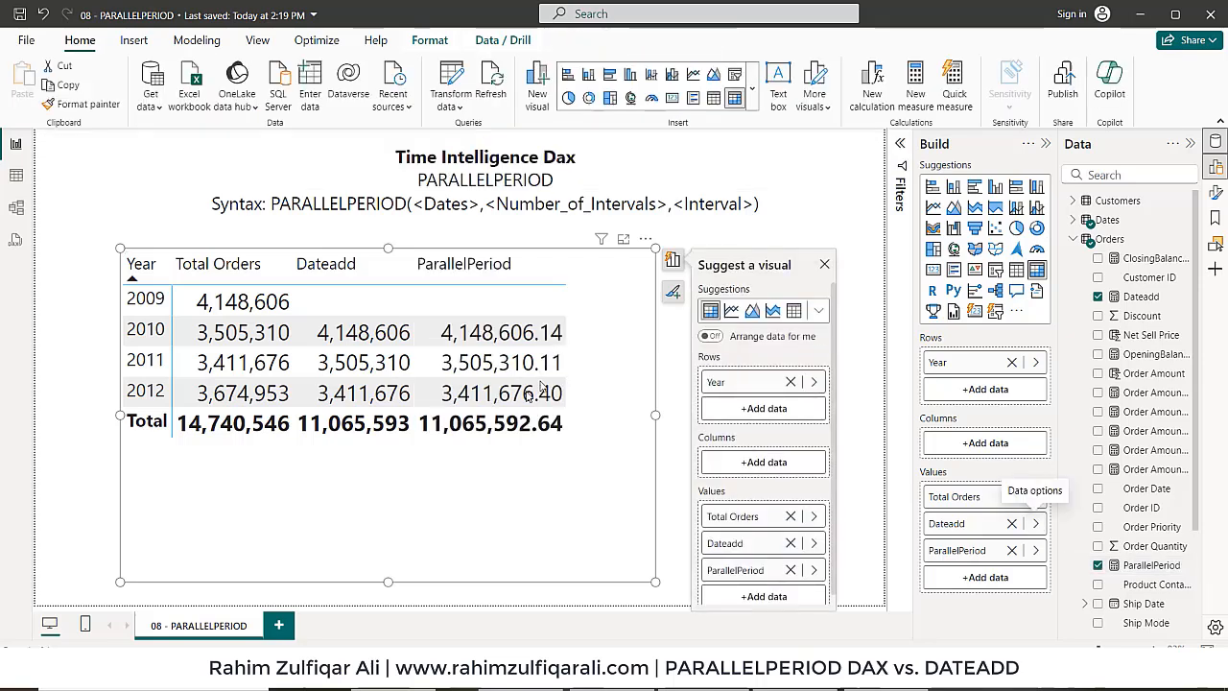
click(1154, 565)
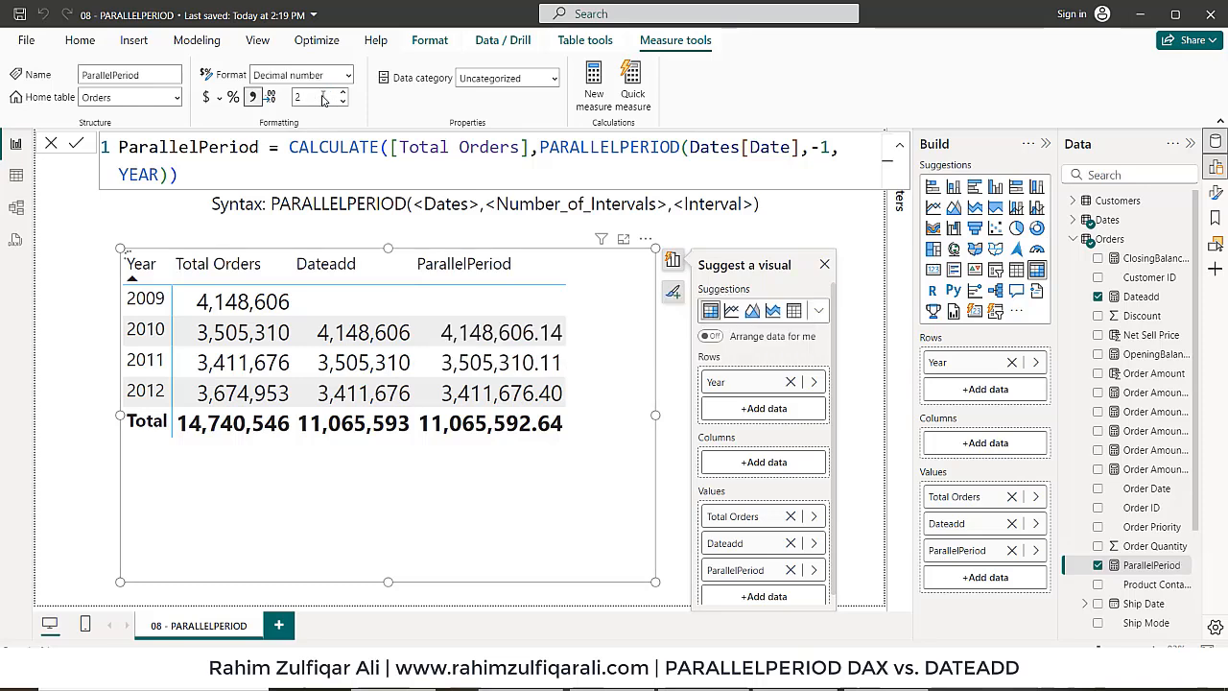
click(323, 98)
text(0)
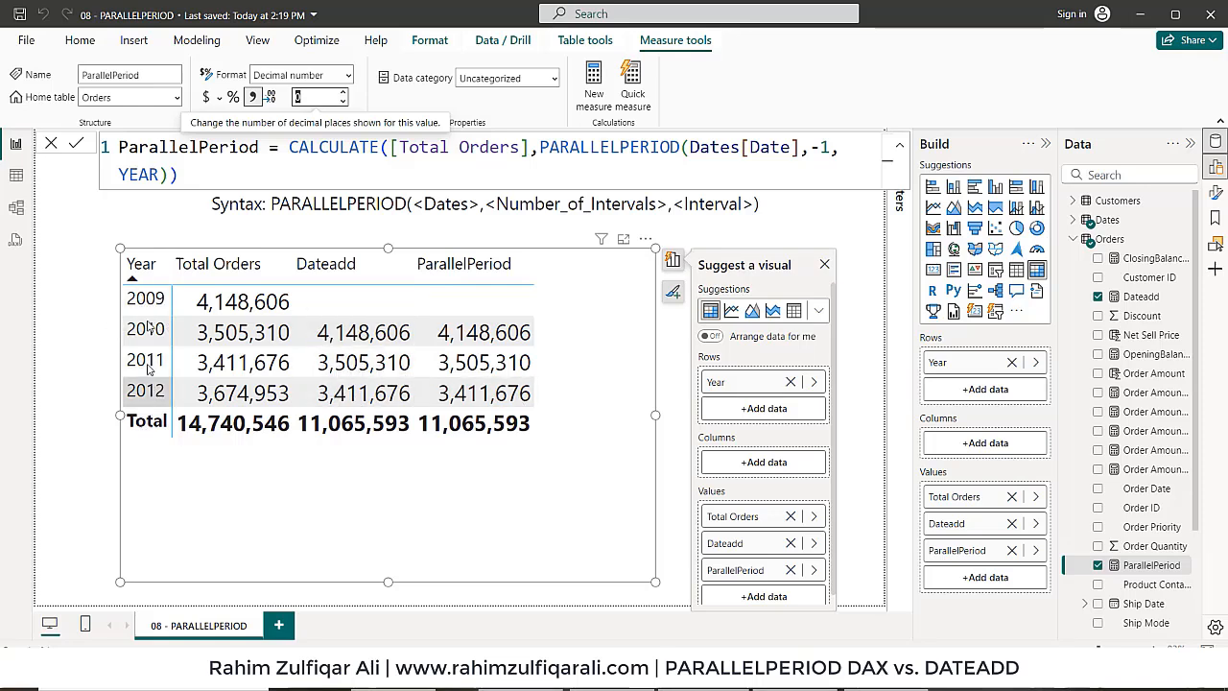
click(665, 163)
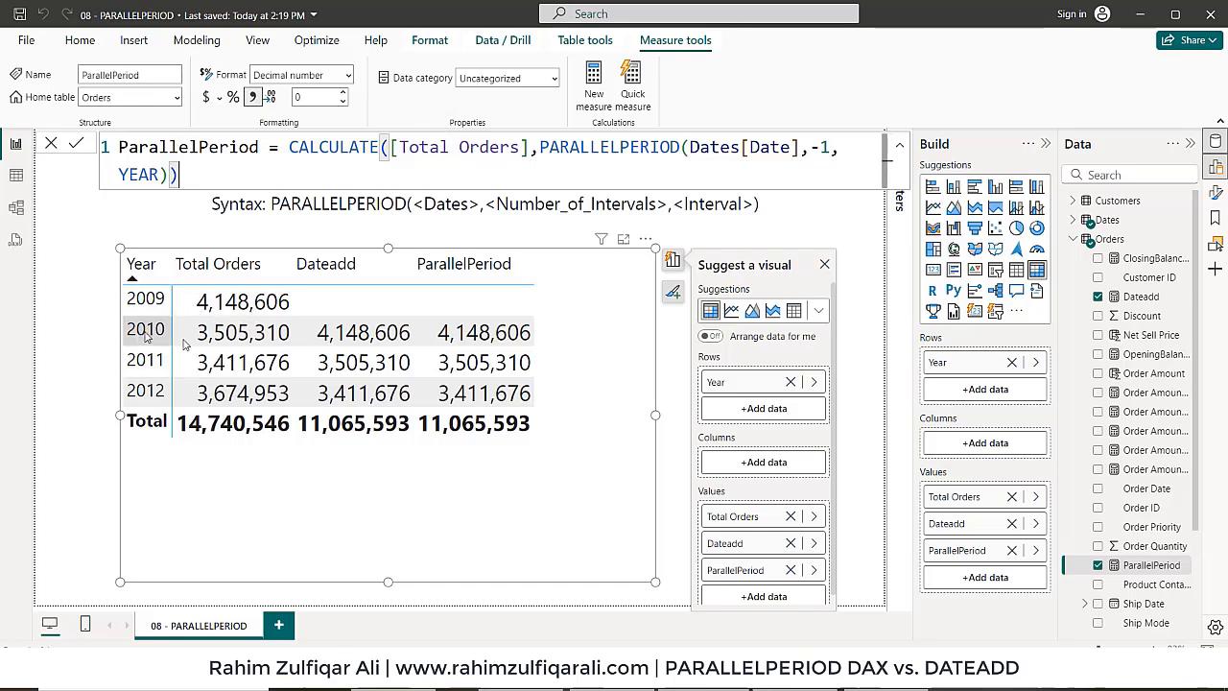
Add Month Names from the Dates table below Year in the matrix rows and expand 2010 into its months.
click(764, 408)
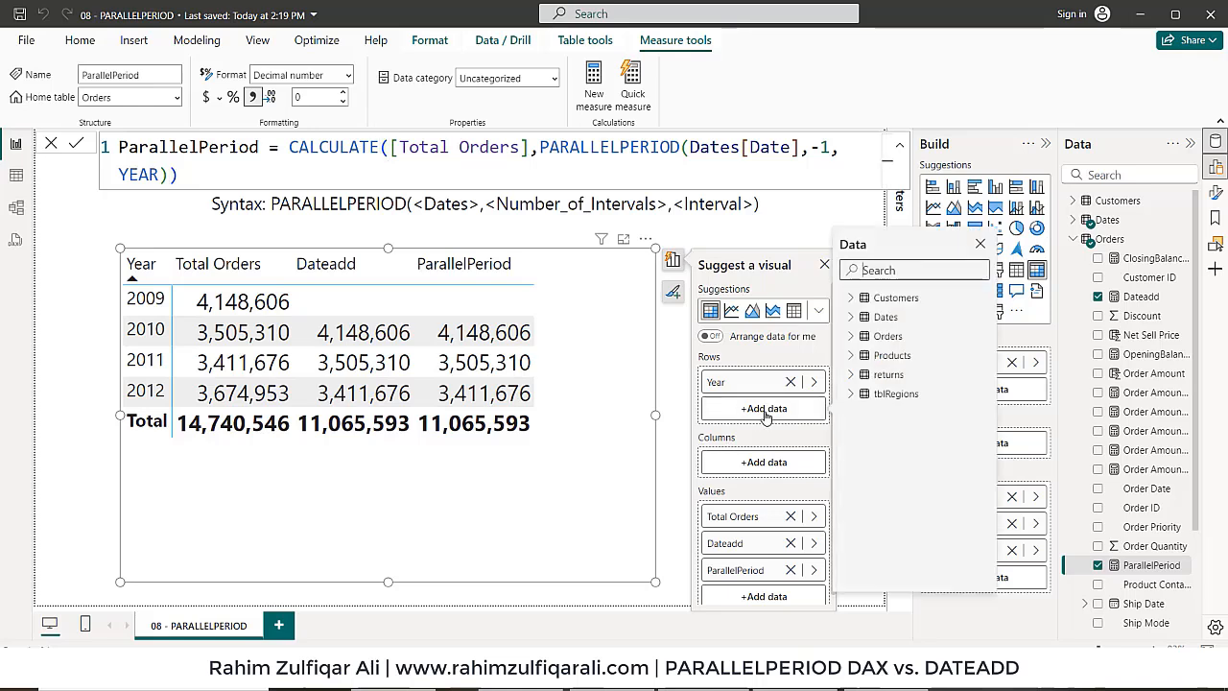
click(850, 318)
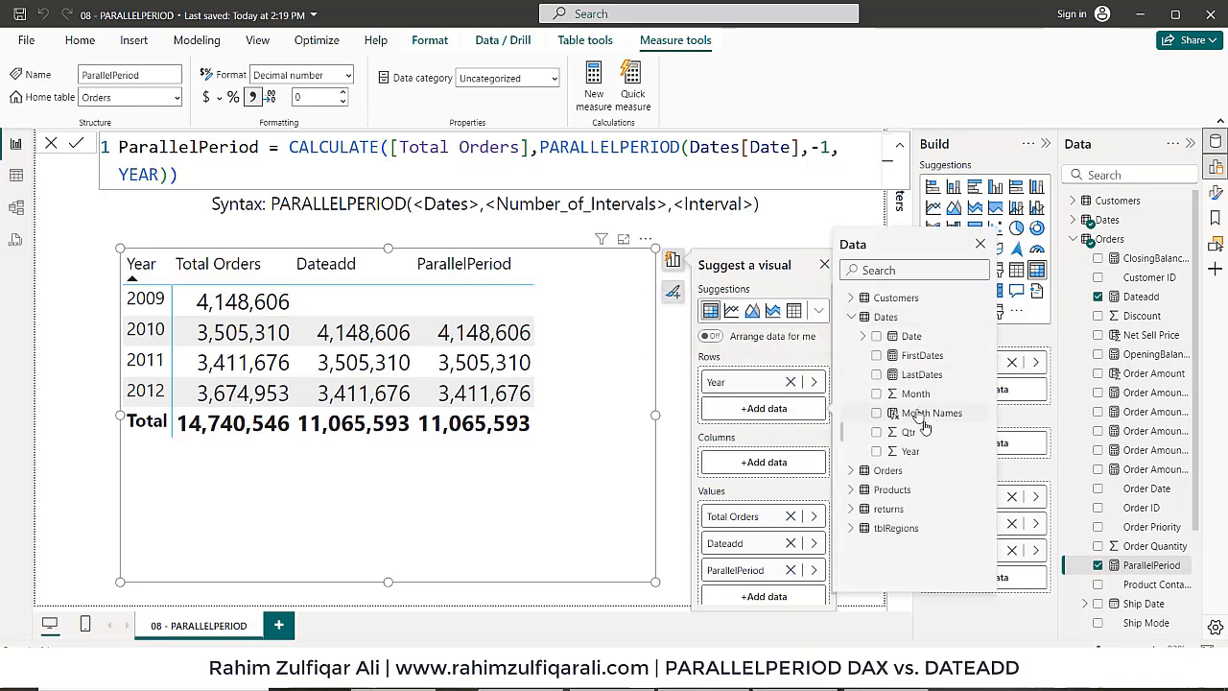
click(876, 412)
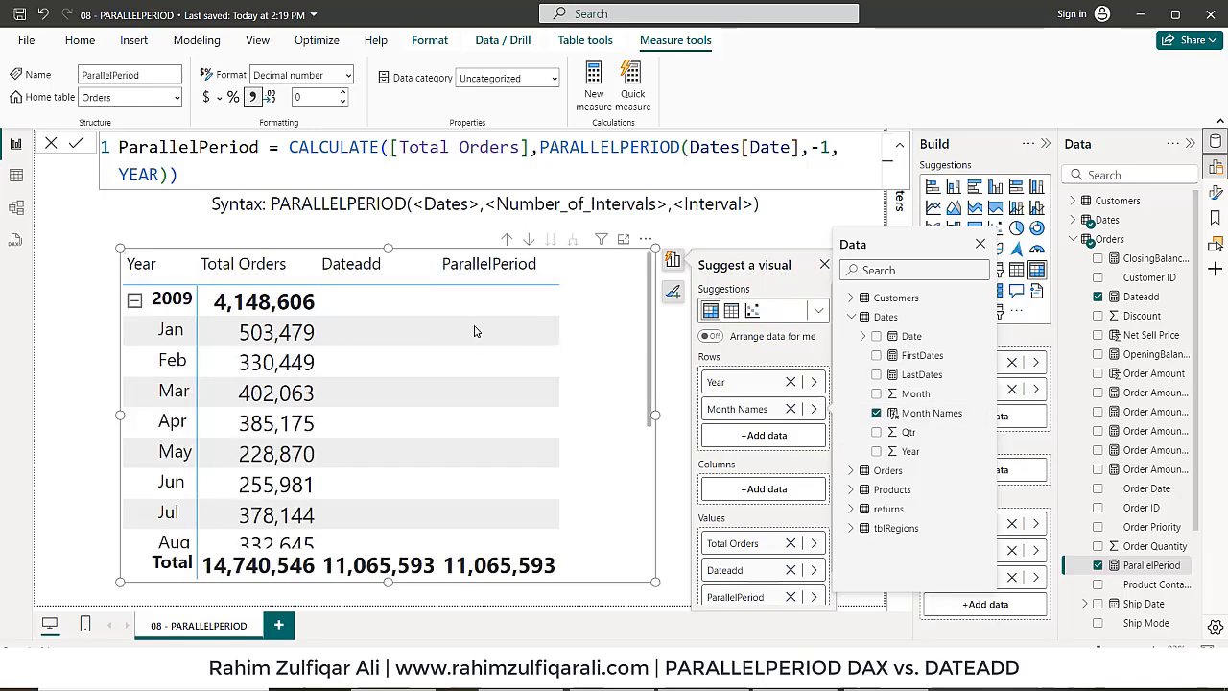
click(652, 341)
scroll(652, 432, down, 3)
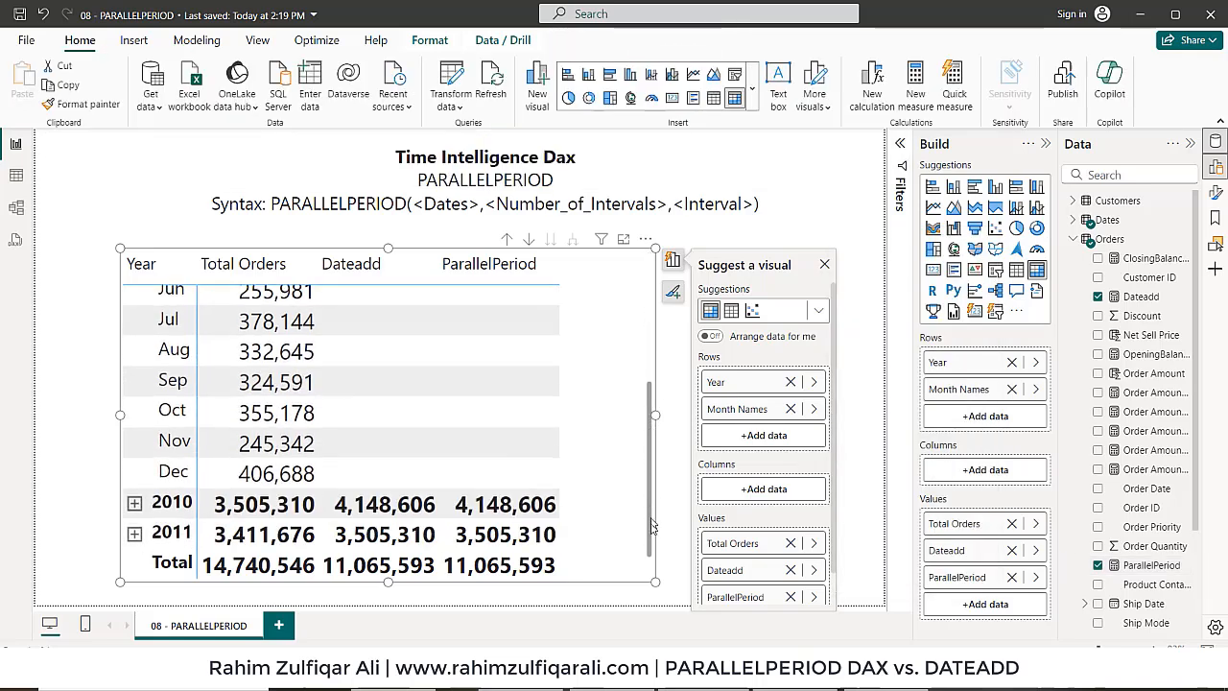
scroll(651, 527, down, 1)
click(134, 472)
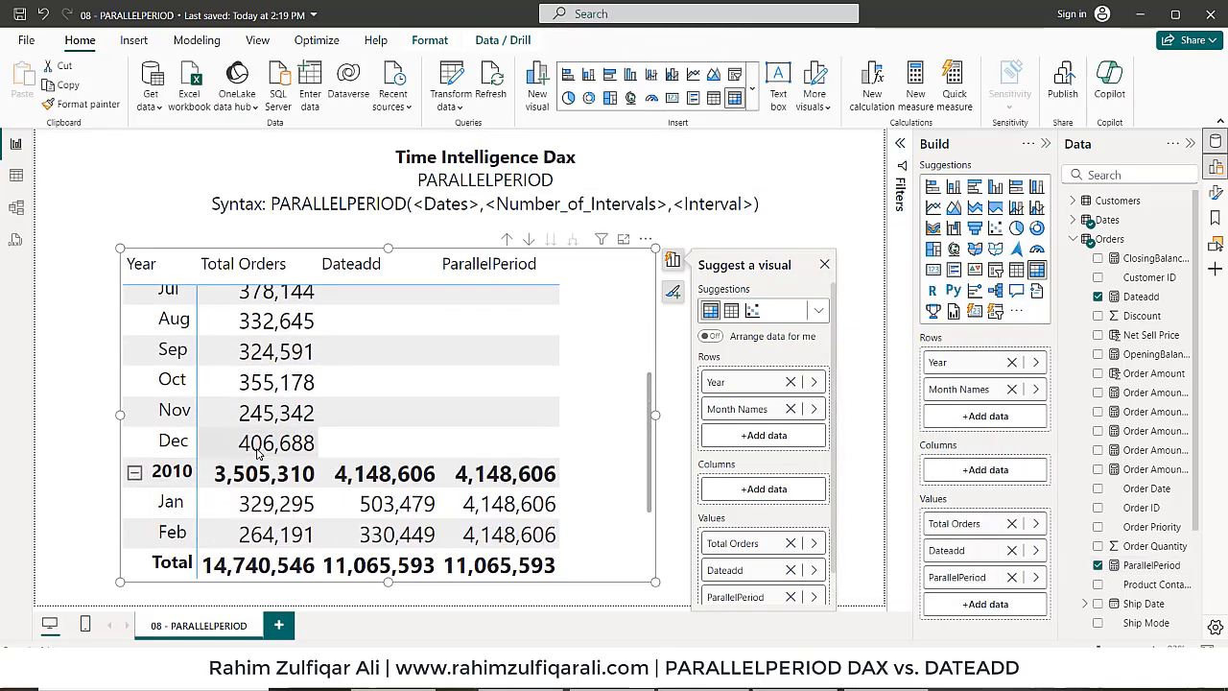
Compare the monthly Dateadd and ParallelPeriod values of 2010 and 2011 with the previous year's Total Orders in the matrix.
scroll(269, 446, down, 3)
scroll(321, 437, up, 2)
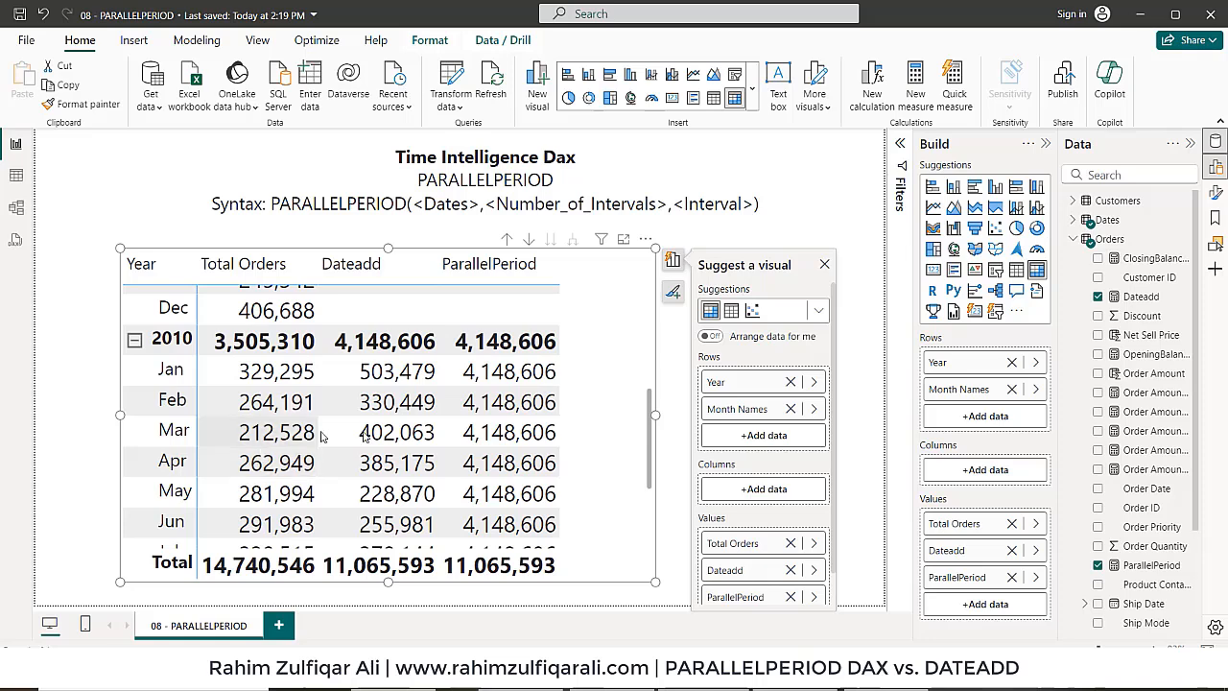
scroll(192, 384, down, 1)
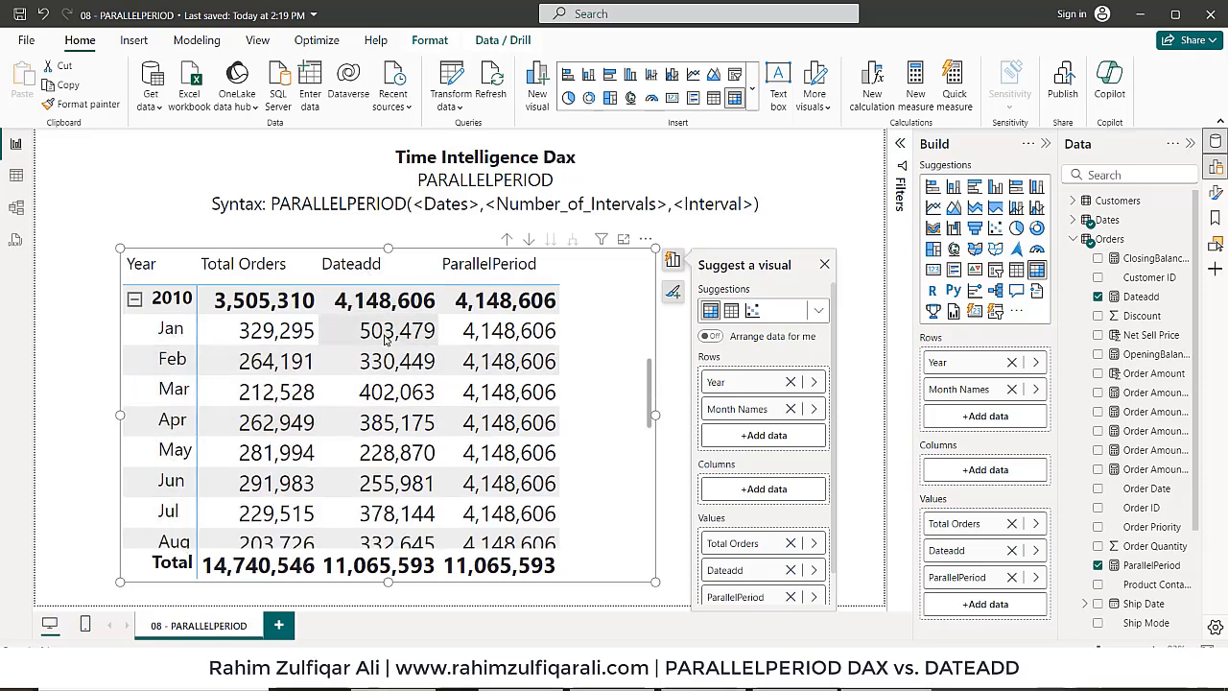
scroll(375, 401, up, 5)
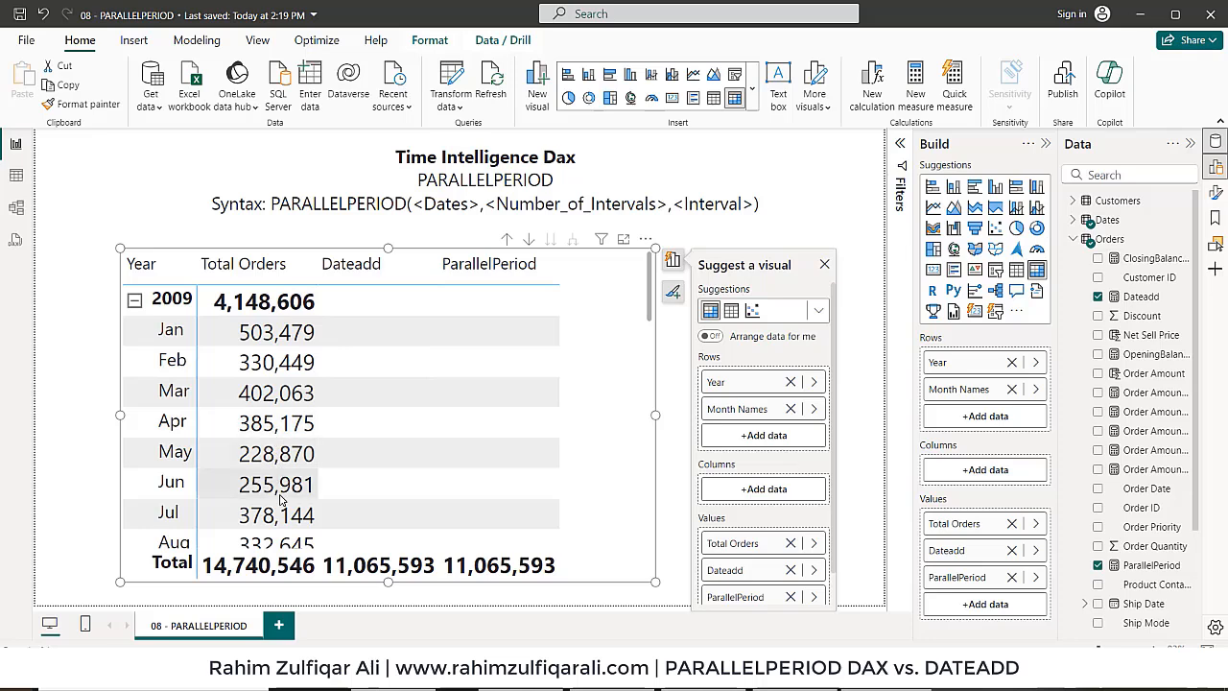
scroll(281, 499, down, 5)
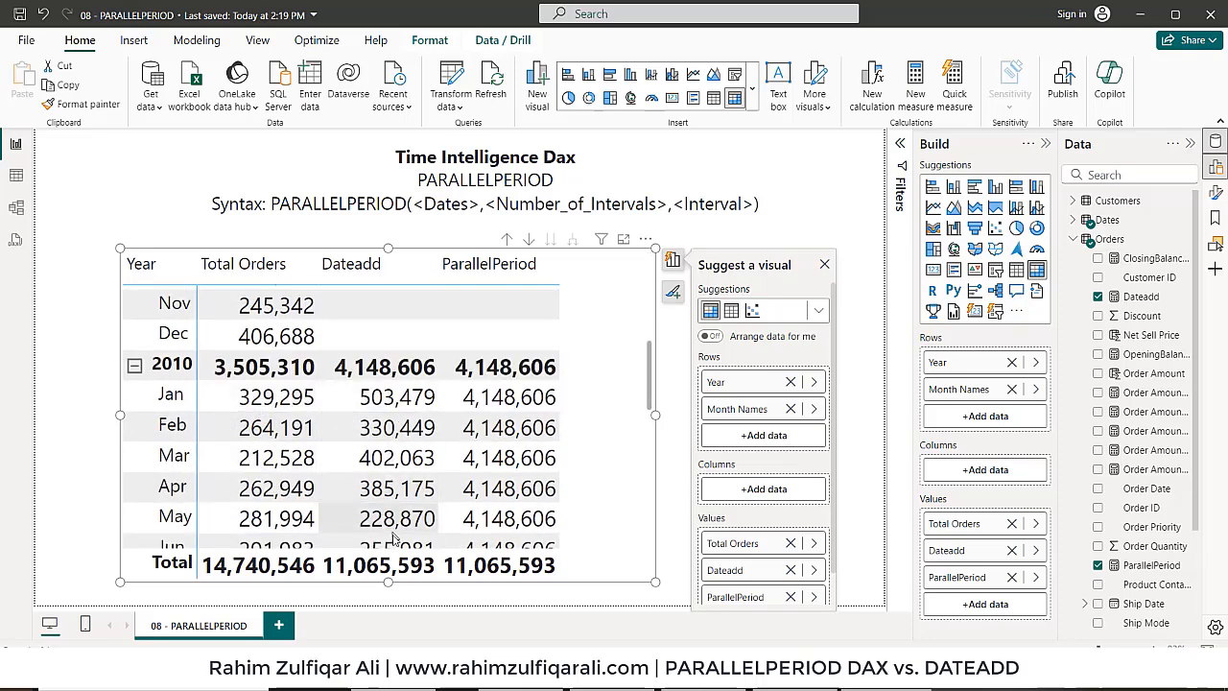
scroll(395, 532, down, 3)
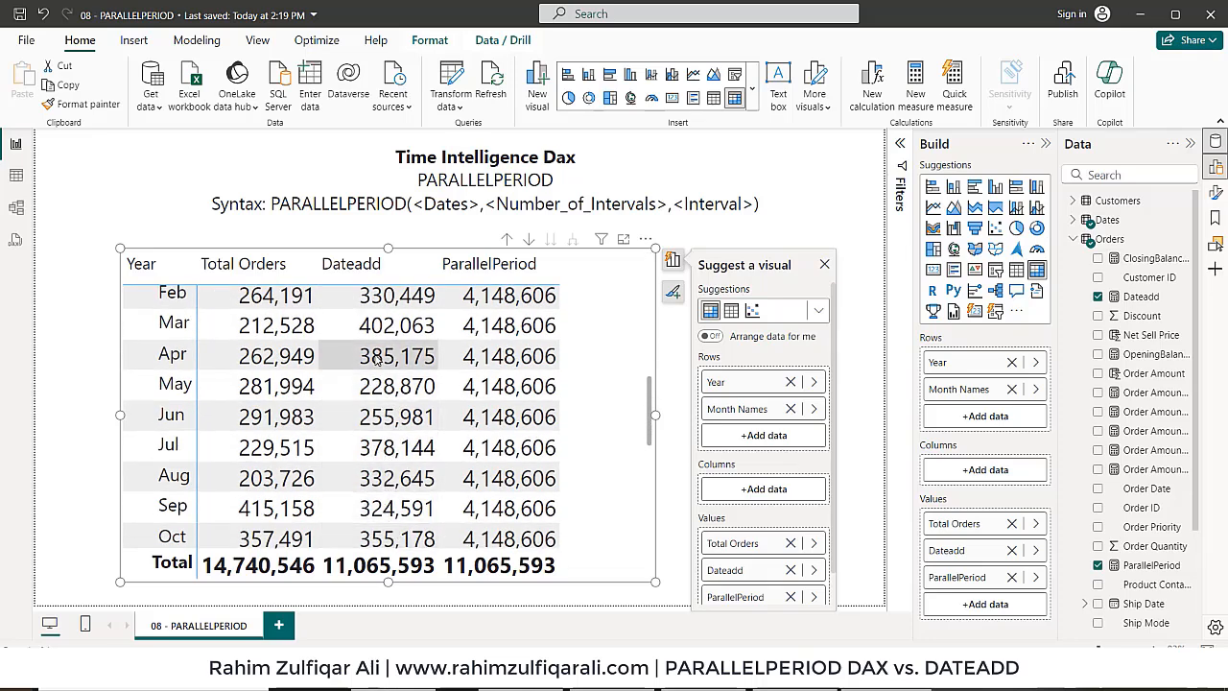
scroll(377, 357, up, 3)
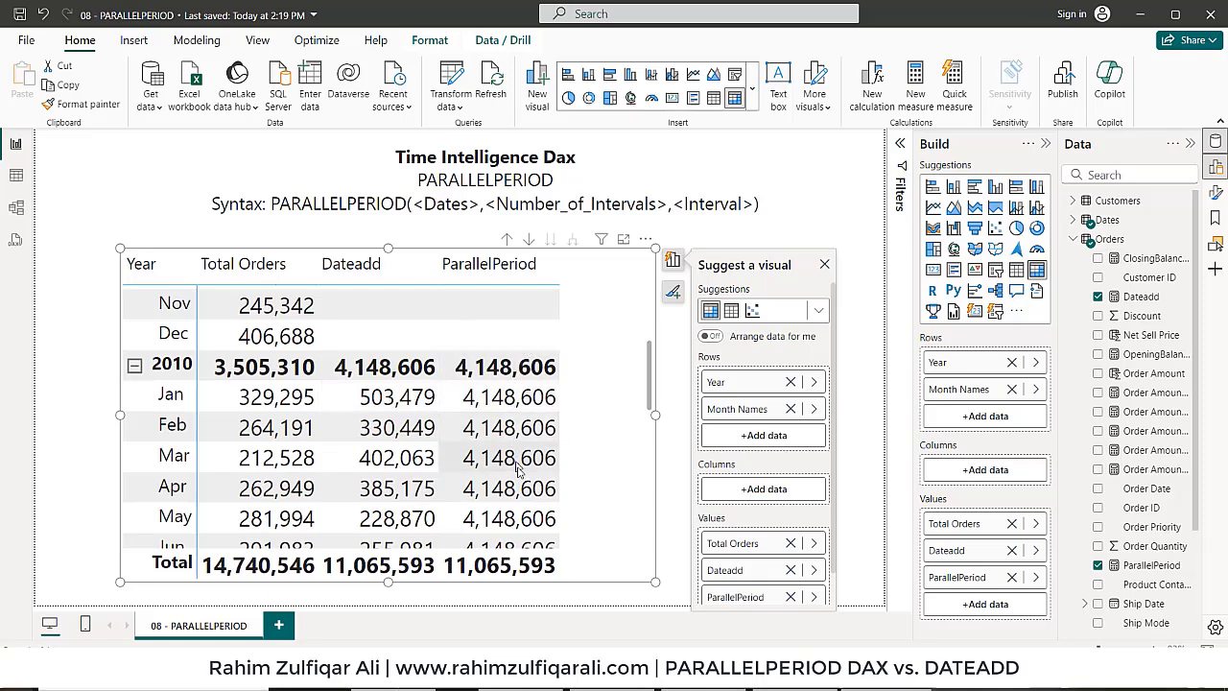
scroll(522, 461, down, 3)
scroll(537, 478, down, 2)
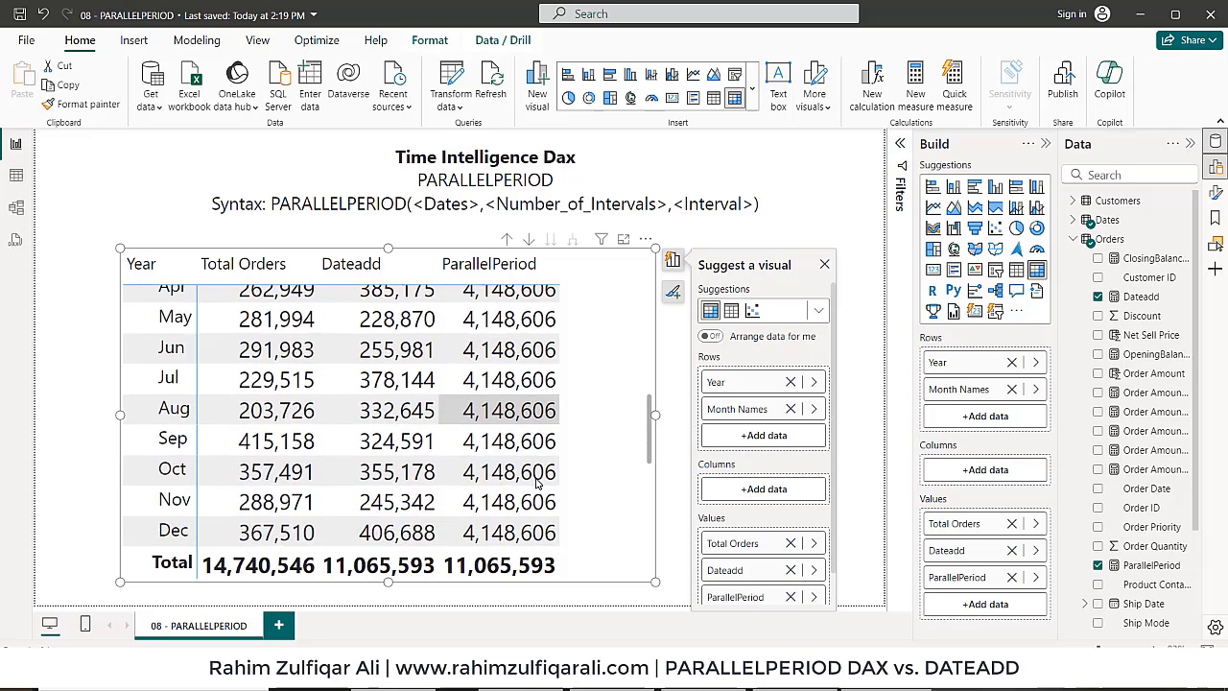
scroll(539, 483, up, 3)
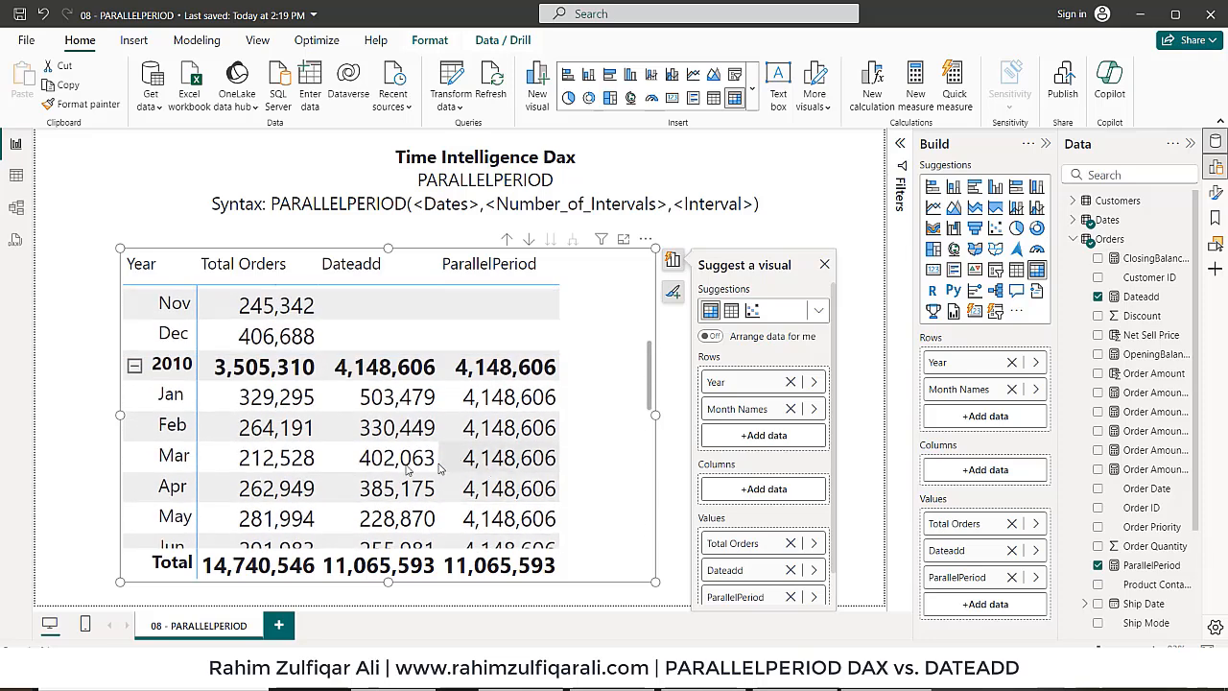
scroll(429, 408, up, 4)
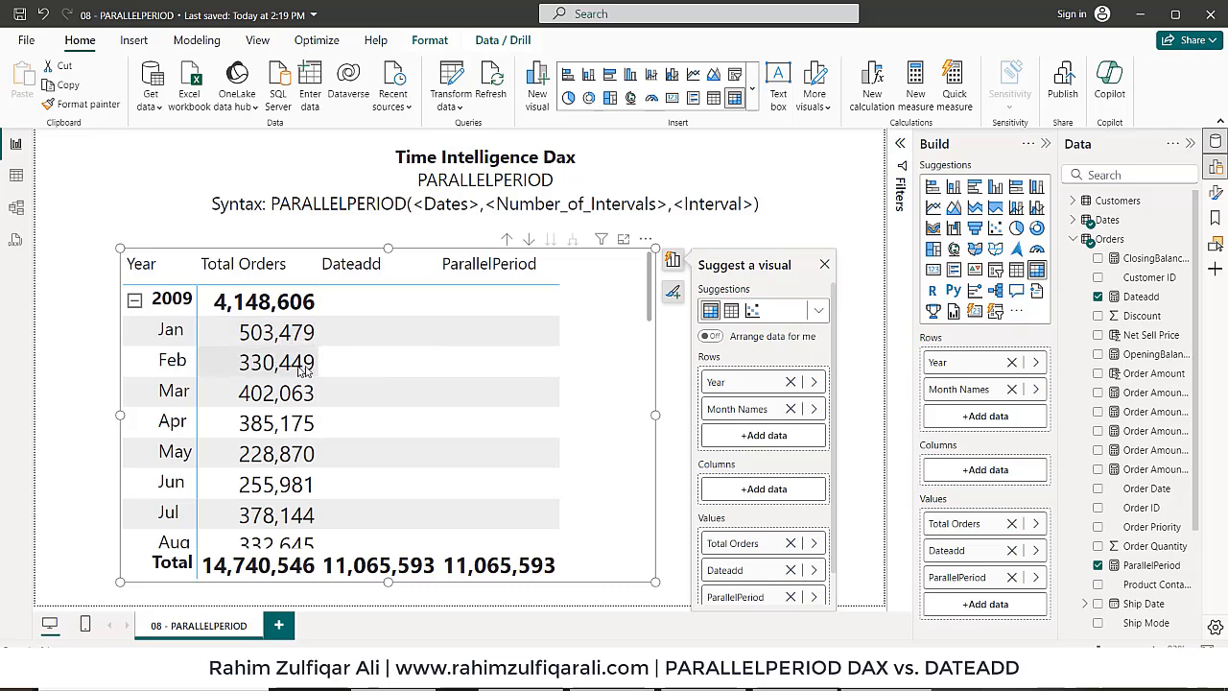
scroll(326, 367, down, 4)
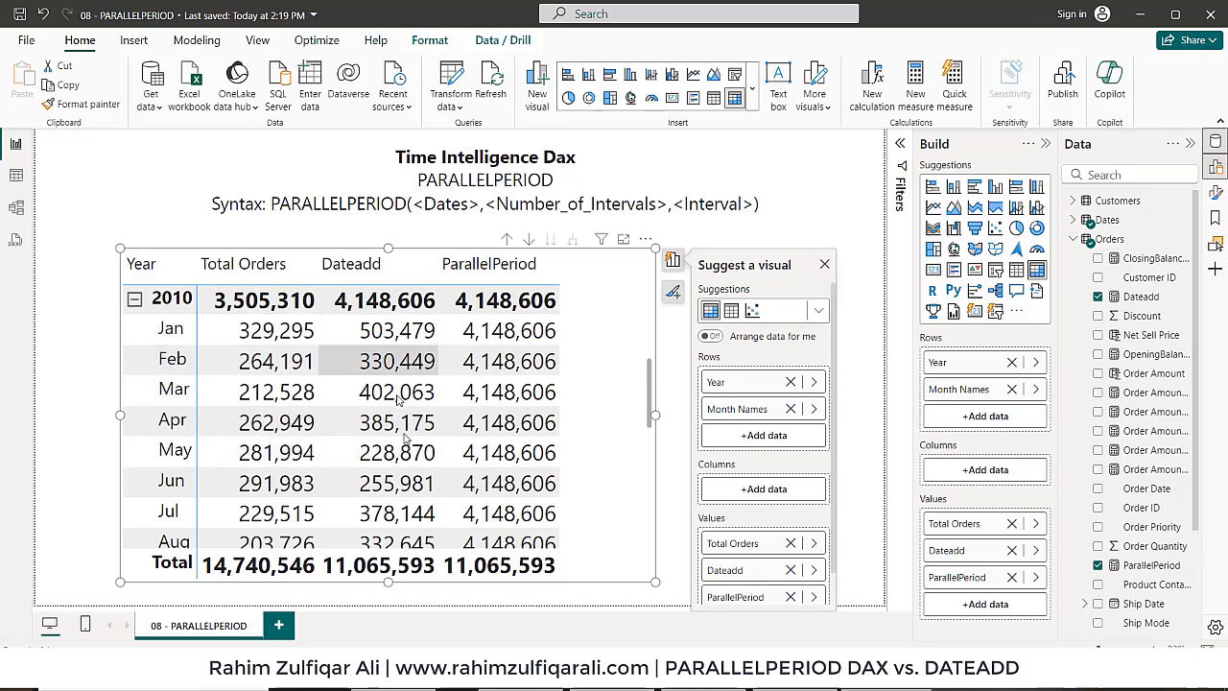
scroll(330, 397, down, 1)
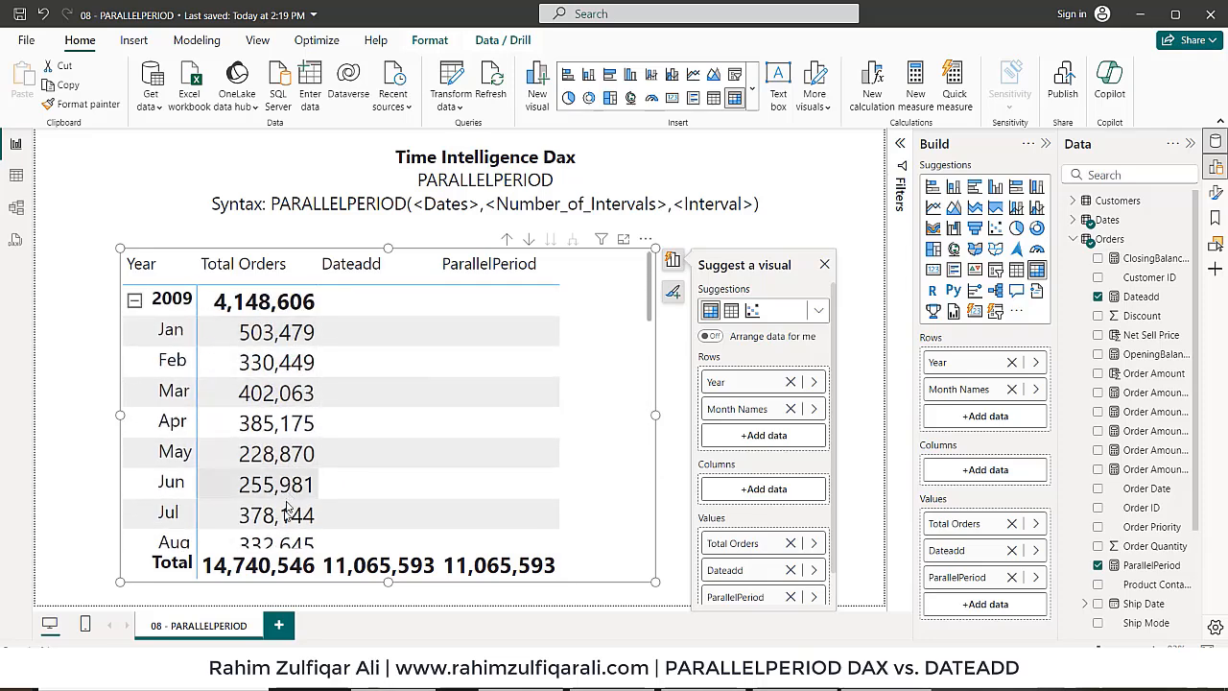
scroll(284, 515, down, 4)
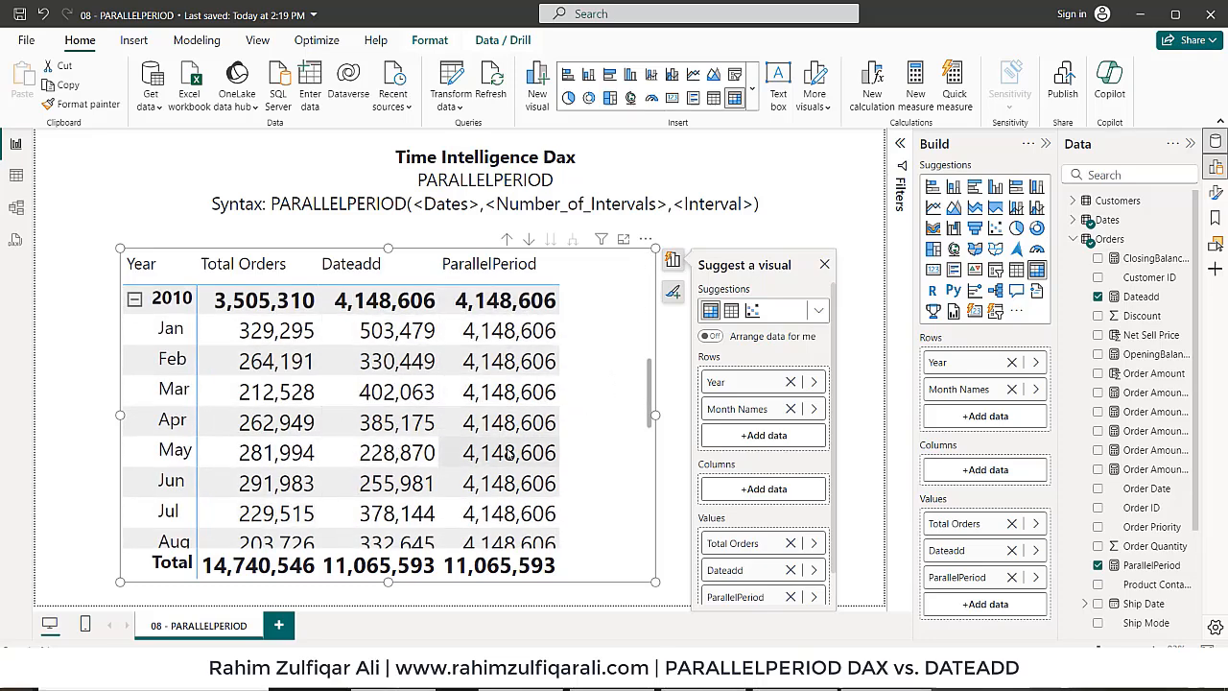
scroll(509, 456, down, 5)
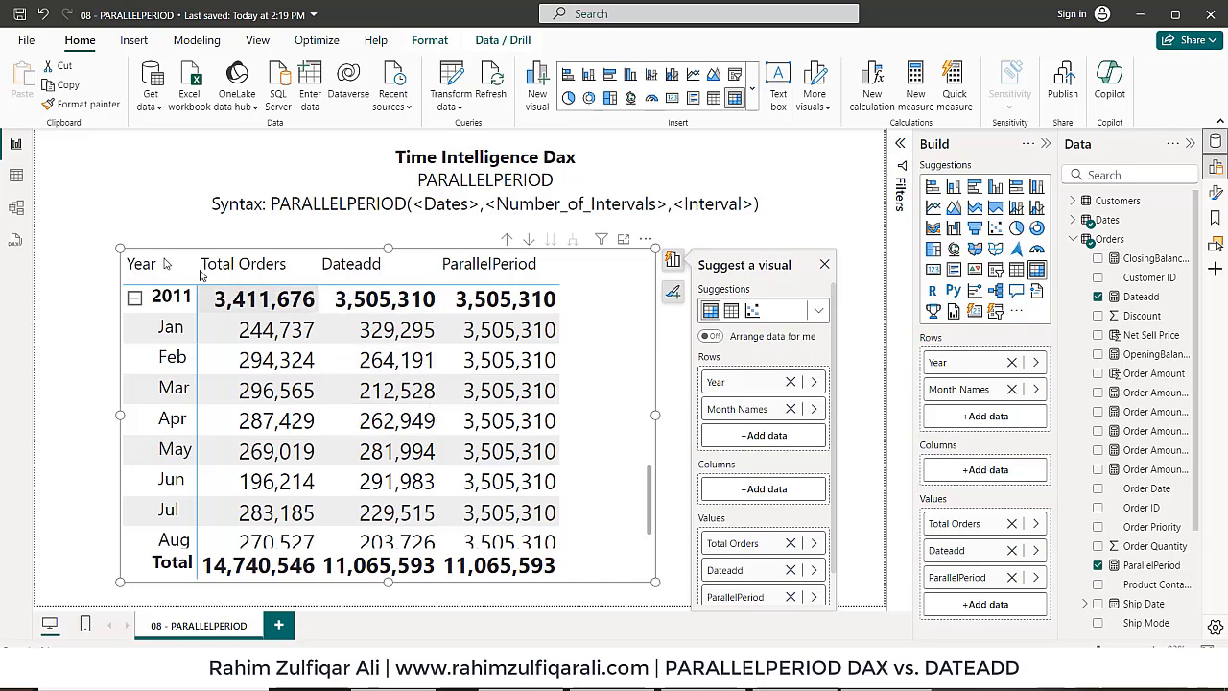
scroll(518, 422, up, 5)
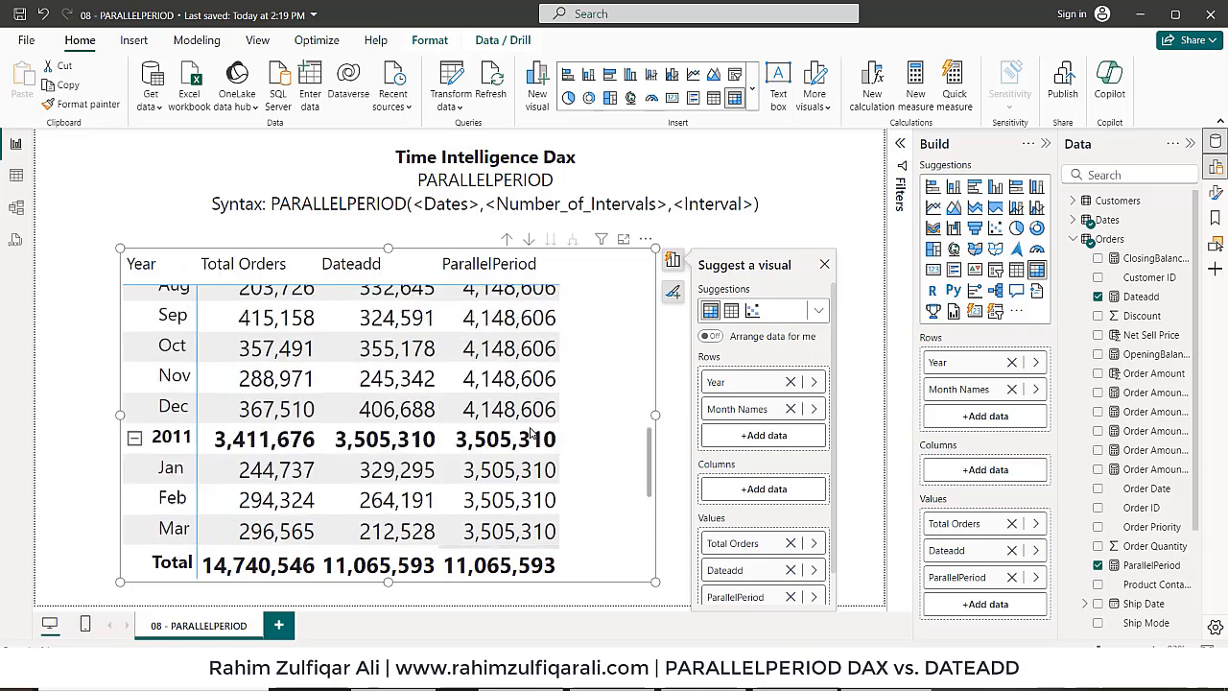
scroll(532, 433, up, 3)
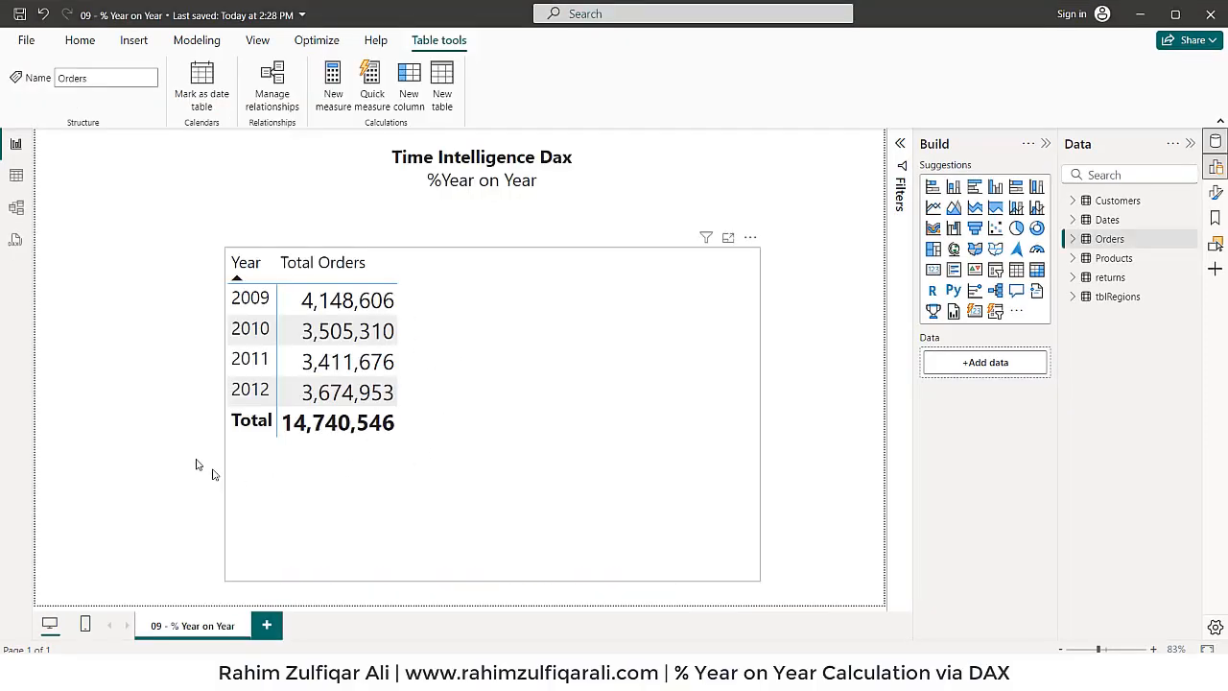
Start a new measure in the Orders table, enlarge the formula text and name the measure % YoY.
click(185, 428)
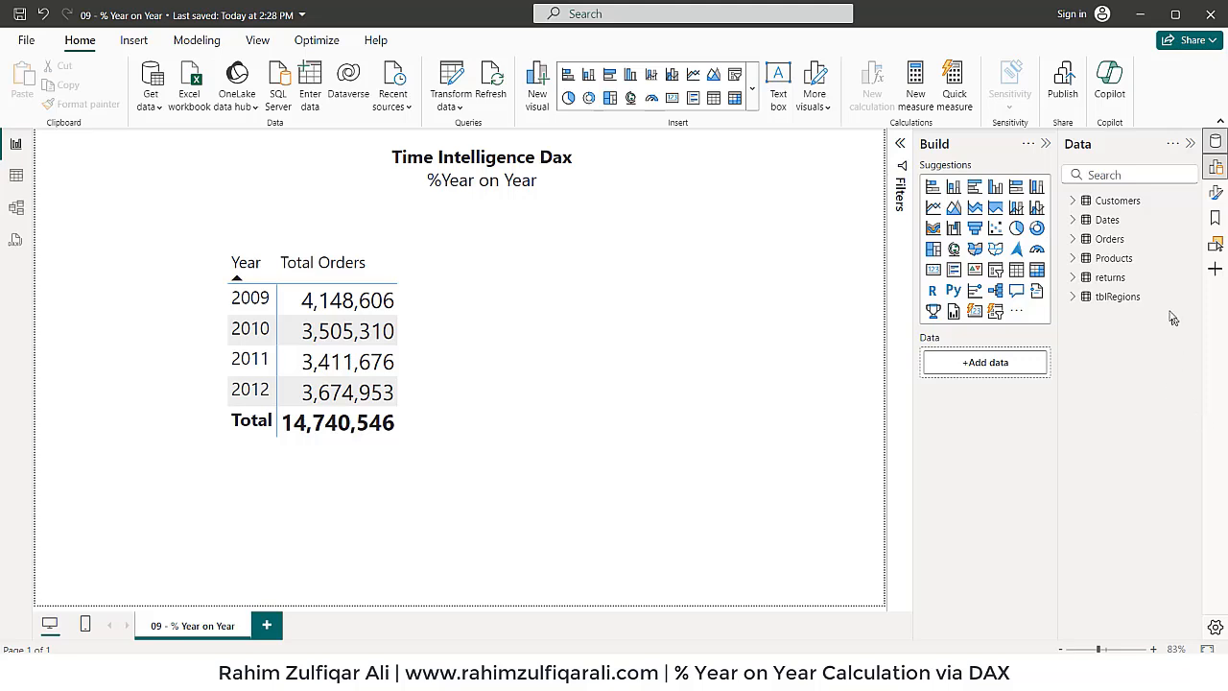
click(1108, 239)
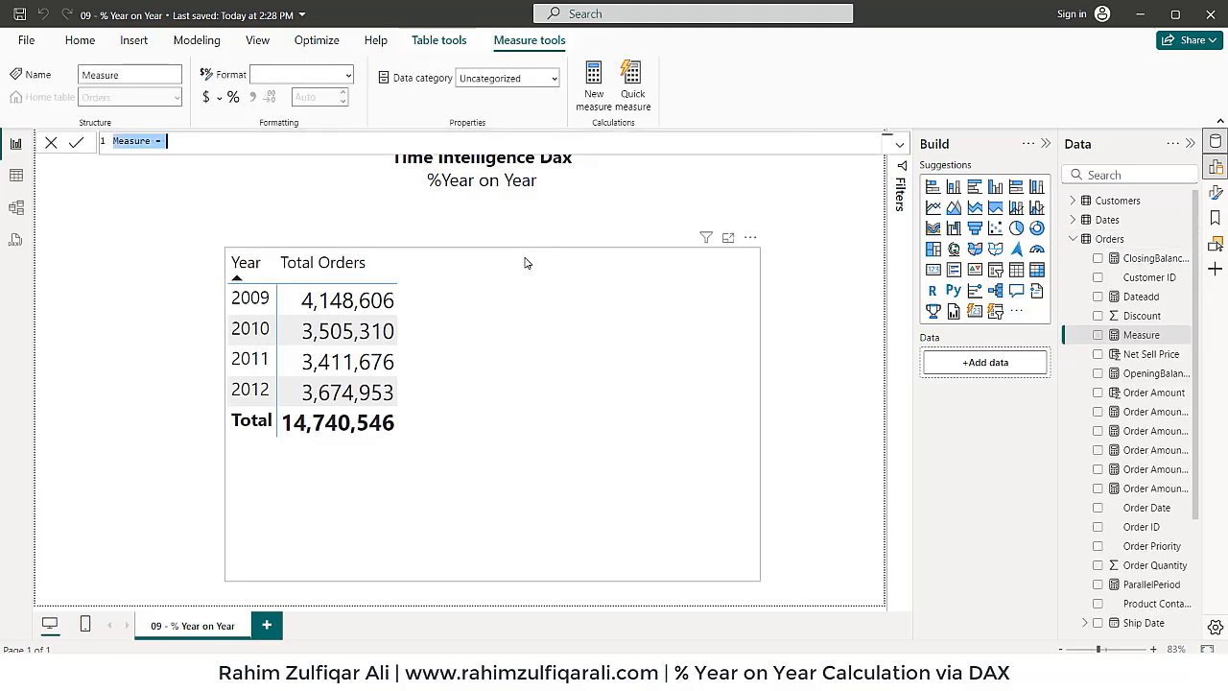
key(ctrl+plus)
key(ctrl+plus)
key(ctrl+plus)
key(ctrl+plus)
key(ctrl+plus)
key(ctrl+plus)
key(ctrl+plus)
key(ctrl+plus)
key(ctrl+plus)
key(ctrl+plus)
key(ctrl+plus)
key(ctrl+plus)
key(ctrl+plus)
key(ctrl+plus)
key(Home)
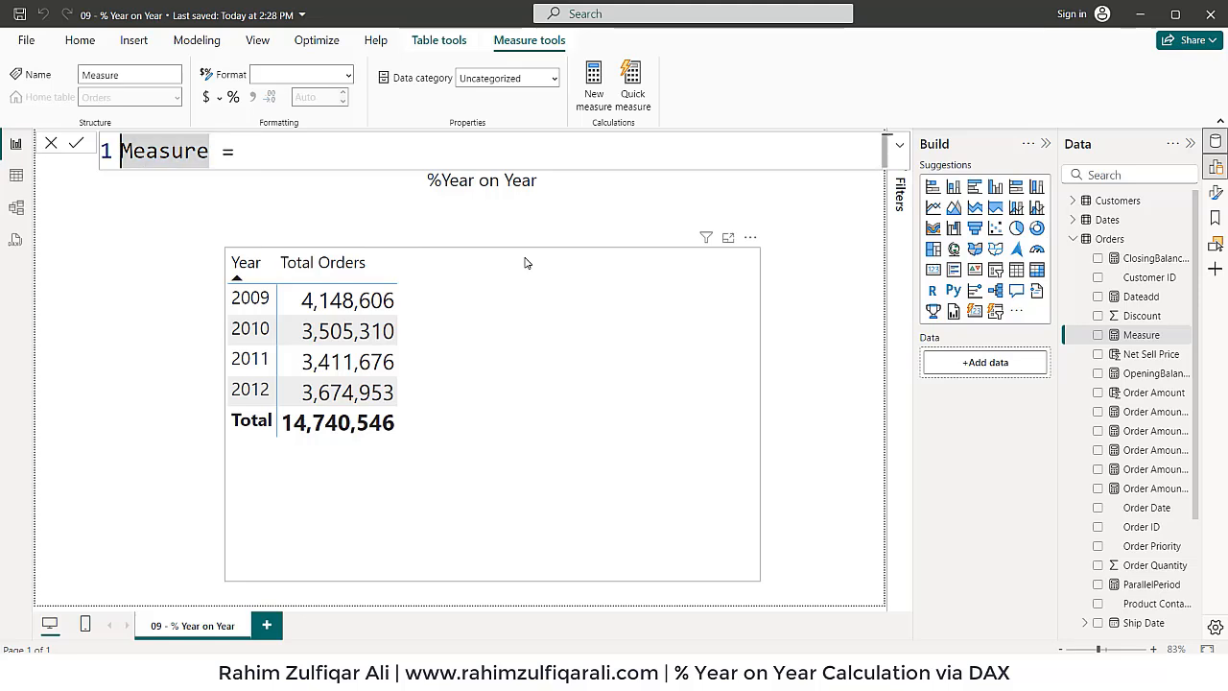
key(ctrl+shift+Right)
text(% YoY = )
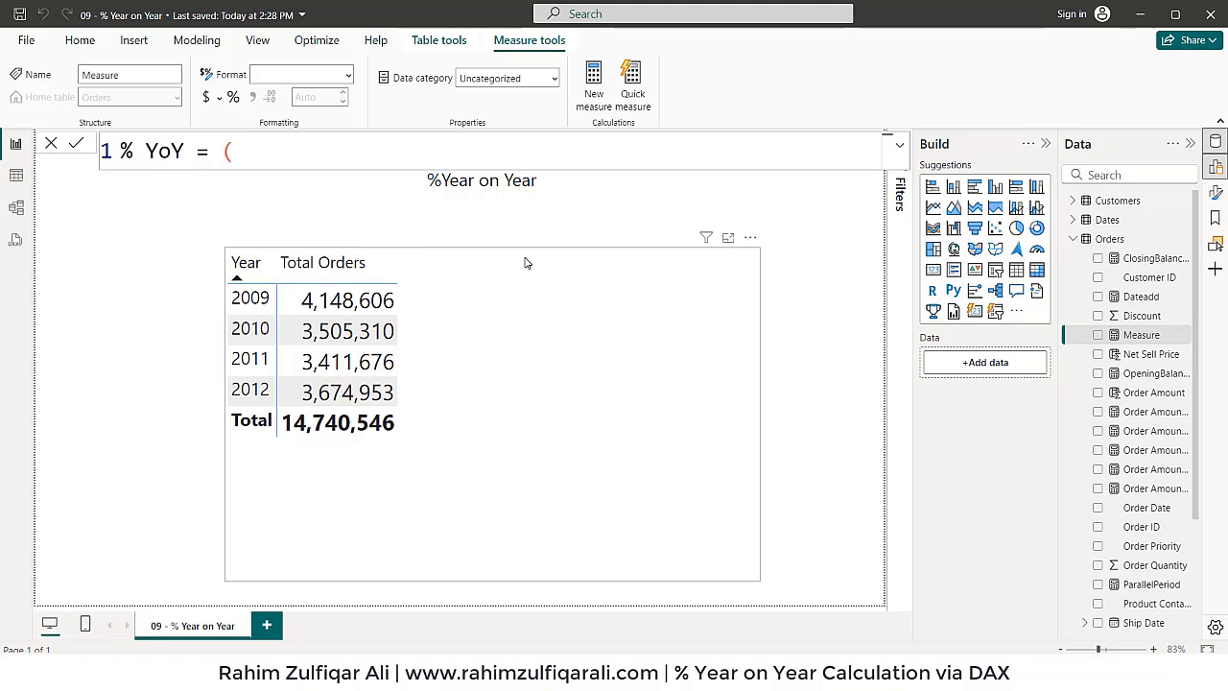
Open a parenthesis in the % YoY formula and insert the [Total Orders] measure as the numerator.
text(([)
key(Down)
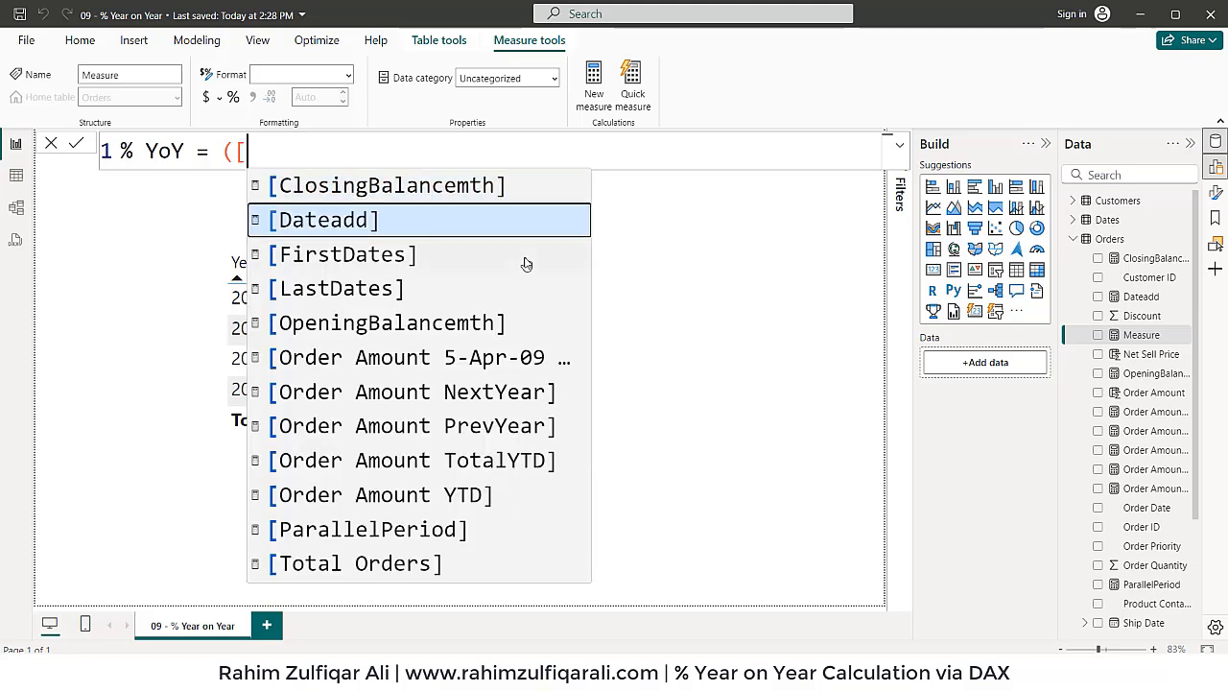
key(Up)
key(Up)
key(Tab)
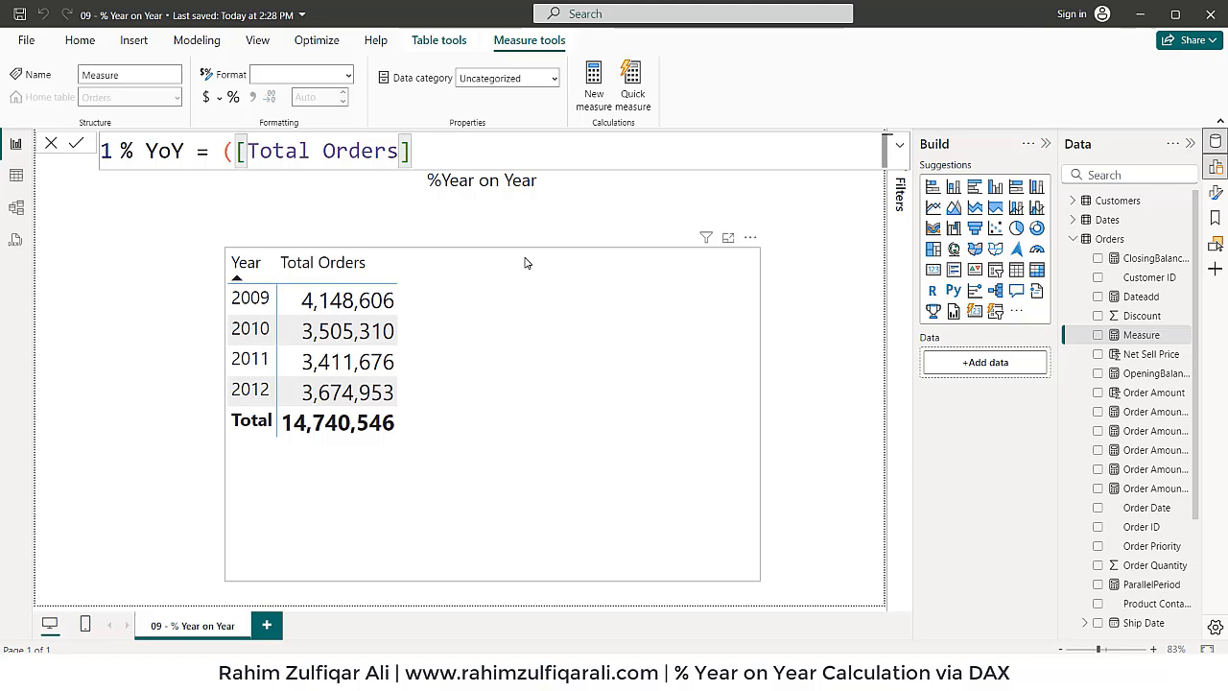
Divide by [Order Amount PrevYear], close the parenthesis, subtract 1 and commit the % YoY measure.
text(/[)
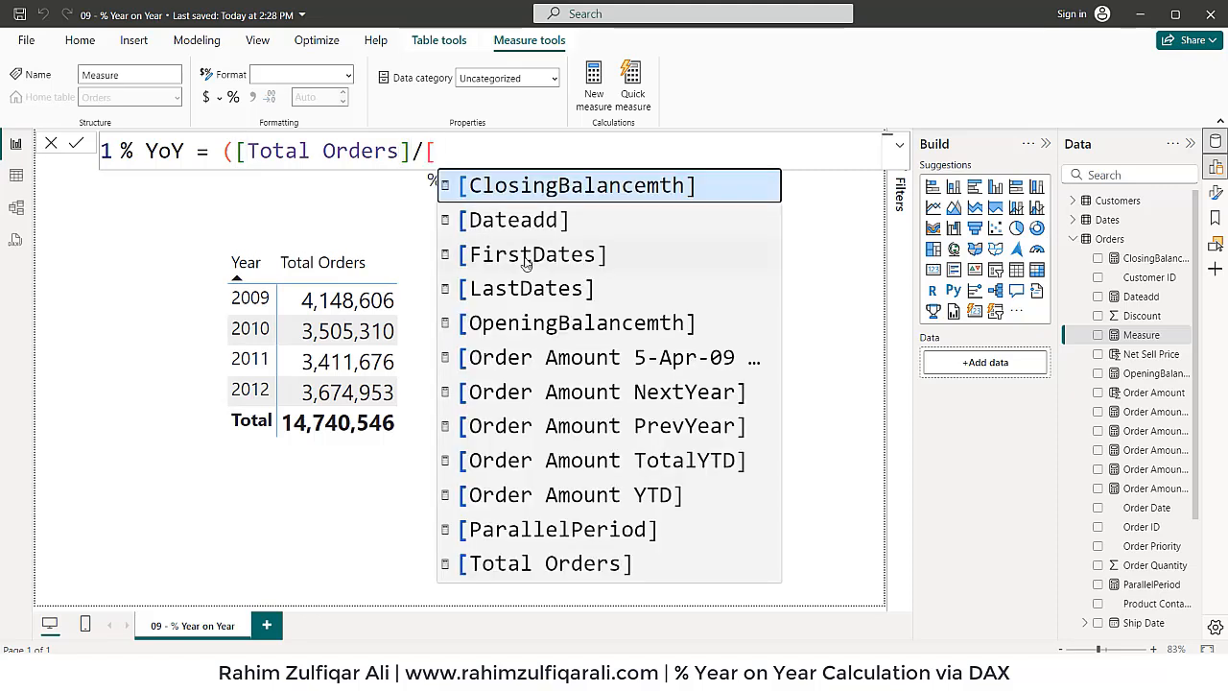
key(Down)
key(Down)
key(Down)
key(Down)
key(Down)
key(Down)
key(Down)
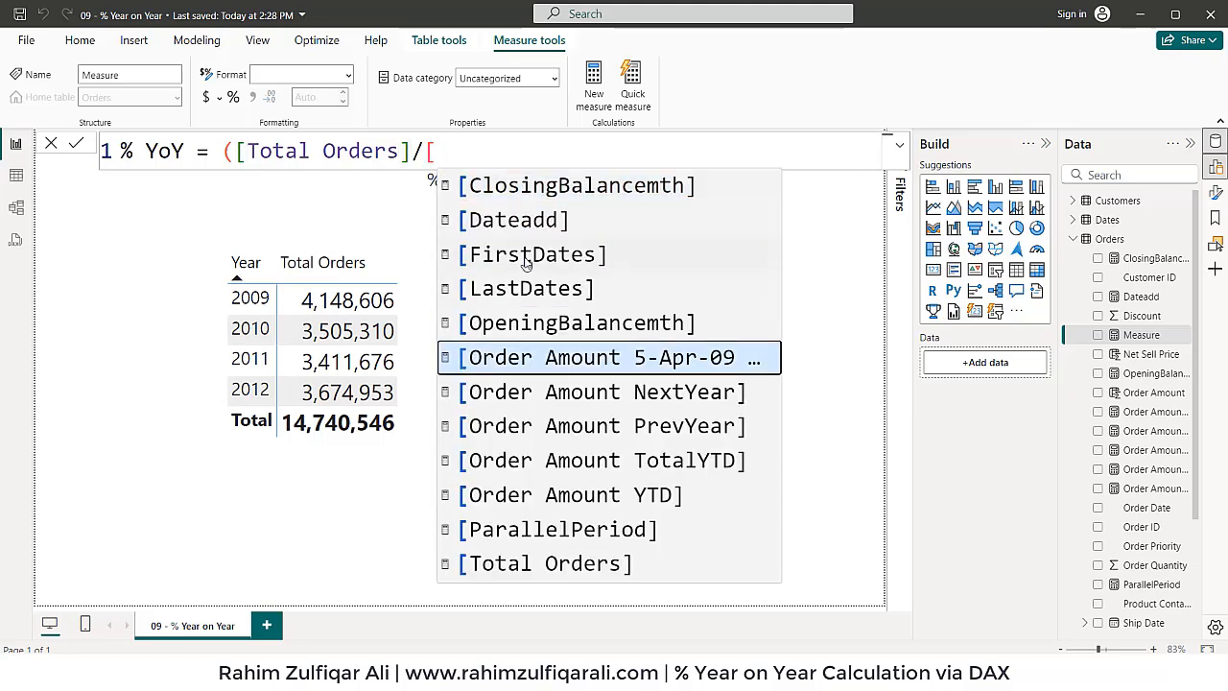
key(Tab)
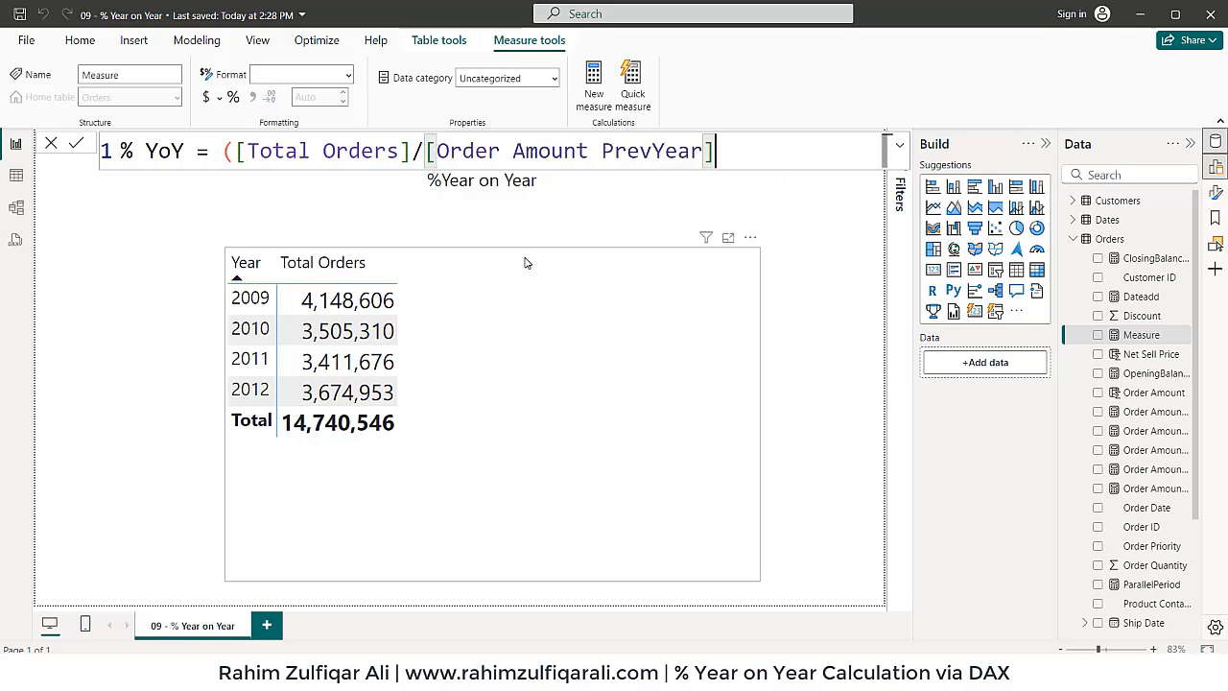
text()-1)
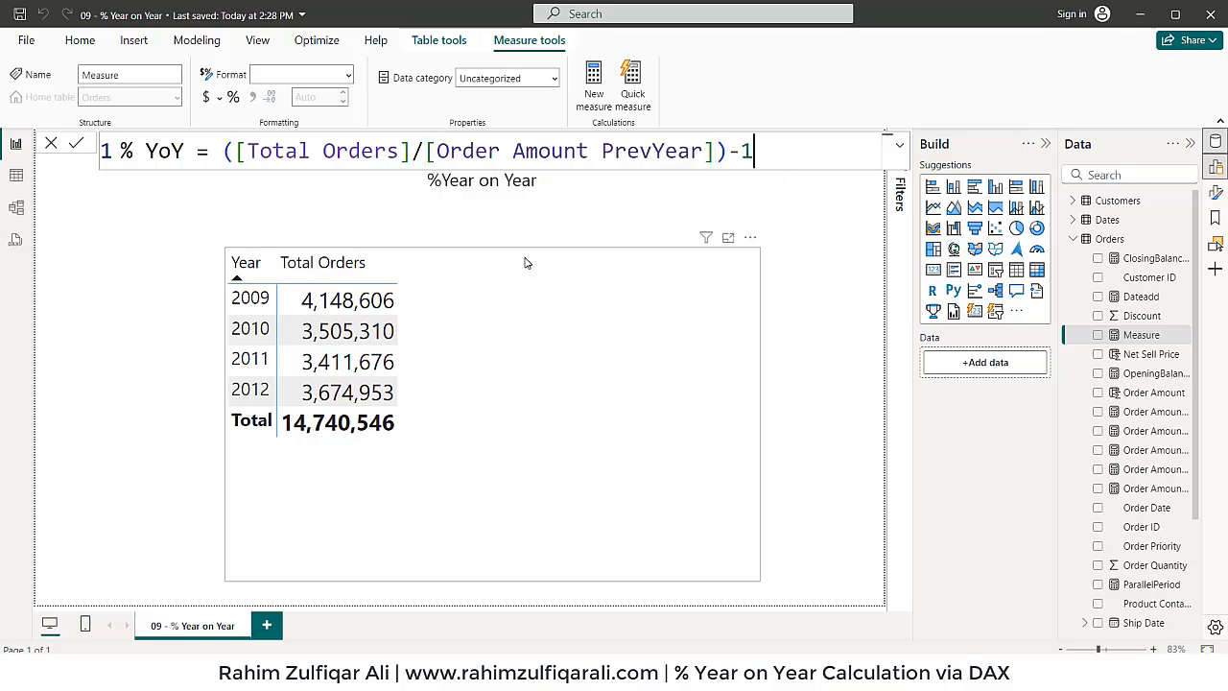
key(Return)
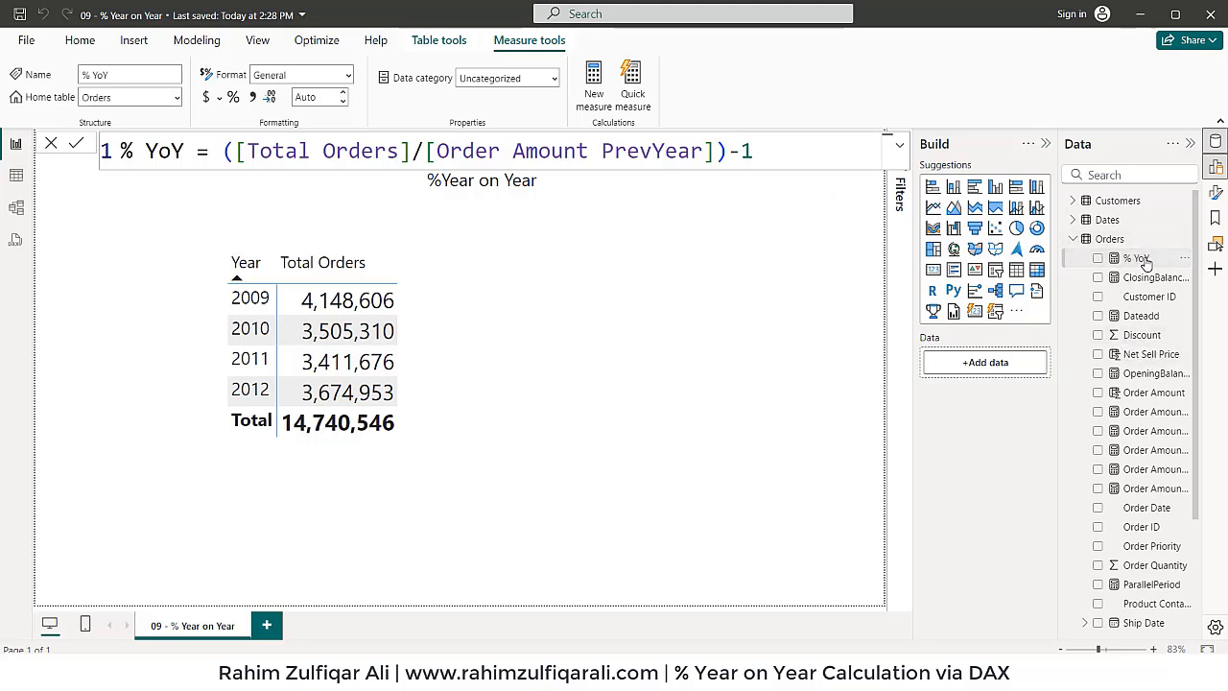
Format the % YoY measure as a percentage with 1 decimal place and add it to the matrix values.
click(1144, 260)
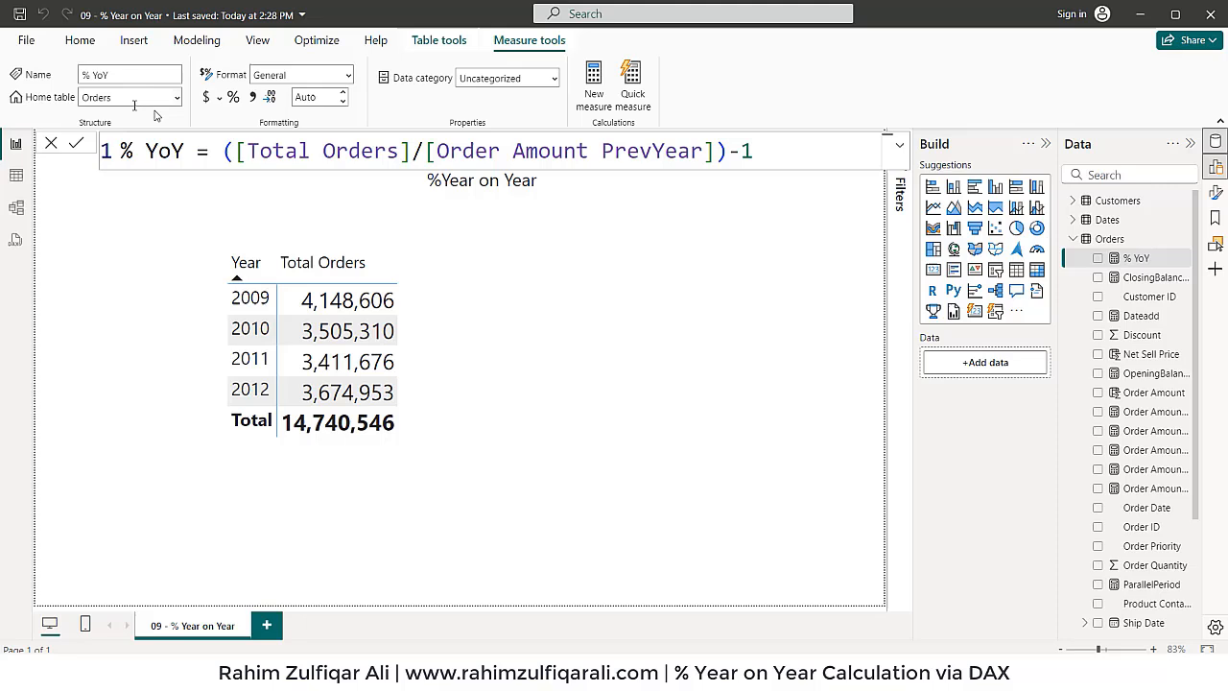
click(235, 99)
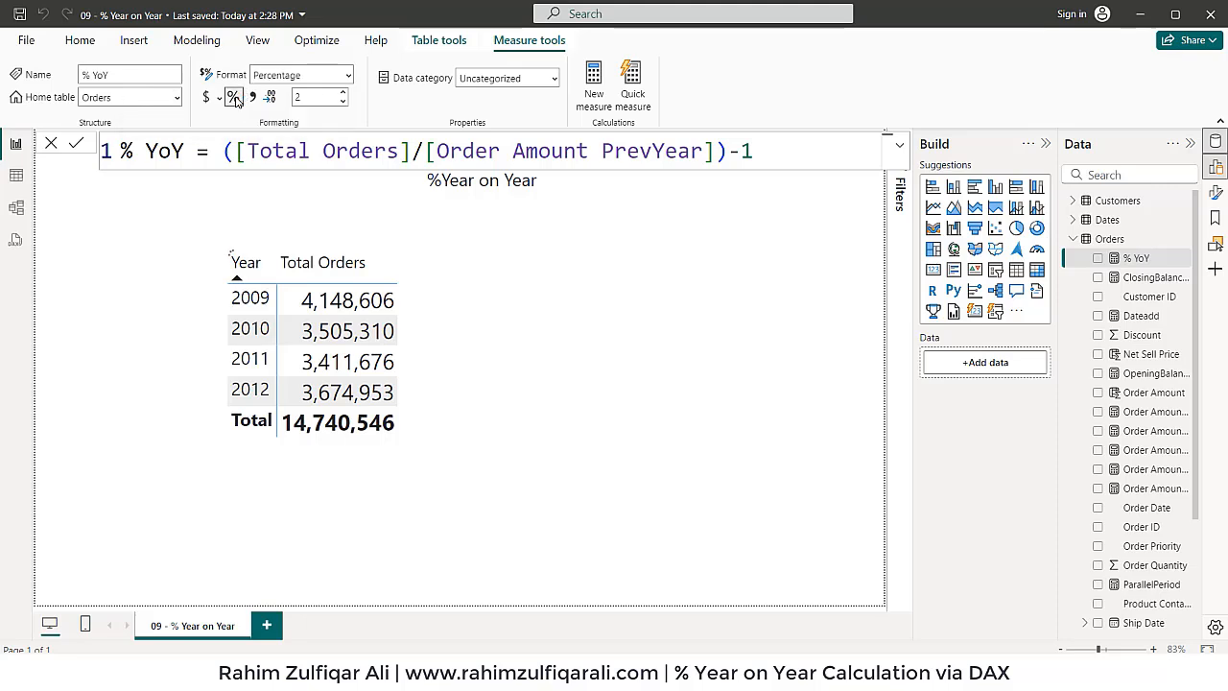
double_click(330, 97)
text(2)
key(Return)
drag(1135, 259, 485, 310)
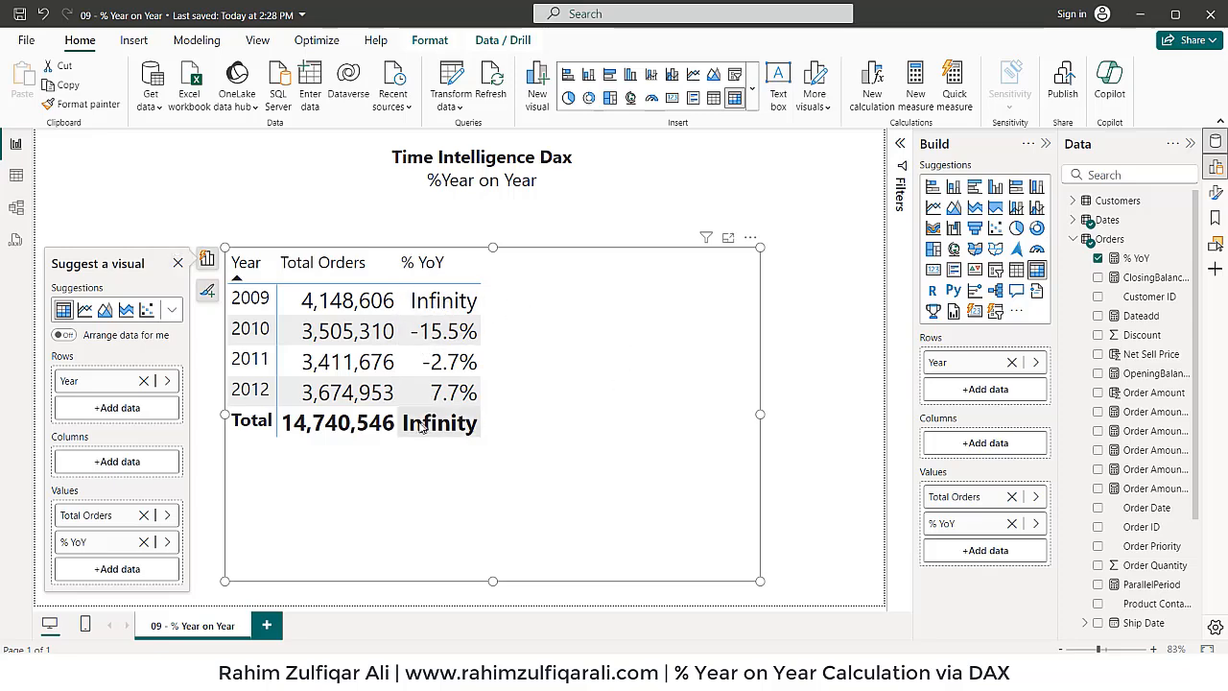
Insert an IF function before the % YoY calculation with the logical test [Order Amount PrevYear]=0.
click(1135, 257)
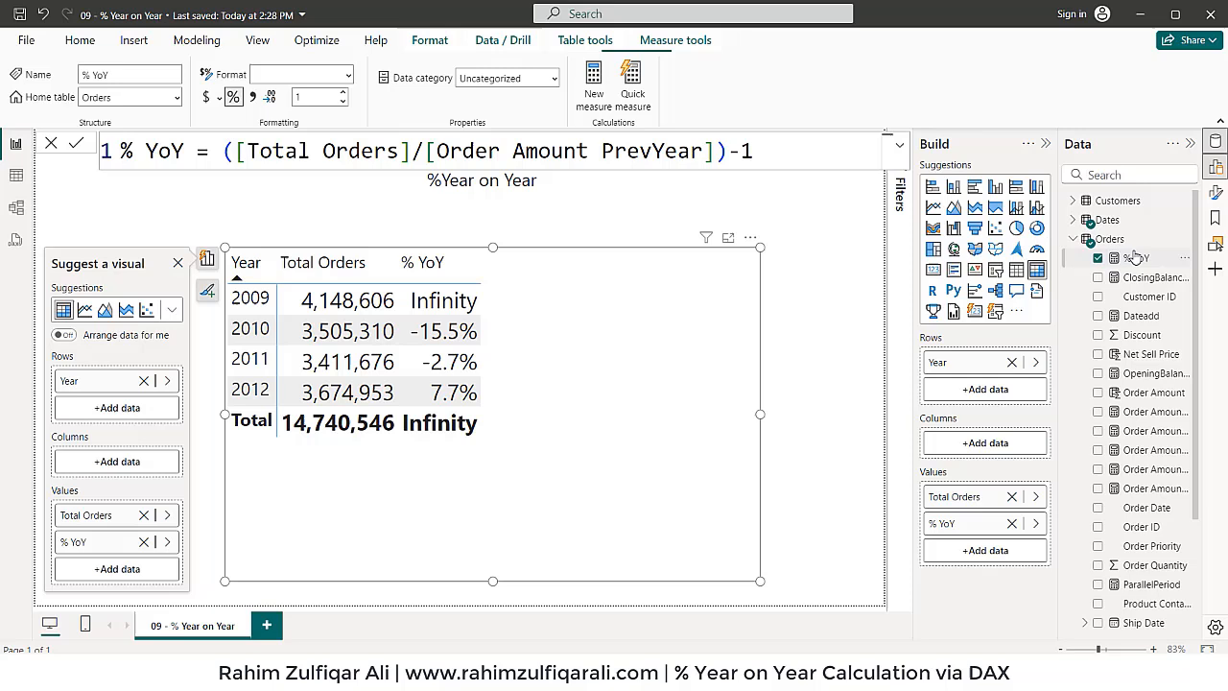
click(229, 153)
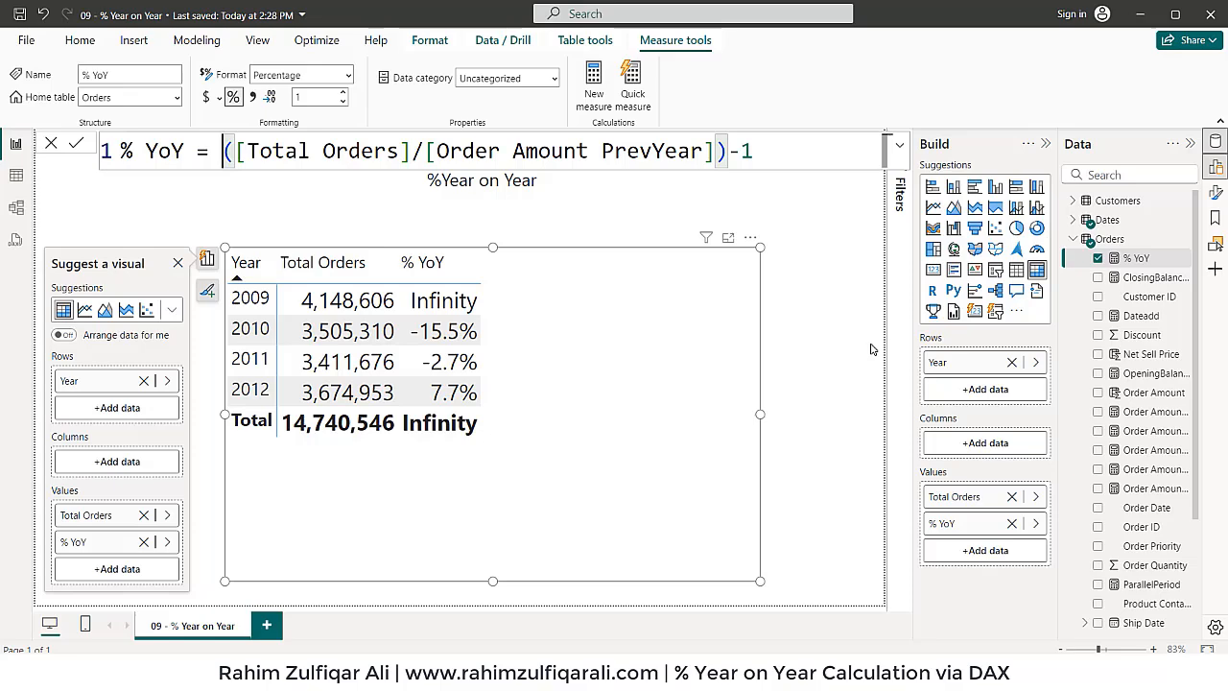
text(IF()
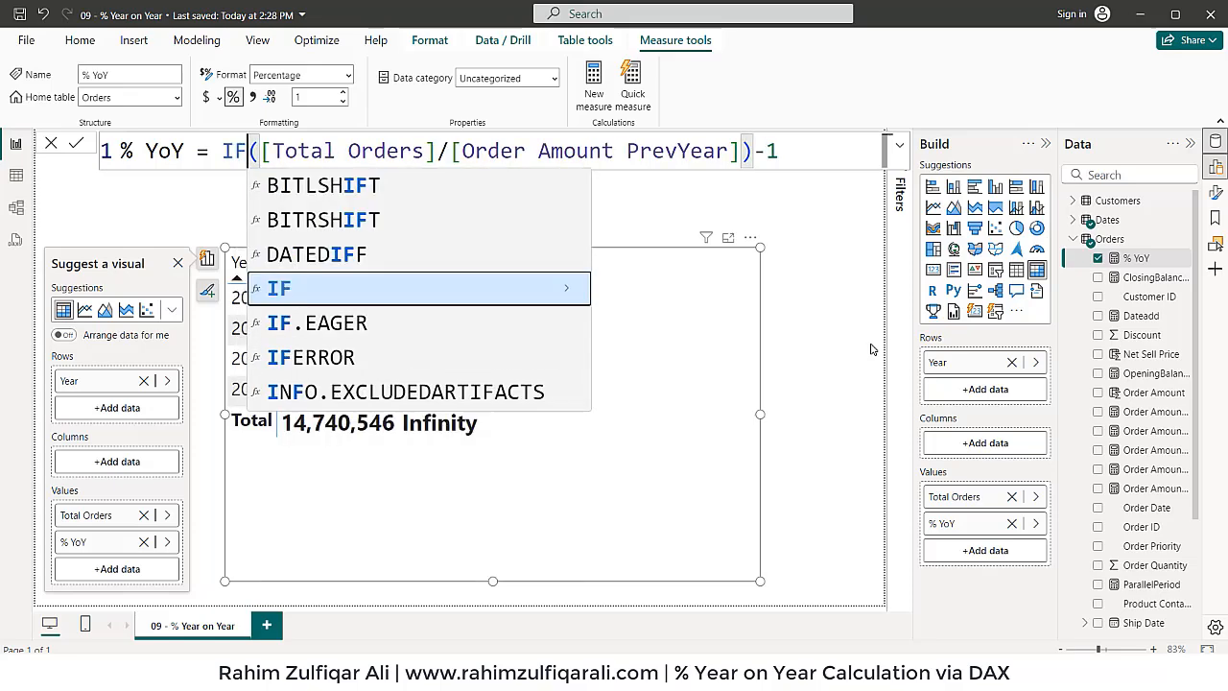
text([)
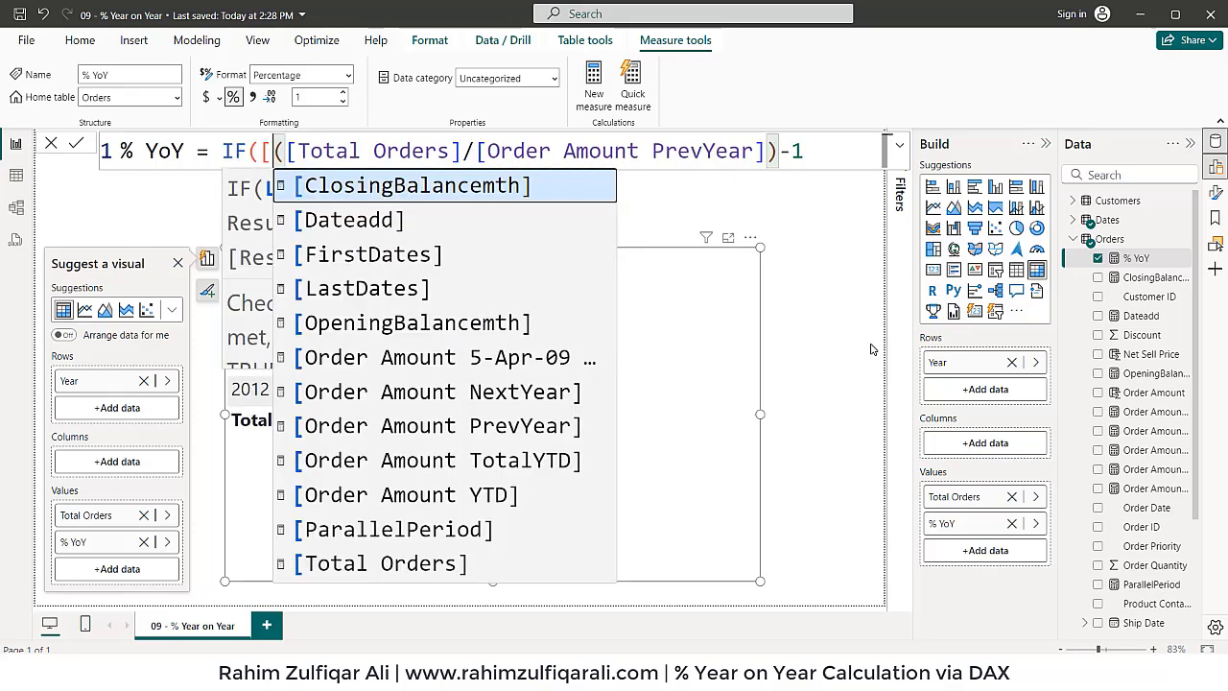
key(Down)
key(Down)
key(Down)
key(Down)
key(Down)
key(Down)
key(Down)
key(Tab)
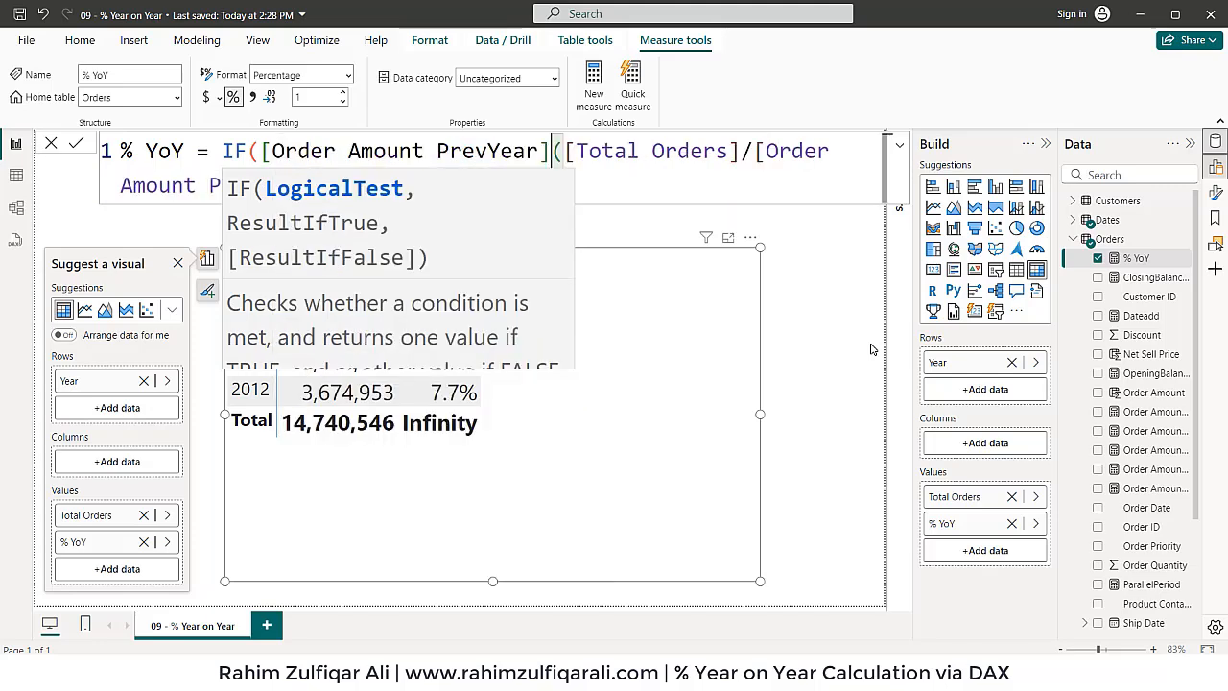
text(=0)
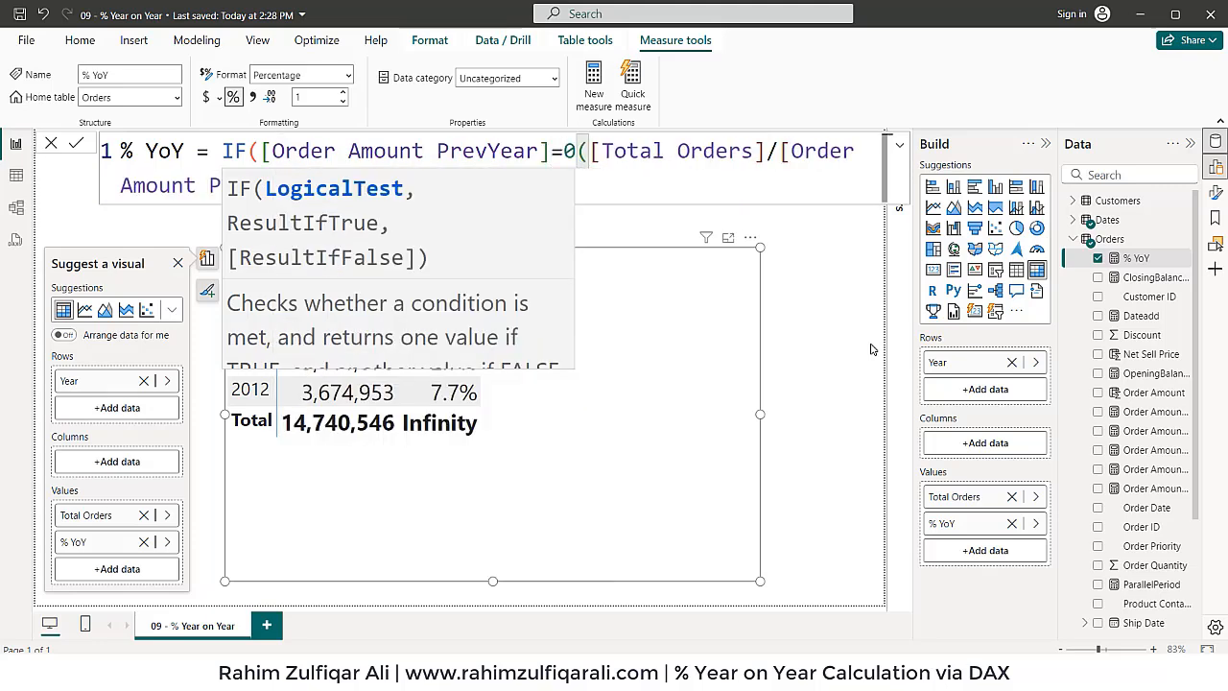
Set BLANK() as the IF function's true result and use the existing division by [Order Amount PrevYear] as its false result.
text(,)
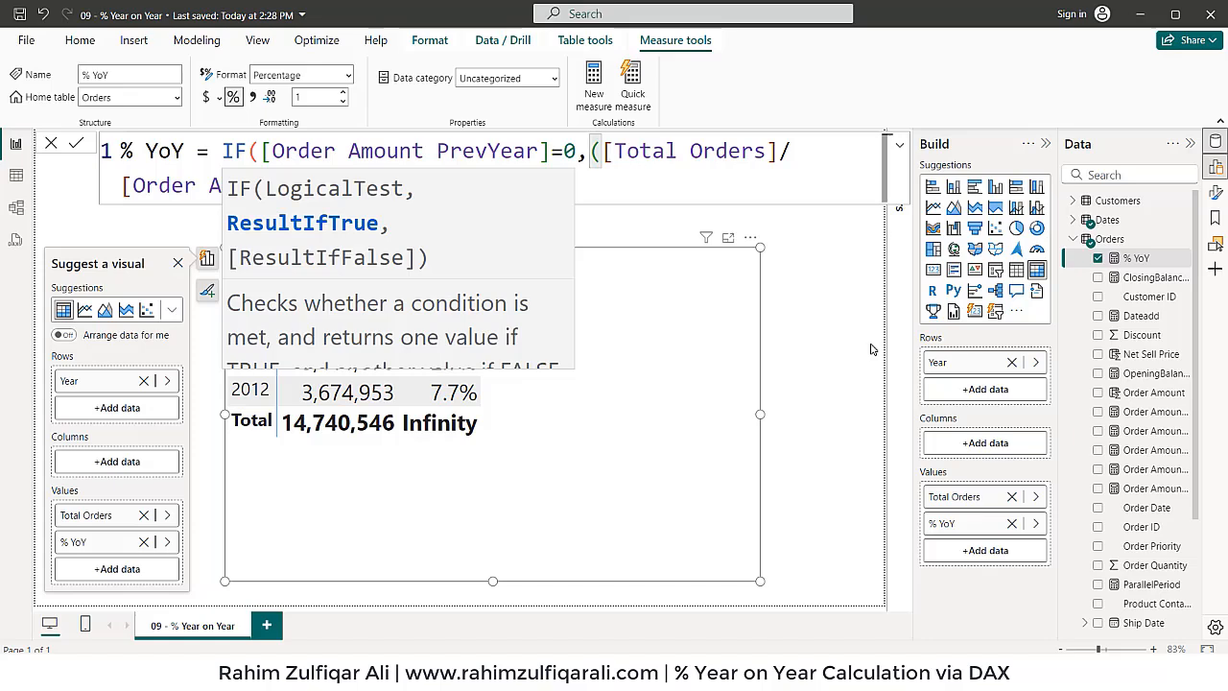
text(BLNK)
key(BackSpace)
key(BackSpace)
text(A)
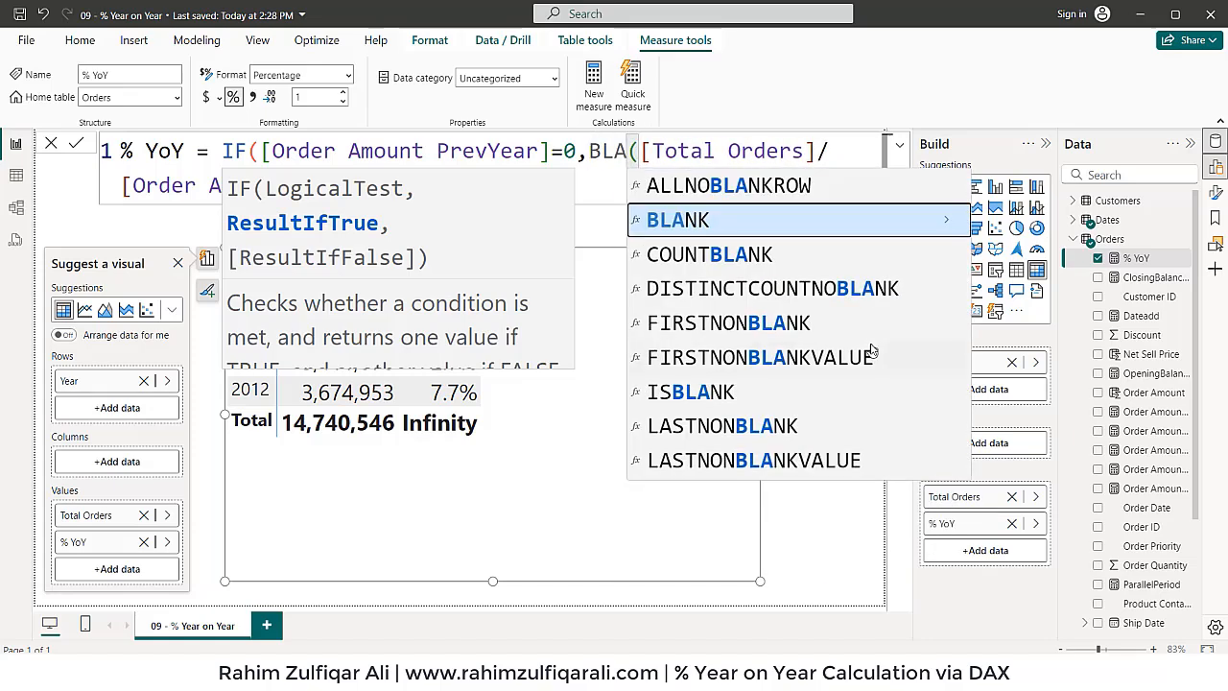
key(Tab)
text())
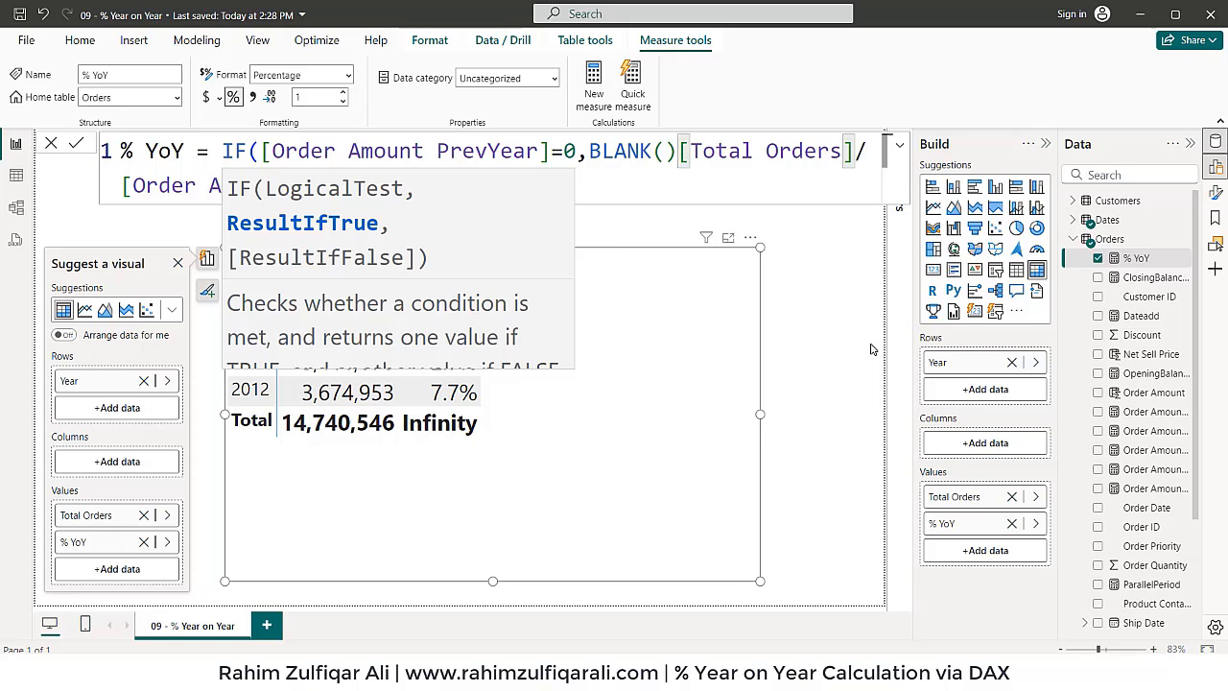
text(,)
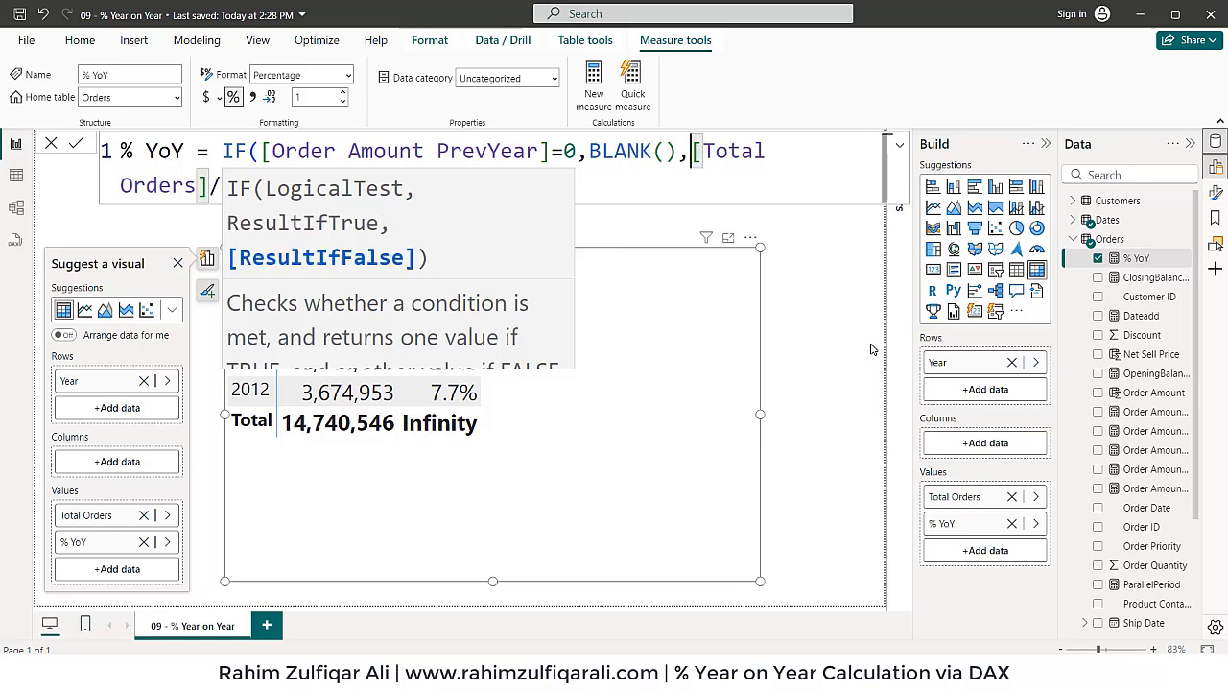
key(End)
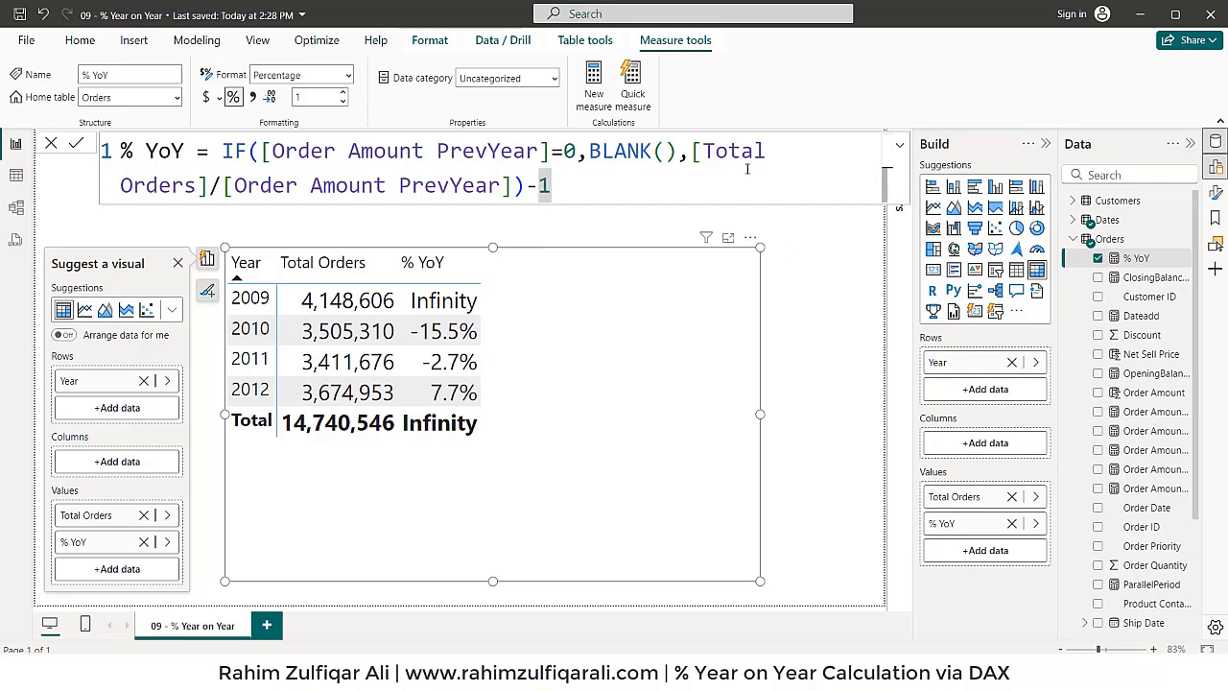